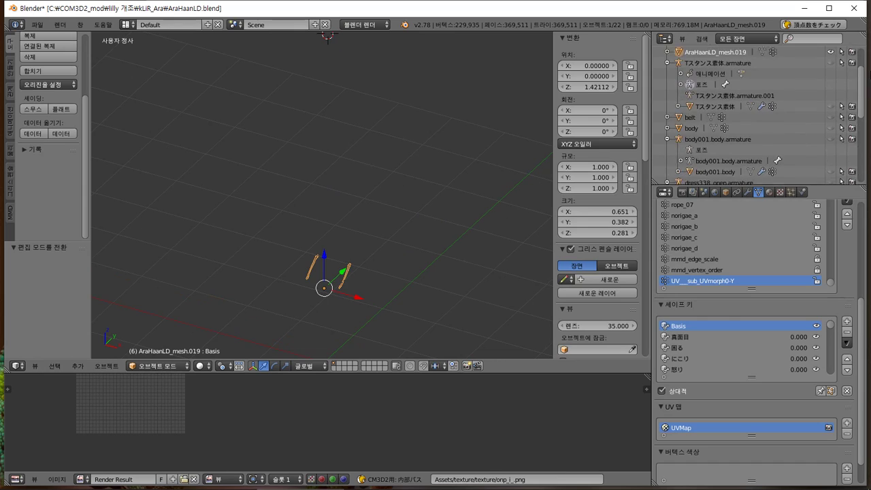
# - Hide the AraHaanLD_mesh.019 object in the viewport and look through the remaining scene objects in the outliner
pyautogui.click(829, 95)
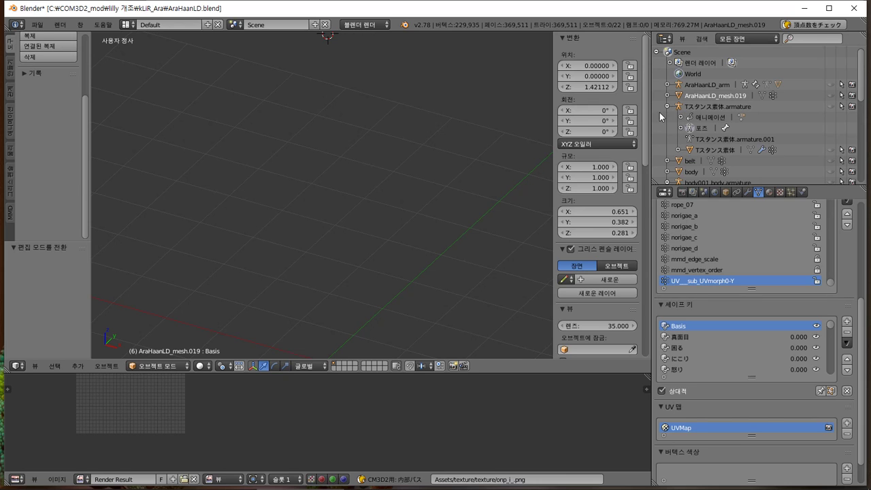
pyautogui.scroll(-5, 760, 106)
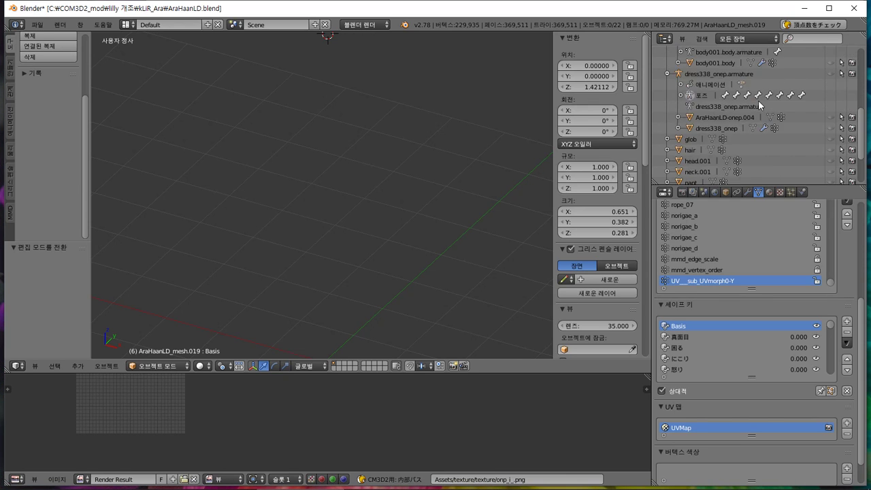
pyautogui.scroll(-3, 756, 106)
pyautogui.scroll(4, 739, 125)
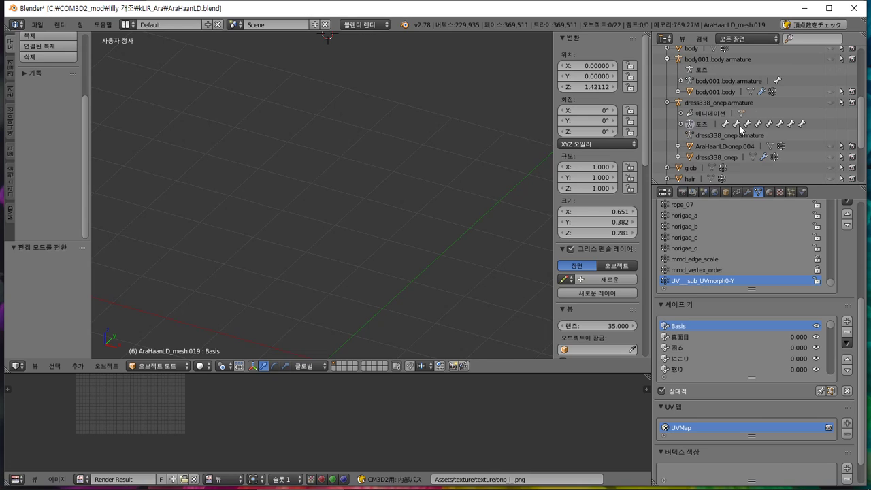
pyautogui.scroll(2, 732, 157)
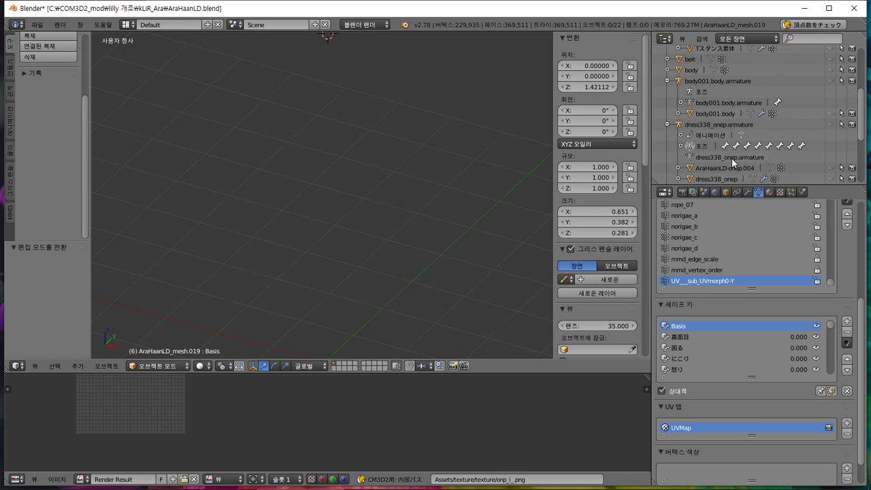
# - Import acckamisub013.model as a CM3D2 model into the scene and frame the ribbon for a close look
pyautogui.click(41, 24)
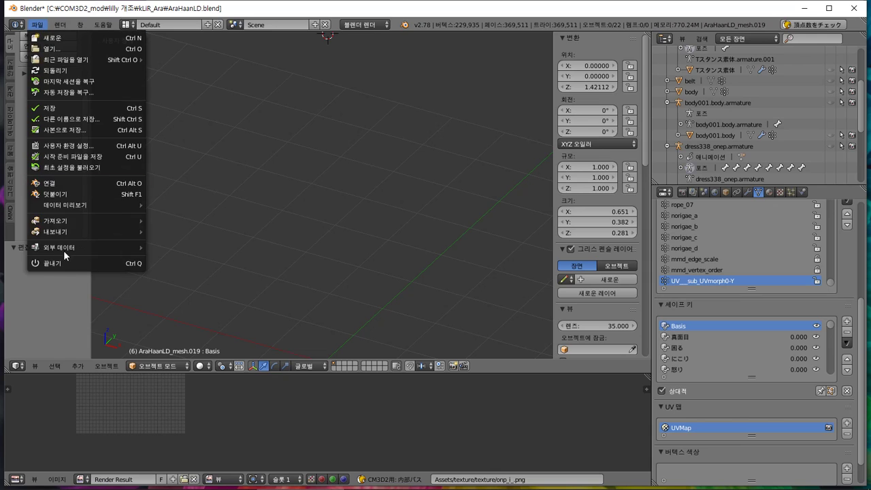
pyautogui.moveTo(79, 221)
pyautogui.click(187, 330)
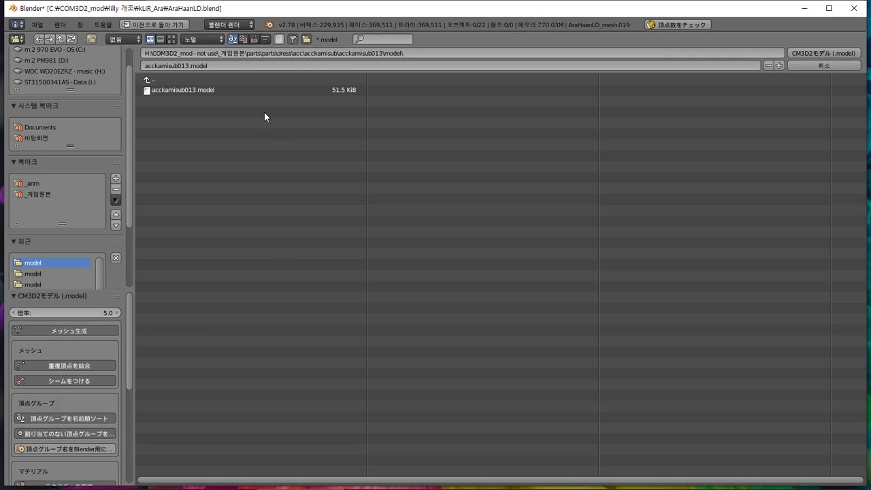
pyautogui.doubleClick(183, 92)
pyautogui.keyDown('shift'); pyautogui.moveTo(375, 315); pyautogui.dragTo(395, 141, button='middle'); pyautogui.keyUp('shift')
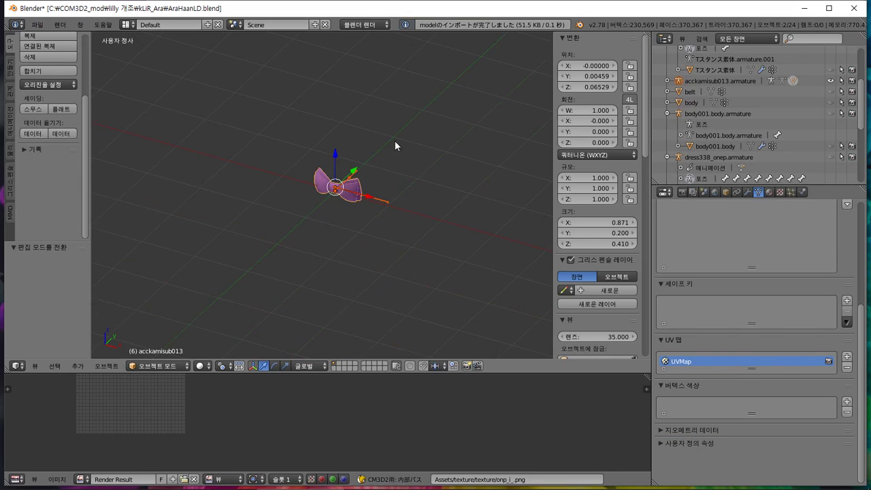
pyautogui.scroll(6, 395, 141)
pyautogui.scroll(2, 378, 198)
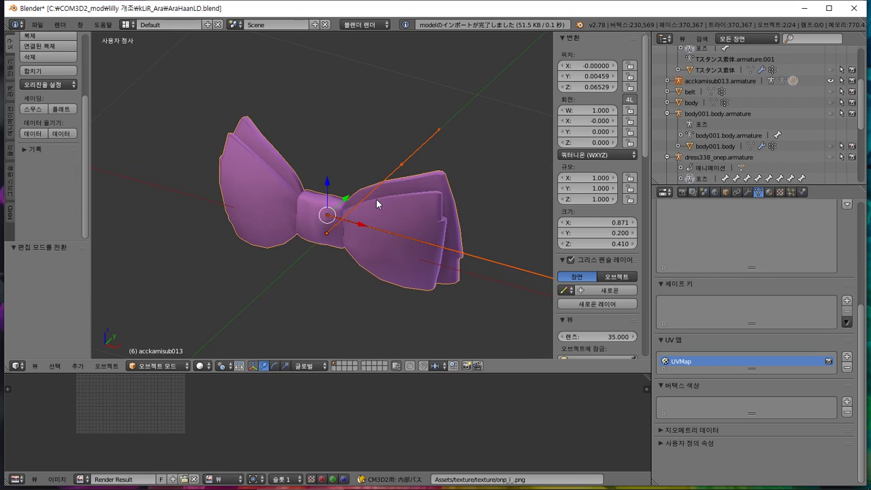
# - Reopen the CM3D2 model import browser and copy the file name acckamisub013.model
pyautogui.click(38, 25)
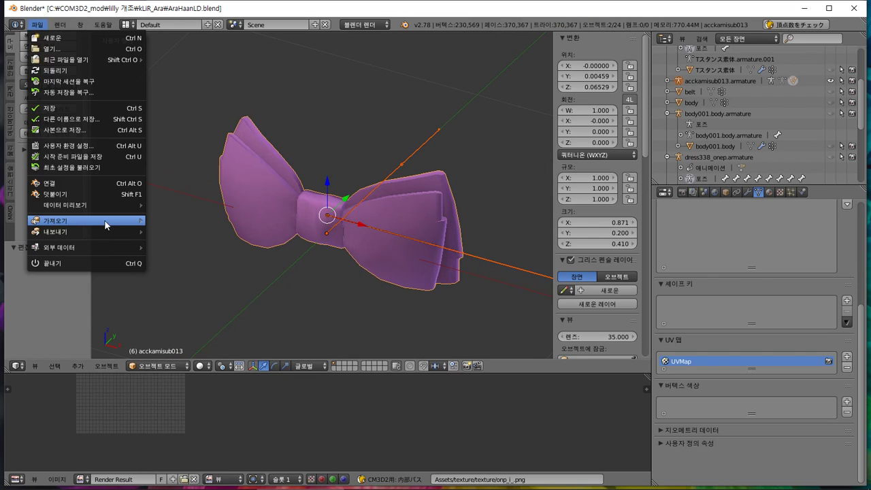
pyautogui.moveTo(136, 221)
pyautogui.click(186, 331)
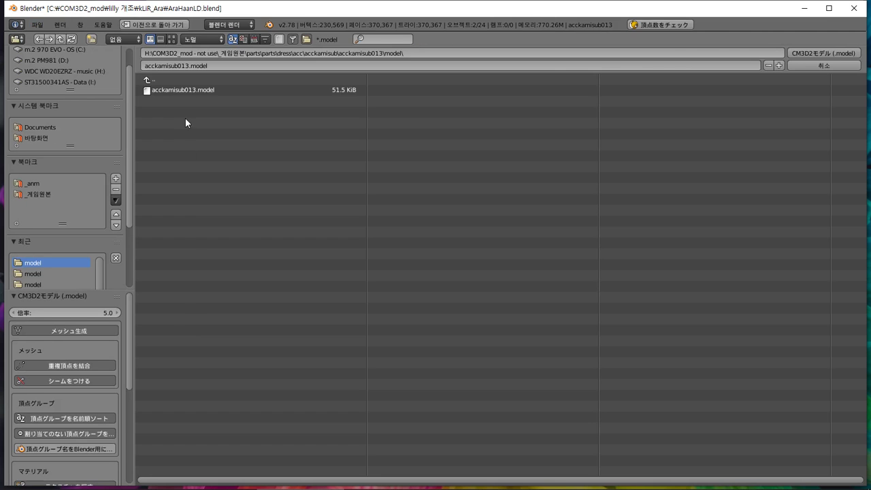
pyautogui.click(189, 66)
pyautogui.hotkey('ctrl', 'c')
# - Switch to Everything, search for acckamisub013.model and open the folder that contains it
pyautogui.moveTo(684, 477)
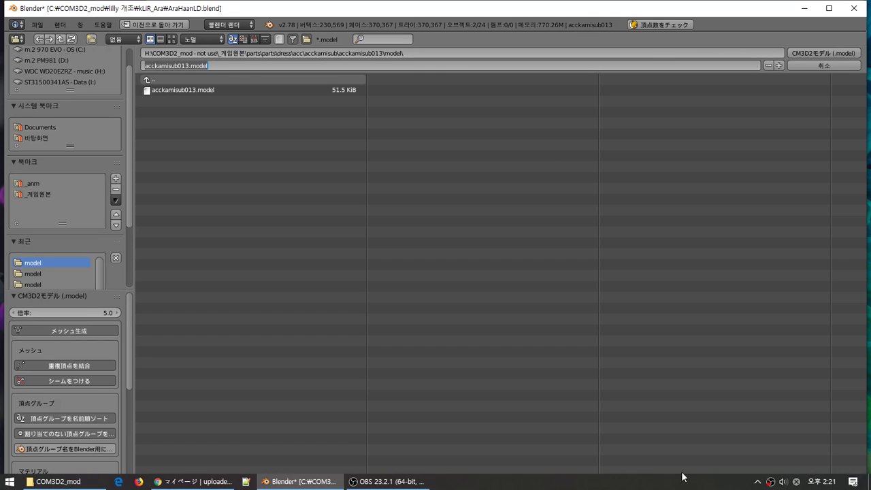
pyautogui.click(757, 482)
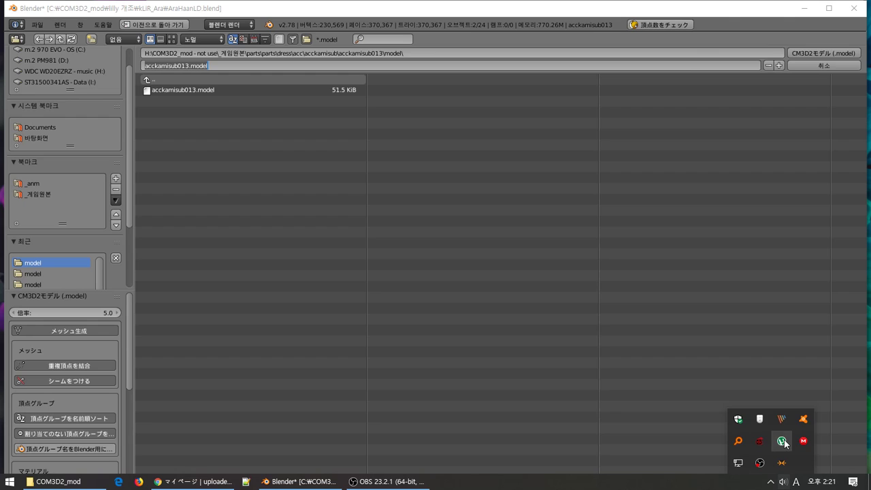
pyautogui.click(784, 444)
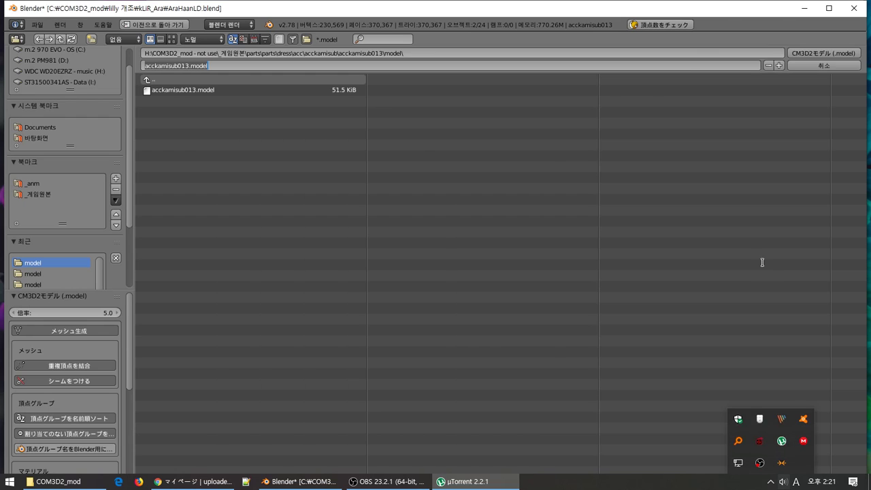
pyautogui.click(738, 443)
pyautogui.hotkey('ctrl', 'v')
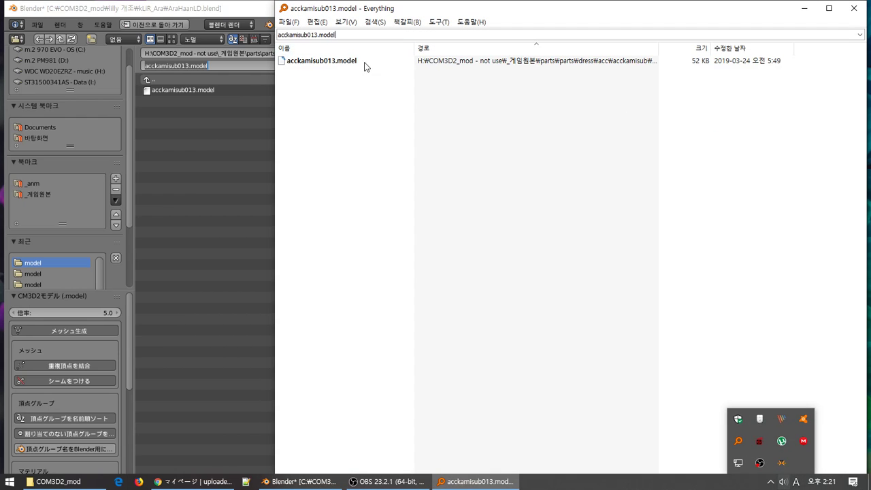
pyautogui.click(328, 60)
pyautogui.rightClick(328, 61)
pyautogui.click(371, 80)
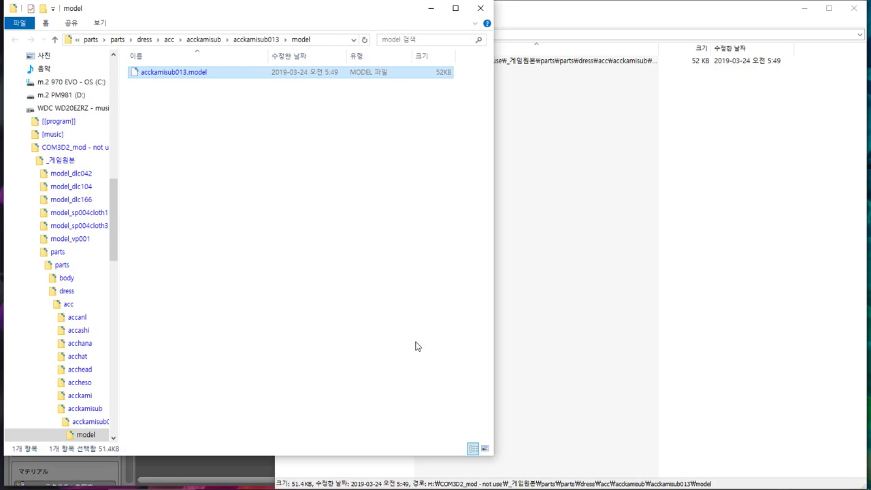
# - Browse the acckamisub folders back to the acckamisub013 model folder and copy the model file's base name without the extension
pyautogui.moveTo(213, 11); pyautogui.dragTo(515, 41)
pyautogui.scroll(-4, 414, 260)
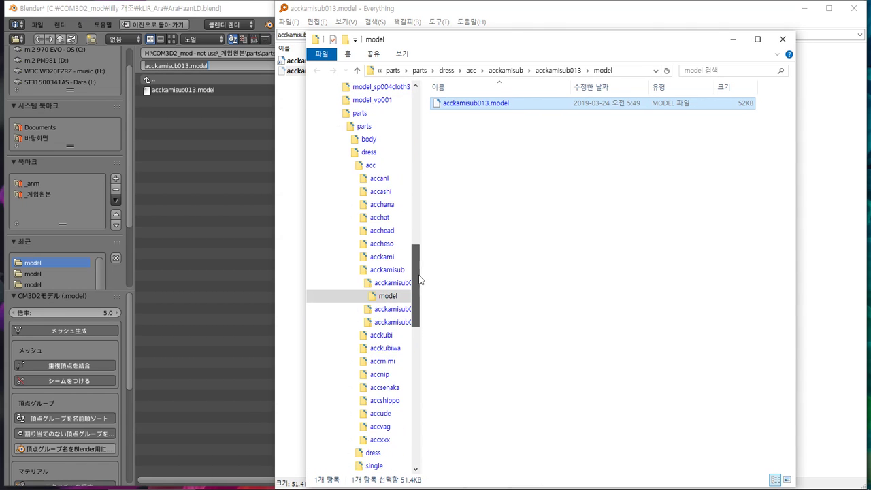
pyautogui.click(391, 282)
pyautogui.click(387, 270)
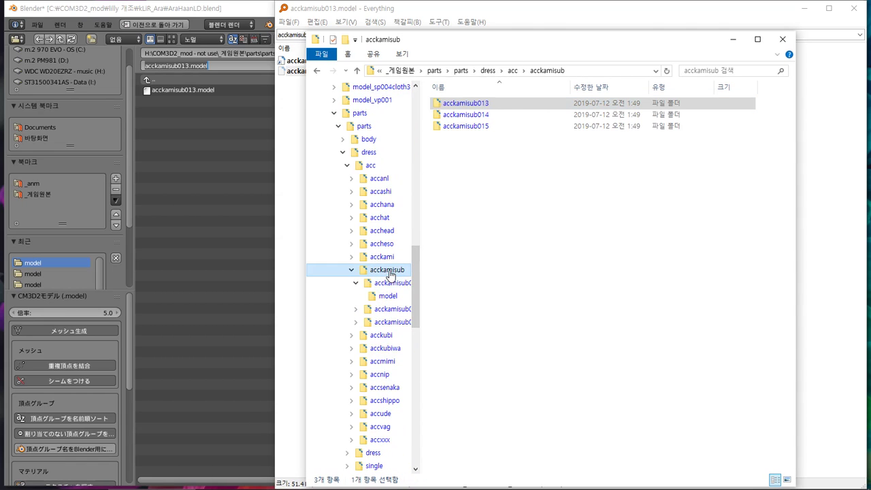
pyautogui.click(385, 296)
pyautogui.click(474, 105)
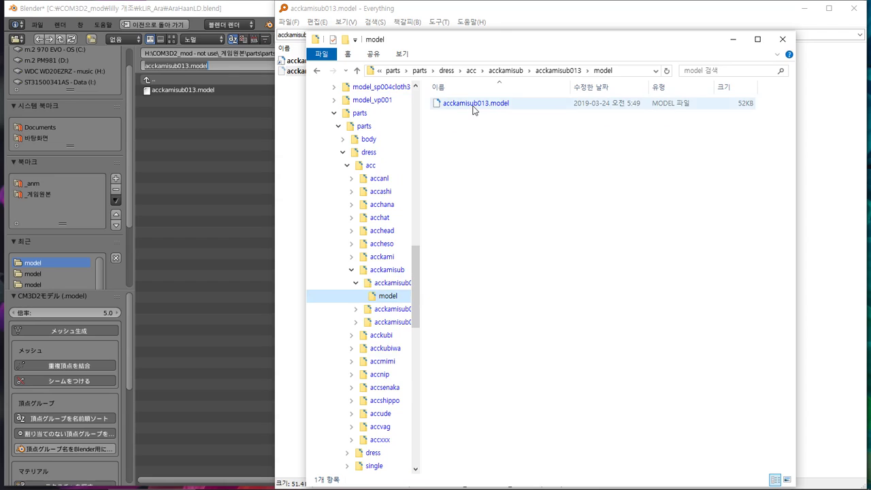
pyautogui.press('F2')
pyautogui.hotkey('ctrl', 'c')
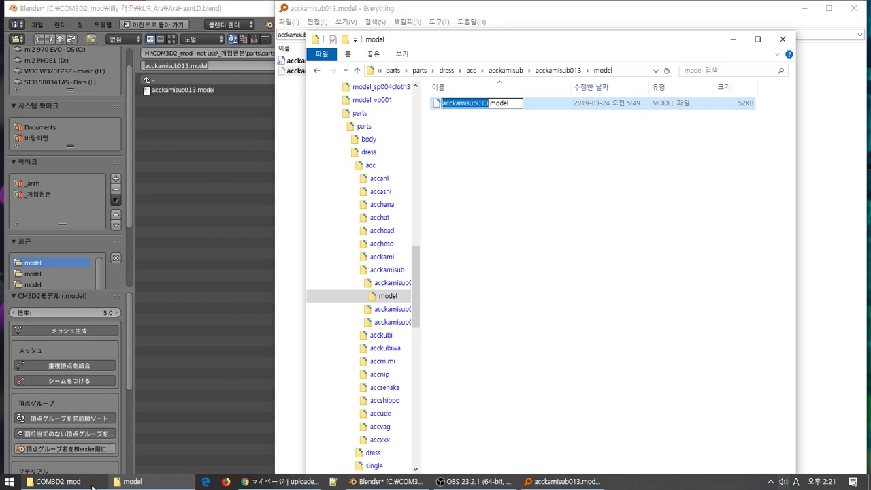
# - Open the kLiR_Ara folder under COM3D2_mod, lilly 개조, and place its window below the model folder's file list
pyautogui.moveTo(80, 486)
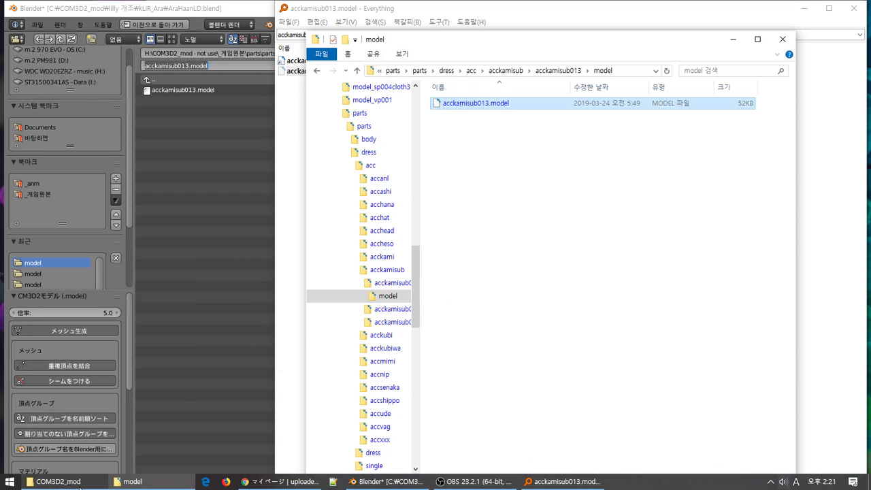
pyautogui.click(81, 486)
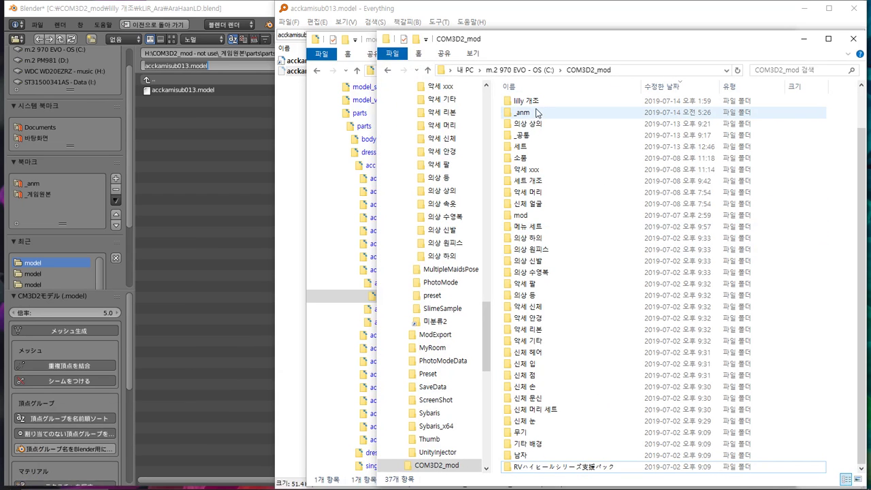
pyautogui.doubleClick(528, 100)
pyautogui.moveTo(862, 110); pyautogui.dragTo(861, 276)
pyautogui.doubleClick(524, 293)
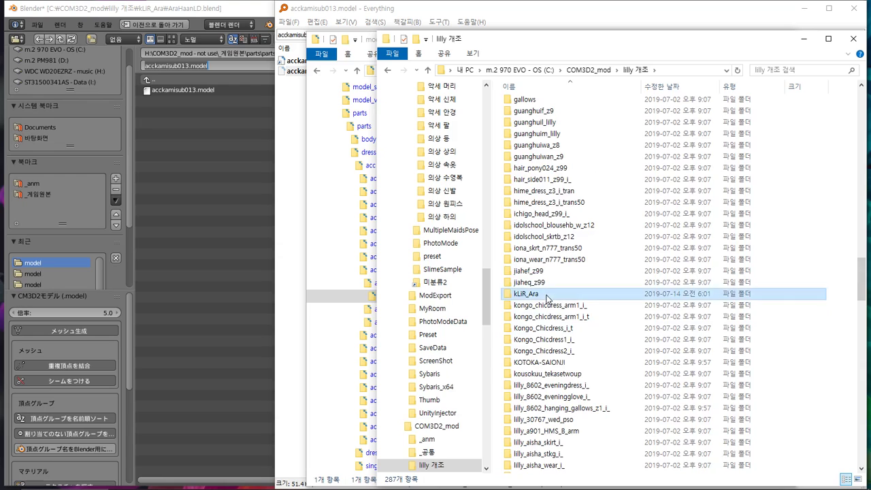
pyautogui.moveTo(570, 42); pyautogui.dragTo(627, 255)
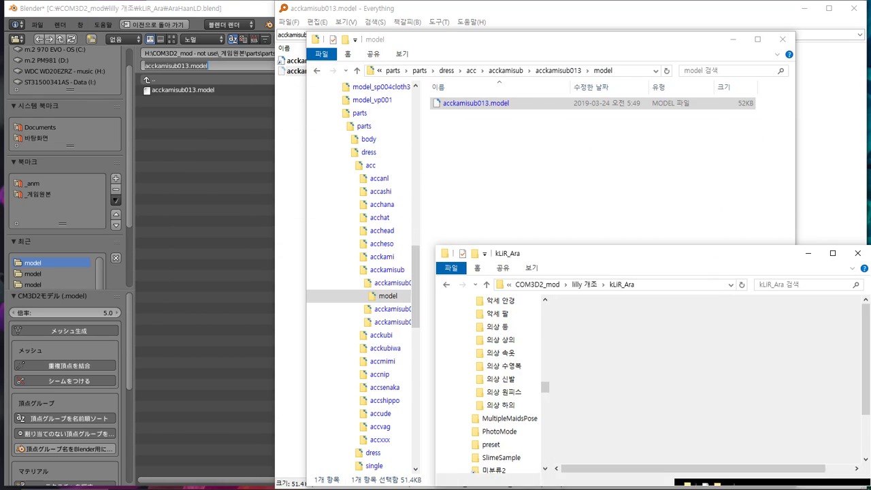
# - Open the COM3D2 game folder, launch SybarisArcEditor.exe from it and minimize the folder window
pyautogui.moveTo(155, 488)
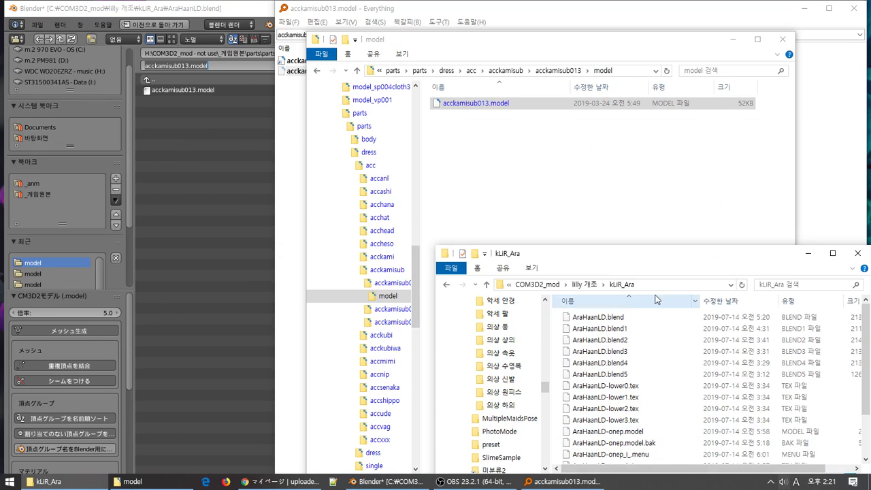
pyautogui.rightClick(153, 483)
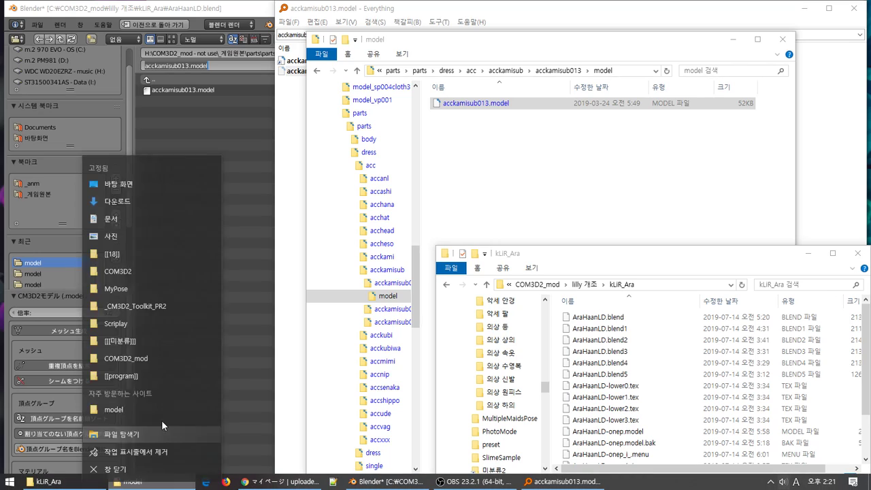
pyautogui.click(152, 263)
pyautogui.moveTo(486, 202); pyautogui.dragTo(488, 400)
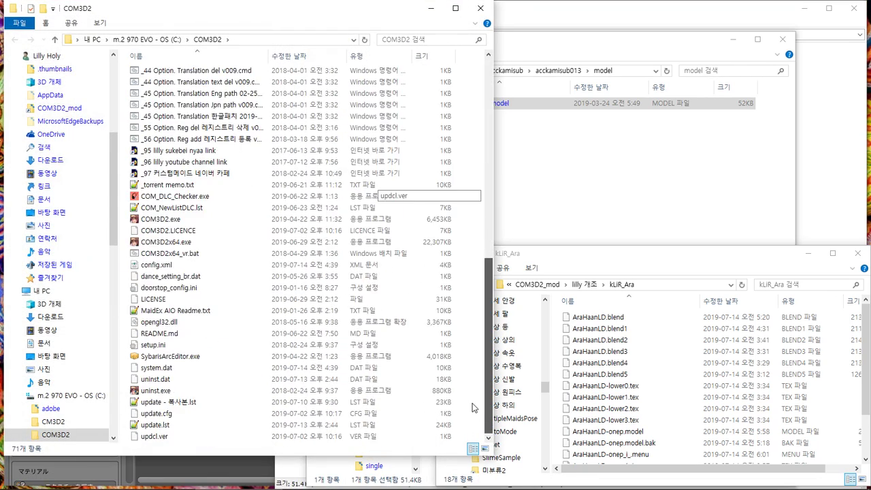
pyautogui.click(142, 356)
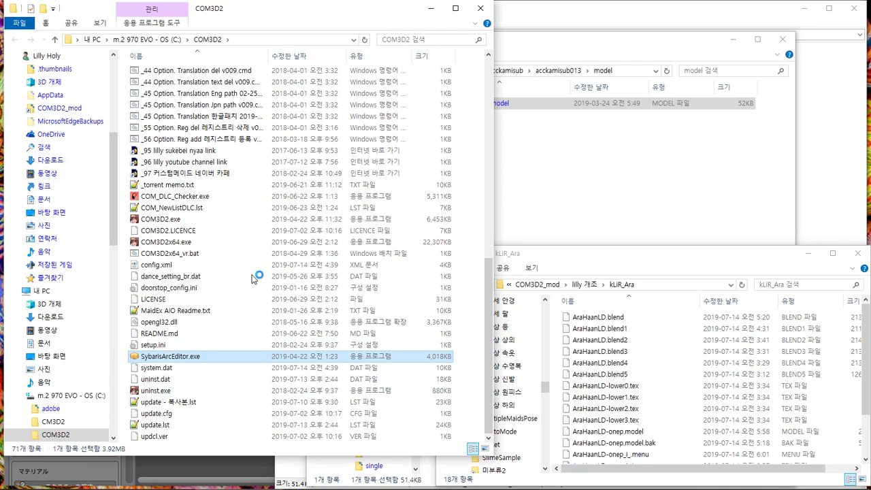
pyautogui.click(430, 9)
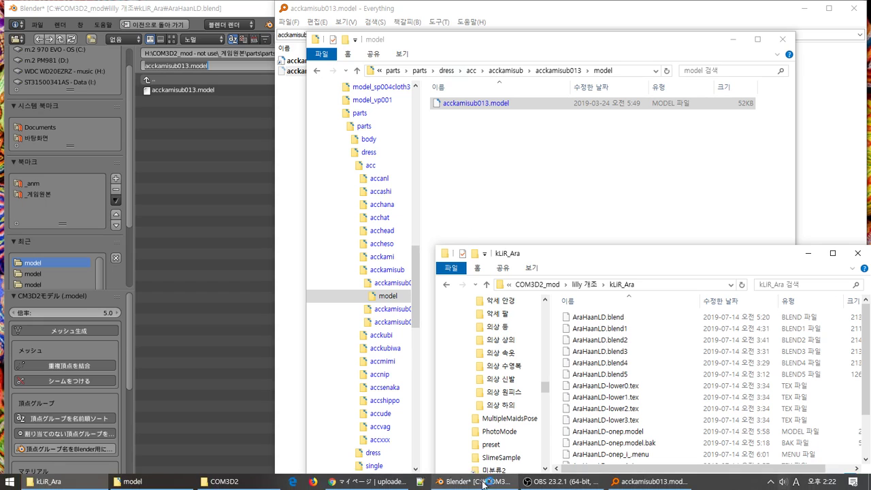
# - Search the arc files by file name for acckamisub013 and expand the parts tree to its menu, model and texture folders
pyautogui.click(327, 103)
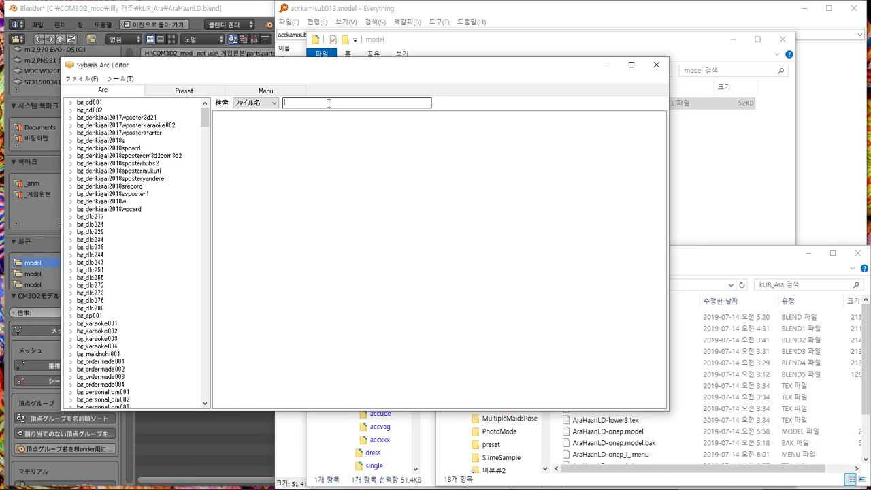
pyautogui.hotkey('ctrl', 'v')
pyautogui.press('Return')
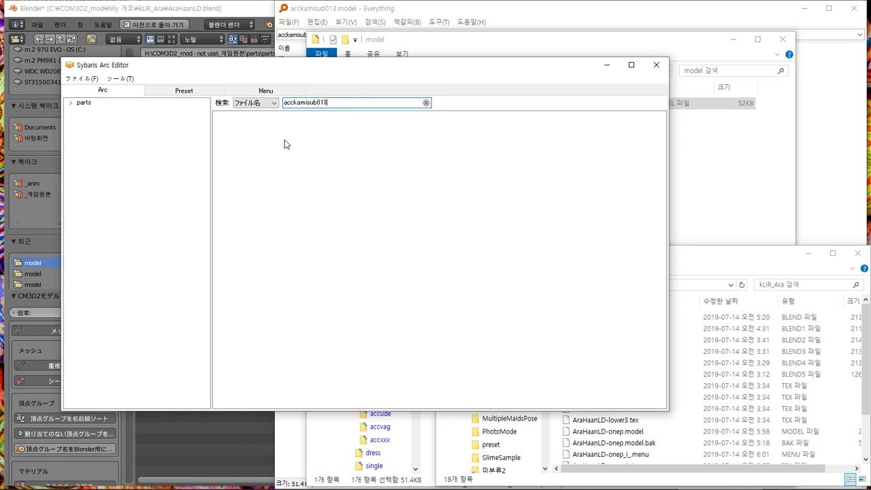
pyautogui.click(71, 103)
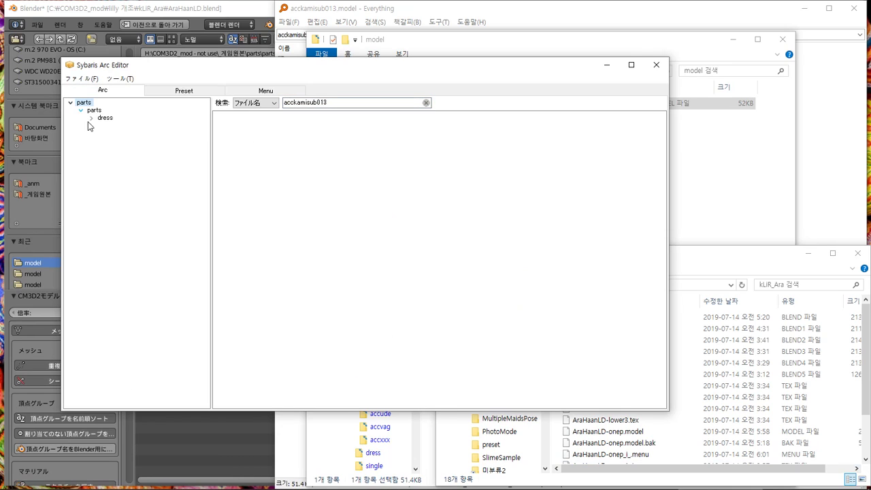
pyautogui.click(102, 126)
pyautogui.click(111, 134)
pyautogui.click(122, 140)
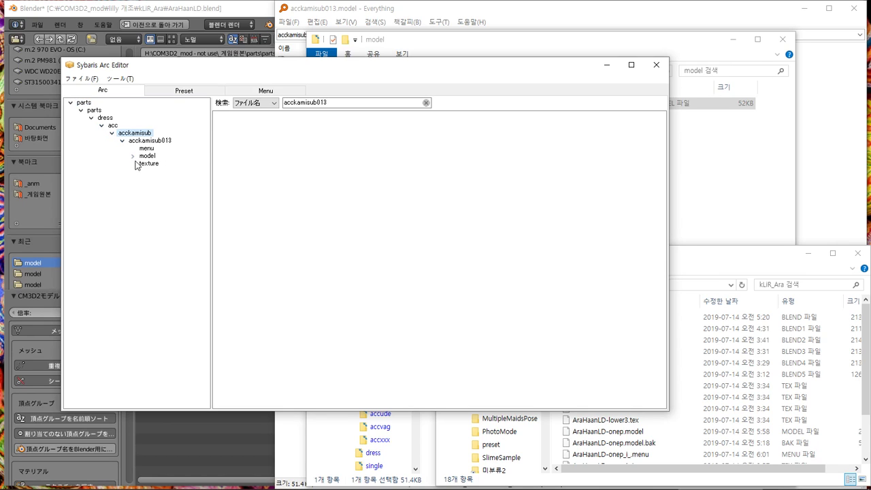
pyautogui.click(146, 149)
# - Extract the filtered parts arc into the _게임원본 folder
pyautogui.click(82, 102)
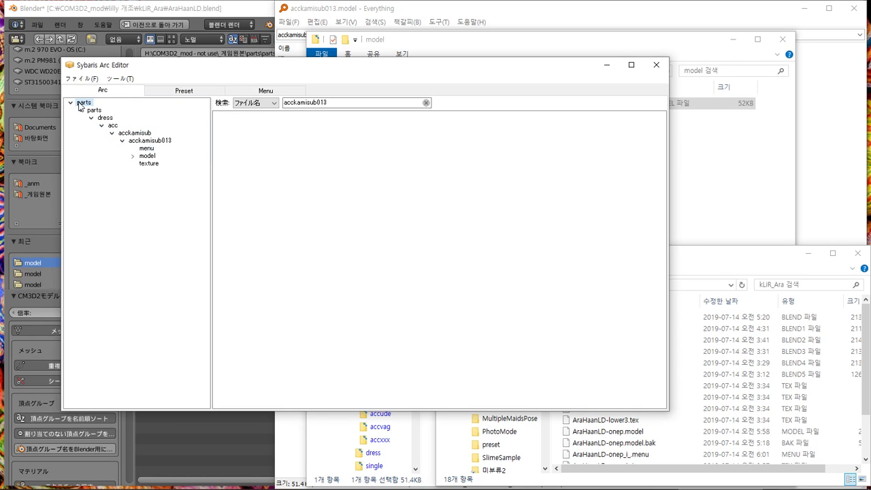
pyautogui.rightClick(82, 102)
pyautogui.click(136, 107)
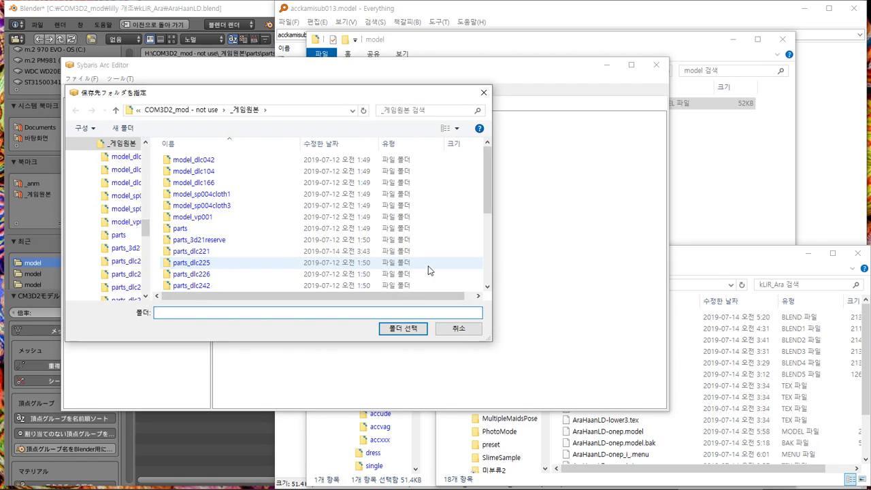
pyautogui.click(386, 329)
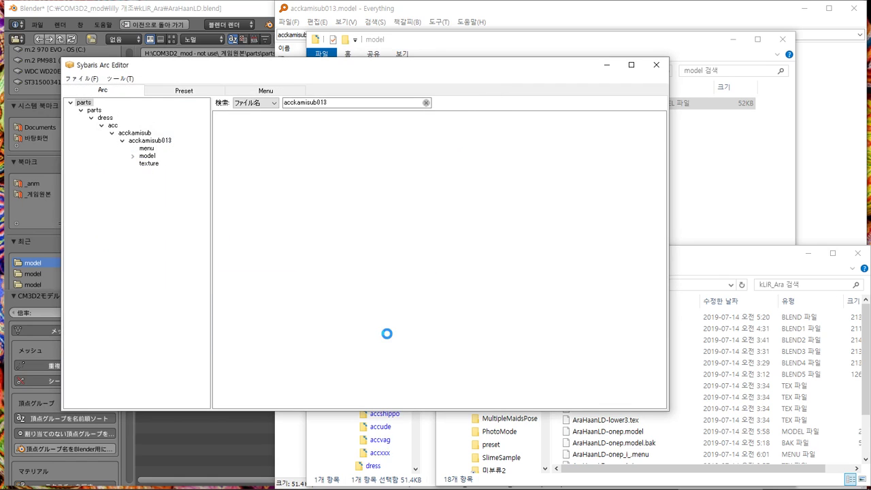
# - Open the extracted acckamisub013 menu folder and move its window clear of the kLiR_Ara file list
pyautogui.click(780, 167)
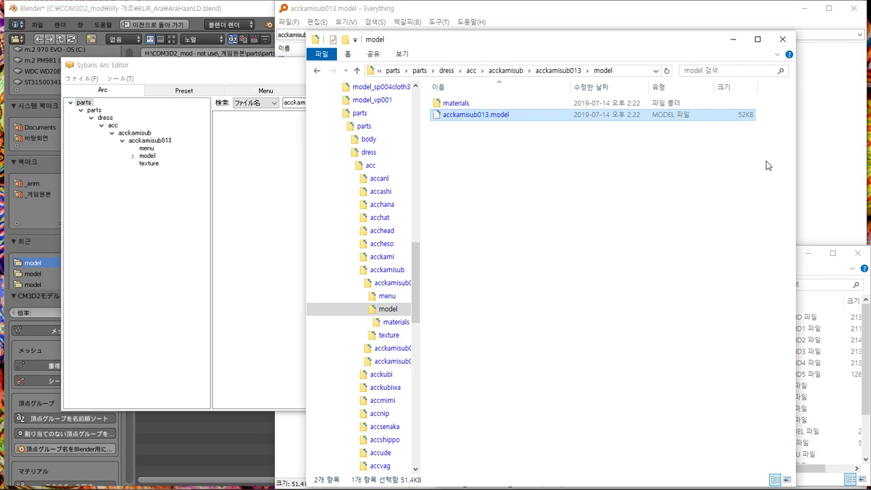
pyautogui.click(385, 297)
pyautogui.click(509, 102)
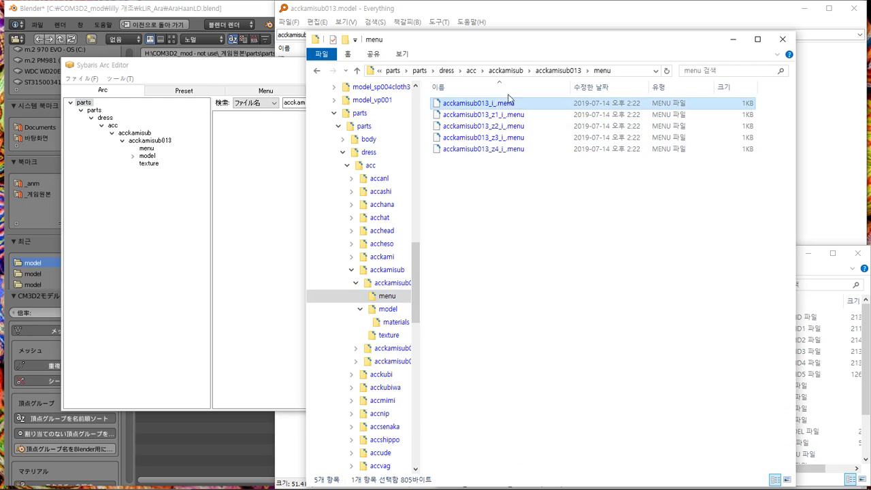
pyautogui.moveTo(548, 47); pyautogui.dragTo(366, 42)
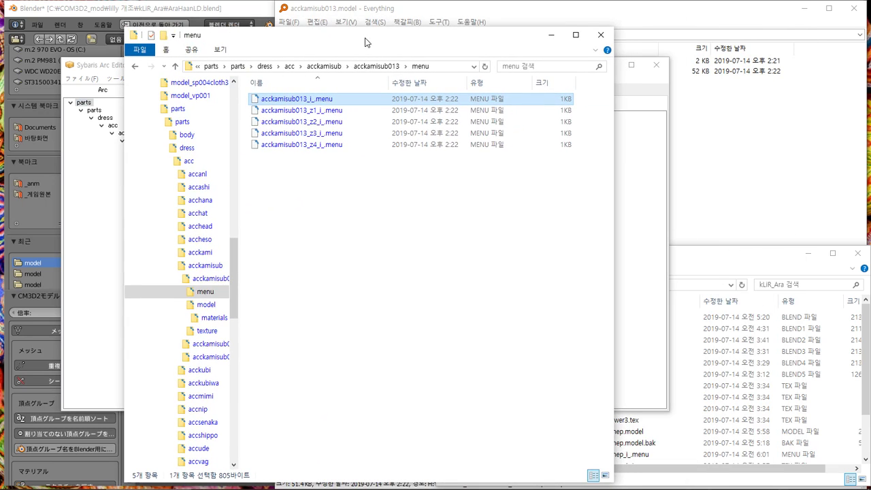
pyautogui.click(775, 260)
pyautogui.click(364, 207)
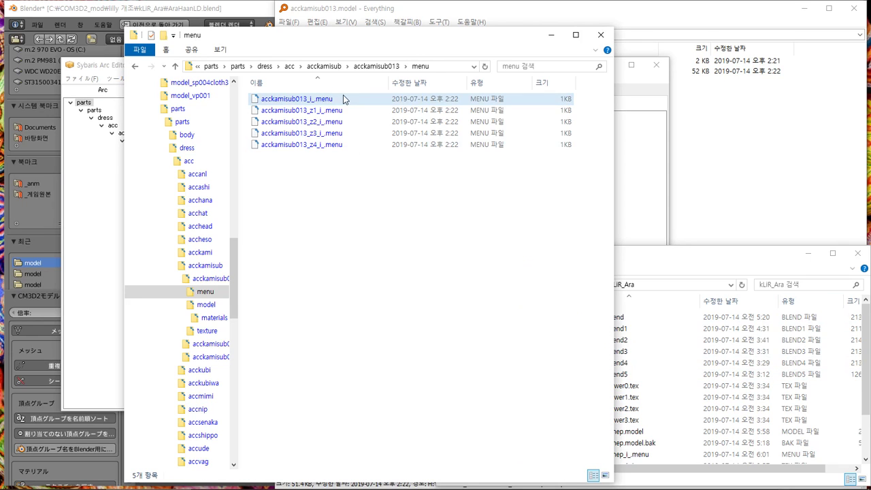
# - Copy acckamisub013_i_.menu into the kLiR_Ara folder, viewing the acckamisub013 texture, materials and model folders on the way
pyautogui.click(343, 98)
pyautogui.click(691, 399)
pyautogui.scroll(-2, 693, 403)
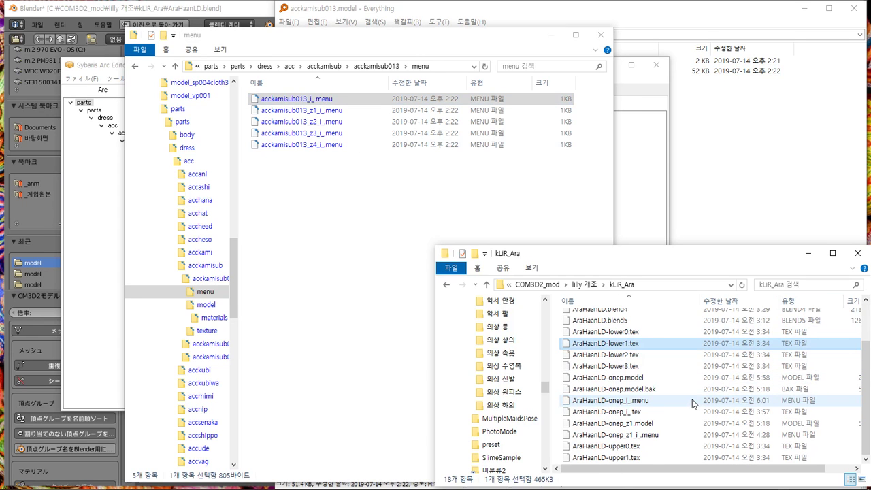
pyautogui.click(204, 332)
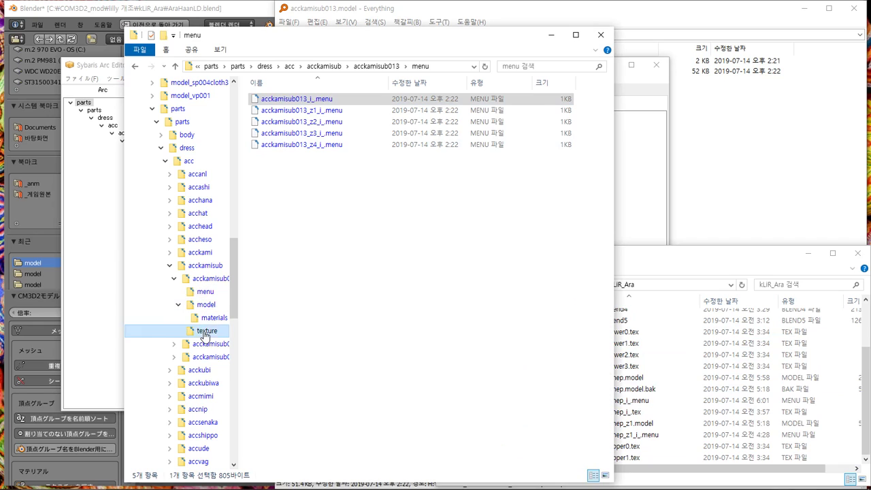
pyautogui.click(210, 322)
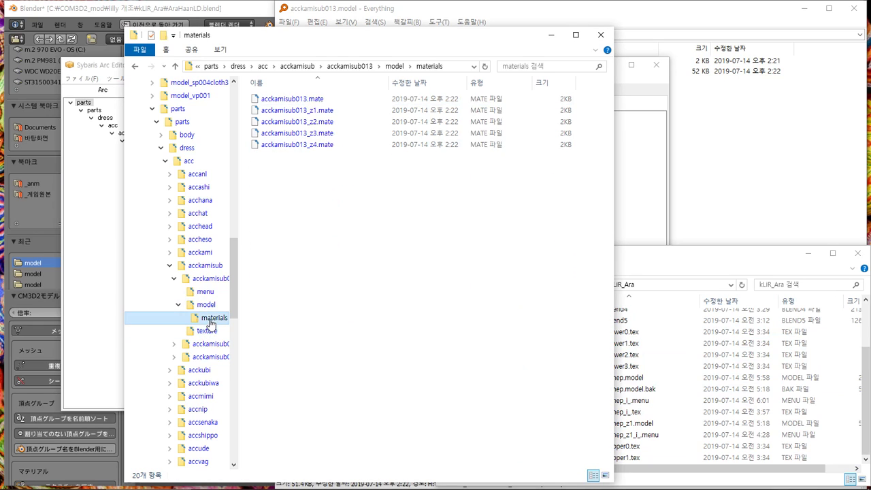
pyautogui.click(207, 306)
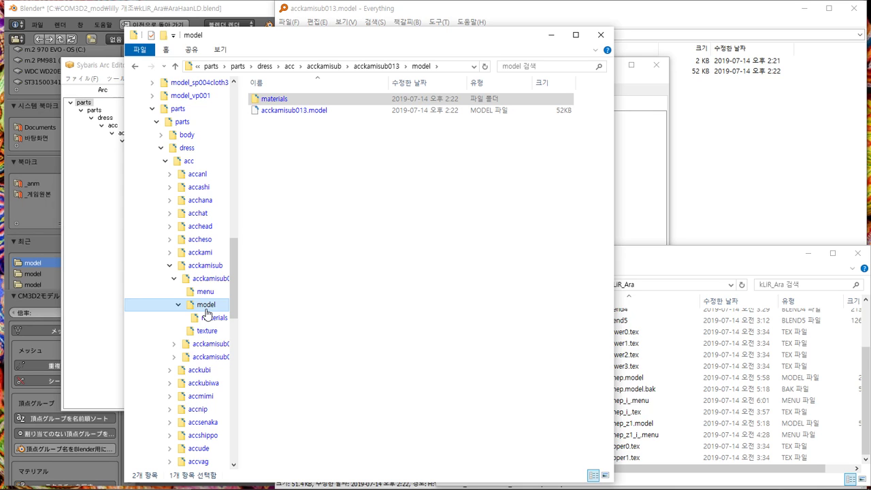
pyautogui.click(75, 482)
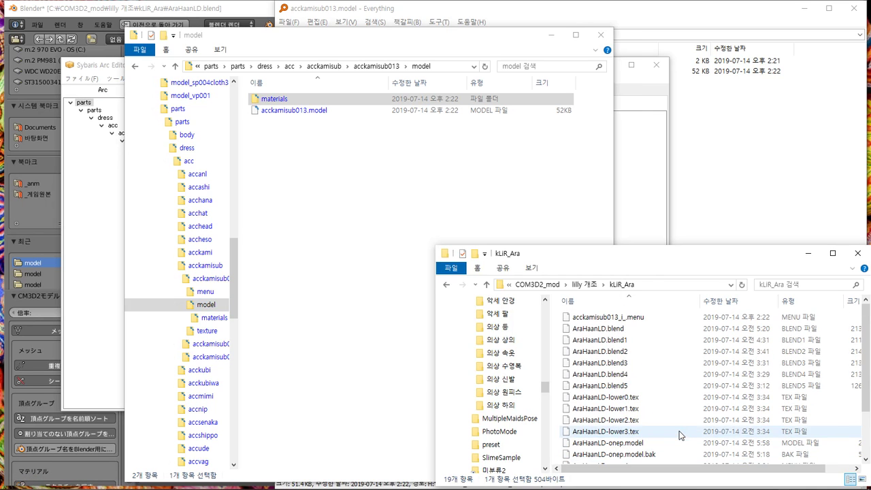
pyautogui.scroll(-2, 680, 431)
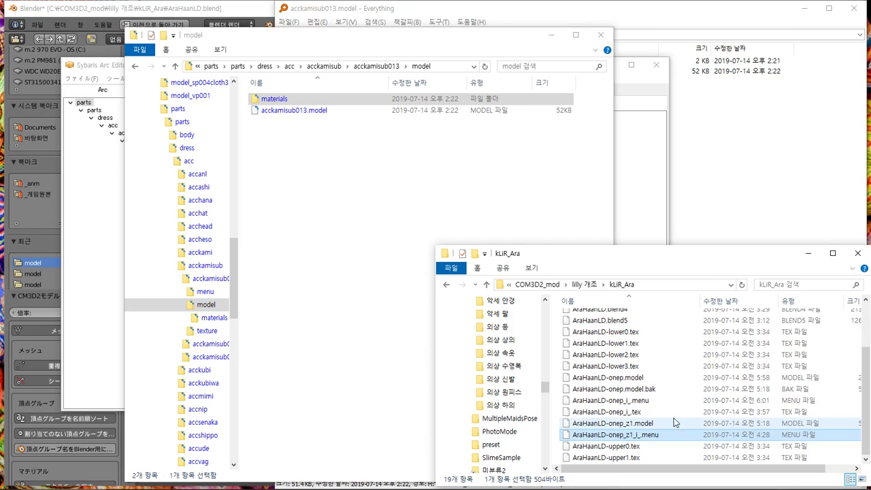
# - Copy the file name of AraHaanLD-onep_i_.menu, leaving that file's own name as it is
pyautogui.moveTo(654, 403)
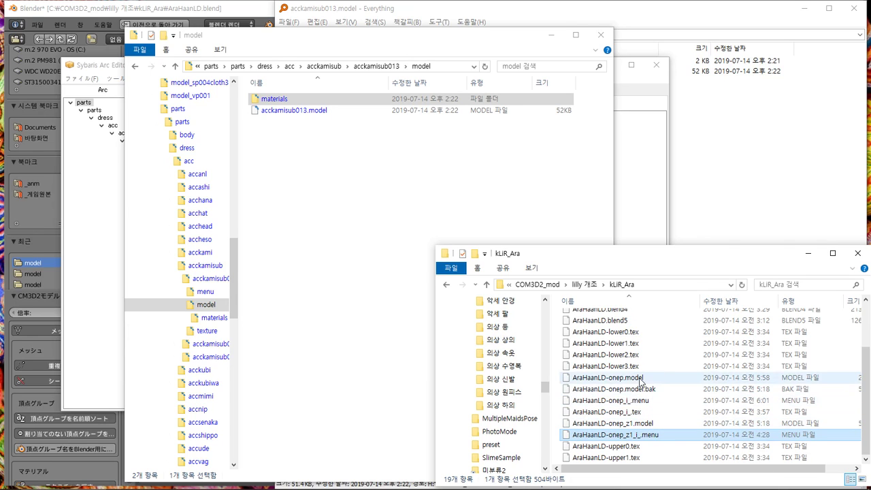
pyautogui.click(640, 402)
pyautogui.hotkey('ctrl', 'c')
pyautogui.press('F2')
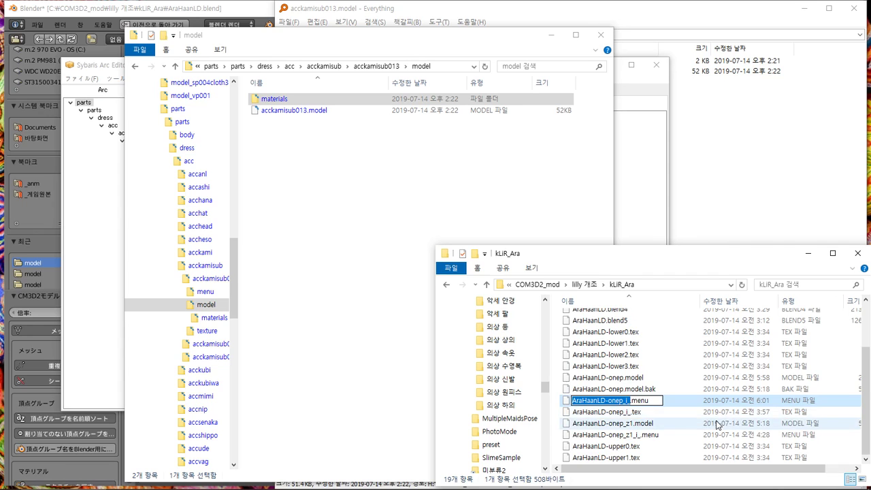
pyautogui.write('acckamisub013_i_')
pyautogui.press('Return')
pyautogui.press('F2')
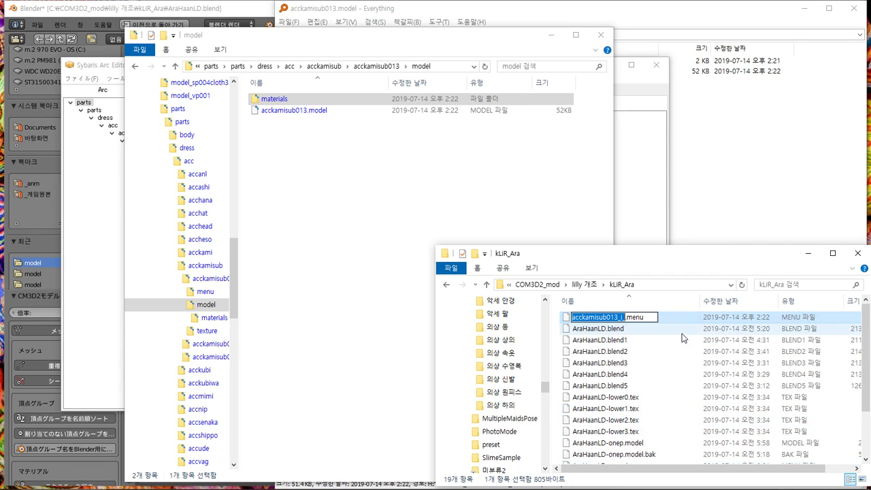
pyautogui.hotkey('ctrl', 'v')
pyautogui.press('Return')
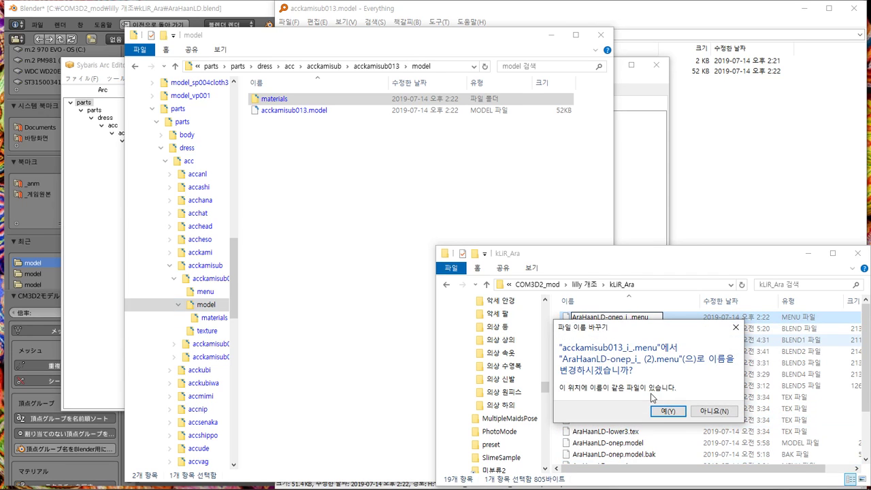
pyautogui.click(713, 411)
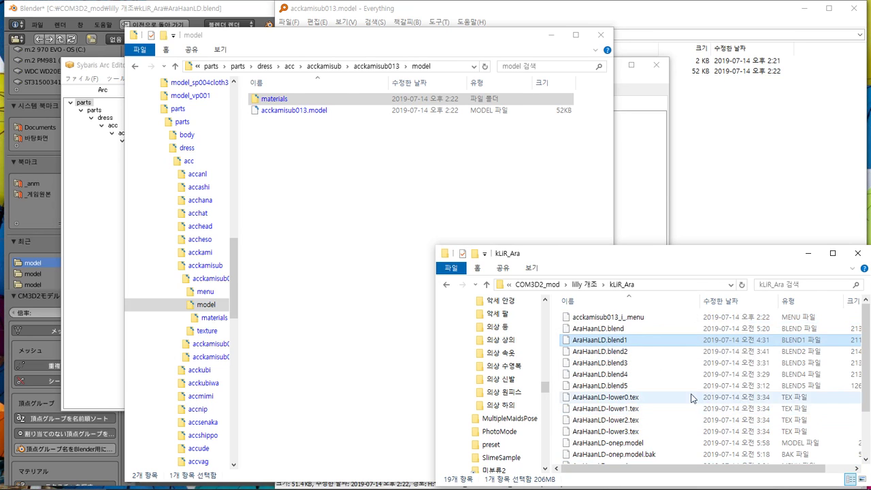
# - Rename the copied acckamisub013_i_.menu file in kLiR_Ara as AraHaanLD-onep_i_1.menu
pyautogui.click(615, 318)
pyautogui.press('F2')
pyautogui.hotkey('ctrl', 'v')
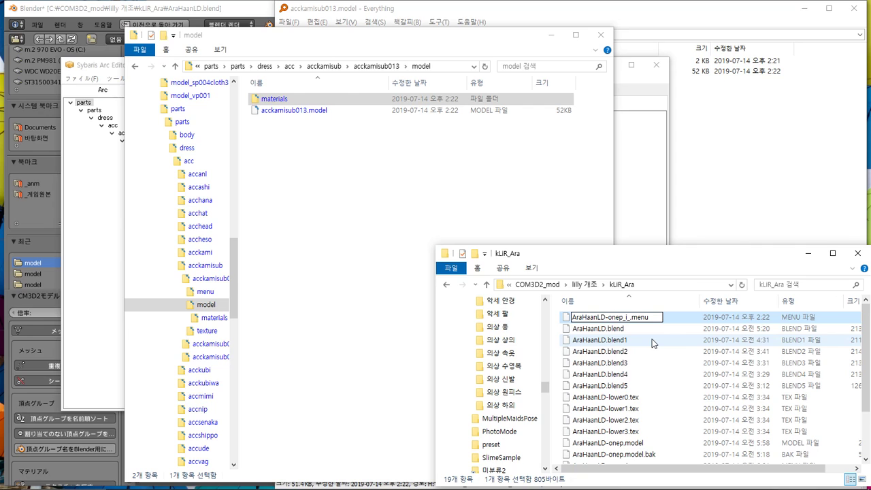
pyautogui.click(652, 349)
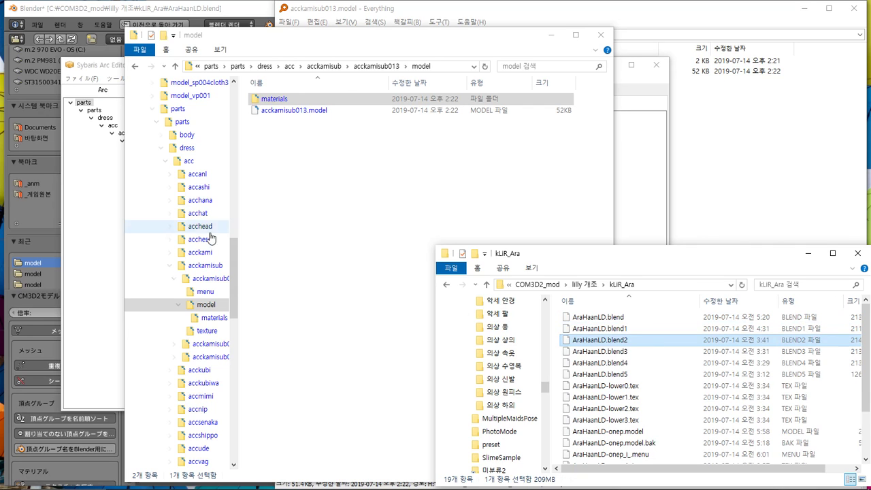
# - Open the acckamisub folder in the extracted parts tree and consult its category name without changing it
pyautogui.click(212, 271)
pyautogui.press('F2')
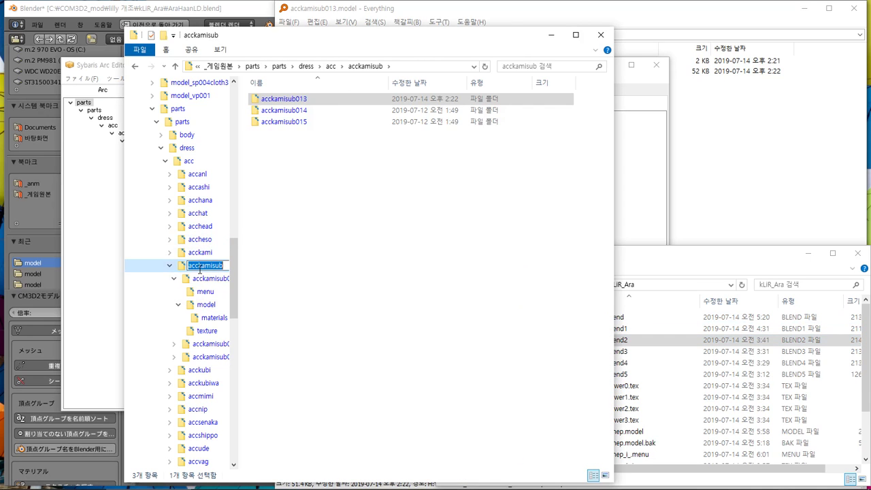
pyautogui.click(201, 266)
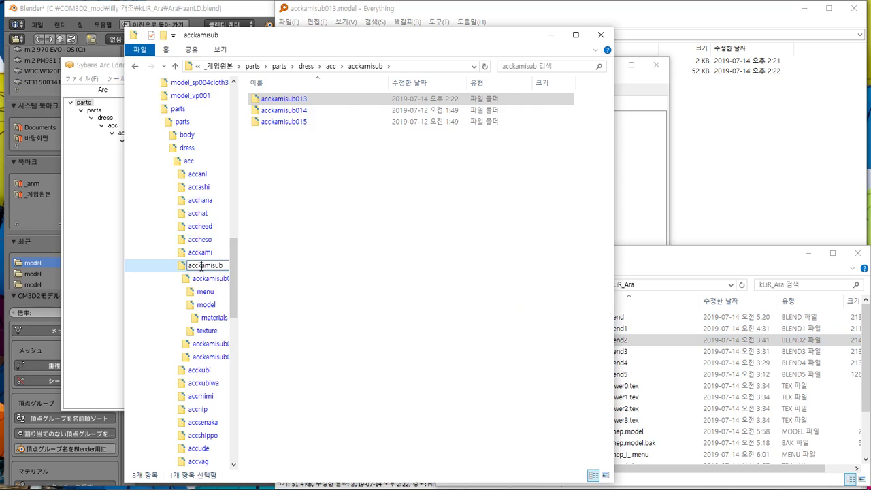
pyautogui.click(334, 267)
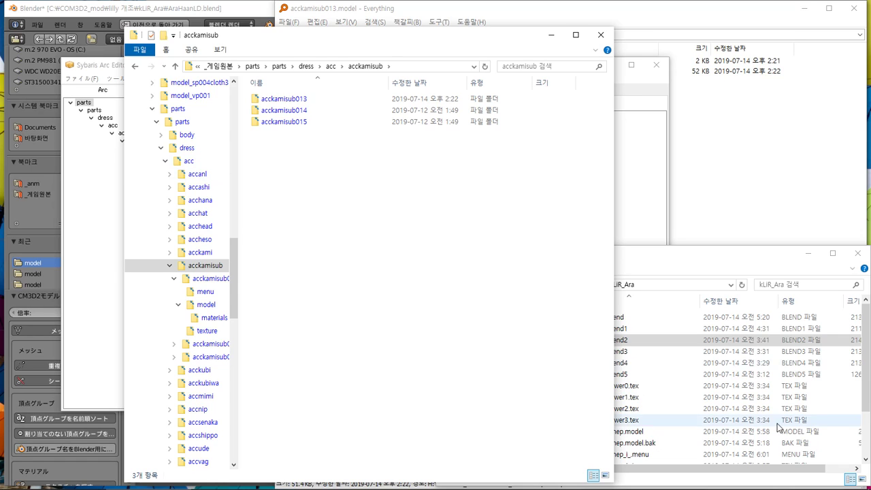
# - Rename AraHaanLD-onep_i_1.menu in the kLiR_Ara folder as AraHaanLD-amisub_i_.menu
pyautogui.click(734, 394)
pyautogui.scroll(-2, 622, 387)
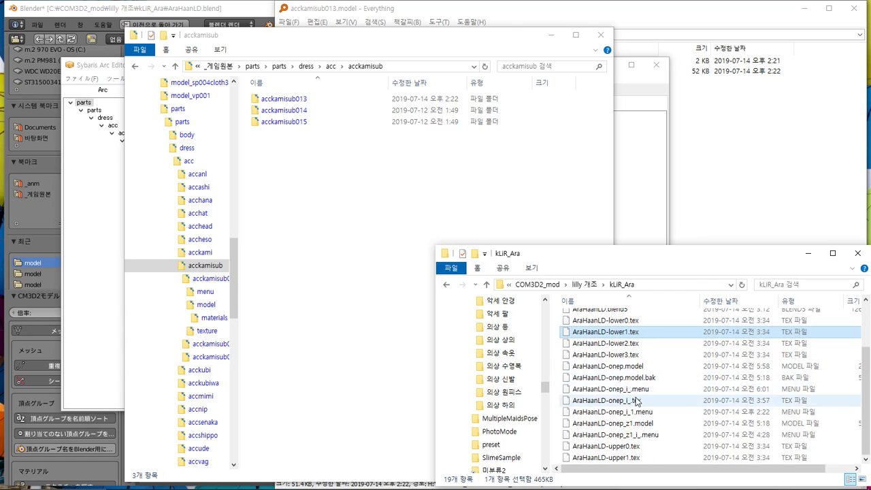
pyautogui.click(622, 413)
pyautogui.click(621, 414)
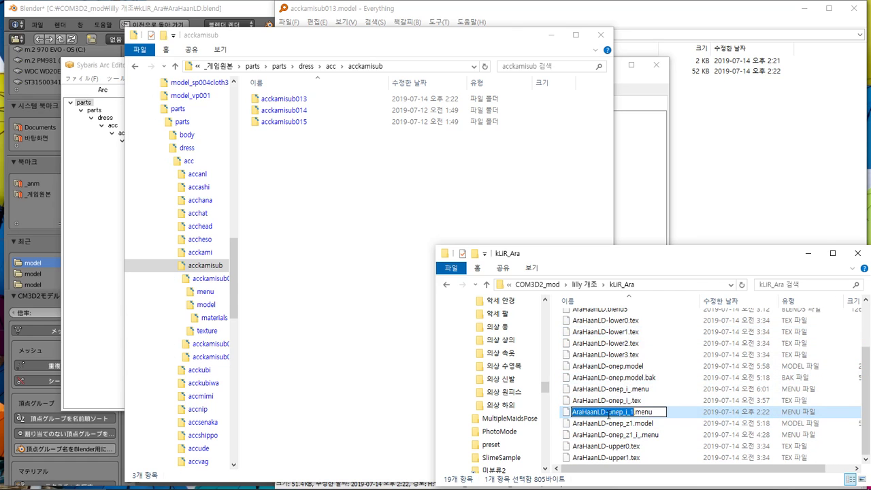
pyautogui.moveTo(608, 412); pyautogui.dragTo(614, 414)
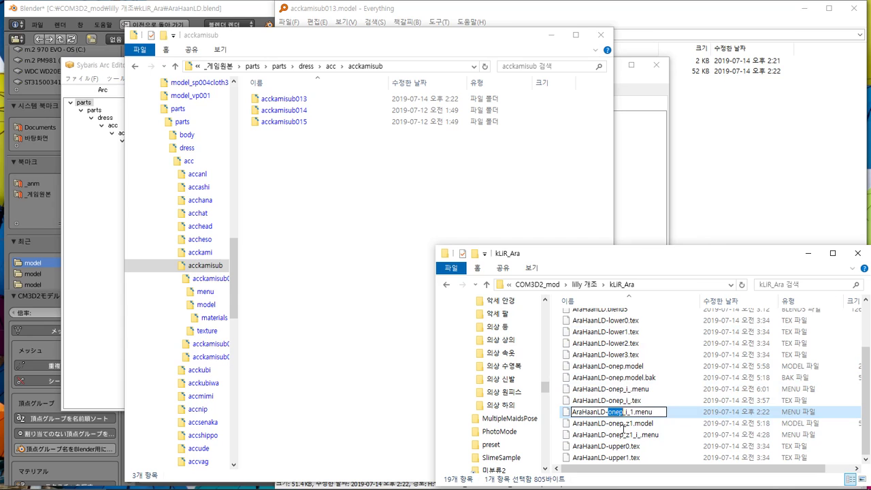
pyautogui.write('amisub')
pyautogui.press('Return')
pyautogui.click(695, 382)
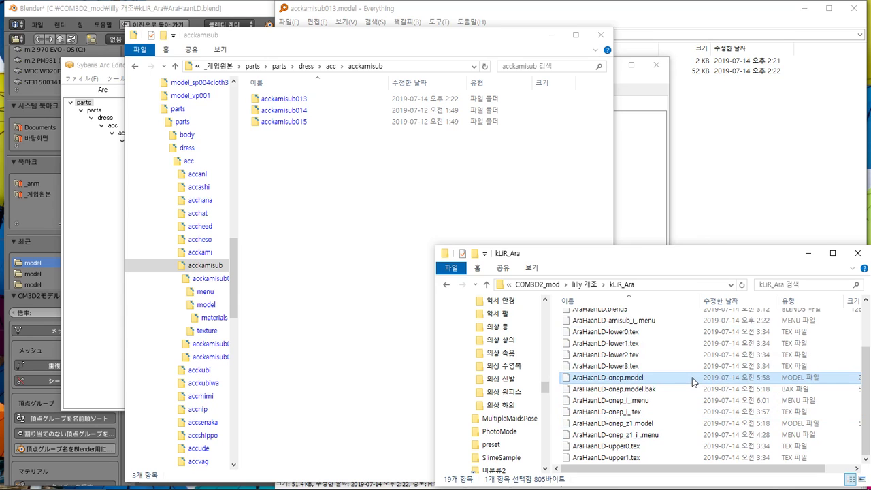
# - Correct the name of AraHaanLD-amisub_i_.menu to AraHaanLD-kamisub_i_.menu
pyautogui.scroll(1, 695, 382)
pyautogui.scroll(1, 695, 382)
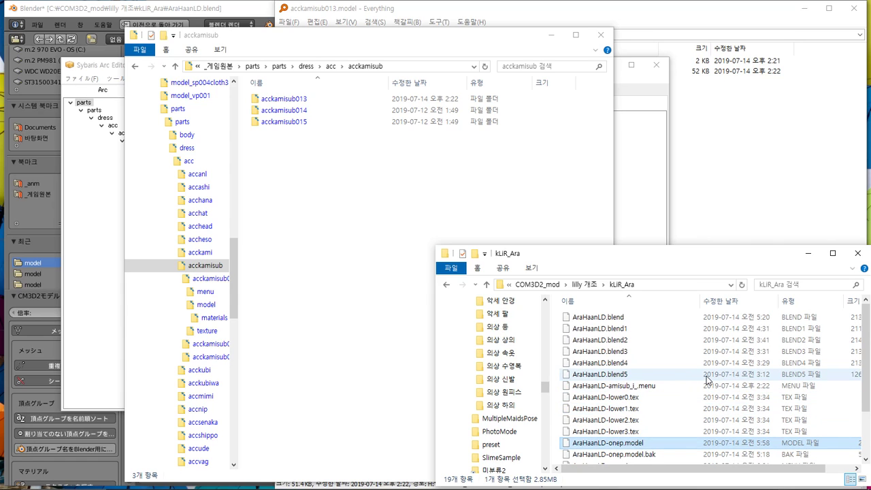
pyautogui.click(615, 386)
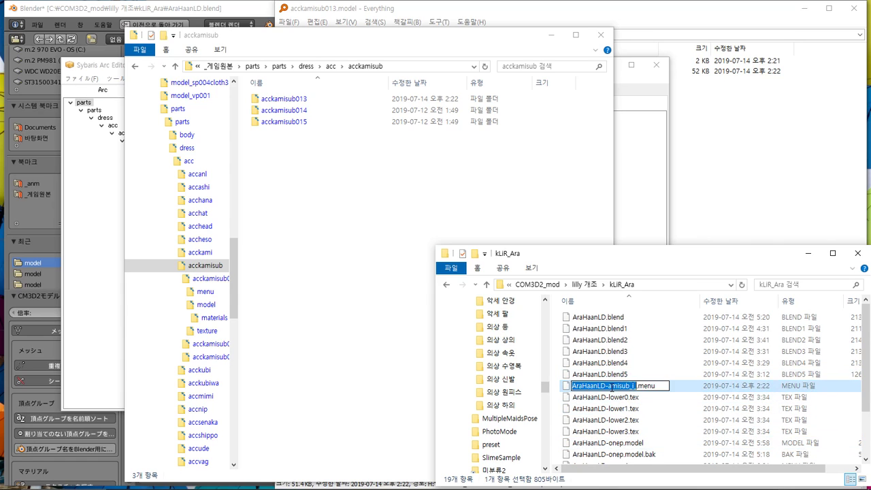
pyautogui.click(611, 386)
pyautogui.click(610, 386)
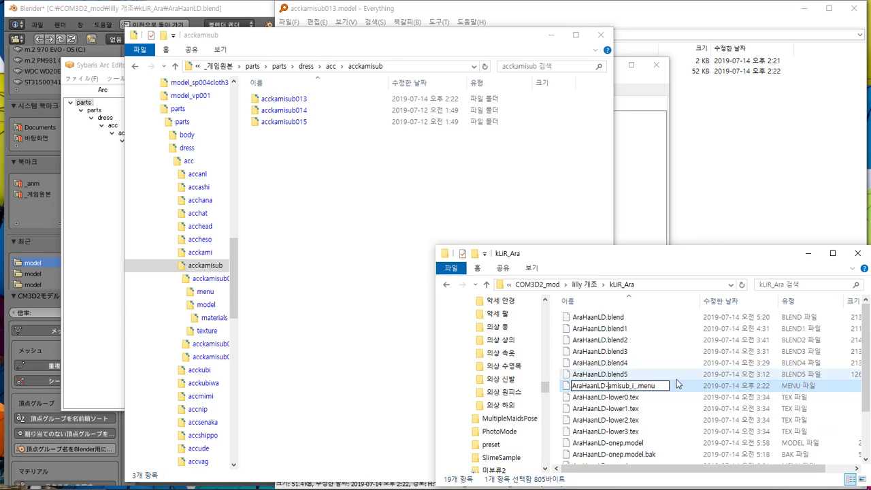
pyautogui.write('k')
pyautogui.click(683, 378)
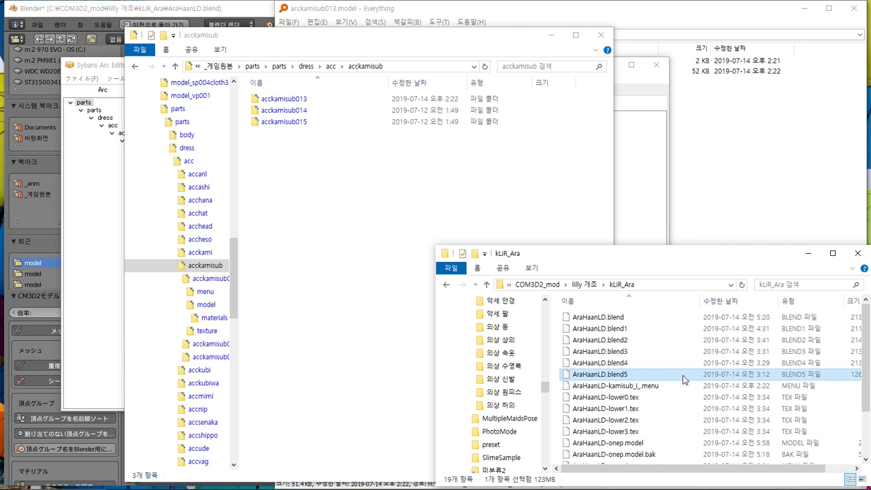
# - Open AraHaanLD-kamisub_i_.menu with [CM3D2]menu編集.exe from the _CM3D2_Toolkit_PR2 folder inside COM3D2
pyautogui.click(236, 12)
pyautogui.click(291, 188)
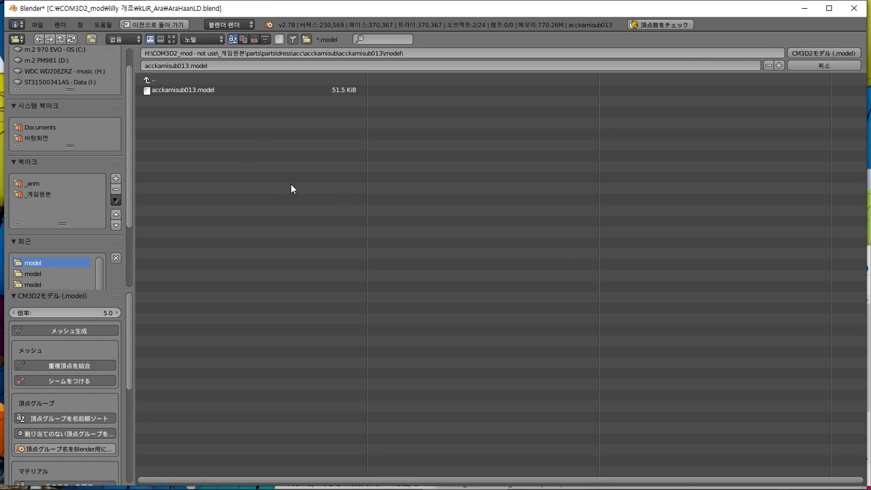
pyautogui.hotkey('alt', 'Tab')
pyautogui.click(610, 386)
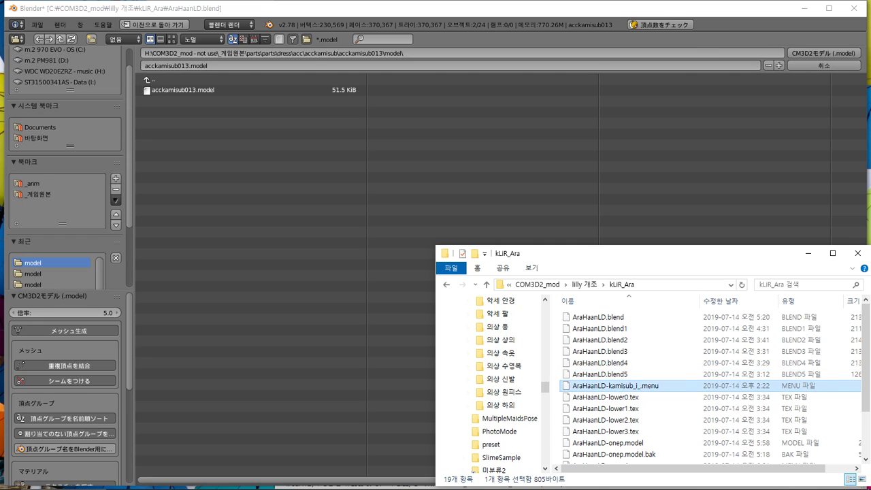
pyautogui.click(216, 481)
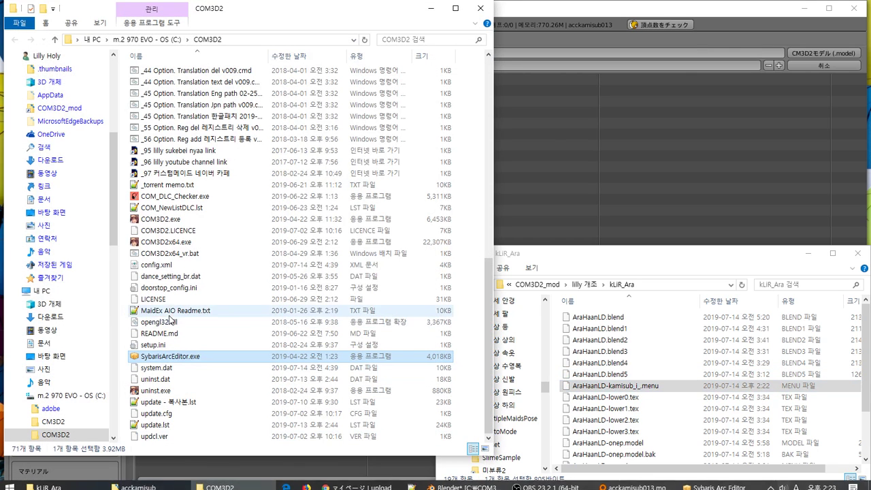
pyautogui.click(75, 422)
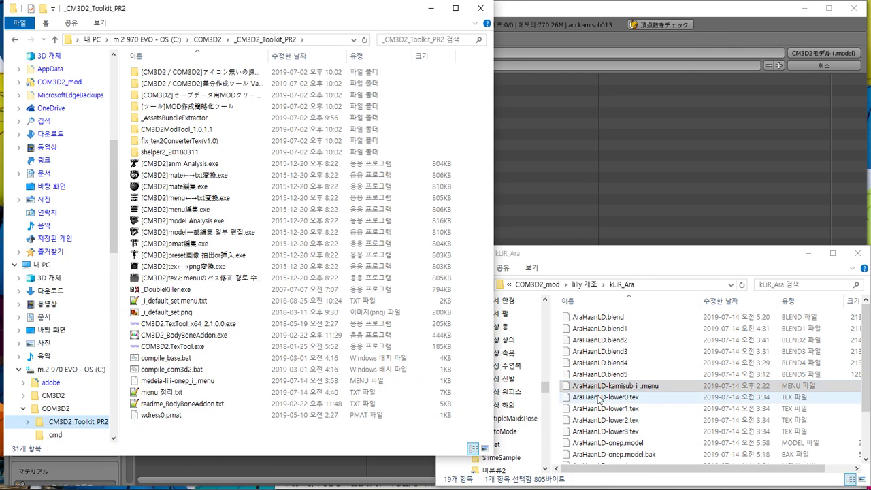
pyautogui.moveTo(602, 391); pyautogui.dragTo(288, 211)
pyautogui.scroll(-2, 487, 232)
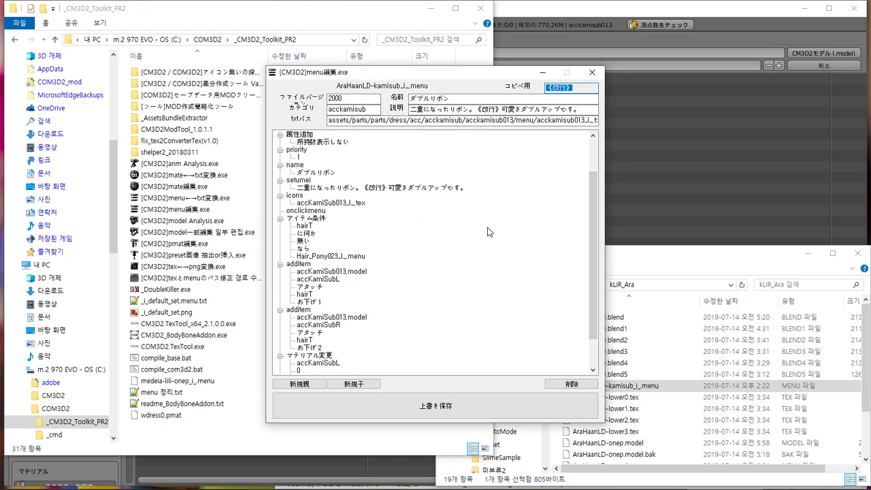
# - Change the model file in the first additem block to AraHaanLD-kamisub.model, reusing the base name of the renamed menu file
pyautogui.click(633, 386)
pyautogui.click(633, 386)
pyautogui.hotkey('ctrl', 'c')
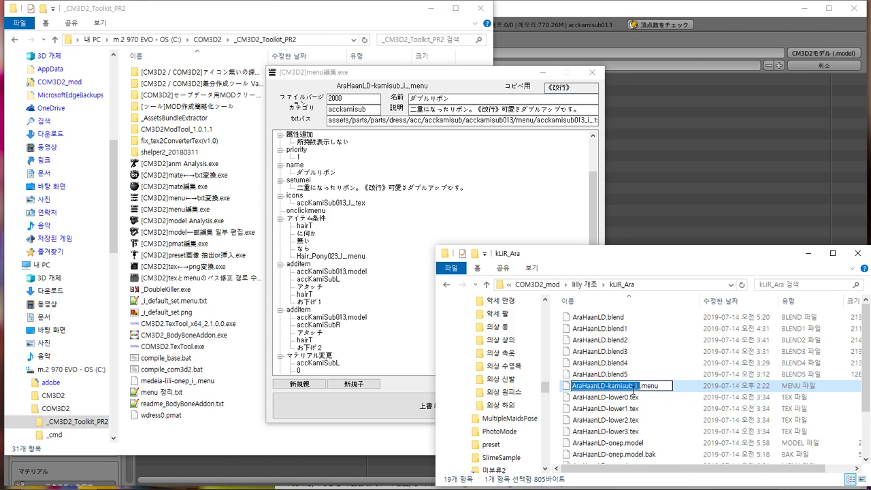
pyautogui.click(362, 272)
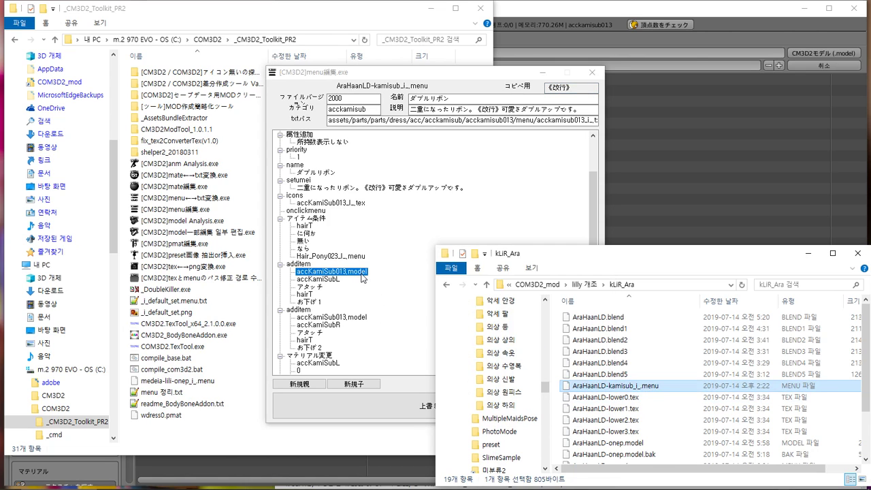
pyautogui.click(338, 317)
pyautogui.click(340, 271)
pyautogui.click(347, 271)
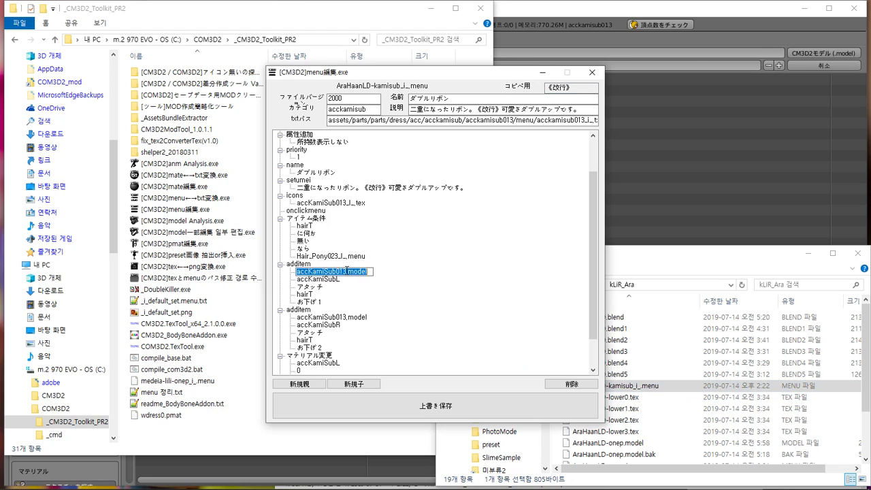
pyautogui.hotkey('ctrl', 'v')
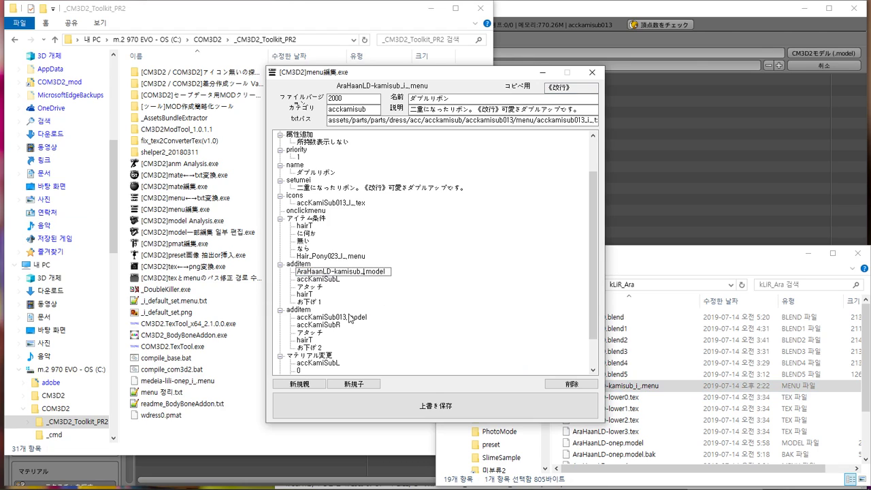
pyautogui.hotkey('shift', 'Home')
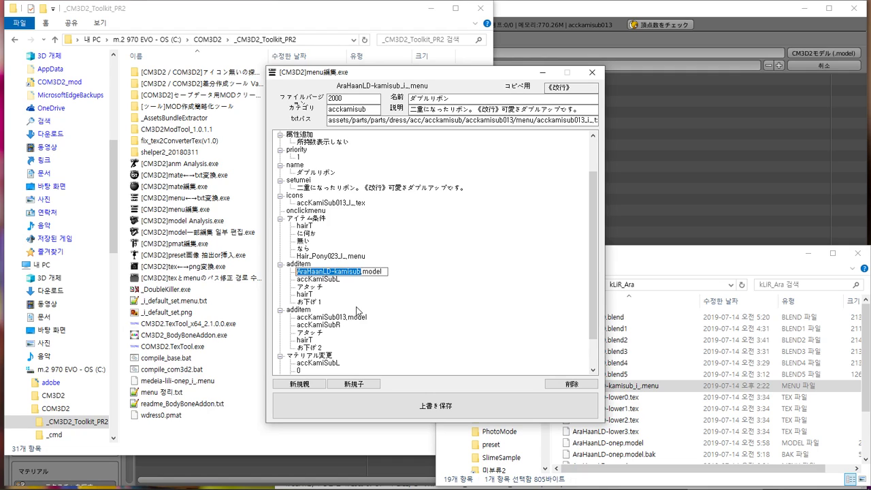
# - Set the second additem block's model file to AraHaanLD-kamisub.model as well
pyautogui.click(339, 318)
pyautogui.click(346, 317)
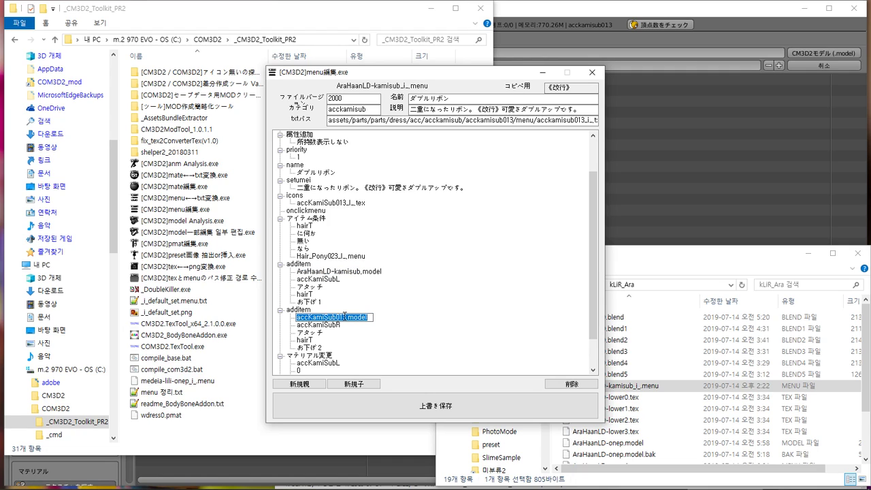
pyautogui.moveTo(342, 315); pyautogui.dragTo(217, 315)
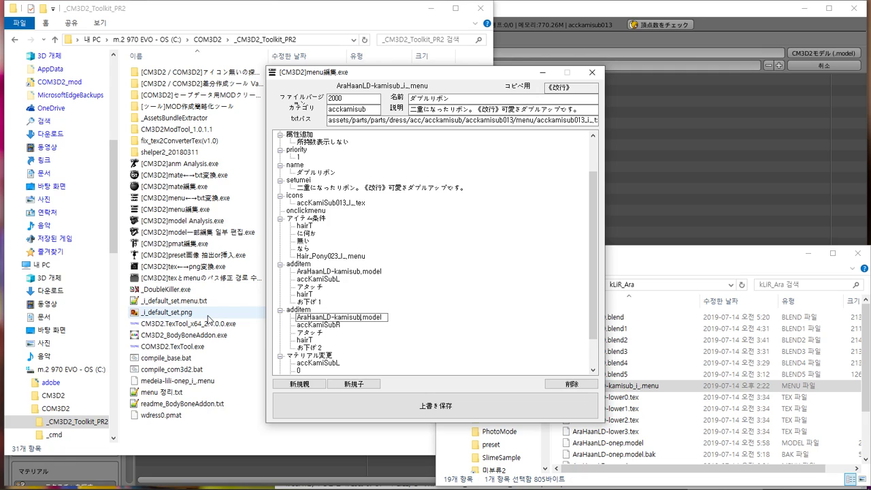
pyautogui.press('Return')
# - Comment out both マテリアル変更 entries by prefixing their names with //
pyautogui.scroll(-1, 460, 301)
pyautogui.scroll(-1, 454, 302)
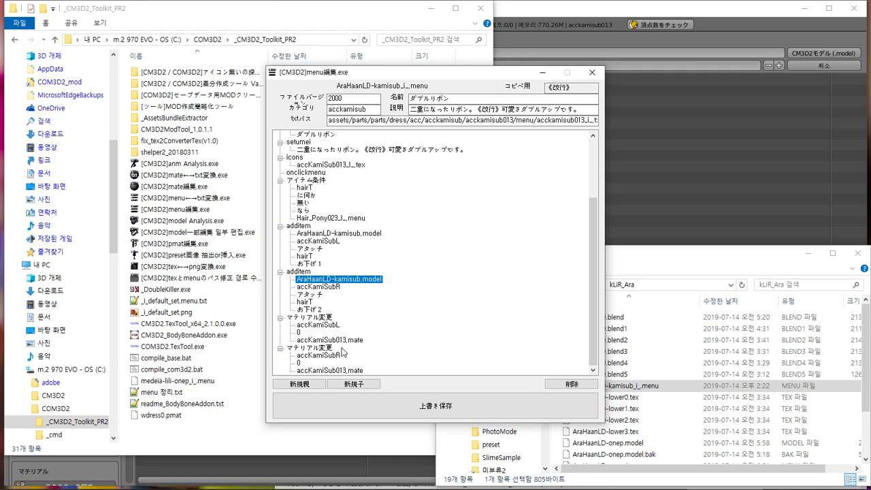
pyautogui.click(317, 318)
pyautogui.click(297, 320)
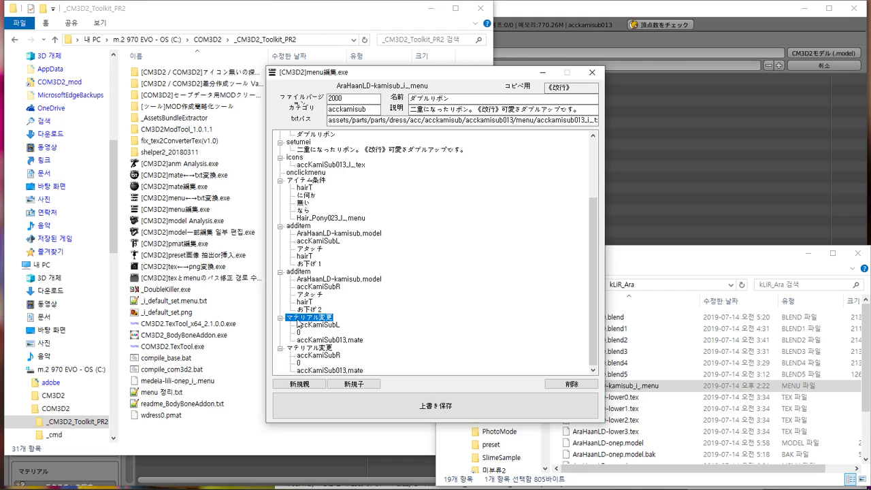
pyautogui.press('Home')
pyautogui.write('//')
pyautogui.click(294, 348)
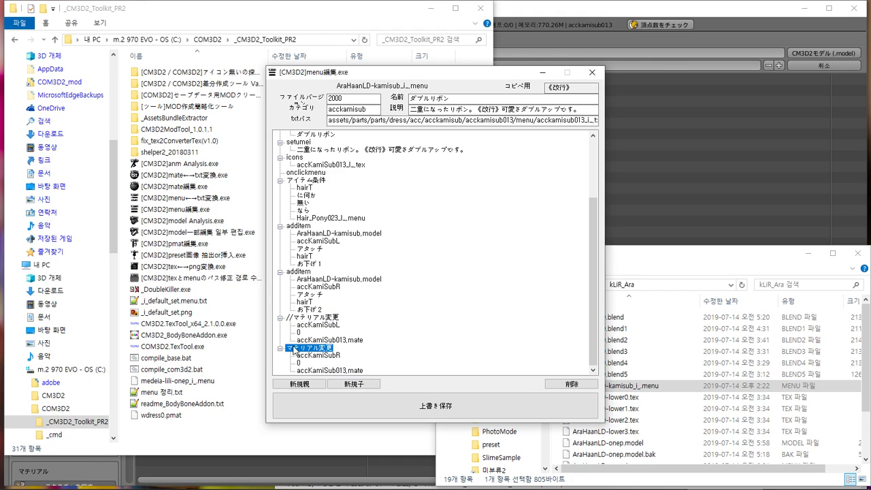
pyautogui.click(294, 348)
pyautogui.press('Home')
pyautogui.write('//')
pyautogui.press('Return')
# - Copy the アイテム条件 entry name and translate it from Japanese to Korean with Google Translate in a new Chrome tab
pyautogui.click(310, 182)
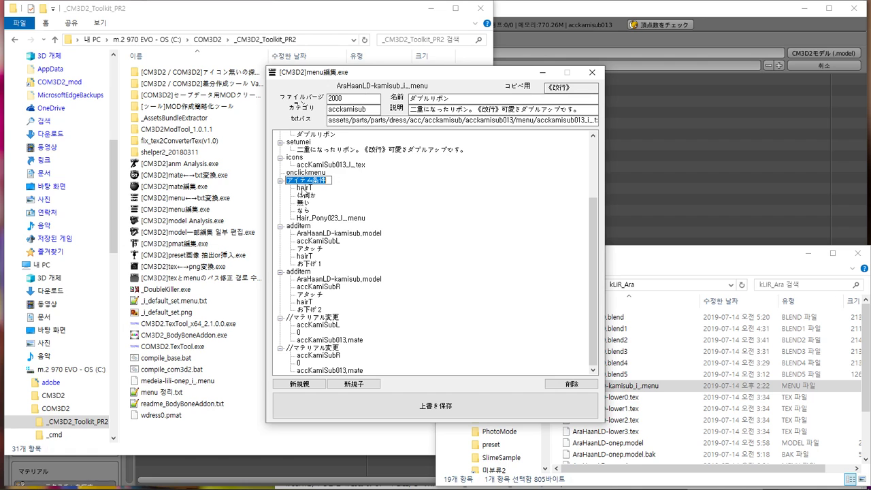
pyautogui.click(300, 481)
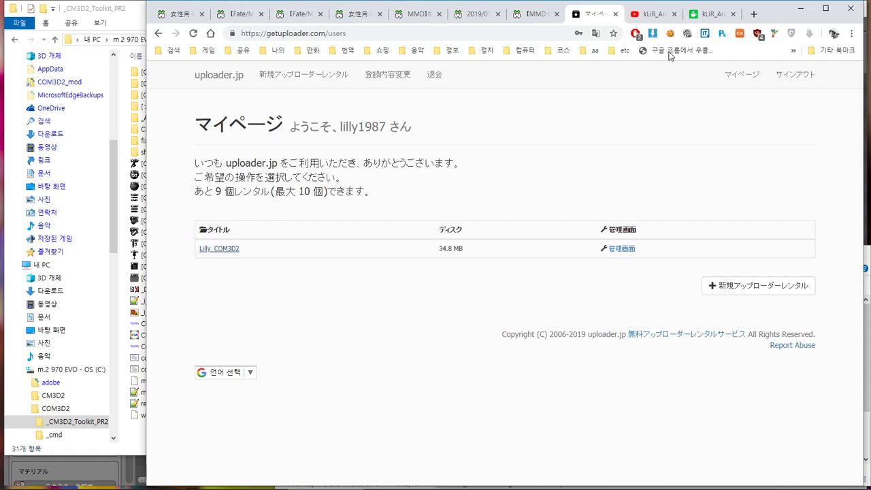
pyautogui.click(753, 14)
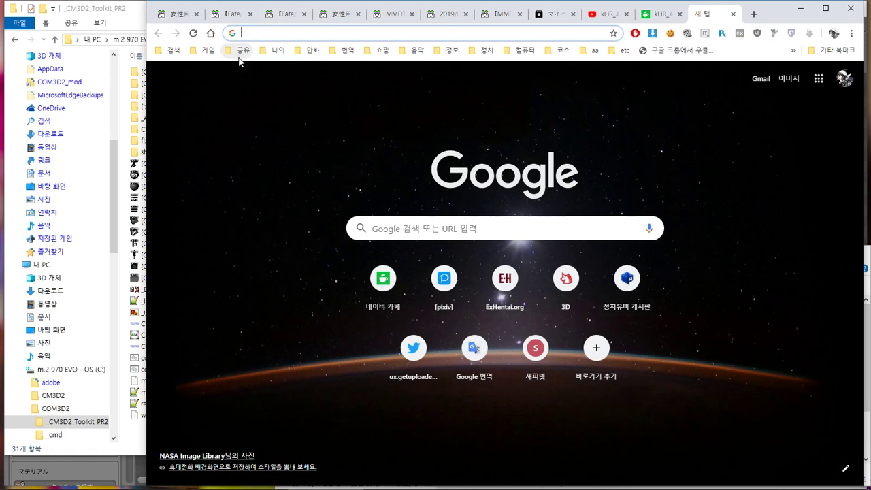
pyautogui.click(243, 52)
pyautogui.moveTo(344, 52)
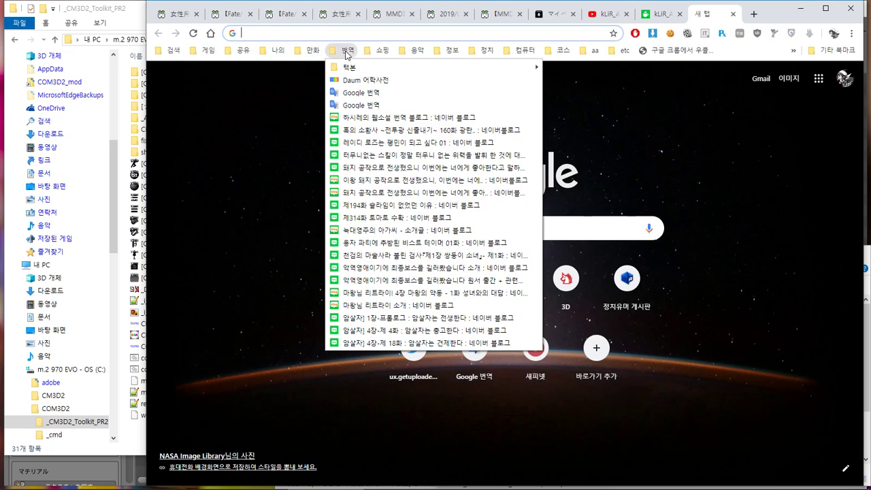
pyautogui.click(349, 92)
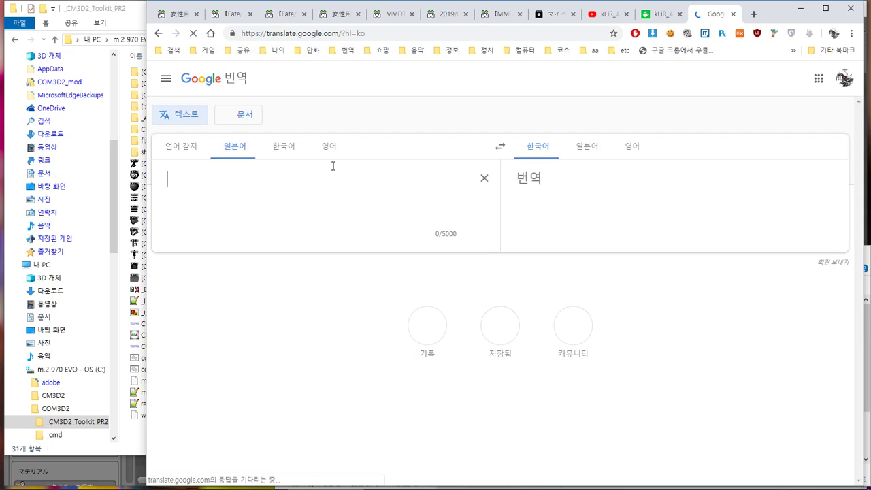
pyautogui.write('アイテム条件')
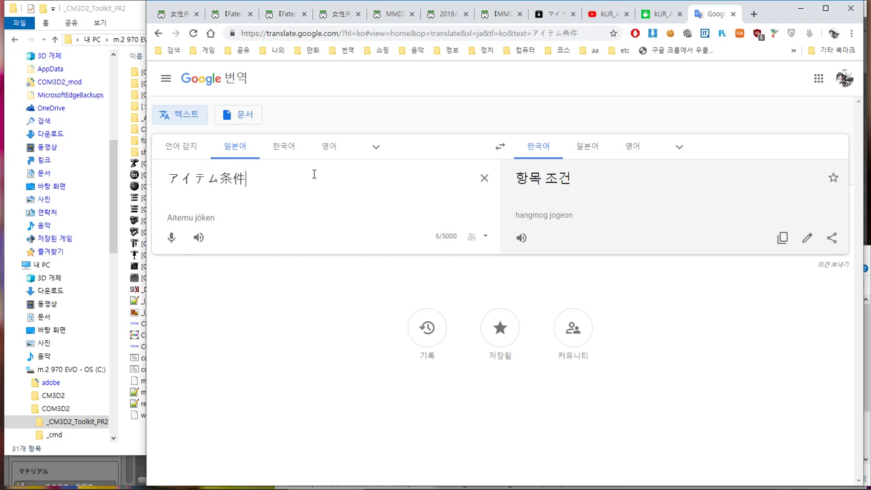
# - Add the アイテム条件 values に何か and 無い as new lines of the text being translated
pyautogui.hotkey('alt', 'Tab')
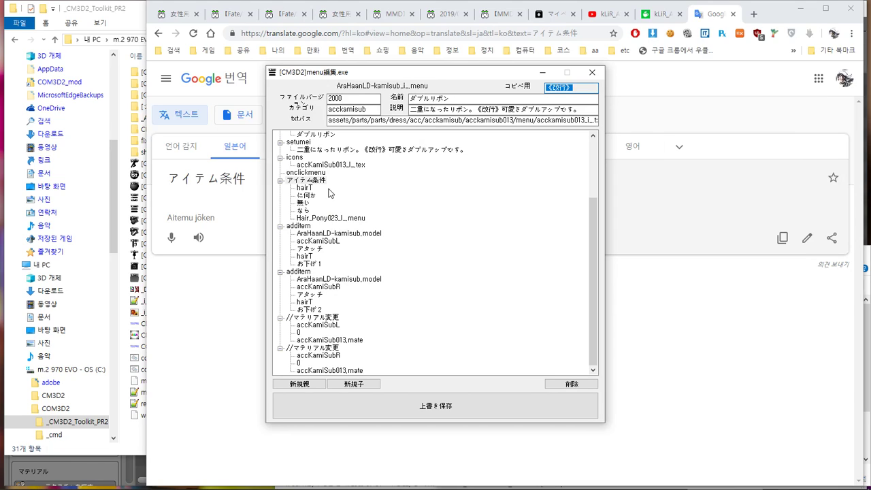
pyautogui.click(305, 196)
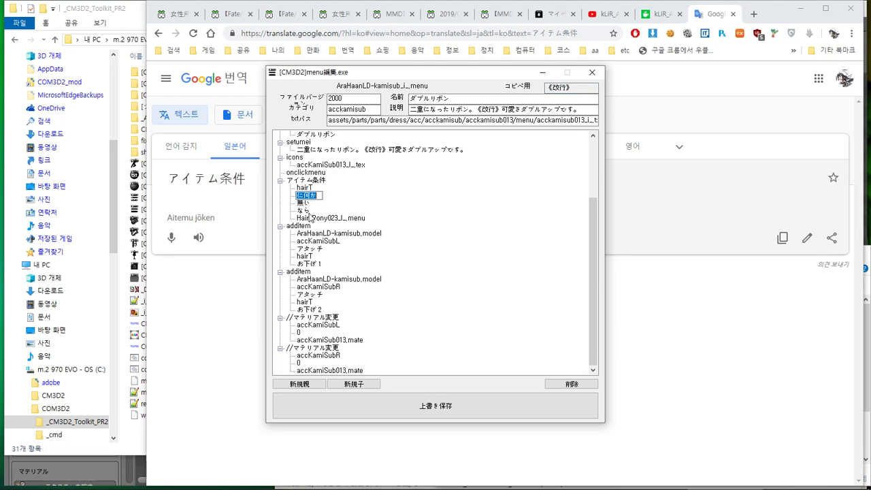
pyautogui.click(236, 197)
pyautogui.press('Return')
pyautogui.write('に何か')
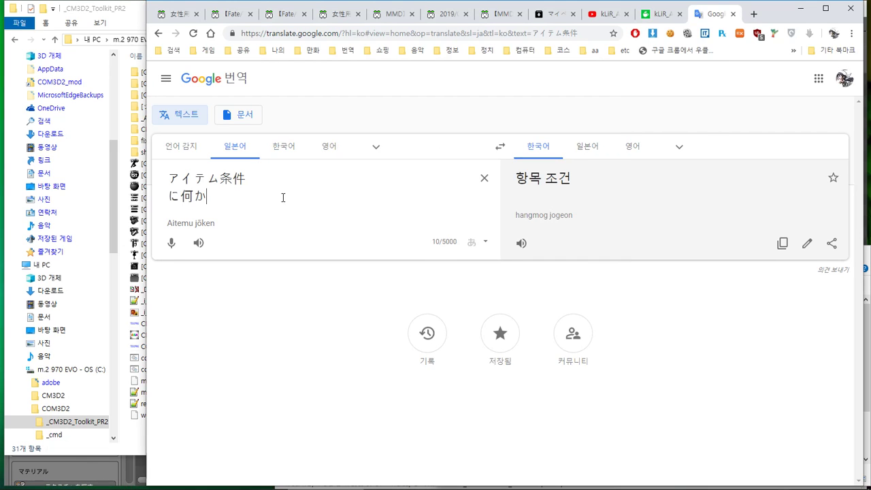
pyautogui.hotkey('alt', 'Tab')
pyautogui.click(305, 203)
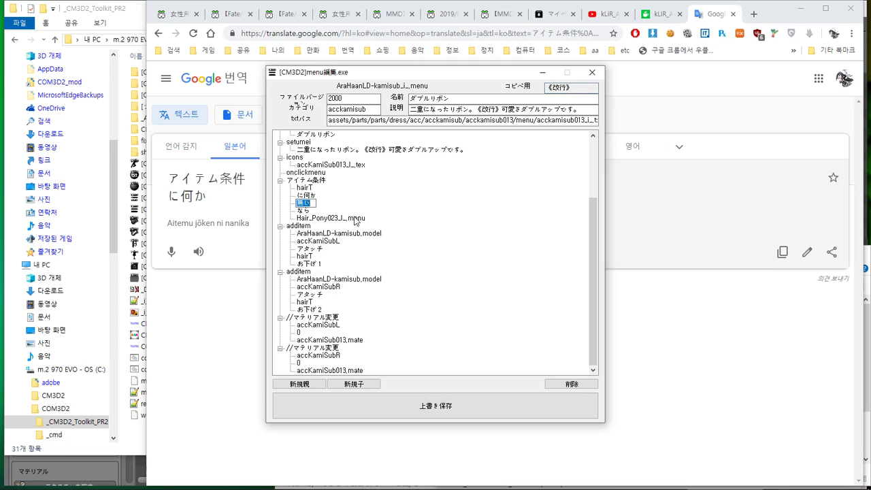
pyautogui.click(225, 209)
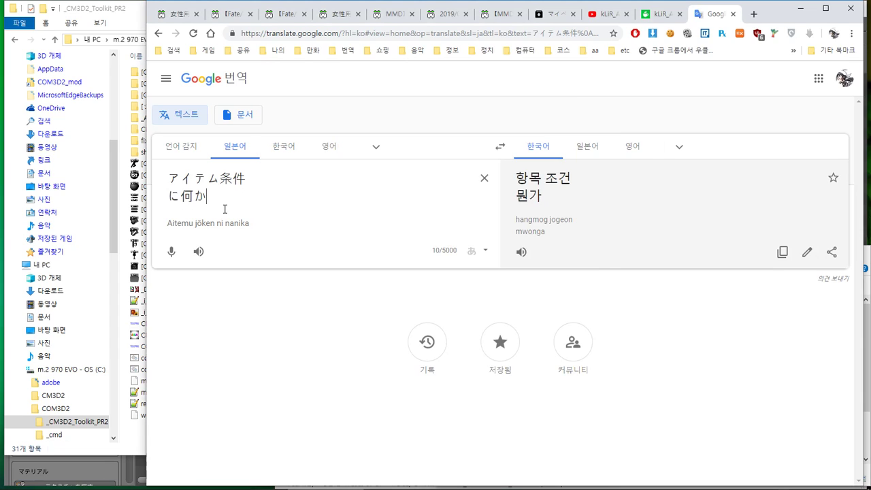
pyautogui.press('Return')
pyautogui.write('無い')
# - Copy the なら value from the アイテム条件 block and add it as the last line of the translation text
pyautogui.hotkey('alt', 'Tab')
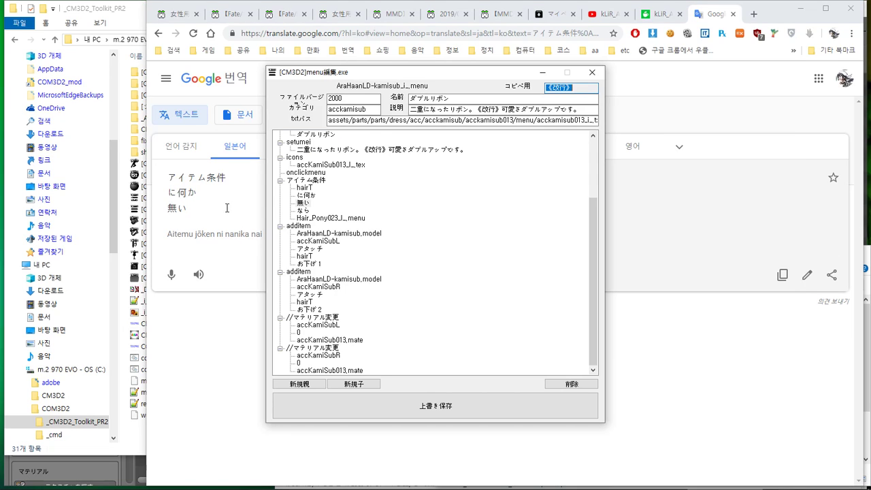
pyautogui.click(303, 210)
pyautogui.hotkey('ctrl', 'c')
pyautogui.hotkey('alt', 'Tab')
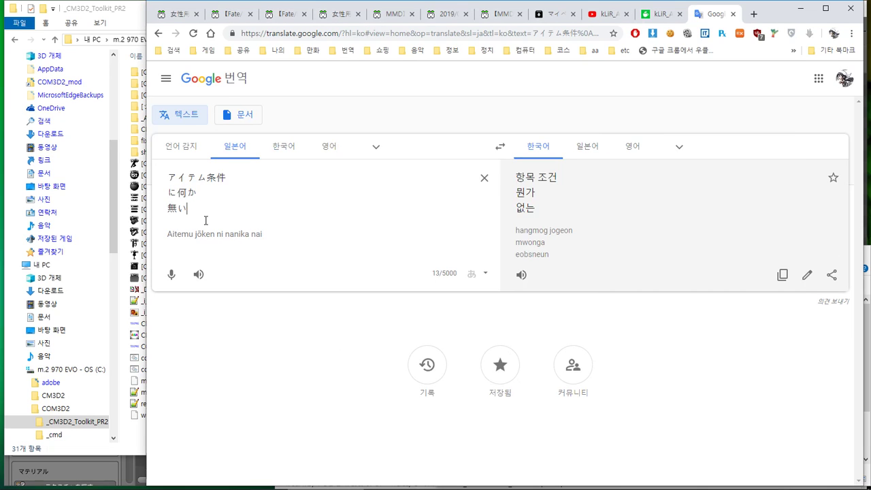
pyautogui.press('Return')
pyautogui.hotkey('ctrl', 'v')
# - Compare the translated lines with the アイテム条件 block in the menu editor and review the entries above it
pyautogui.hotkey('alt', 'Tab')
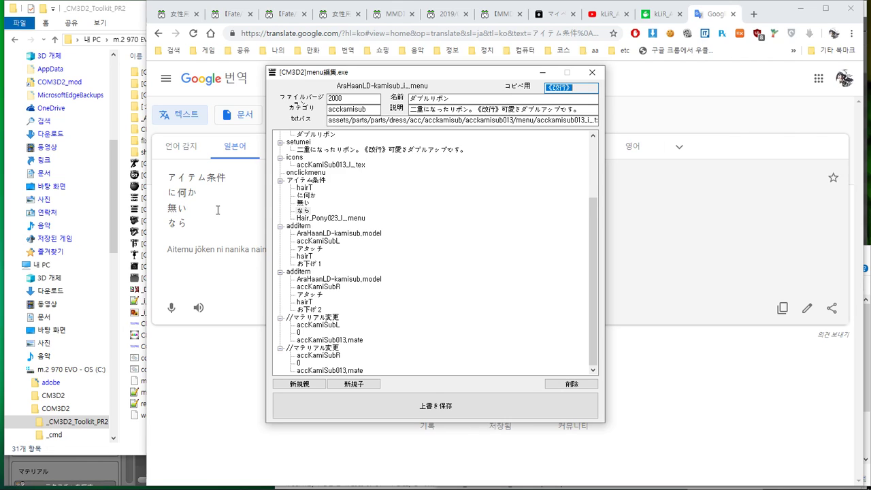
pyautogui.click(218, 209)
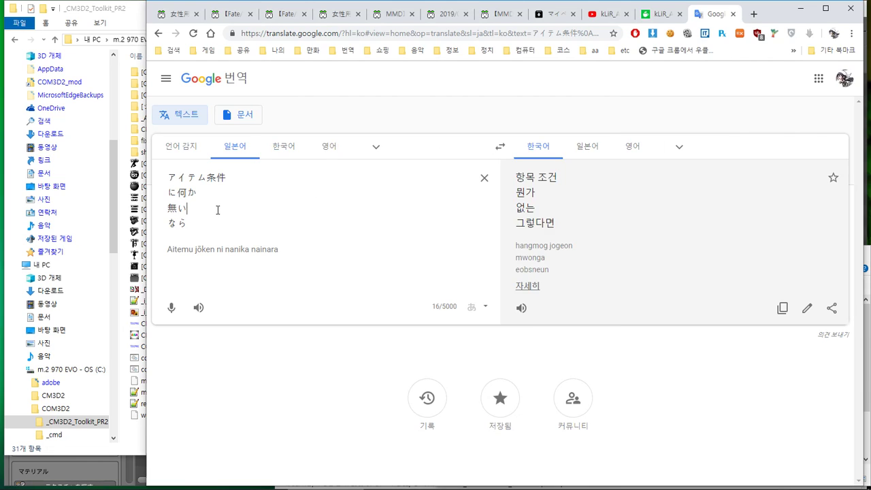
pyautogui.hotkey('alt', 'Tab')
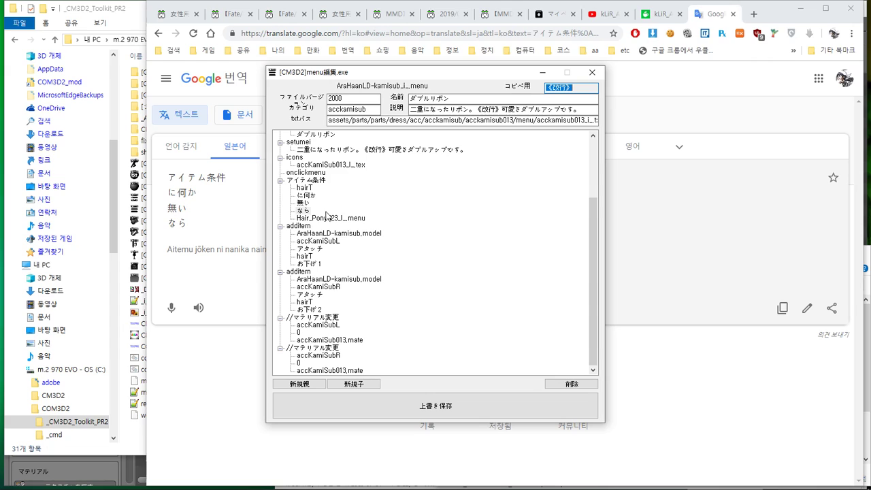
pyautogui.click(293, 182)
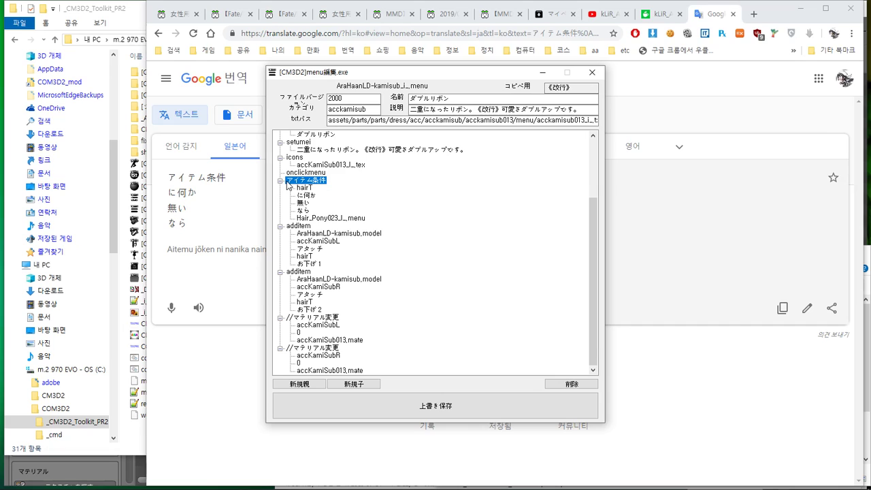
pyautogui.scroll(4, 476, 309)
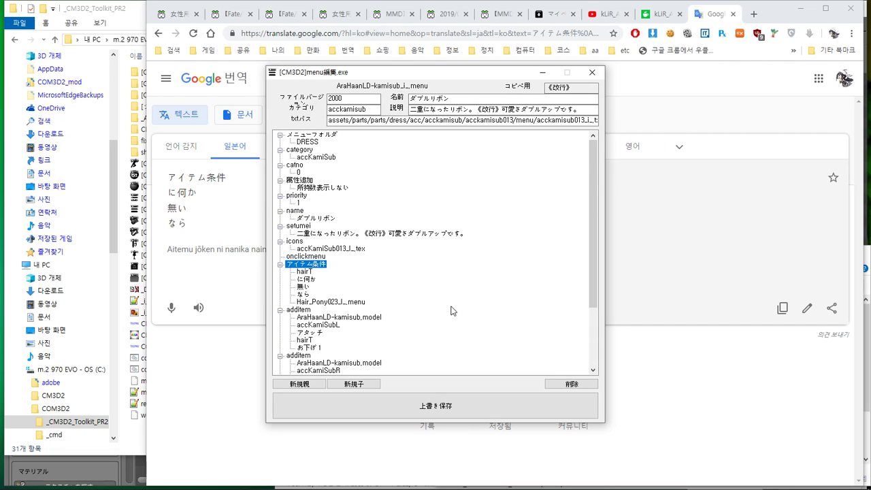
# - Bring up the kLiR_Ara folder and look through its AraHaanLD menu, model and texture files
pyautogui.click(209, 425)
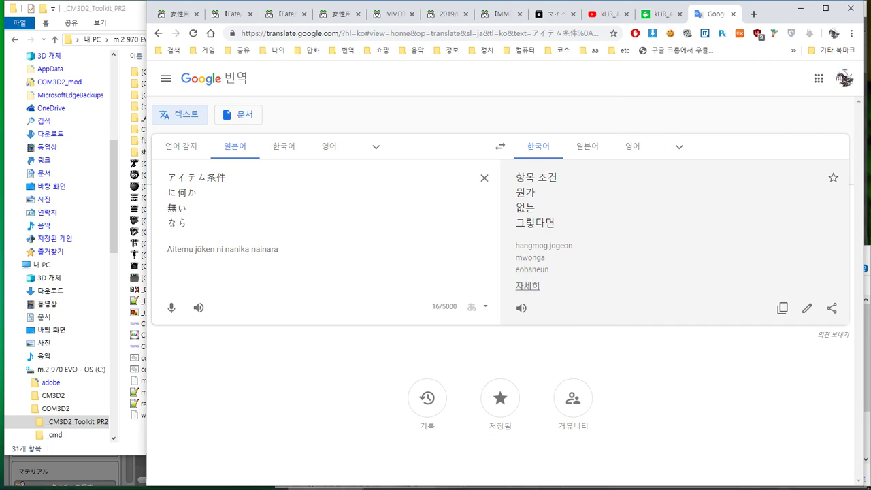
pyautogui.click(211, 482)
pyautogui.click(129, 482)
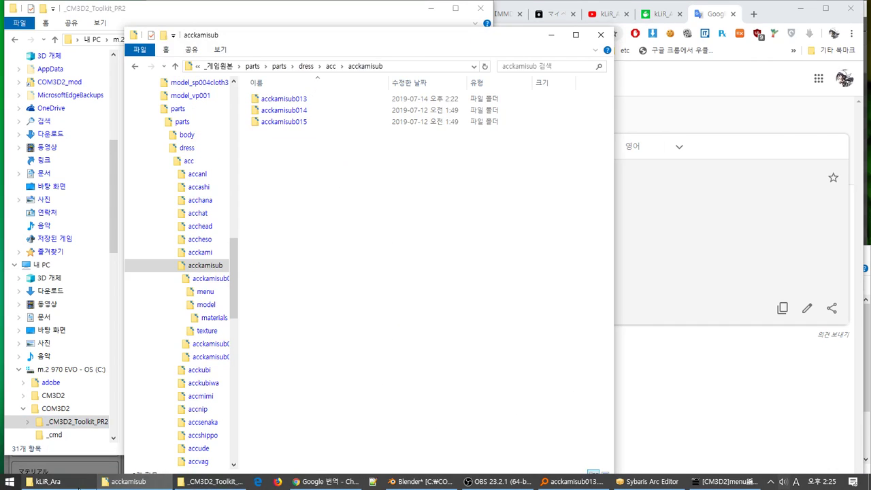
pyautogui.click(48, 481)
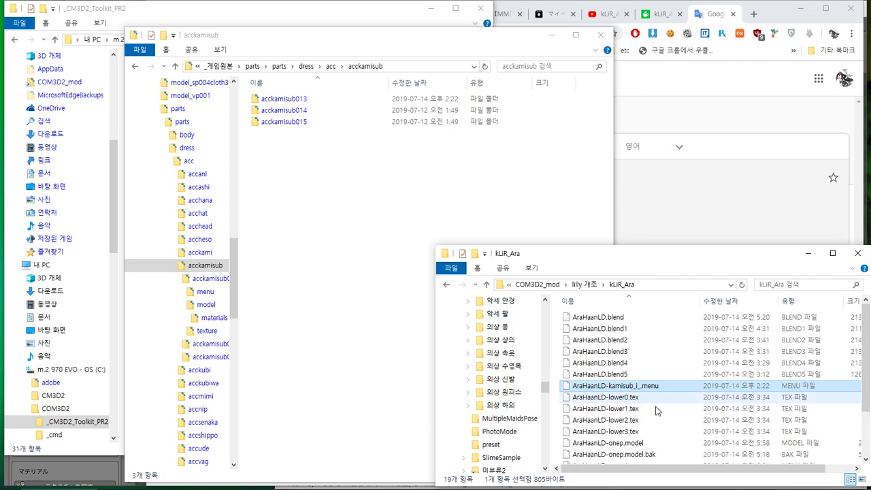
pyautogui.scroll(-2, 691, 431)
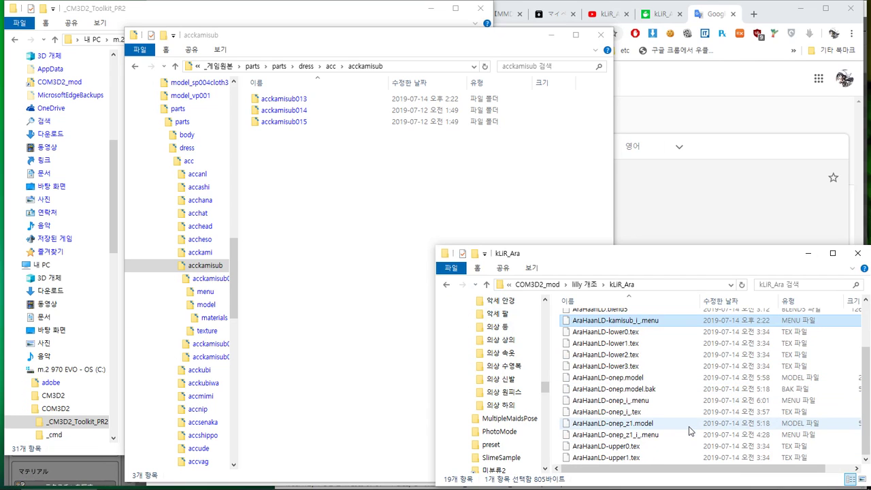
pyautogui.scroll(1, 691, 431)
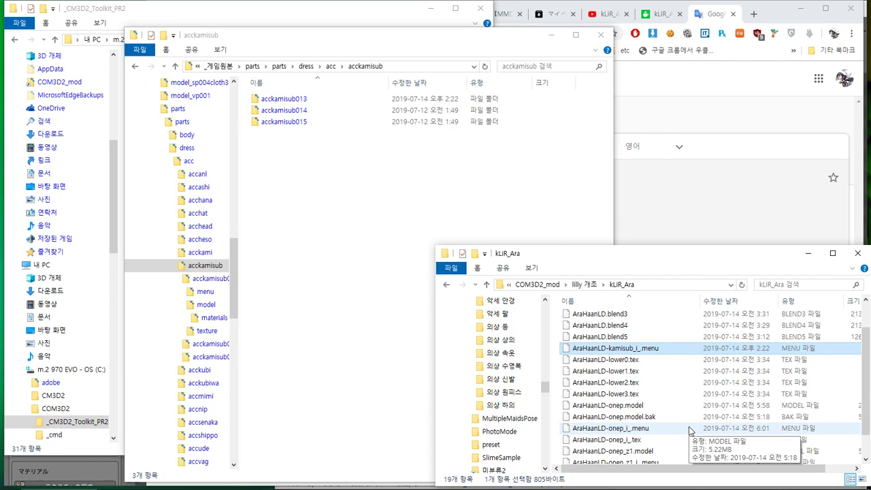
# - Switch to Blender, where the acckamisub013 ribbon is open in AraHaanLD.blend
pyautogui.moveTo(618, 485)
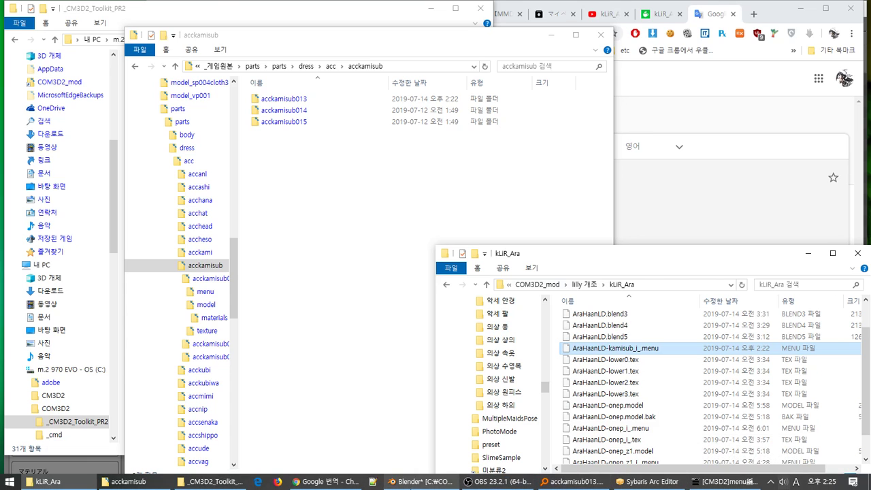
pyautogui.click(415, 481)
pyautogui.press('Return')
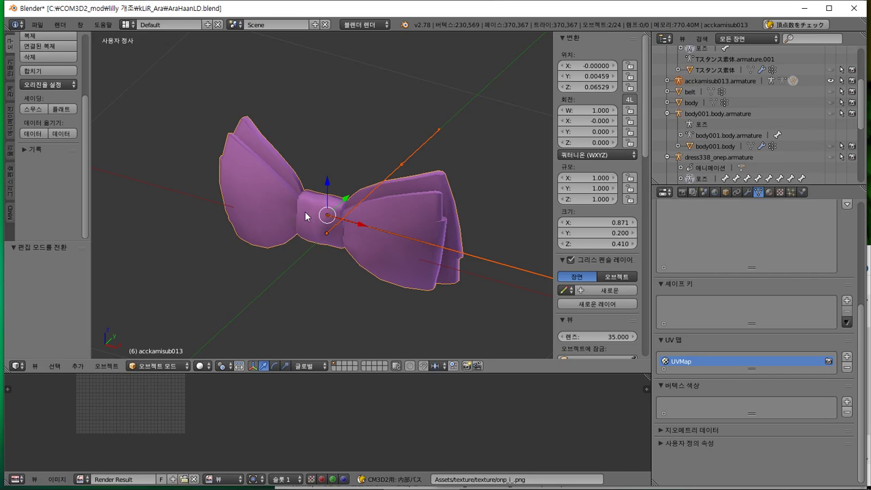
# - Make the hidden pin object visible in the scene
pyautogui.scroll(-3, 334, 216)
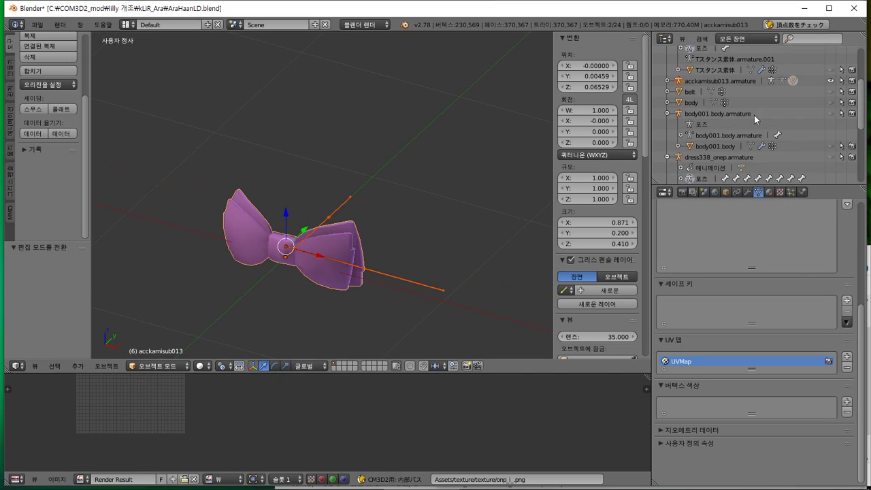
pyautogui.scroll(-5, 807, 123)
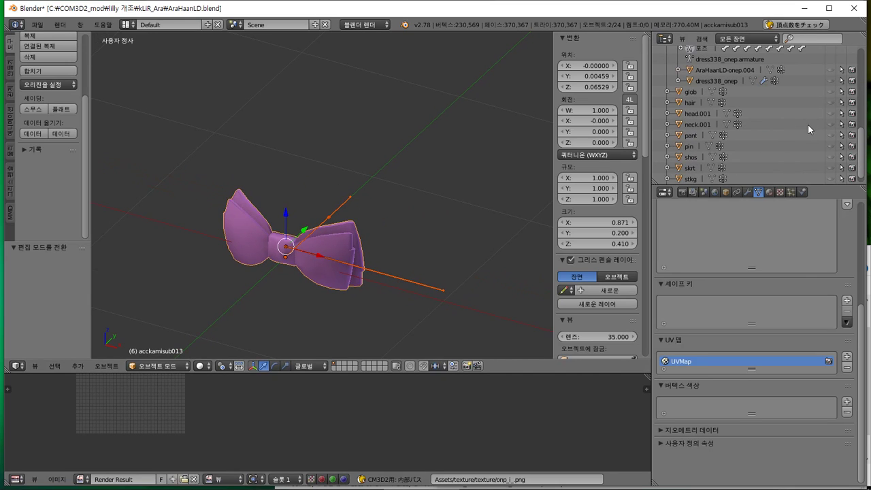
pyautogui.scroll(-1, 807, 124)
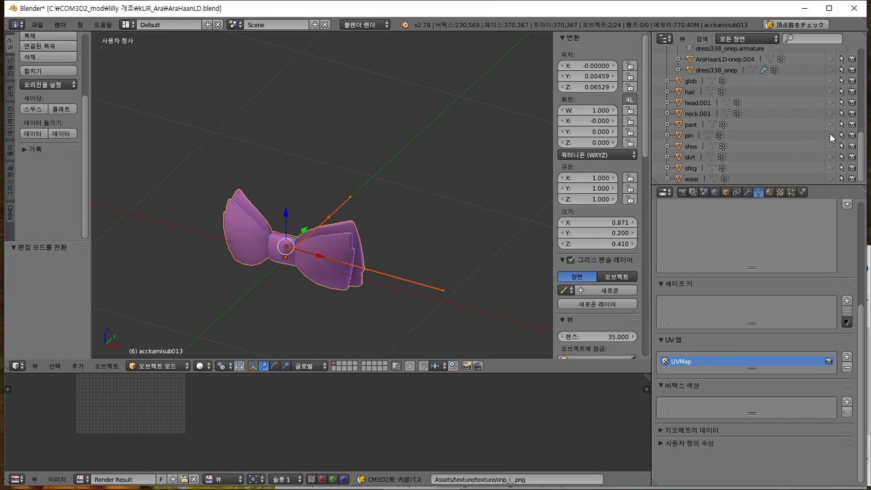
pyautogui.scroll(-8, 378, 163)
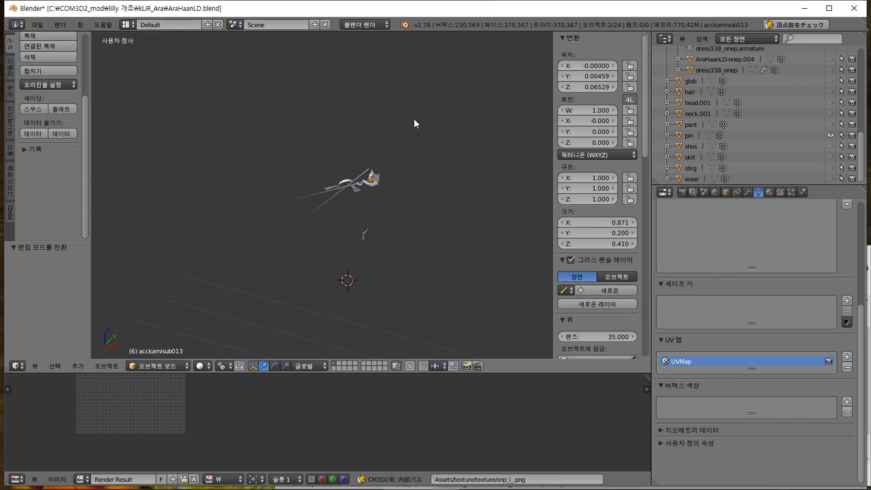
pyautogui.scroll(6, 414, 118)
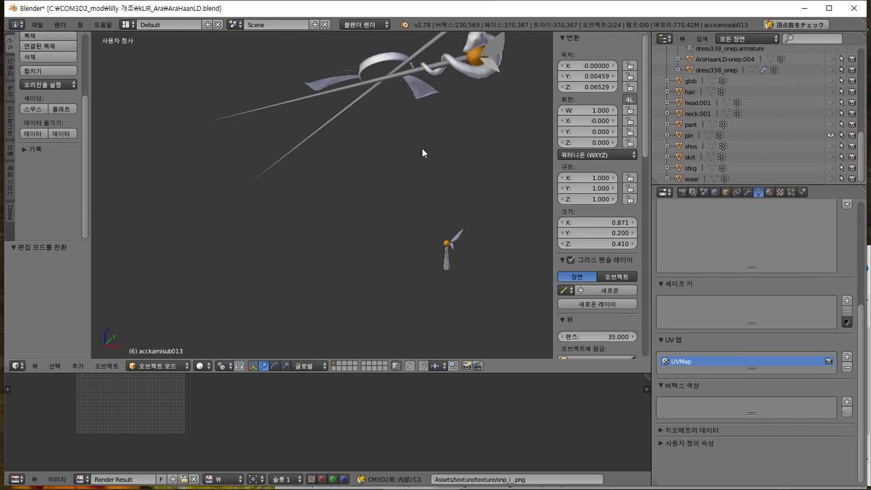
# - Separate the small ornament below the hairpin and its ribbon from the pin mesh into its own object
pyautogui.rightClick(420, 90)
pyautogui.keyDown('shift'); pyautogui.moveTo(454, 132); pyautogui.dragTo(415, 190, button='middle'); pyautogui.keyUp('shift')
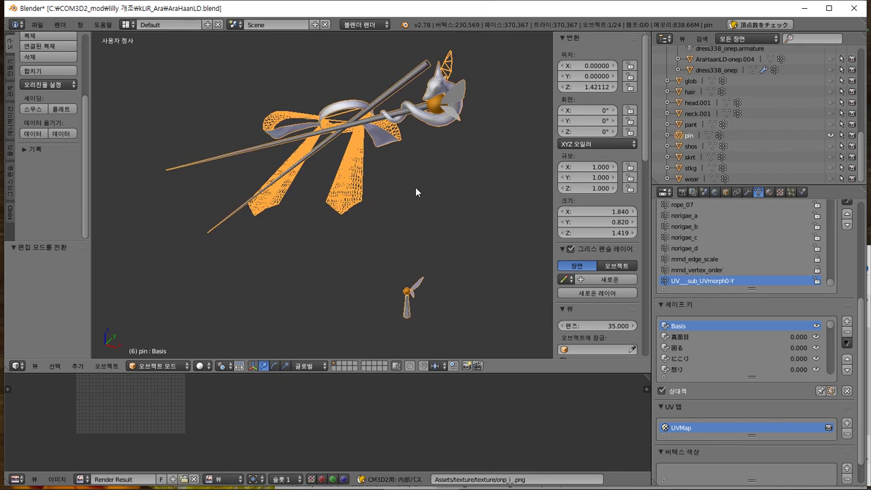
pyautogui.press('Tab')
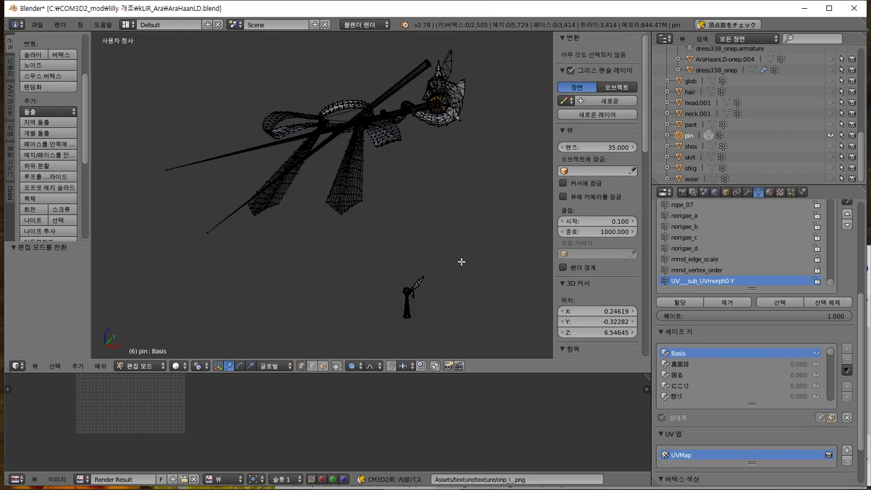
pyautogui.press('b')
pyautogui.moveTo(461, 255); pyautogui.dragTo(321, 363)
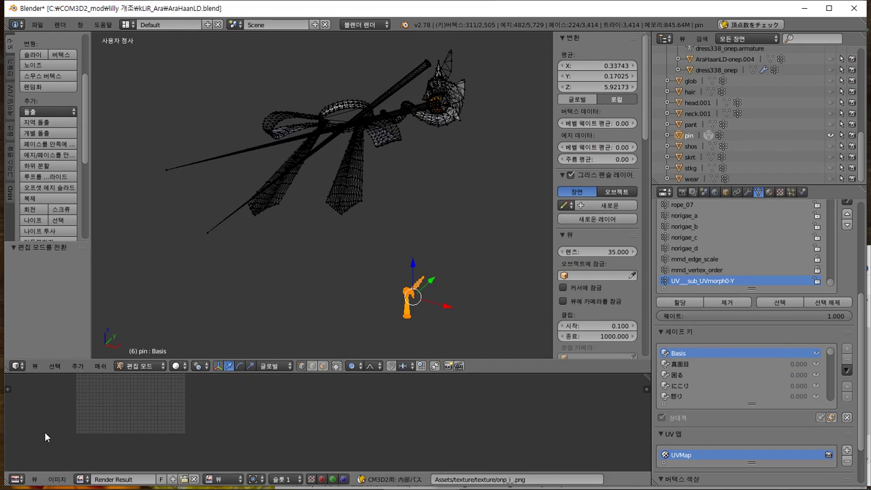
pyautogui.click(97, 366)
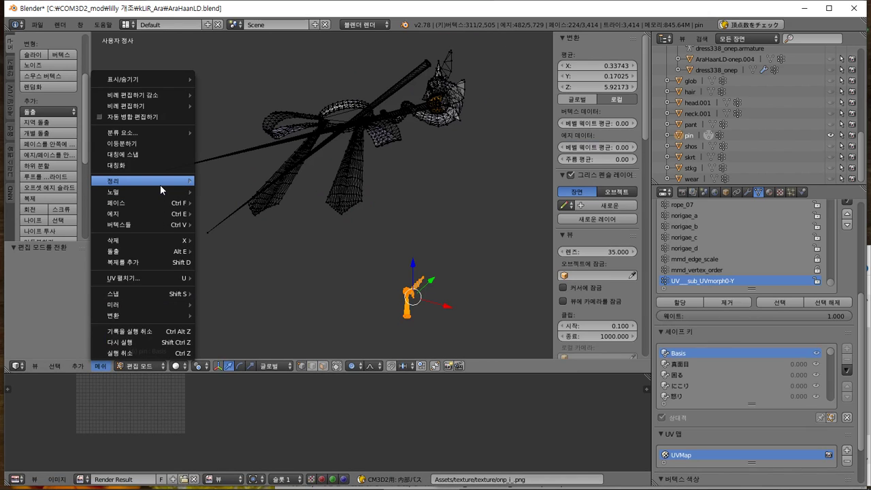
pyautogui.moveTo(160, 184)
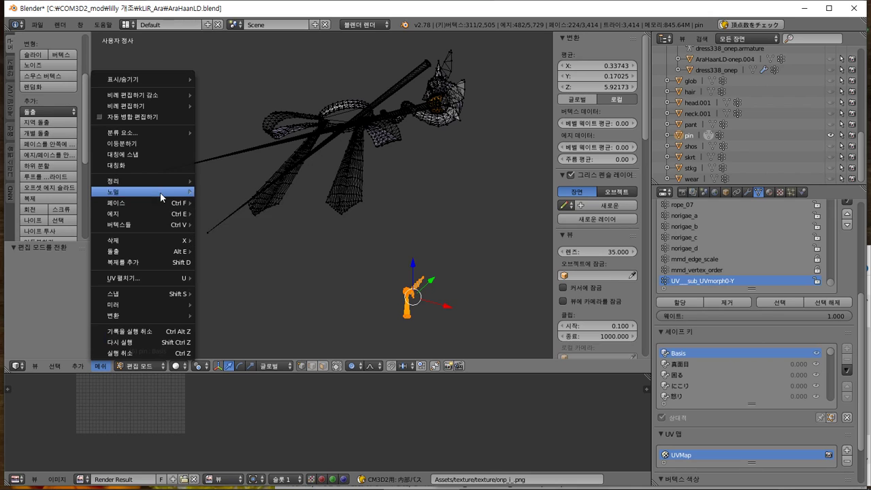
pyautogui.moveTo(157, 226)
pyautogui.moveTo(272, 279)
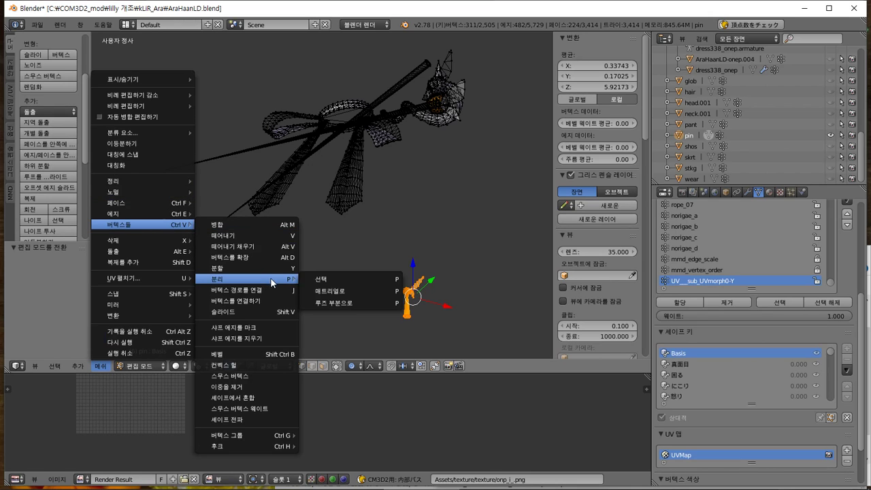
pyautogui.click(347, 282)
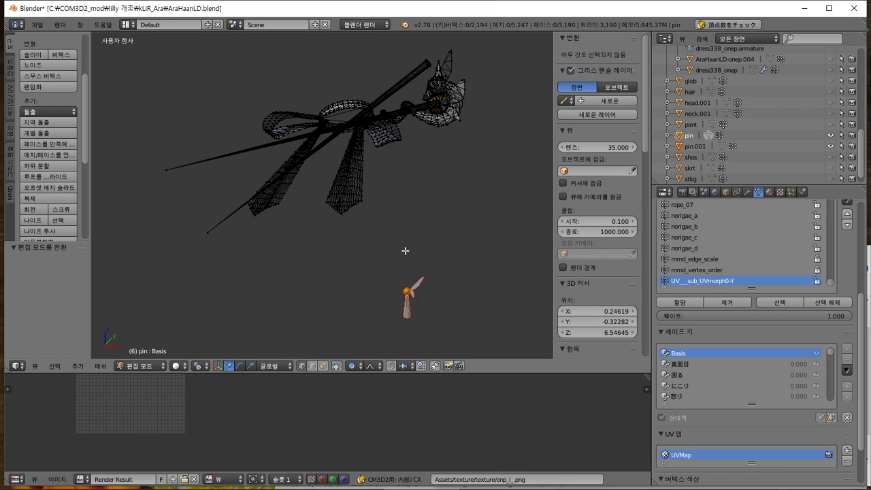
pyautogui.press('Tab')
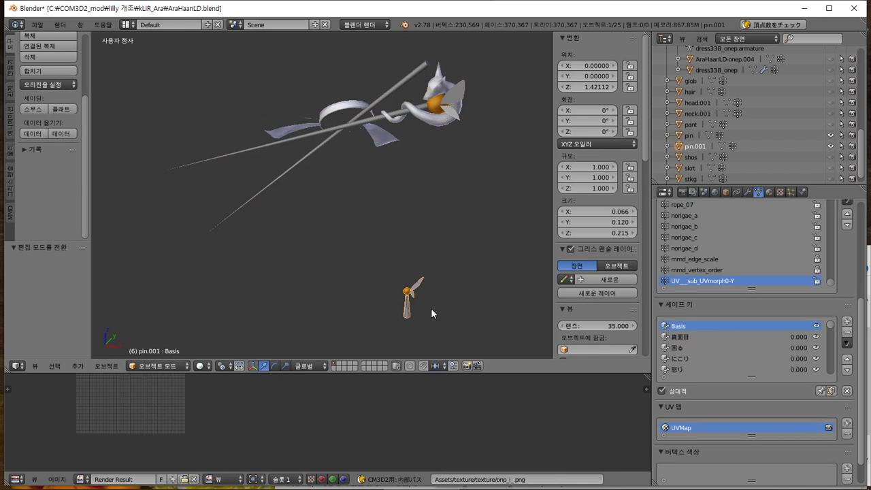
# - Rename the separated ornament object as ear
pyautogui.doubleClick(690, 147)
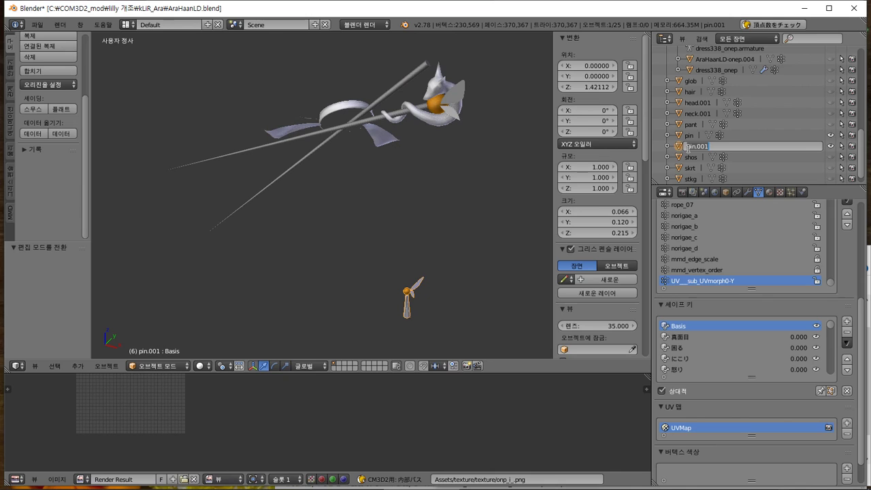
pyautogui.write('ear')
pyautogui.press('Return')
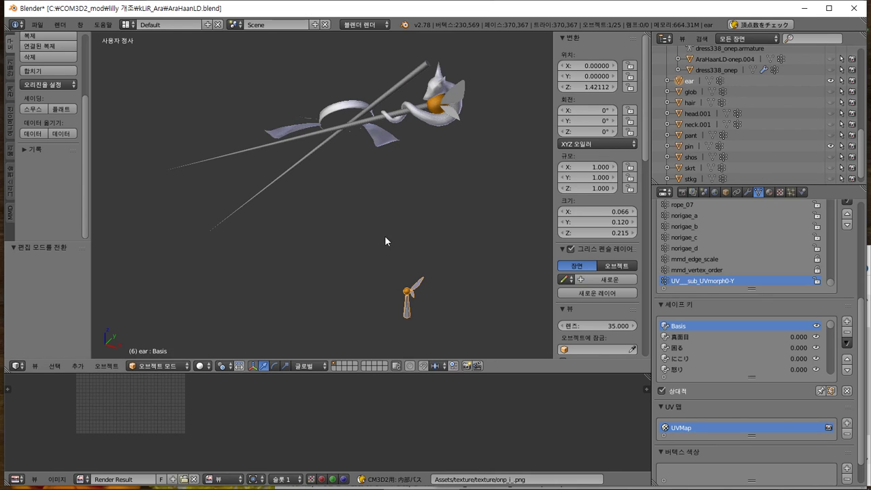
# - Set the Z location of the pin object to 0
pyautogui.rightClick(381, 130)
pyautogui.scroll(5, 410, 178)
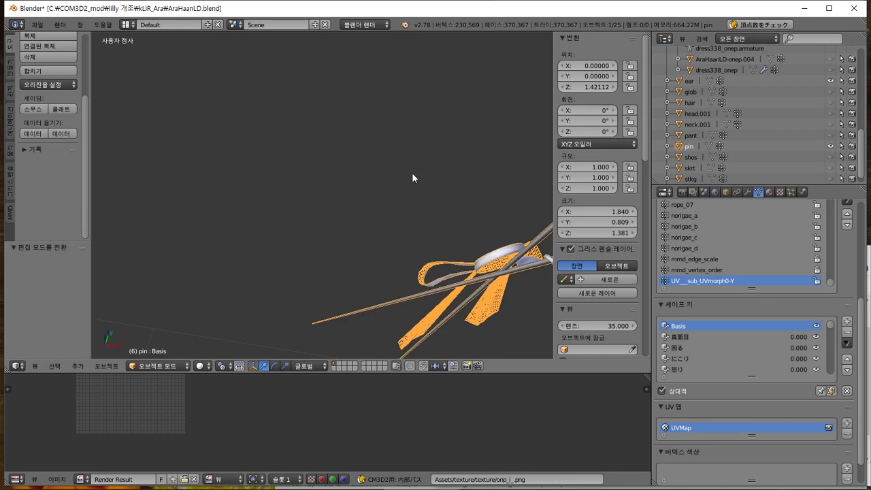
pyautogui.scroll(-3, 460, 167)
pyautogui.moveTo(460, 167); pyautogui.dragTo(409, 148, button='middle')
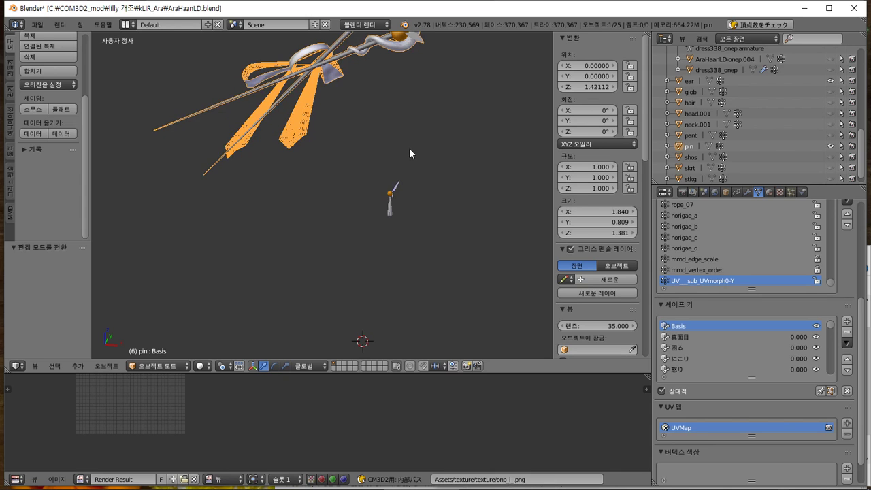
pyautogui.press('Tab')
pyautogui.press('Tab')
pyautogui.scroll(-4, 409, 147)
pyautogui.click(599, 87)
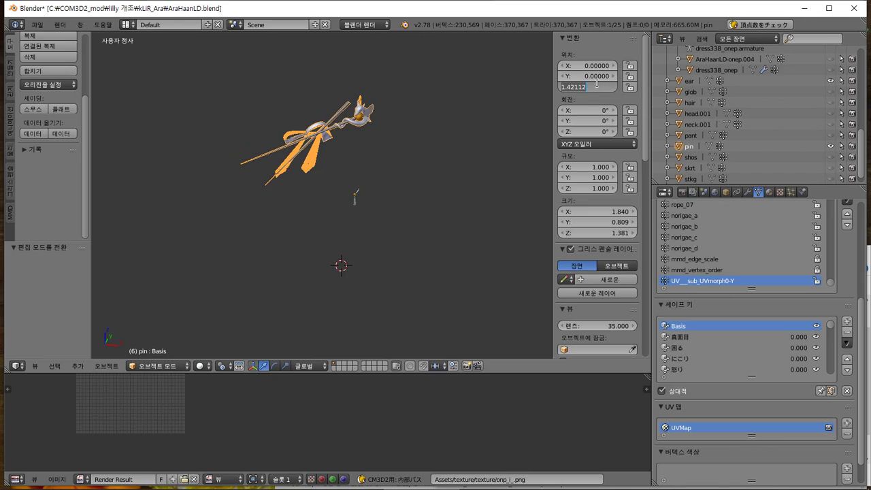
pyautogui.write('0')
pyautogui.press('Return')
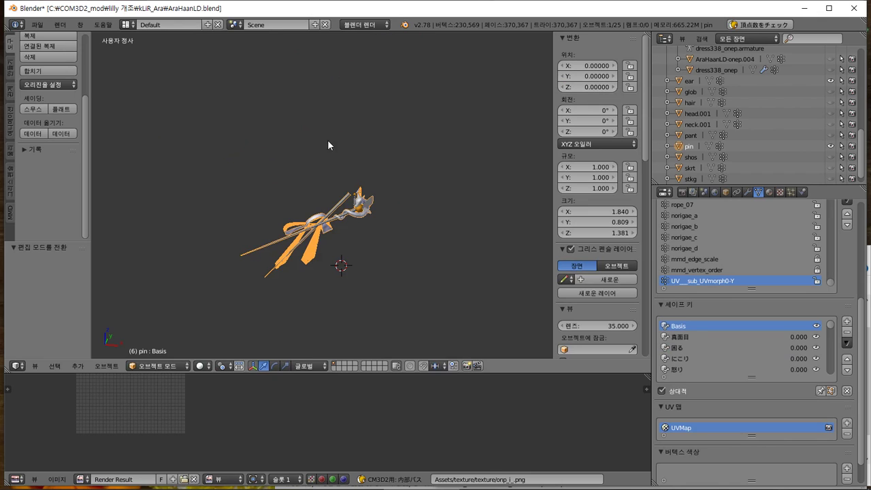
pyautogui.scroll(-1, 343, 167)
pyautogui.scroll(-2, 344, 169)
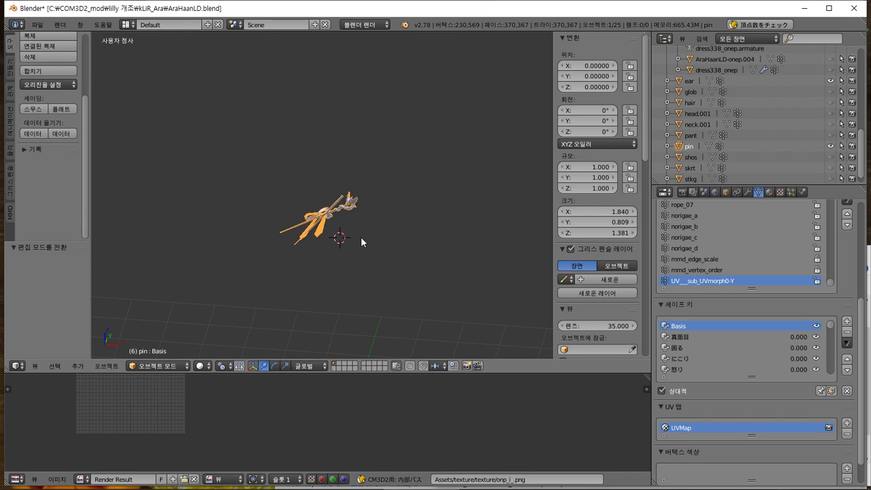
pyautogui.moveTo(379, 271); pyautogui.dragTo(386, 134, button='middle')
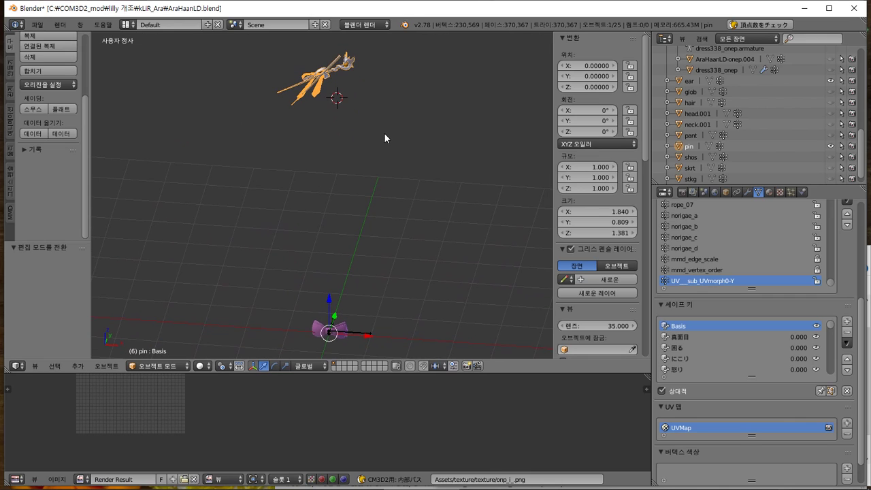
pyautogui.click(585, 215)
pyautogui.press('Return')
pyautogui.rightClick(324, 85)
pyautogui.rightClick(324, 85)
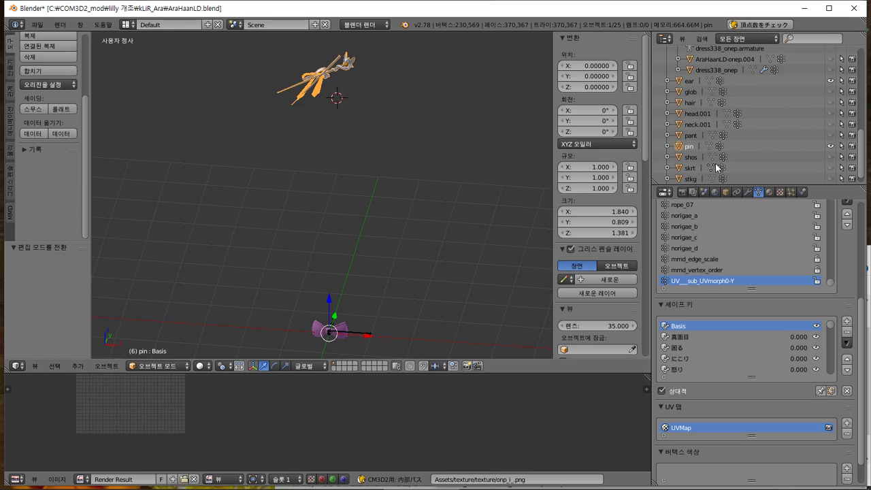
# - Collapse the dress338_onep, body001.body and Tスタンス素体 armature hierarchies in the outliner
pyautogui.scroll(4, 796, 158)
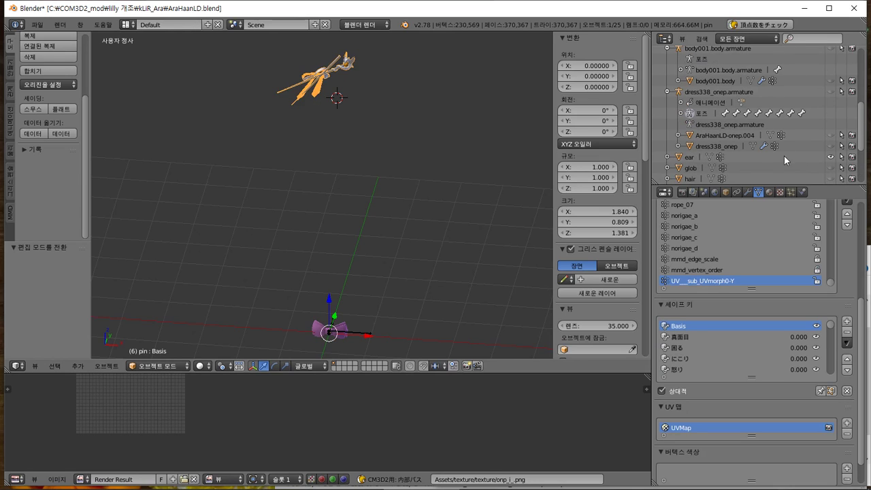
pyautogui.click(667, 91)
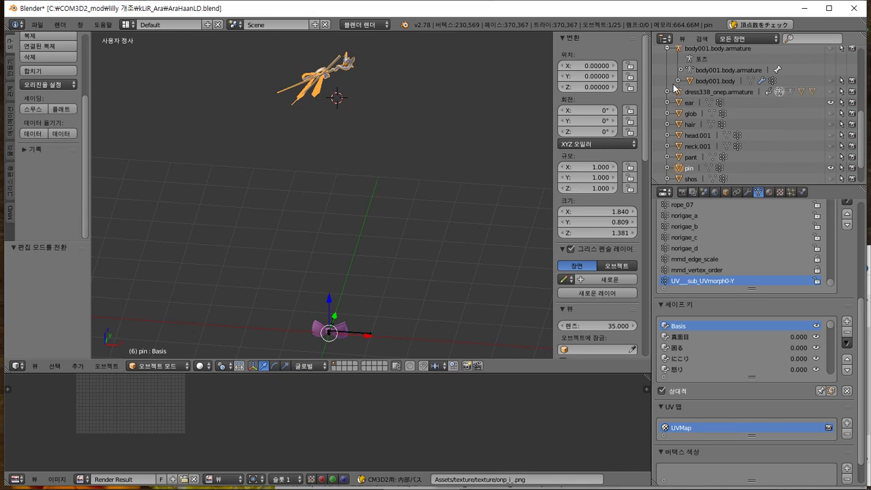
pyautogui.scroll(1, 669, 85)
pyautogui.click(667, 70)
pyautogui.scroll(4, 680, 88)
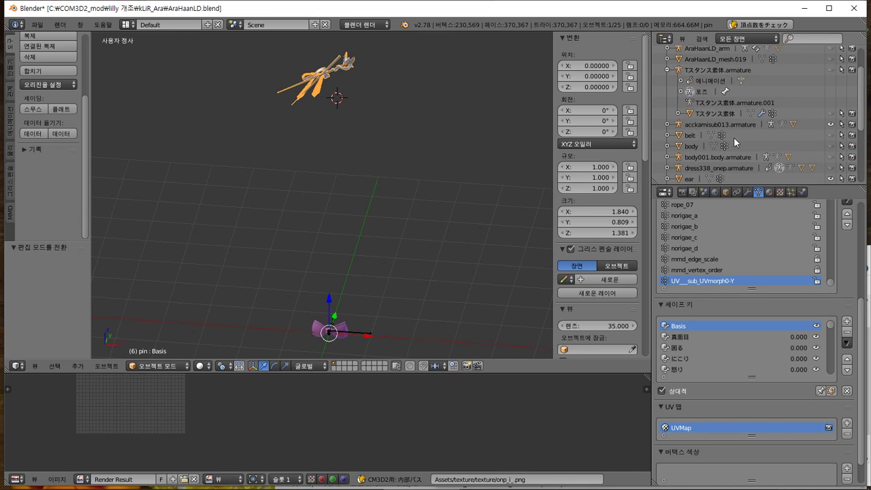
pyautogui.click(667, 71)
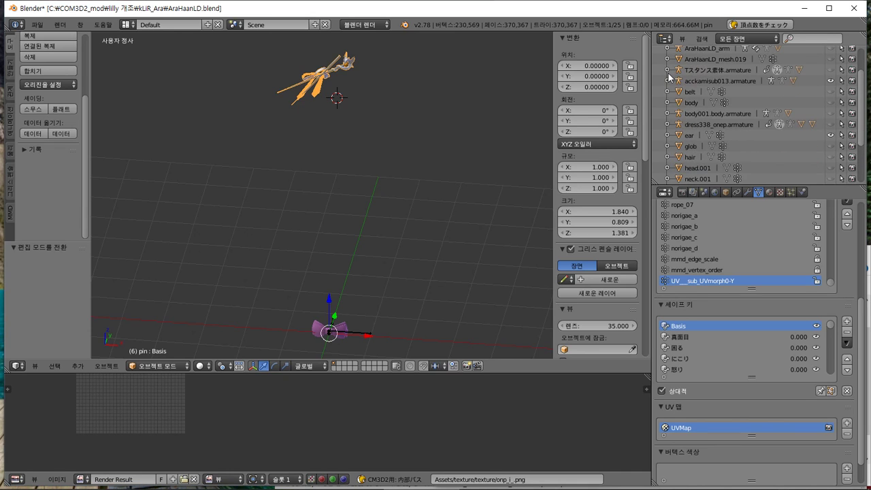
# - Parent the pin object to acckamisub013.armature
pyautogui.click(706, 126)
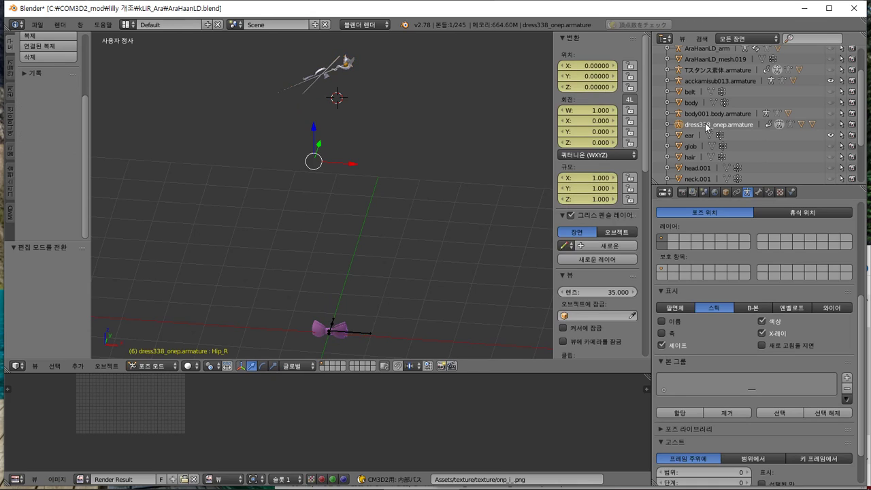
pyautogui.click(727, 82)
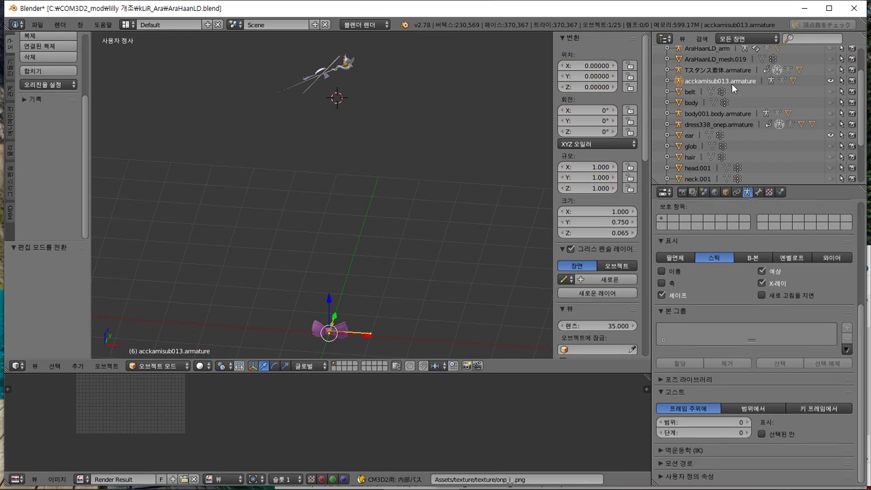
pyautogui.scroll(-3, 723, 123)
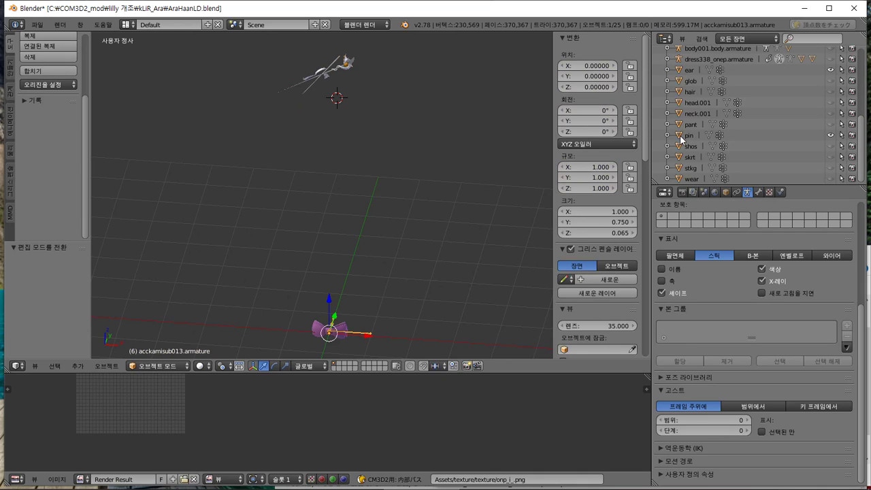
pyautogui.moveTo(680, 135); pyautogui.dragTo(709, 114)
pyautogui.click(709, 114)
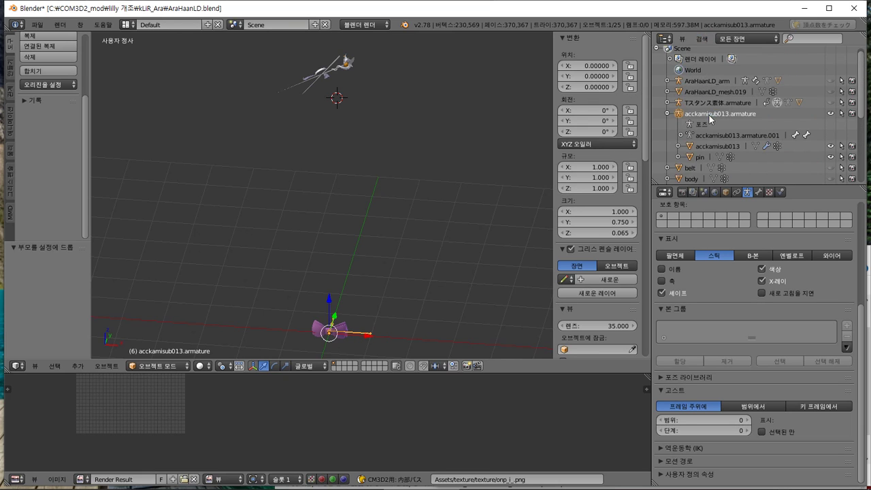
# - Select all vertices of the pin mesh and move them down onto the ribbon, about 0.156 in X and -6.63 in Z
pyautogui.click(686, 159)
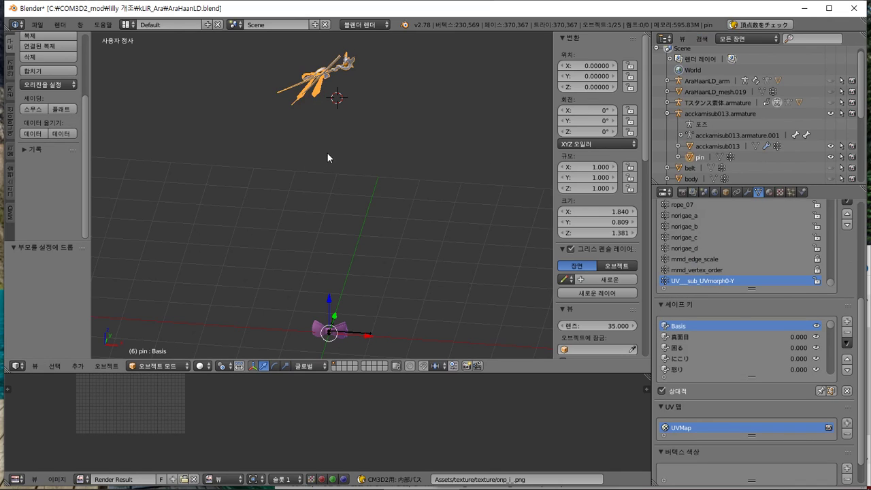
pyautogui.press('Tab')
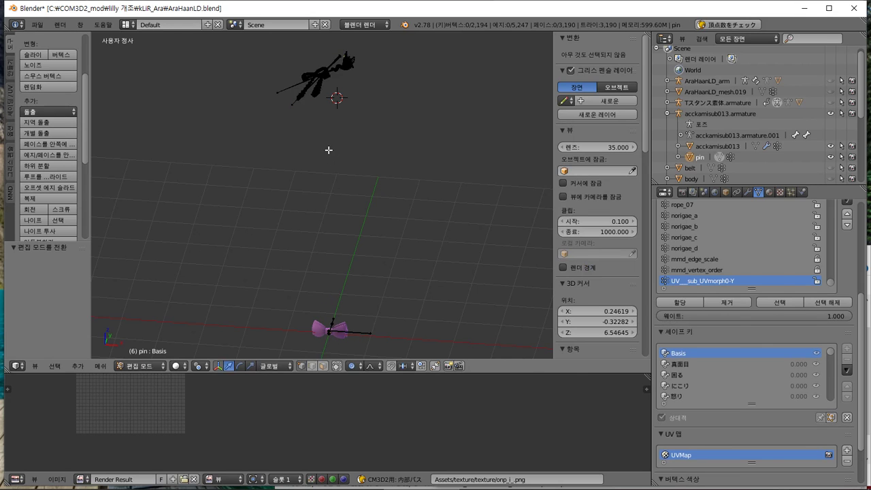
pyautogui.press('a')
pyautogui.press('g')
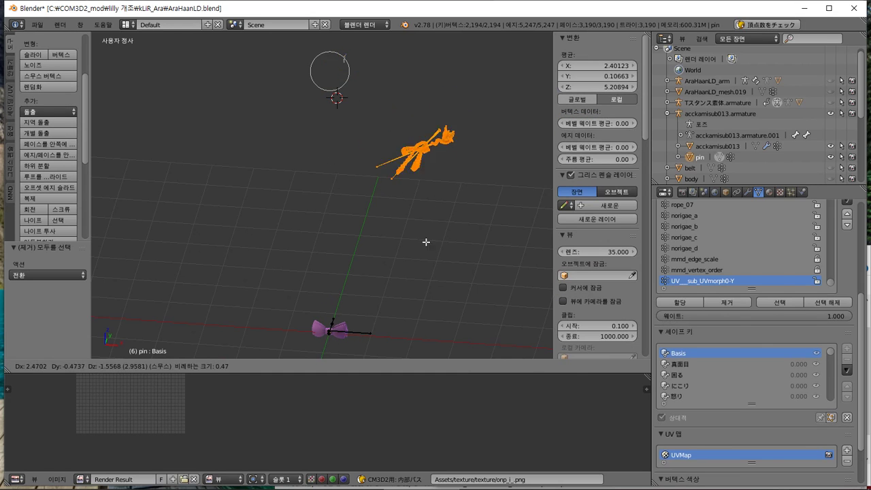
pyautogui.rightClick(402, 252)
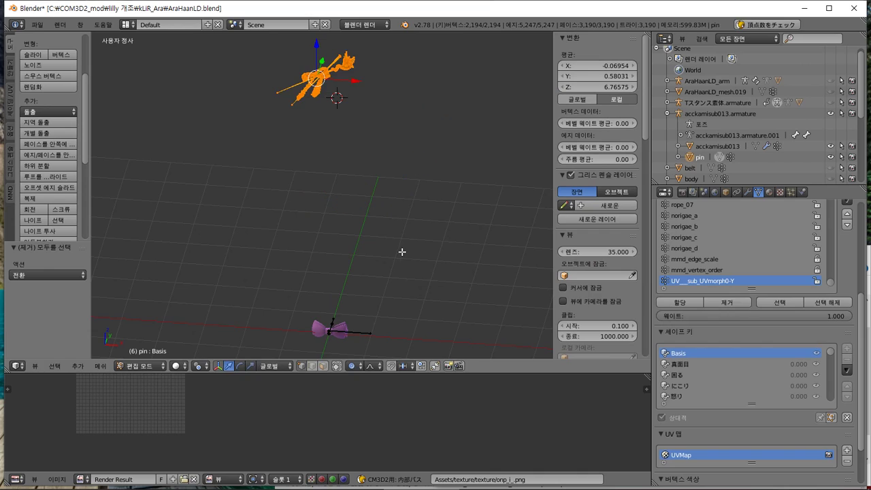
pyautogui.press('KP_1')
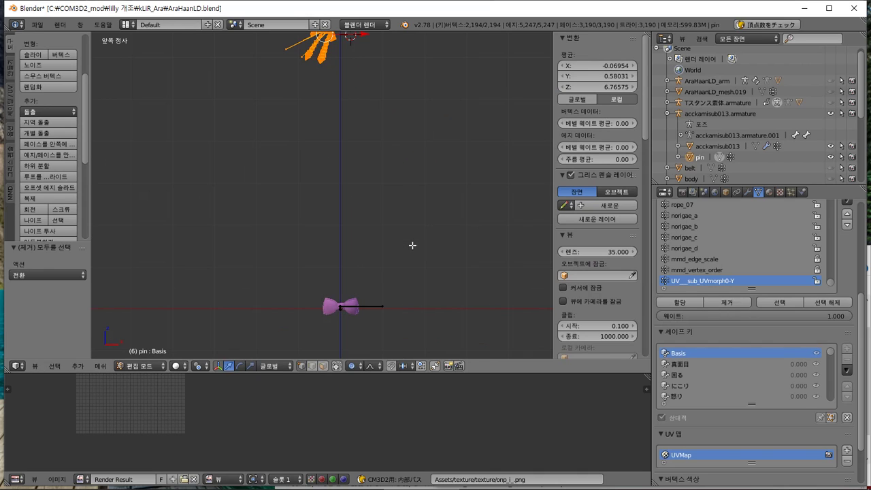
pyautogui.press('g')
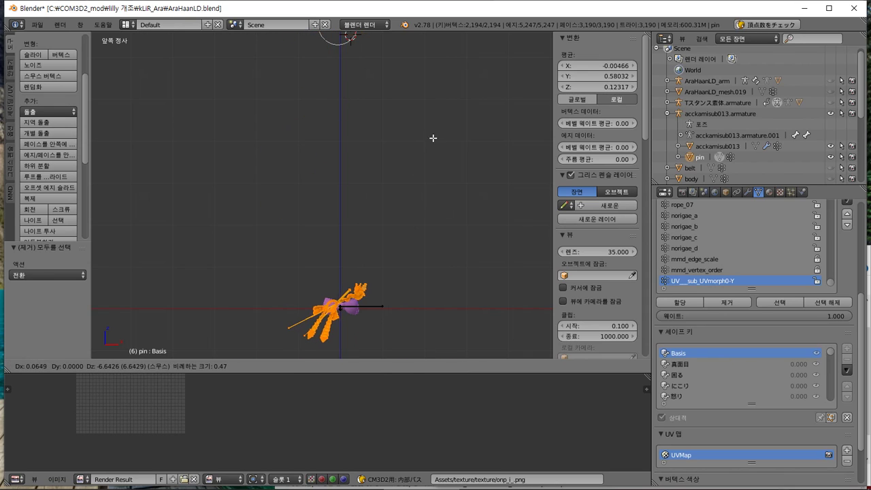
pyautogui.click(435, 137)
# - Move the whole pin mesh toward the ribbon in the horizontal plane, about 0.13 in X and -0.44 in Y
pyautogui.press('KP_3')
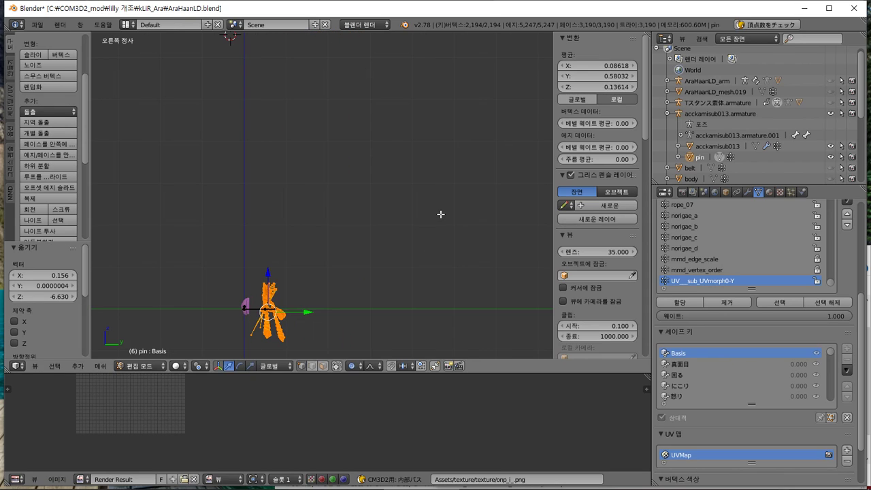
pyautogui.press('KP_8')
pyautogui.press('KP_8')
pyautogui.press('KP_4')
pyautogui.press('KP_4')
pyautogui.press('KP_4')
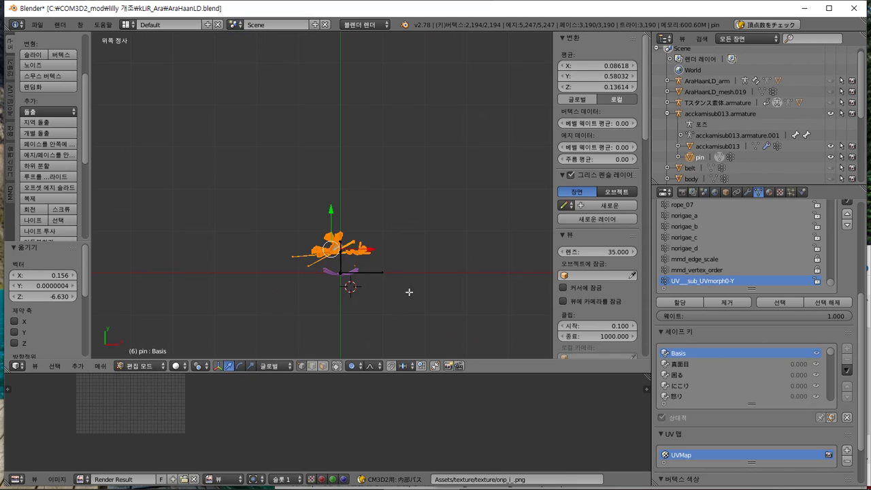
pyautogui.press('g')
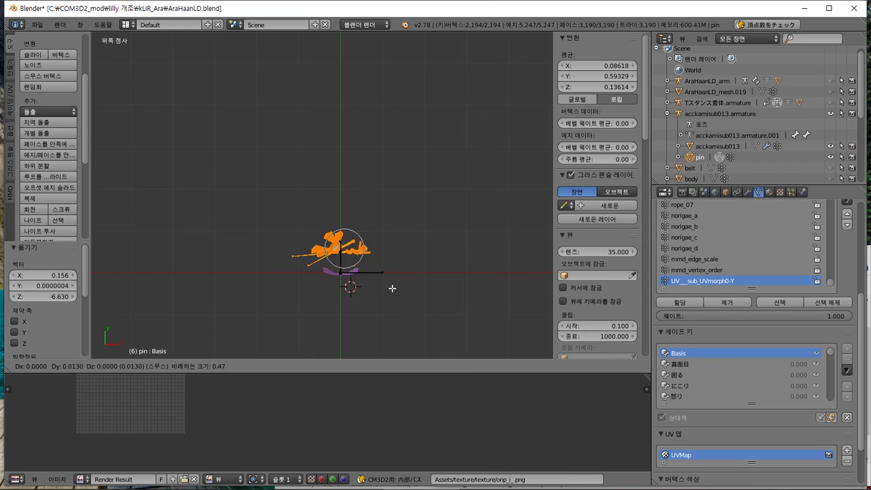
pyautogui.click(398, 308)
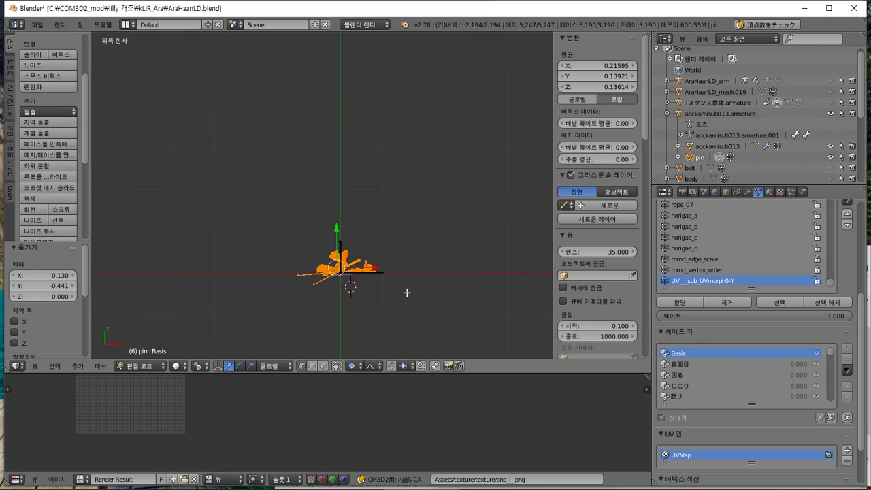
# - Rotate the pin mesh about 185° in top view and shift it about -0.546 in X and -0.239 in Y
pyautogui.press('r')
pyautogui.click(258, 234)
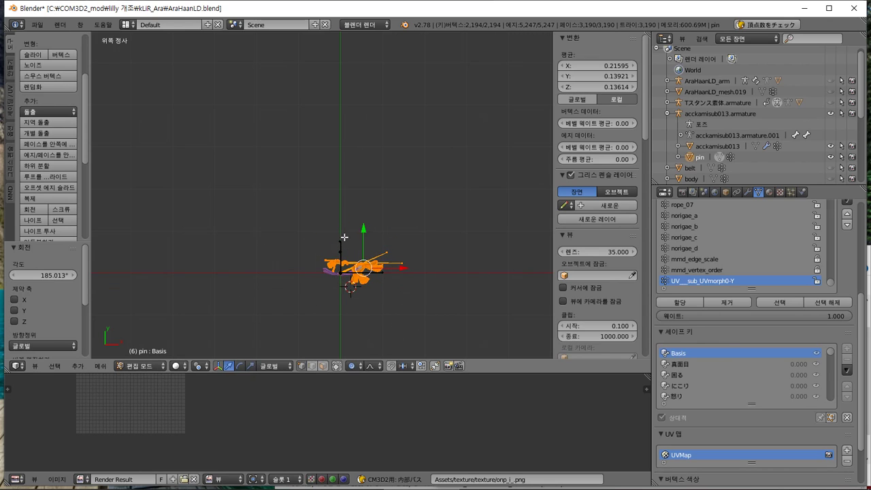
pyautogui.scroll(5, 342, 238)
pyautogui.scroll(2, 391, 199)
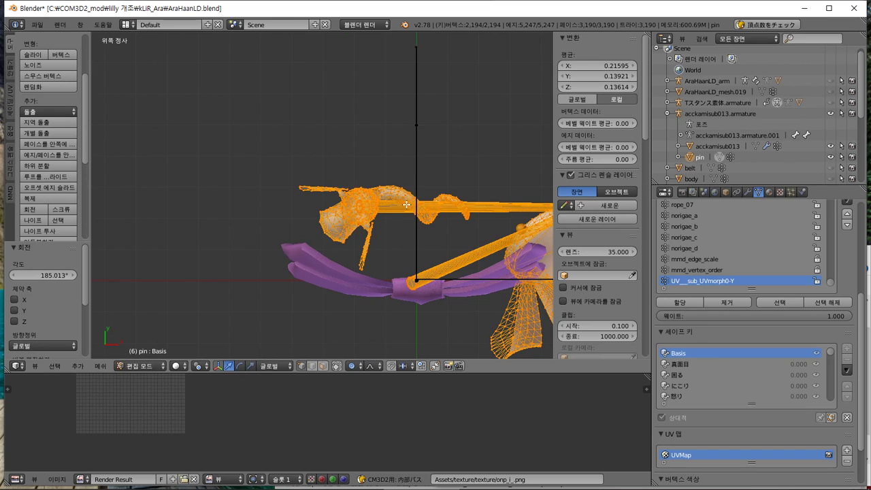
pyautogui.scroll(-2, 390, 199)
pyautogui.keyDown('shift'); pyautogui.moveTo(391, 199); pyautogui.dragTo(287, 143, button='middle'); pyautogui.keyUp('shift')
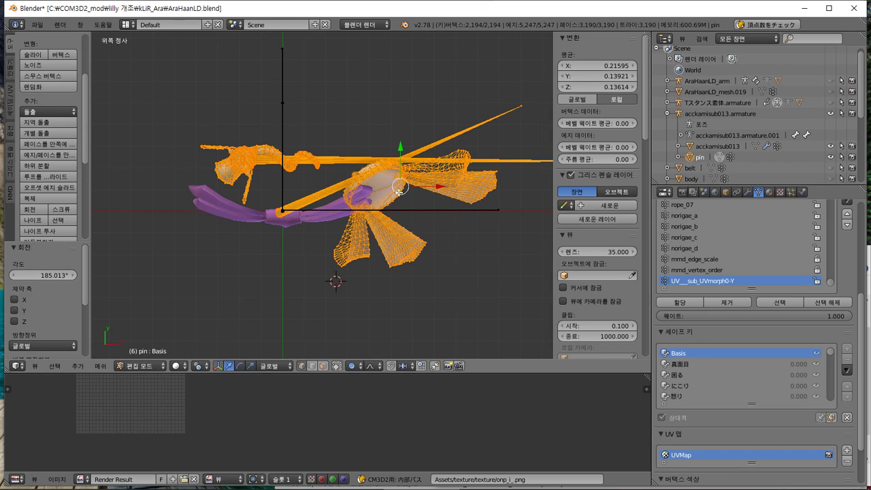
pyautogui.press('g')
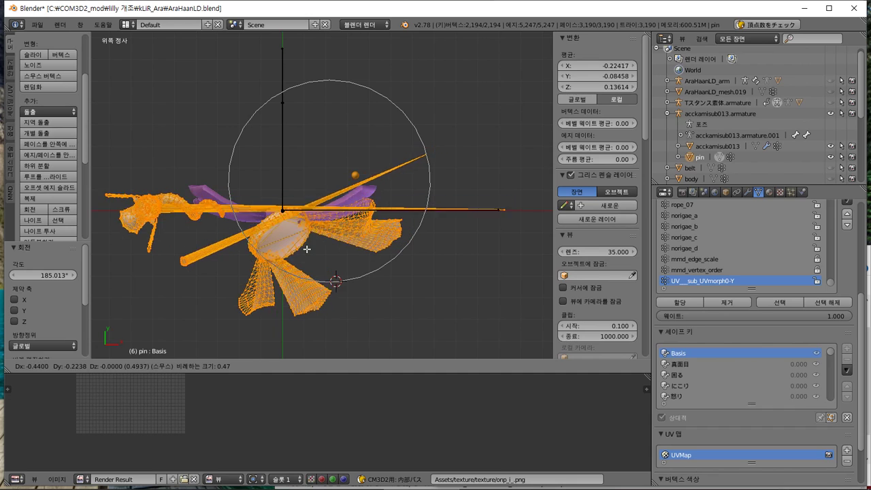
pyautogui.click(284, 242)
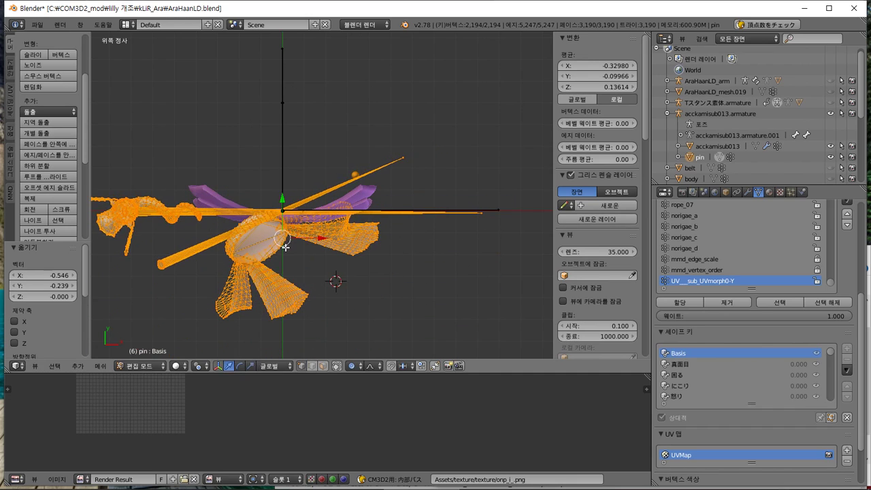
# - Examine in Object Mode from several angles how the pin sits against the purple ribbon and its bones
pyautogui.moveTo(284, 242); pyautogui.dragTo(290, 222, button='middle')
pyautogui.scroll(-3, 290, 222)
pyautogui.keyDown('shift'); pyautogui.moveTo(378, 276); pyautogui.dragTo(272, 164, button='middle'); pyautogui.keyUp('shift')
pyautogui.scroll(2, 381, 183)
pyautogui.press('Tab')
pyautogui.press('KP_5')
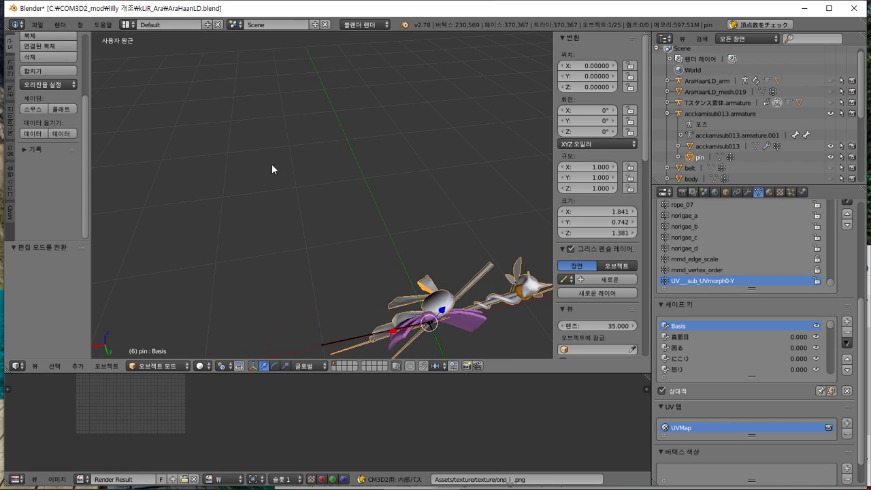
pyautogui.moveTo(391, 267); pyautogui.dragTo(321, 328, button='middle')
pyautogui.moveTo(339, 216); pyautogui.dragTo(408, 217, button='middle')
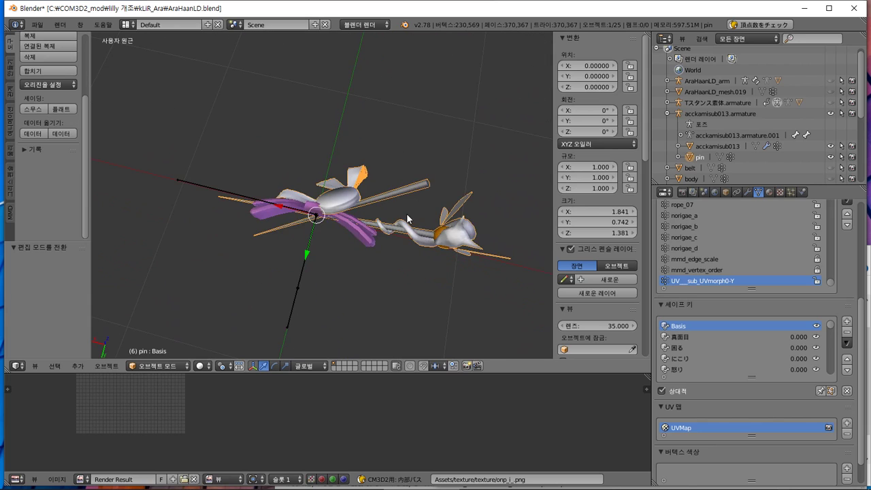
pyautogui.scroll(3, 407, 218)
# - Nudge all the pin's vertices in top view by about 0.017 in X and -0.015 in Y
pyautogui.press('KP_7')
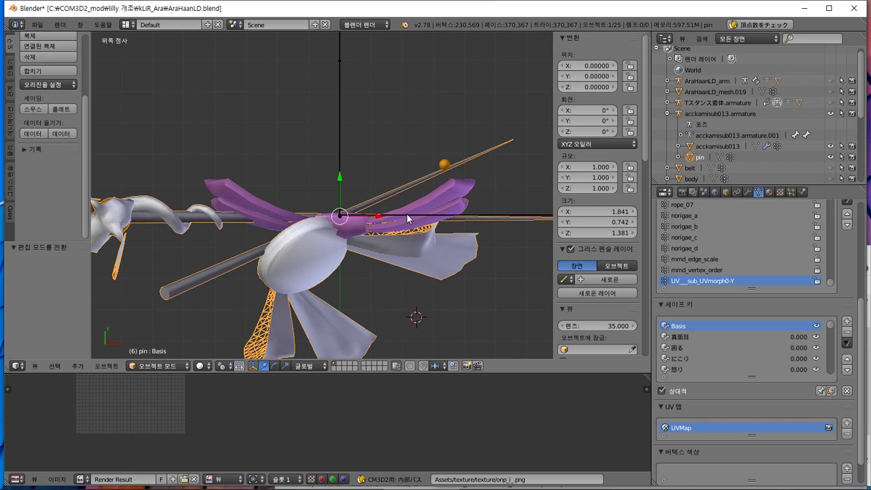
pyautogui.scroll(-3, 406, 213)
pyautogui.press('Tab')
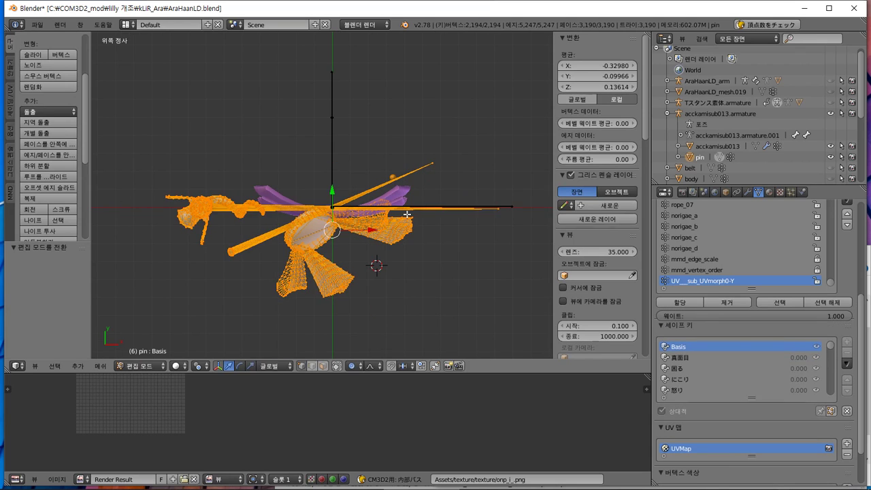
pyautogui.scroll(2, 407, 214)
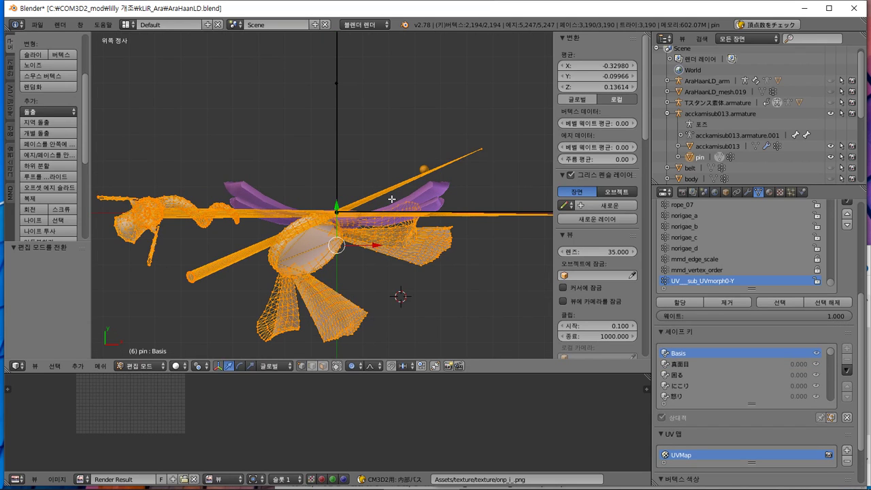
pyautogui.press('g')
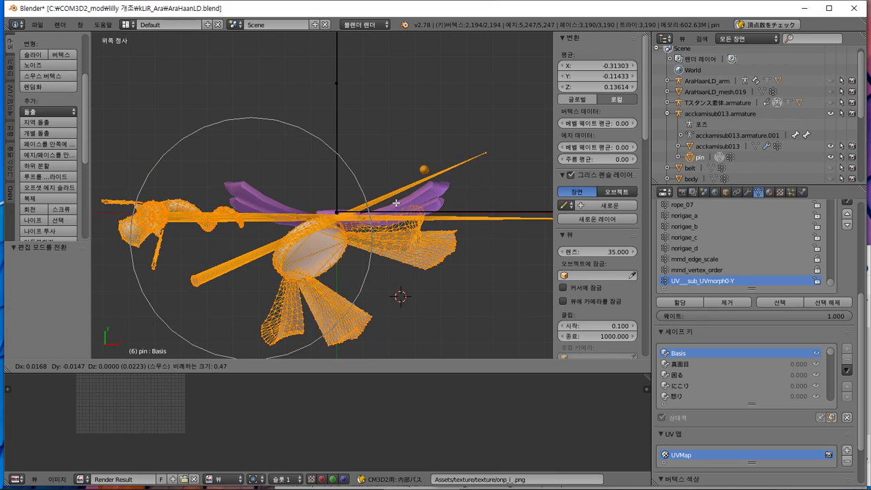
pyautogui.click(396, 203)
# - Rotate the pin mesh about 13.8° in top view and move it about -0.019 in X and 0.086 in Y
pyautogui.press('r')
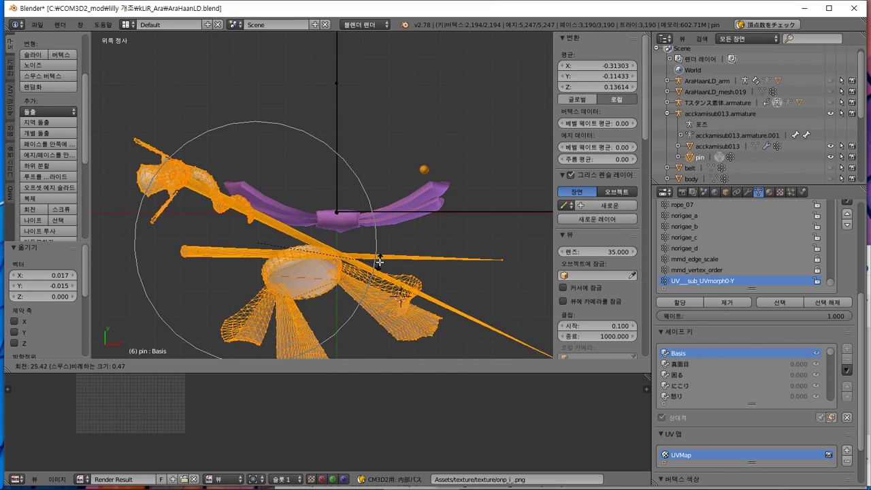
pyautogui.click(395, 240)
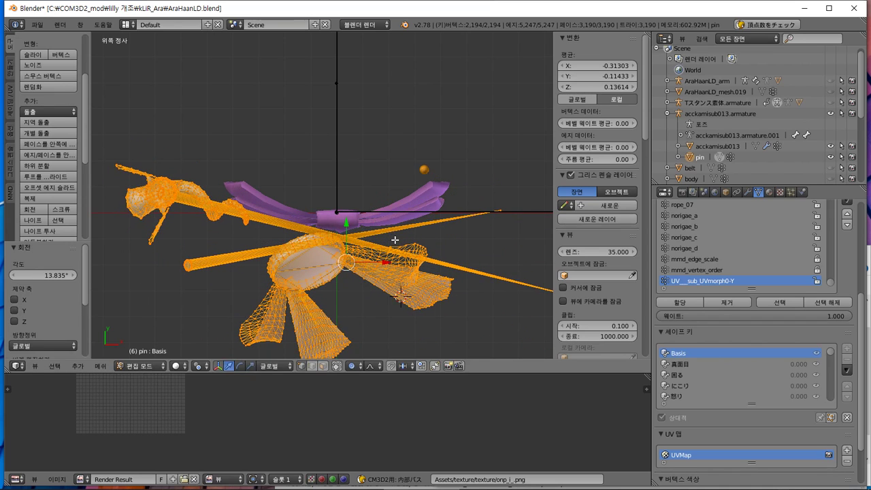
pyautogui.press('g')
pyautogui.click(390, 217)
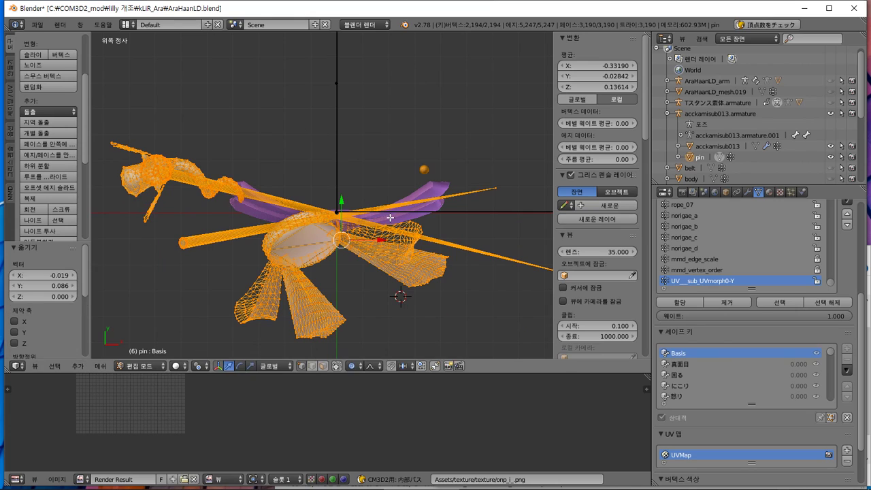
# - Tilt the pin mesh about -13° in right side view and move it about -0.017 in Y and -0.015 in Z
pyautogui.press('KP_3')
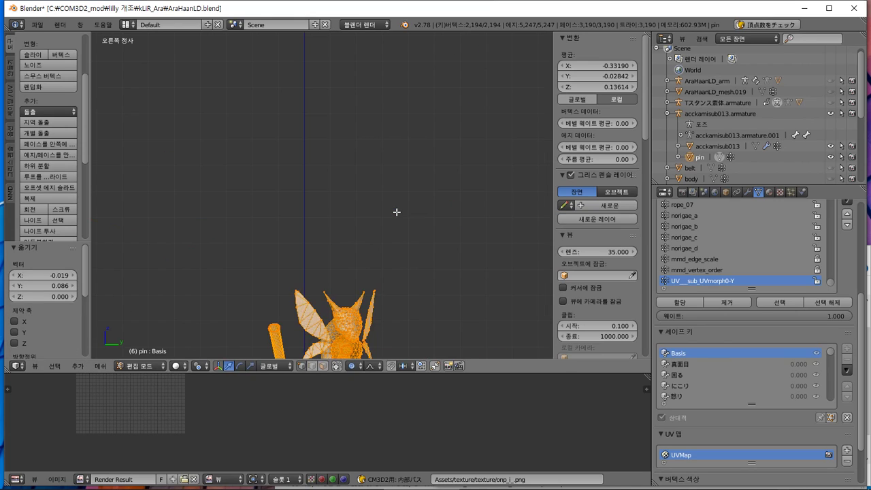
pyautogui.press('KP_Decimal')
pyautogui.press('r')
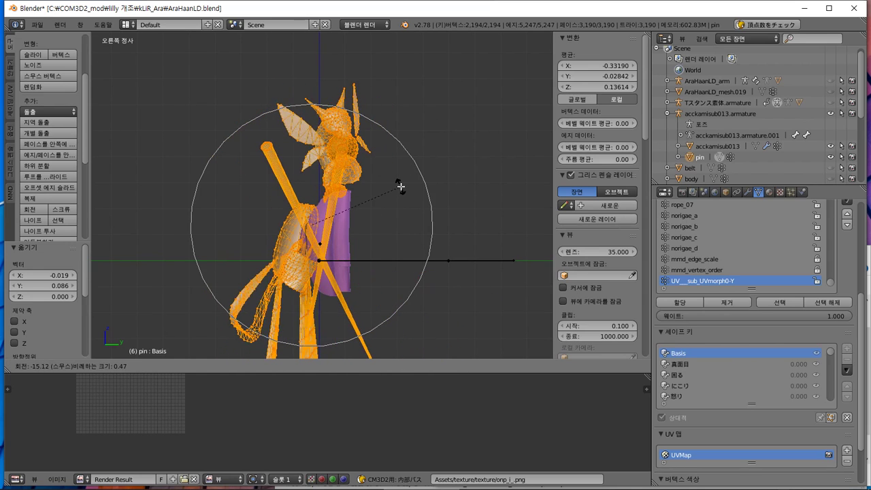
pyautogui.rightClick(402, 188)
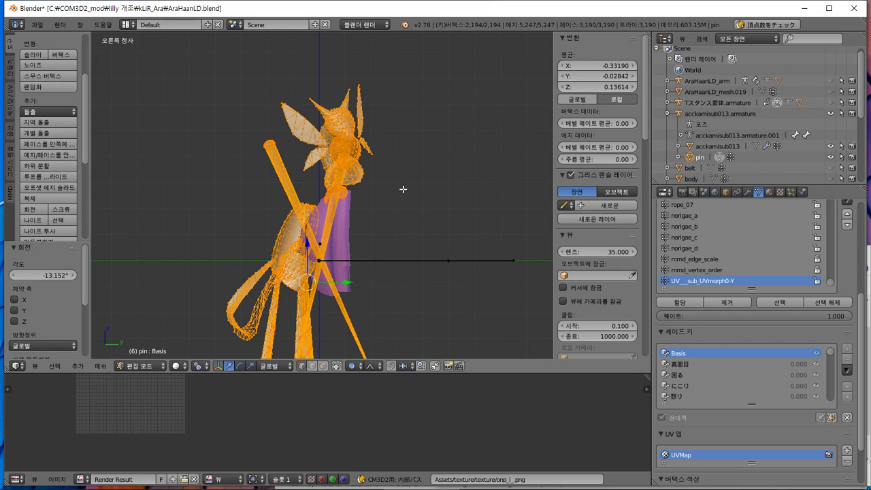
pyautogui.press('g')
pyautogui.click(399, 194)
# - Center the pin ornament over the ribbon in front view, moving it about 0.063 in X and 0.03 in Z
pyautogui.press('KP_1')
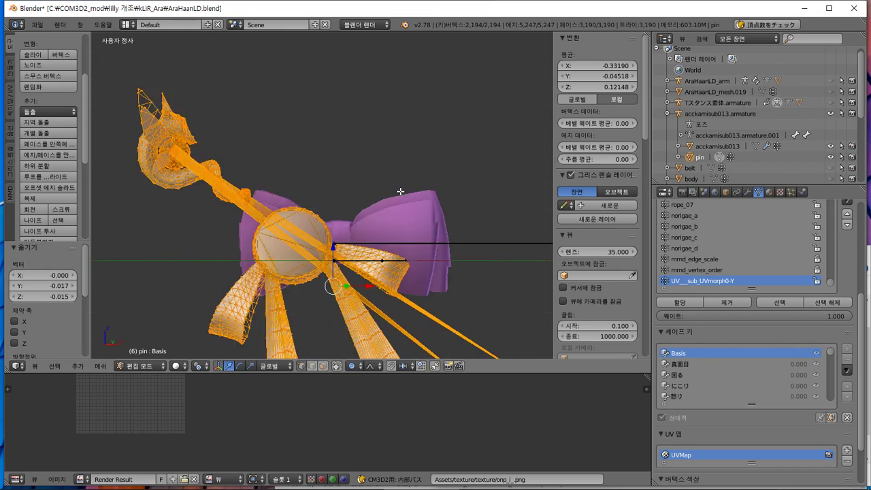
pyautogui.press('KP_Decimal')
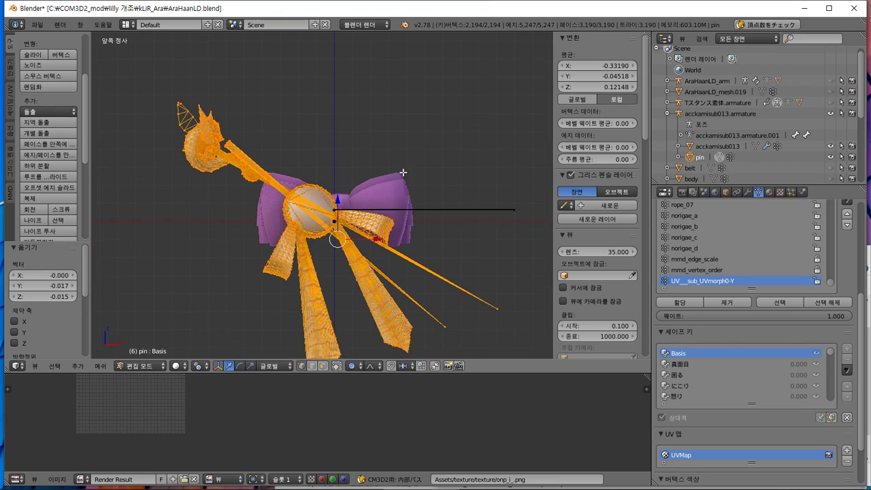
pyautogui.press('g')
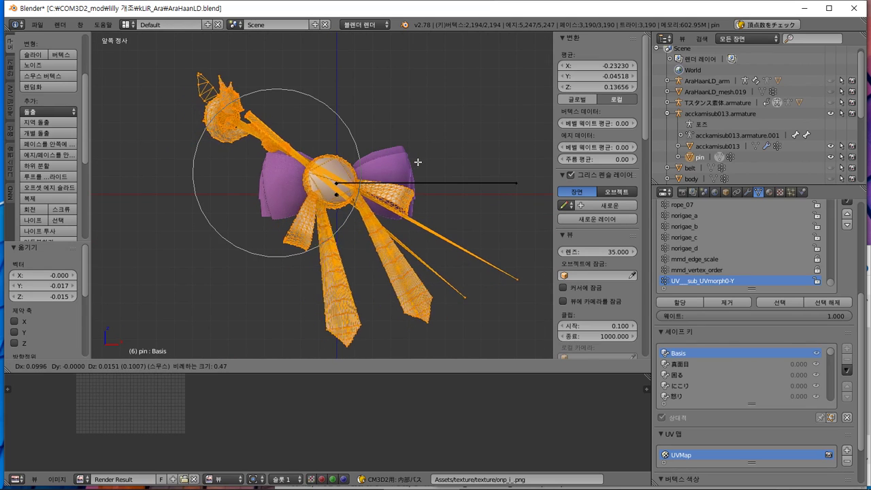
pyautogui.scroll(4, 420, 169)
pyautogui.click(420, 170)
# - In top view, move the pin mesh about 0.009 in X and 0.024 in Y, and rotate it about 21.5°
pyautogui.moveTo(420, 170); pyautogui.dragTo(139, 141, button='middle')
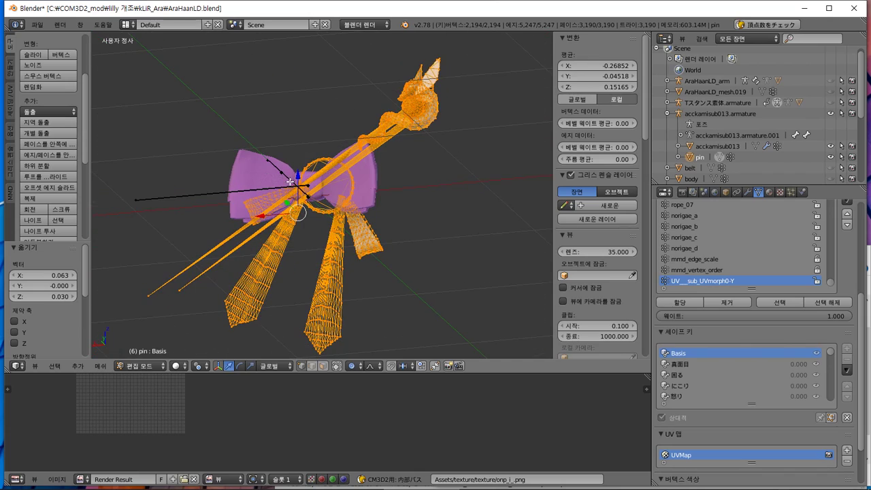
pyautogui.moveTo(290, 181); pyautogui.dragTo(315, 333, button='middle')
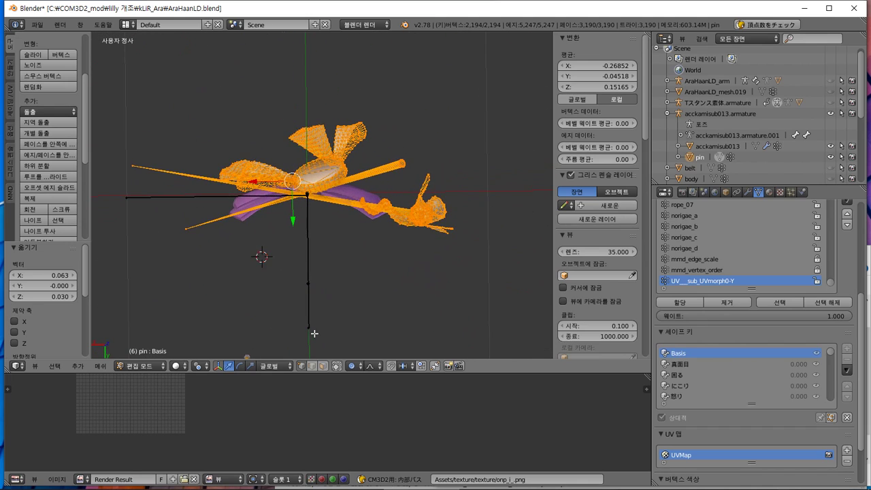
pyautogui.press('KP_7')
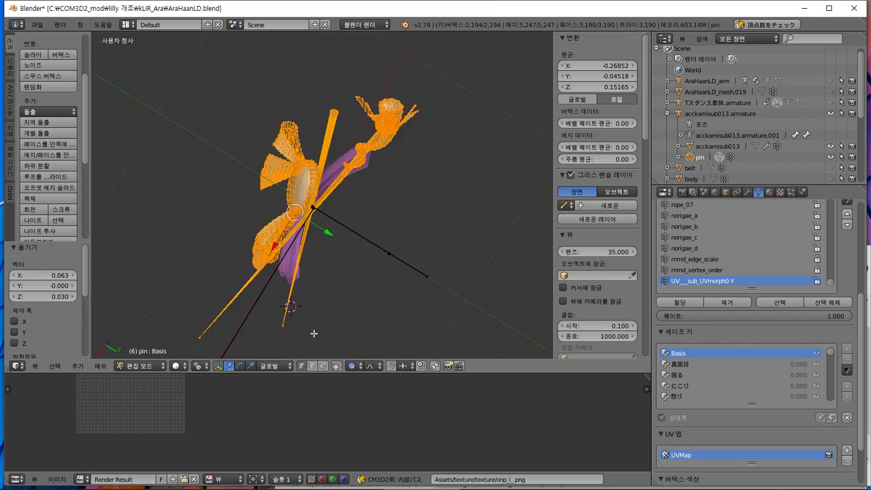
pyautogui.press('g')
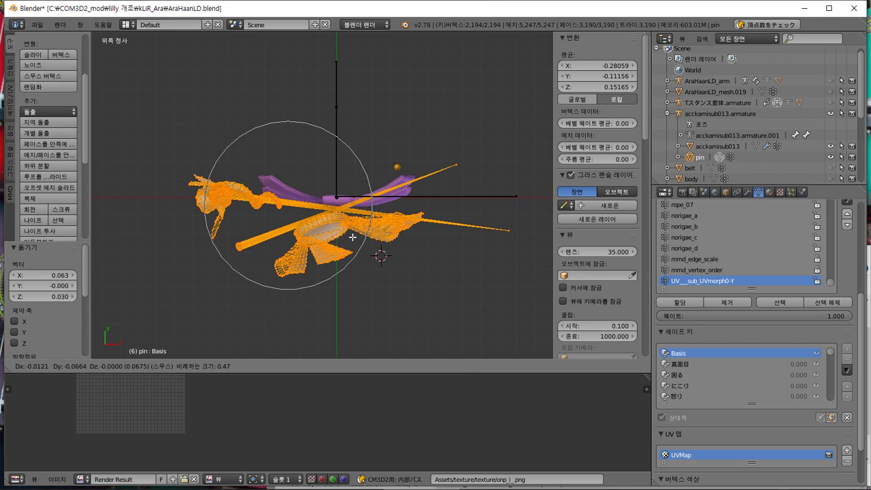
pyautogui.press('r')
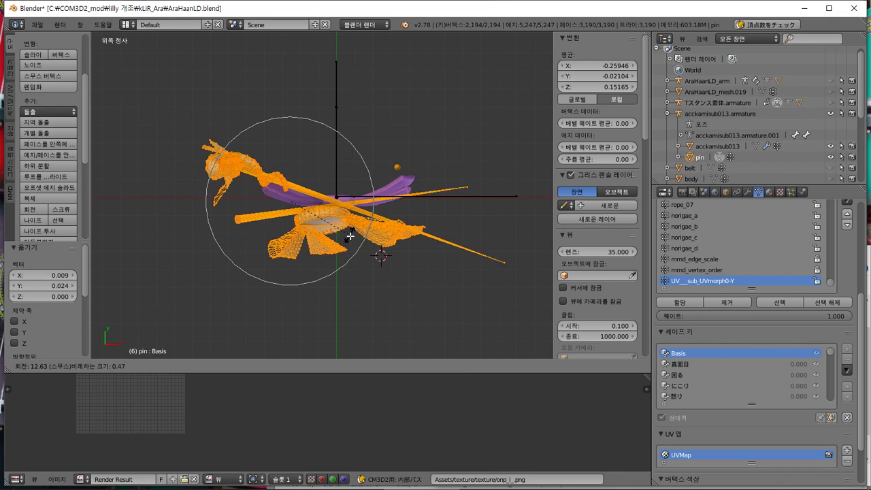
pyautogui.click(342, 242)
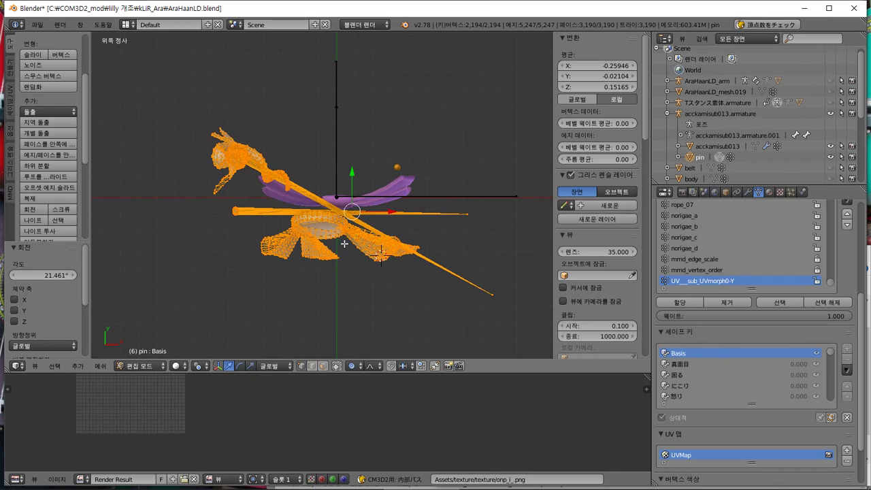
# - Tilt the pin mesh about -12° in right side view
pyautogui.press('KP_3')
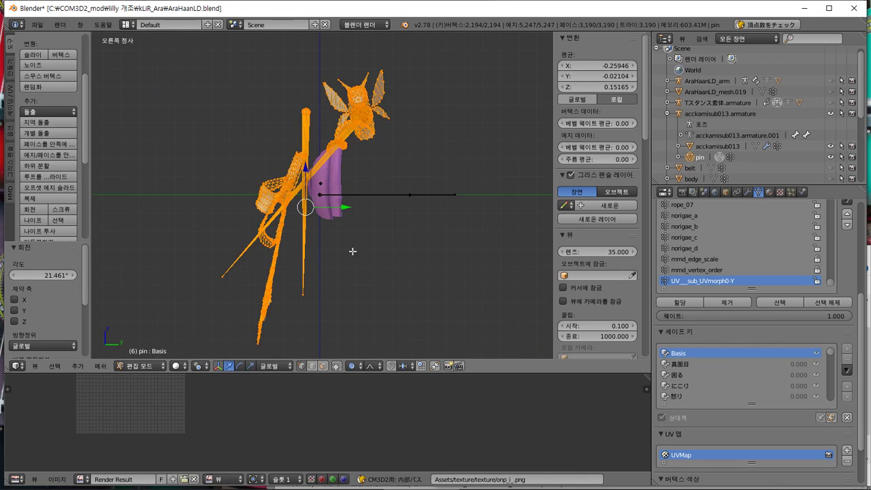
pyautogui.press('r')
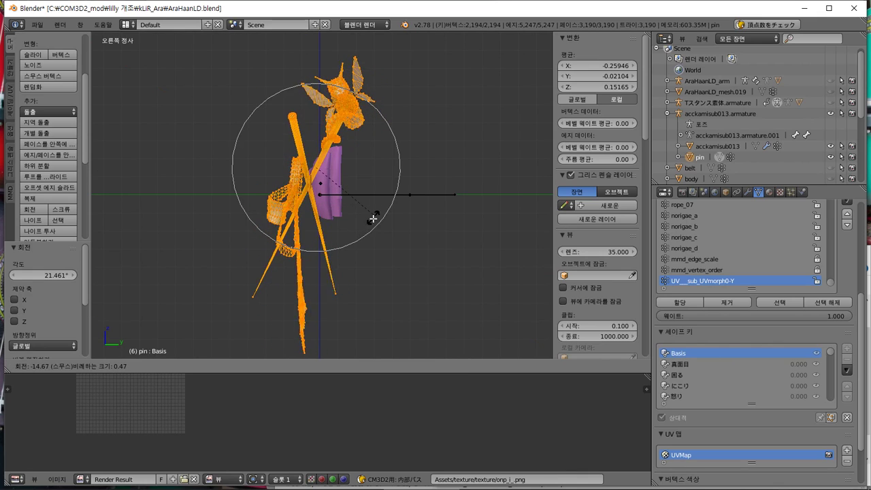
pyautogui.click(373, 218)
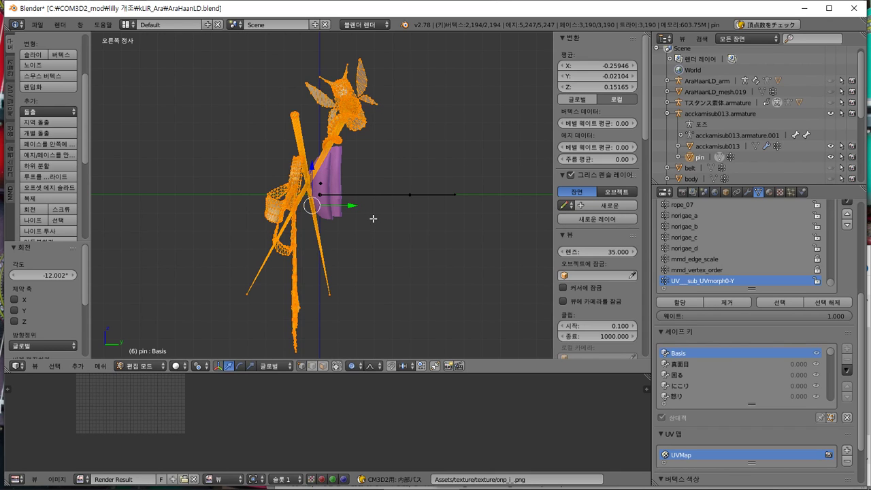
# - Rotate the pin mesh about 17.4° in front view and move it about 0.124 in X and 0.003 in Z over the ribbon
pyautogui.press('KP_1')
pyautogui.press('r')
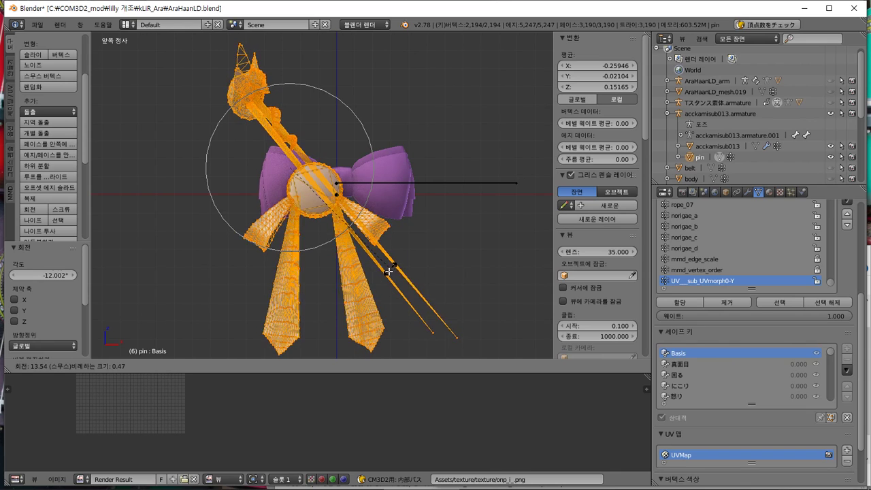
pyautogui.click(385, 275)
pyautogui.press('g')
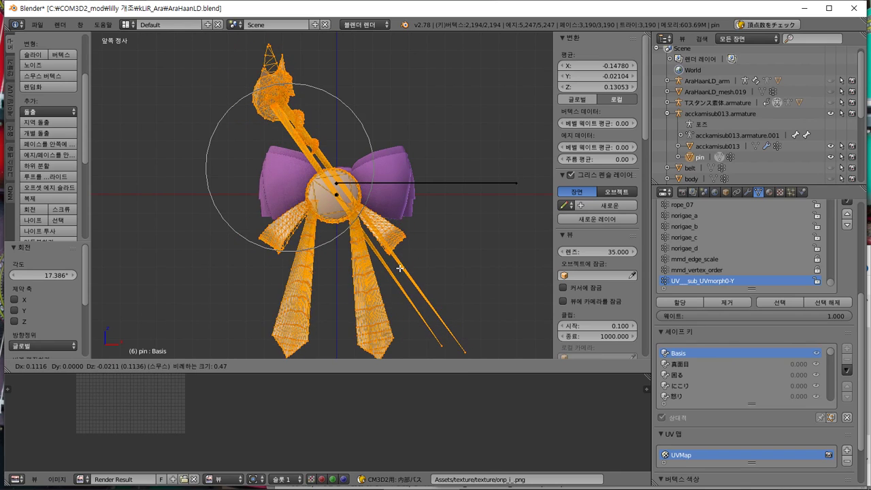
pyautogui.click(402, 263)
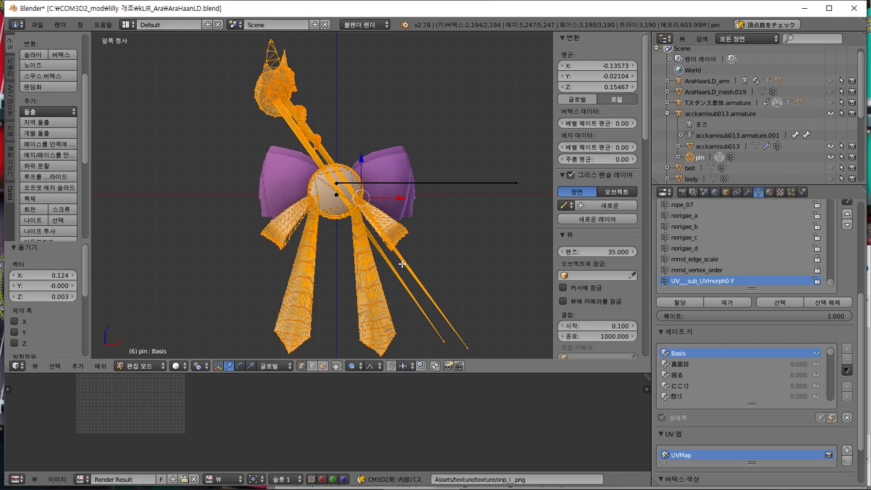
# - Tilt the pin mesh about -9.9° in right side view and move it about 0.066 along Y
pyautogui.press('KP_3')
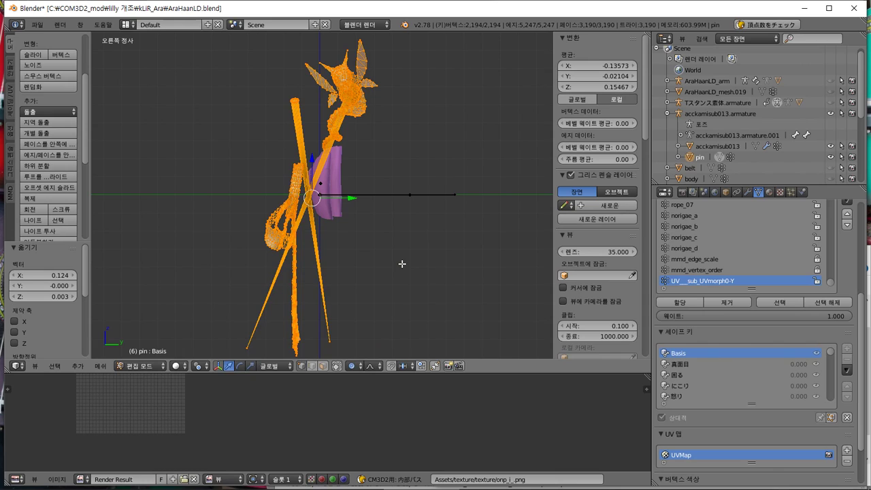
pyautogui.press('r')
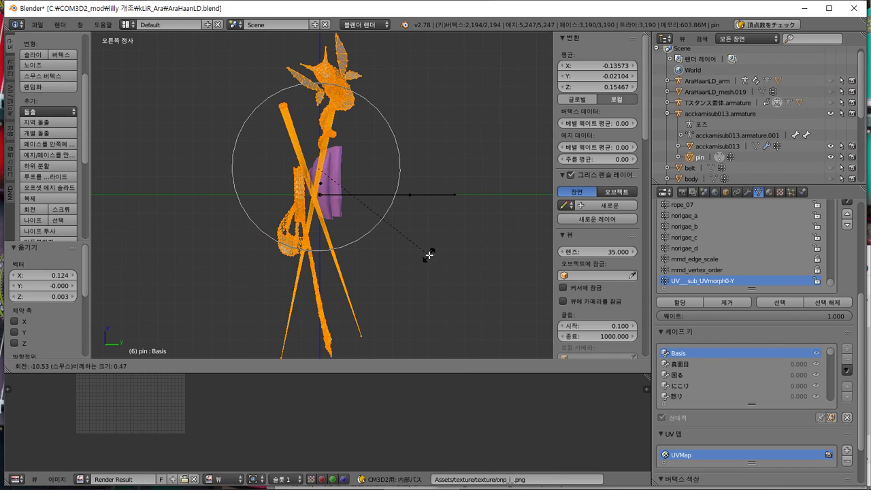
pyautogui.click(428, 256)
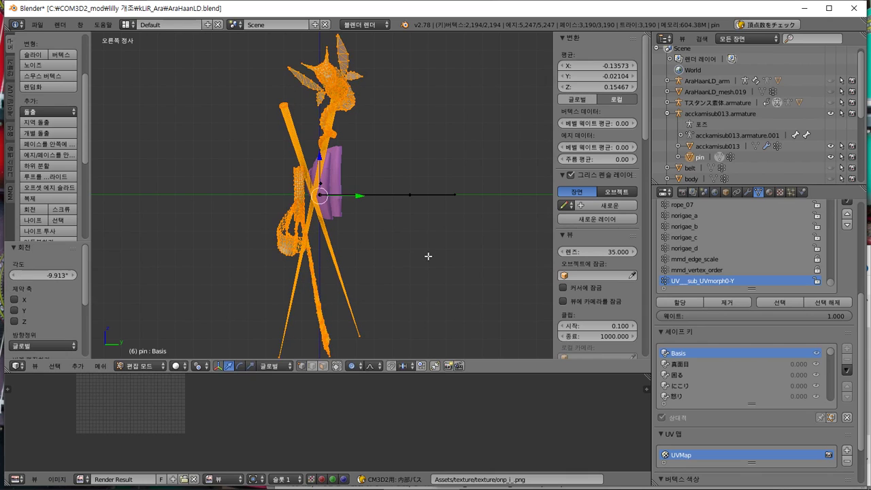
pyautogui.moveTo(361, 197)
pyautogui.mouseDown()
pyautogui.moveTo(374, 196)
pyautogui.moveTo(368, 190)
pyautogui.mouseUp()
pyautogui.moveTo(327, 157)
pyautogui.mouseDown()
pyautogui.moveTo(338, 165)
pyautogui.moveTo(342, 156)
pyautogui.mouseUp()
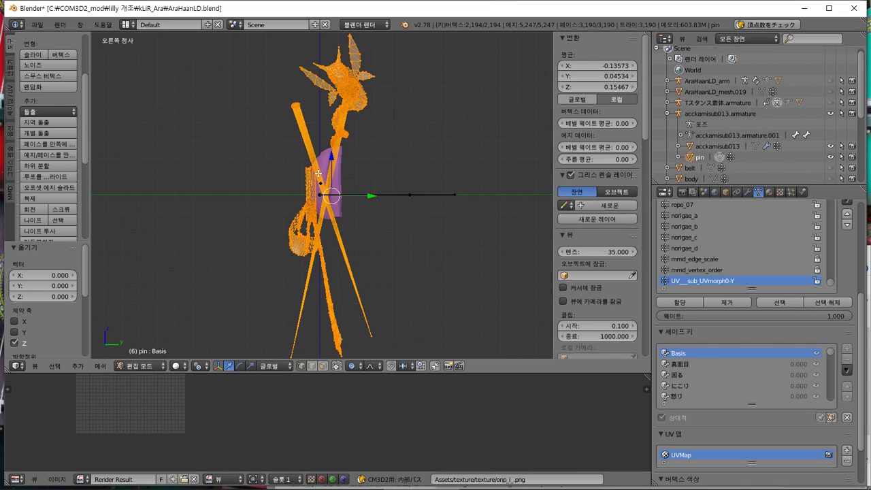
# - Nudge the pin mesh slightly along Y in top view and return to Object Mode
pyautogui.press('KP_1')
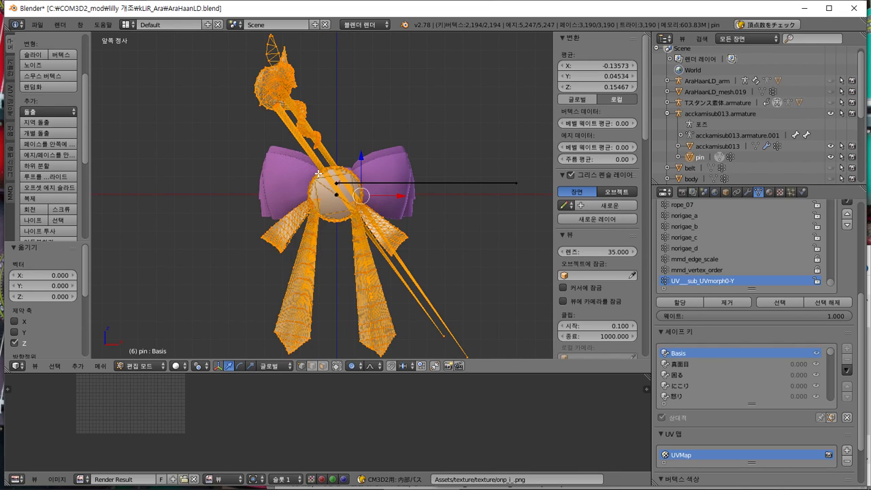
pyautogui.press('KP_7')
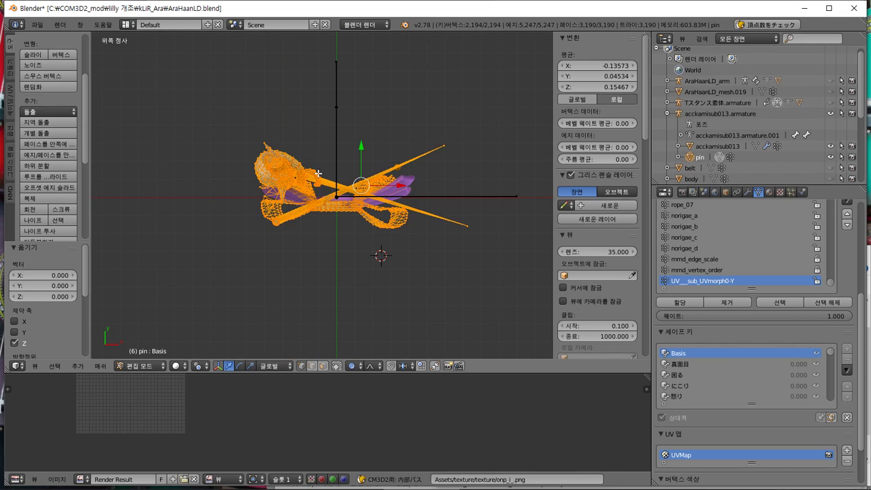
pyautogui.scroll(2, 371, 116)
pyautogui.moveTo(379, 143)
pyautogui.mouseDown()
pyautogui.moveTo(386, 136)
pyautogui.moveTo(389, 156)
pyautogui.mouseUp()
pyautogui.moveTo(390, 156); pyautogui.dragTo(276, 121, button='middle')
pyautogui.press('Tab')
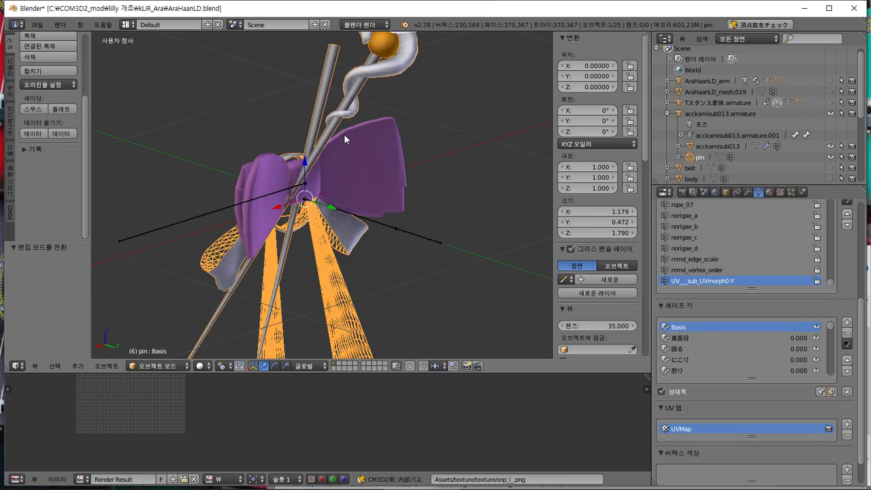
pyautogui.scroll(-3, 346, 139)
pyautogui.scroll(2, 347, 139)
pyautogui.moveTo(349, 141); pyautogui.dragTo(417, 169, button='middle')
pyautogui.scroll(2, 403, 183)
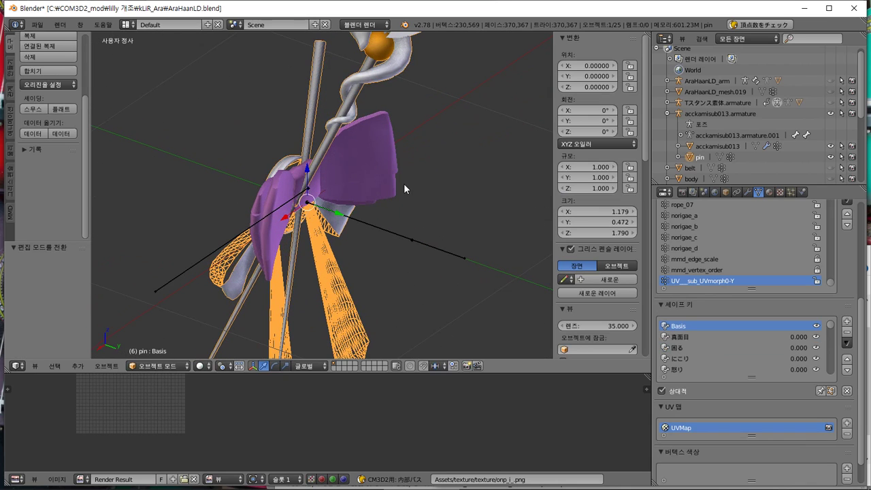
# - Open the material settings of the pin object
pyautogui.click(771, 193)
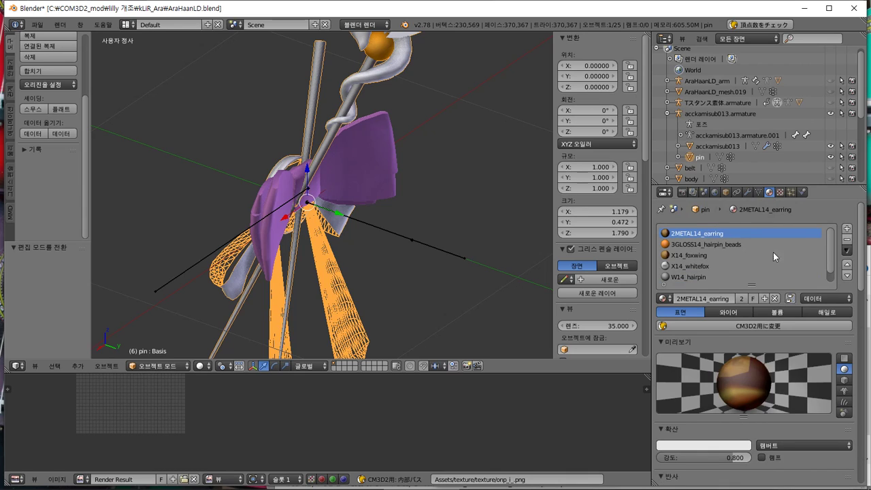
pyautogui.keyDown('ctrl'); pyautogui.scroll(-1, 750, 254); pyautogui.keyUp('ctrl')
pyautogui.keyDown('ctrl'); pyautogui.scroll(1, 750, 253); pyautogui.keyUp('ctrl')
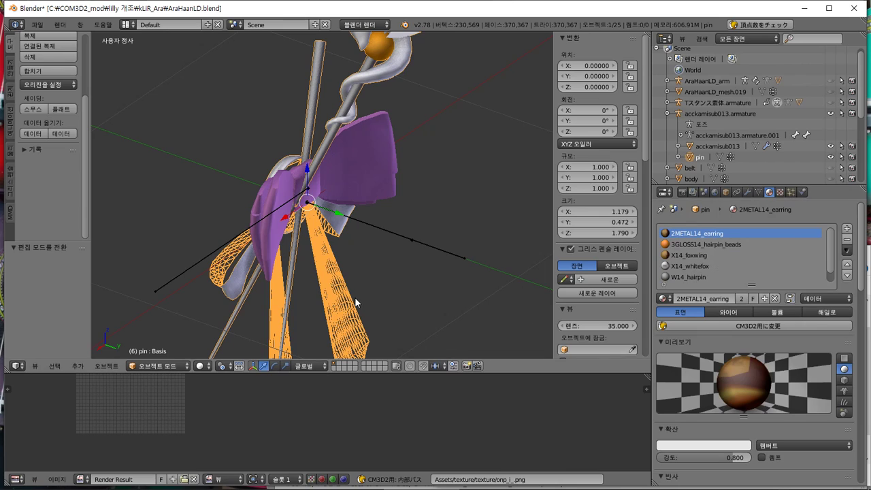
pyautogui.scroll(-1, 336, 419)
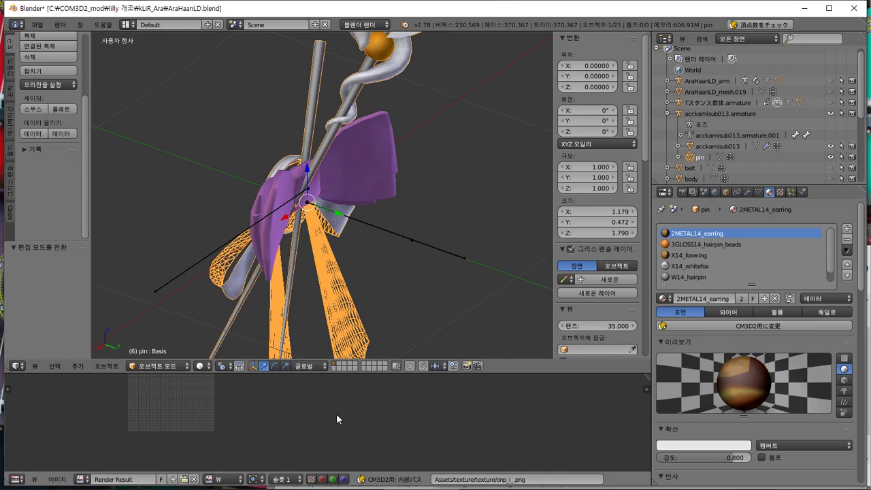
pyautogui.click(21, 478)
pyautogui.click(58, 395)
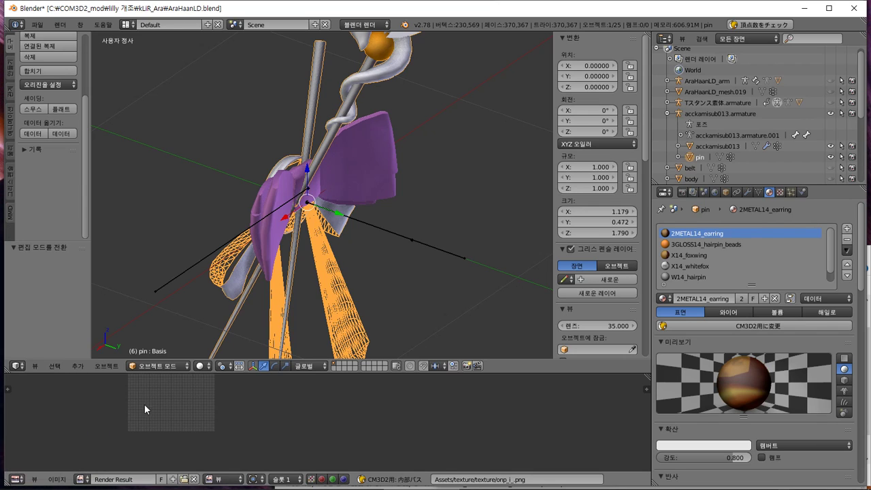
pyautogui.scroll(1, 144, 404)
# - Deselect every object in the scene
pyautogui.press('a')
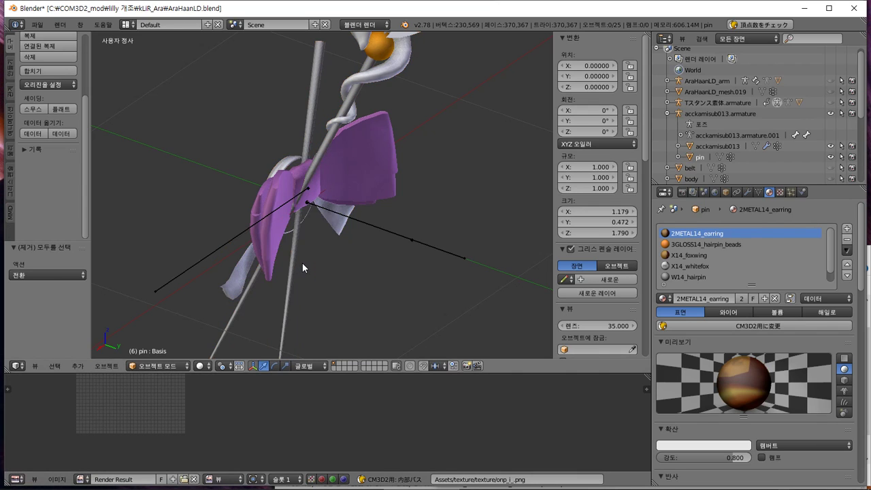
pyautogui.press('a')
pyautogui.press('a')
pyautogui.press('a')
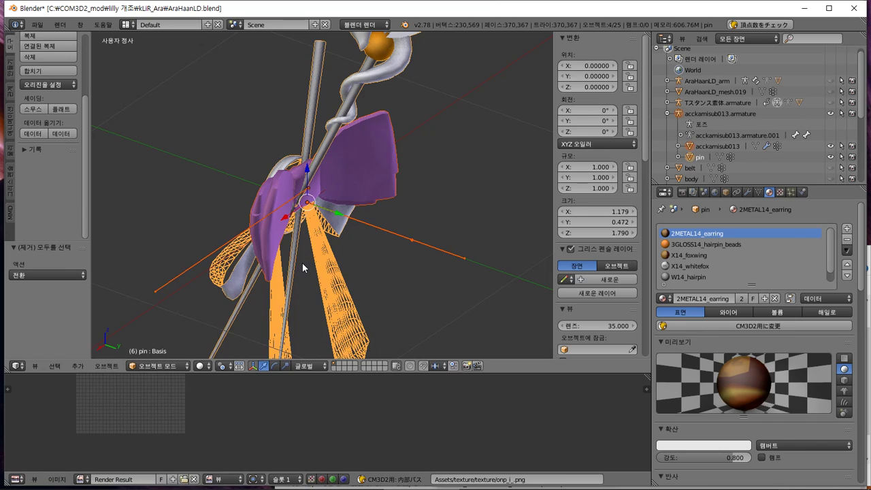
pyautogui.press('a')
# - Preview the pin and ribbon textures with Textured Solid shading and switch the shading back off
pyautogui.scroll(-6, 598, 234)
pyautogui.scroll(-5, 613, 233)
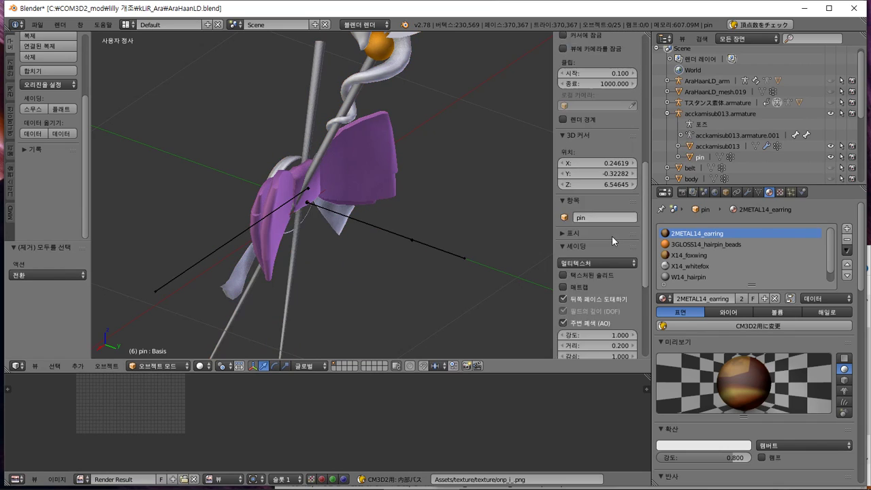
pyautogui.click(563, 254)
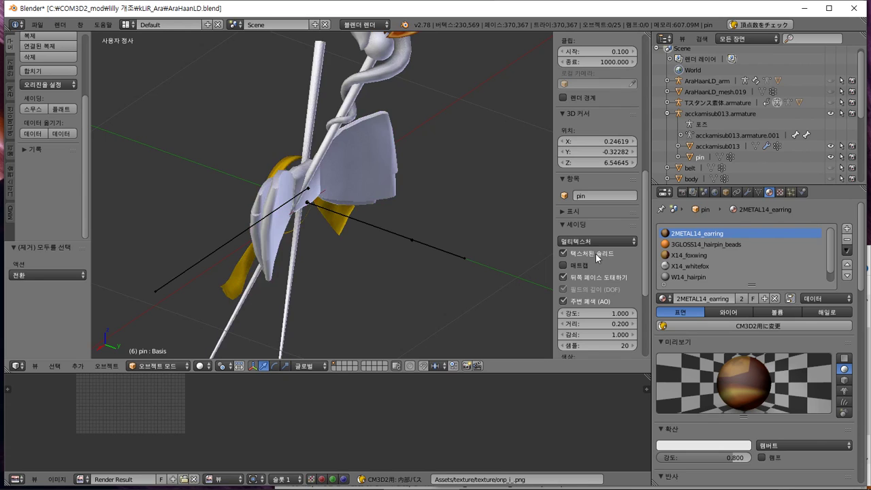
pyautogui.click(596, 255)
pyautogui.click(596, 255)
pyautogui.click(592, 252)
pyautogui.click(592, 252)
pyautogui.moveTo(369, 191)
pyautogui.mouseDown(button='middle')
pyautogui.moveTo(358, 202)
pyautogui.moveTo(381, 204)
pyautogui.moveTo(376, 227)
pyautogui.moveTo(330, 196)
pyautogui.moveTo(266, 171)
pyautogui.moveTo(379, 194)
pyautogui.mouseUp(button='middle')
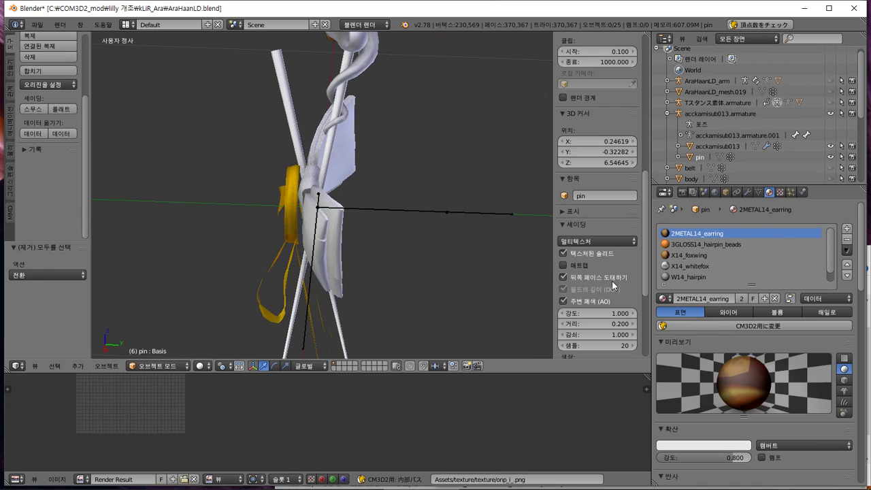
pyautogui.click(592, 252)
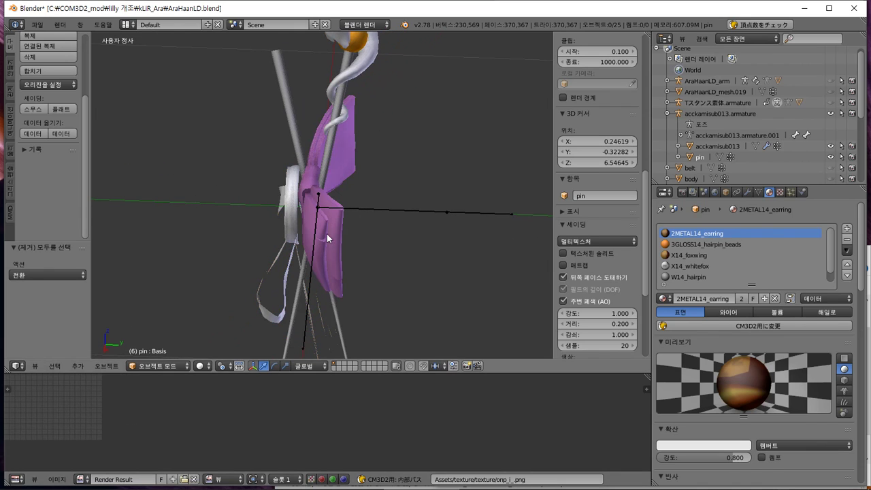
# - Check the pin's UV area in the image editor while in Edit Mode and return to Object Mode
pyautogui.press('Tab')
pyautogui.moveTo(202, 418); pyautogui.dragTo(476, 395, button='middle')
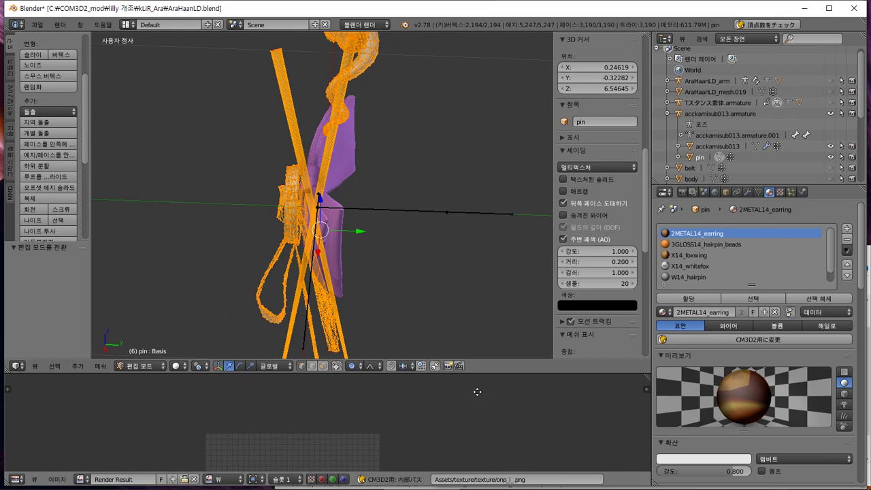
pyautogui.scroll(2, 469, 408)
pyautogui.scroll(-1, 465, 413)
pyautogui.scroll(1, 465, 413)
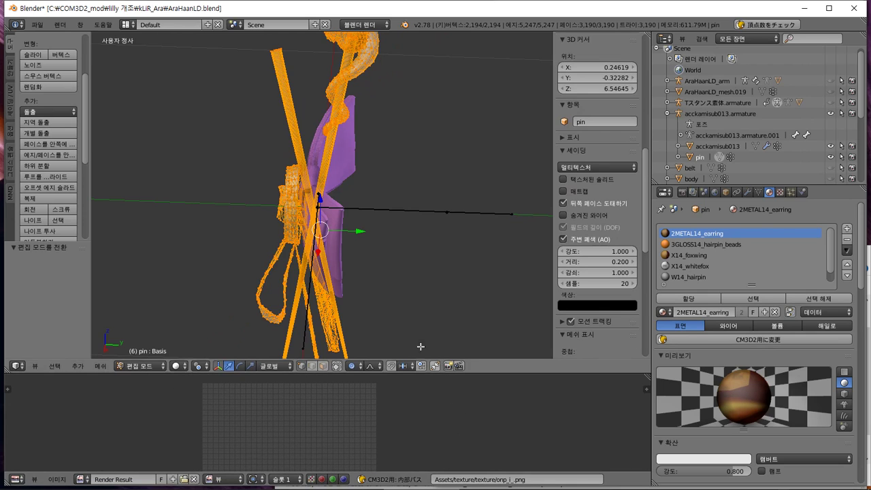
pyautogui.press('Tab')
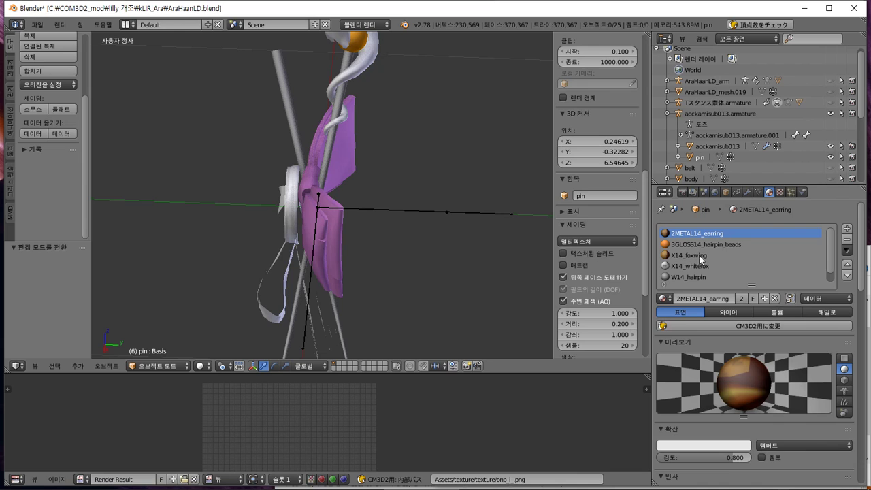
# - Enter Edit Mode on the pin and select only the faces that use the 3GLOSS14_hairpin_beads material
pyautogui.press('Tab')
pyautogui.scroll(-3, 643, 238)
pyautogui.press('a')
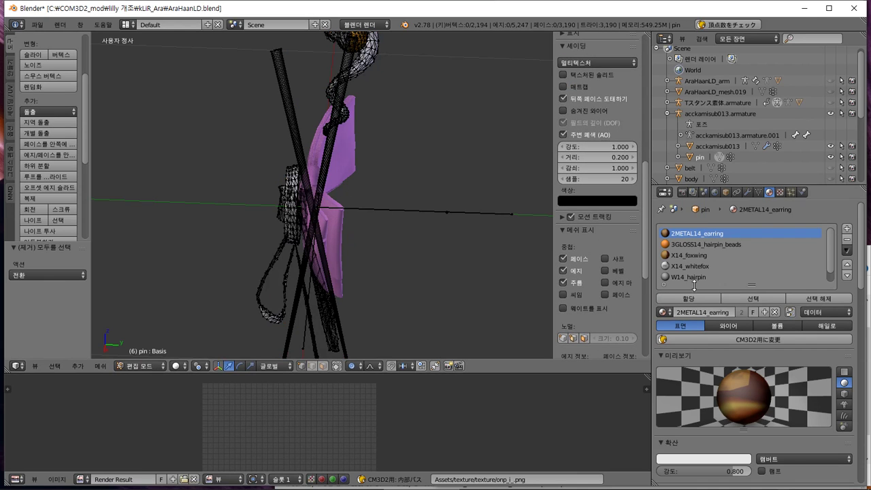
pyautogui.click(761, 299)
pyautogui.moveTo(541, 270); pyautogui.dragTo(479, 224, button='middle')
pyautogui.click(739, 244)
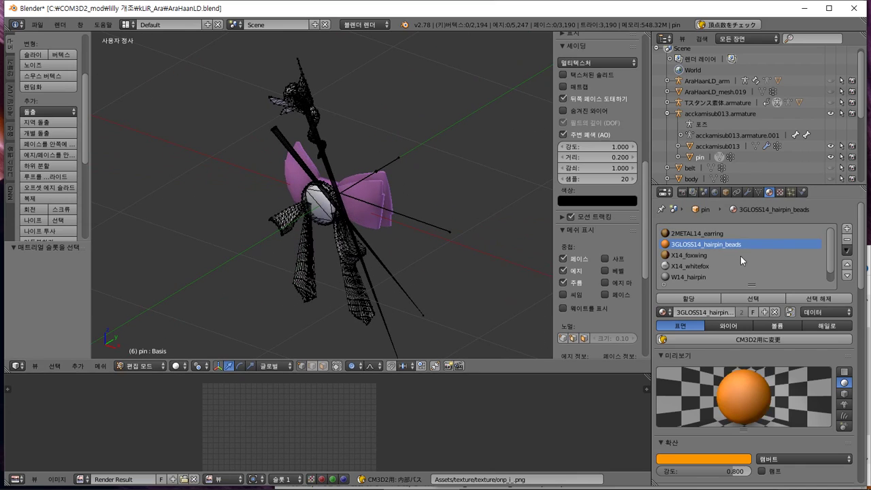
pyautogui.click(763, 299)
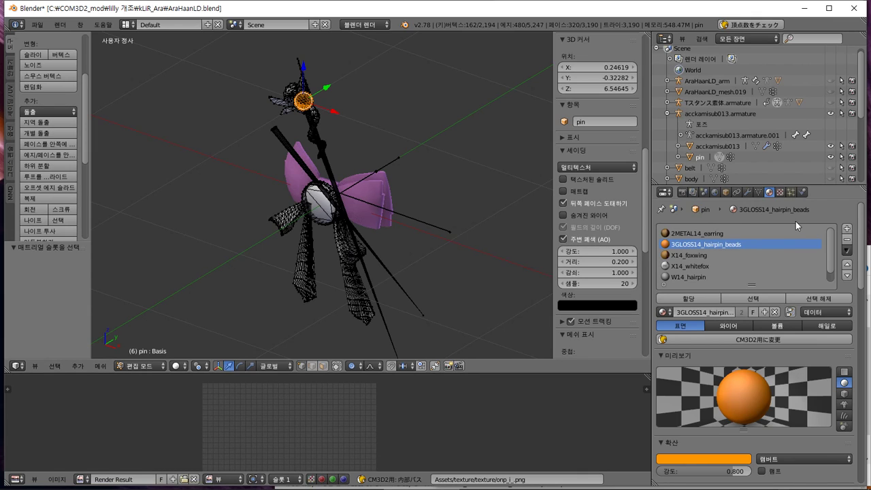
# - Check which texture the 3GLOSS14_hairpin_beads material uses by viewing the preview of its beadssp slot
pyautogui.click(782, 193)
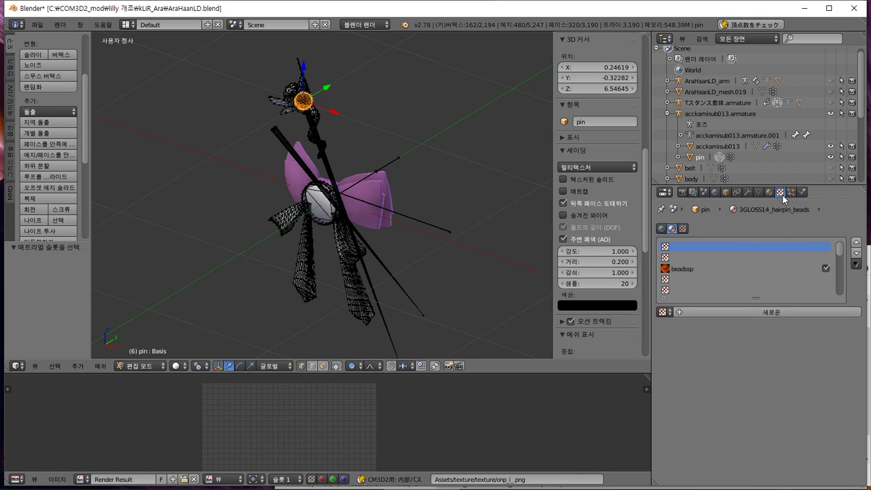
pyautogui.click(768, 193)
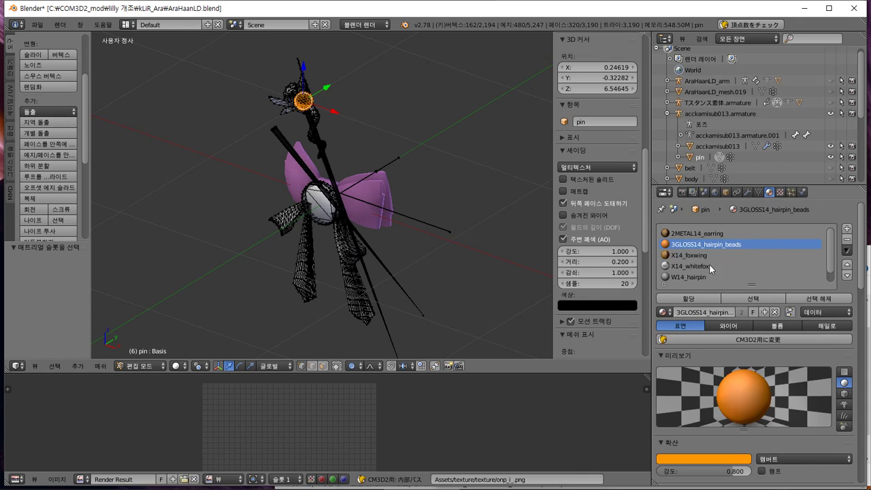
pyautogui.click(709, 255)
pyautogui.click(707, 244)
pyautogui.click(781, 193)
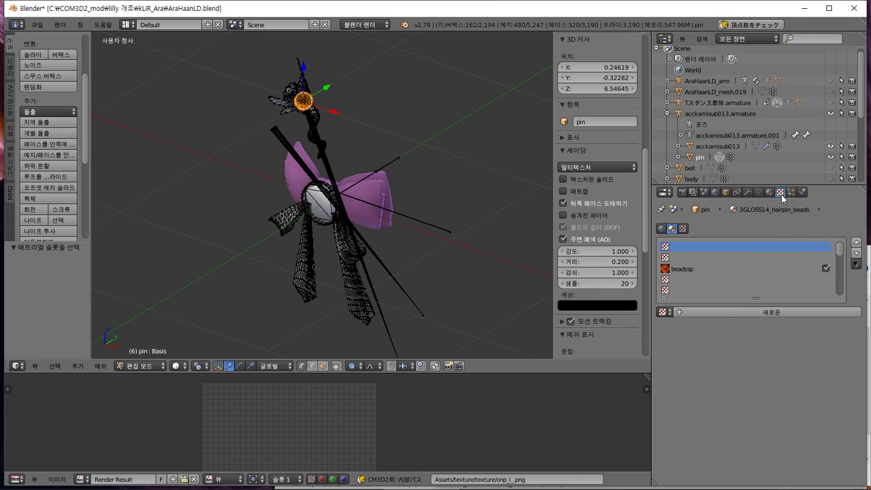
pyautogui.click(728, 269)
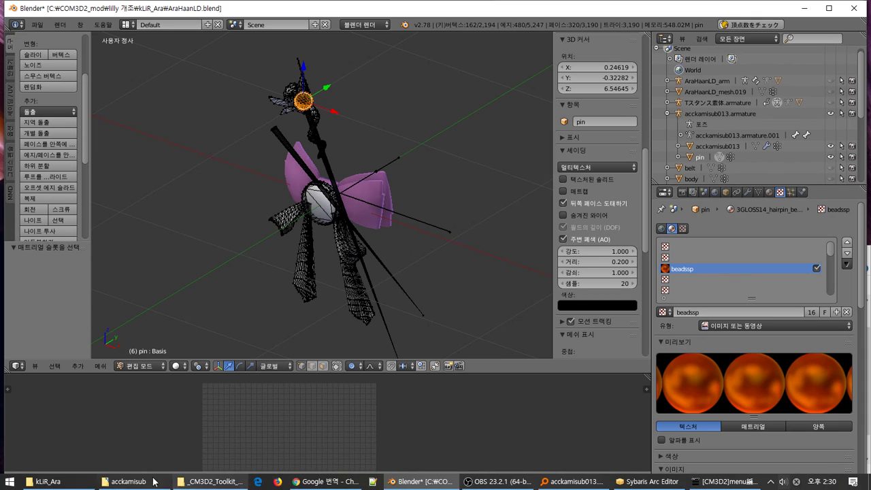
# - Switch to File Explorer and open the kLiR_Ara mod folder and the Downloads folder side by side
pyautogui.click(48, 481)
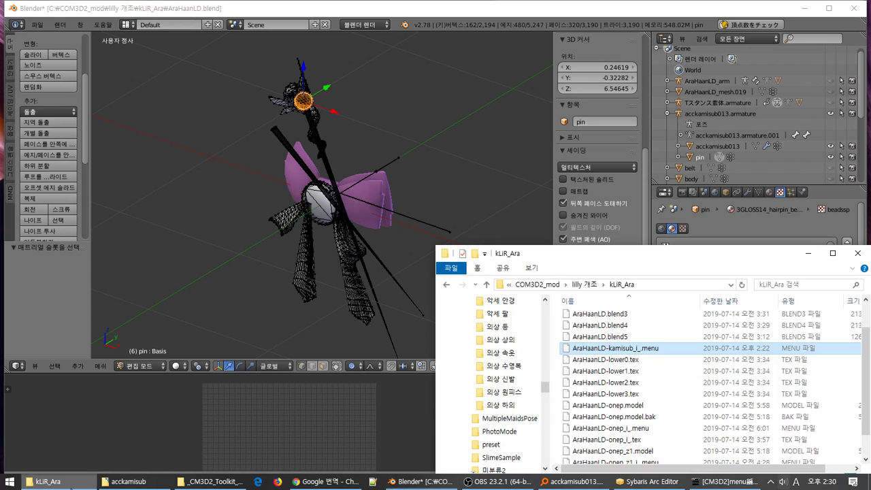
pyautogui.rightClick(74, 483)
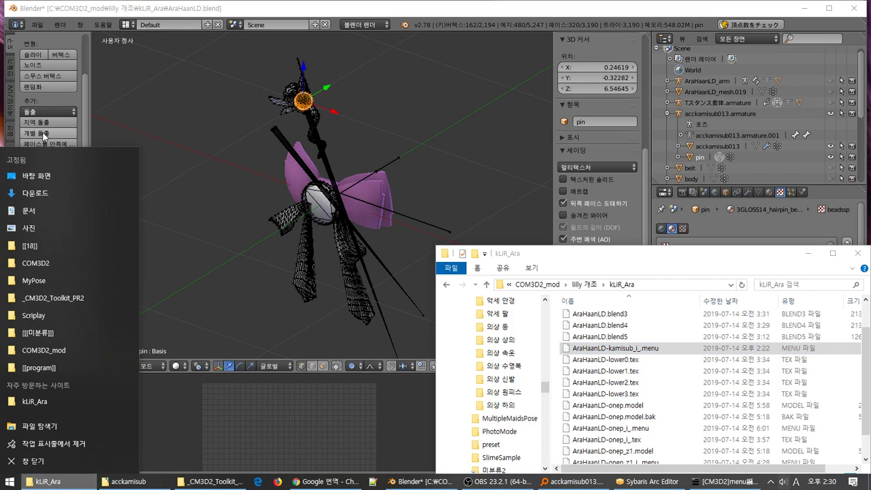
pyautogui.click(37, 192)
pyautogui.moveTo(346, 9); pyautogui.dragTo(2, 488)
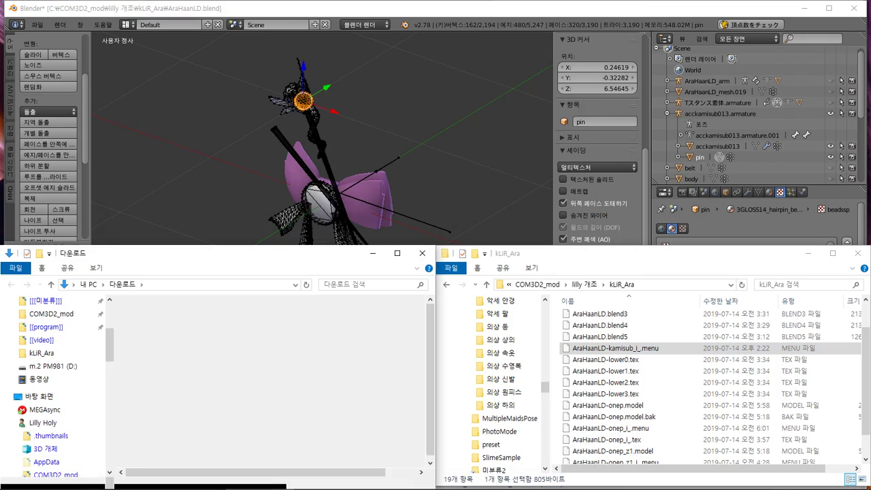
# - Delete the six torrent files, the 7z archive and LiveUpdate.zip from the Downloads folder
pyautogui.click(212, 386)
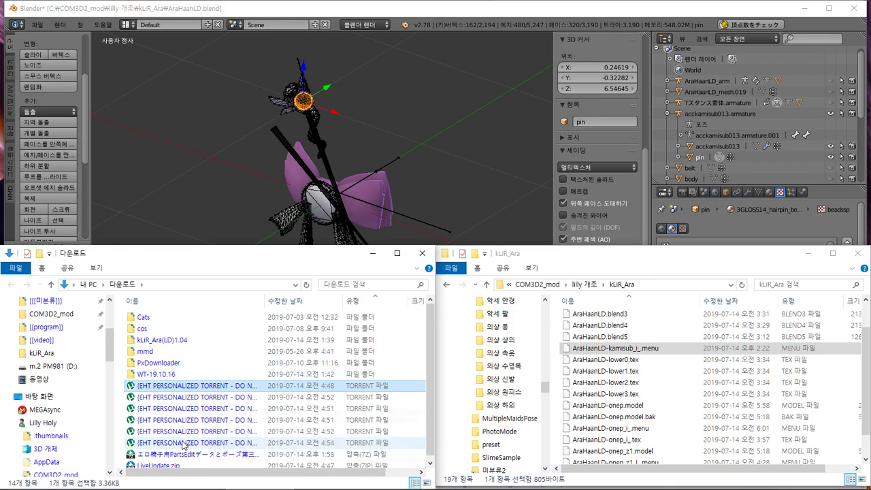
pyautogui.keyDown('shift'); pyautogui.click(172, 443); pyautogui.keyUp('shift')
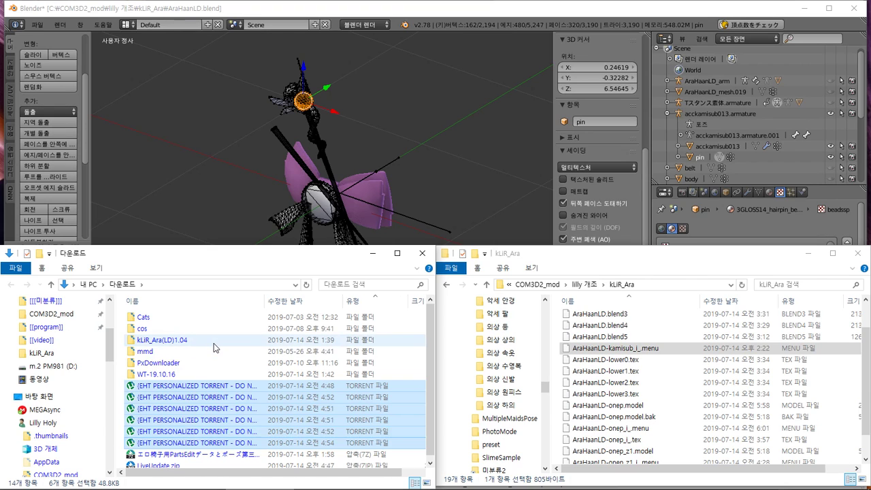
pyautogui.press('Delete')
pyautogui.click(189, 385)
pyautogui.press('Delete')
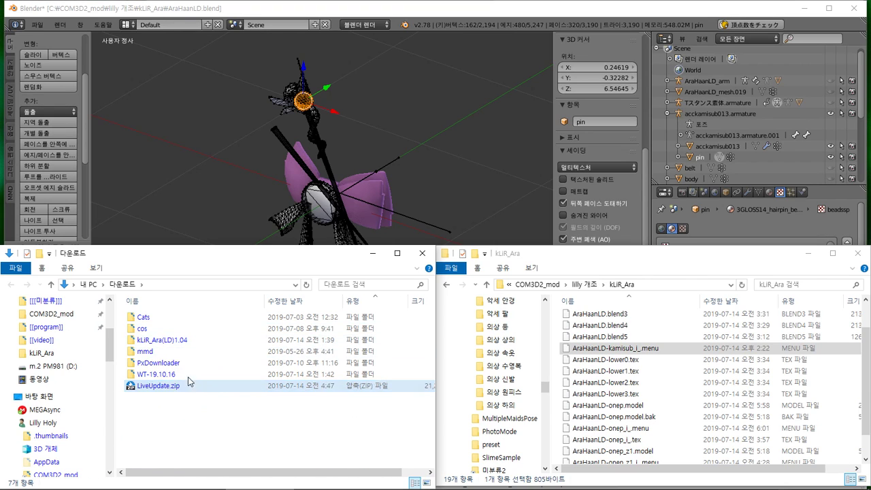
pyautogui.click(160, 387)
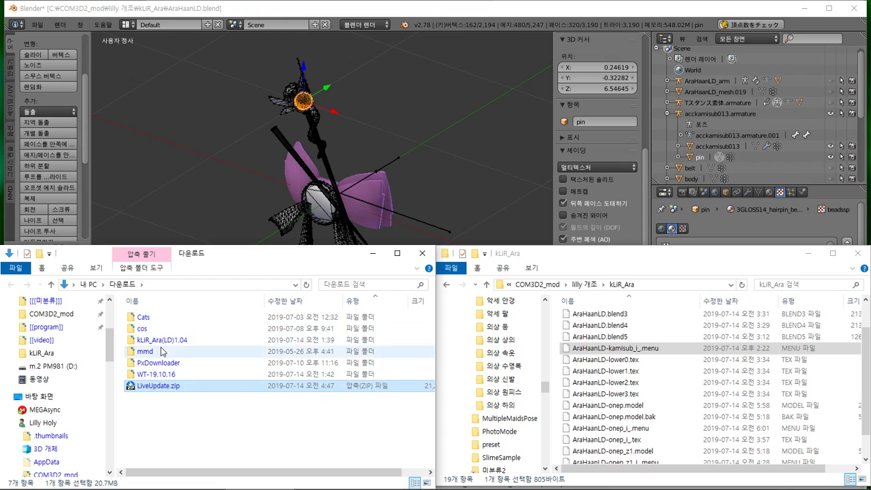
pyautogui.press('Delete')
# - Copy beadssp.bmp from the inner kLiR_Ara(LD)1.04 download folder into the kLiR_Ara mod folder
pyautogui.doubleClick(158, 339)
pyautogui.doubleClick(162, 318)
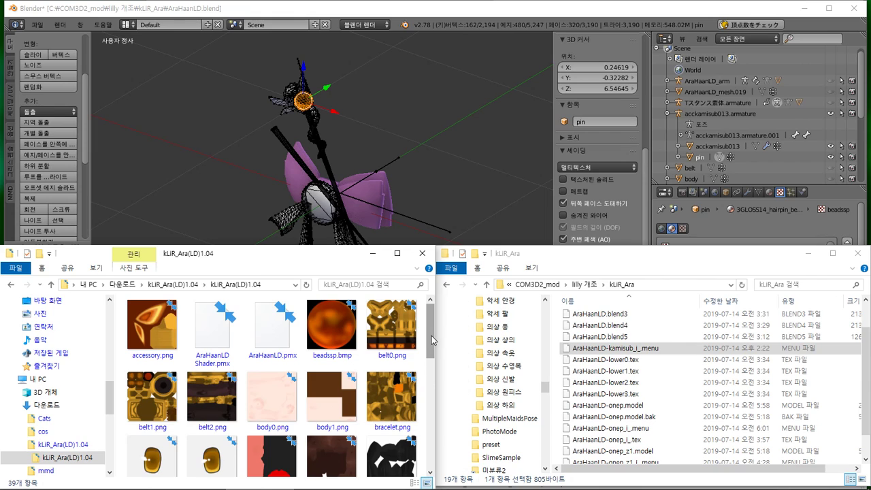
pyautogui.click(317, 327)
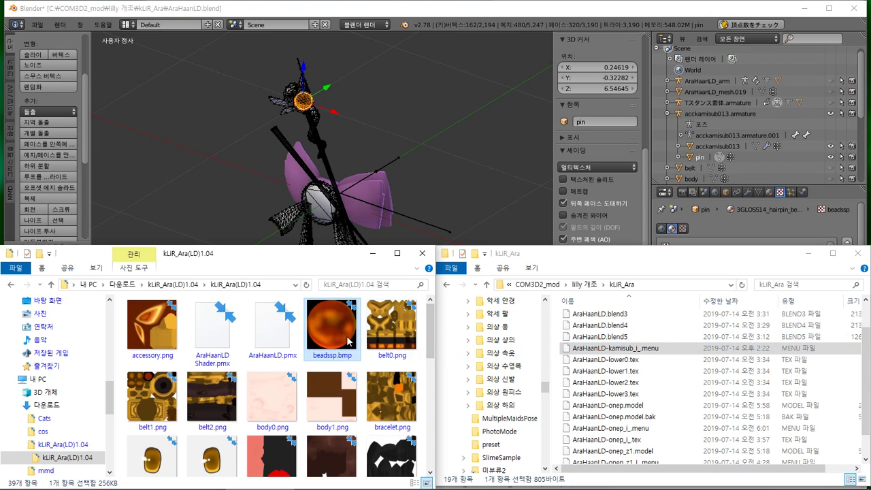
pyautogui.click(393, 328)
pyautogui.click(331, 326)
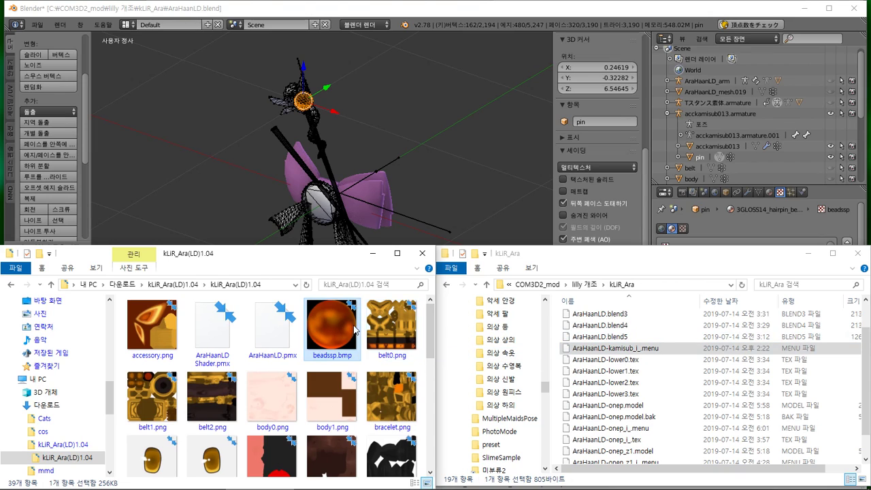
pyautogui.click(712, 417)
pyautogui.scroll(-1, 712, 419)
pyautogui.hotkey('ctrl', 'v')
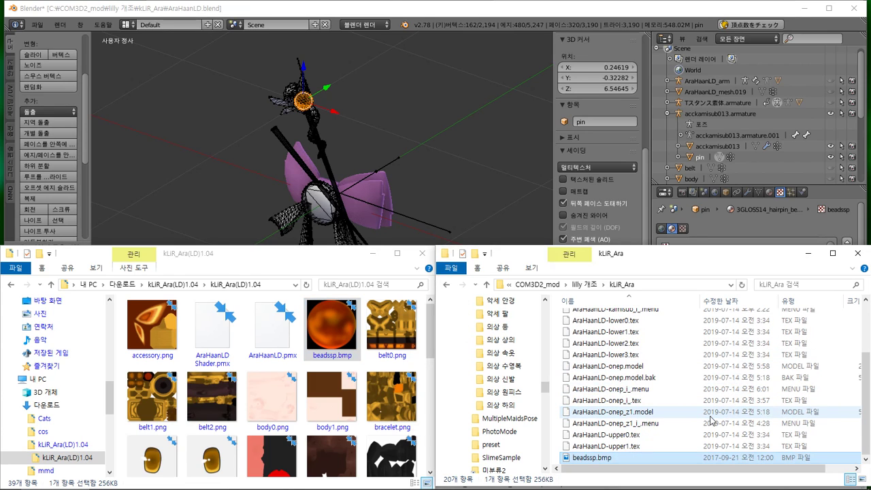
# - Rename the copied beadssp.bmp in the kLiR_Ara folder as AraHaanLD-beadssp.bmp
pyautogui.click(609, 448)
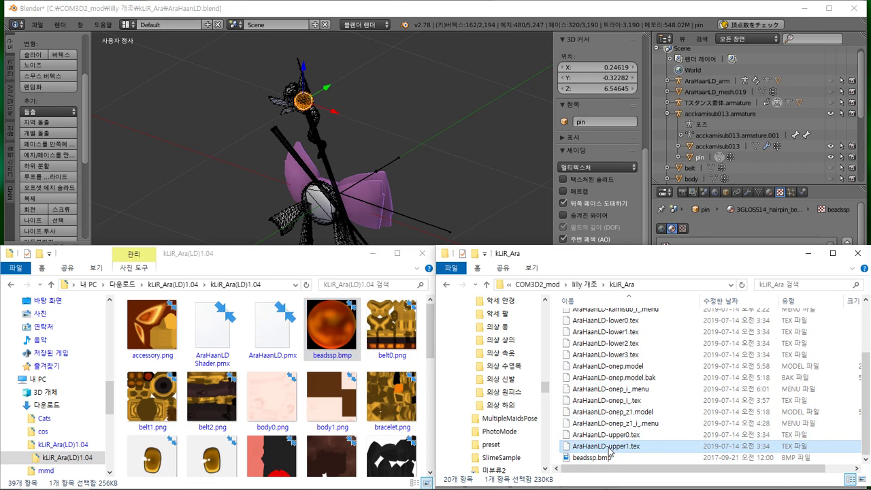
pyautogui.click(579, 463)
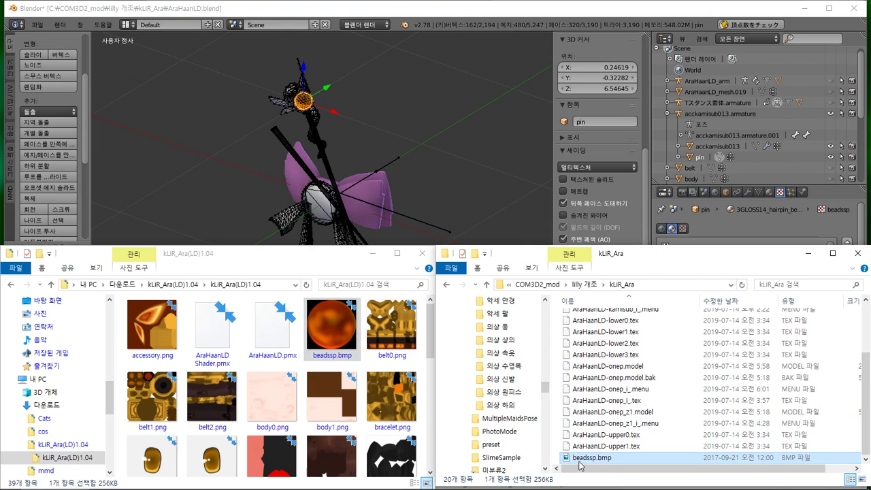
pyautogui.click(579, 463)
pyautogui.press('Home')
pyautogui.write('AraHaanLD-')
pyautogui.click(662, 425)
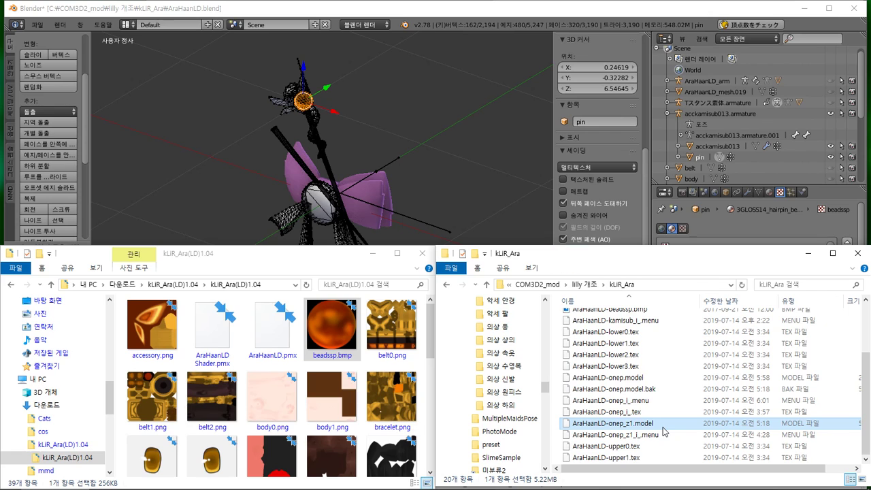
# - Open AraHaanLD-beadssp.bmp with Hornil StylePix without making it the default app for BMP files
pyautogui.scroll(3, 675, 430)
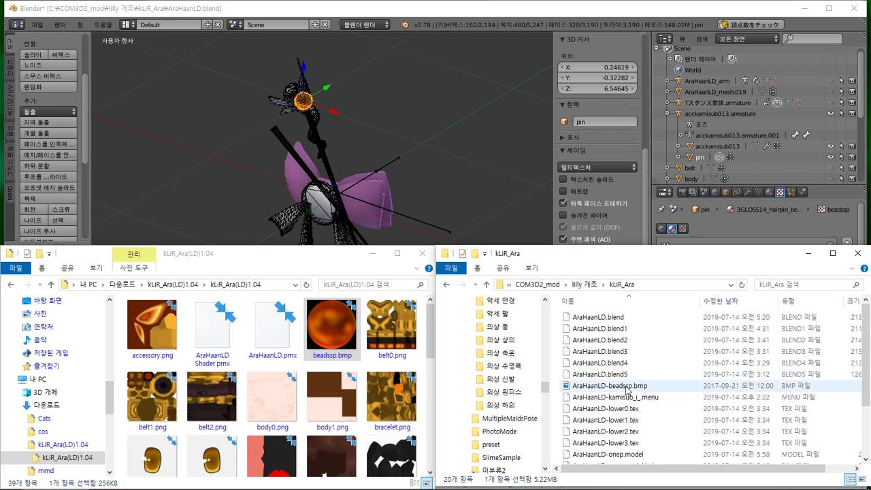
pyautogui.rightClick(627, 390)
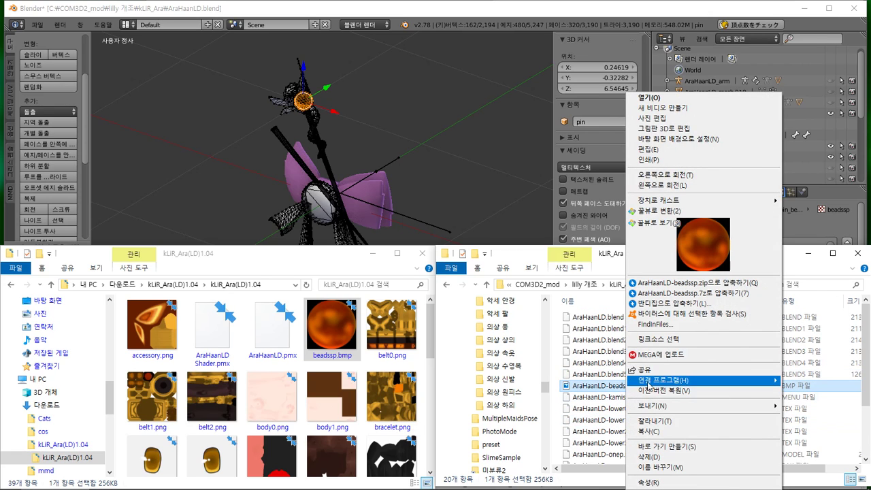
pyautogui.moveTo(664, 385)
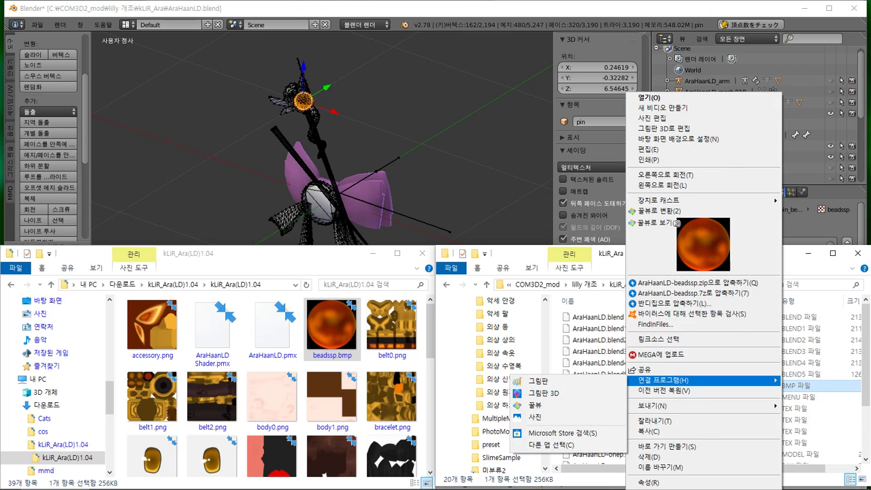
pyautogui.click(551, 444)
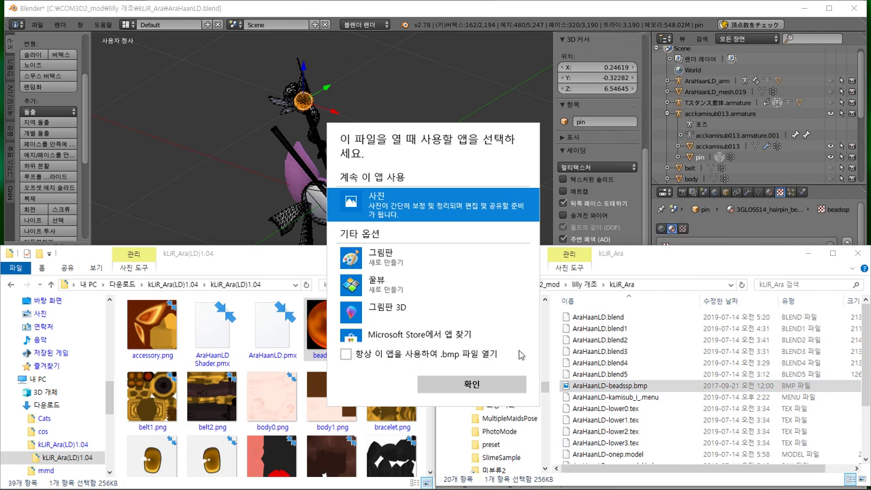
pyautogui.scroll(-1, 408, 286)
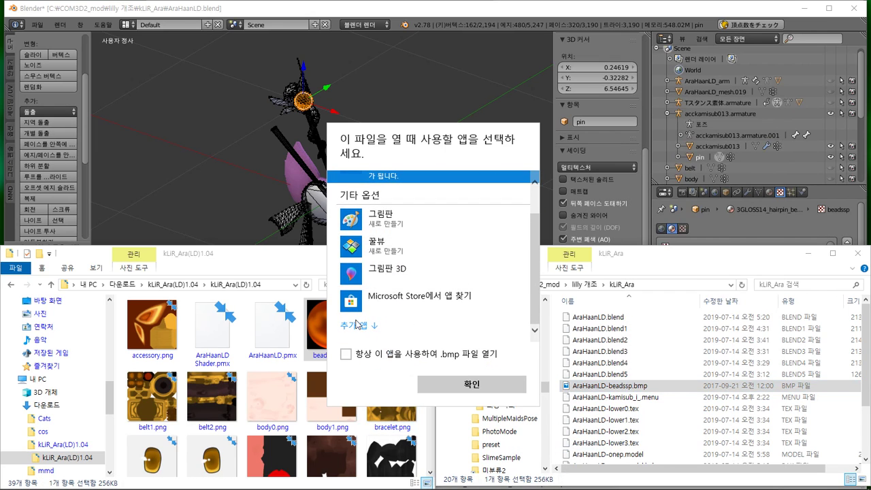
pyautogui.click(356, 324)
pyautogui.scroll(-3, 402, 286)
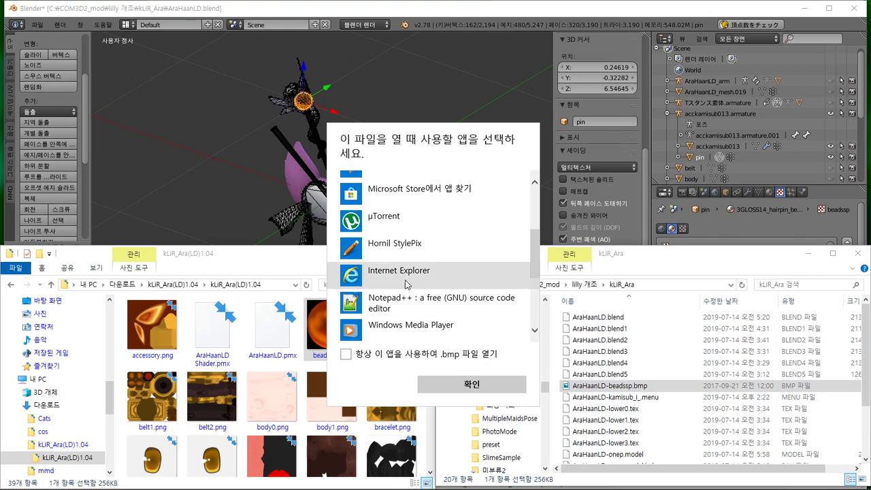
pyautogui.click(403, 248)
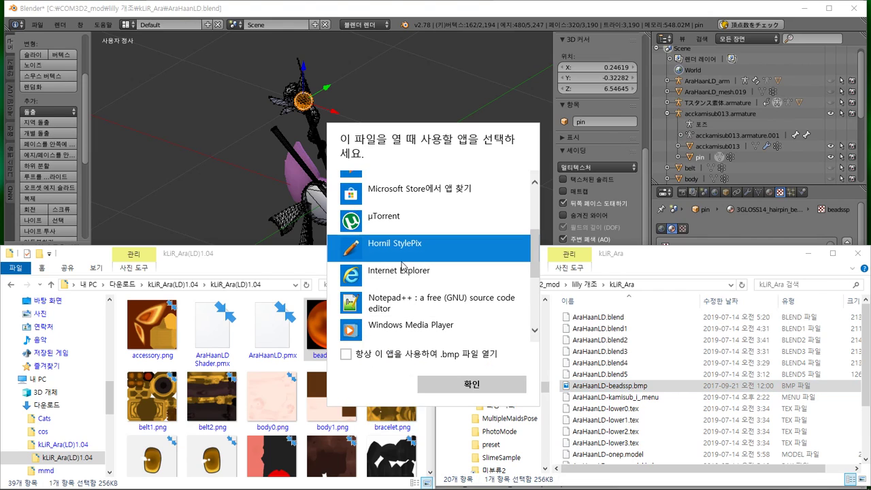
pyautogui.click(452, 387)
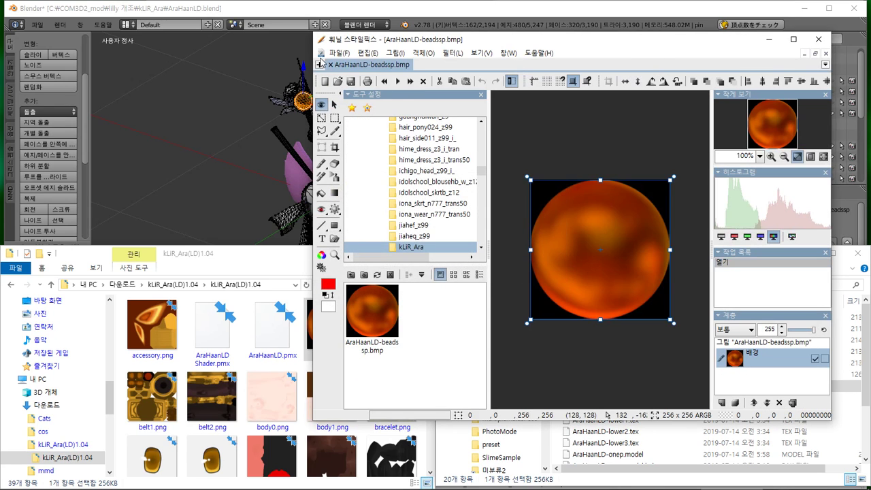
# - Save the bead image in the kLiR_Ara folder in PNG format as AraHaanLD-beadssp.png
pyautogui.click(337, 53)
pyautogui.click(369, 137)
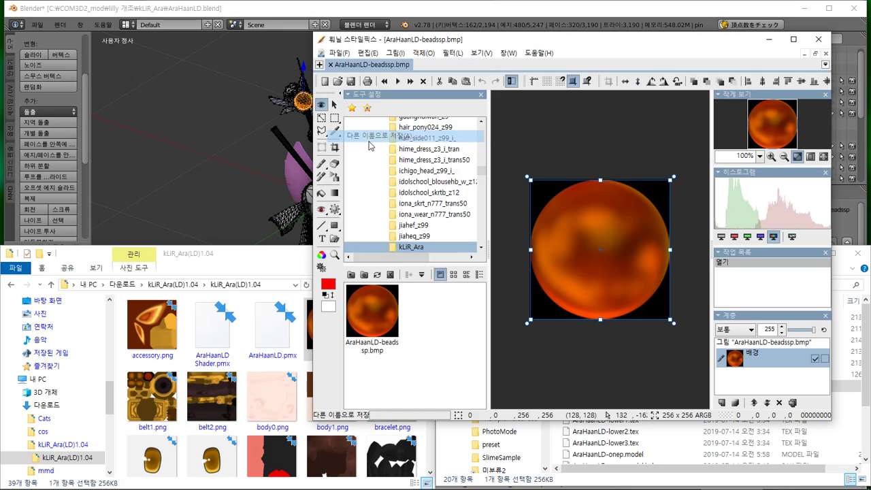
pyautogui.click(453, 278)
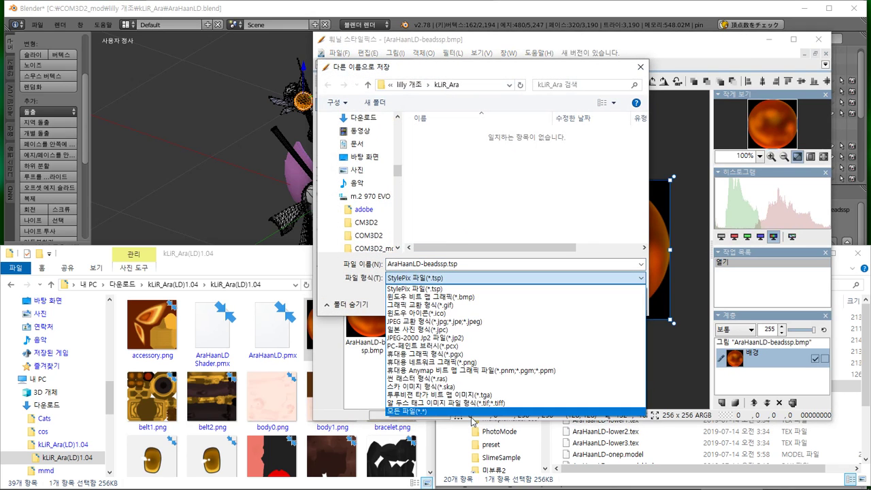
pyautogui.click(435, 362)
pyautogui.click(561, 307)
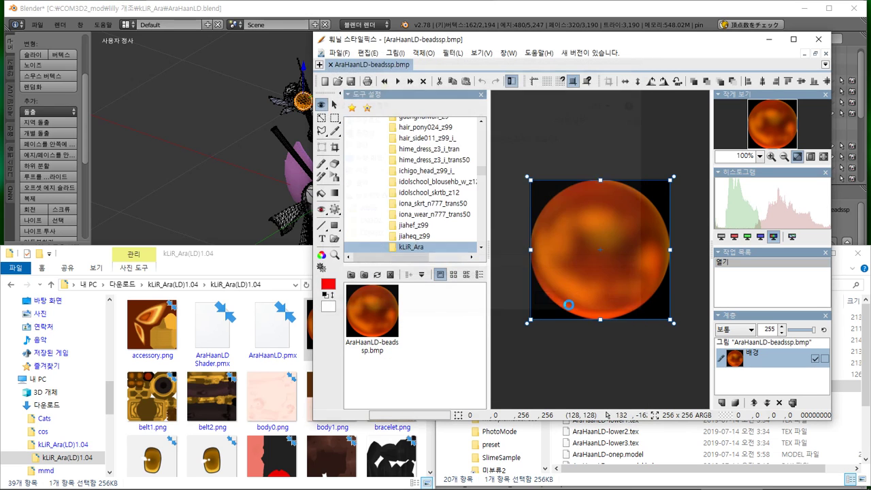
# - Close the image and StylePix, and delete AraHaanLD-beadssp.bmp from the kLiR_Ara folder
pyautogui.hotkey('ctrl', 'w')
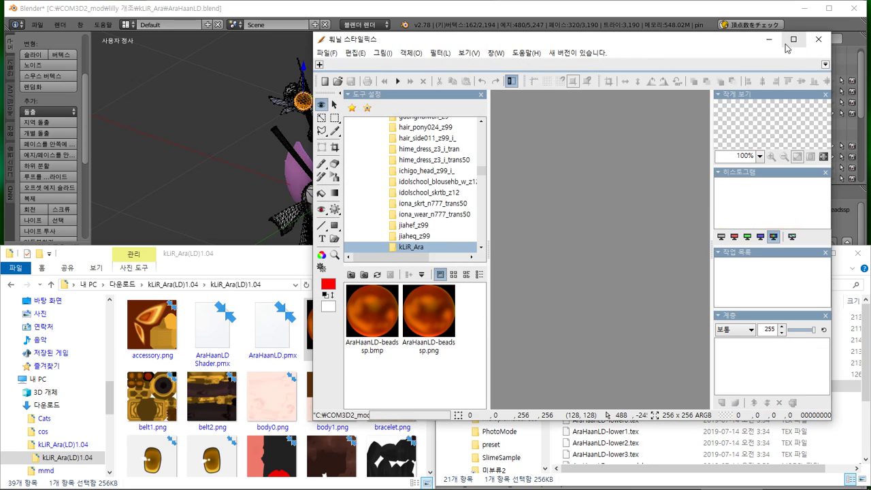
pyautogui.click(818, 39)
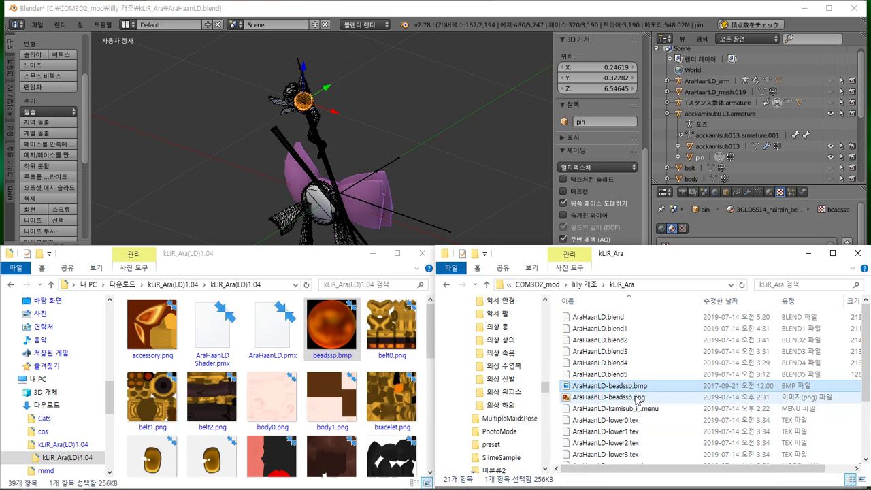
pyautogui.press('Delete')
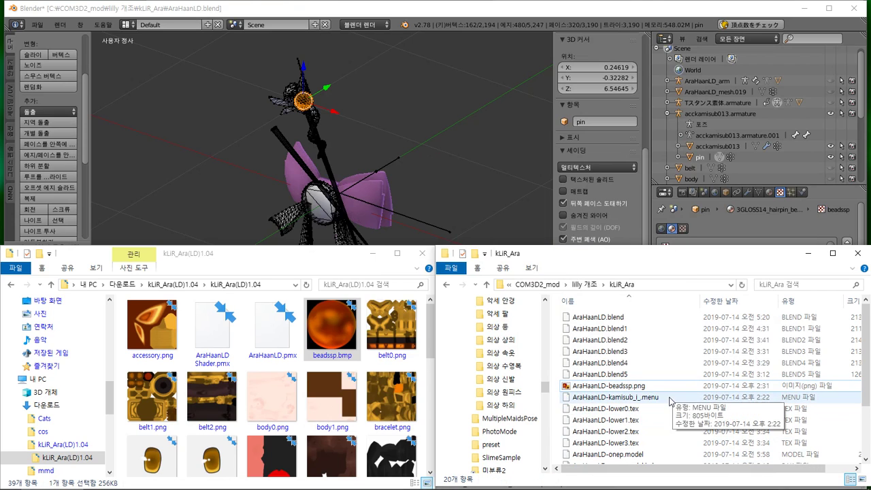
# - Switch to Blender and convert the pin's 3GLOSS14_hairpin_beads material to a CM3D2 material of type トゥーン
pyautogui.click(621, 14)
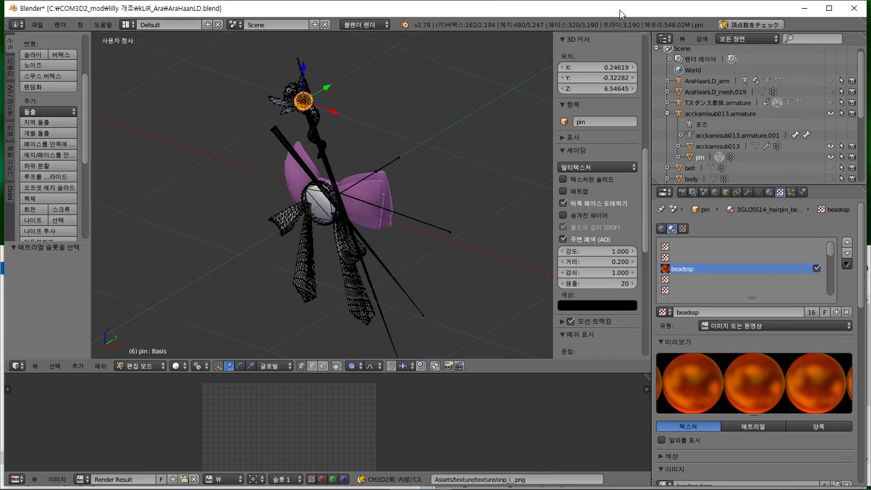
pyautogui.click(770, 194)
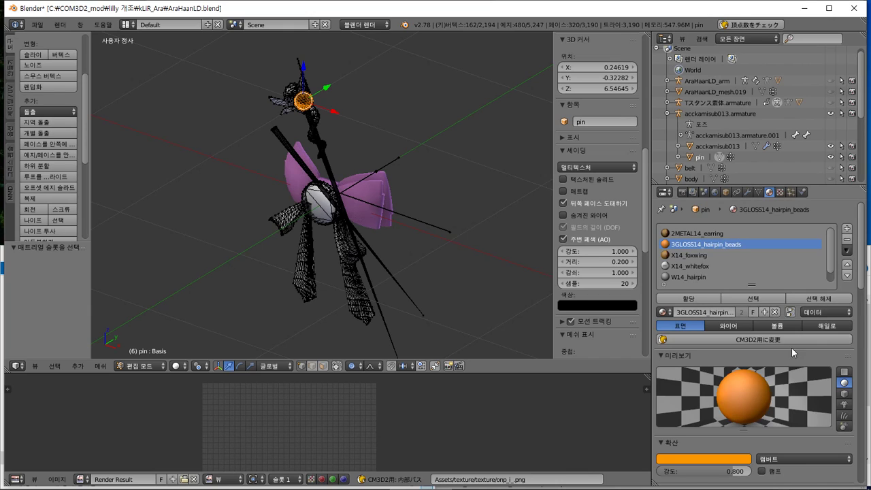
pyautogui.click(753, 340)
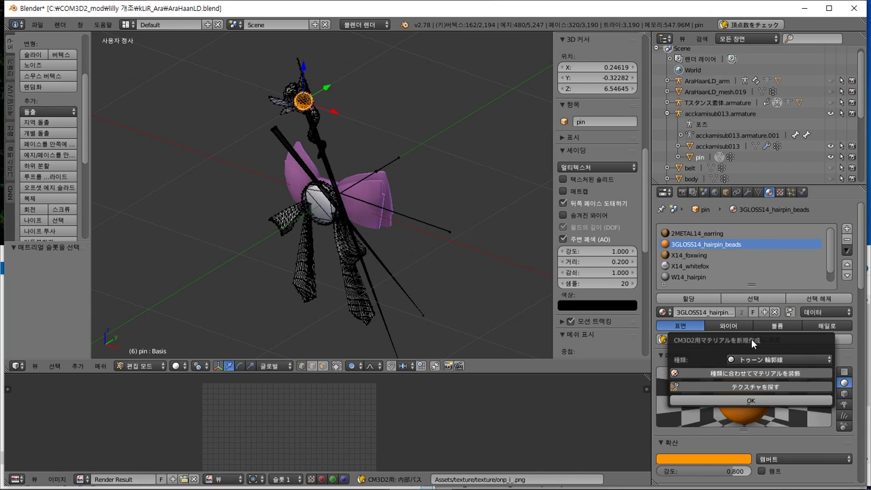
pyautogui.click(756, 359)
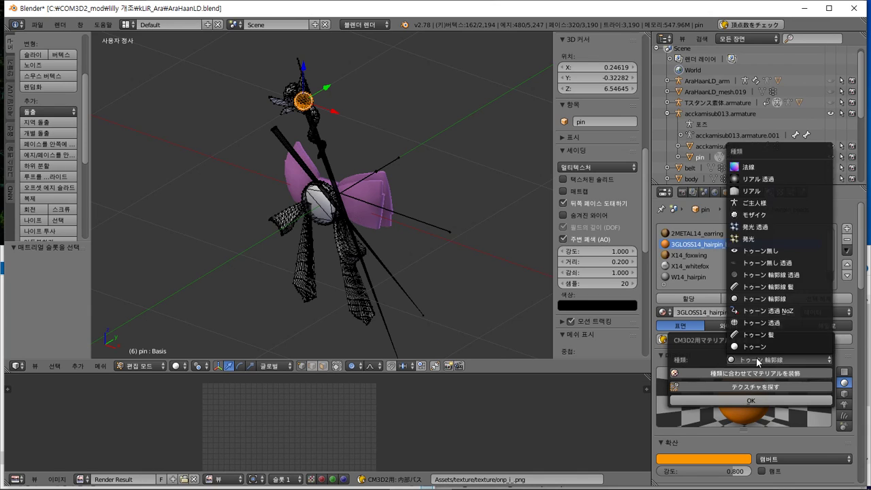
pyautogui.click(756, 360)
pyautogui.click(757, 359)
pyautogui.click(754, 347)
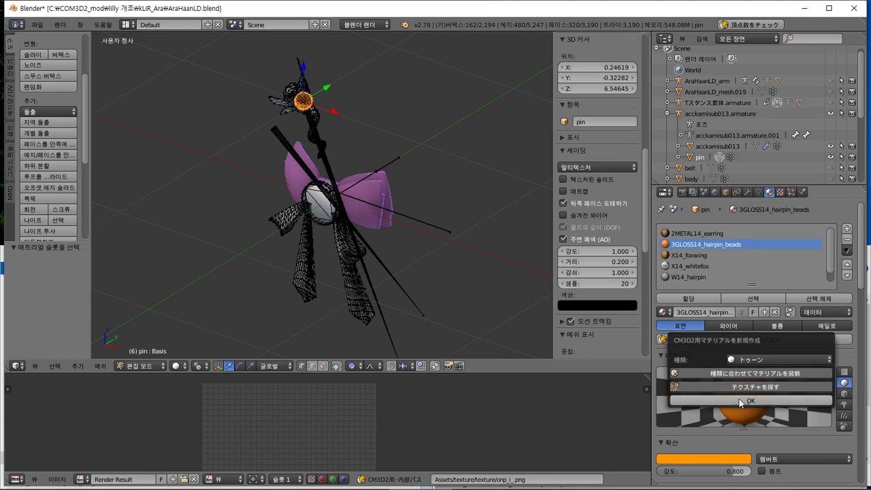
pyautogui.click(738, 398)
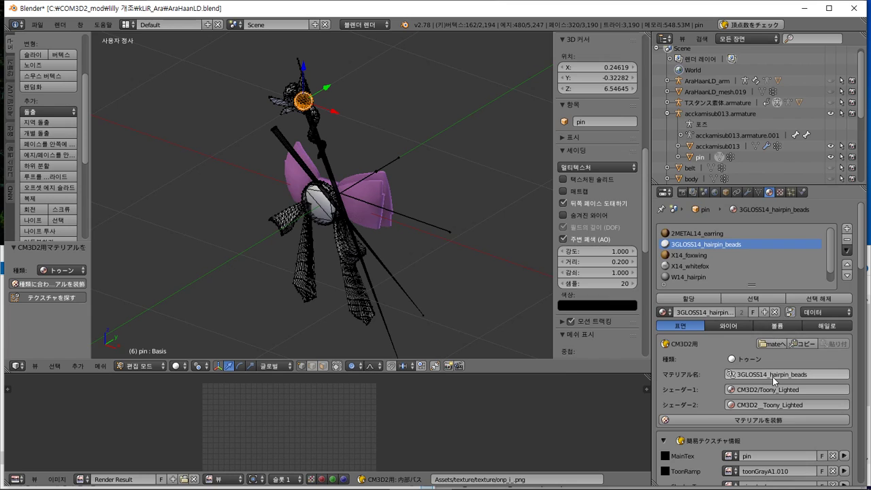
# - Set the MainTex and ShadowTex image names of the 3GLOSS14_hairpin_beads material to AraHaanLD-beadssp
pyautogui.hotkey('alt', 'Tab')
pyautogui.click(608, 386)
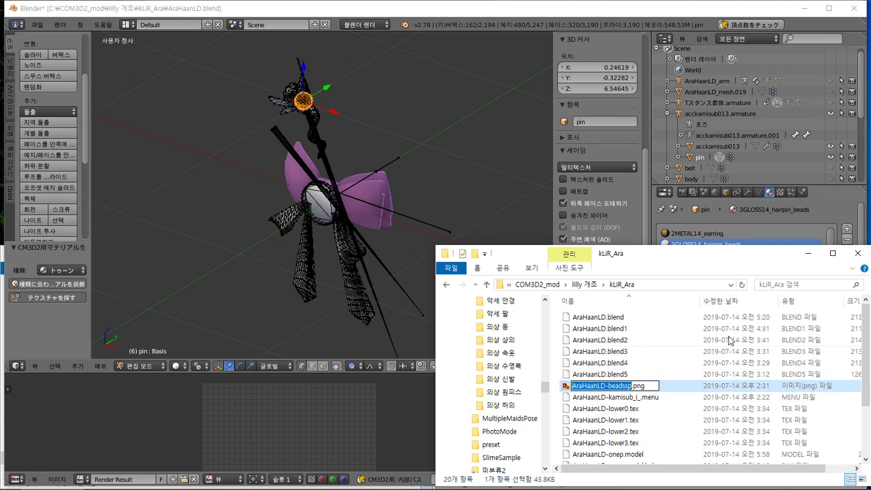
pyautogui.click(731, 212)
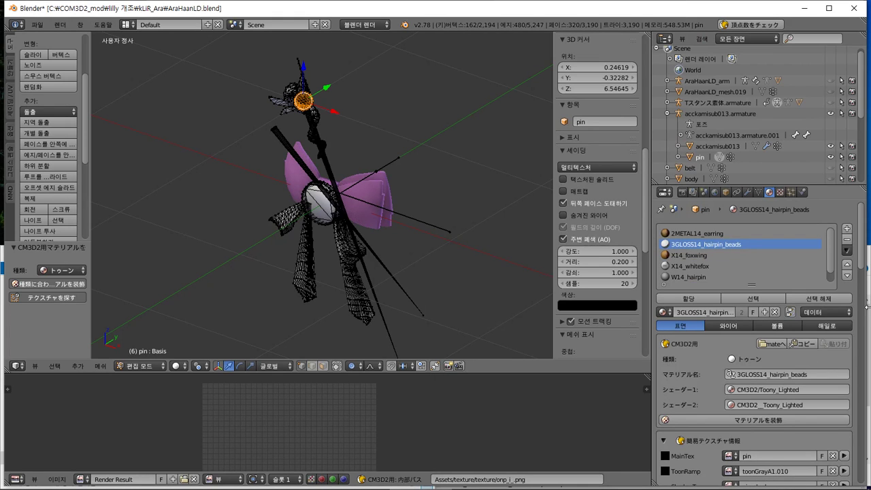
pyautogui.moveTo(862, 250); pyautogui.dragTo(861, 270)
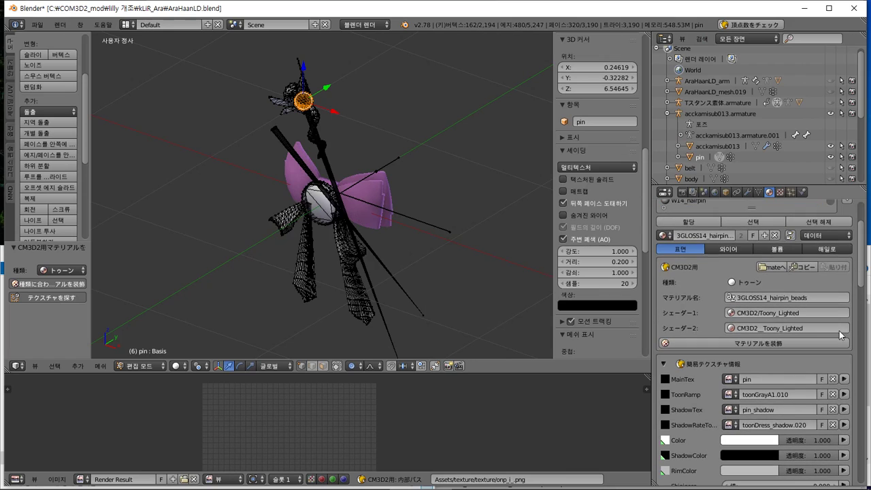
pyautogui.click(776, 378)
pyautogui.write('AraHaanLD-beadssp')
pyautogui.press('Return')
pyautogui.click(729, 411)
pyautogui.write('AraHaanLD-beadssp')
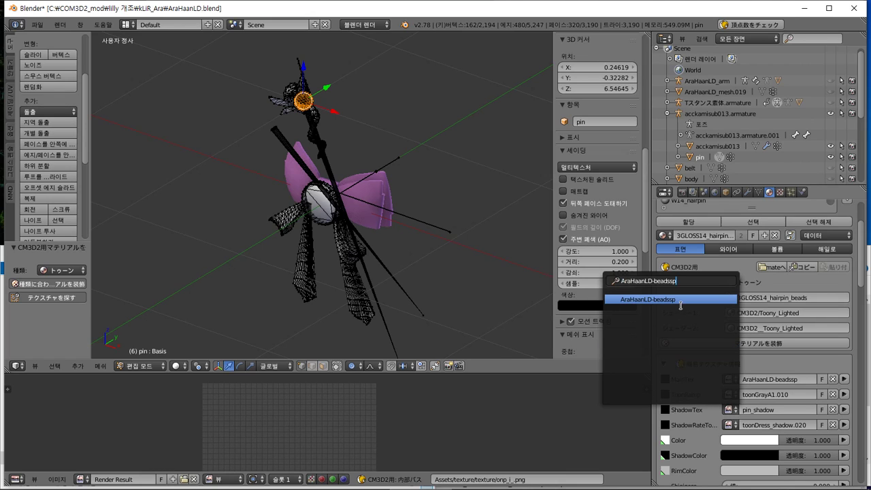
pyautogui.press('Return')
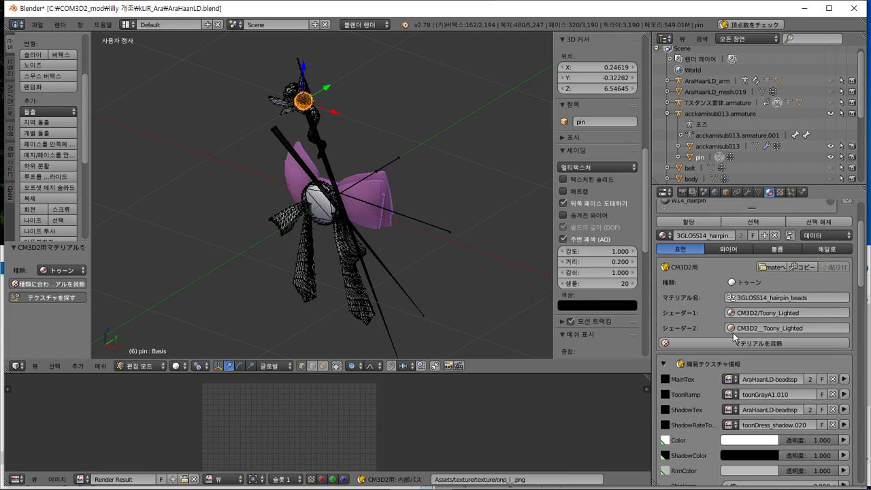
# - Check the beads material's ShadowTex settings, and examine which faces and texture the X14_foxwing material uses
pyautogui.scroll(3, 755, 272)
pyautogui.click(783, 192)
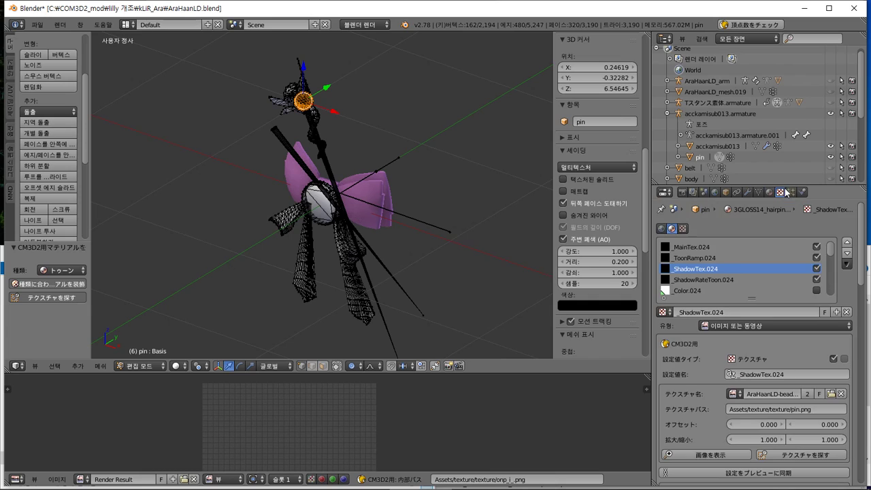
pyautogui.moveTo(813, 424); pyautogui.dragTo(816, 420)
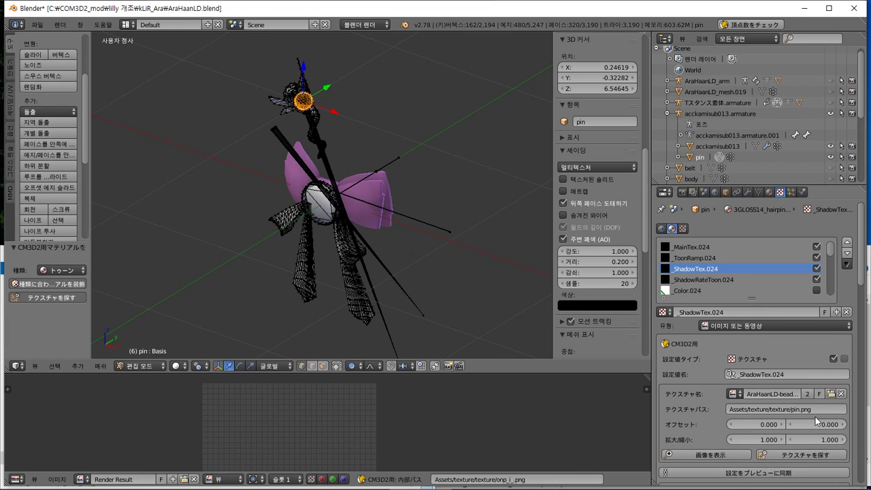
pyautogui.click(770, 192)
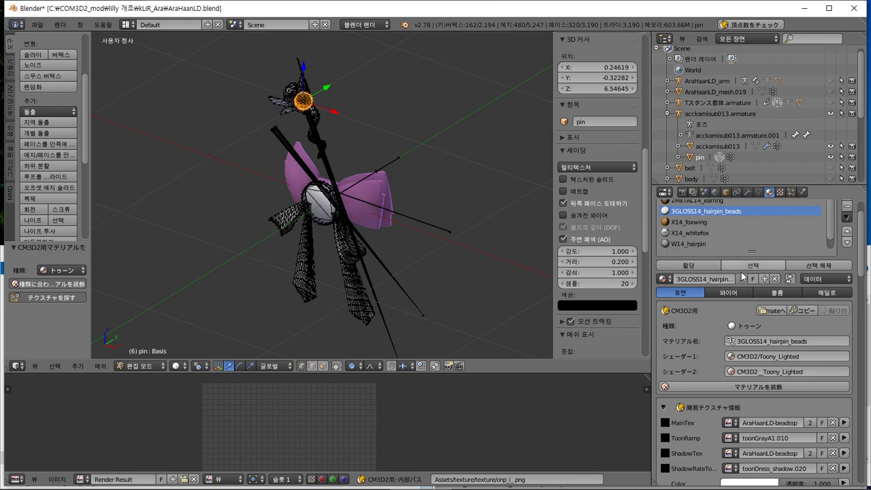
pyautogui.click(715, 223)
pyautogui.press('a')
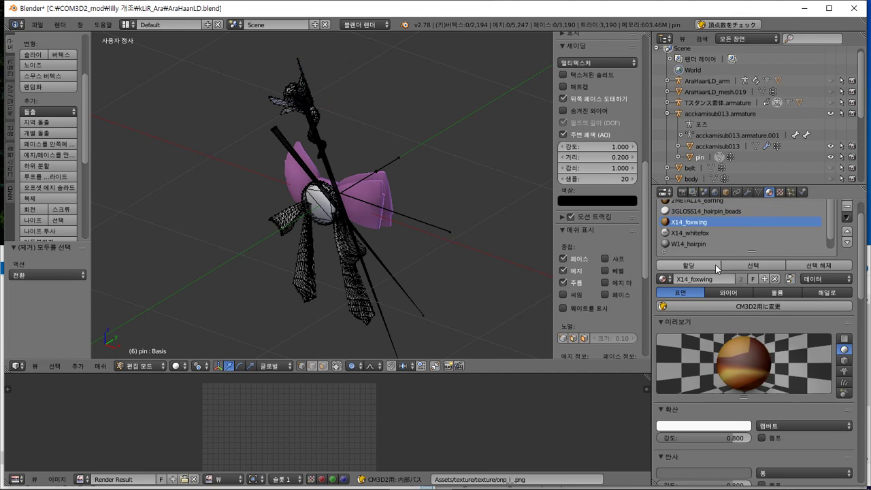
pyautogui.click(756, 267)
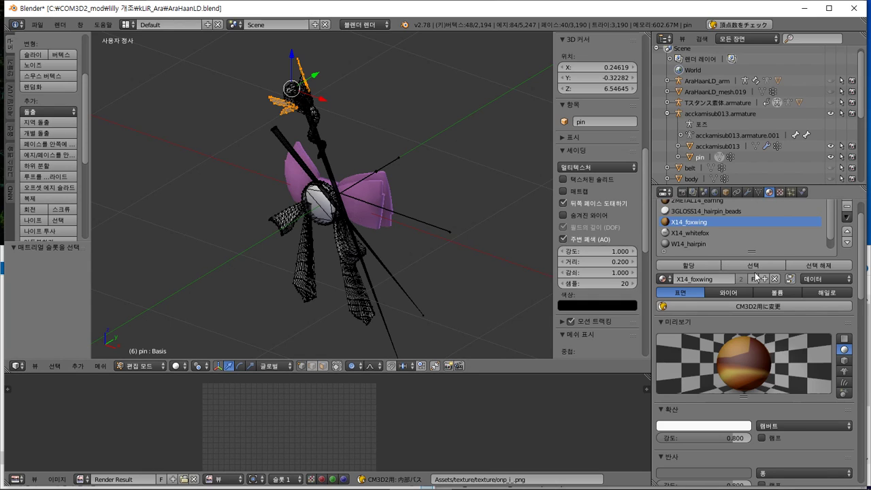
pyautogui.click(780, 193)
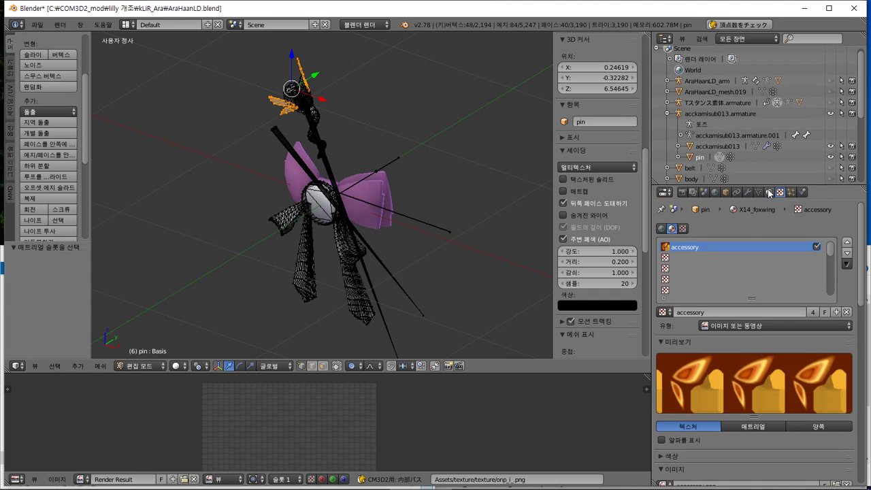
pyautogui.click(769, 192)
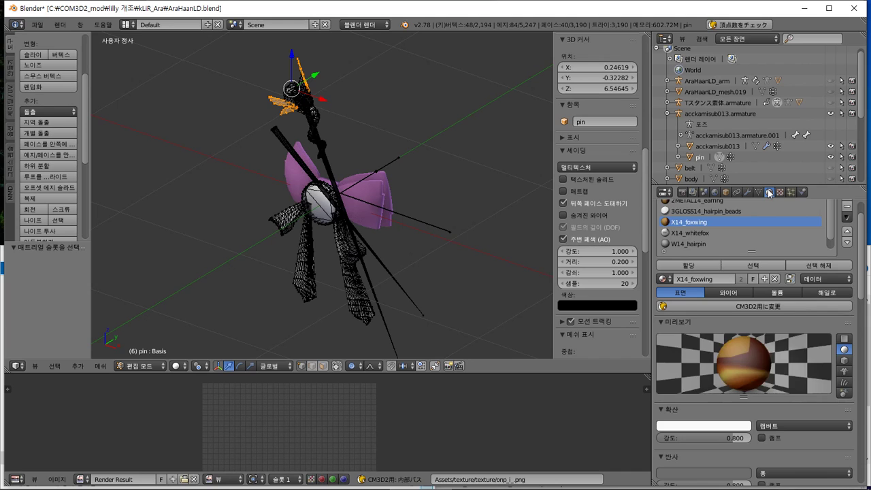
# - Copy accessory.png from the kLiR_Ara(LD)1.04 folder into the kLiR_Ara mod folder
pyautogui.hotkey('alt', 'Tab')
pyautogui.hotkey('alt', 'Tab')
pyautogui.press('Tab')
pyautogui.press('Tab')
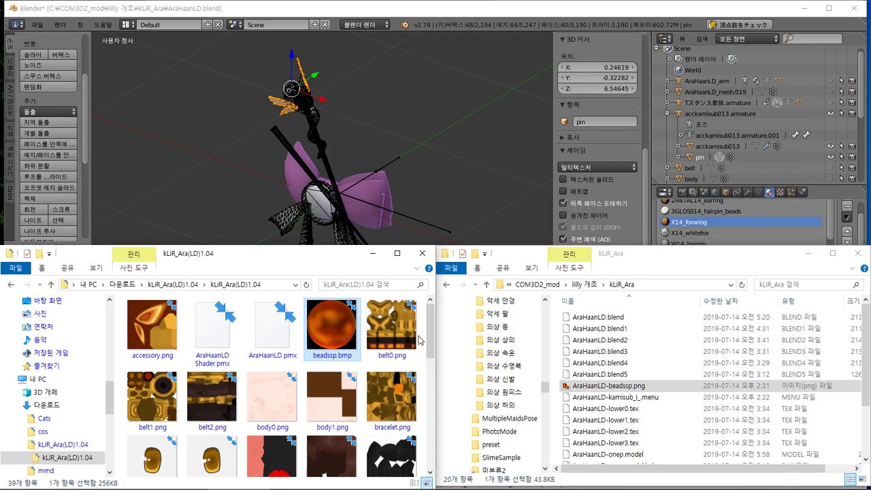
pyautogui.click(170, 331)
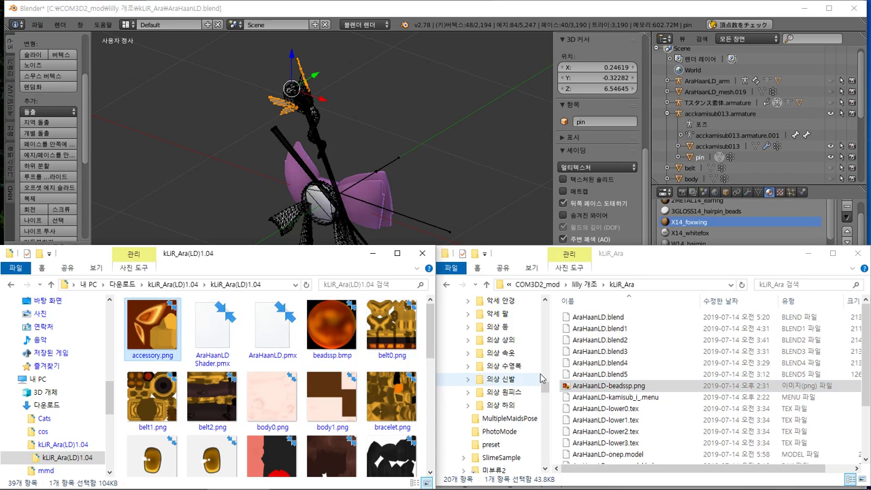
pyautogui.click(700, 366)
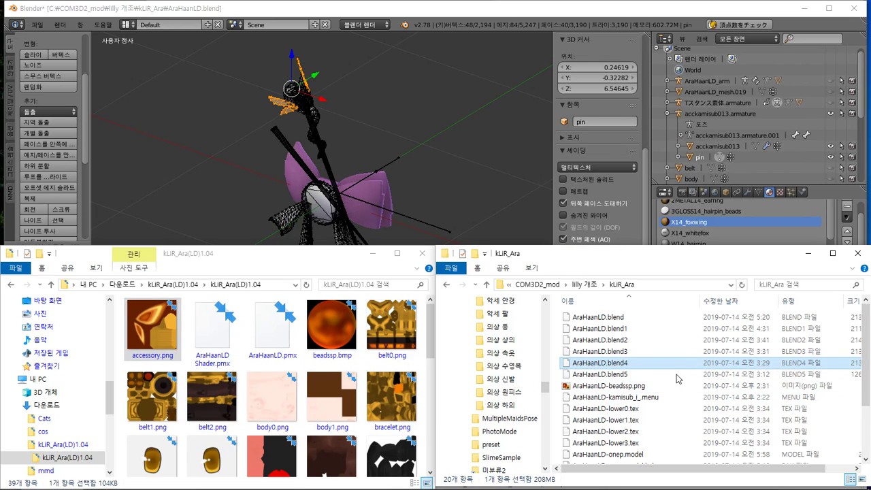
pyautogui.hotkey('ctrl', 'v')
# - Rename accessory.png in the kLiR_Ara folder as AraHaanLD-accessory.png and copy the new name without its extension
pyautogui.click(608, 397)
pyautogui.press('F2')
pyautogui.moveTo(608, 397); pyautogui.dragTo(450, 394)
pyautogui.hotkey('ctrl', 'c')
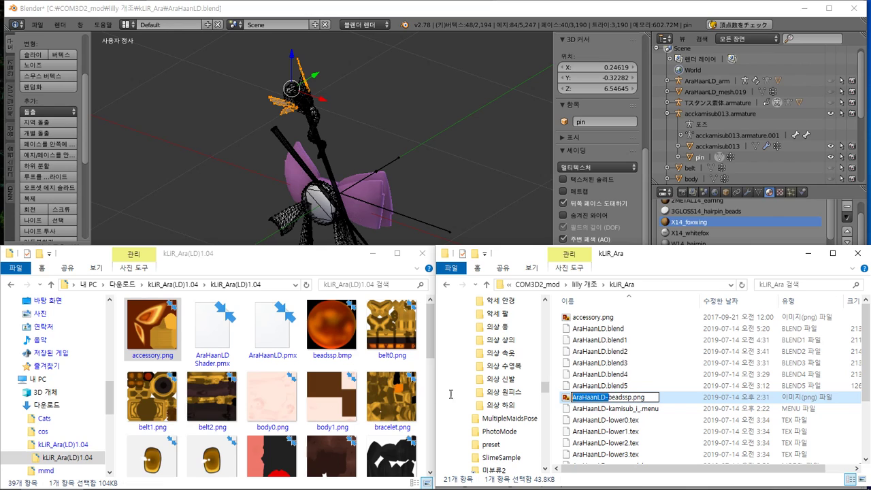
pyautogui.click(621, 319)
pyautogui.press('F2')
pyautogui.press('Home')
pyautogui.hotkey('ctrl', 'v')
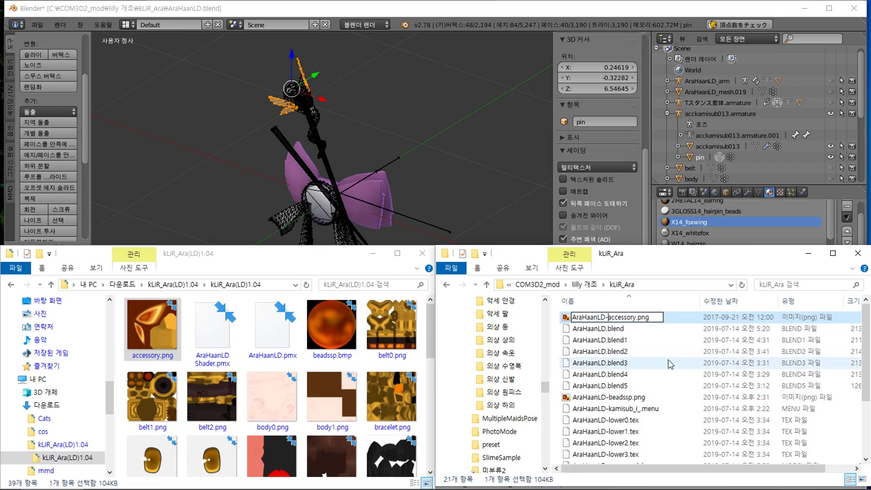
pyautogui.press('Return')
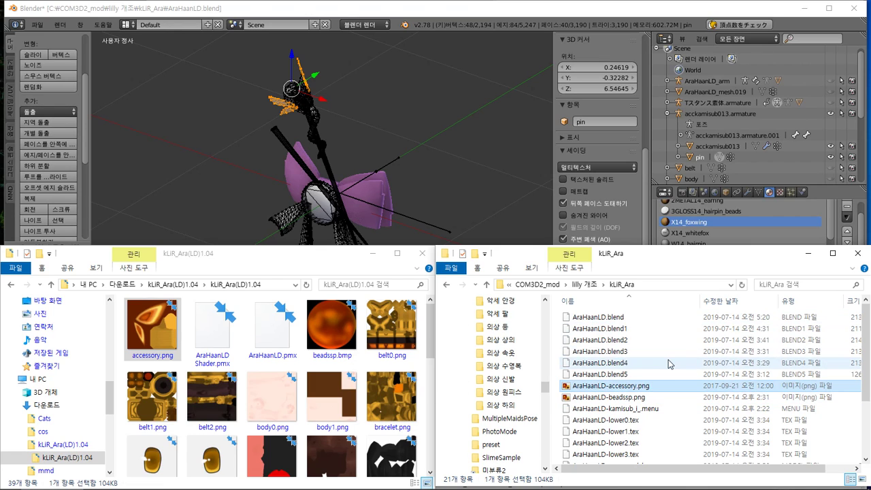
pyautogui.press('F2')
pyautogui.hotkey('ctrl', 'c')
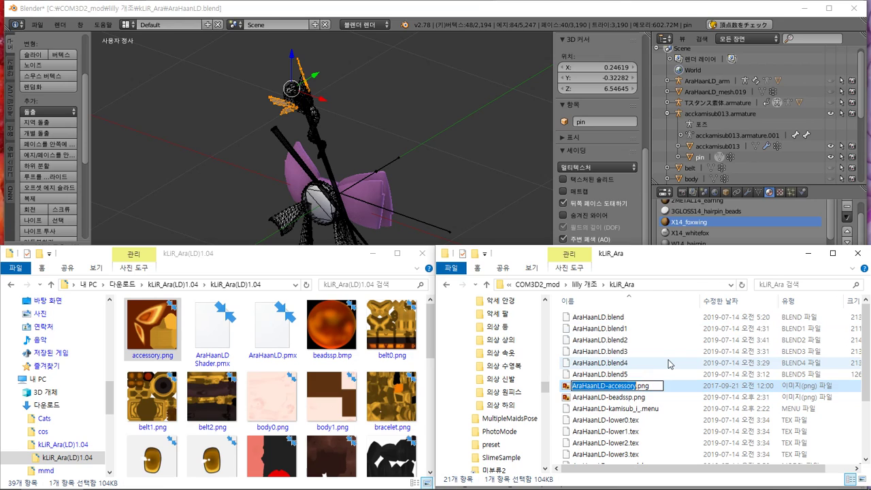
# - Switch to Blender and convert the X14_foxwing material to a CM3D2 material of type トゥーン
pyautogui.click(614, 19)
pyautogui.scroll(2, 761, 342)
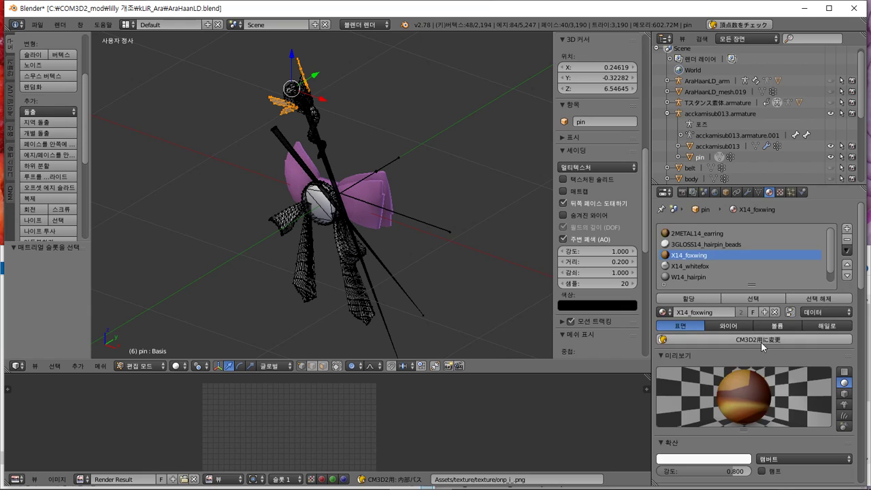
pyautogui.click(755, 341)
pyautogui.click(779, 408)
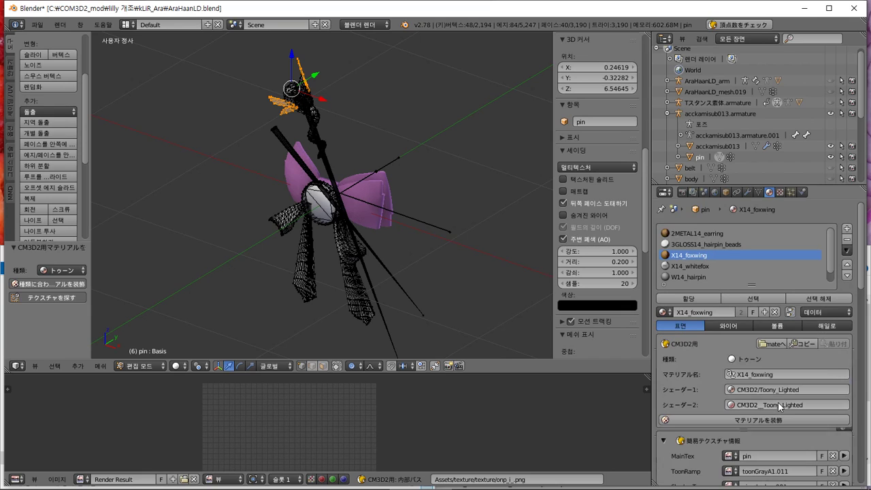
# - Set the MainTex and ShadowTex images of the X14_foxwing material to AraHaanLD-accessory
pyautogui.scroll(-2, 779, 406)
pyautogui.click(762, 411)
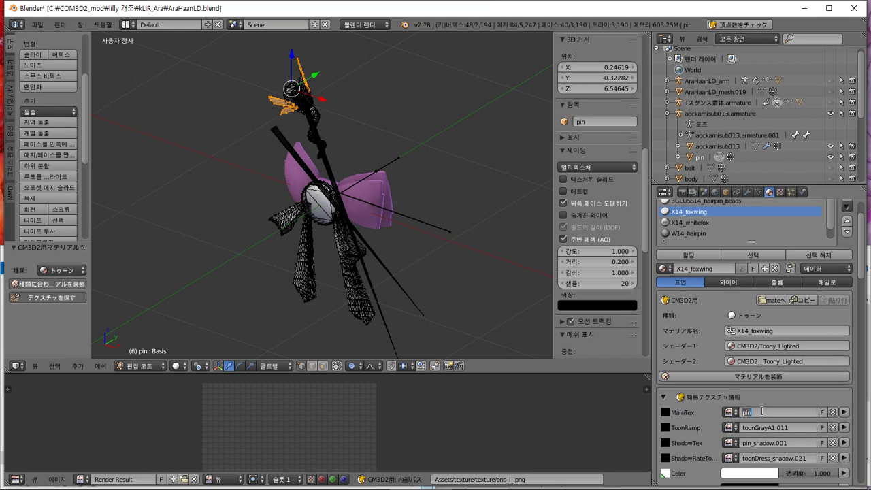
pyautogui.click(728, 443)
pyautogui.click(728, 444)
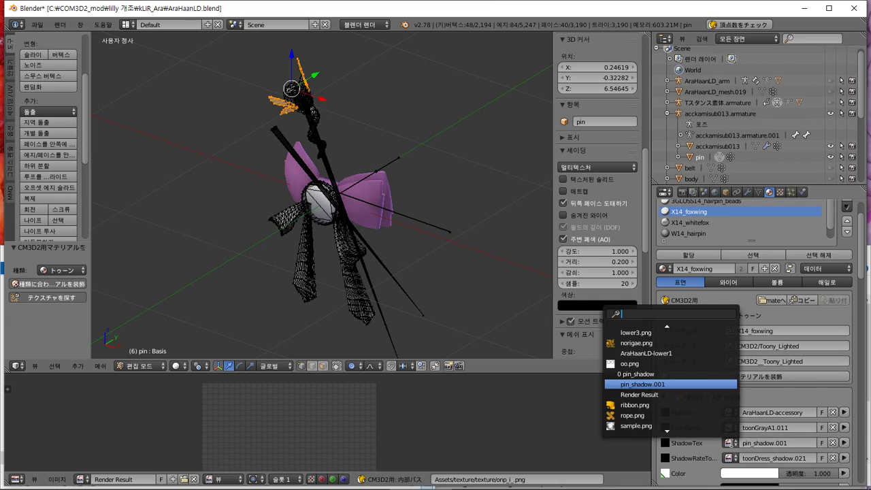
pyautogui.hotkey('ctrl', 'v')
pyautogui.press('Return')
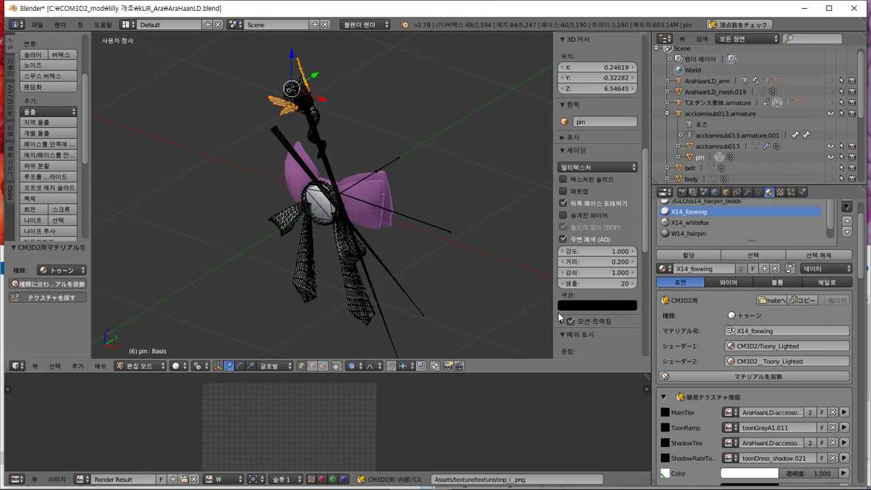
# - Clear the mesh selection and rename the X14_foxwing material as AraHaanLD-accessory
pyautogui.hotkey('alt', 'Tab')
pyautogui.hotkey('alt', 'Tab')
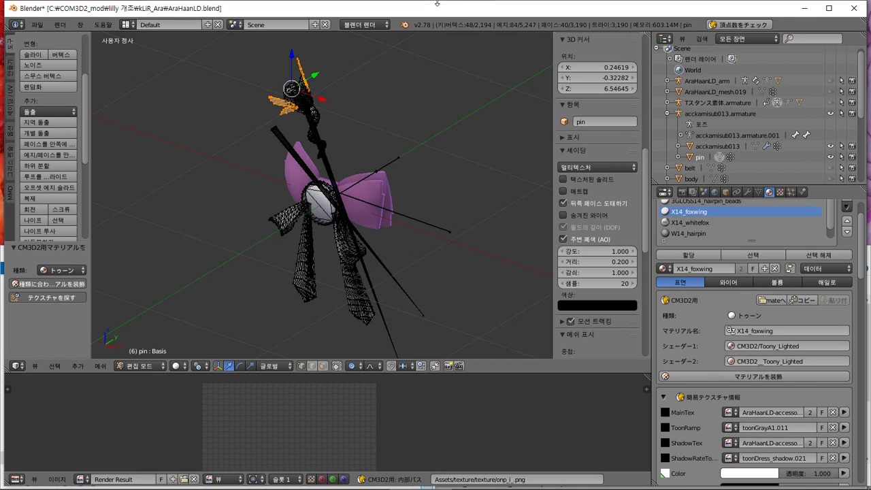
pyautogui.press('a')
pyautogui.click(697, 222)
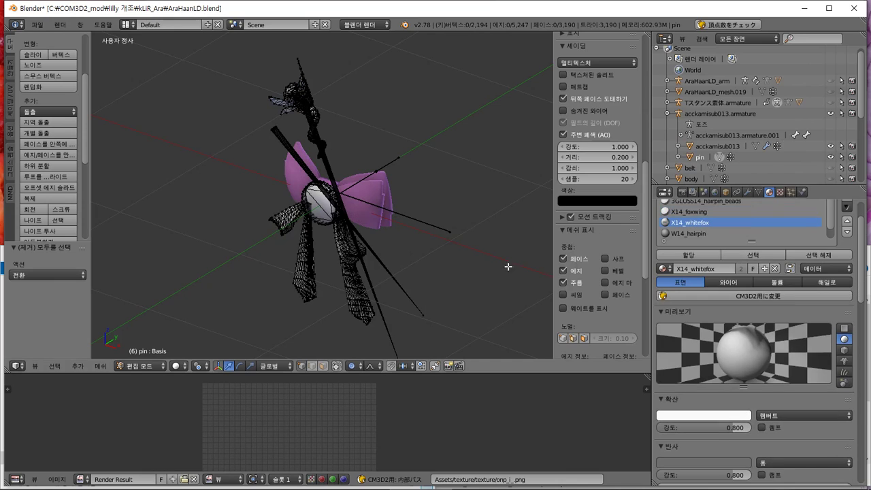
pyautogui.scroll(2, 857, 249)
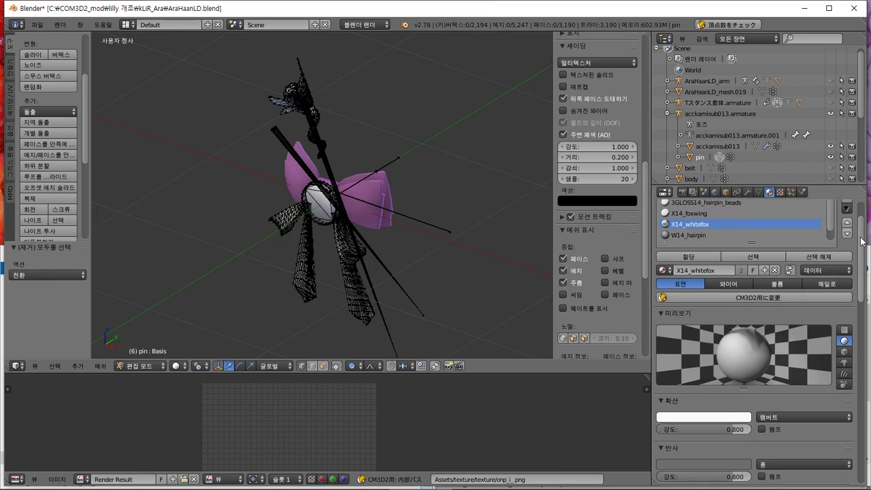
pyautogui.doubleClick(728, 256)
pyautogui.write('AraHaanLD-accessor')
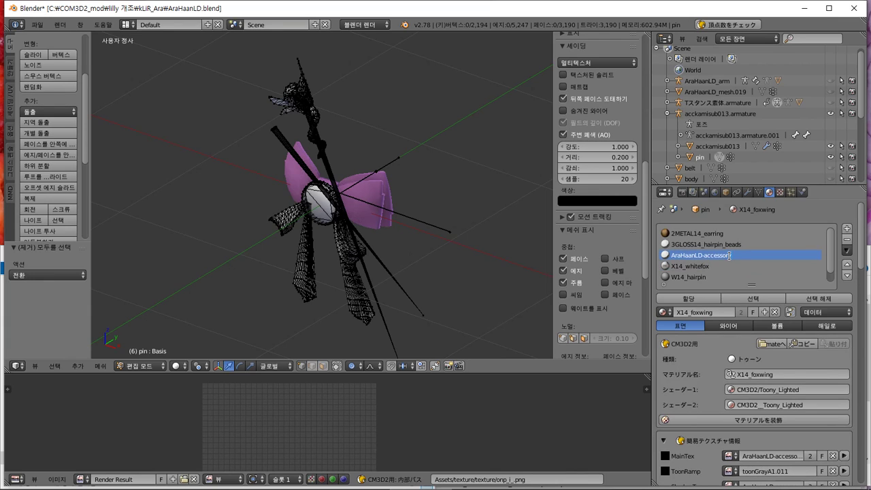
pyautogui.press('Return')
# - Rename the 3GLOSS14_hairpin_beads material as AraHaanLD-beadssp, copying the name from its MainTex image
pyautogui.click(712, 247)
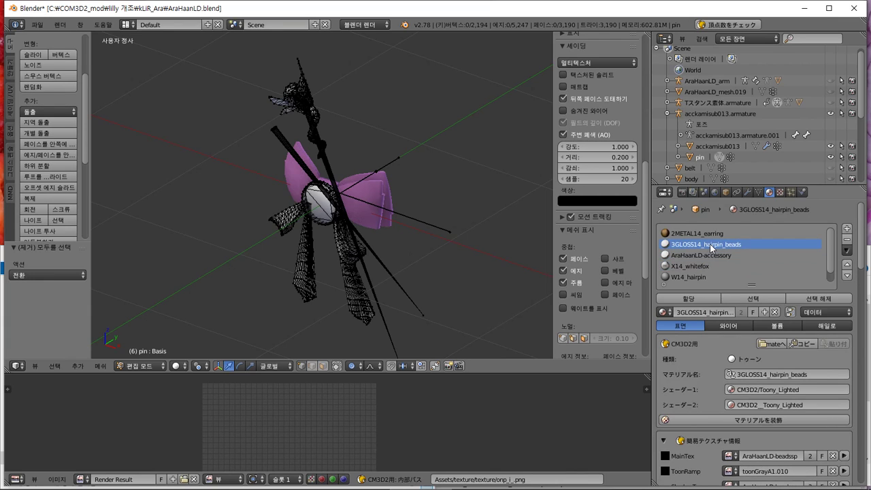
pyautogui.click(776, 456)
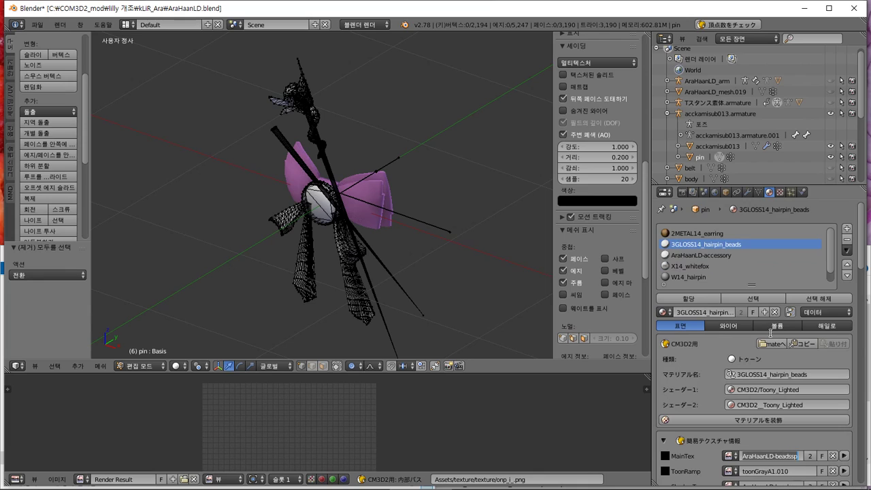
pyautogui.hotkey('ctrl', 'c')
pyautogui.press('Return')
pyautogui.doubleClick(723, 245)
pyautogui.hotkey('ctrl', 'v')
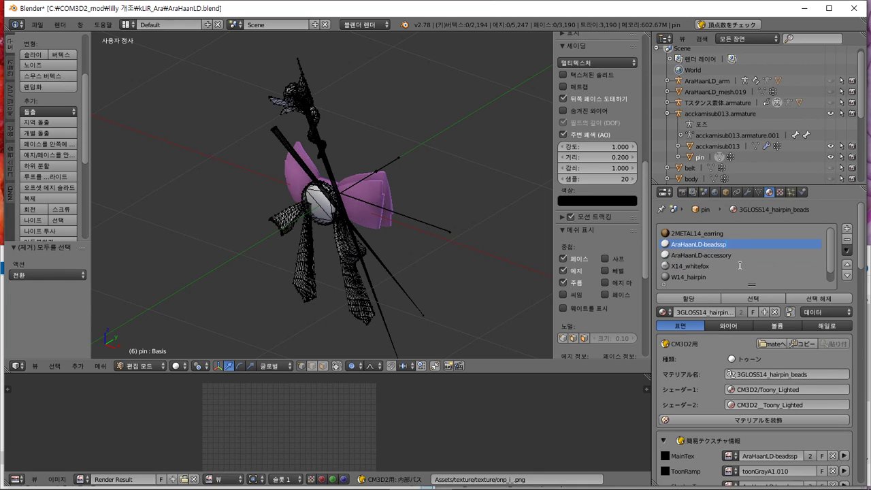
pyautogui.press('Return')
# - Check which pin faces use the 2METAL14_earring material, leave edit mode and remove that material slot
pyautogui.click(716, 234)
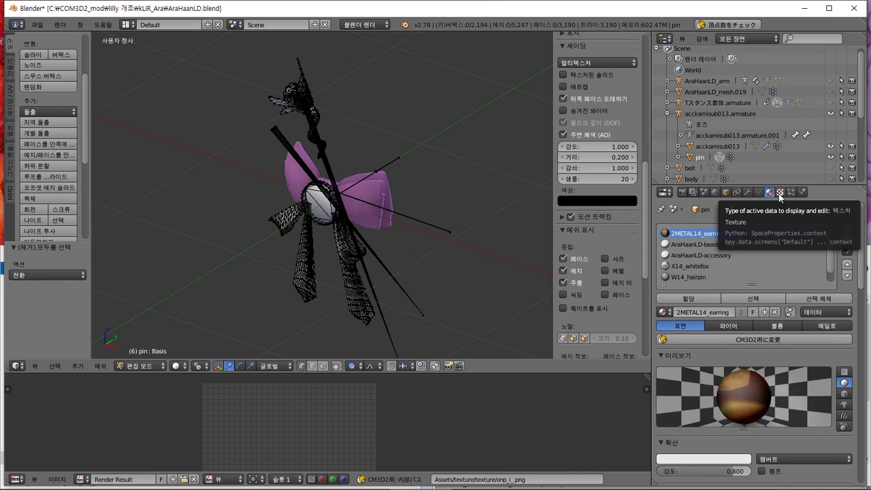
pyautogui.click(753, 298)
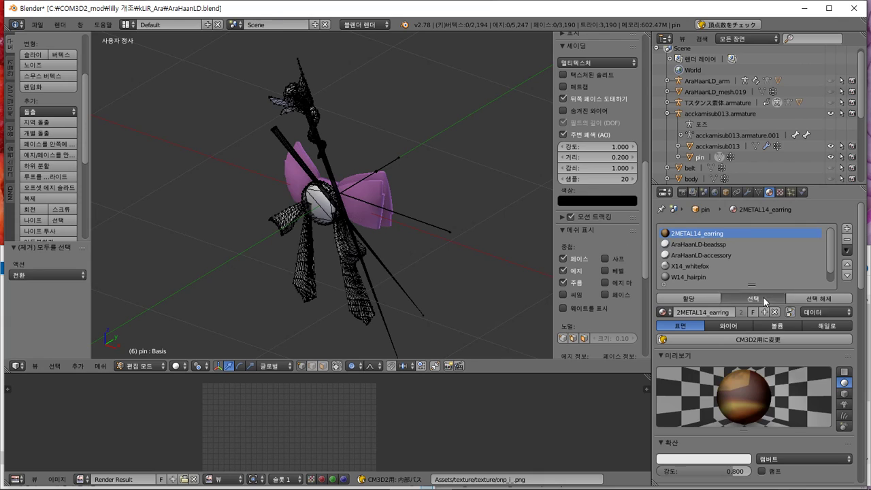
pyautogui.moveTo(409, 261); pyautogui.dragTo(422, 248, button='middle')
pyautogui.press('Tab')
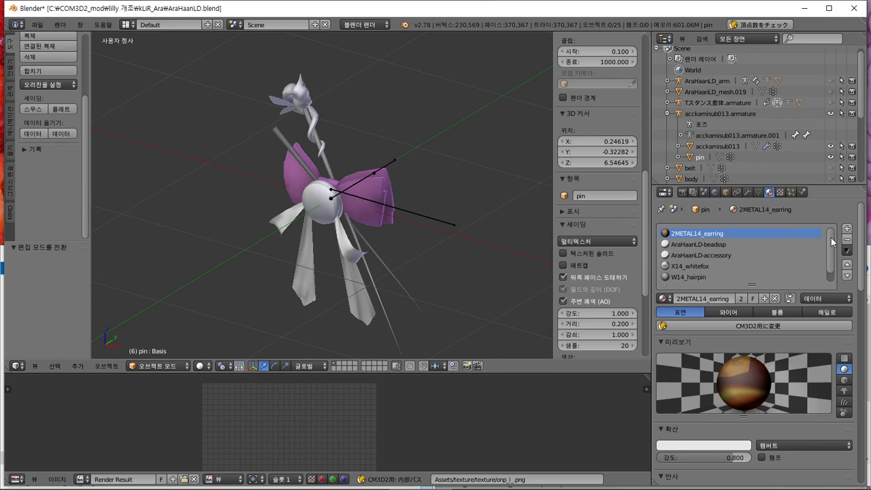
pyautogui.click(847, 239)
# - Return to edit mode and select the pin mesh faces assigned to the X14_whitefox material
pyautogui.click(681, 256)
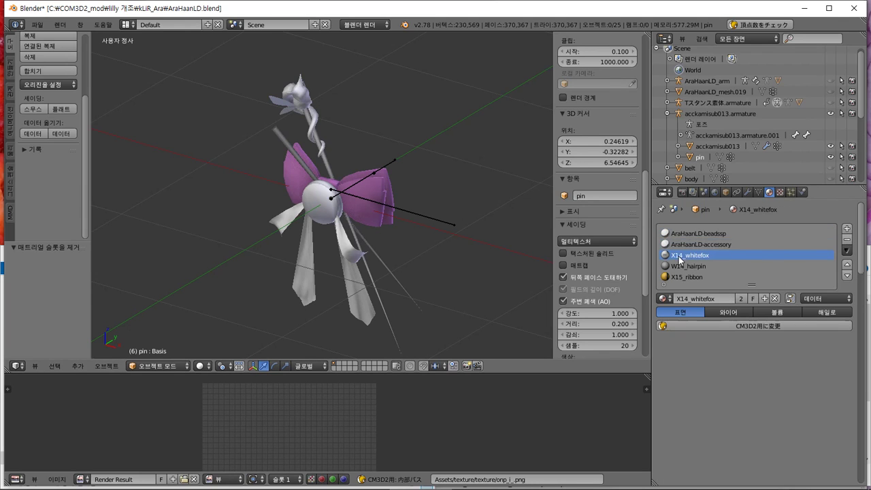
pyautogui.press('Tab')
pyautogui.click(771, 297)
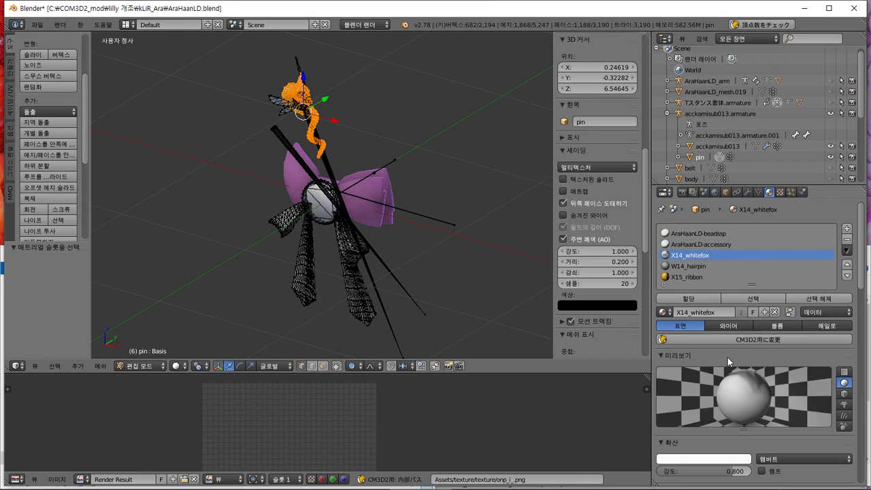
# - Switch to the file explorer and copy whitefox.png from the kLiR_Ara(LD)1.04 folder into the kLiR_Ara folder
pyautogui.hotkey('alt', 'Tab')
pyautogui.hotkey('alt', 'Tab')
pyautogui.press('Tab')
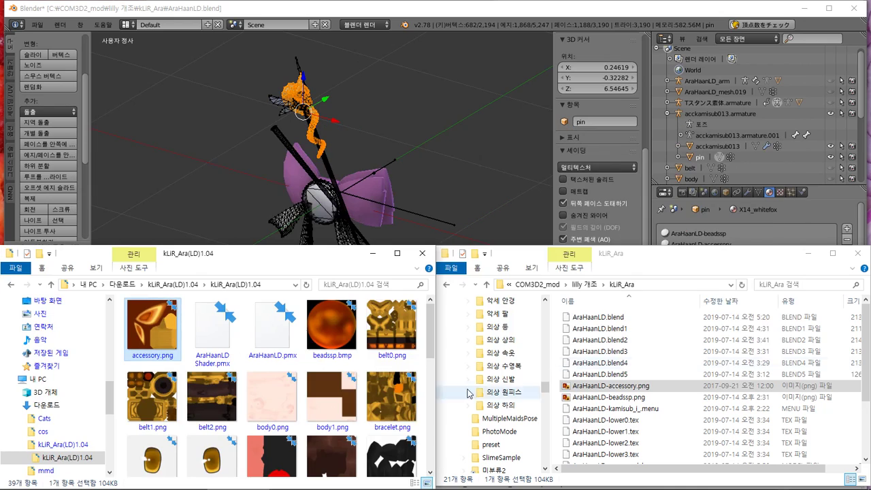
pyautogui.scroll(-5, 341, 394)
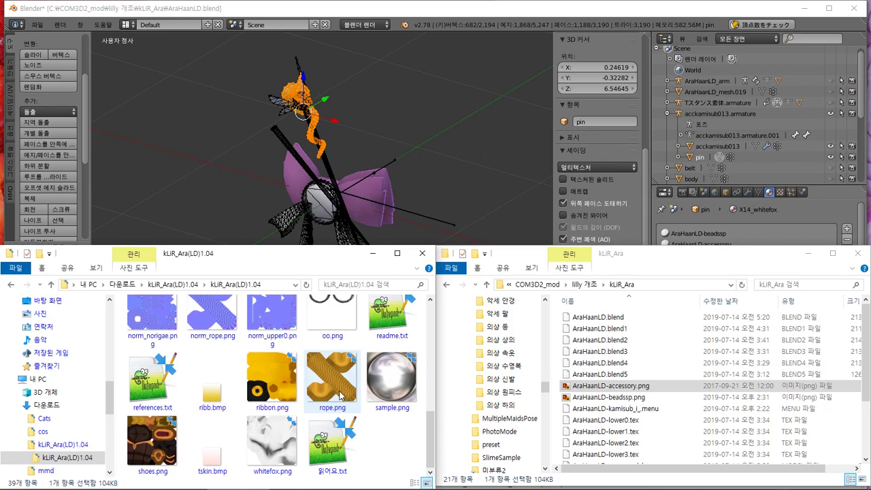
pyautogui.click(290, 442)
pyautogui.click(662, 357)
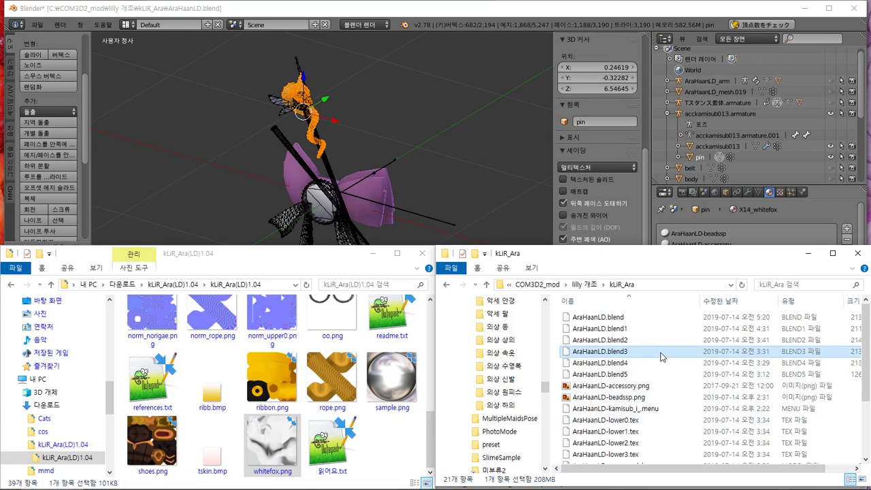
pyautogui.hotkey('ctrl', 'v')
pyautogui.scroll(1, 612, 404)
pyautogui.scroll(-1, 612, 403)
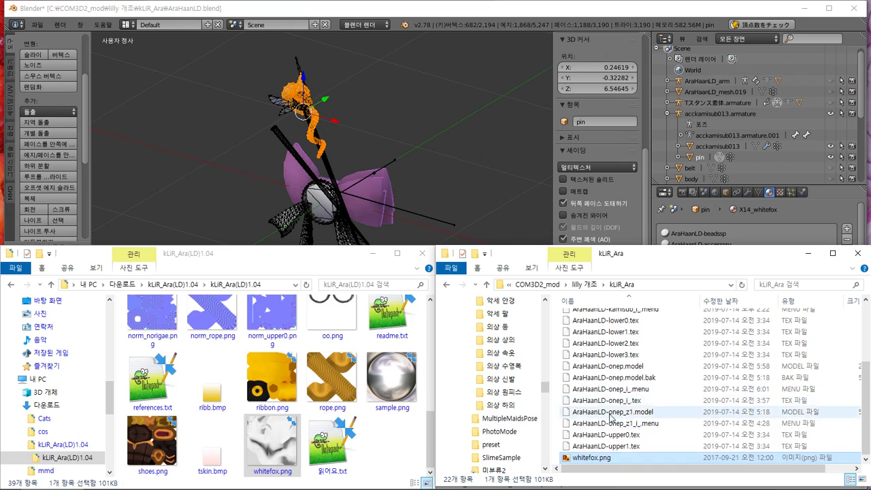
# - Rename whitefox.png in the kLiR_Ara folder as AraHaanLD-whitefox.png and copy the new name without its extension
pyautogui.click(606, 446)
pyautogui.click(605, 446)
pyautogui.moveTo(608, 446); pyautogui.dragTo(524, 449)
pyautogui.hotkey('ctrl', 'c')
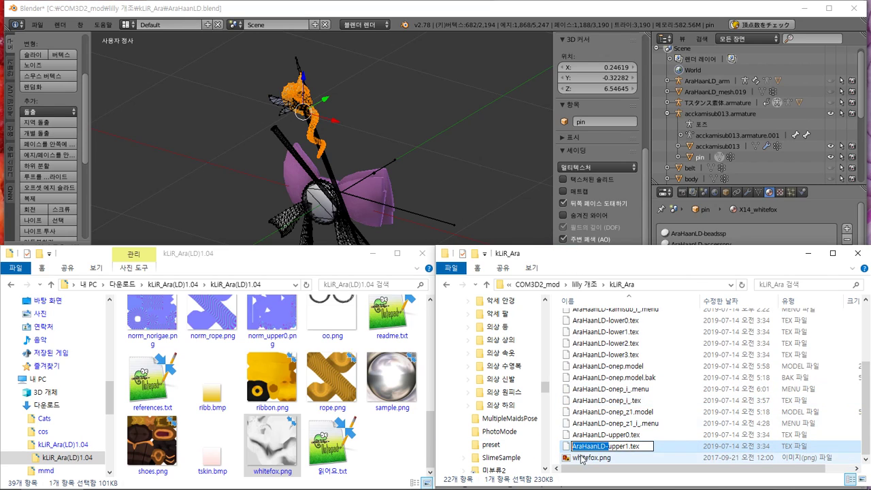
pyautogui.click(582, 457)
pyautogui.click(582, 458)
pyautogui.press('Home')
pyautogui.hotkey('ctrl', 'v')
pyautogui.press('Return')
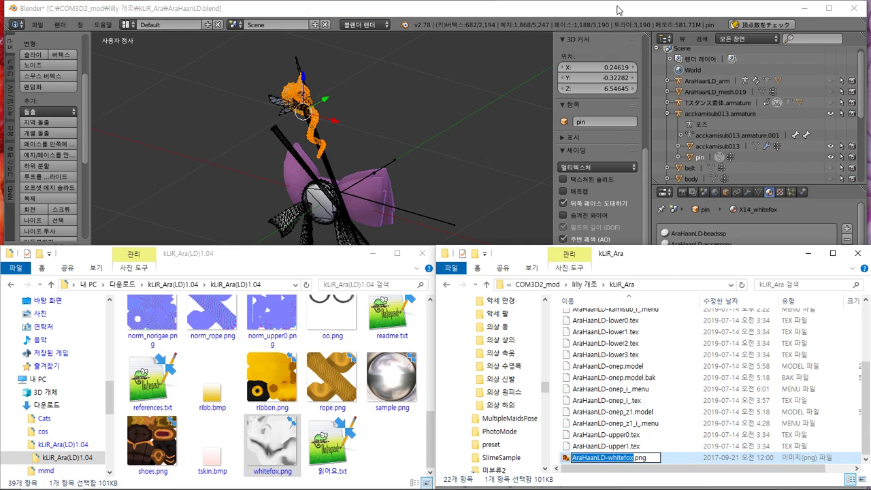
# - Switch to Blender, check the X14_whitefox material's texture and convert the material to a CM3D2 material of type トゥーン
pyautogui.hotkey('alt', 'Tab')
pyautogui.click(733, 342)
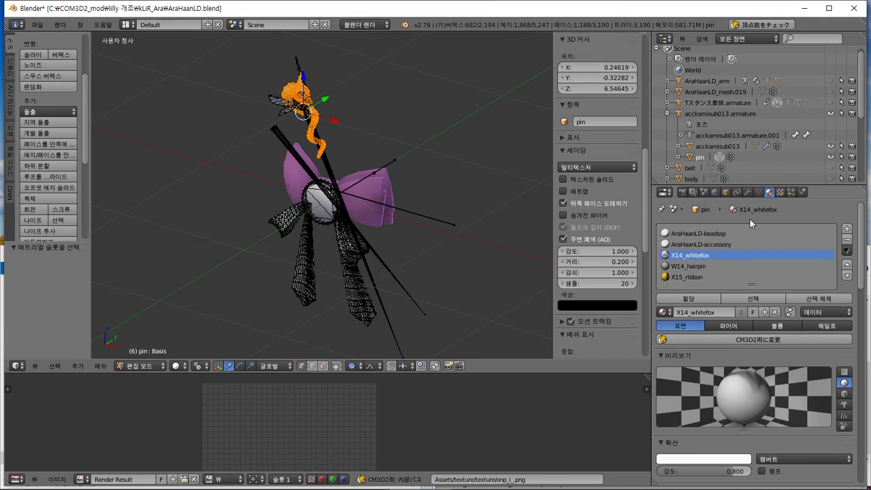
pyautogui.click(781, 193)
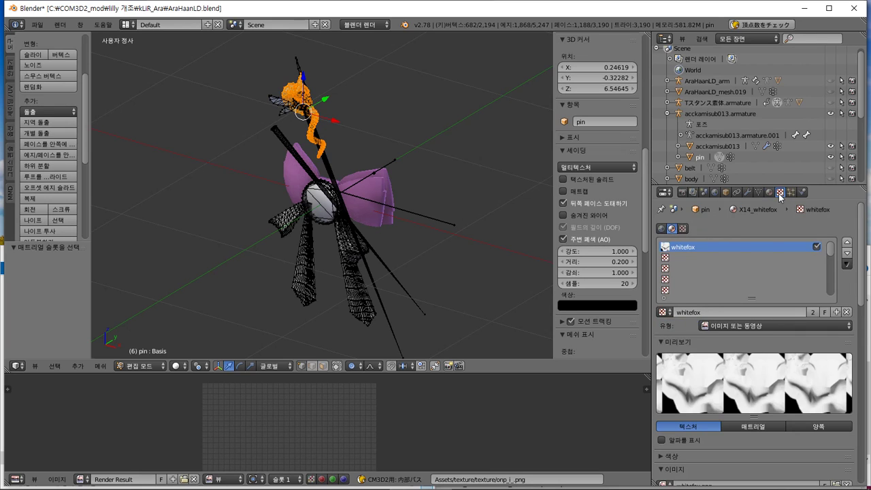
pyautogui.click(769, 193)
pyautogui.click(724, 341)
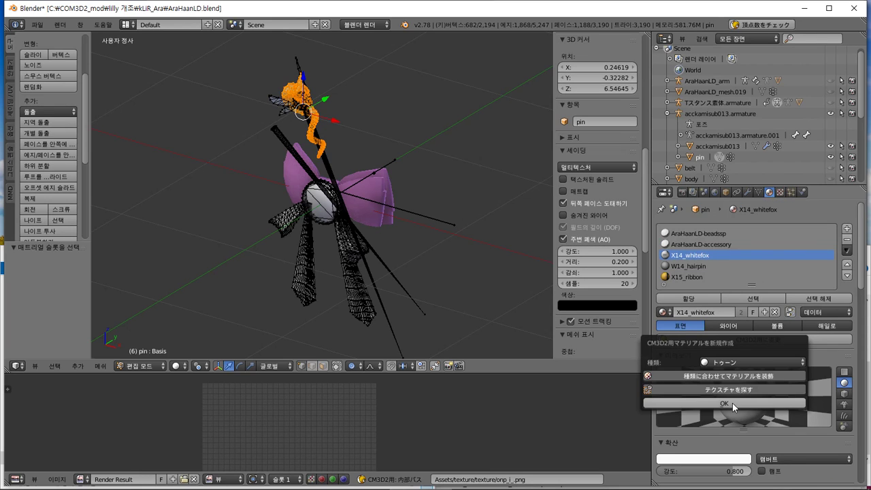
pyautogui.click(733, 403)
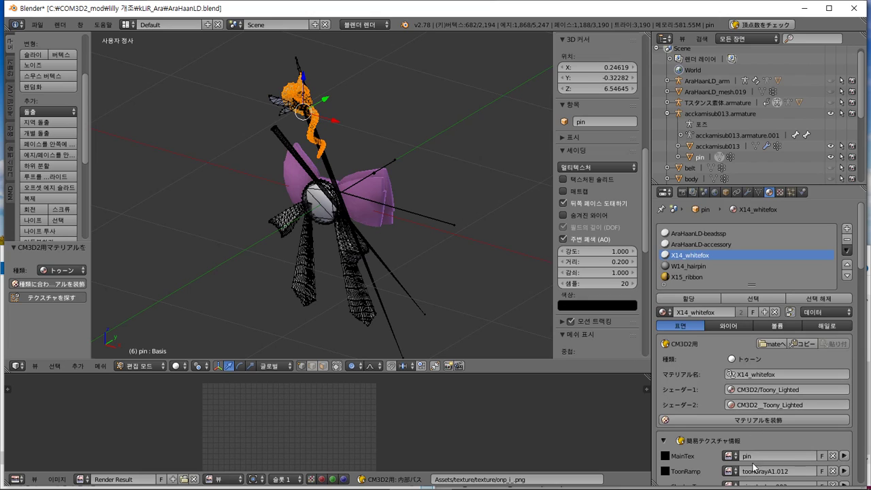
# - Set the MainTex and ShadowTex images of the X14_whitefox material to AraHaanLD-whitefox
pyautogui.click(754, 455)
pyautogui.click(743, 431)
pyautogui.scroll(-1, 744, 432)
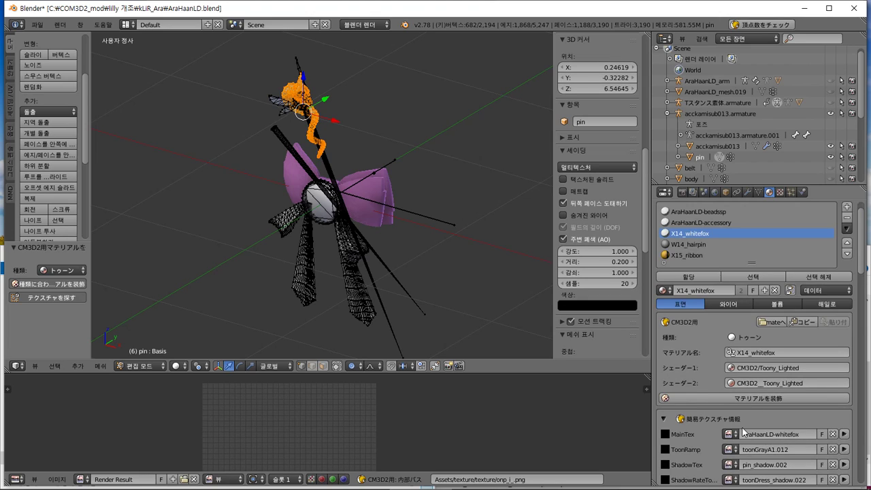
pyautogui.click(730, 466)
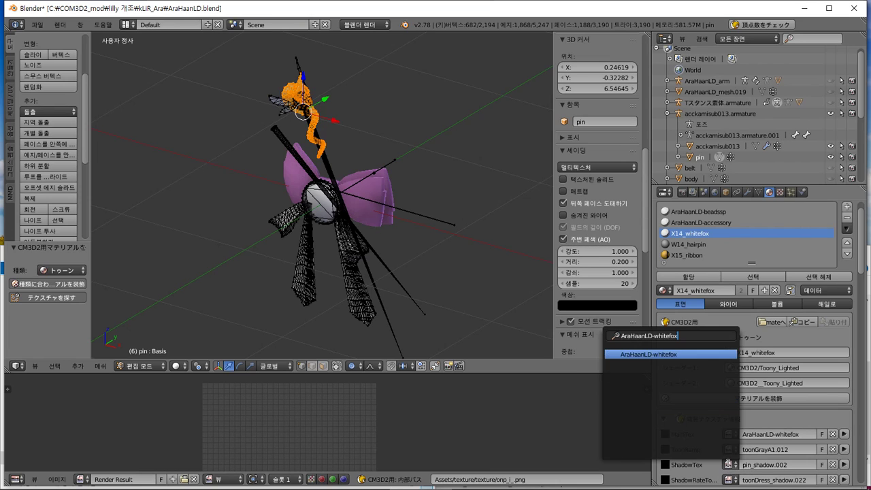
pyautogui.click(731, 466)
# - Rename the X14_whitefox material as AraHaanLD-whitefox
pyautogui.doubleClick(687, 234)
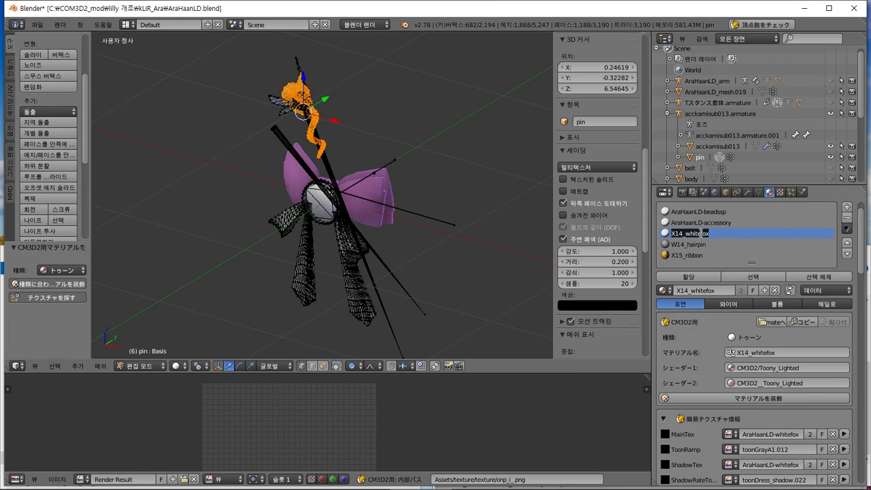
pyautogui.hotkey('ctrl', 'v')
pyautogui.press('Return')
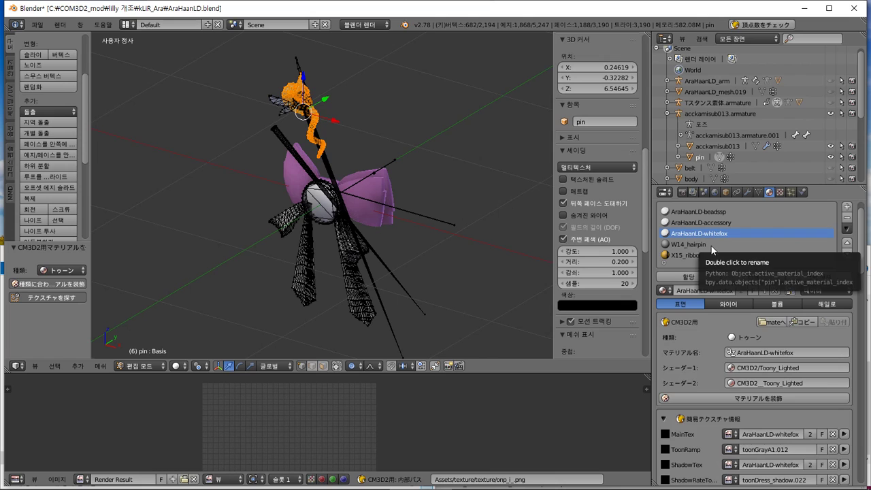
# - Clear the mesh selection and select the faces assigned to the W14_hairpin material
pyautogui.click(711, 246)
pyautogui.press('a')
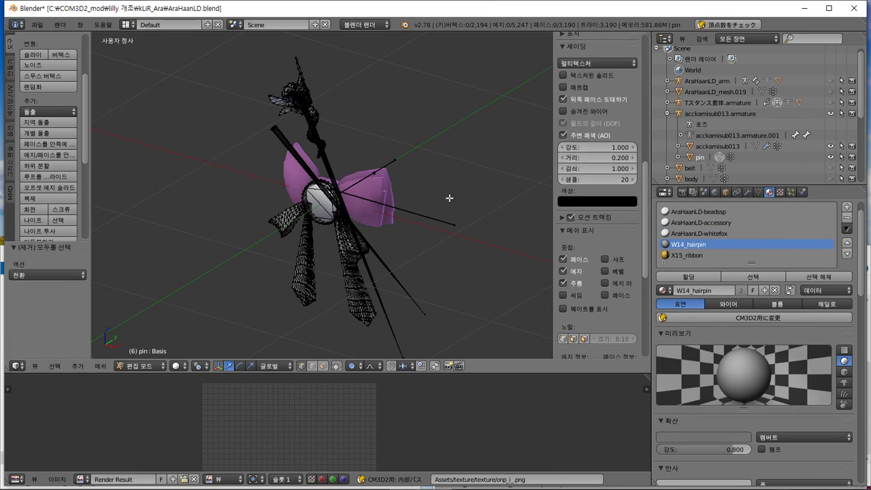
pyautogui.click(753, 277)
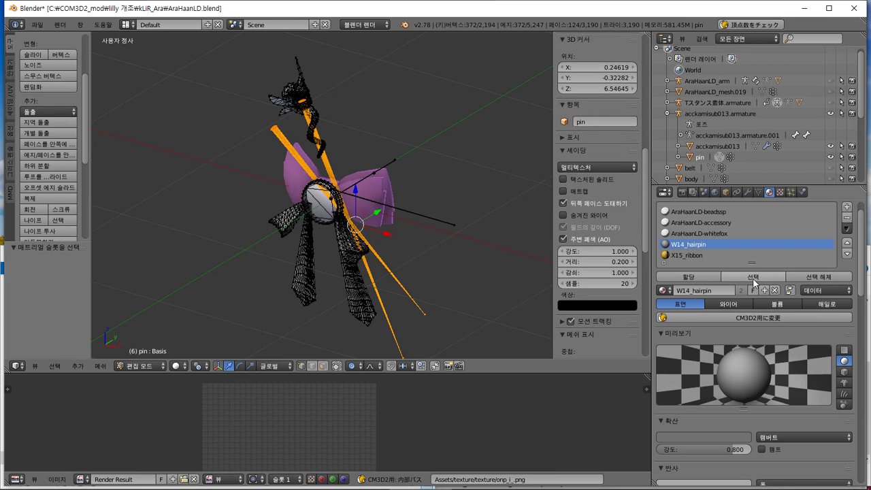
# - Examine the texture slots and the diffuse, specular and transparency settings of the W14_hairpin material
pyautogui.click(778, 193)
pyautogui.click(771, 193)
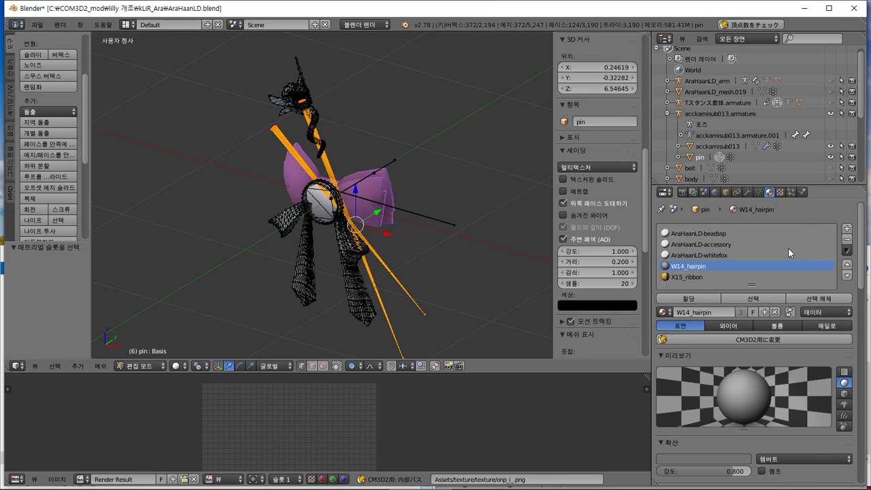
pyautogui.scroll(-10, 810, 353)
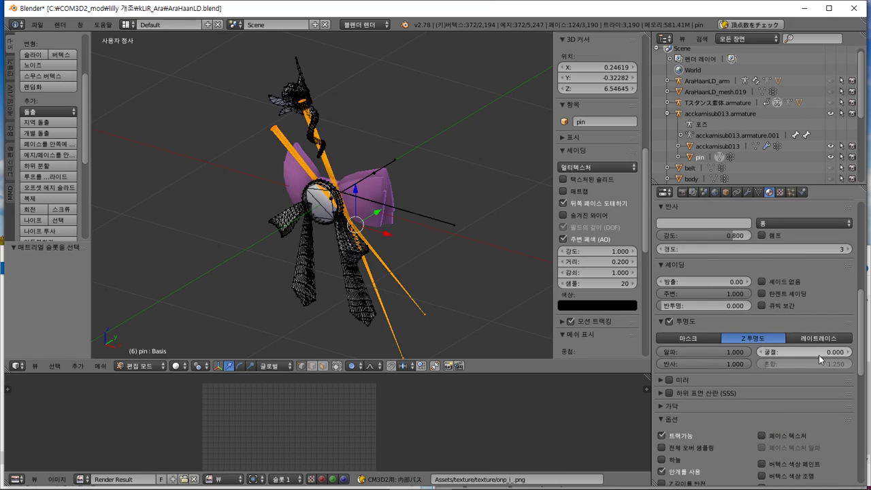
pyautogui.scroll(5, 818, 354)
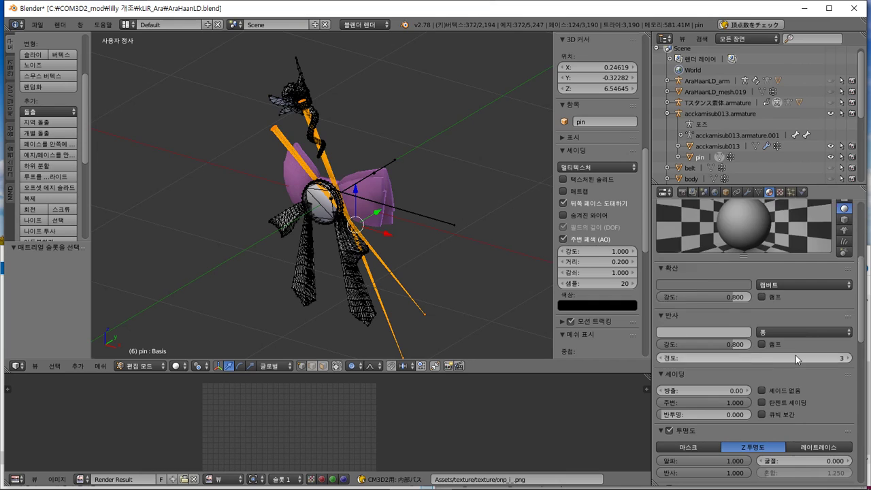
pyautogui.scroll(1, 796, 355)
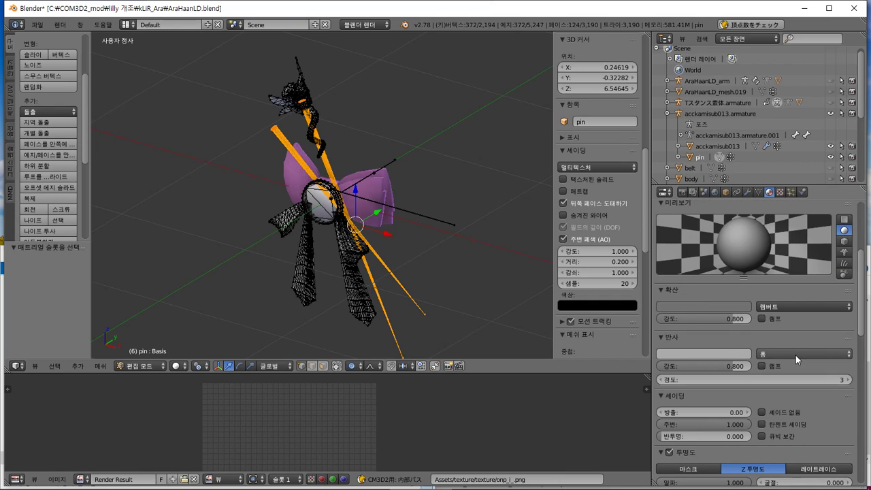
pyautogui.scroll(7, 795, 355)
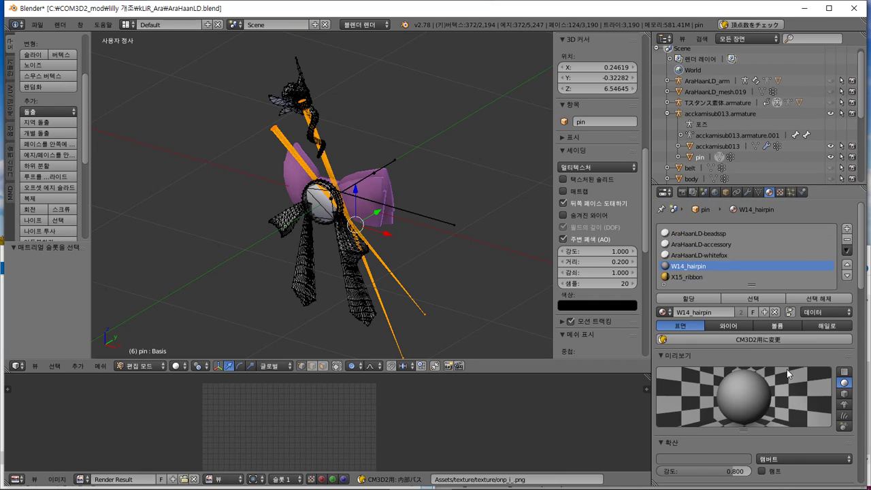
pyautogui.click(764, 338)
pyautogui.click(787, 361)
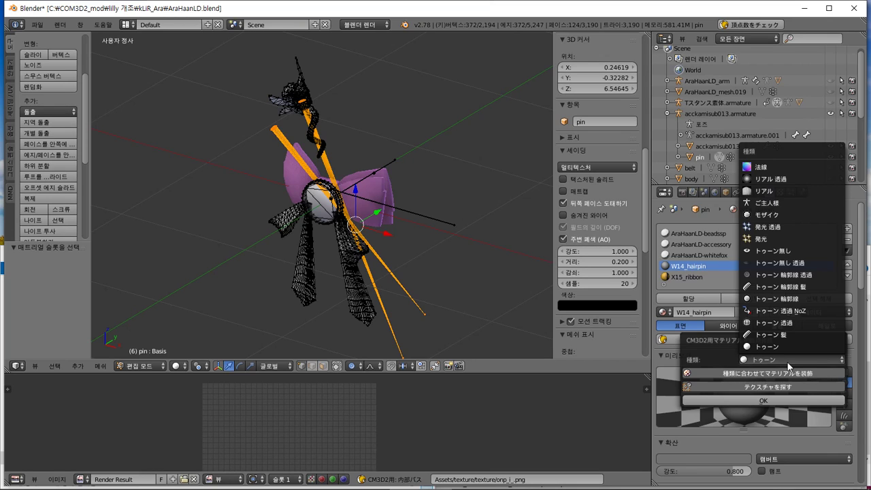
pyautogui.click(788, 362)
# - Examine the option and MMD Material settings of the W14_hairpin material
pyautogui.scroll(-10, 795, 445)
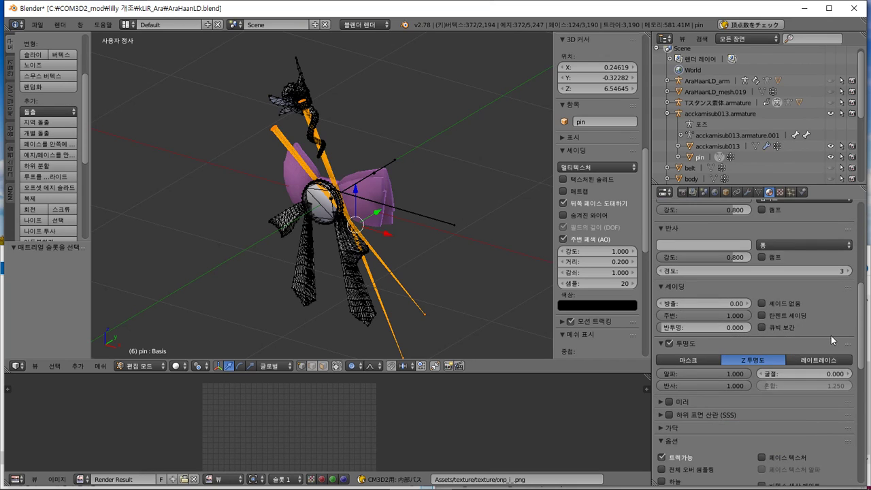
pyautogui.scroll(-9, 868, 390)
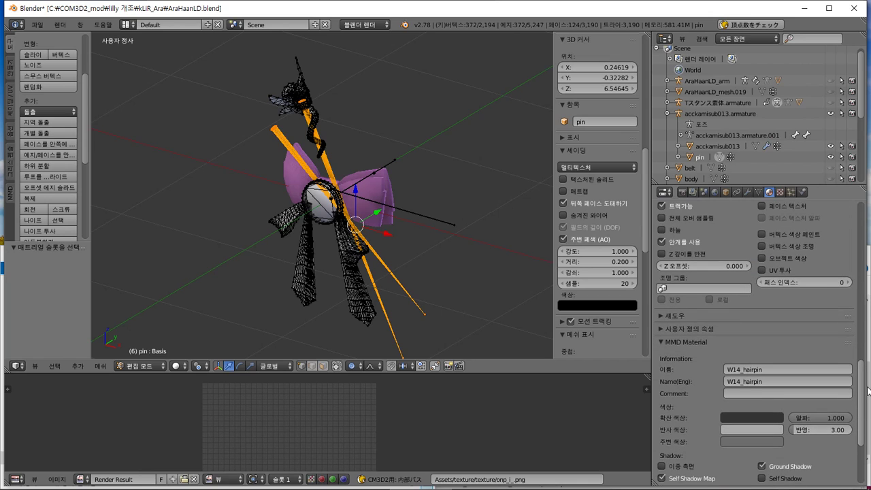
pyautogui.scroll(-6, 868, 390)
pyautogui.moveTo(859, 444); pyautogui.dragTo(867, 350)
# - Look through the kLiR_Ara(LD)1.04 and kLiR_Ara folders in File Explorer, enlarging the kLiR_Ara window, and return to Blender
pyautogui.moveTo(76, 486)
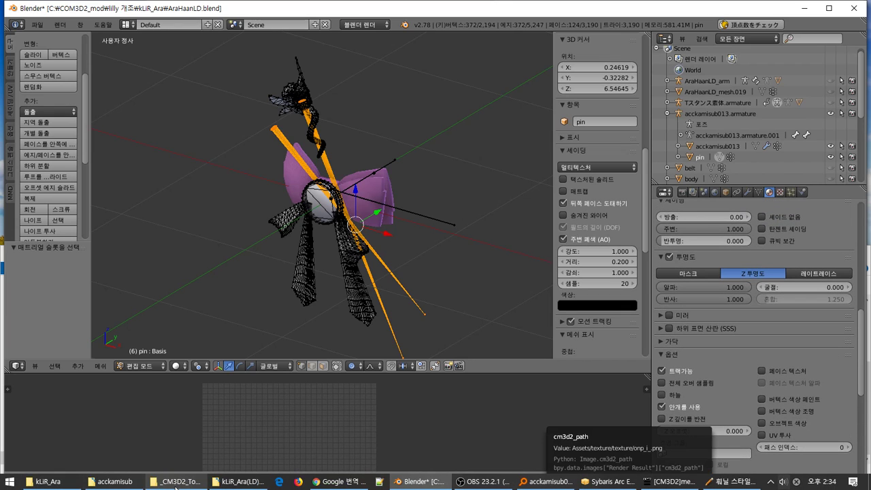
pyautogui.click(237, 481)
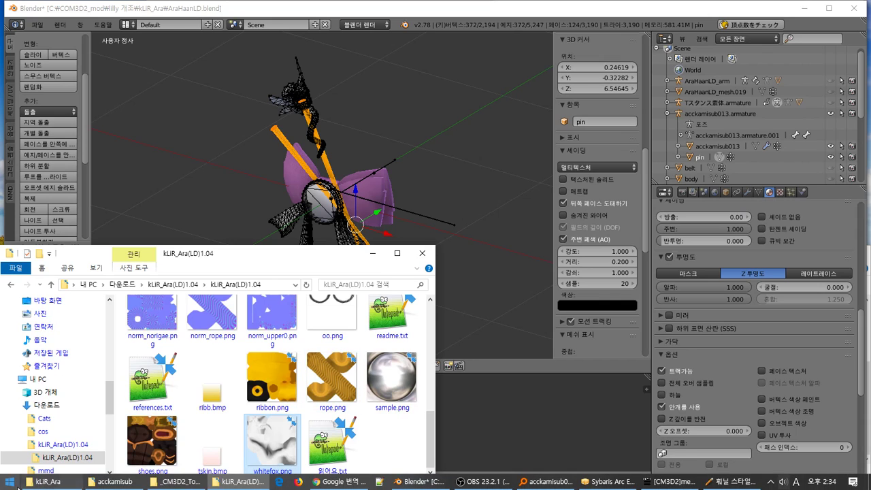
pyautogui.click(52, 482)
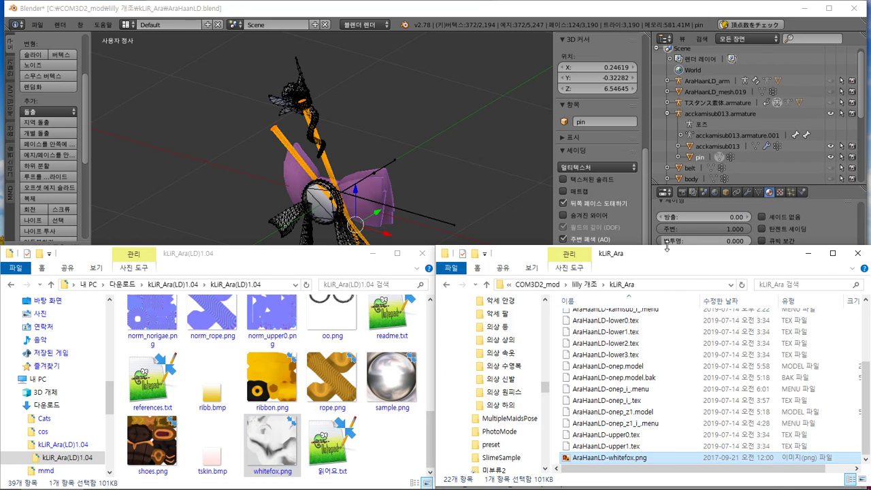
pyautogui.moveTo(667, 246); pyautogui.dragTo(686, 134)
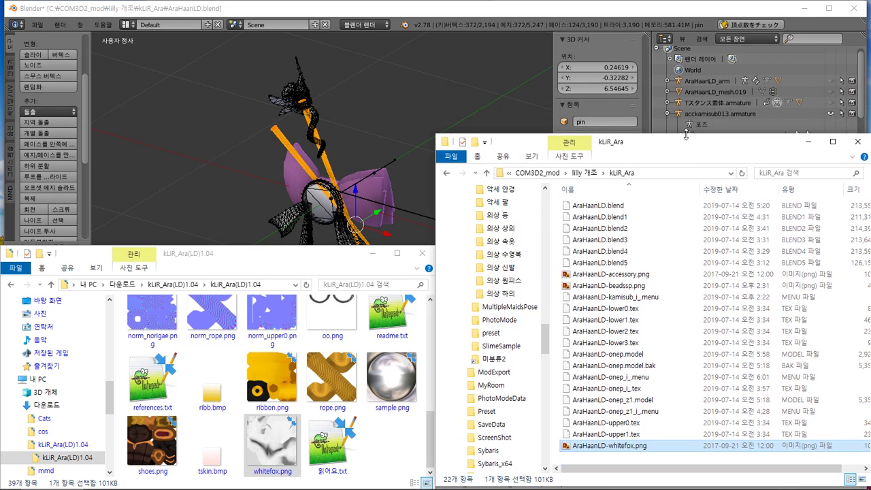
pyautogui.click(552, 11)
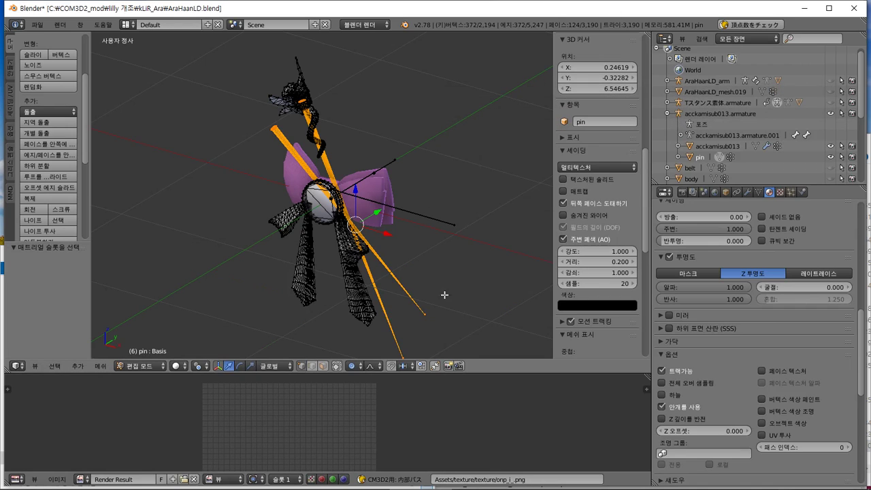
# - Leave mesh editing, select the acckamisub013 armature and copy the CM3D2 bone information from its armature data
pyautogui.press('Tab')
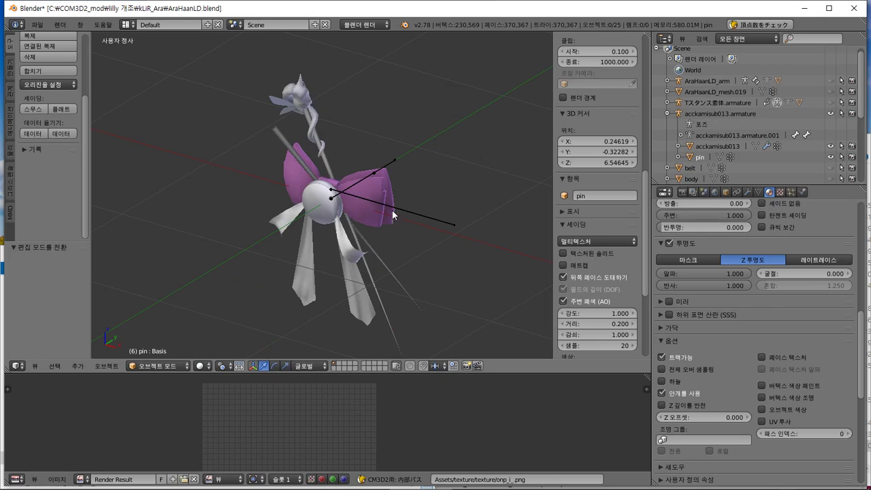
pyautogui.rightClick(401, 209)
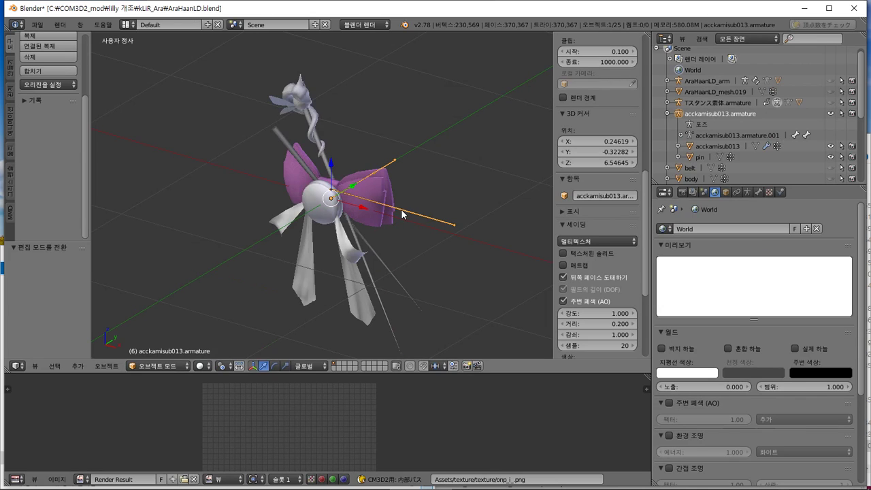
pyautogui.click(727, 193)
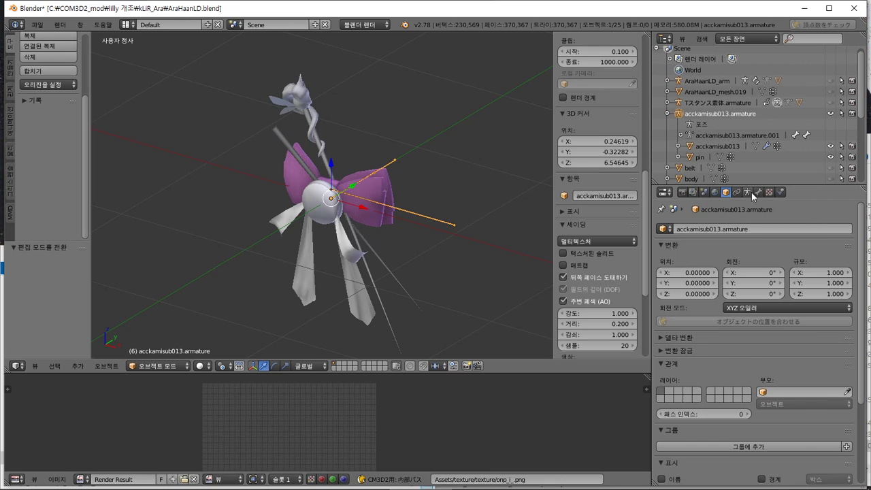
pyautogui.click(748, 192)
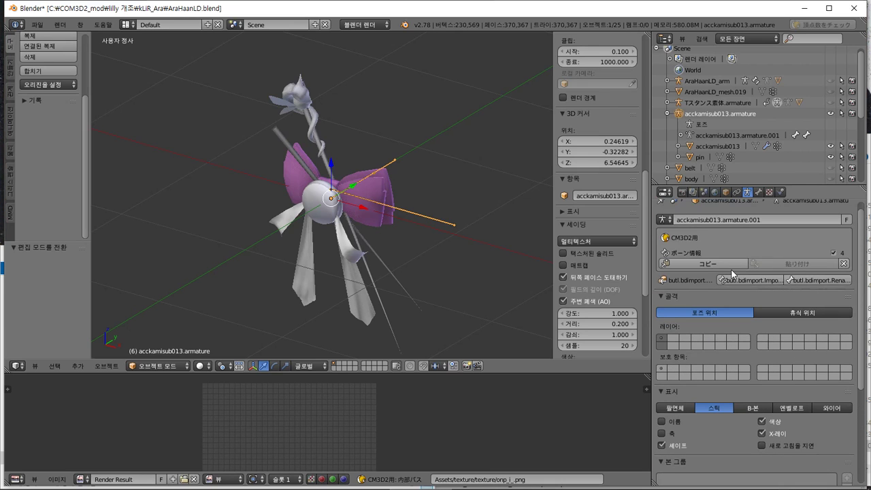
pyautogui.click(730, 263)
# - Paste the copied CM3D2 bone information into the pin object's properties and save the file
pyautogui.rightClick(357, 277)
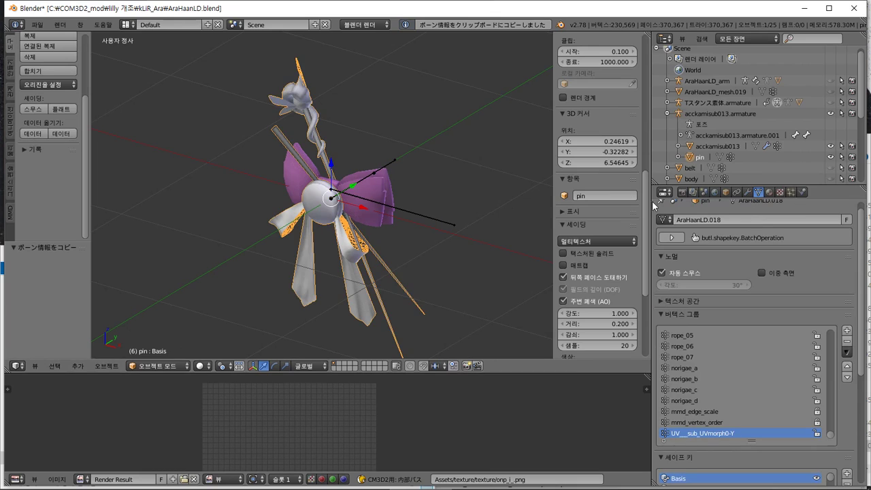
pyautogui.click(725, 193)
pyautogui.click(772, 254)
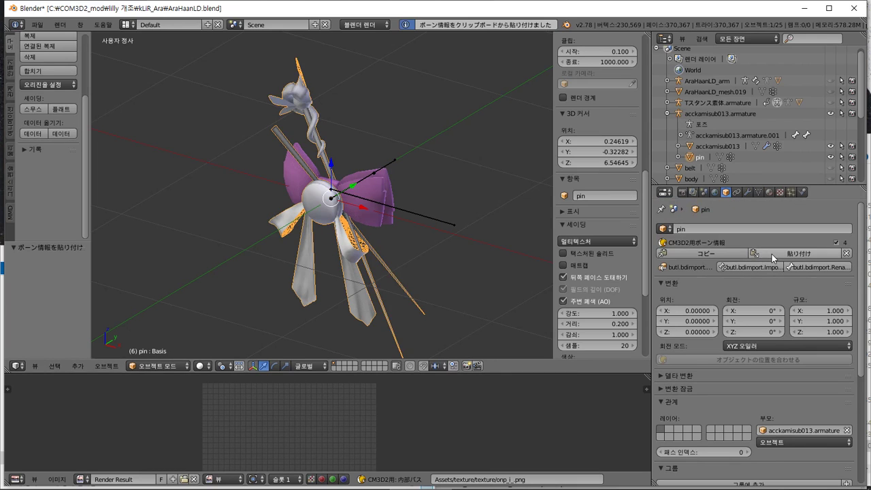
pyautogui.hotkey('ctrl', 's')
# - Inspect the pin accessory in the 3D view and review its material's diffuse, specular and shading settings
pyautogui.click(403, 219)
pyautogui.press('KP_3')
pyautogui.moveTo(376, 237); pyautogui.dragTo(441, 219, button='middle')
pyautogui.scroll(3, 463, 225)
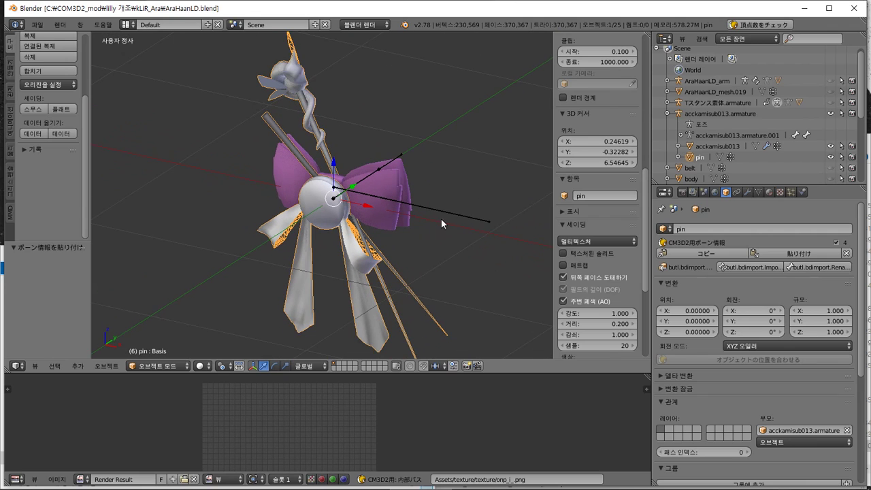
pyautogui.scroll(-4, 382, 218)
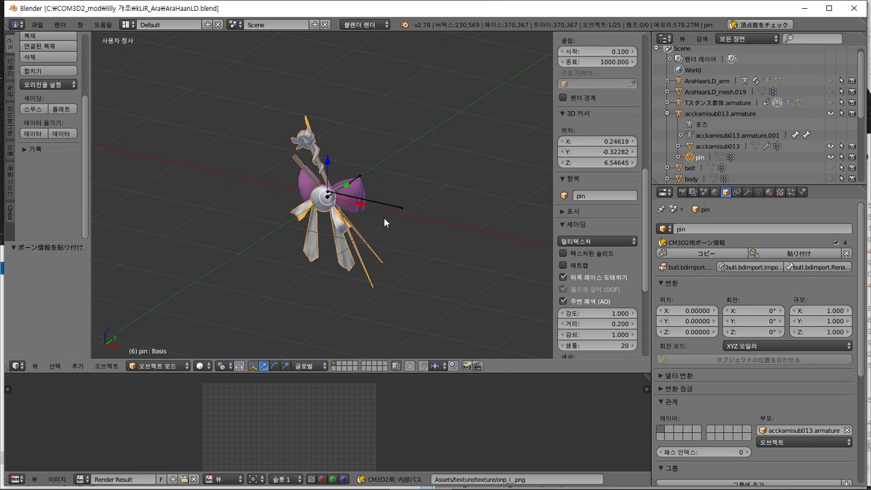
pyautogui.scroll(2, 383, 217)
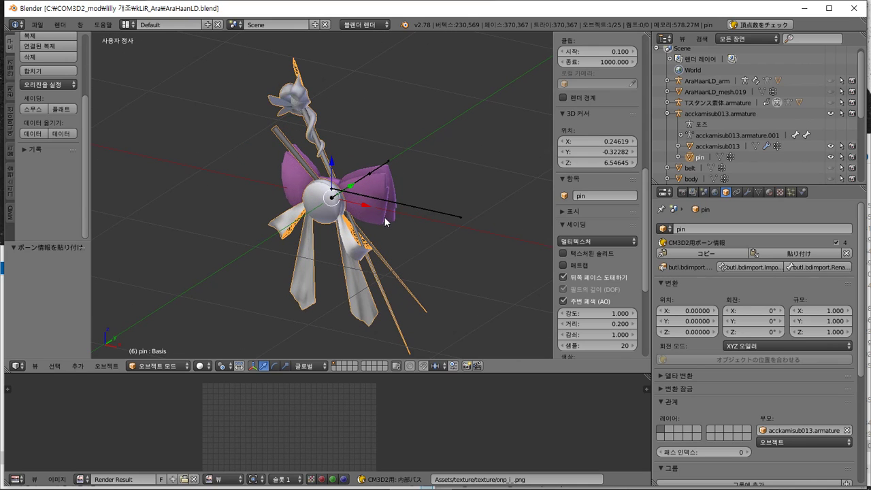
pyautogui.click(770, 192)
pyautogui.scroll(12, 761, 263)
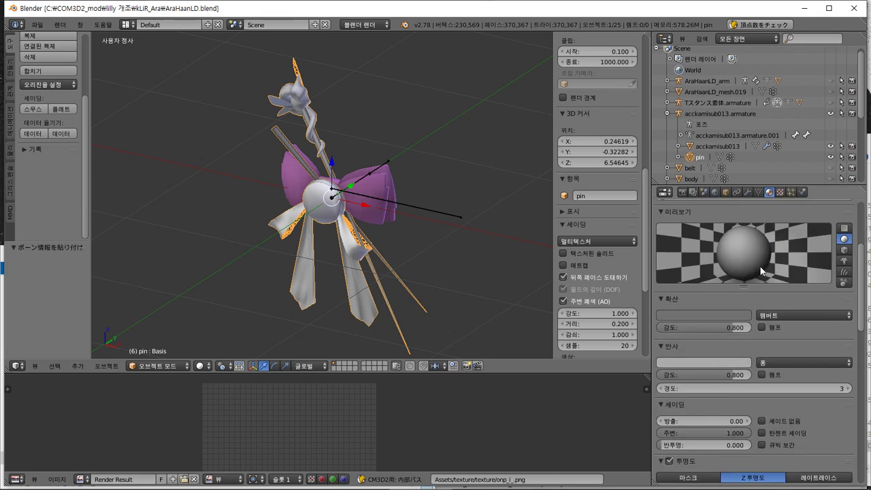
pyautogui.scroll(-4, 763, 282)
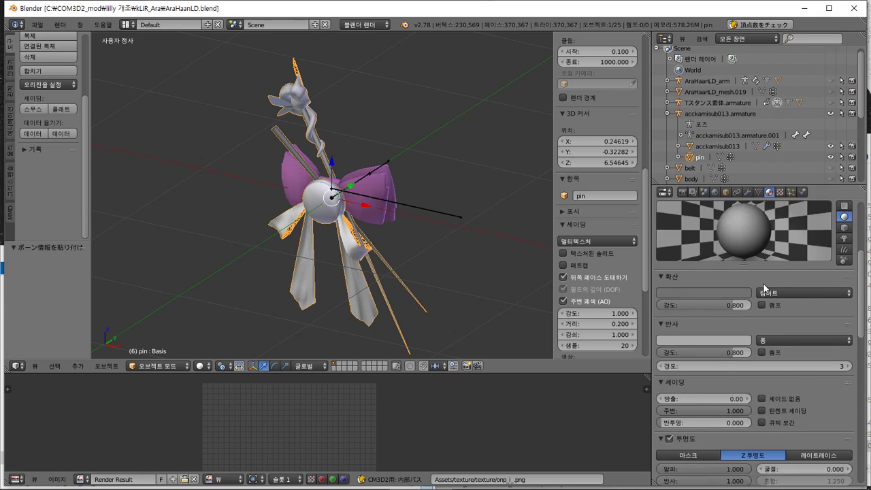
pyautogui.scroll(4, 757, 289)
# - Switch to Chrome and open the bookmarked カスタムオーダーメイド3D2攻略wiki in a new tab
pyautogui.hotkey('alt', 'Tab')
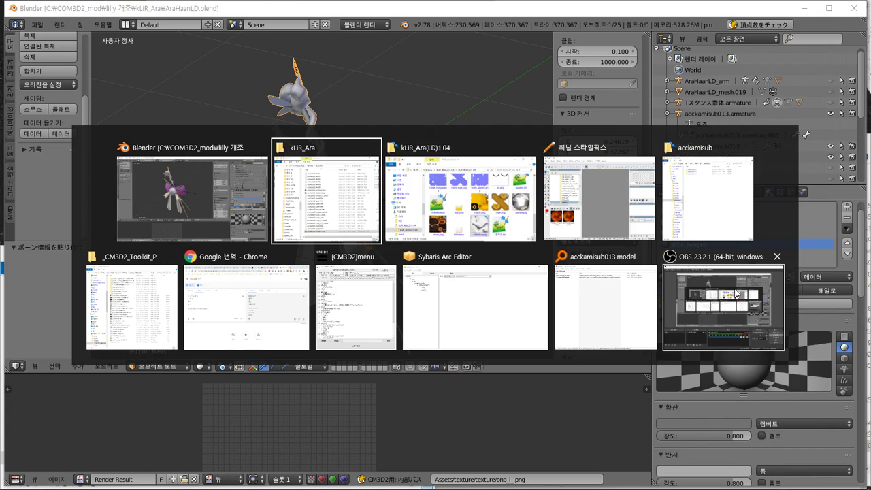
pyautogui.click(238, 299)
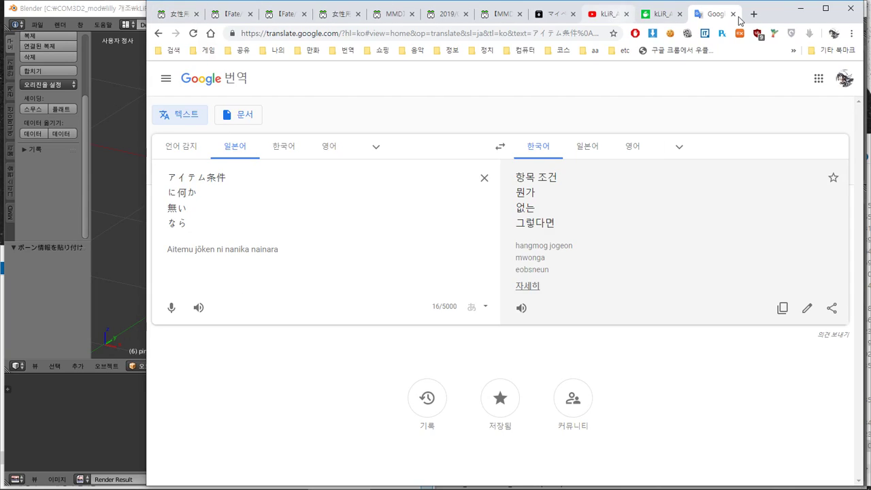
pyautogui.click(205, 51)
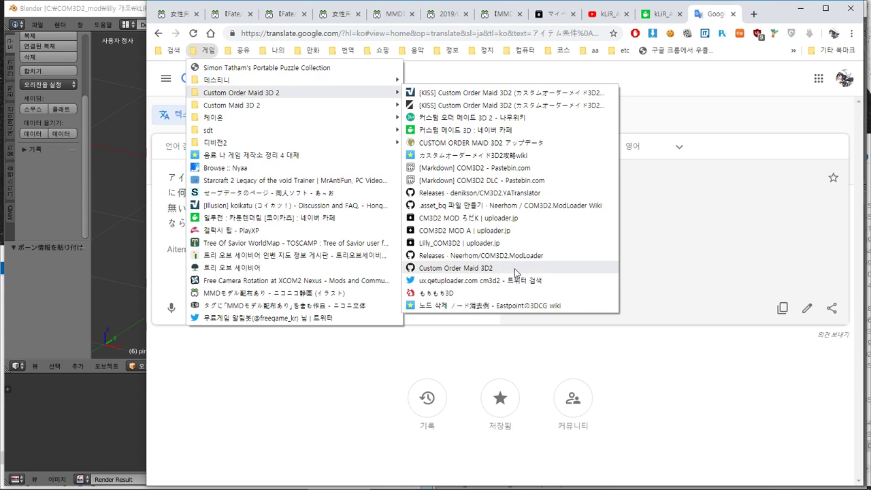
pyautogui.middleClick(536, 156)
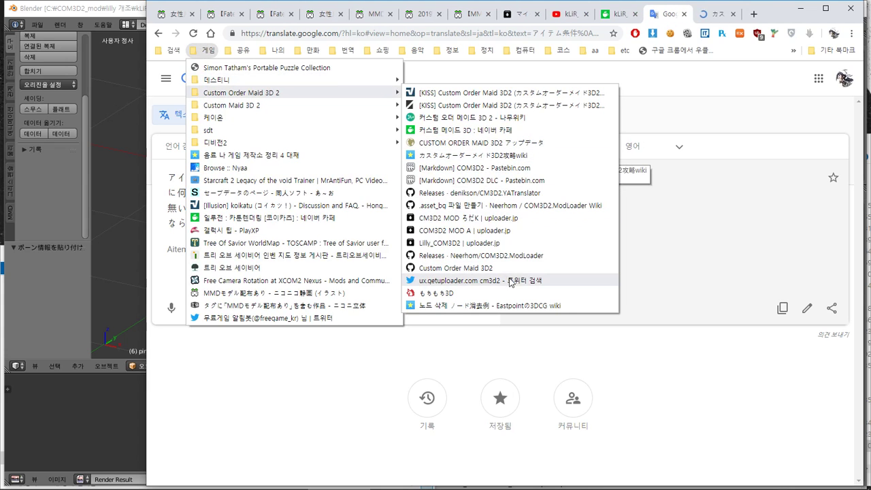
pyautogui.click(715, 13)
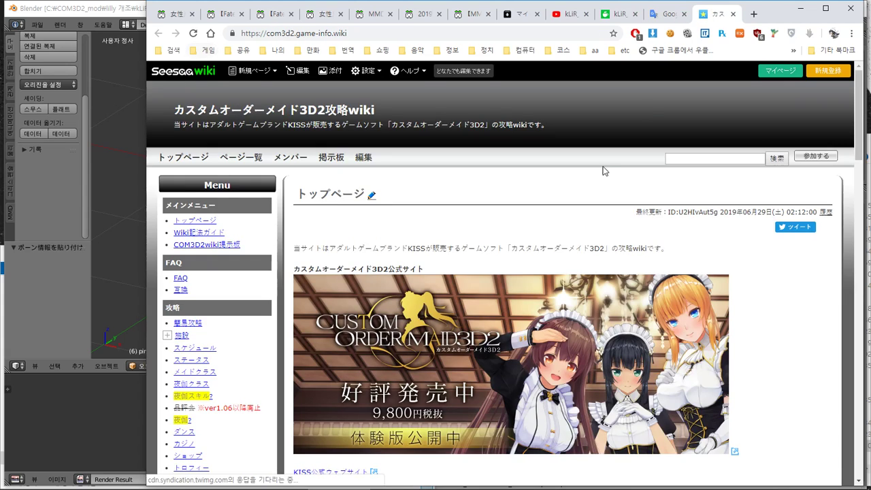
pyautogui.scroll(-2, 305, 255)
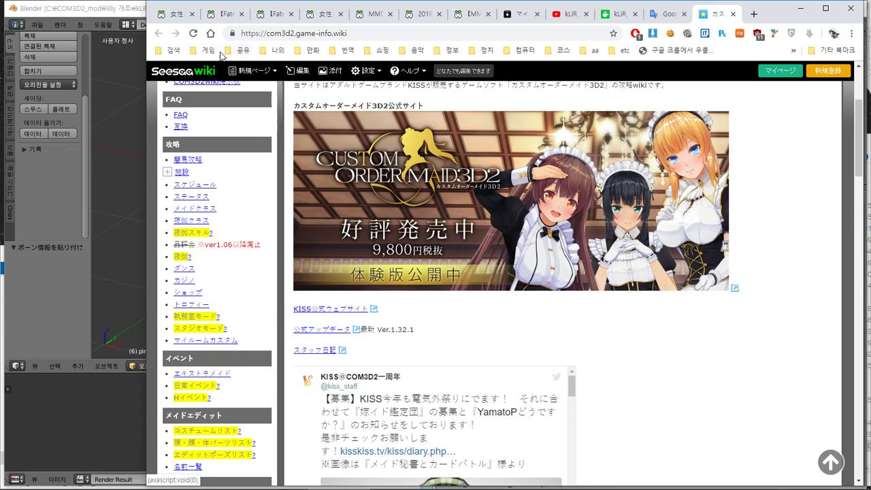
# - Open the bookmarked node deletion page of the Eastpointの3DCG wiki from the Custom Order Maid 3D 2 bookmarks
pyautogui.click(208, 50)
pyautogui.moveTo(243, 49)
pyautogui.moveTo(209, 49)
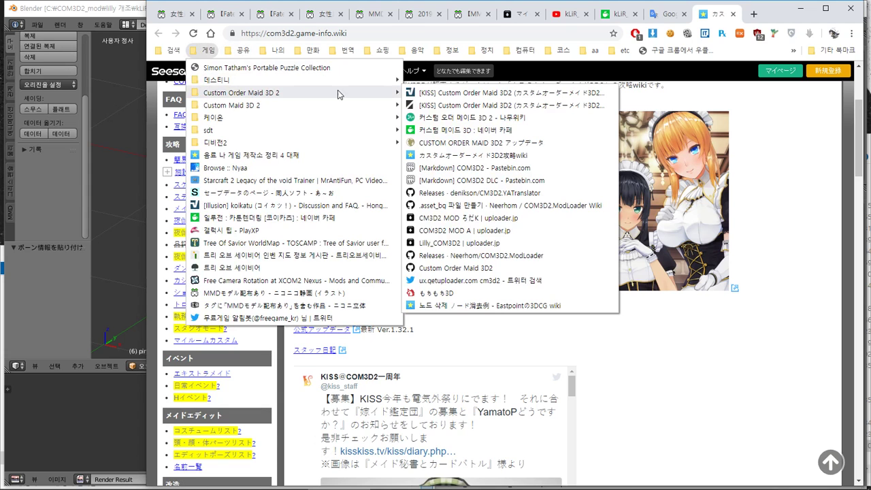
pyautogui.moveTo(338, 92)
pyautogui.click(447, 307)
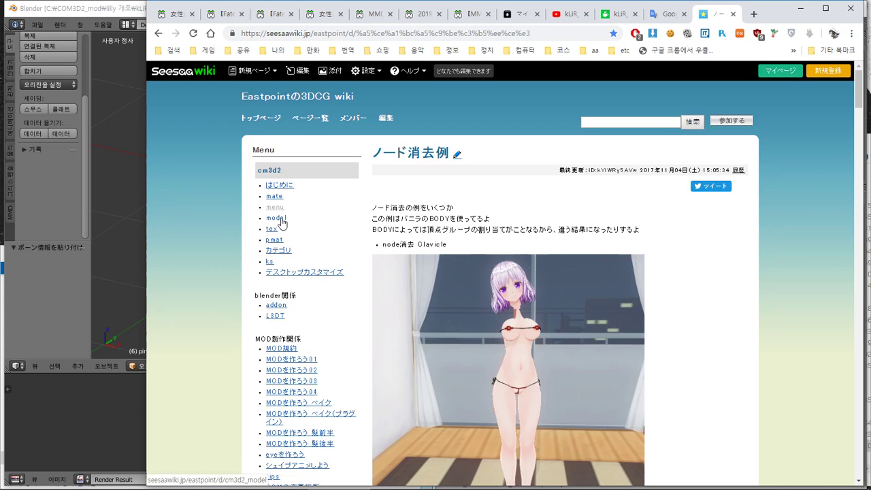
# - Open the wiki's cm3d2 model page and translate it into Korean
pyautogui.click(278, 219)
pyautogui.scroll(-1, 556, 255)
pyautogui.scroll(-3, 556, 255)
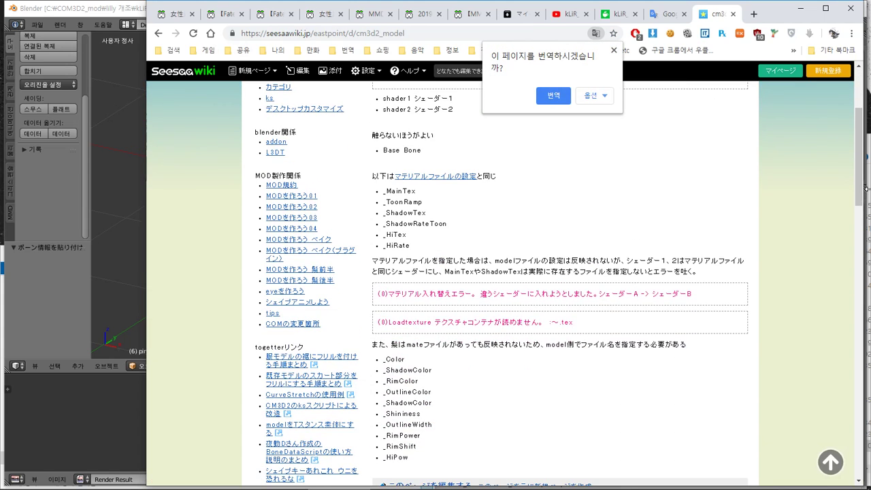
pyautogui.moveTo(858, 179); pyautogui.dragTo(869, 153)
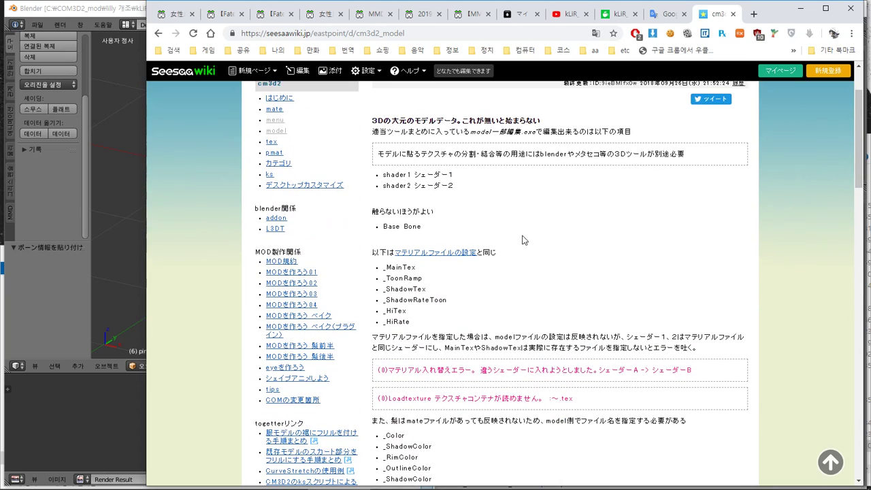
pyautogui.rightClick(491, 226)
pyautogui.click(564, 316)
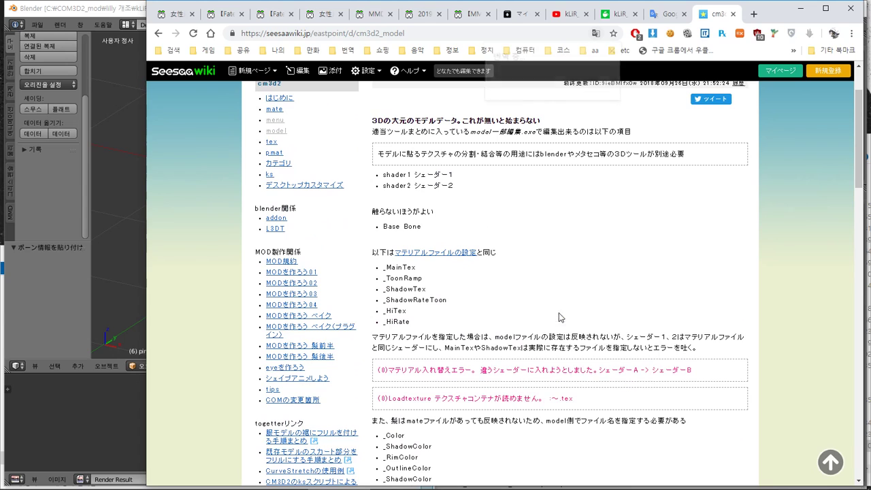
pyautogui.click(546, 85)
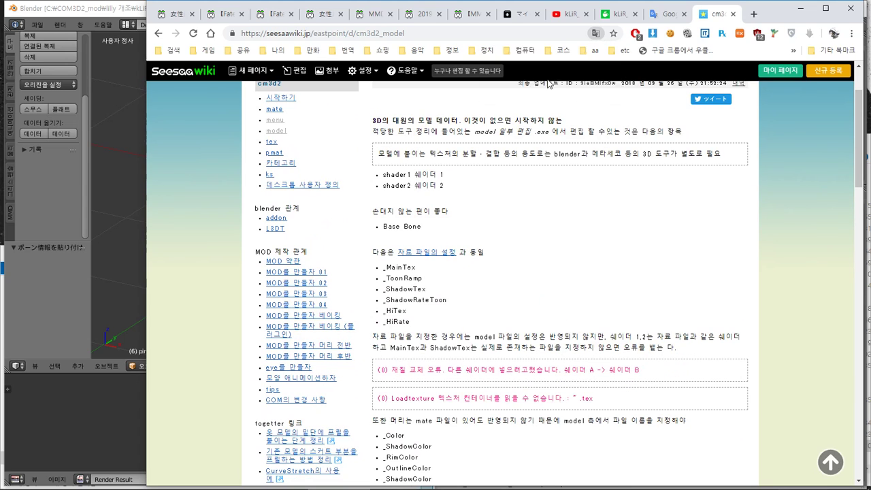
# - Follow the link to the material file settings page and translate its shader section into Korean
pyautogui.click(438, 257)
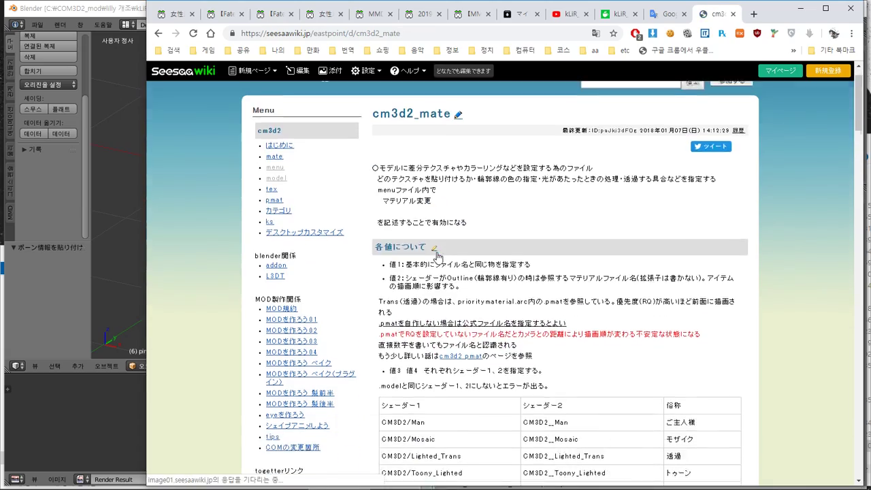
pyautogui.scroll(-6, 477, 256)
pyautogui.moveTo(857, 151)
pyautogui.mouseDown()
pyautogui.moveTo(836, 369)
pyautogui.moveTo(841, 415)
pyautogui.moveTo(864, 152)
pyautogui.mouseUp()
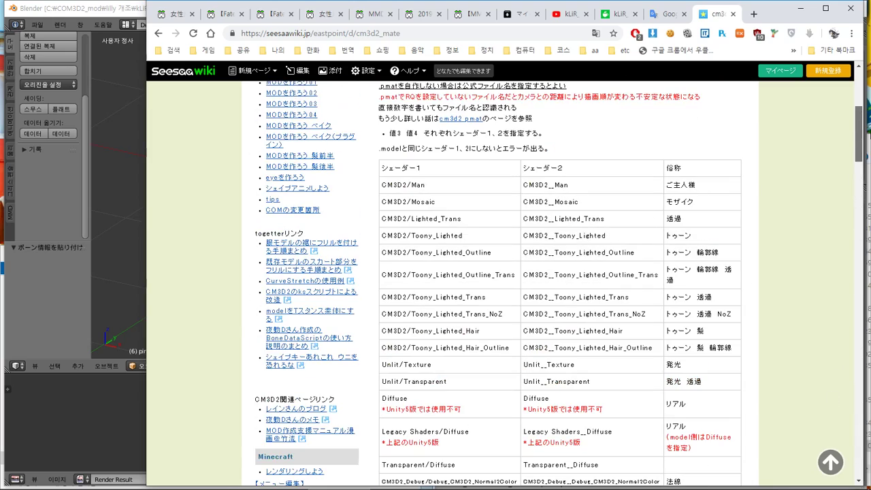
pyautogui.rightClick(708, 237)
pyautogui.click(770, 328)
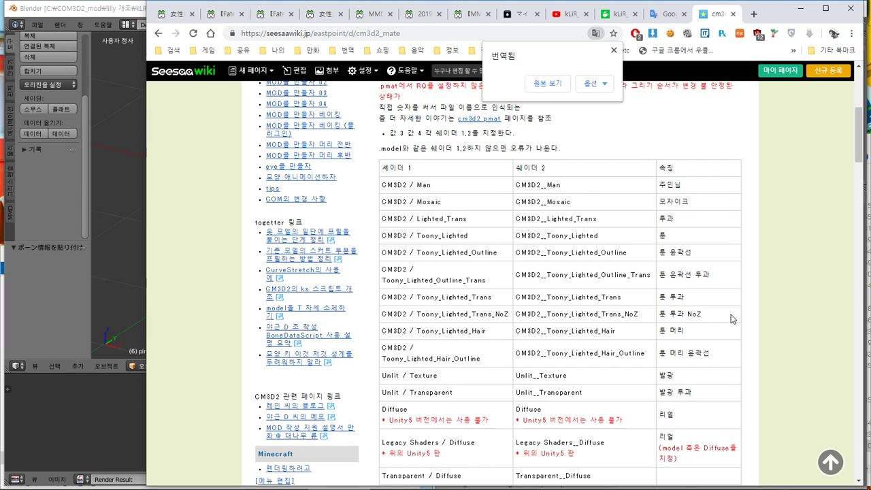
# - Examine the table of shader 1 and shader 2 names and their descriptions on the cm3d2_mate page
pyautogui.scroll(-1, 733, 318)
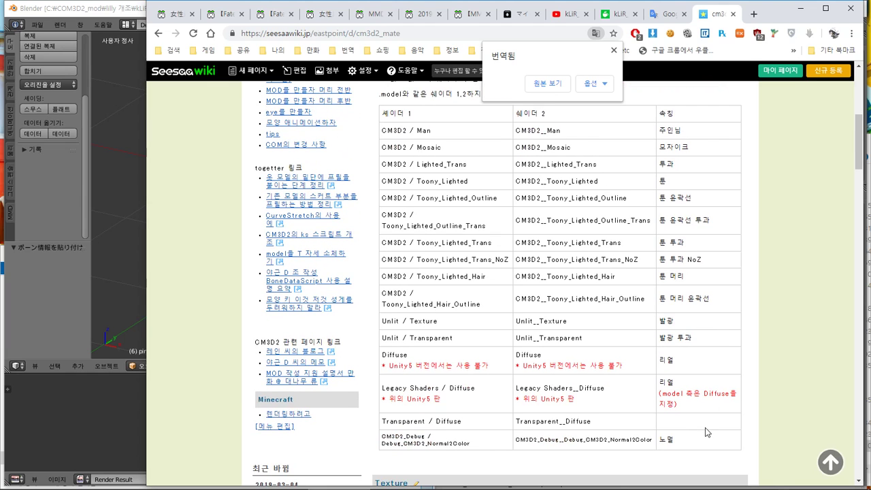
pyautogui.scroll(1, 629, 385)
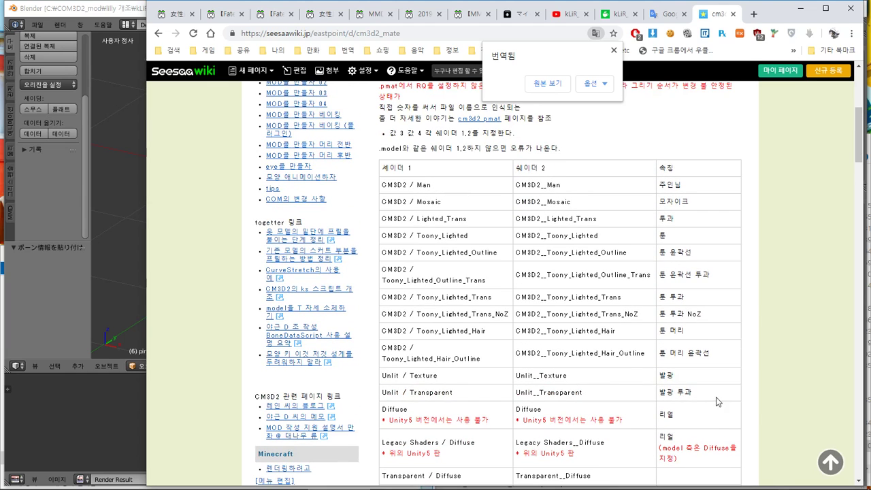
pyautogui.scroll(1, 687, 385)
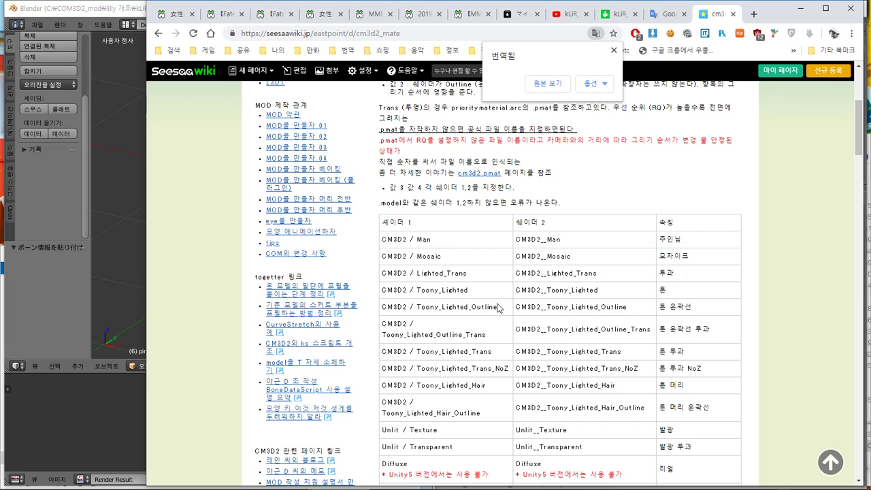
pyautogui.scroll(-1, 727, 303)
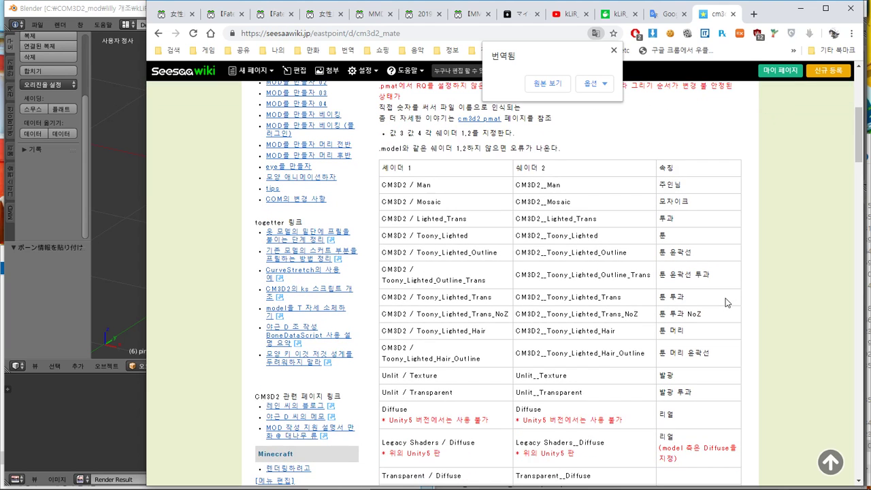
# - Review the rest of the shader table and the value descriptions above it on the wiki's cm3d2_mate page
pyautogui.scroll(-1, 726, 302)
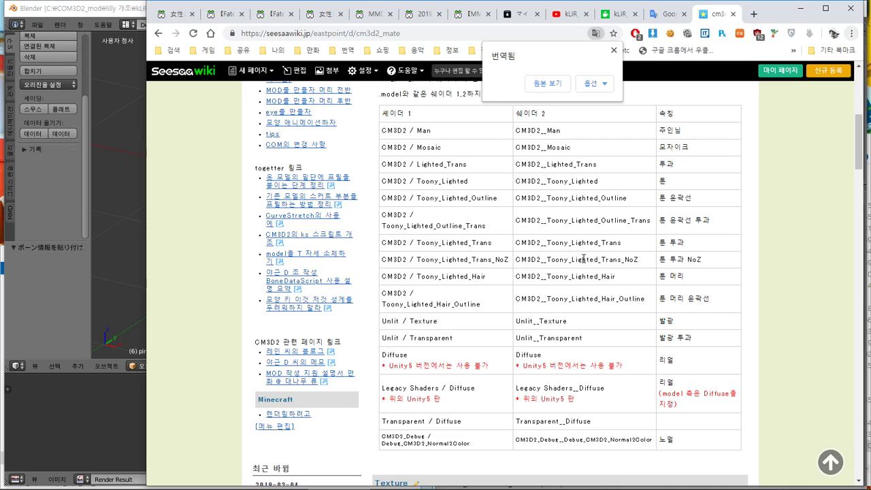
pyautogui.scroll(3, 583, 258)
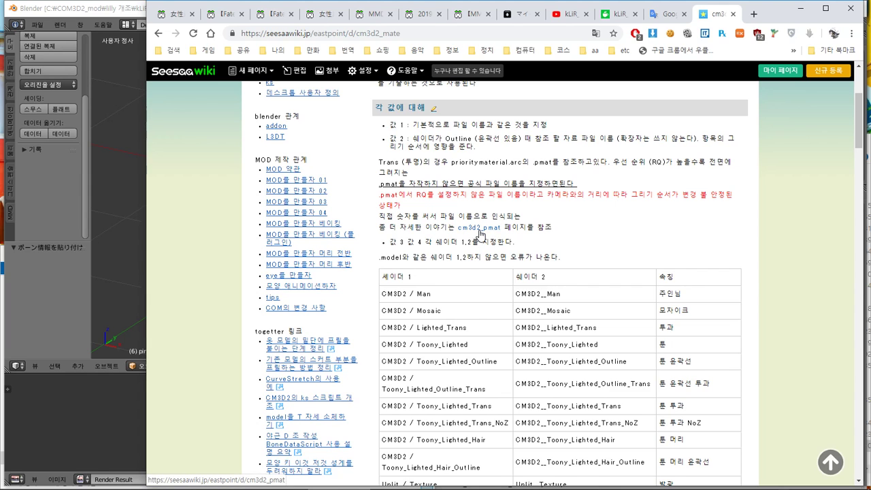
pyautogui.scroll(2, 479, 235)
# - Switch to Blender and inspect the texture slots of the pin object's W14_hairpin material
pyautogui.hotkey('alt', 'Tab')
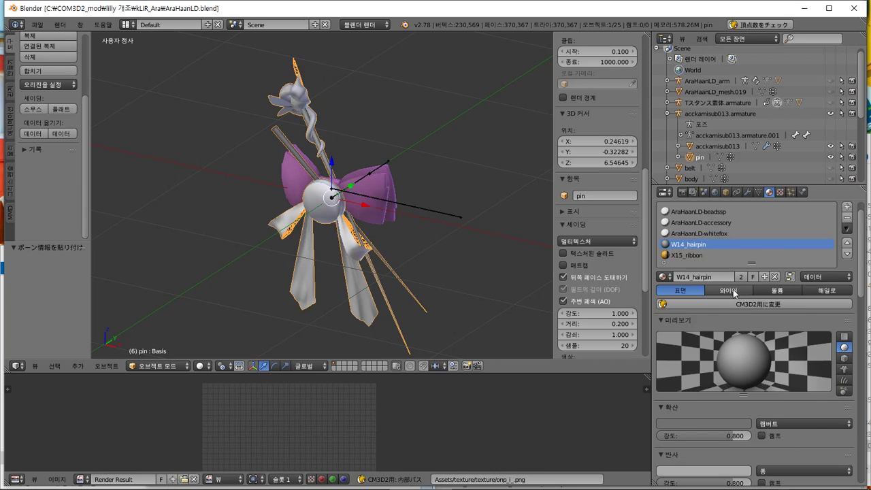
pyautogui.click(780, 192)
pyautogui.click(761, 191)
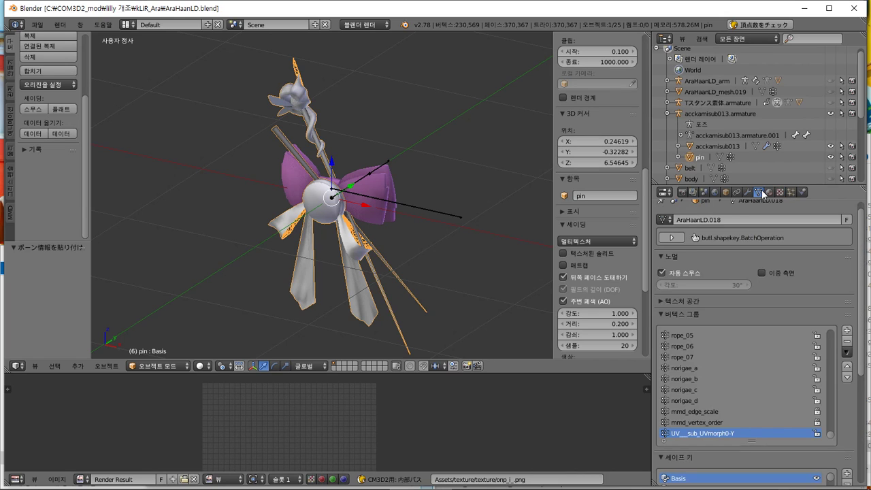
pyautogui.click(779, 192)
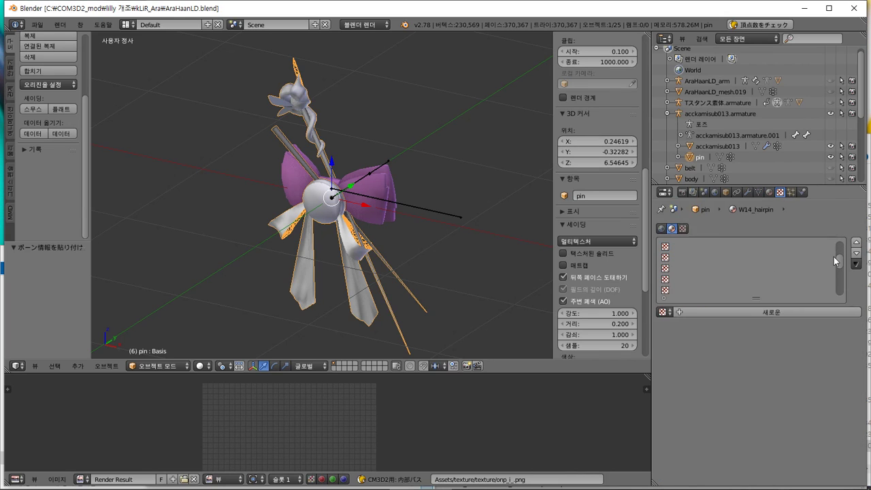
pyautogui.click(771, 192)
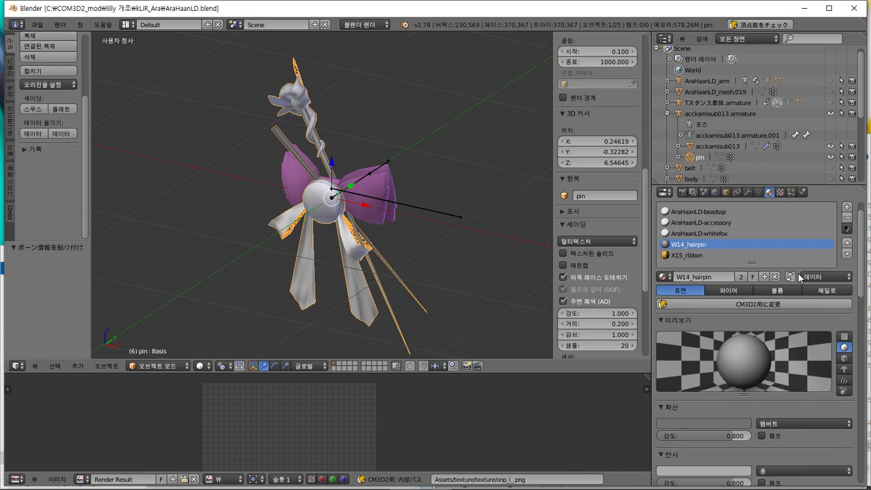
# - Switch to the kLiR_Ara(LD)1.04 folder in File Explorer and look through its texture image files
pyautogui.hotkey('alt', 'Tab')
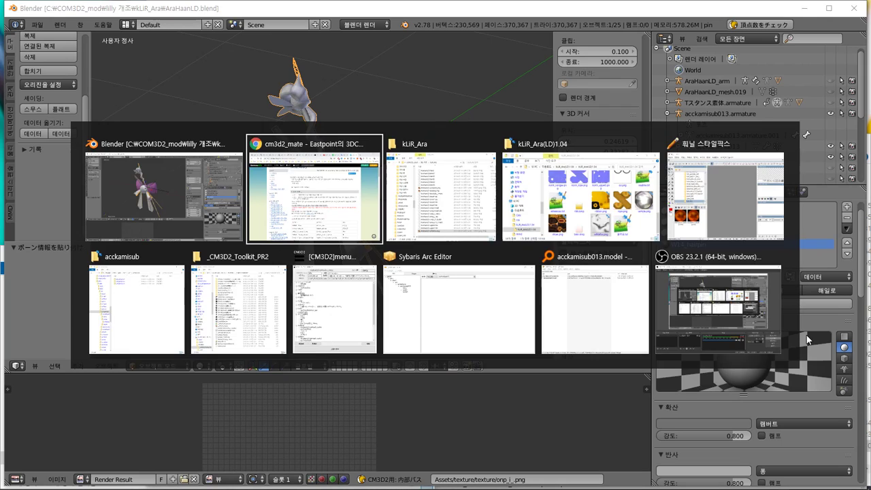
pyautogui.hotkey('alt', 'Tab')
pyautogui.hotkey('alt', 'Tab')
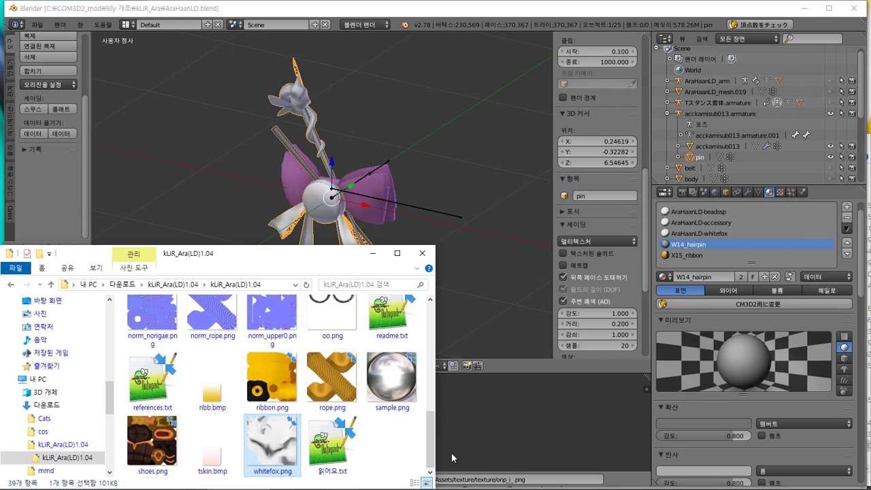
pyautogui.moveTo(427, 444); pyautogui.dragTo(428, 384)
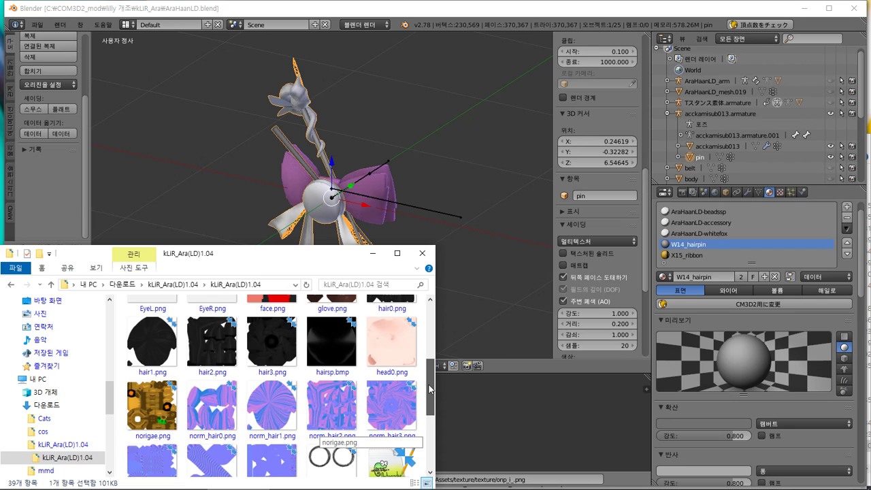
pyautogui.moveTo(429, 385); pyautogui.dragTo(422, 449)
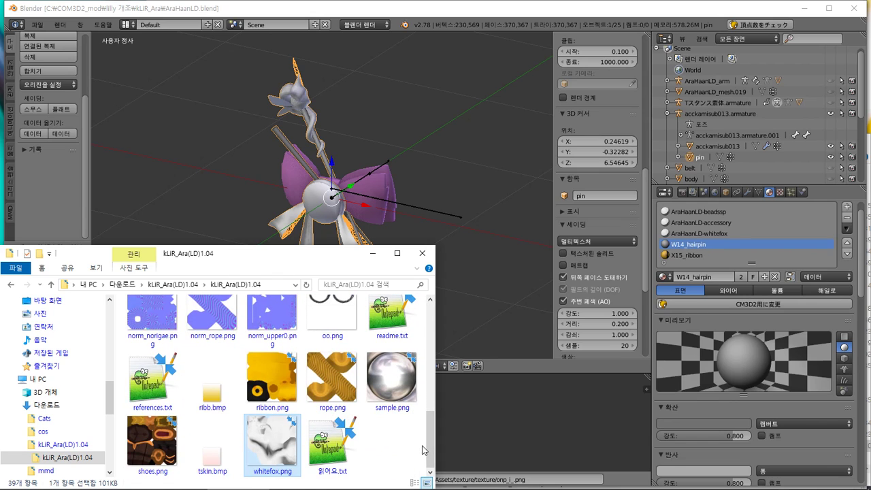
# - Back in Blender, check the W14_hairpin material's MMD texture settings and switch the pin object to Texture Paint mode
pyautogui.click(747, 351)
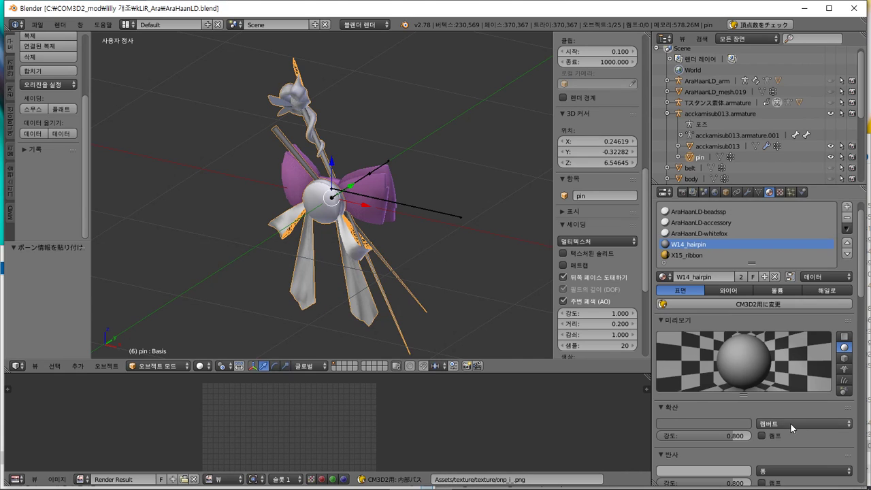
pyautogui.scroll(-4, 790, 422)
pyautogui.scroll(-15, 786, 420)
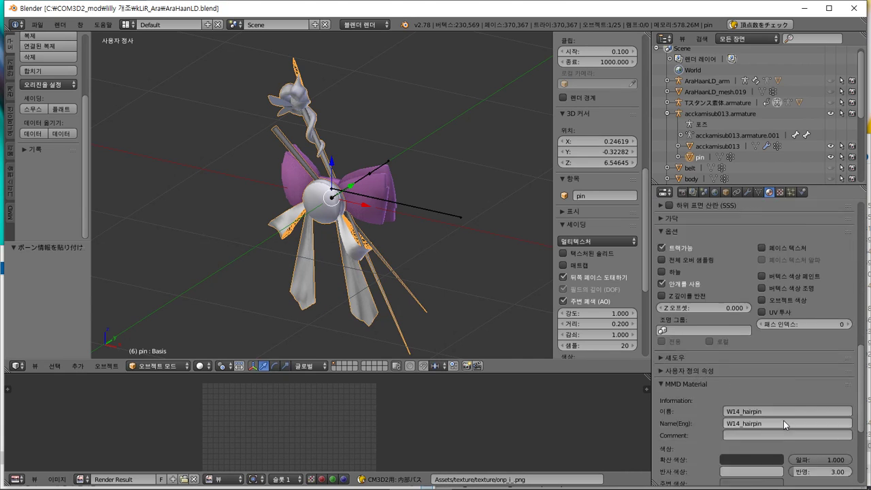
pyautogui.scroll(-4, 782, 420)
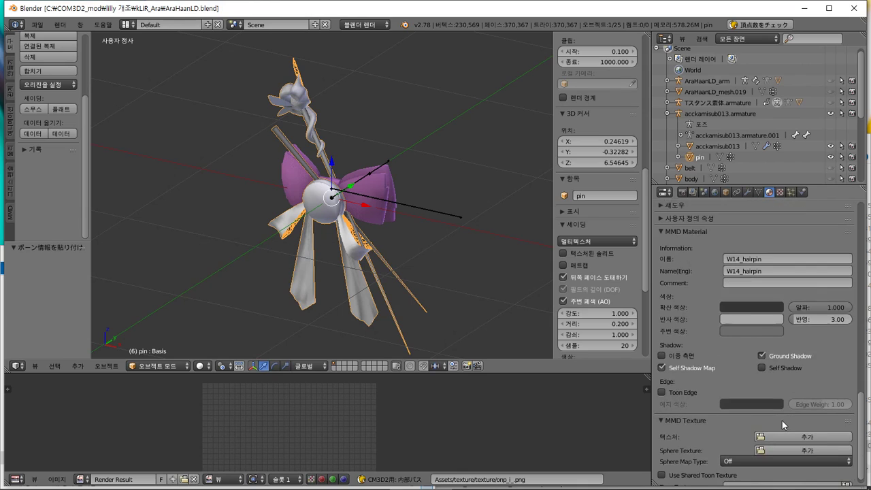
pyautogui.scroll(-1, 781, 420)
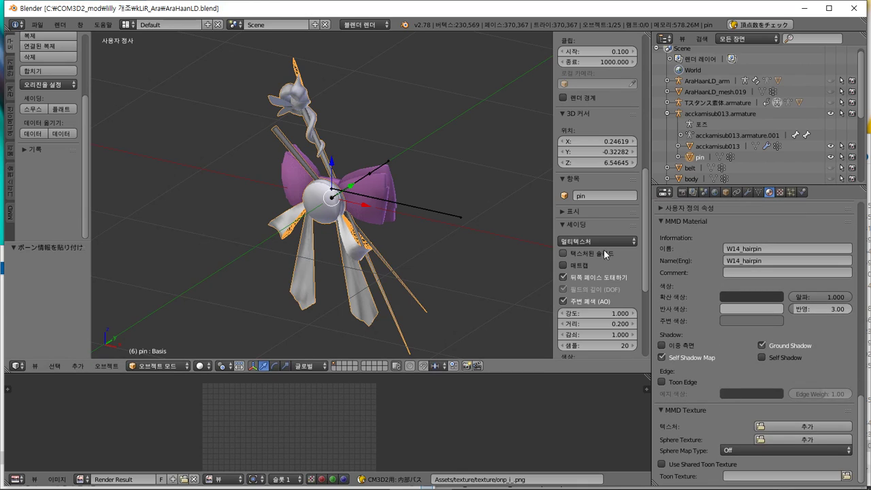
pyautogui.click(158, 365)
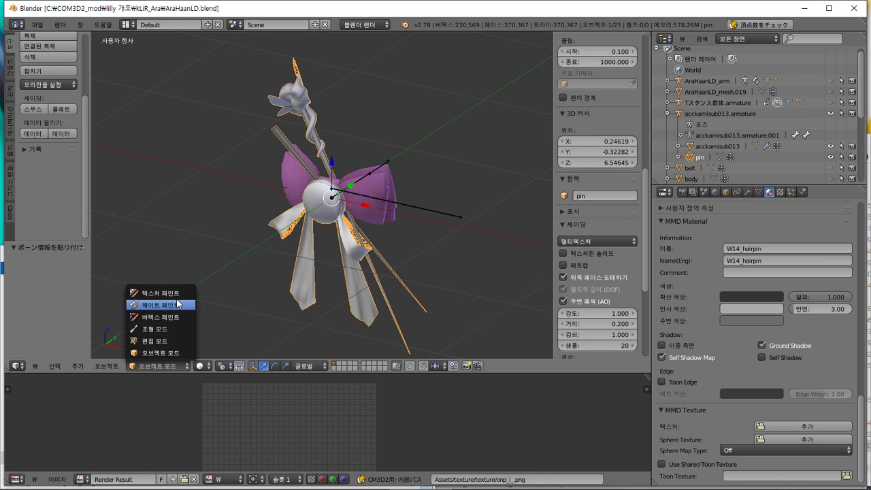
pyautogui.click(181, 293)
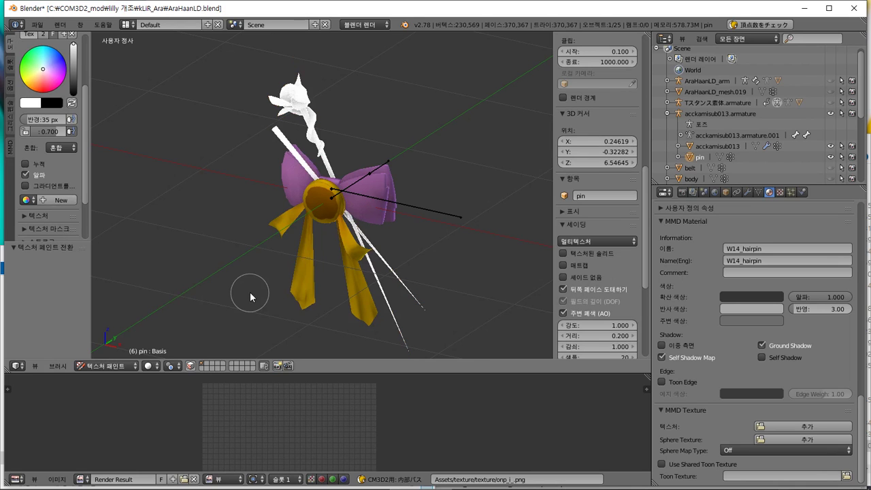
# - Switch the pin object from Texture Paint to Object Mode
pyautogui.moveTo(250, 292); pyautogui.dragTo(309, 310, button='middle')
pyautogui.moveTo(234, 307); pyautogui.dragTo(185, 337, button='middle')
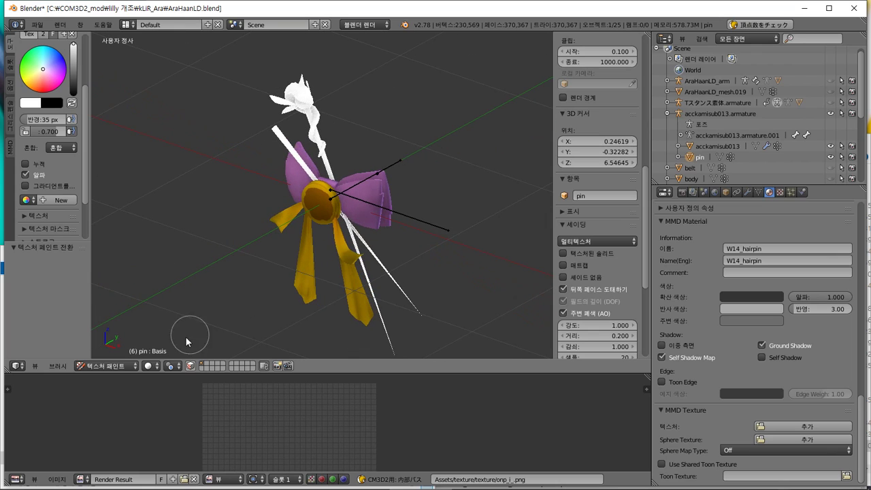
pyautogui.click(107, 366)
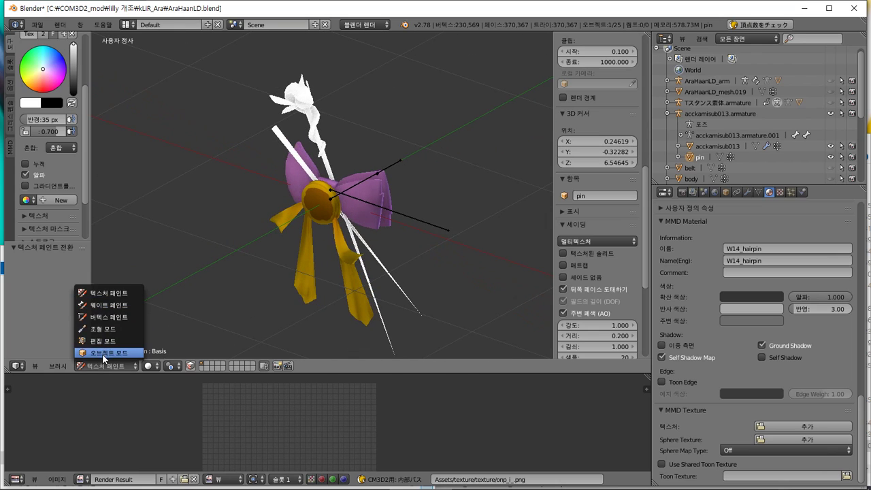
pyautogui.click(102, 353)
# - Preview the pin with textured solid shading in the viewport and turn the option back off
pyautogui.click(592, 253)
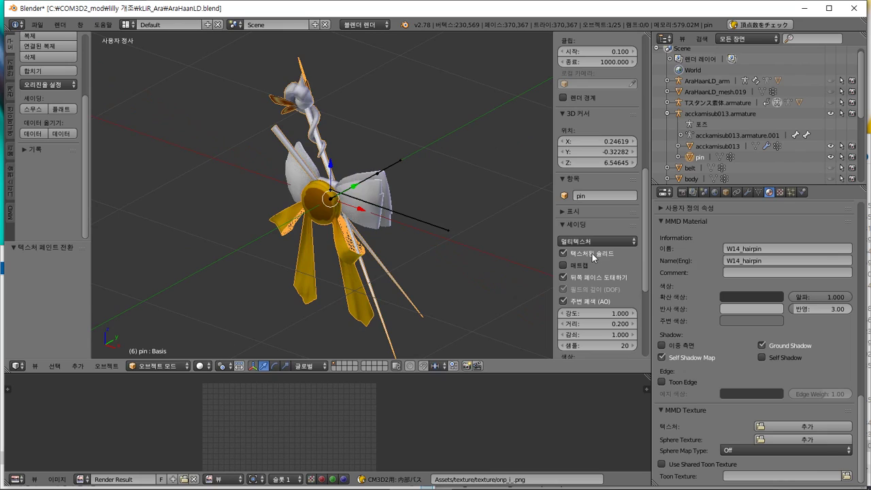
pyautogui.moveTo(448, 218)
pyautogui.mouseDown(button='middle')
pyautogui.moveTo(252, 223)
pyautogui.moveTo(349, 214)
pyautogui.moveTo(455, 221)
pyautogui.moveTo(411, 221)
pyautogui.moveTo(445, 218)
pyautogui.mouseUp(button='middle')
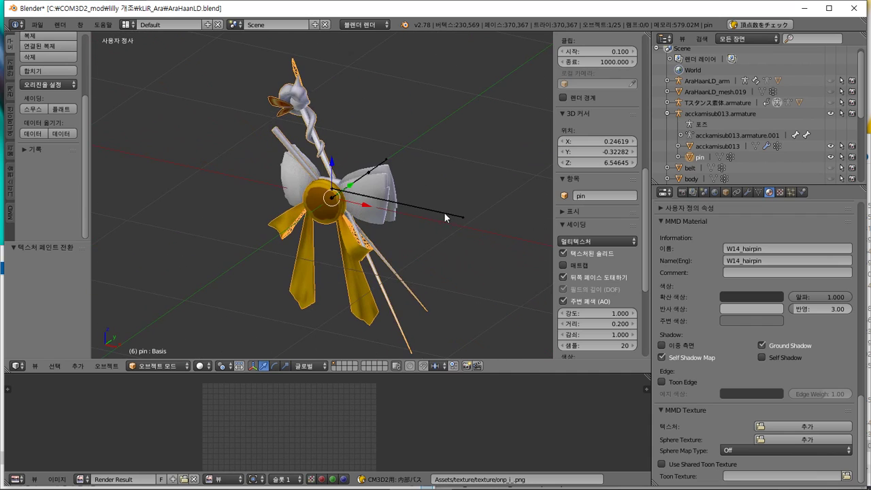
pyautogui.click(564, 253)
# - Try converting the W14_hairpin material to the CM3D2 type モザイク, then undo the conversion
pyautogui.scroll(8, 783, 305)
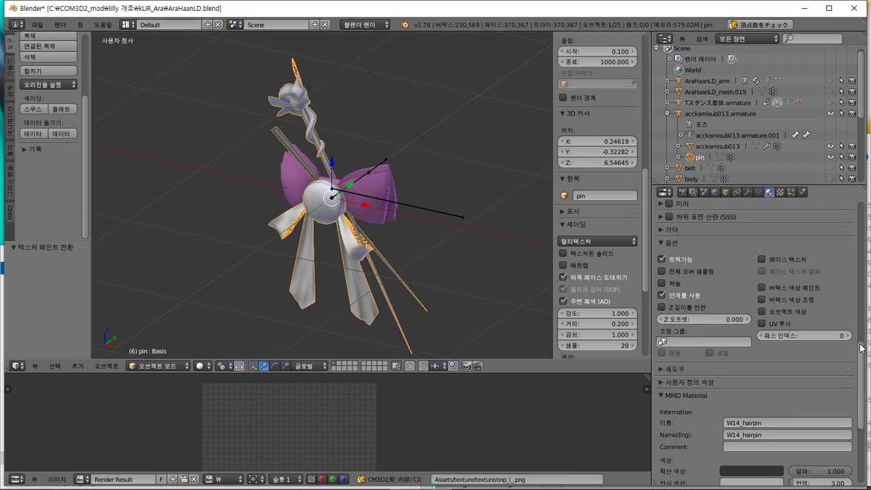
pyautogui.moveTo(861, 348); pyautogui.dragTo(861, 252)
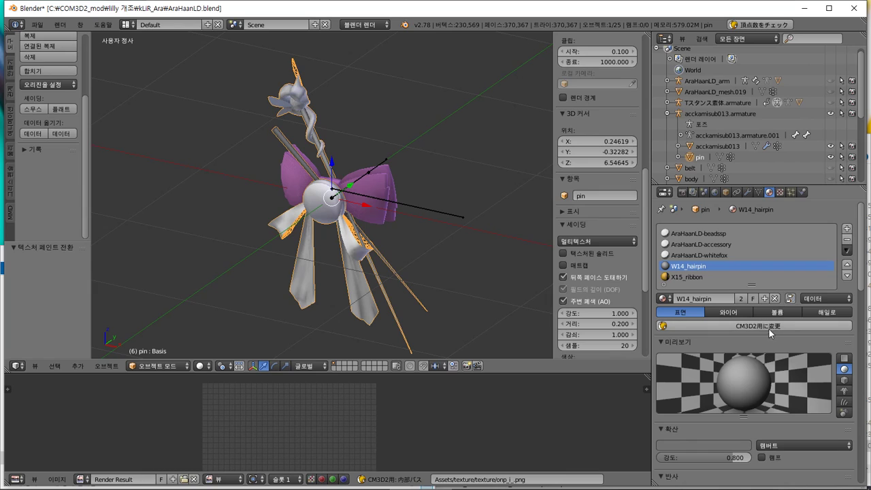
pyautogui.click(769, 326)
pyautogui.click(785, 349)
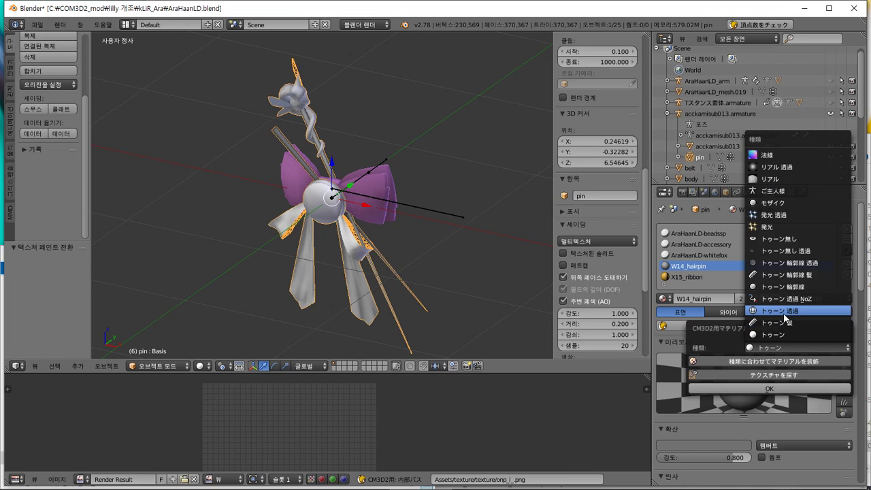
pyautogui.click(793, 202)
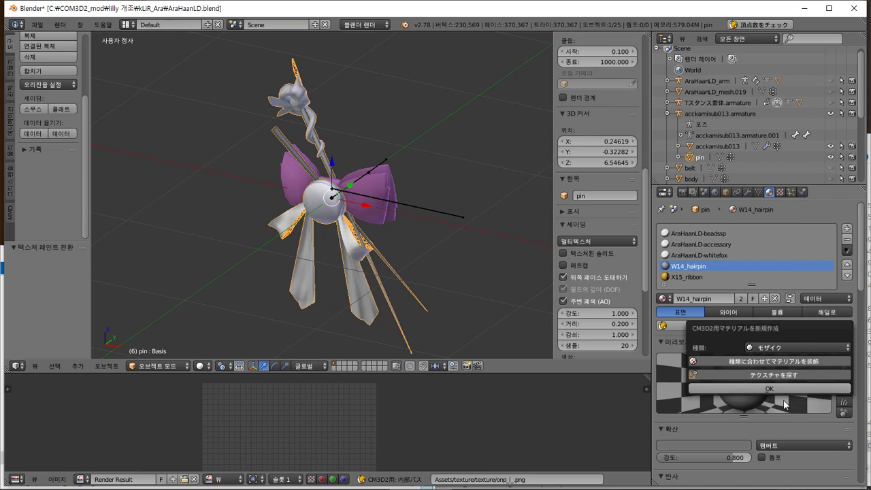
pyautogui.click(782, 390)
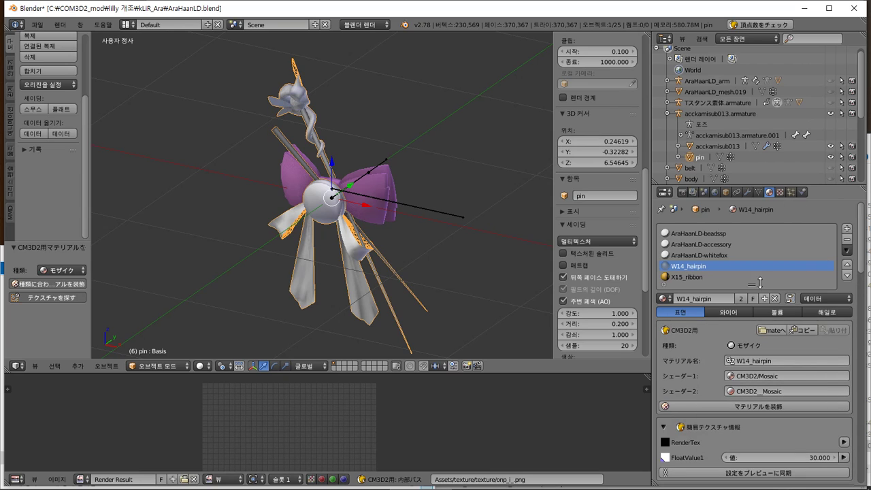
pyautogui.hotkey('ctrl', 'z')
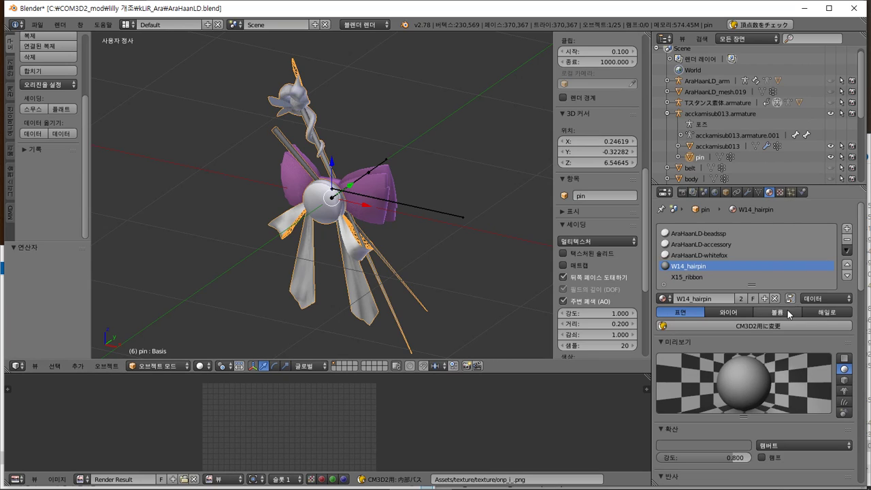
# - Try the CM3D2 type 法線 on the W14_hairpin material and undo the conversion
pyautogui.click(786, 325)
pyautogui.click(799, 338)
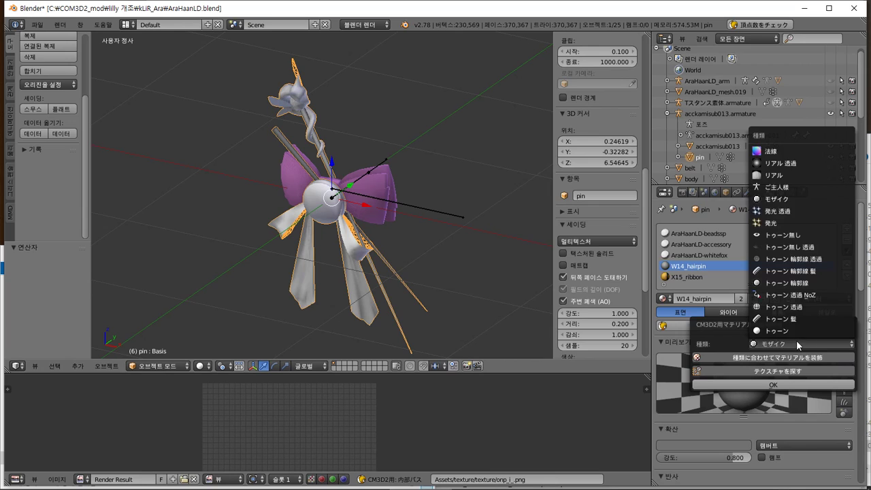
pyautogui.click(800, 152)
pyautogui.click(813, 385)
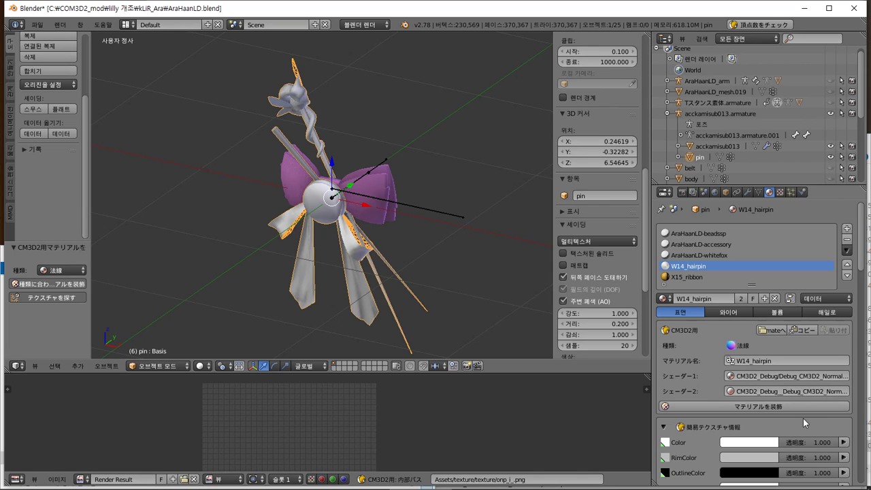
pyautogui.hotkey('ctrl', 'z')
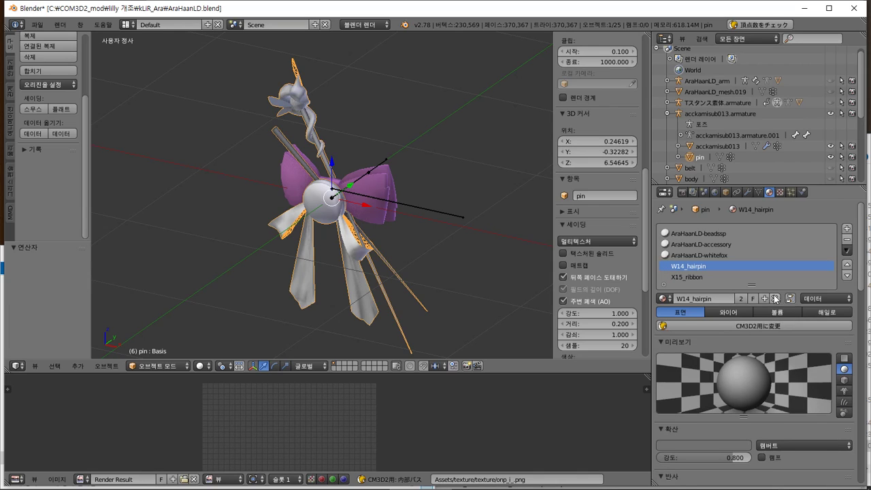
# - Try the CM3D2 type リアル 透過 on W14_hairpin, review its shader and texture settings, and undo it
pyautogui.click(717, 328)
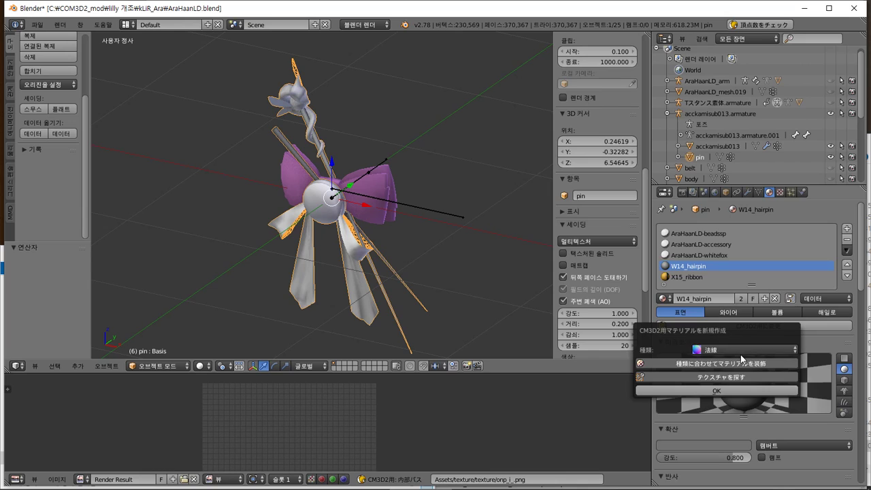
pyautogui.click(742, 349)
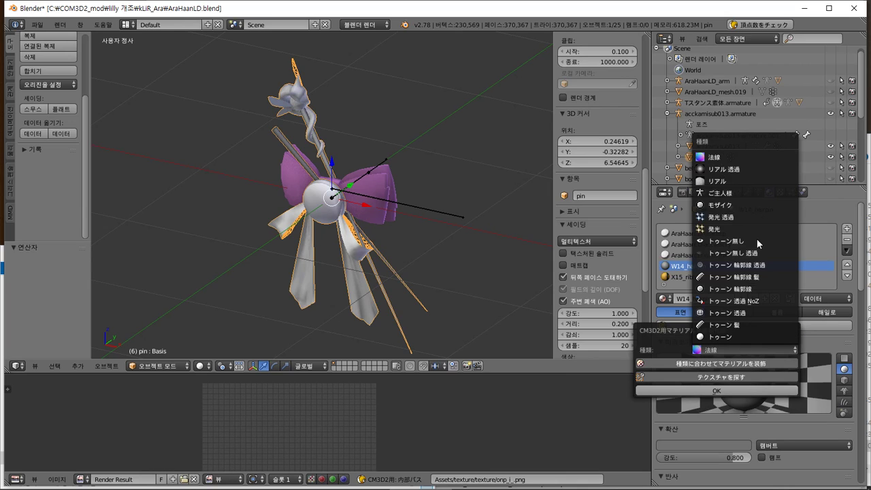
pyautogui.click(757, 167)
pyautogui.click(744, 388)
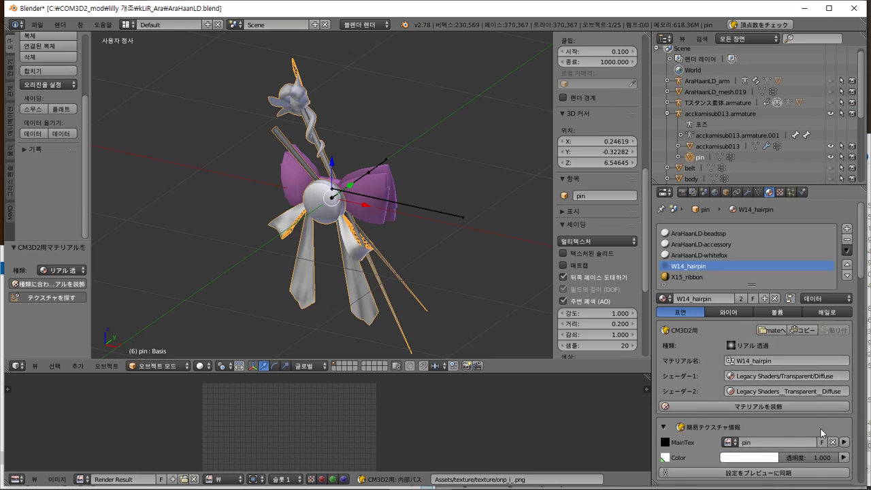
pyautogui.scroll(-4, 820, 428)
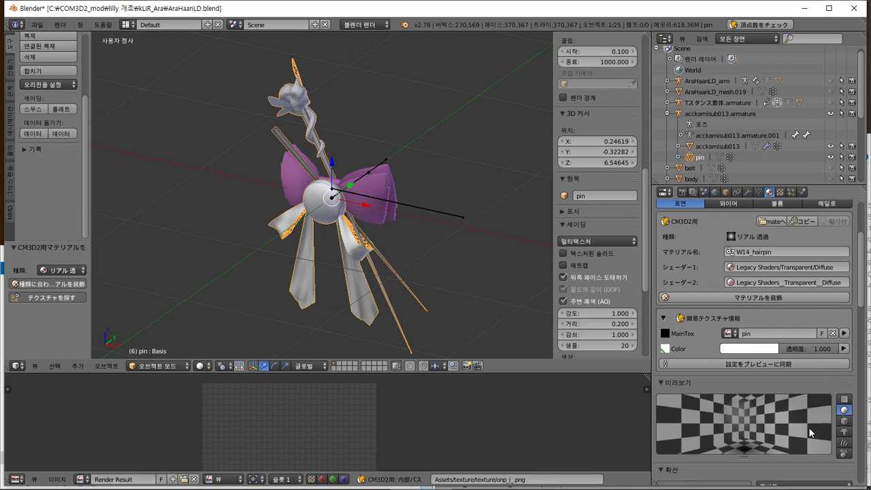
pyautogui.scroll(-2, 808, 428)
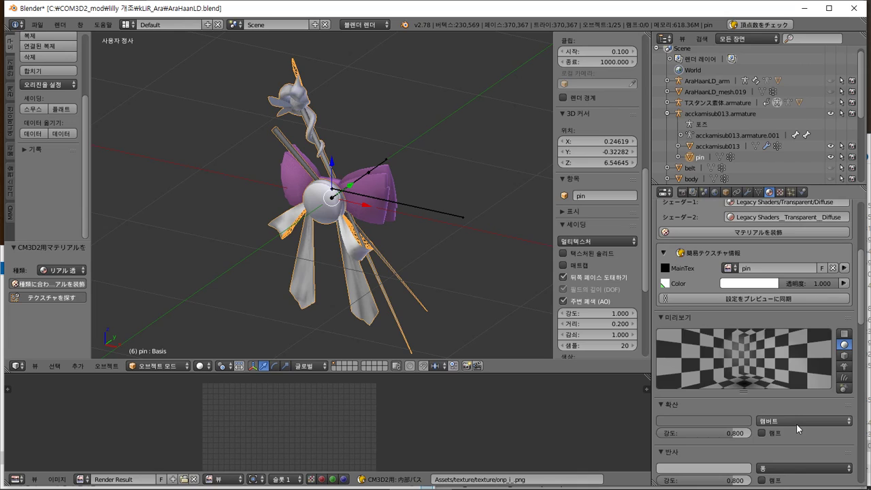
pyautogui.scroll(4, 796, 424)
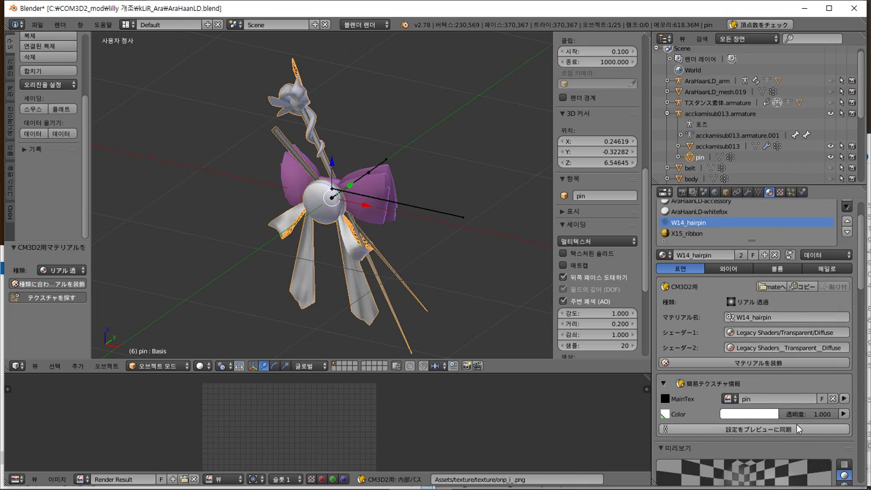
pyautogui.click(808, 288)
# - Try the CM3D2 type 発光 透過 on W14_hairpin, review its texture settings and preview, and undo it
pyautogui.click(764, 306)
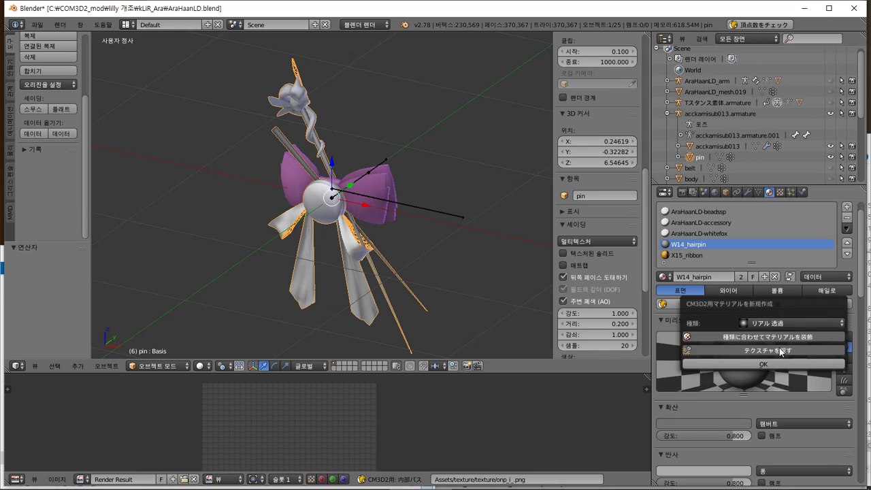
pyautogui.click(792, 323)
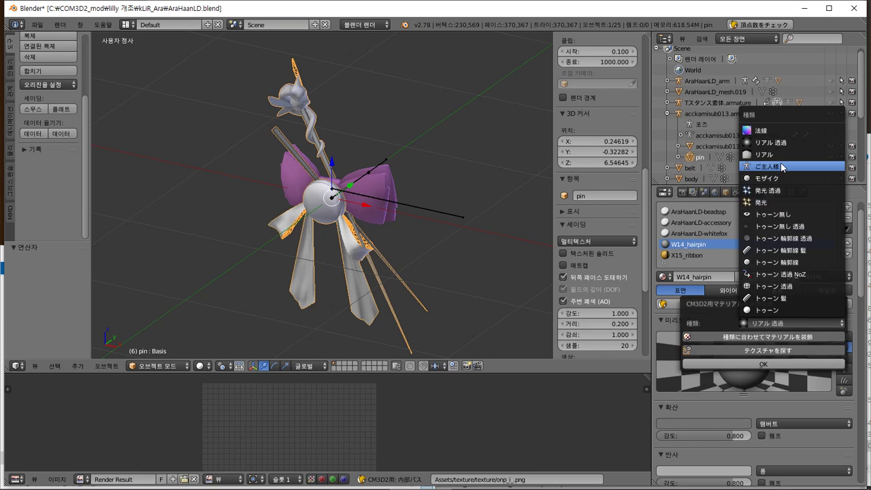
pyautogui.click(776, 190)
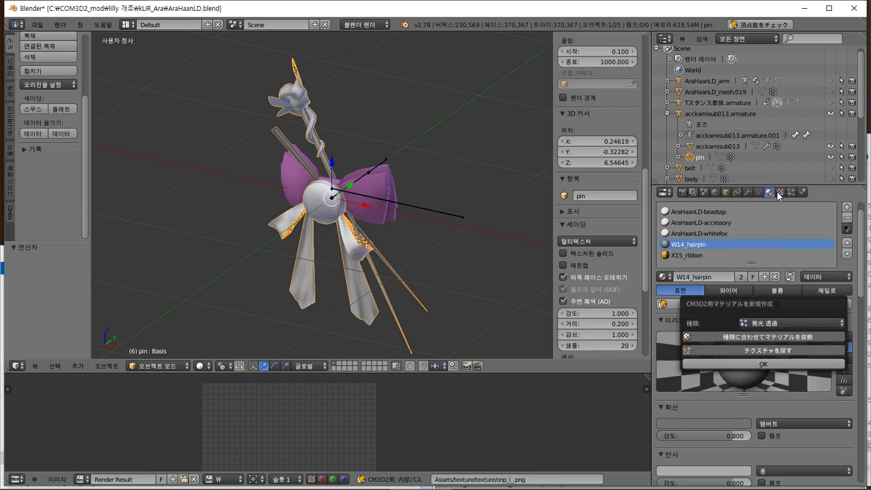
pyautogui.click(783, 364)
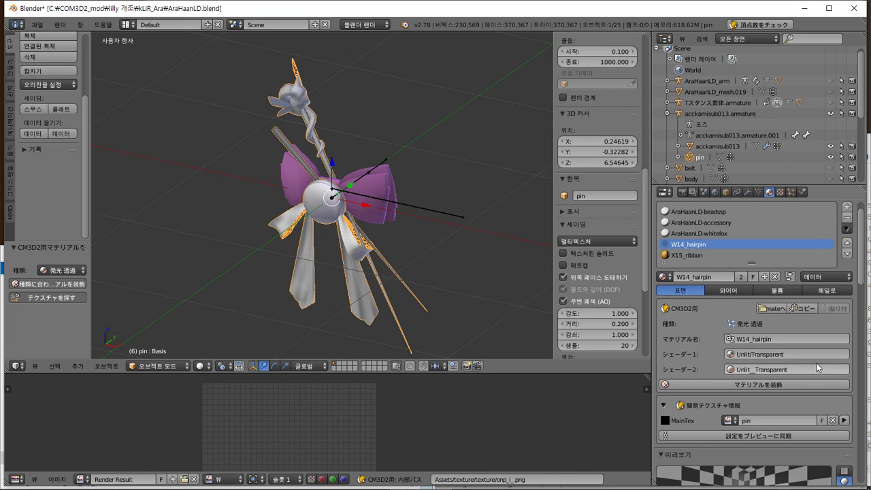
pyautogui.scroll(-5, 799, 311)
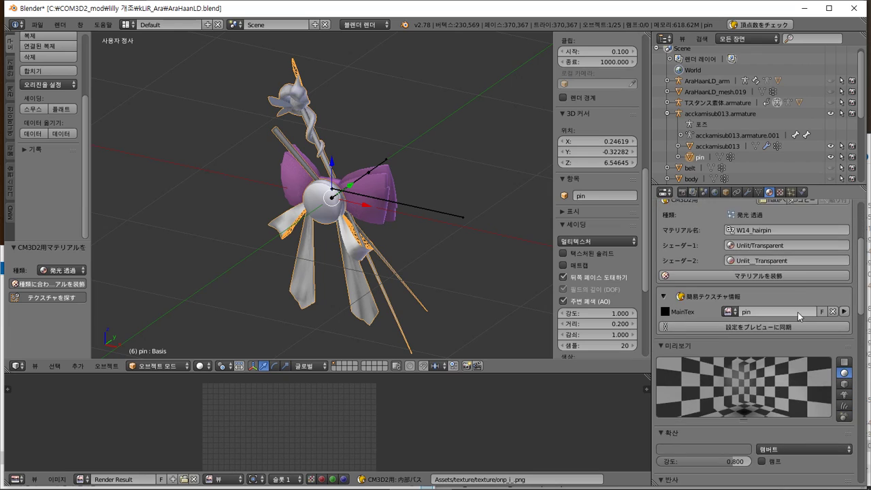
pyautogui.scroll(5, 798, 311)
pyautogui.hotkey('ctrl', 'z')
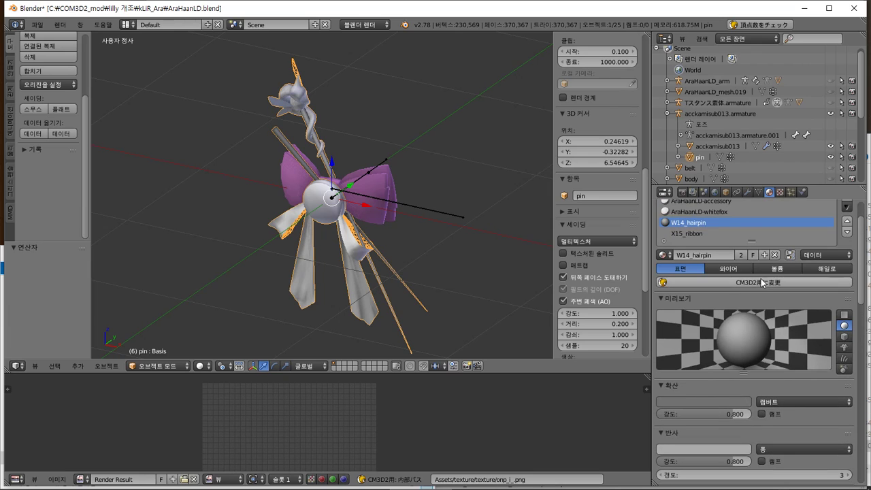
# - Try the CM3D2 type トゥーン無し on W14_hairpin, review its colour and shininess settings, and undo it
pyautogui.click(762, 282)
pyautogui.click(775, 301)
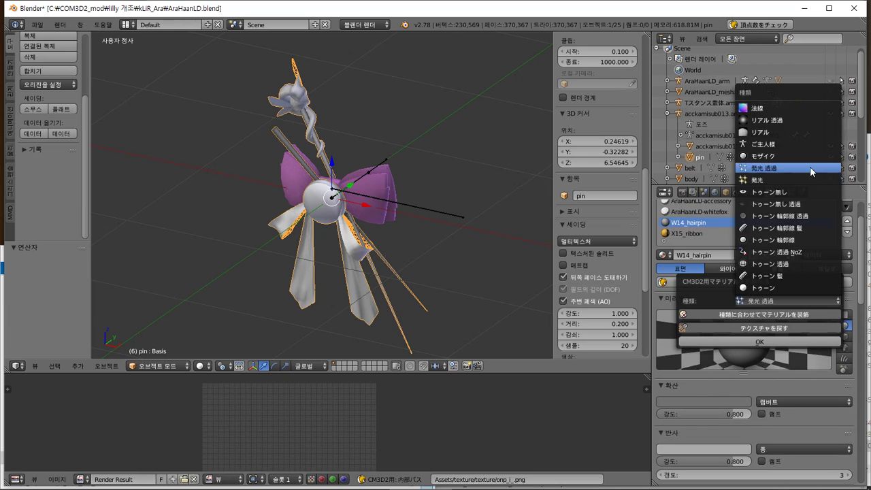
pyautogui.click(805, 194)
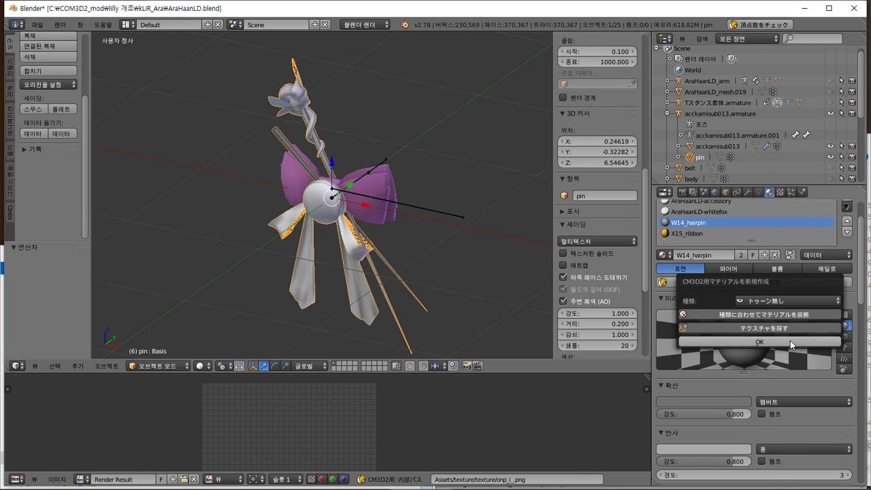
pyautogui.click(790, 340)
pyautogui.scroll(-3, 790, 341)
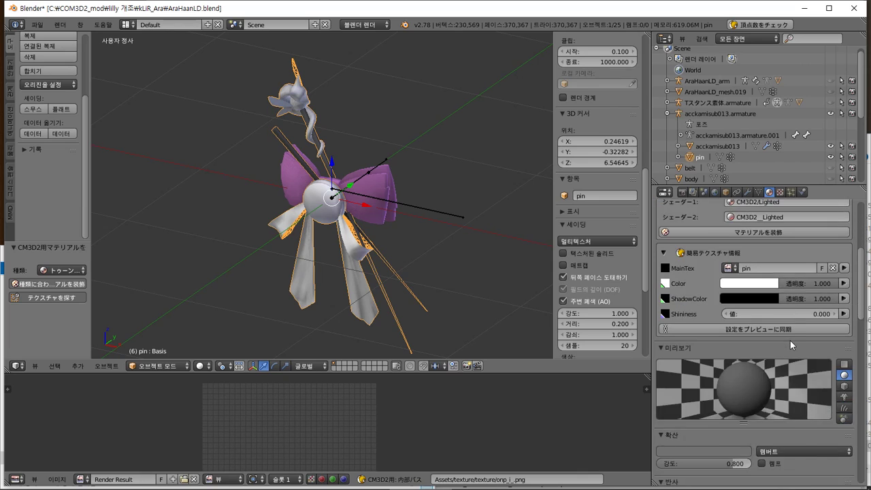
pyautogui.click(789, 321)
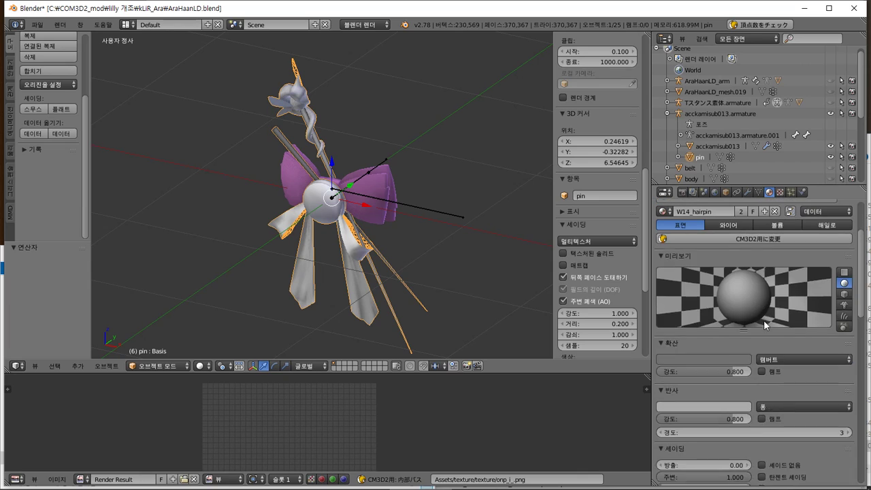
# - Try the CM3D2 type トゥーン 輪郭線 透過 on W14_hairpin, review its toon and shadow textures, and undo it
pyautogui.scroll(5, 764, 320)
pyautogui.click(747, 325)
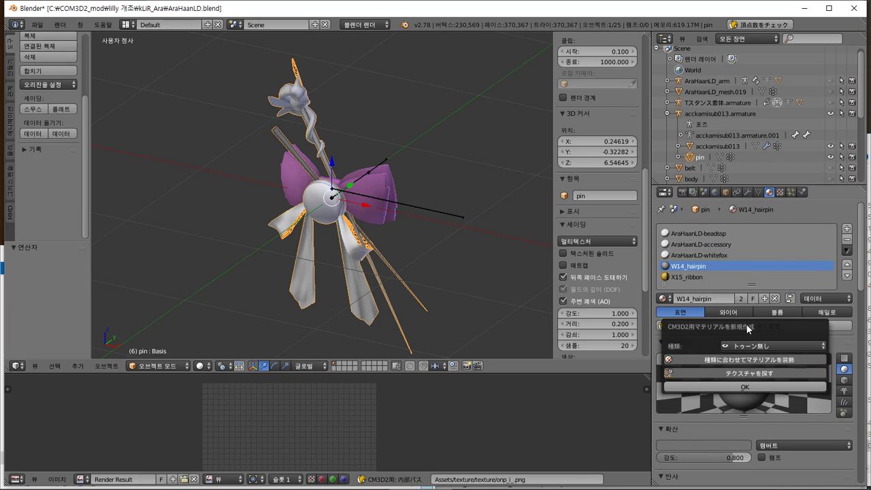
pyautogui.click(781, 348)
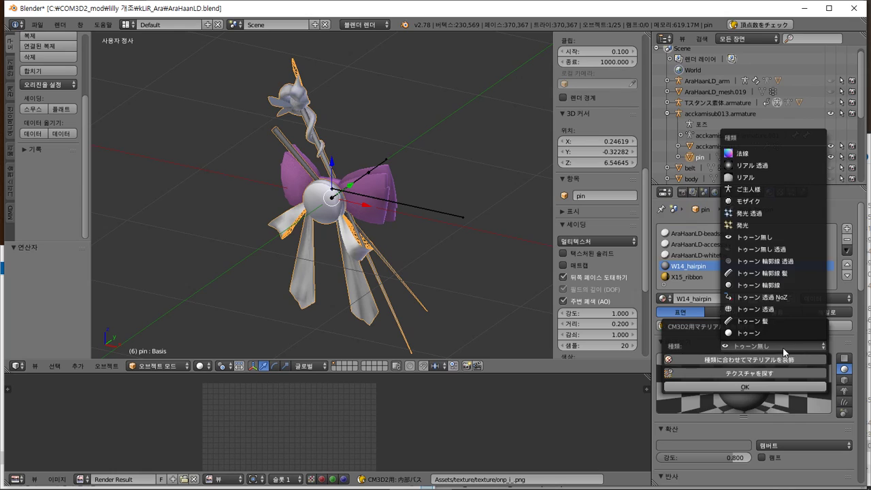
pyautogui.click(790, 261)
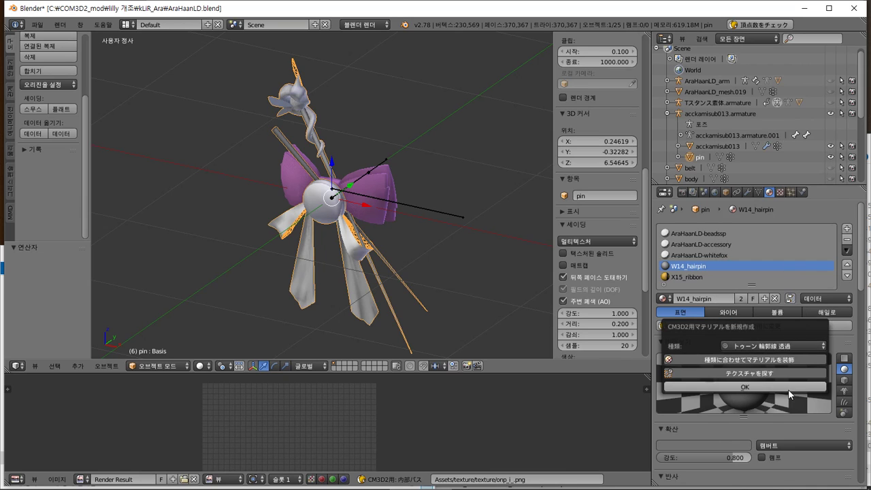
pyautogui.click(789, 388)
pyautogui.scroll(-4, 790, 378)
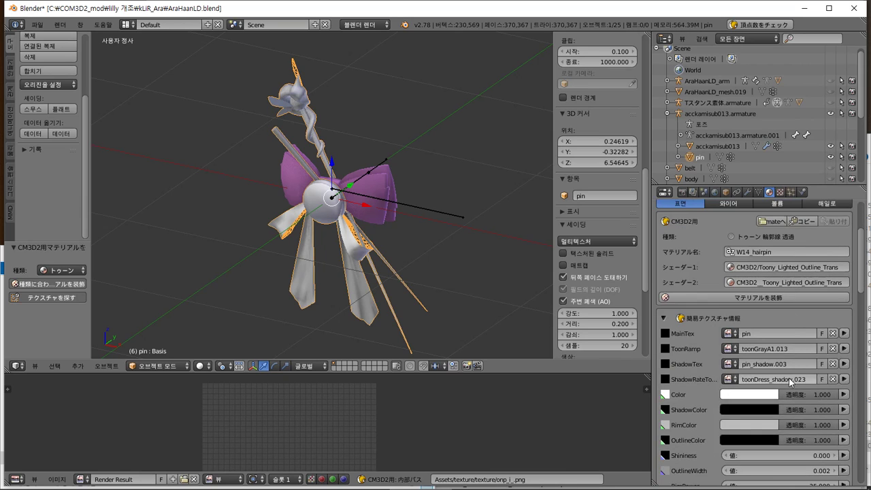
pyautogui.scroll(4, 789, 381)
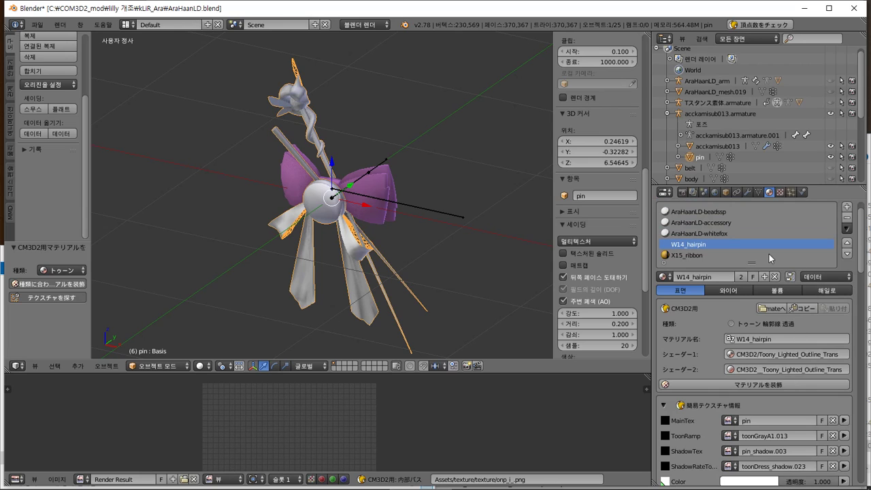
pyautogui.hotkey('ctrl', 'z')
# - Try the CM3D2 type トゥーン 輪郭線 髪 on W14_hairpin, review its shader and texture settings, and undo it
pyautogui.click(752, 303)
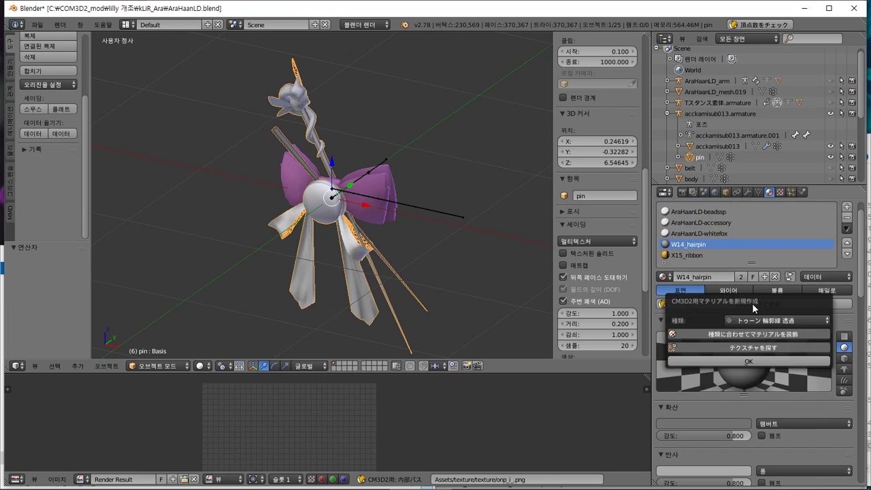
pyautogui.click(763, 321)
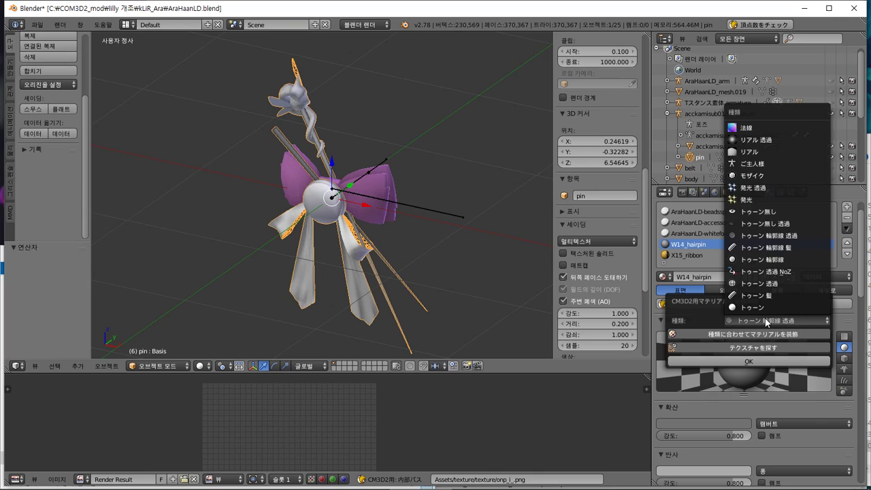
pyautogui.click(794, 250)
pyautogui.click(770, 366)
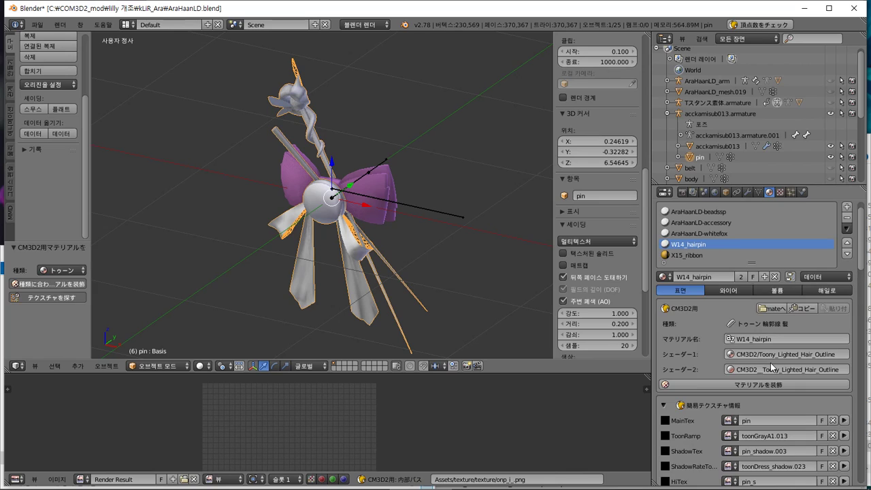
pyautogui.scroll(-3, 770, 367)
pyautogui.scroll(4, 773, 362)
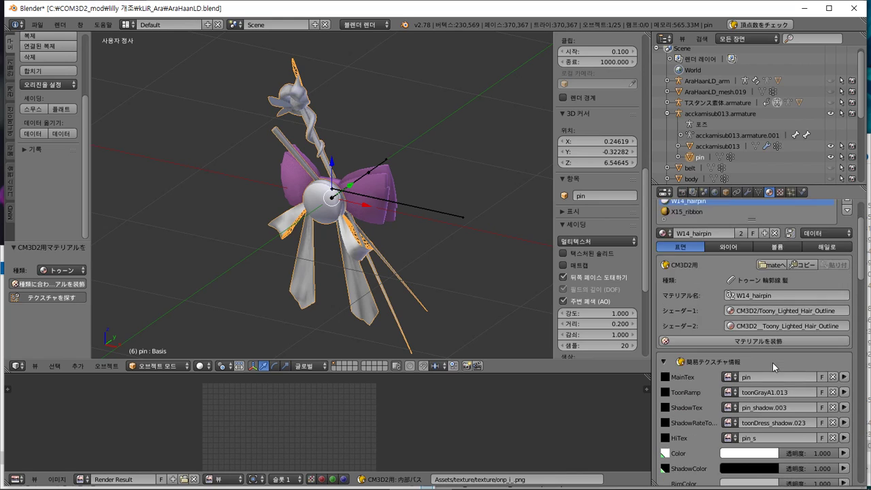
pyautogui.hotkey('ctrl', 'z')
# - Try the CM3D2 type トゥーン 輪郭線 on W14_hairpin, review its shader names, and undo it
pyautogui.click(764, 330)
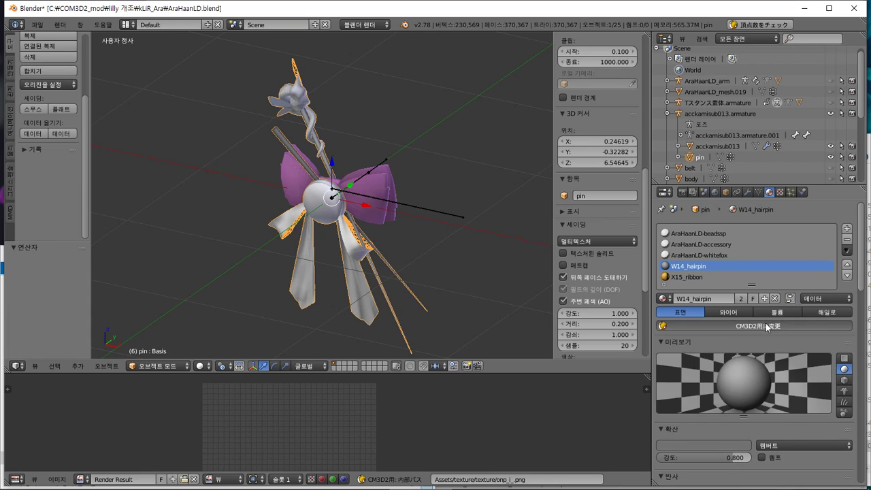
pyautogui.click(760, 342)
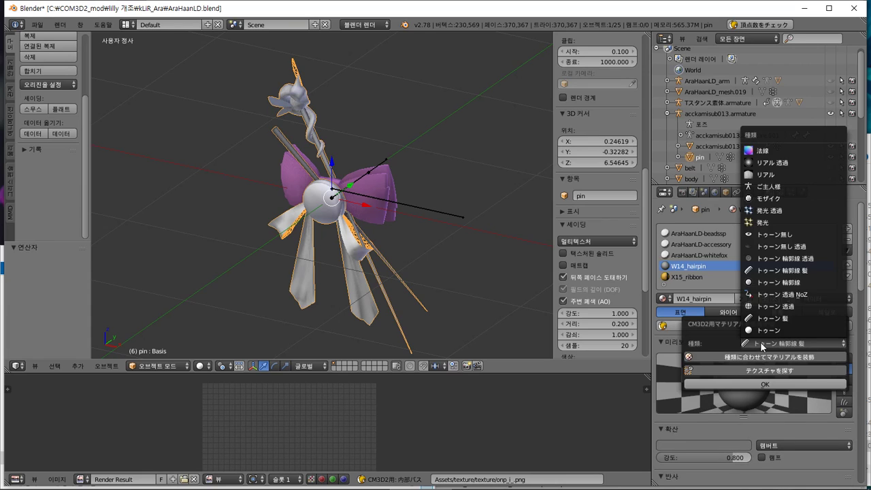
pyautogui.click(782, 282)
pyautogui.click(765, 384)
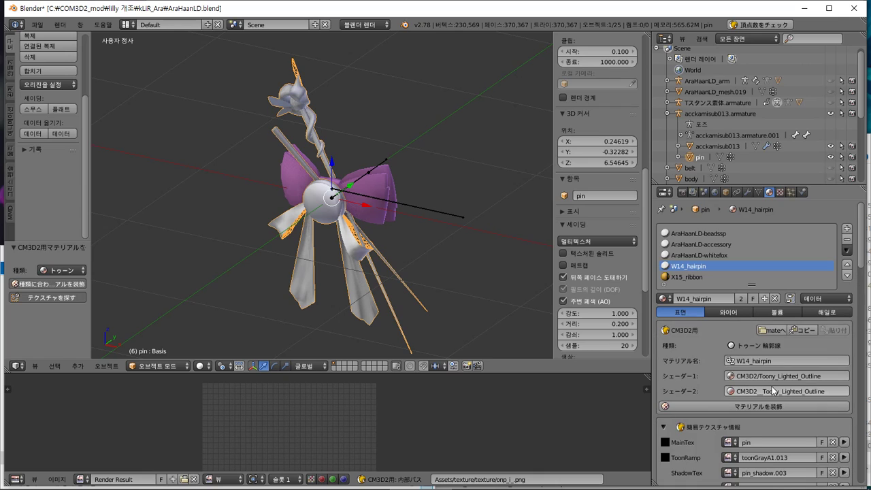
pyautogui.hotkey('ctrl', 'z')
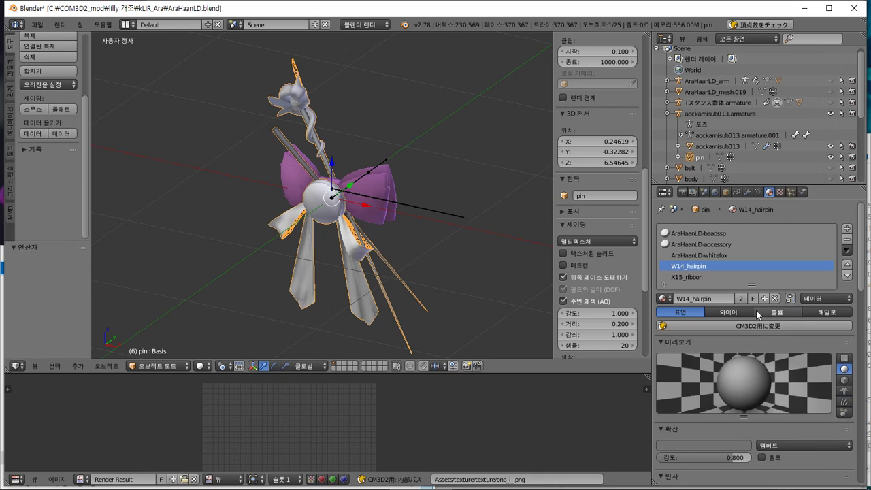
# - Try the CM3D2 type トゥーン on W14_hairpin, review its texture, colour and rim settings, and undo it
pyautogui.click(755, 326)
pyautogui.click(748, 345)
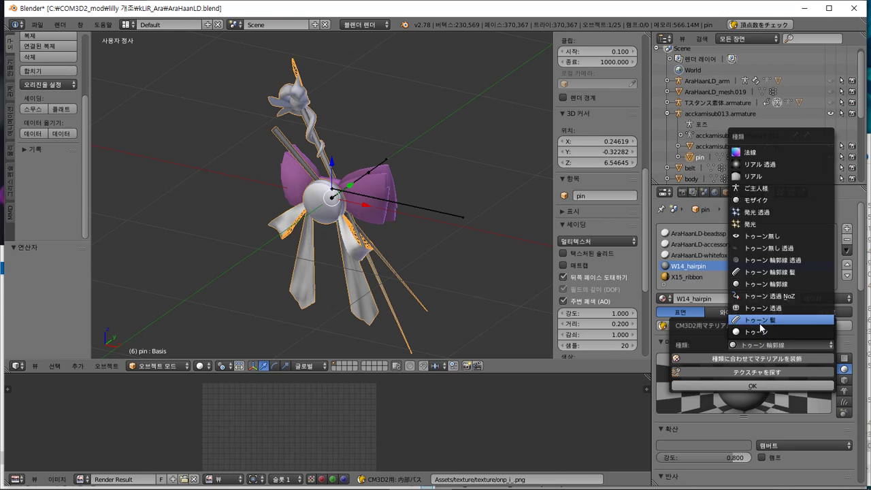
pyautogui.click(761, 333)
pyautogui.click(760, 385)
pyautogui.scroll(-4, 758, 386)
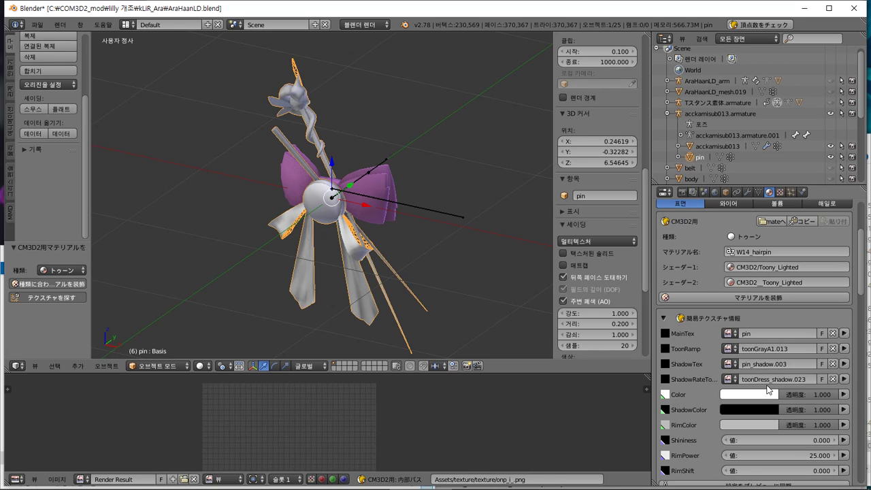
pyautogui.click(730, 333)
pyautogui.scroll(3, 754, 318)
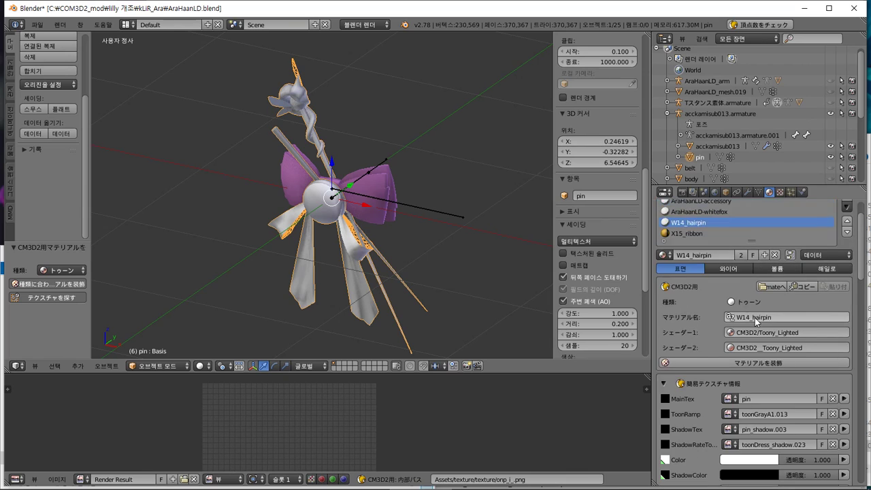
pyautogui.scroll(2, 754, 318)
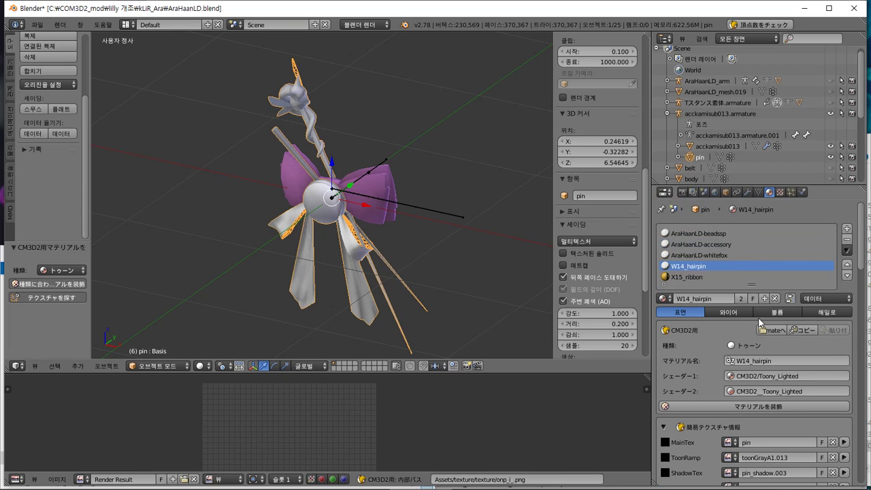
pyautogui.hotkey('ctrl', 'z')
# - Try the CM3D2 type トゥーン 透過 on W14_hairpin, review its shader and texture settings, and undo it
pyautogui.click(770, 328)
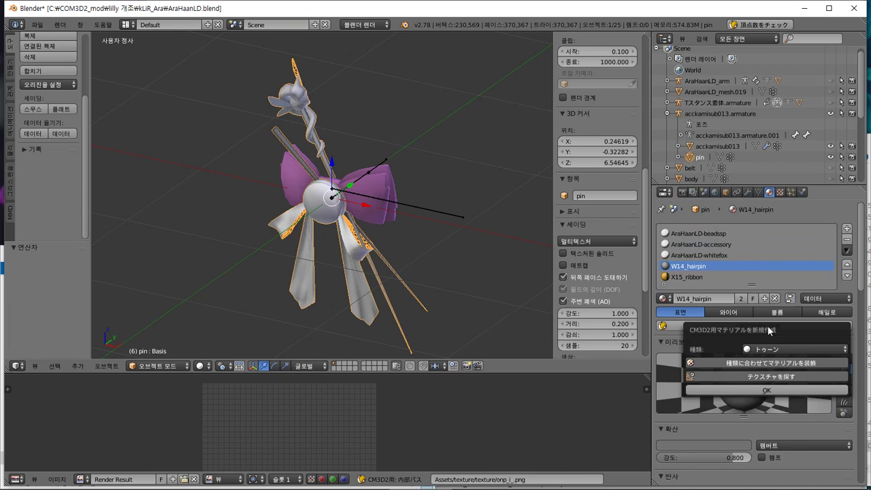
pyautogui.click(774, 349)
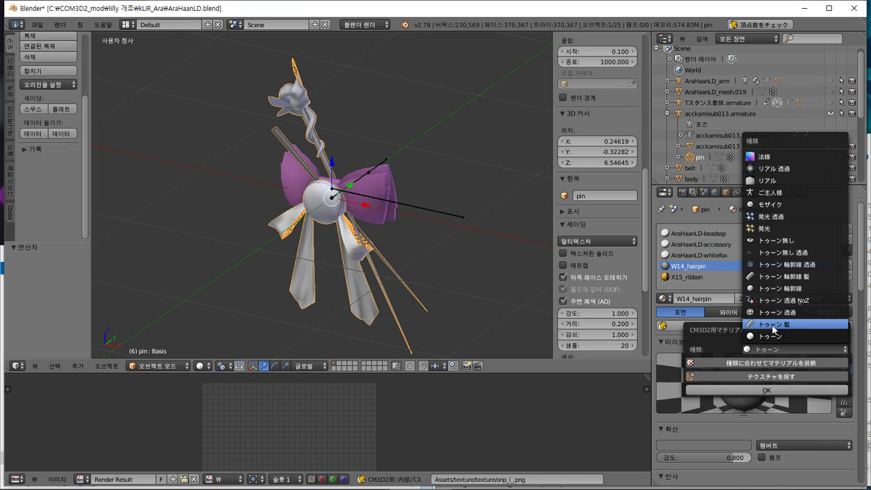
pyautogui.click(774, 312)
pyautogui.click(763, 390)
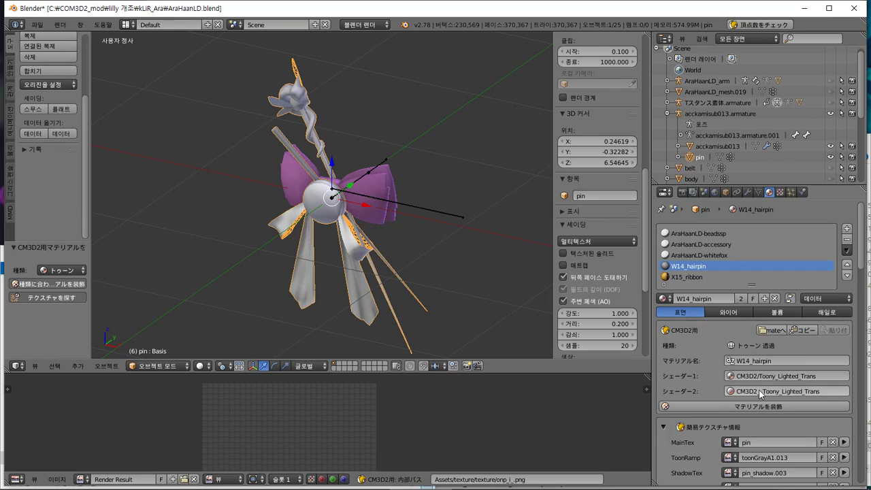
pyautogui.scroll(-2, 704, 351)
pyautogui.scroll(-1, 704, 351)
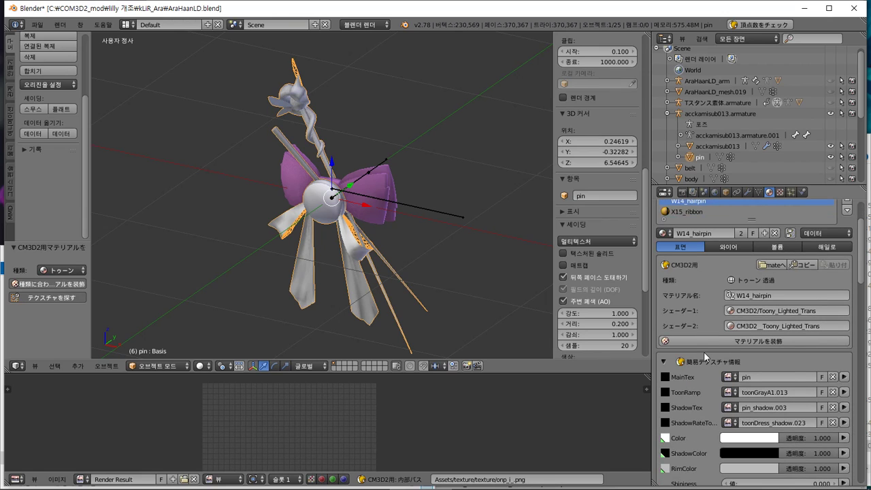
pyautogui.hotkey('ctrl', 'z')
pyautogui.click(770, 329)
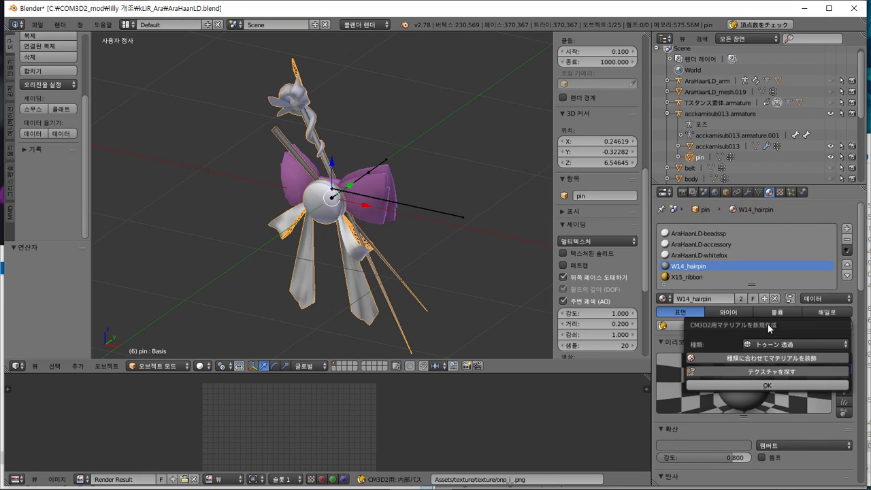
pyautogui.click(776, 341)
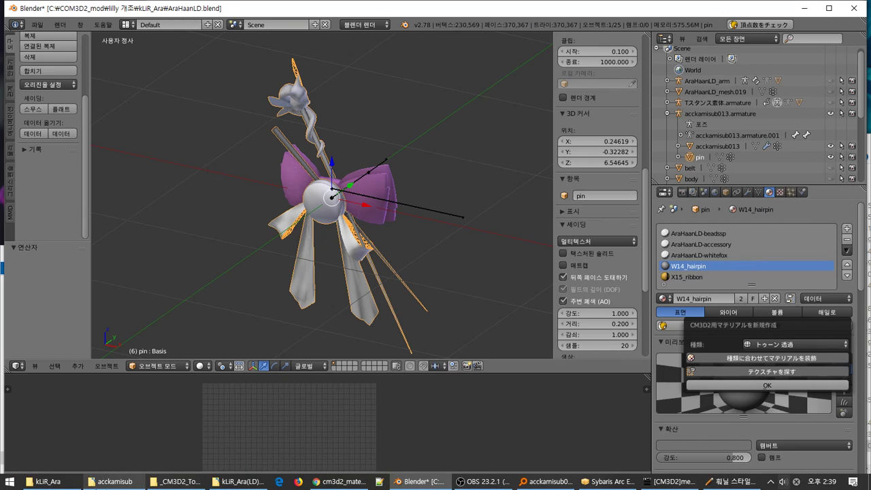
pyautogui.click(113, 482)
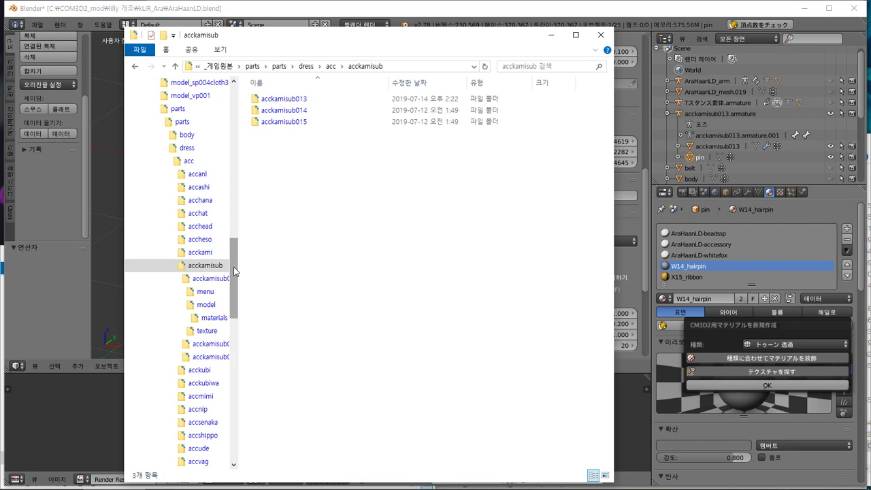
pyautogui.moveTo(235, 271); pyautogui.dragTo(245, 253)
# - Switch to Sybaris Arc Editor and search the game archives by file name for "toon"
pyautogui.moveTo(401, 481)
pyautogui.click(608, 488)
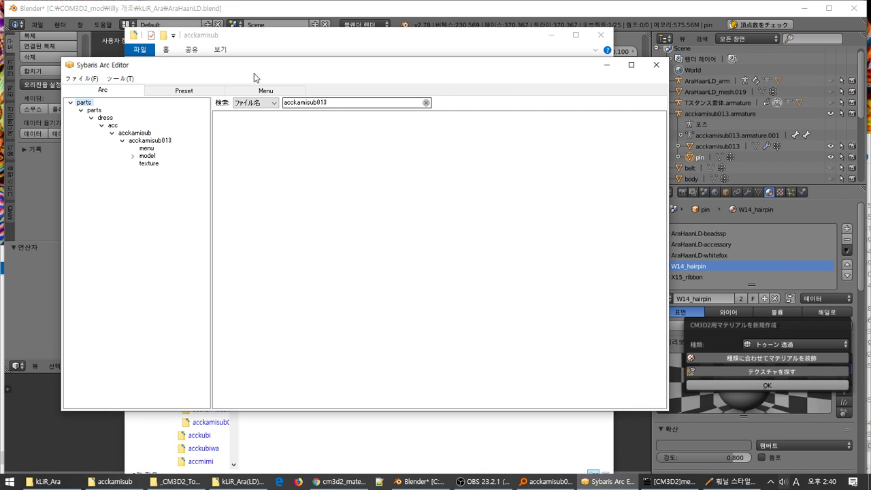
pyautogui.hotkey('ctrl', 'a')
pyautogui.write('t')
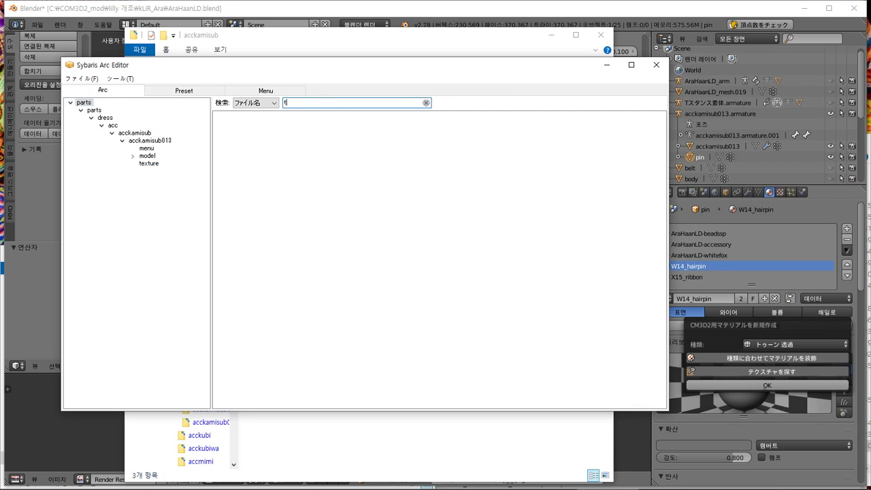
pyautogui.write('o')
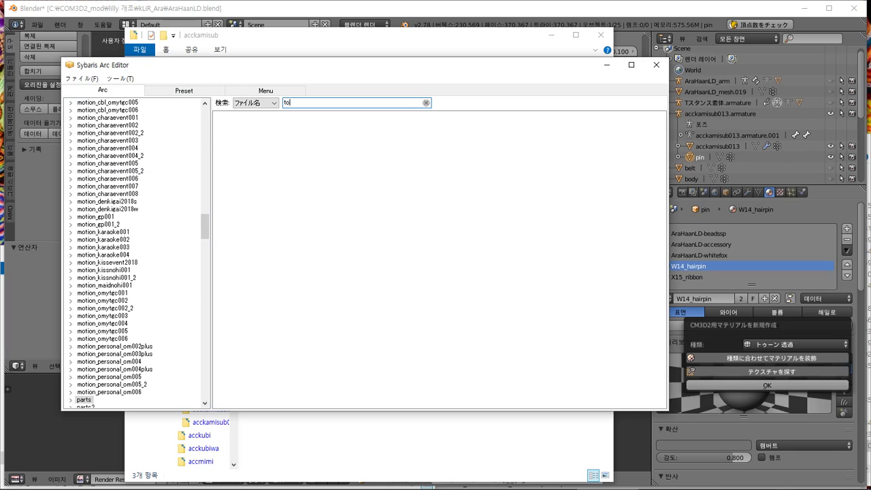
pyautogui.write('on')
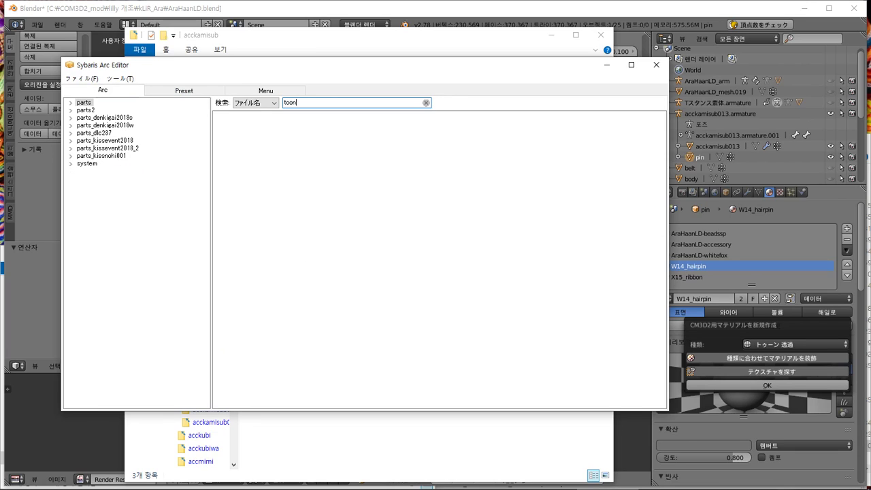
# - Expand the parts archive and open its parts/common/texture folder
pyautogui.click(70, 103)
pyautogui.click(81, 111)
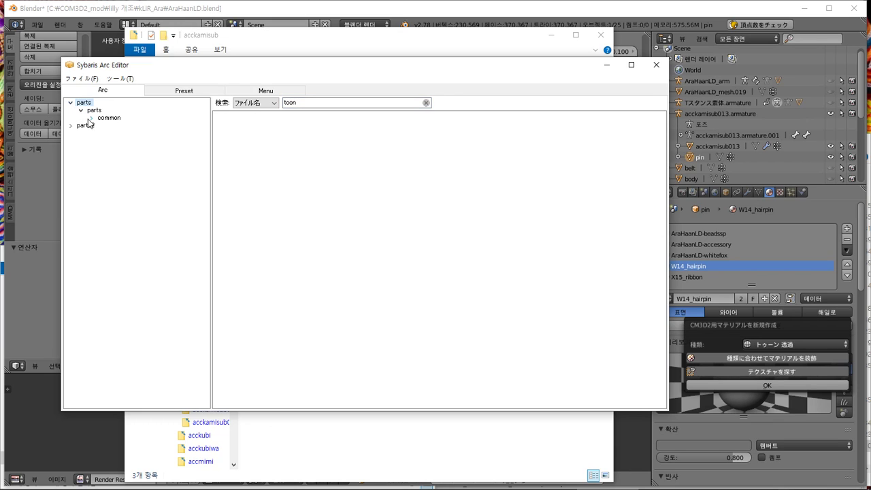
pyautogui.click(91, 118)
pyautogui.click(114, 126)
# - Preview the toon ramp and shadow textures one after another, from toonblacka1.tex through toonyellowa4.tex
pyautogui.click(219, 151)
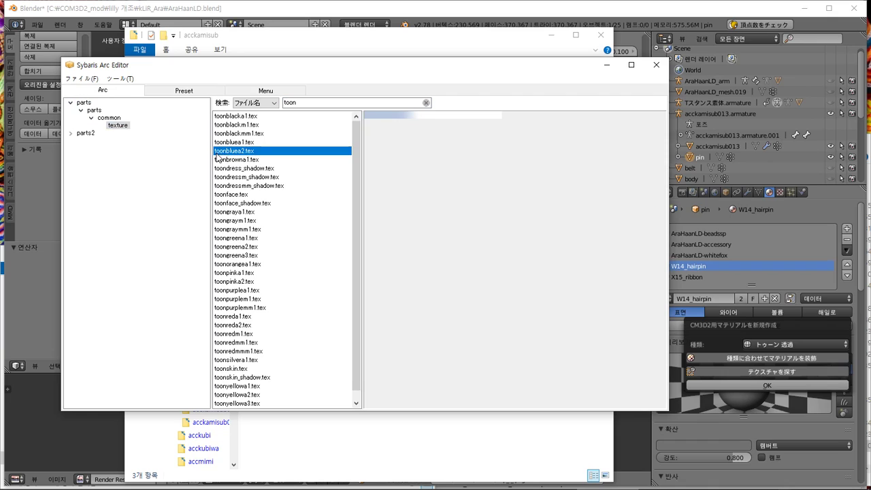
pyautogui.click(242, 125)
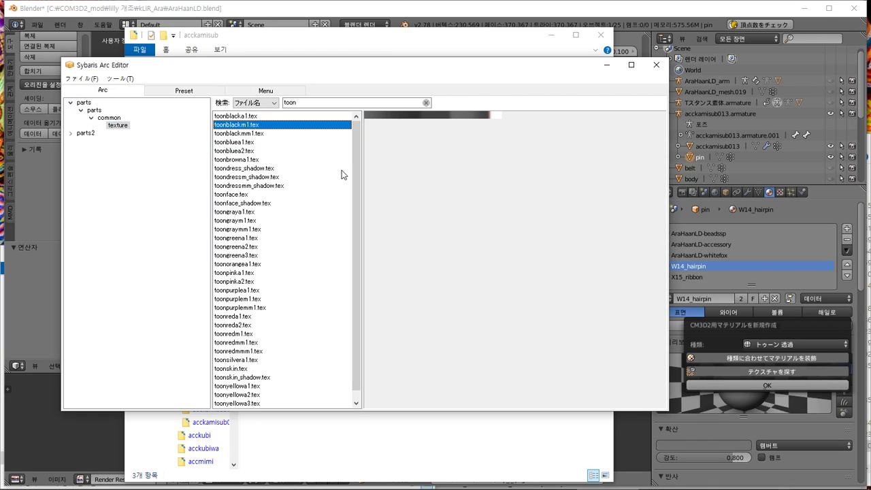
pyautogui.press('Up')
pyautogui.press('Down')
pyautogui.press('Down')
pyautogui.press('Down')
pyautogui.press('Down')
pyautogui.press('Down')
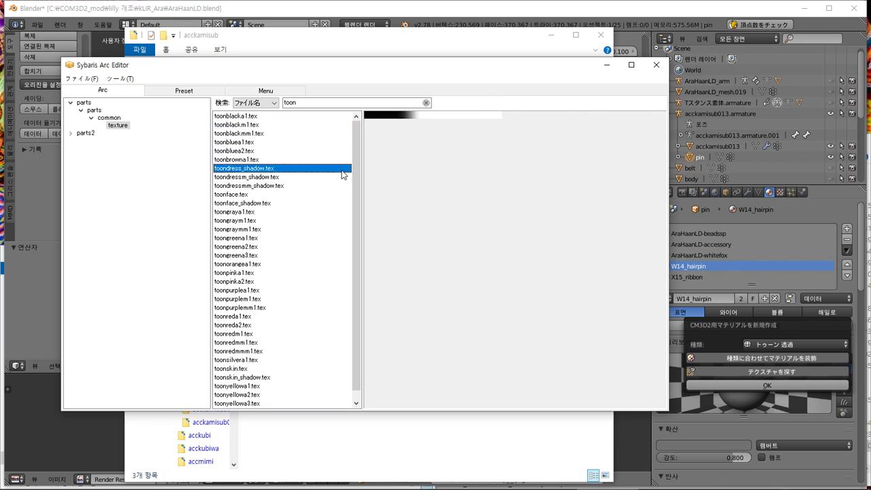
pyautogui.press('Down')
pyautogui.press('Down')
pyautogui.press('Down')
pyautogui.press('Down')
pyautogui.press('Up')
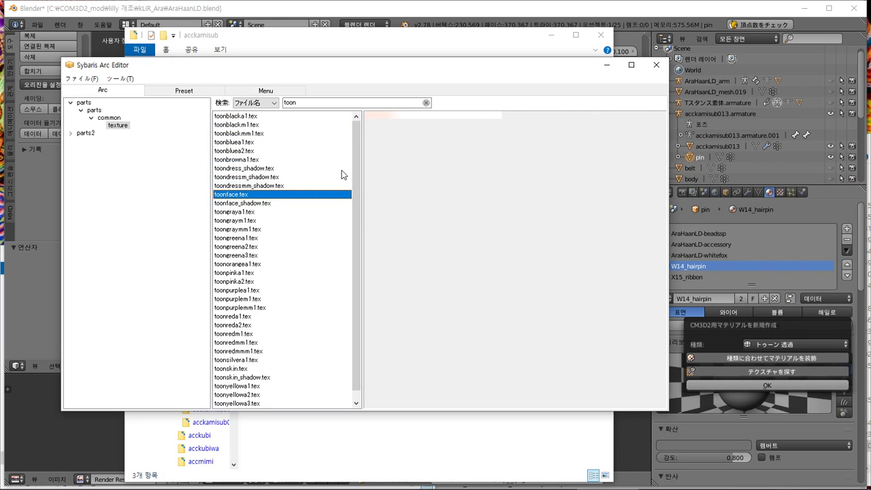
pyautogui.press('Down')
pyautogui.press('Down')
pyautogui.press('Down')
pyautogui.press('Down')
pyautogui.press('Down')
pyautogui.press('Down')
pyautogui.press('Down')
pyautogui.press('Down')
pyautogui.press('Down')
pyautogui.press('Down')
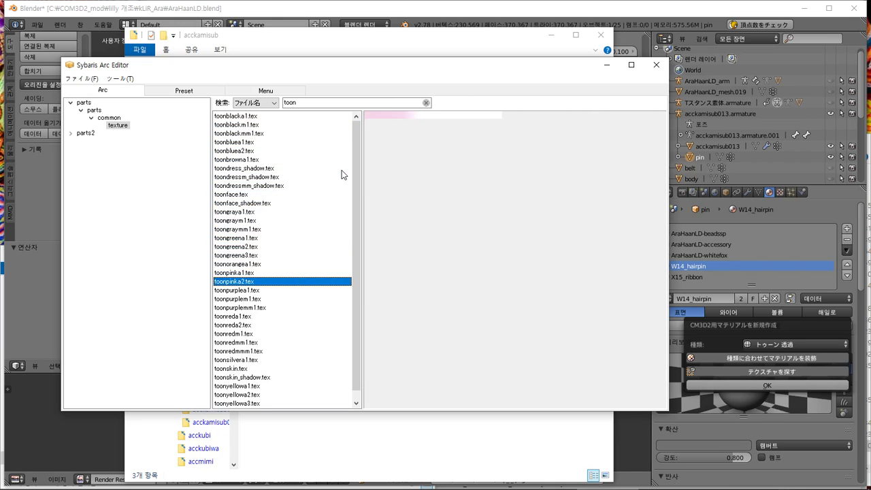
pyautogui.press('Down')
pyautogui.press('Down')
pyautogui.press('Down')
pyautogui.press('Down')
pyautogui.press('Down')
pyautogui.press('Down')
pyautogui.press('Down')
pyautogui.press('Down')
pyautogui.press('Down')
pyautogui.press('Down')
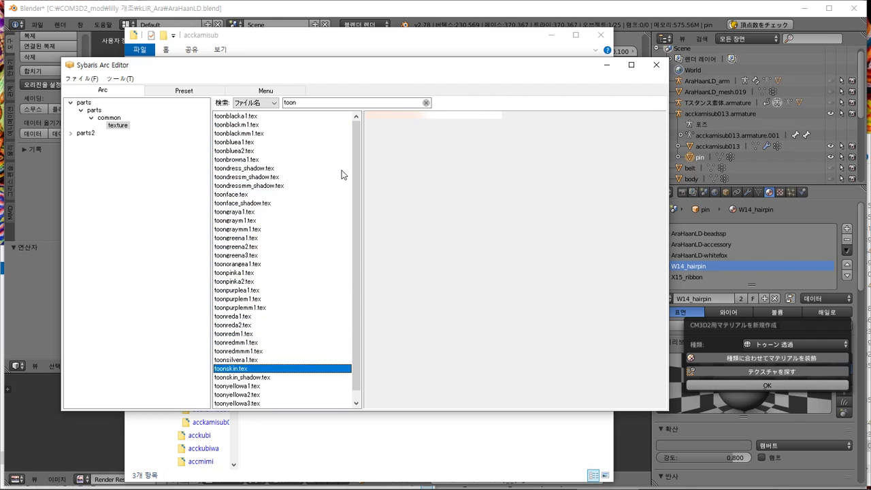
pyautogui.press('Down')
pyautogui.press('Down')
pyautogui.press('Down')
pyautogui.press('Down')
pyautogui.press('Down')
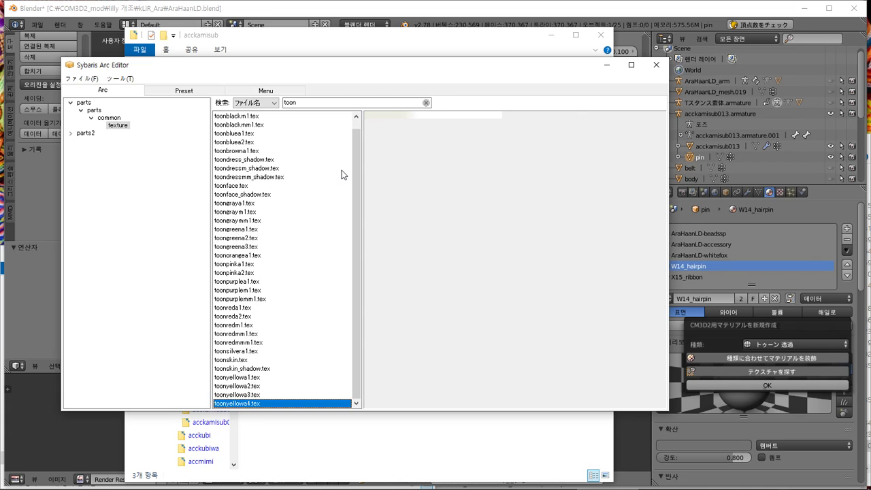
# - Switch back to Blender, put the pin object in Edit Mode, and select its AraHaanLD-whitefox material
pyautogui.click(419, 8)
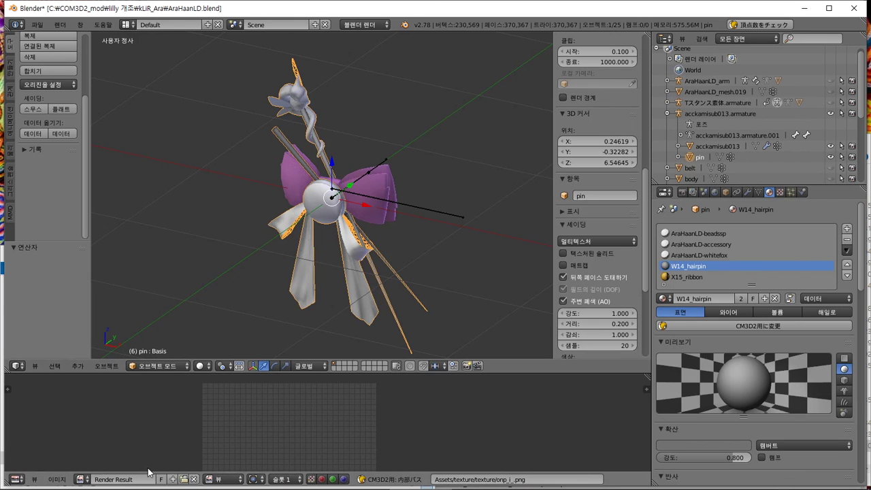
pyautogui.press('Tab')
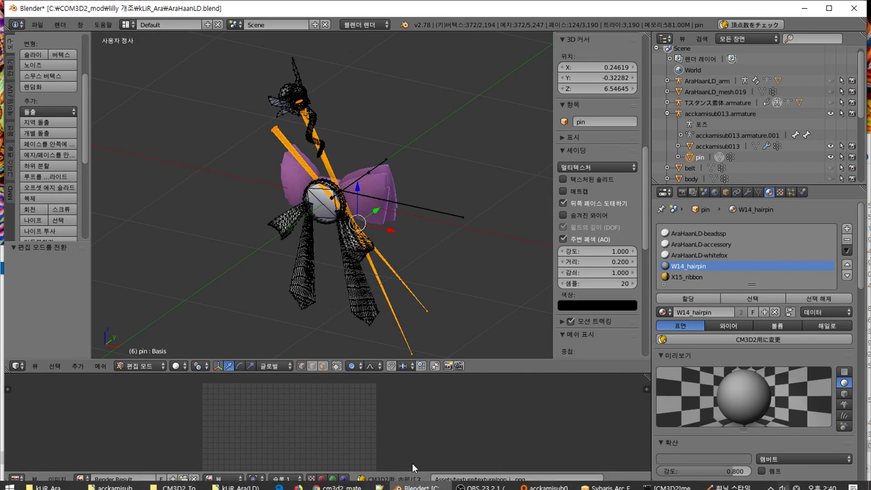
pyautogui.moveTo(435, 420); pyautogui.dragTo(446, 404, button='middle')
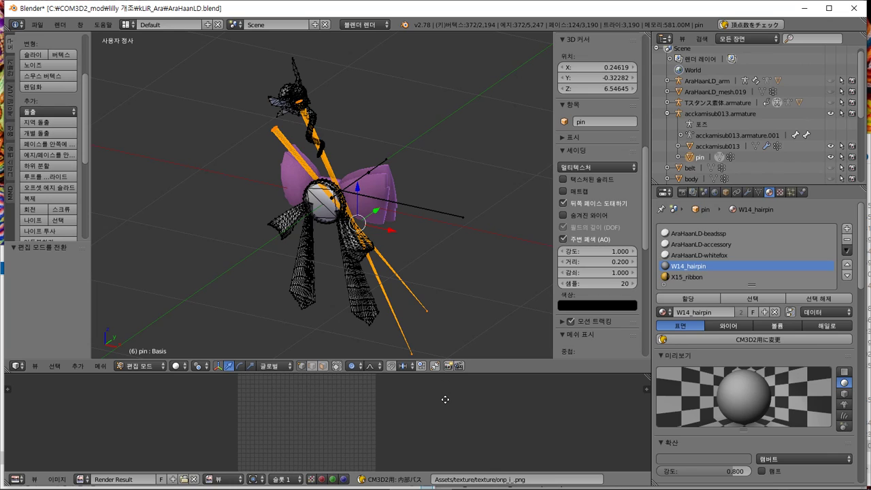
pyautogui.click(720, 255)
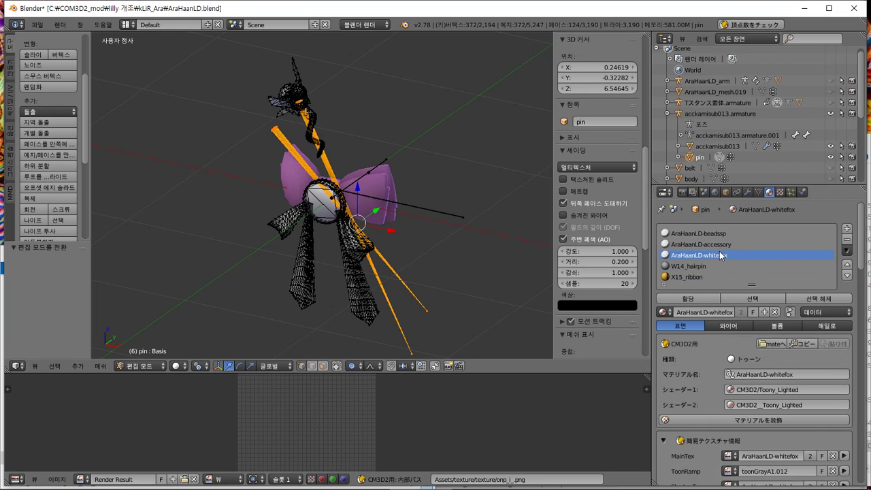
# - Clear the current face selection and select only the pin faces assigned to the W14_hairpin material
pyautogui.click(819, 298)
pyautogui.press('a')
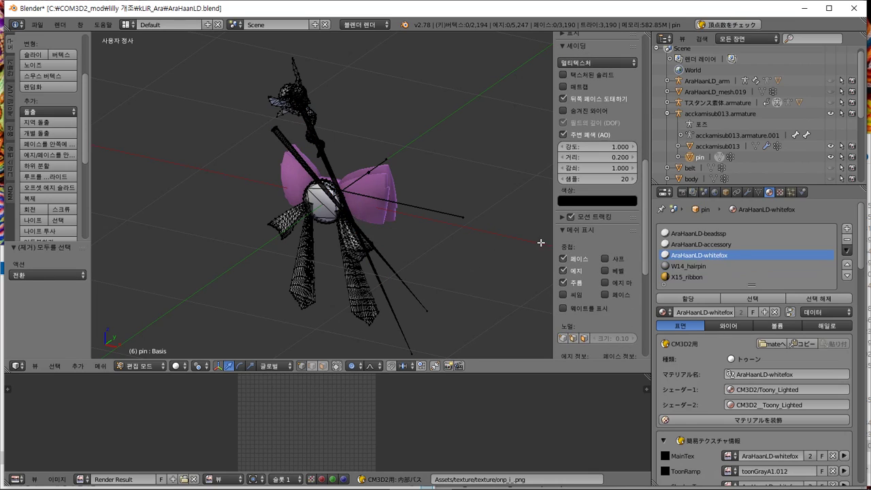
pyautogui.click(687, 266)
pyautogui.click(765, 301)
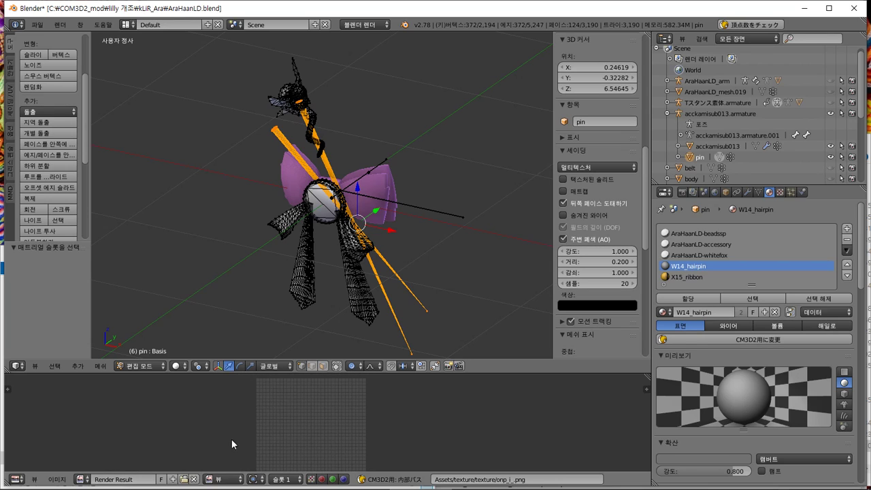
# - Set the area below the 3D view to the UV/Image Editor
pyautogui.moveTo(286, 405); pyautogui.dragTo(299, 414, button='middle')
pyautogui.click(34, 479)
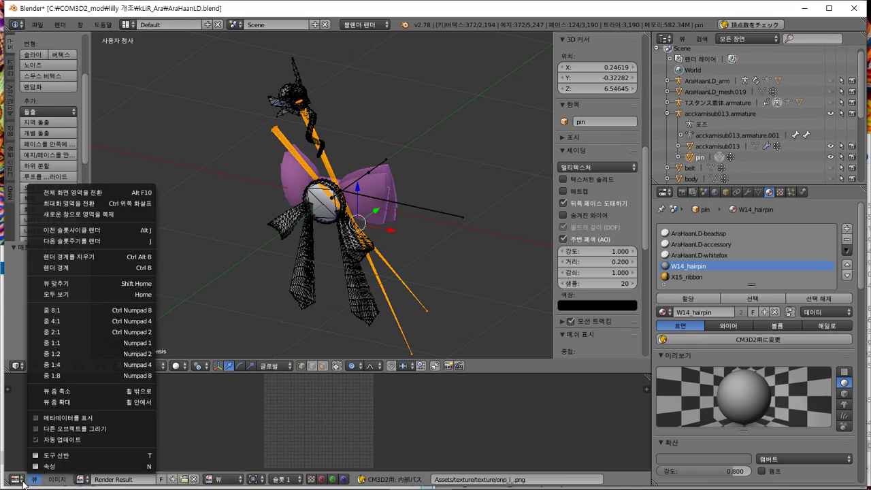
pyautogui.click(20, 481)
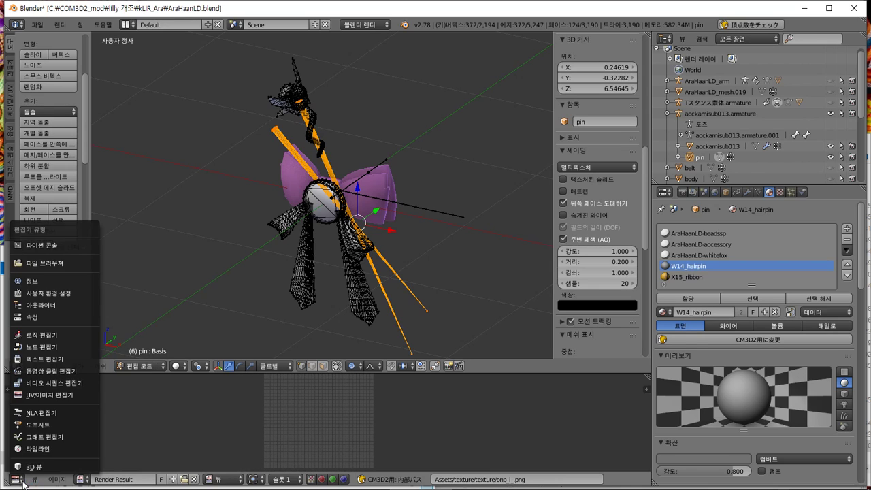
pyautogui.click(53, 395)
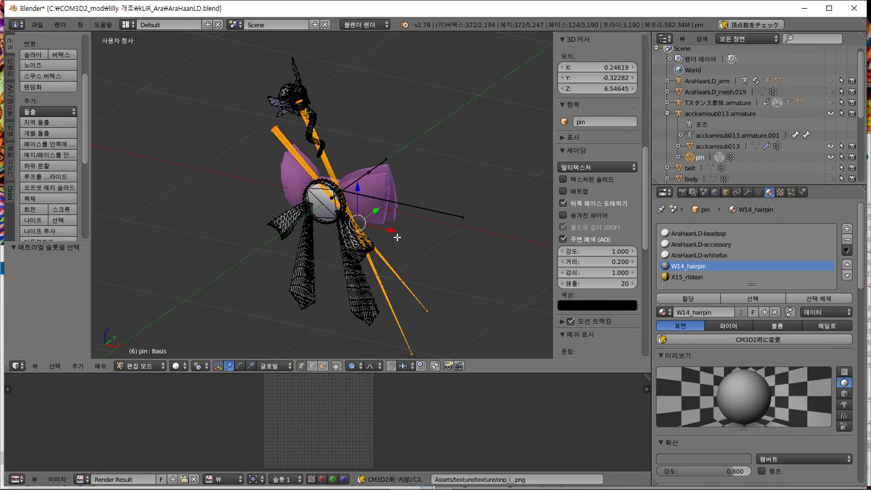
pyautogui.moveTo(375, 313); pyautogui.dragTo(313, 316, button='middle')
pyautogui.moveTo(311, 243); pyautogui.dragTo(400, 240, button='middle')
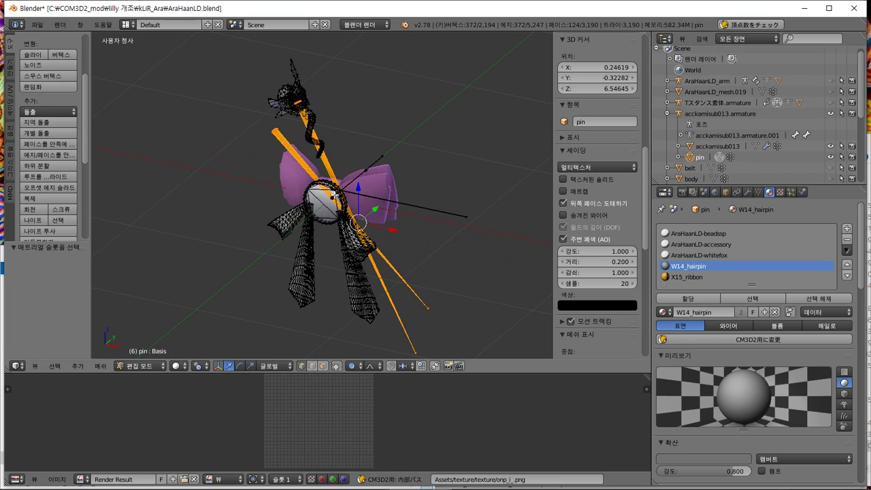
# - Replace the selection with the pin faces assigned to the AraHaanLD-accessory material
pyautogui.press('a')
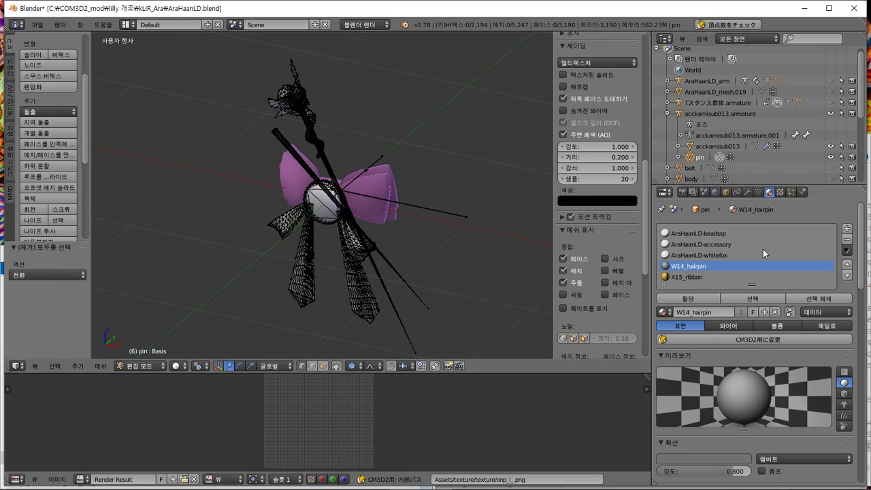
pyautogui.click(731, 242)
pyautogui.click(753, 298)
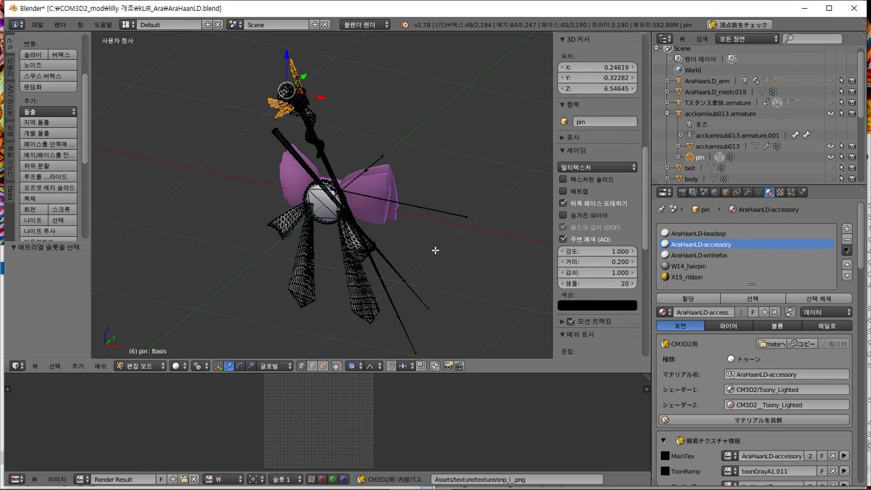
# - Switch mesh editing from the pin to the acckamisub013 bow and select all faces that use its accKamiSub013.001 material
pyautogui.press('a')
pyautogui.press('Tab')
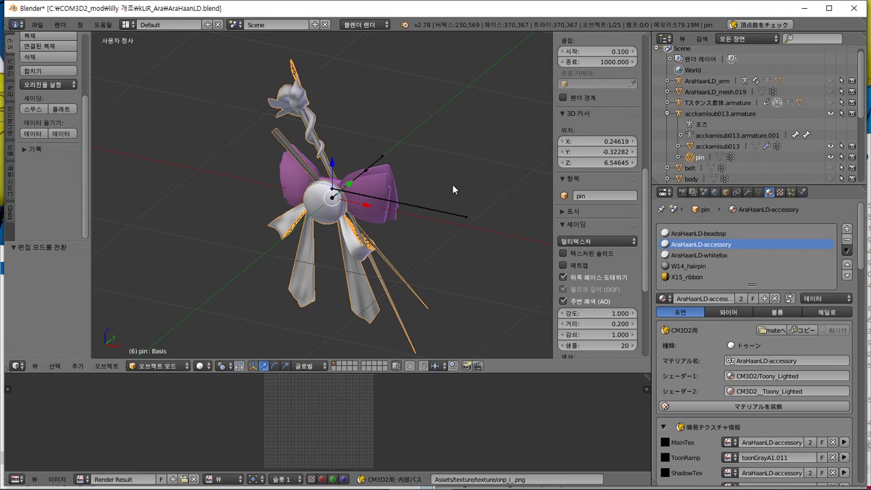
pyautogui.rightClick(381, 194)
pyautogui.press('Tab')
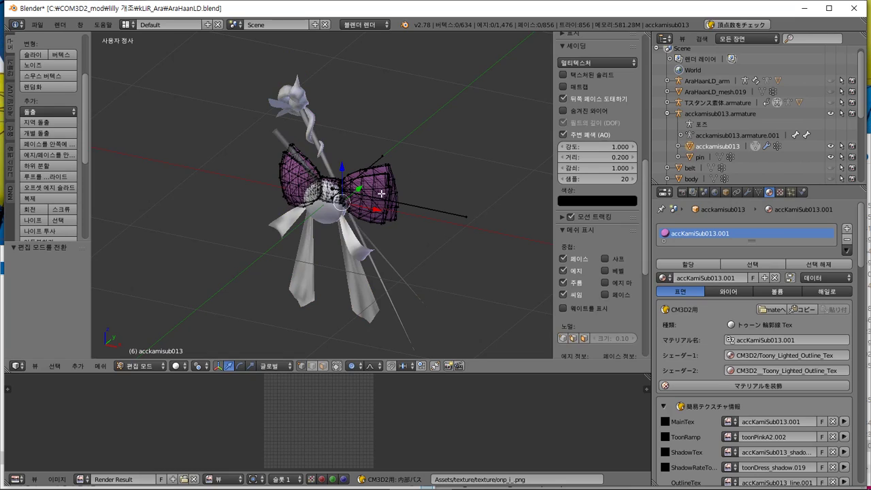
pyautogui.press('a')
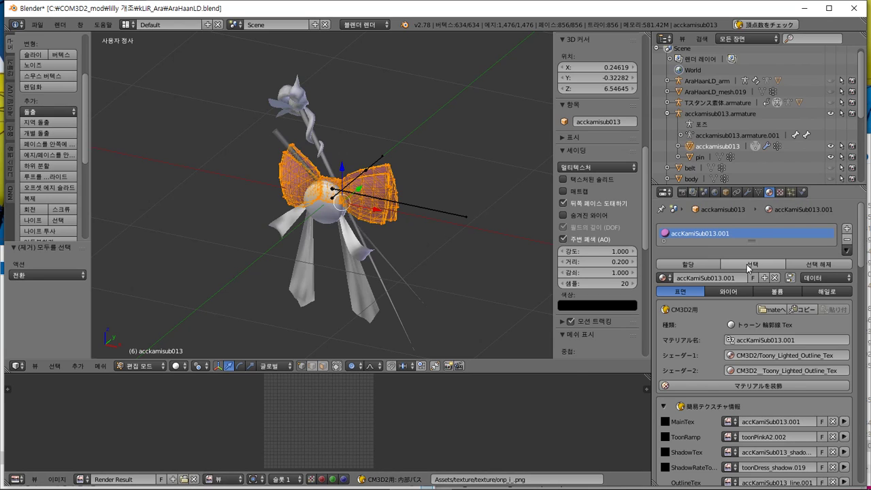
pyautogui.press('a')
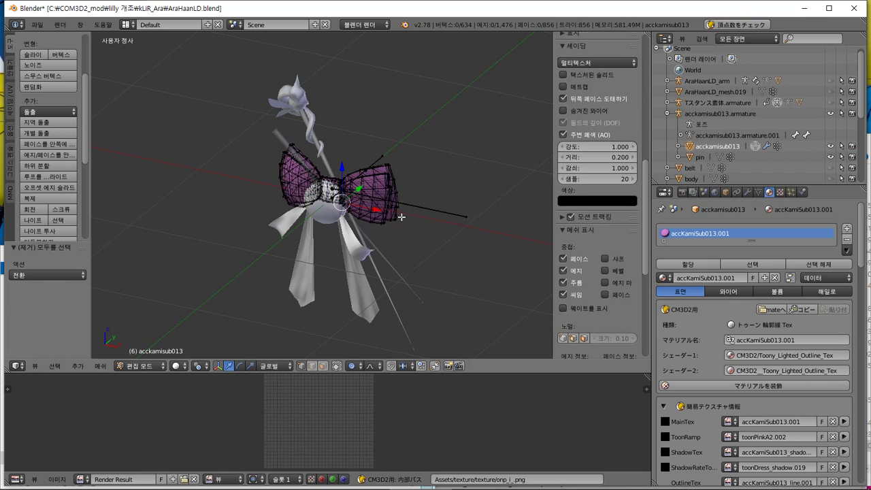
pyautogui.click(757, 264)
# - Show the bow material's texture settings and choose accKamiSub013.001 as the image of the _MainTex.023 texture
pyautogui.click(780, 192)
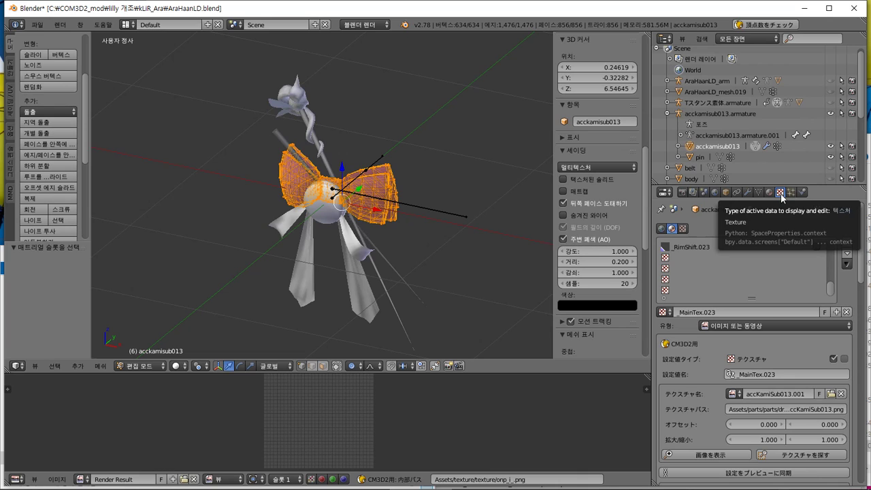
pyautogui.click(80, 479)
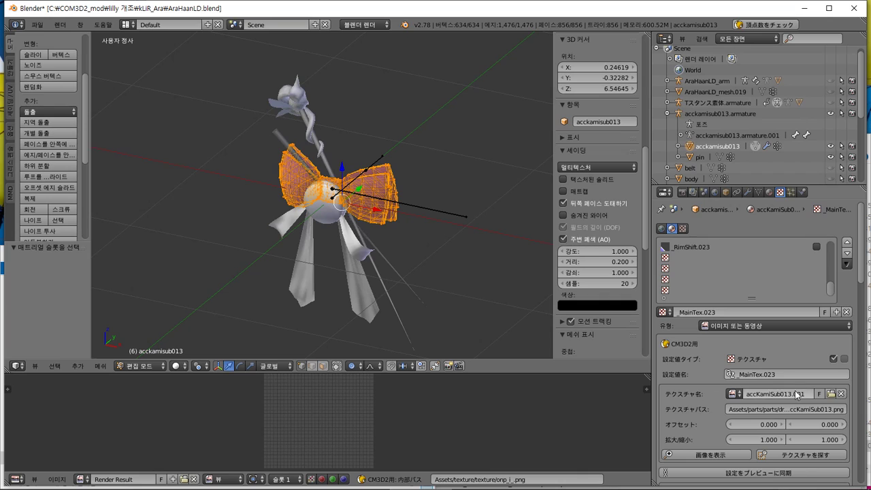
pyautogui.click(732, 393)
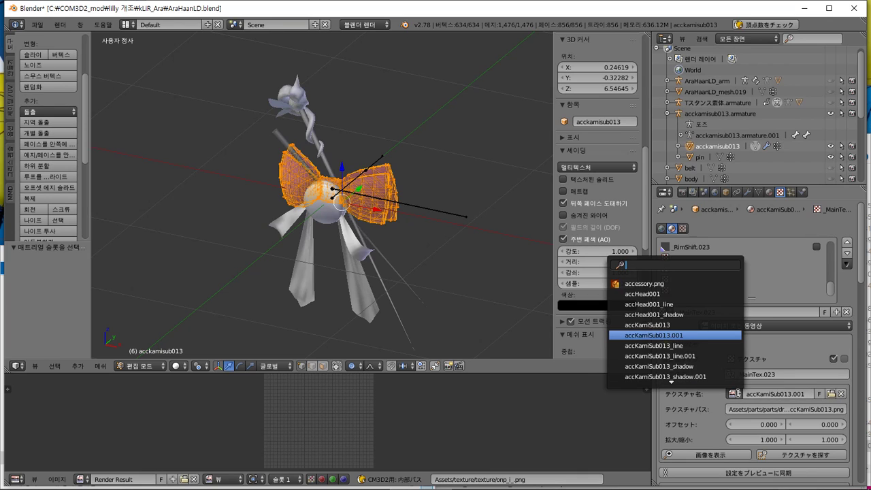
pyautogui.click(732, 335)
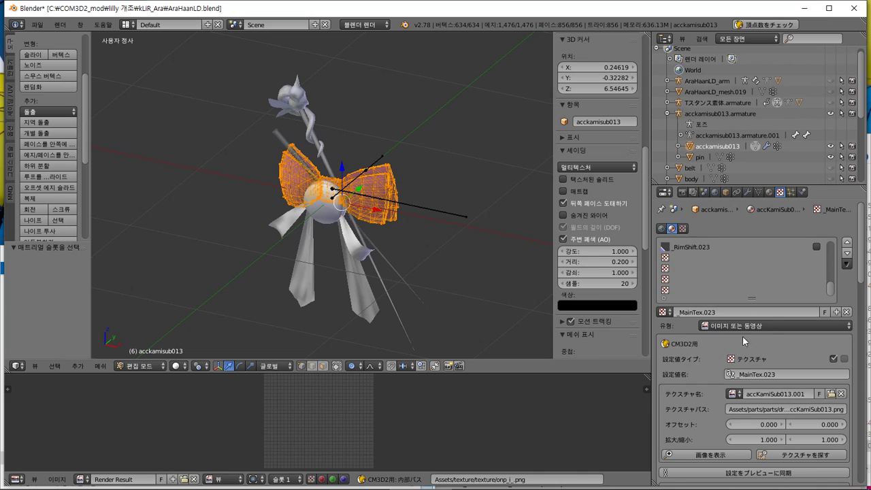
# - Copy the image name accKamiSub013.001 from the main texture and rename the image editor's Render Result with it
pyautogui.click(786, 393)
pyautogui.hotkey('ctrl', 'c')
pyautogui.click(124, 479)
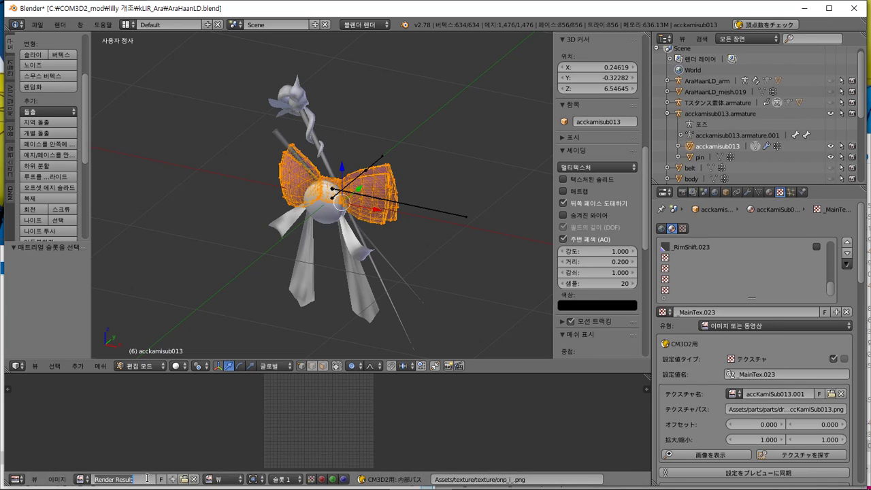
pyautogui.hotkey('ctrl', 'v')
pyautogui.press('Return')
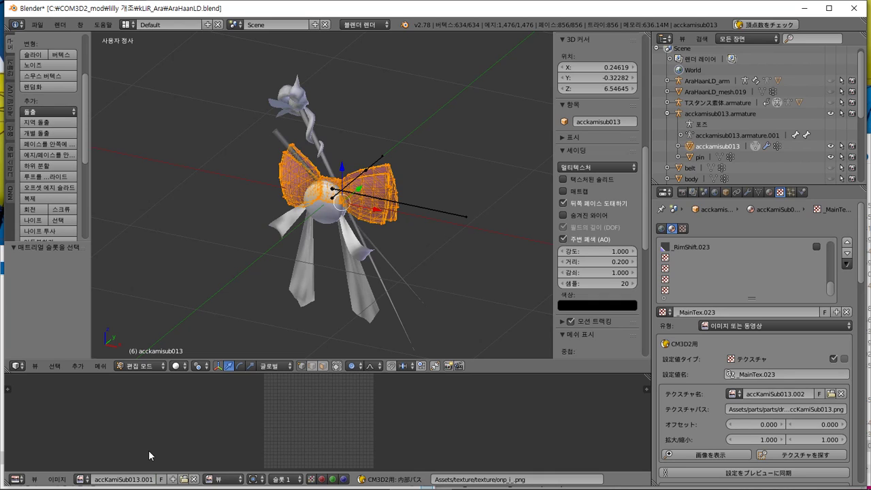
# - Rename the image shown in the image editor as accKaaa
pyautogui.click(124, 479)
pyautogui.moveTo(94, 479); pyautogui.dragTo(110, 479)
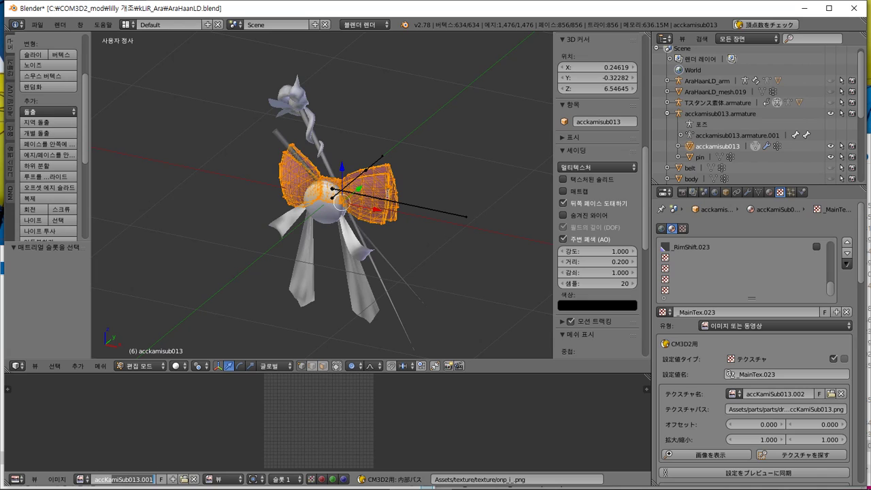
pyautogui.write('aaa')
pyautogui.press('Return')
pyautogui.press('a')
pyautogui.press('a')
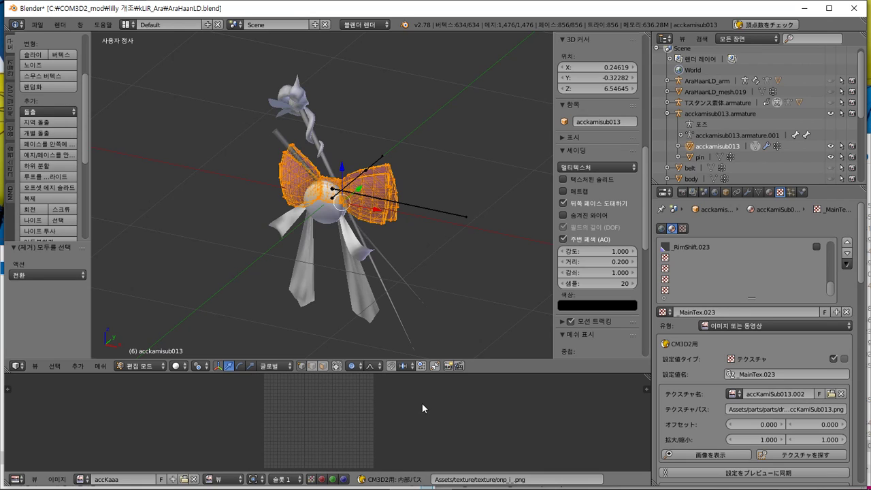
# - Display the accKamiSub013 image in the image editor and view the bow's whole UV layout over it
pyautogui.click(39, 480)
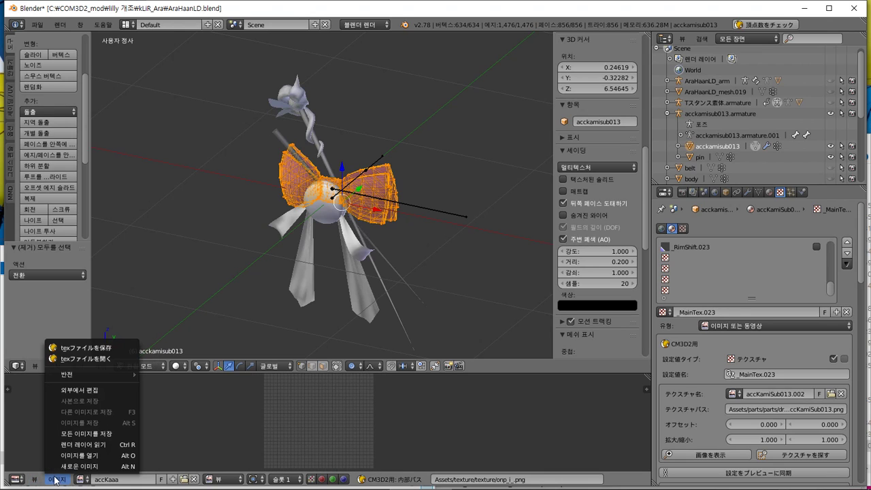
pyautogui.click(80, 480)
pyautogui.click(81, 479)
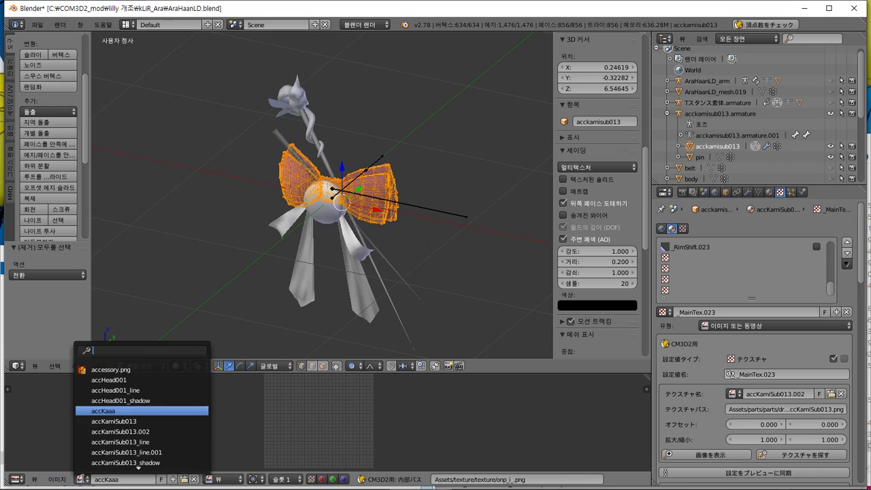
pyautogui.click(170, 422)
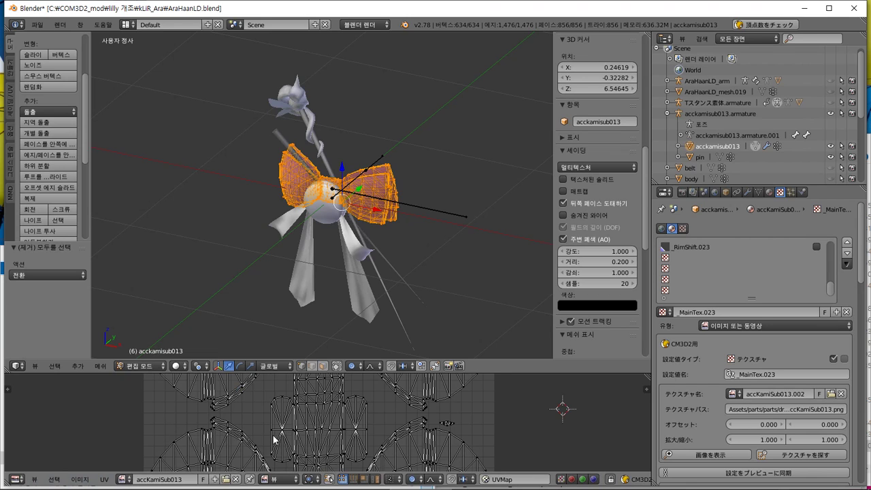
pyautogui.scroll(-6, 272, 439)
pyautogui.scroll(2, 273, 439)
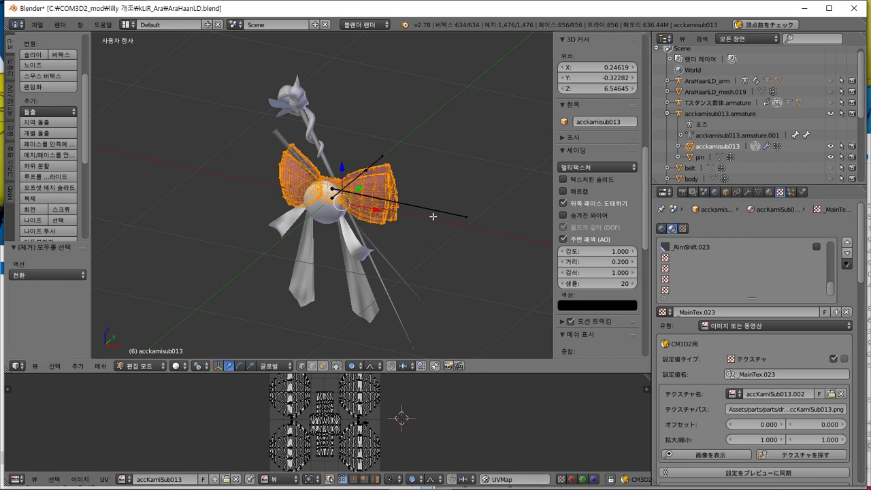
# - Leave the bow's Edit Mode, edit the pin object instead and select all its geometry to examine its UV layout
pyautogui.rightClick(332, 204)
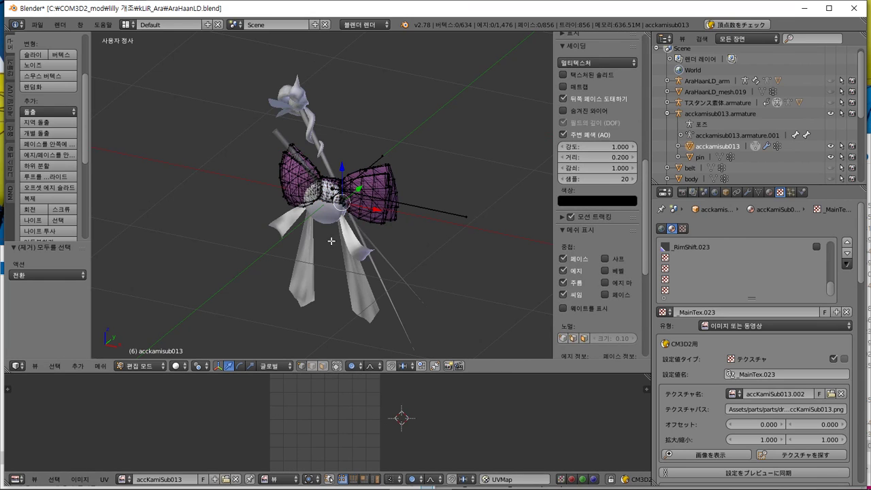
pyautogui.press('Tab')
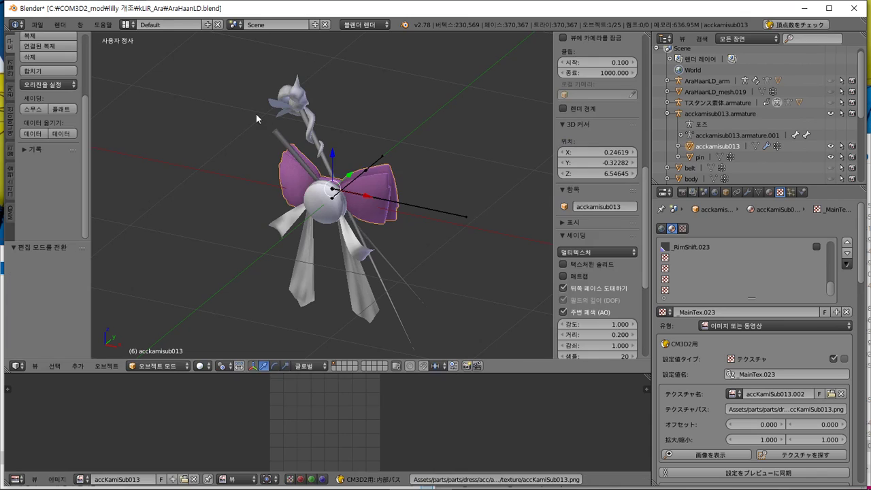
pyautogui.click(696, 157)
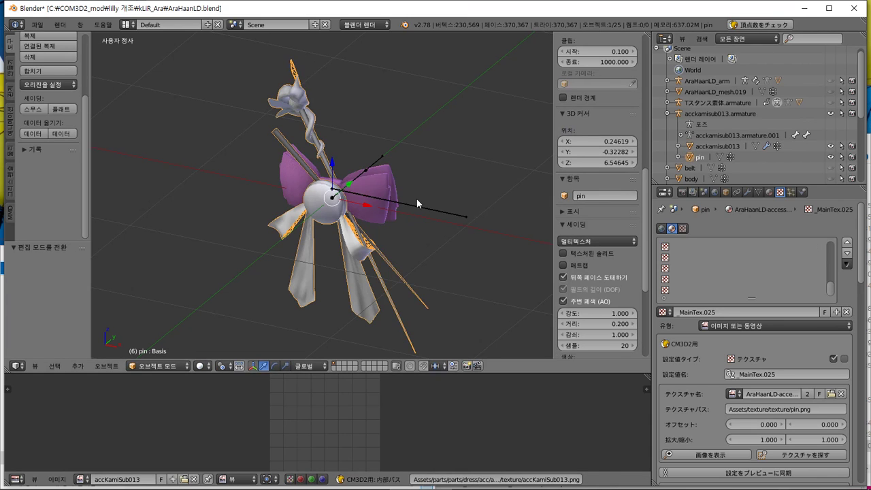
pyautogui.press('Tab')
pyautogui.press('a')
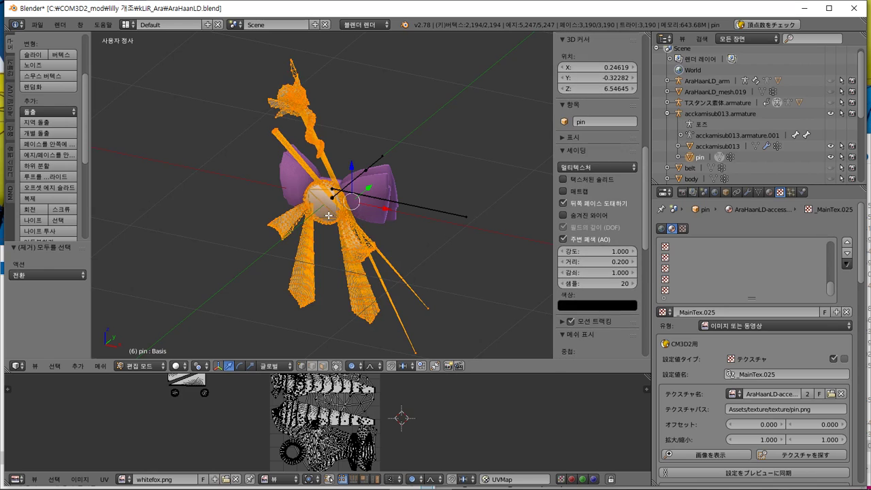
pyautogui.scroll(3, 238, 408)
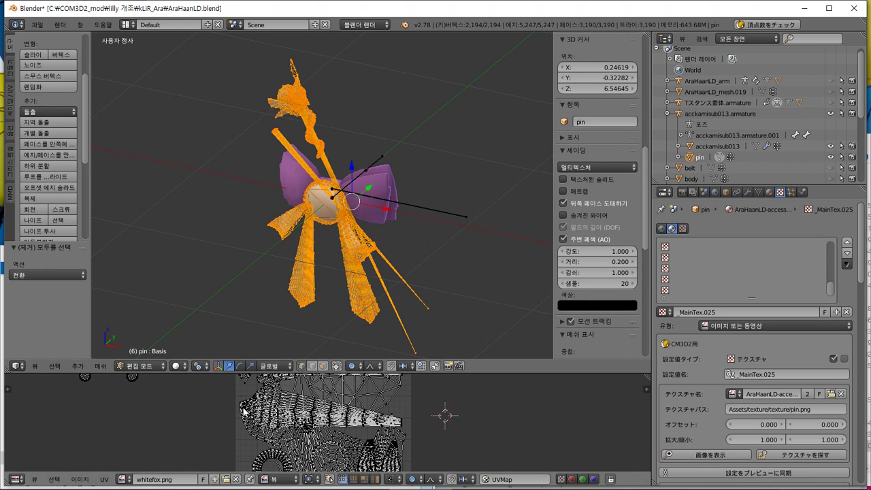
pyautogui.scroll(-5, 243, 410)
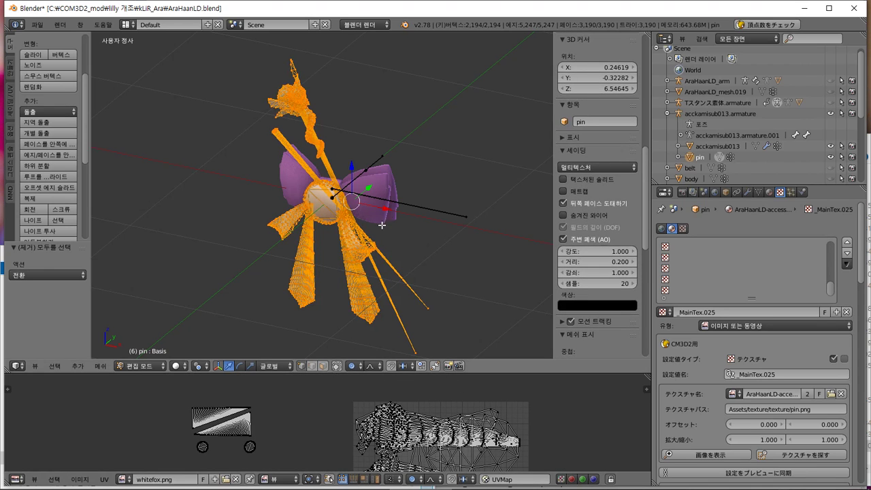
# - Select only the pin faces assigned to the W14_hairpin material and examine where their UV islands lie relative to the image area
pyautogui.press('a')
pyautogui.scroll(-5, 599, 245)
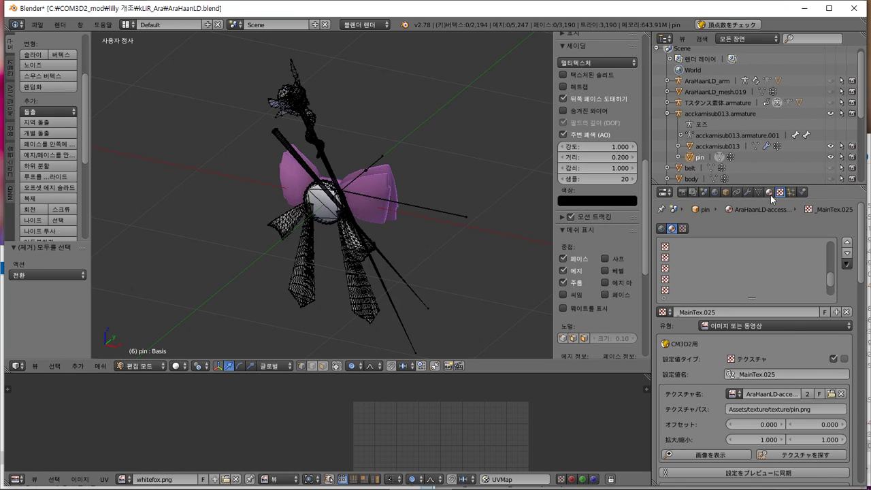
pyautogui.click(770, 193)
pyautogui.click(701, 266)
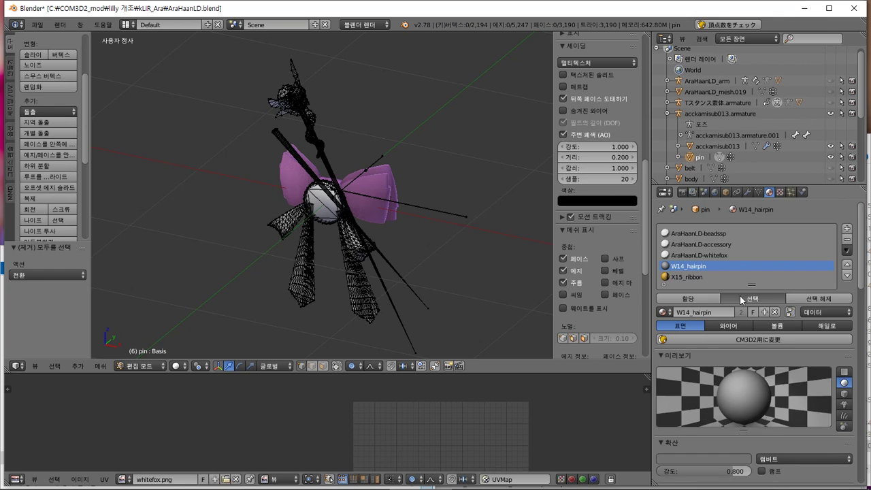
pyautogui.click(740, 296)
pyautogui.scroll(3, 335, 428)
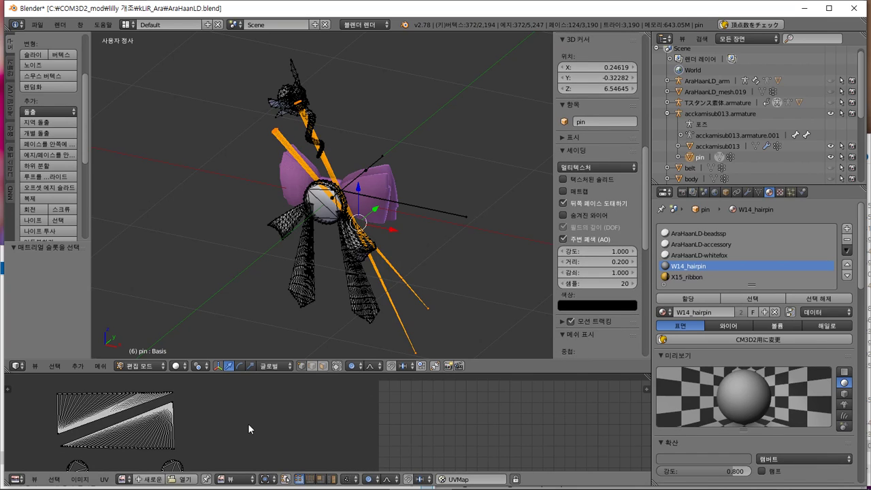
pyautogui.scroll(-1, 252, 421)
pyautogui.moveTo(253, 420)
pyautogui.mouseDown(button='middle')
pyautogui.moveTo(306, 395)
pyautogui.moveTo(252, 408)
pyautogui.mouseUp(button='middle')
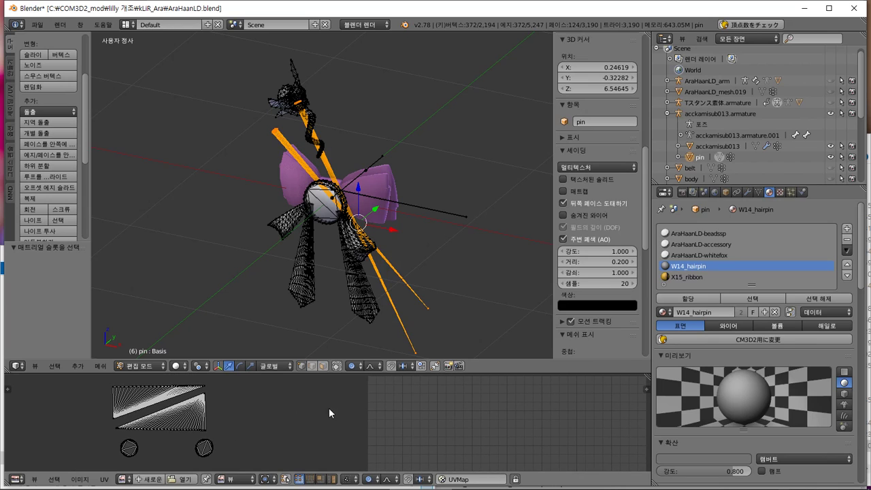
pyautogui.scroll(-3, 330, 408)
pyautogui.scroll(-2, 412, 421)
pyautogui.moveTo(416, 423); pyautogui.dragTo(342, 398, button='middle')
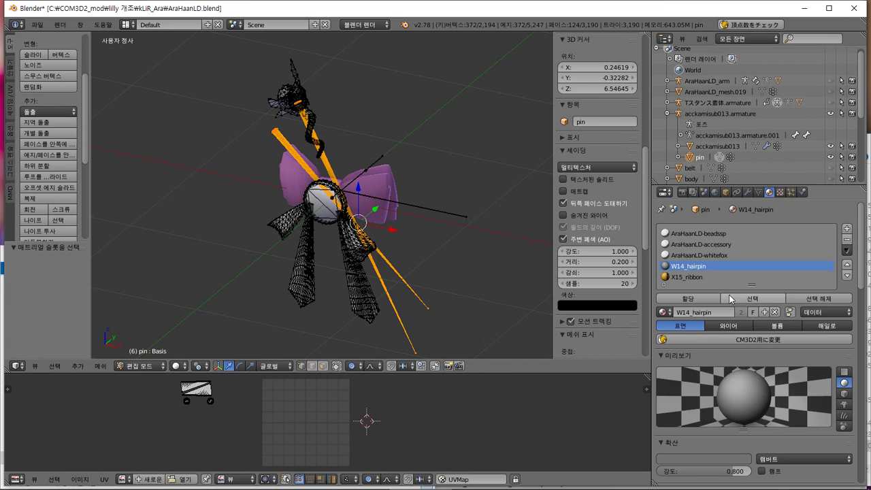
pyautogui.scroll(-5, 769, 319)
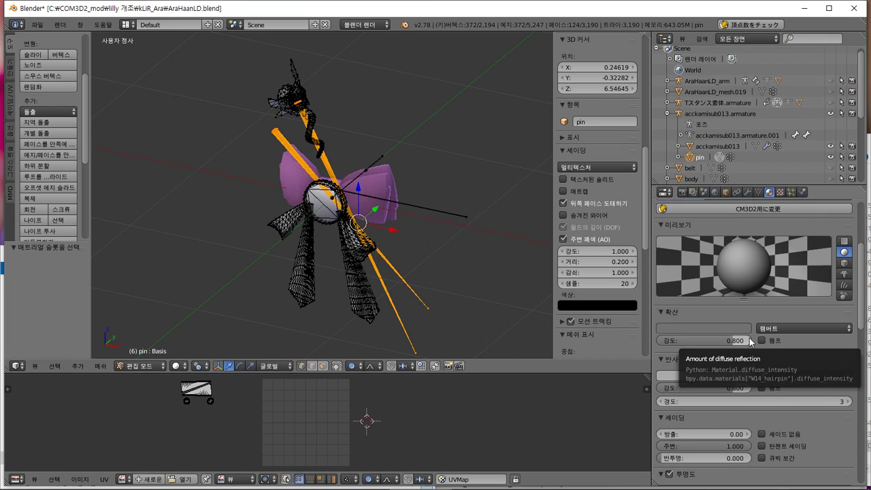
pyautogui.scroll(5, 786, 343)
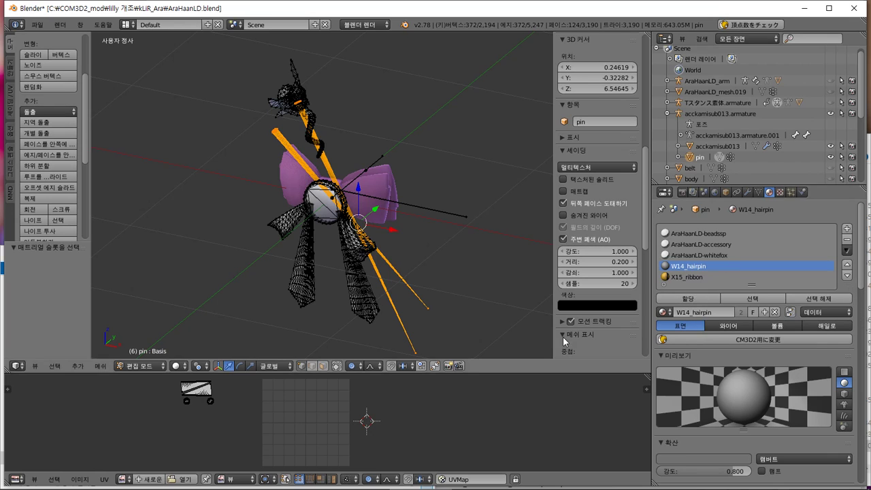
pyautogui.click(743, 341)
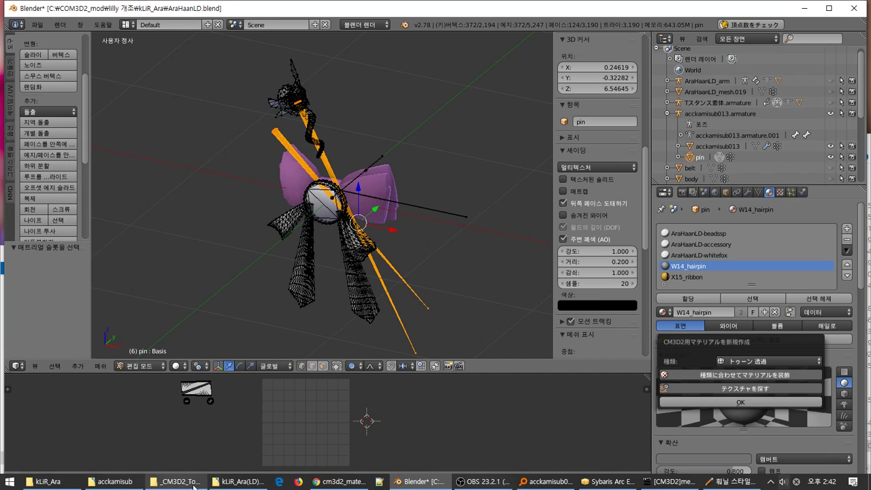
# - Switch to File Explorer, open the COM3D2 Mod folder and examine its COM3D2_mod and 미분류2 folders
pyautogui.click(237, 482)
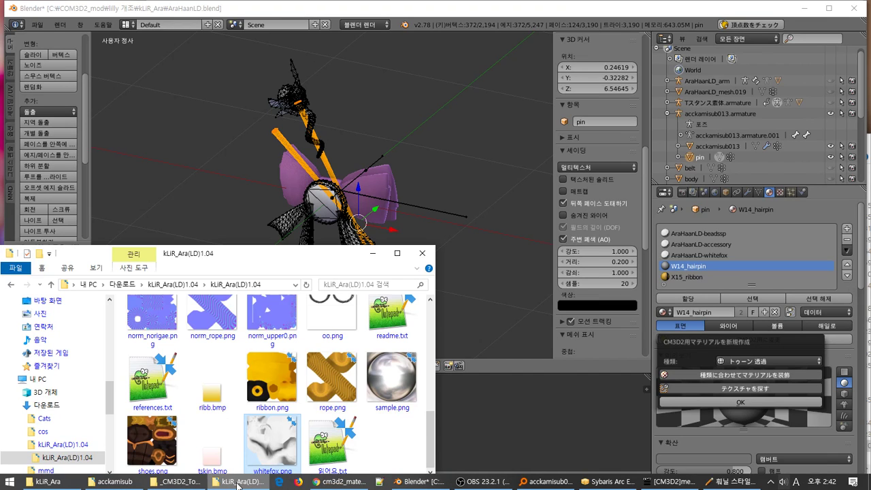
pyautogui.click(179, 482)
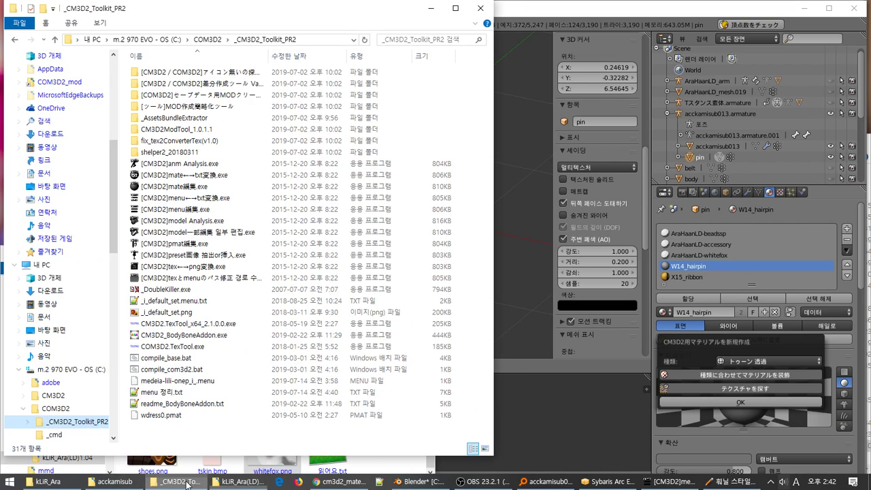
pyautogui.scroll(-8, 80, 387)
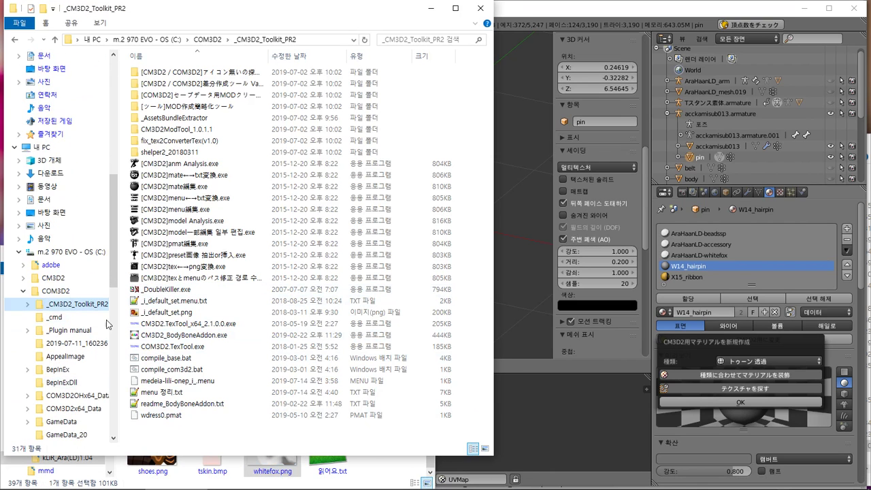
pyautogui.click(96, 303)
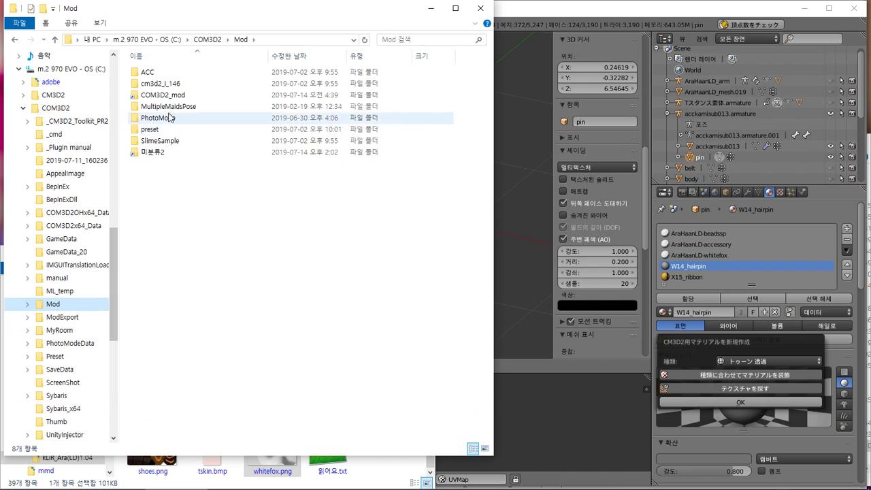
pyautogui.click(151, 95)
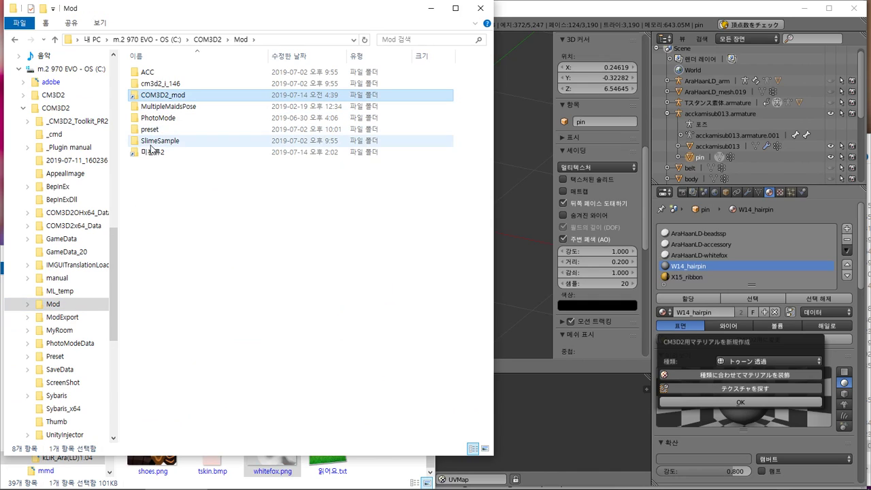
pyautogui.keyDown('ctrl'); pyautogui.click(151, 151); pyautogui.keyUp('ctrl')
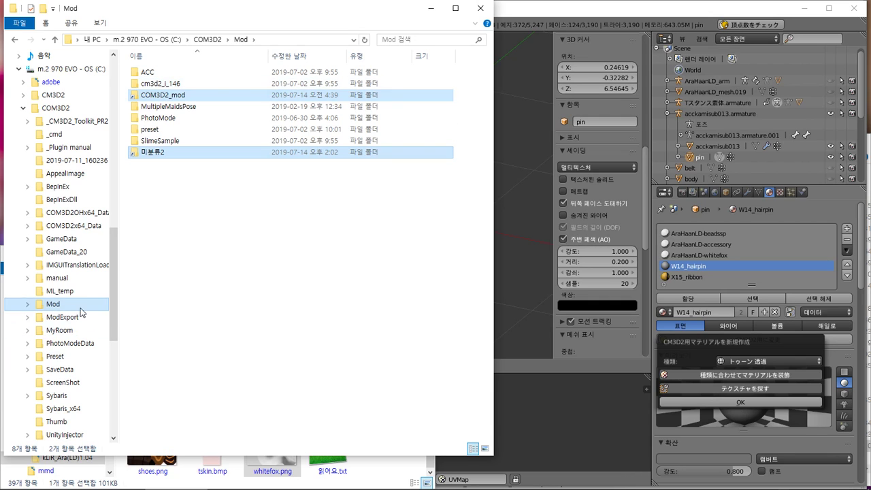
pyautogui.click(54, 303)
pyautogui.press('Escape')
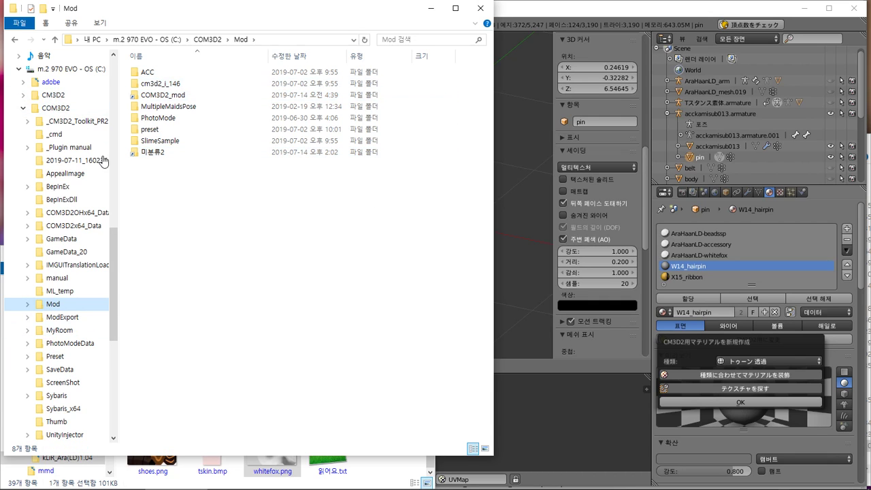
# - Create a folder named Modbak inside the COM3D2 folder
pyautogui.click(48, 107)
pyautogui.rightClick(124, 196)
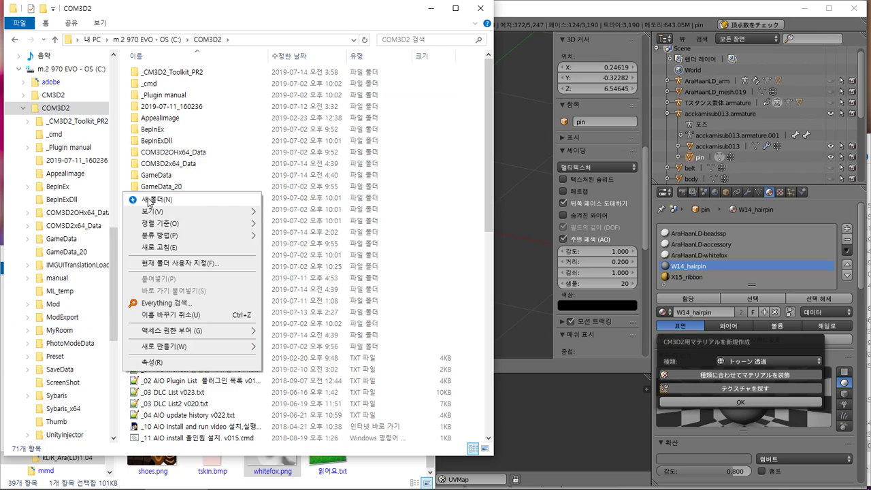
pyautogui.click(239, 277)
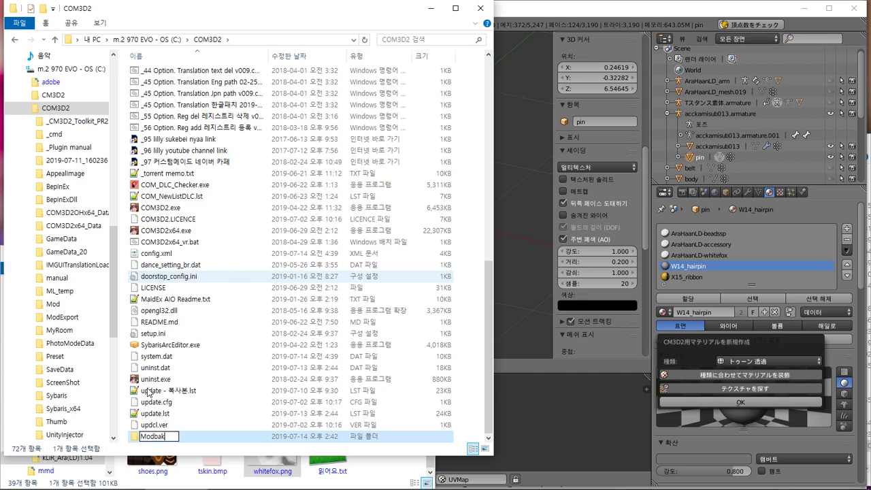
pyautogui.press('Return')
# - Move the COM3D2_mod and 미분류2 folders from Mod into the Modbak folder
pyautogui.click(53, 304)
pyautogui.click(200, 94)
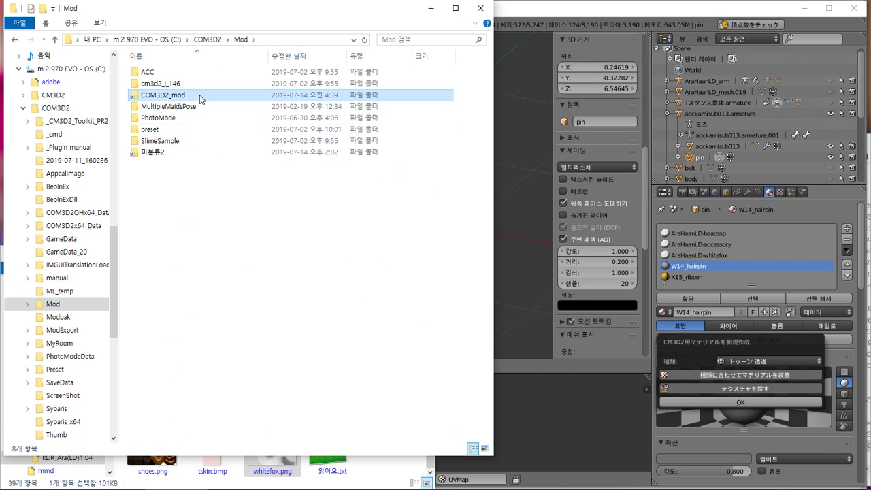
pyautogui.keyDown('ctrl'); pyautogui.click(153, 152); pyautogui.keyUp('ctrl')
pyautogui.moveTo(151, 156); pyautogui.dragTo(92, 322)
# - Launch the COM3D2x64 game and switch back to Blender while it loads
pyautogui.press('super')
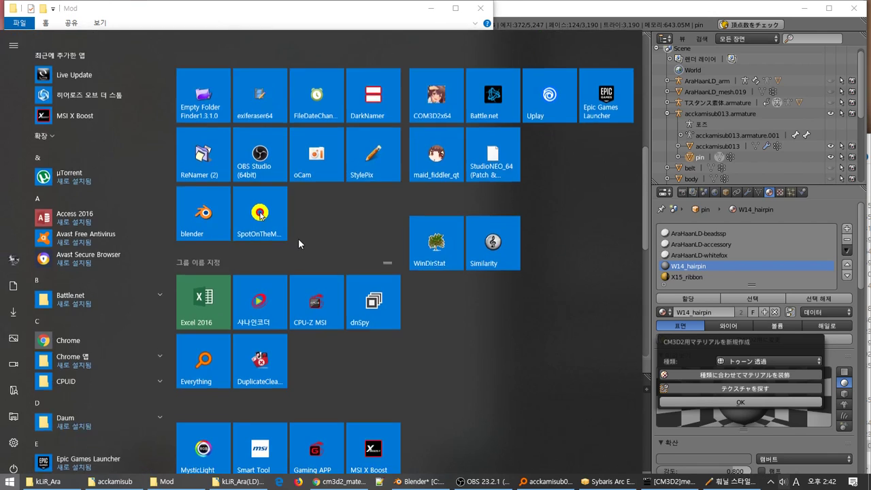
pyautogui.click(437, 85)
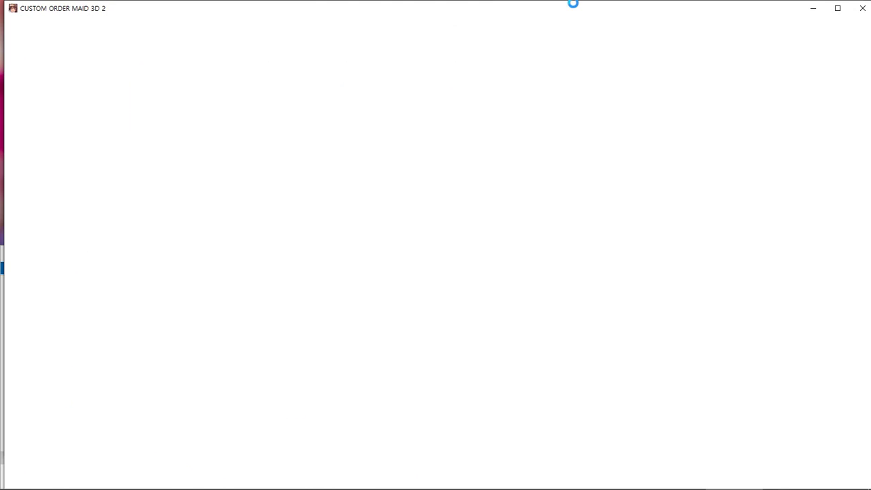
pyautogui.hotkey('alt', 'Tab')
pyautogui.hotkey('alt', 'Tab')
pyautogui.hotkey('alt', 'Tab')
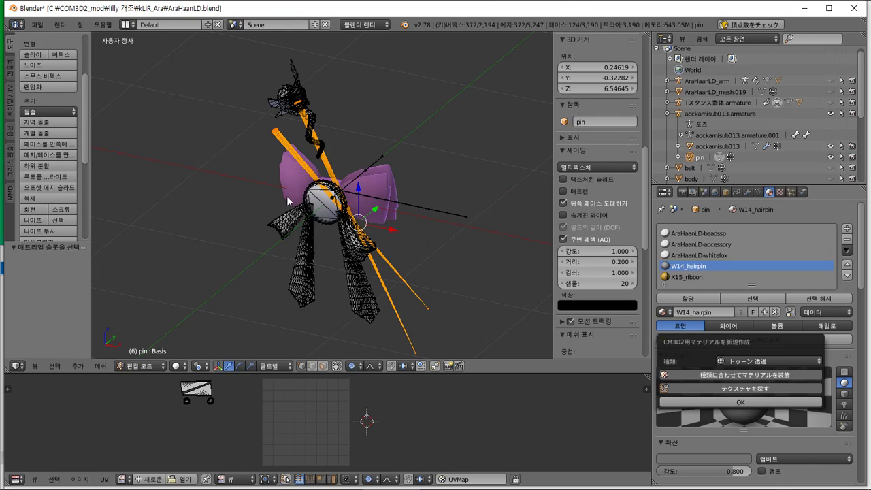
# - Clear the current selection and select only the pin faces assigned to the X15_ribbon material
pyautogui.press('a')
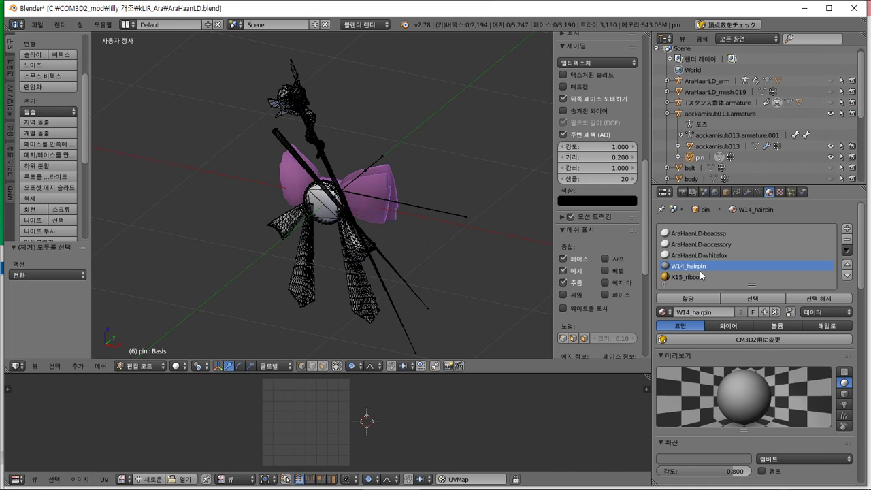
pyautogui.click(701, 277)
pyautogui.click(757, 300)
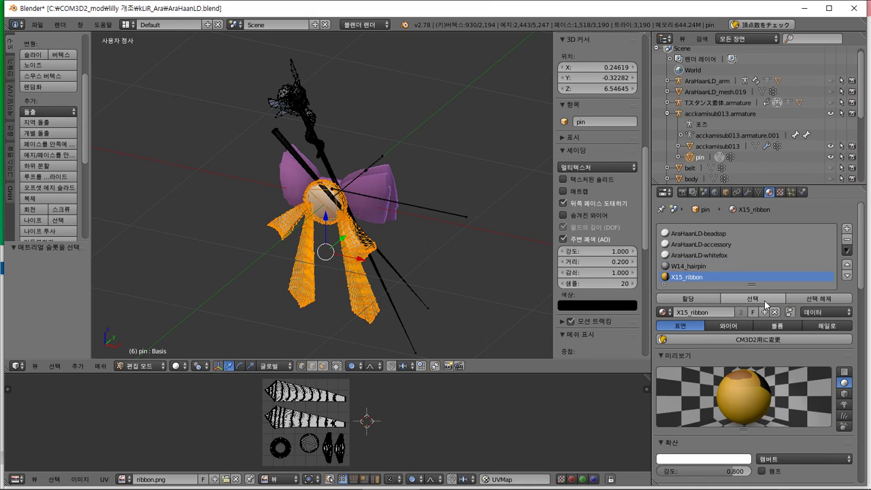
# - In File Explorer, copy ribbon.png from the kLiR_Ara(LD)1.04 folder into the kLiR_Ara mod folder
pyautogui.hotkey('alt', 'Tab')
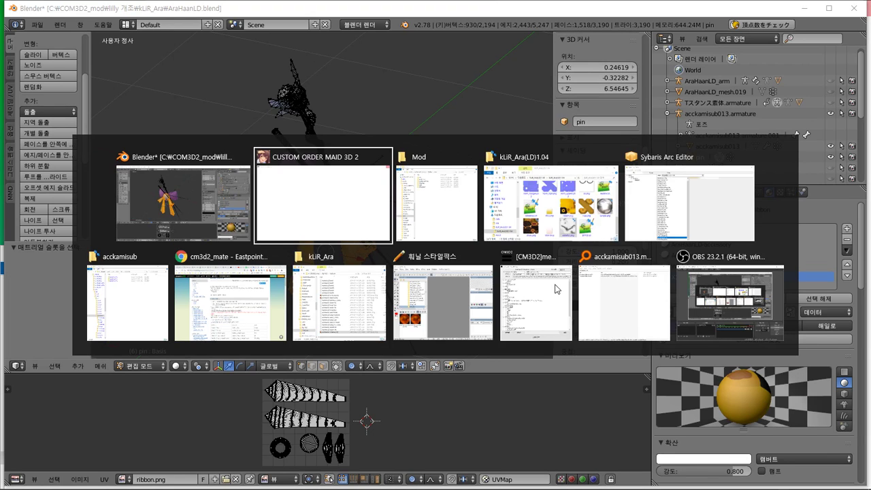
pyautogui.press('Tab')
pyautogui.press('Tab')
pyautogui.press('Tab')
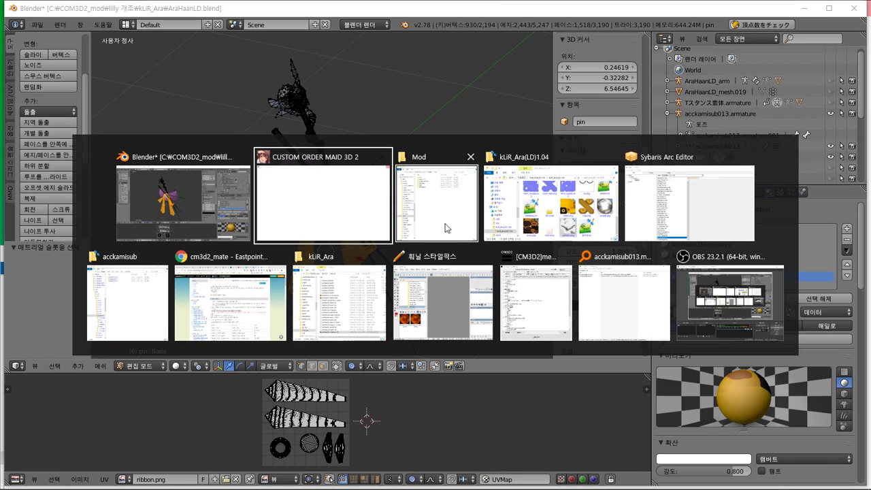
pyautogui.click(124, 301)
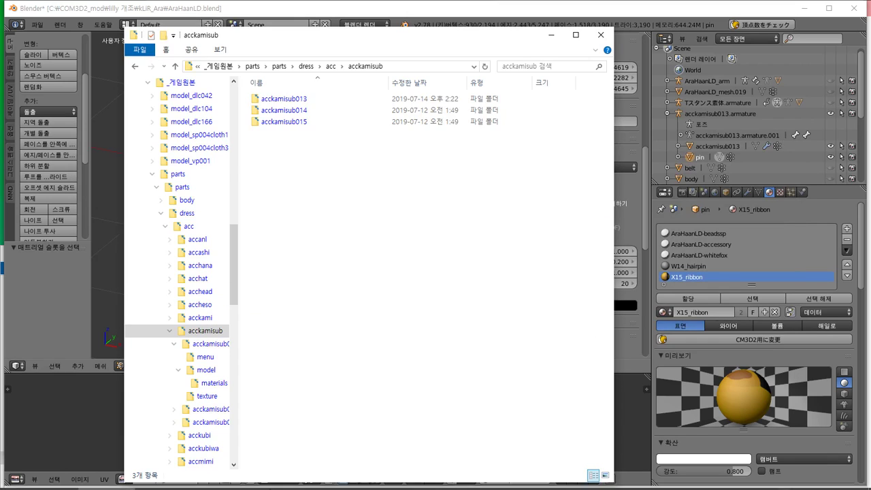
pyautogui.click(217, 482)
pyautogui.click(156, 482)
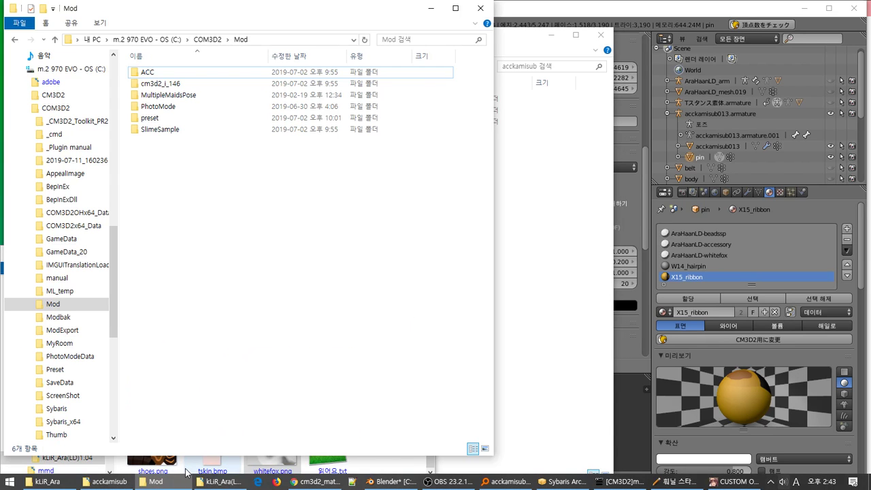
pyautogui.click(431, 8)
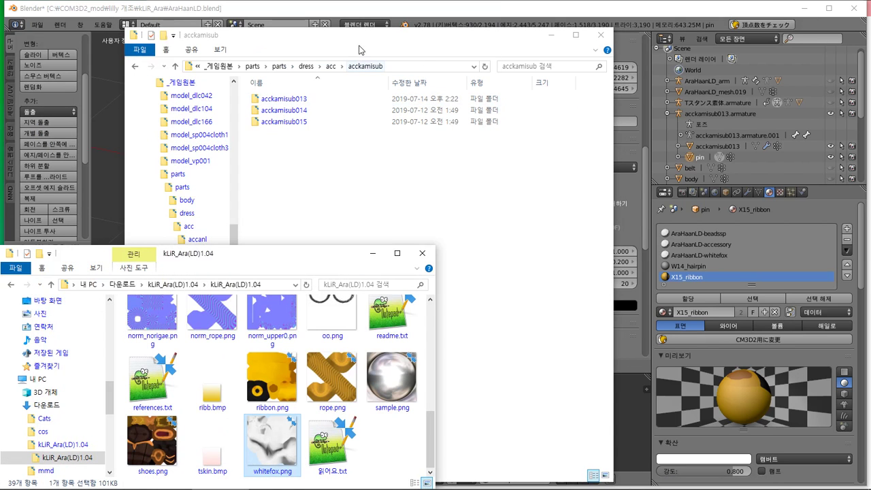
pyautogui.click(557, 35)
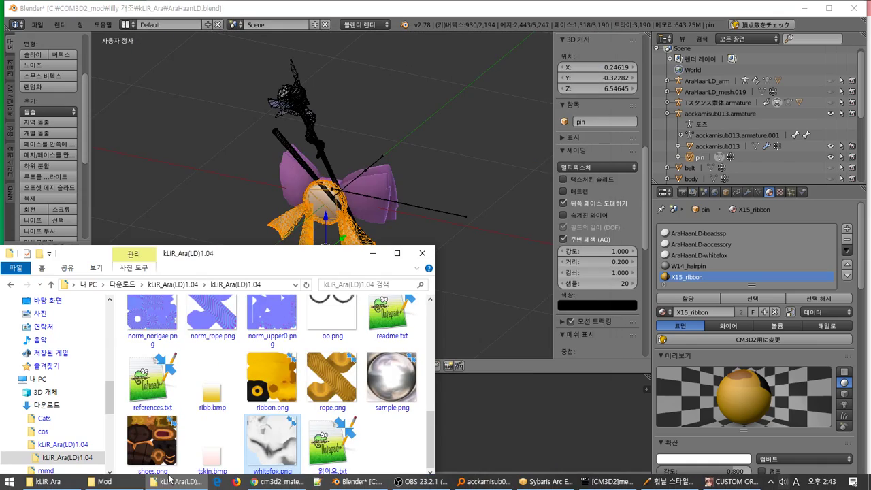
pyautogui.click(109, 485)
pyautogui.click(51, 483)
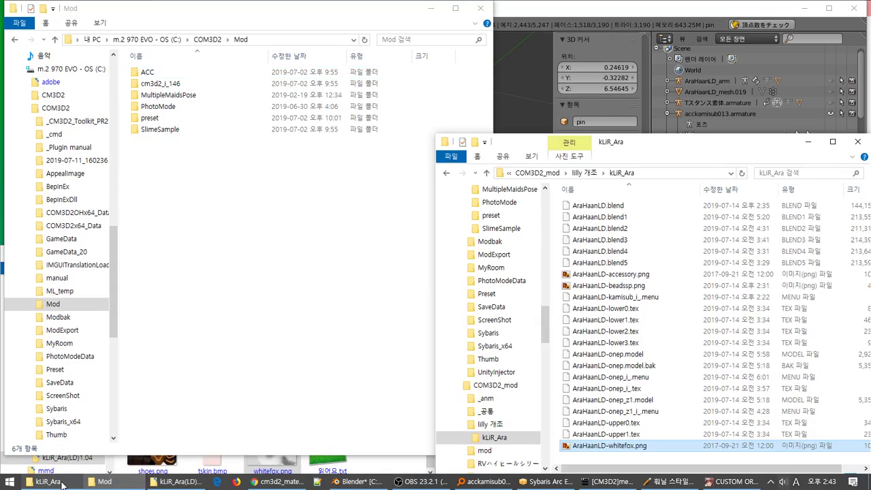
pyautogui.click(429, 9)
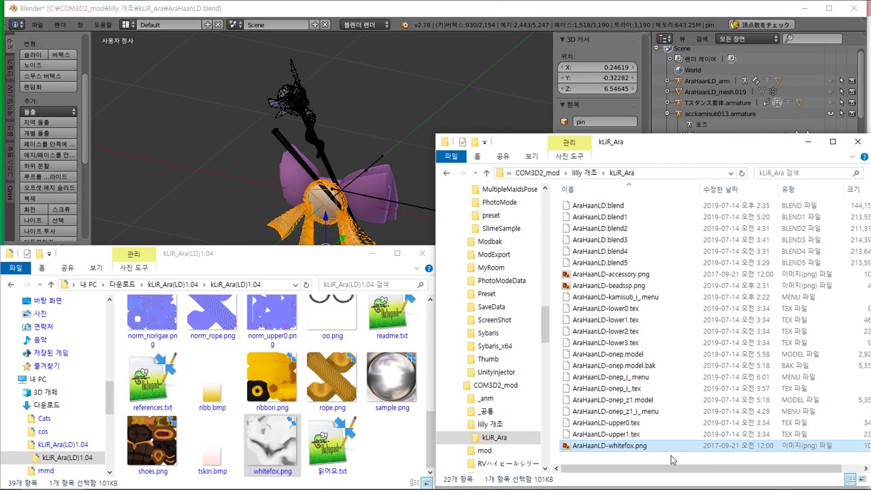
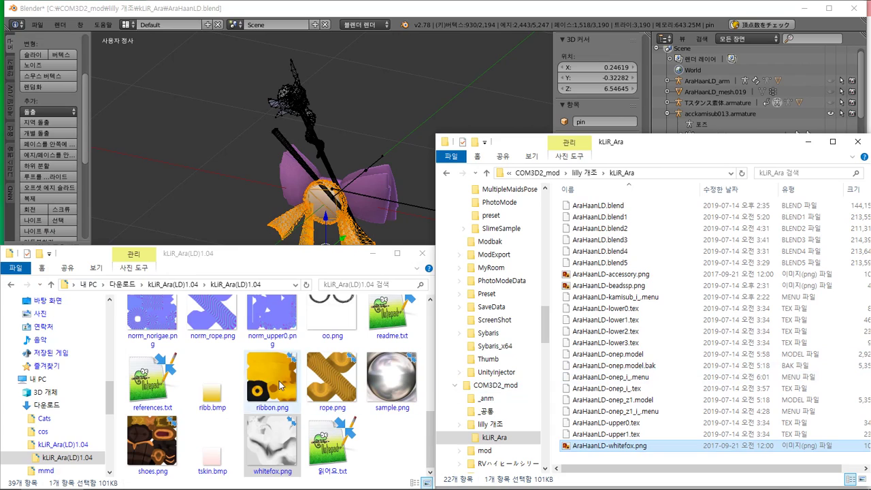
pyautogui.moveTo(279, 381); pyautogui.dragTo(626, 328)
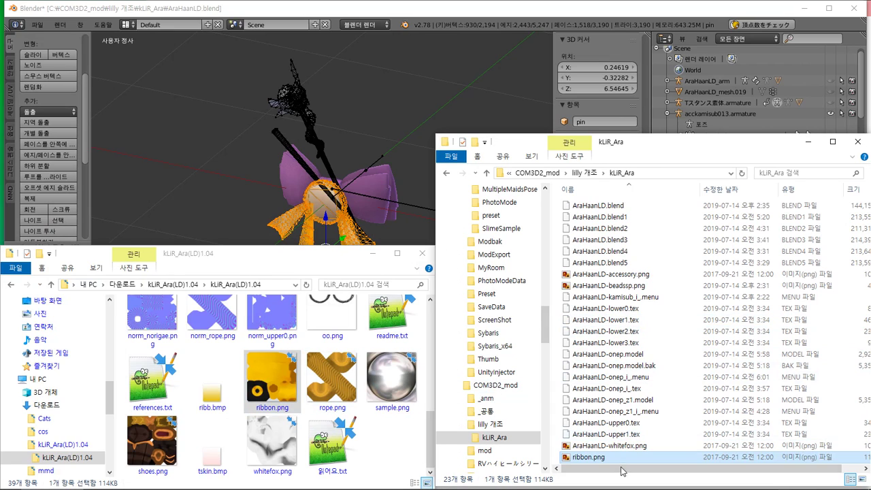
# - Rename the copied ribbon.png as AraHaanLD-ribbon.png, reusing the AraHaanLD- prefix from the whitefox image's name
pyautogui.click(608, 446)
pyautogui.click(607, 446)
pyautogui.moveTo(573, 446); pyautogui.dragTo(608, 446)
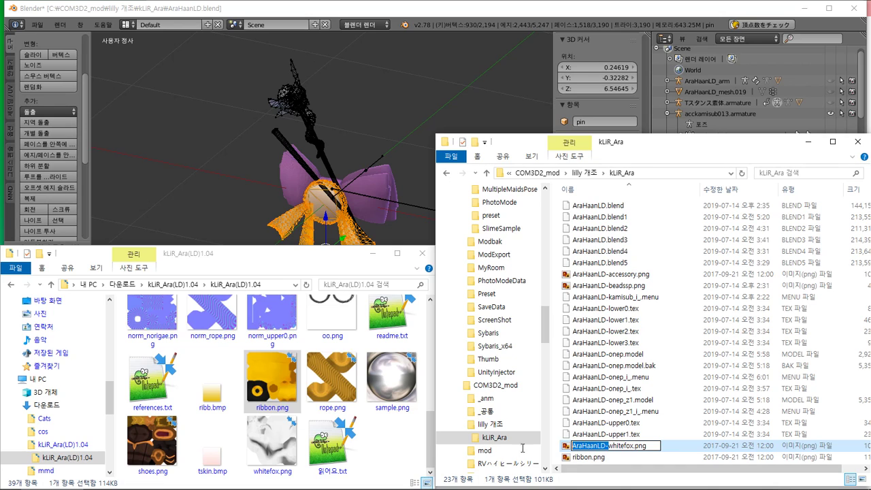
pyautogui.hotkey('ctrl', 'c')
pyautogui.click(609, 457)
pyautogui.click(609, 457)
pyautogui.press('Home')
pyautogui.hotkey('ctrl', 'v')
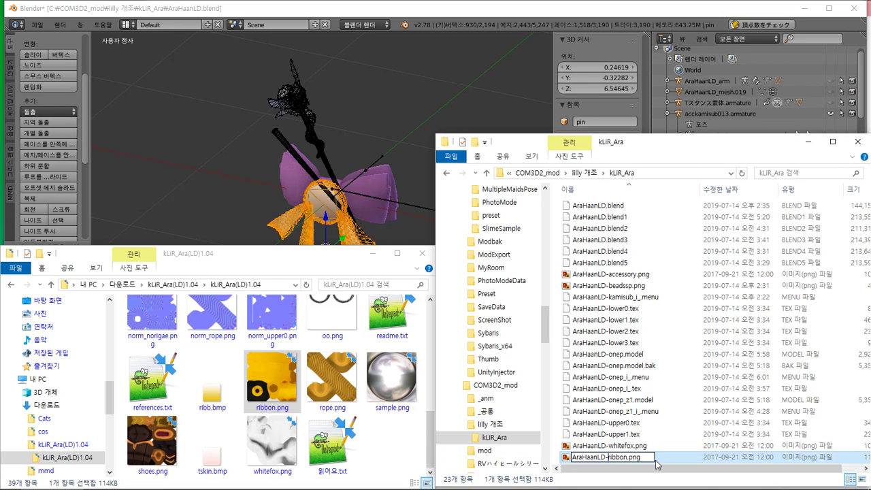
pyautogui.press('Return')
# - Return to Blender and rename the X15_ribbon material as AraHaanLD-ribbon
pyautogui.click(608, 424)
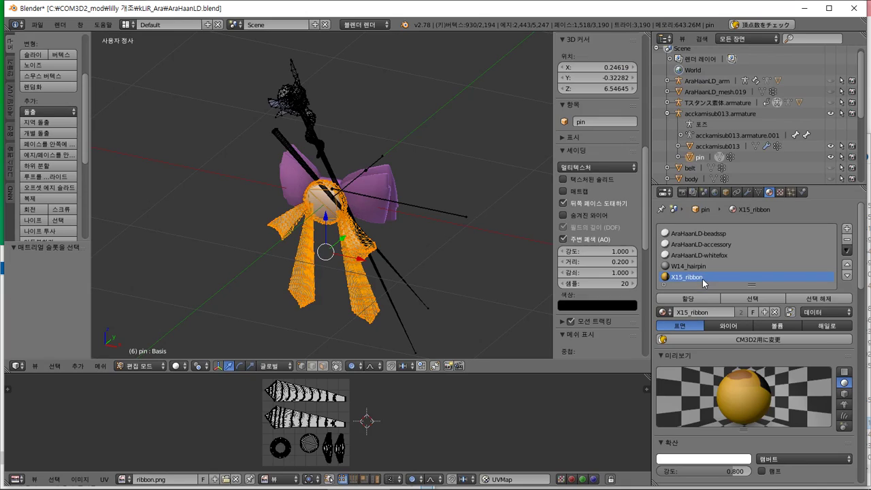
pyautogui.doubleClick(704, 278)
pyautogui.hotkey('ctrl', 'v')
pyautogui.press('Return')
# - Convert the AraHaanLD-ribbon material for CM3D2 use with the トゥーン type
pyautogui.click(776, 339)
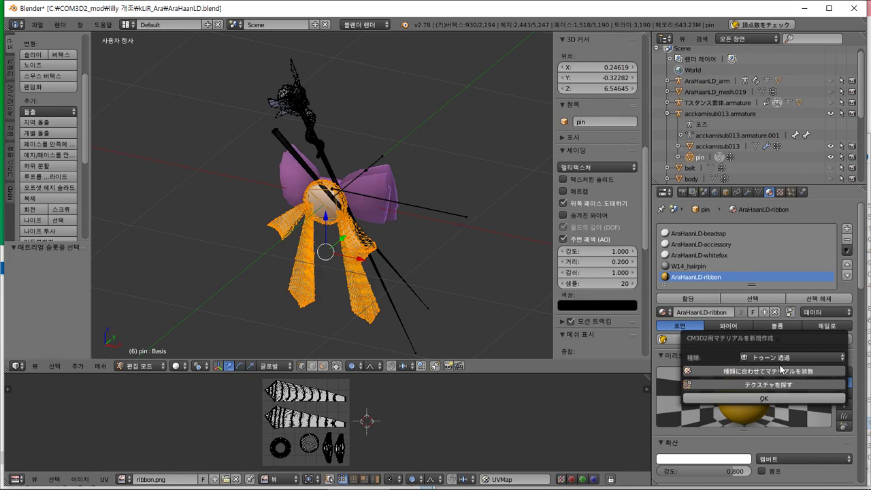
pyautogui.click(782, 357)
pyautogui.click(789, 345)
pyautogui.click(764, 398)
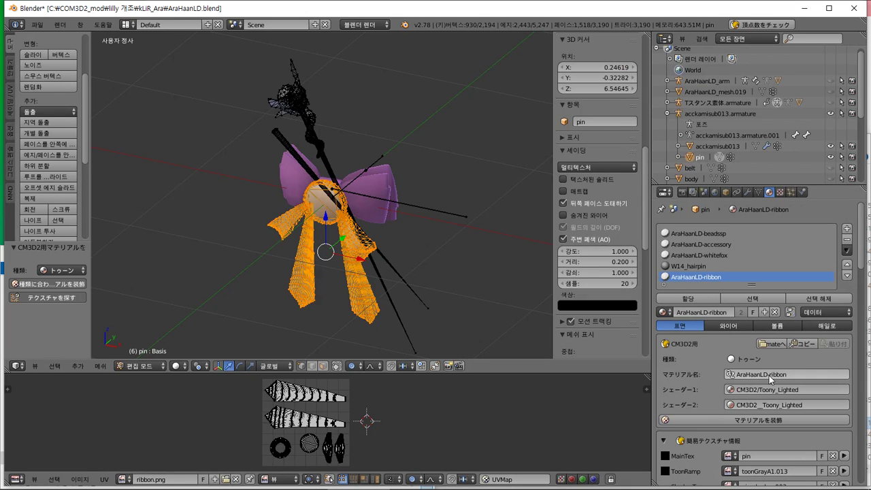
# - Rename the ribbon material's MainTex image as AraHaanLD-ribbon and assign the same image to ShadowTex
pyautogui.scroll(-3, 771, 380)
pyautogui.click(732, 422)
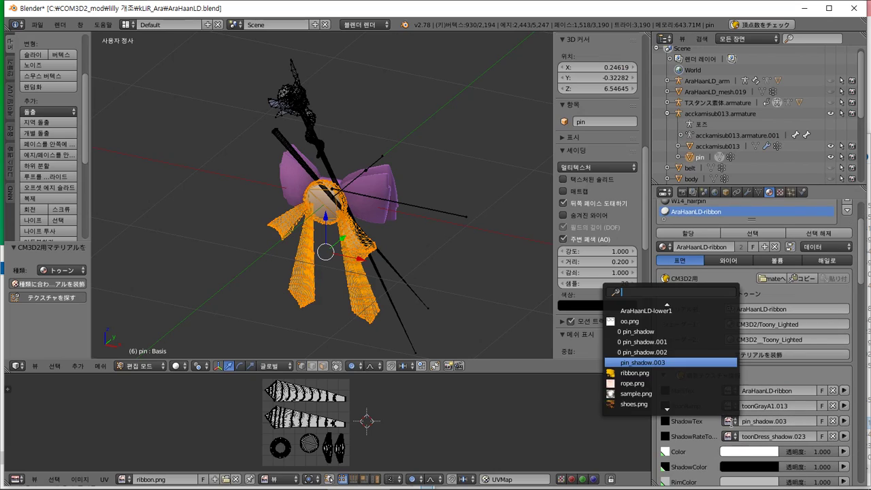
pyautogui.hotkey('ctrl', 'v')
pyautogui.press('Return')
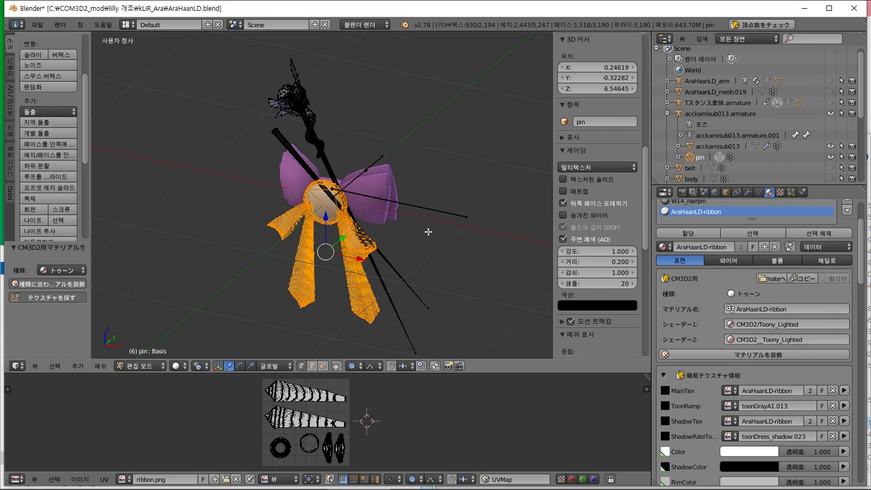
# - Deselect the whole pin mesh and make AraHaanLD-beadssp the active material
pyautogui.press('a')
pyautogui.scroll(2, 737, 300)
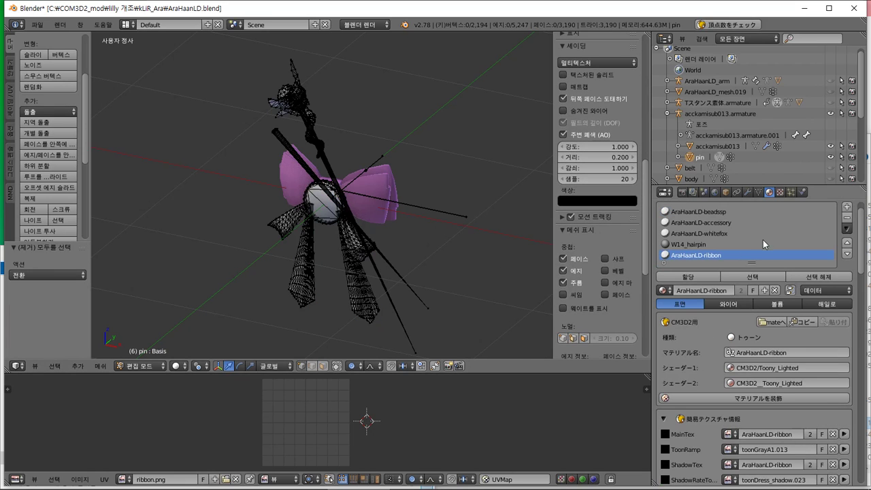
pyautogui.scroll(-1, 765, 238)
pyautogui.scroll(1, 785, 243)
pyautogui.click(740, 212)
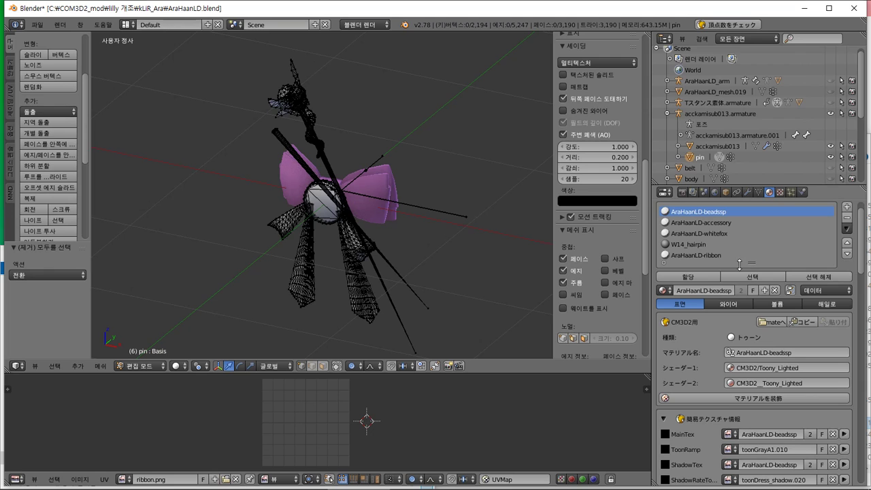
# - Switch to the kLiR_Ara folder, sort its files by type and select the four AraHaanLD PNG images
pyautogui.hotkey('alt', 'Tab')
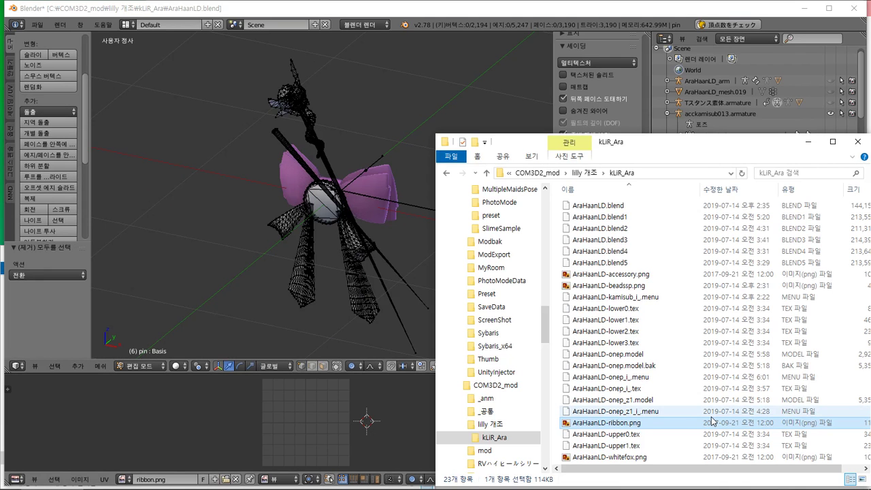
pyautogui.click(800, 190)
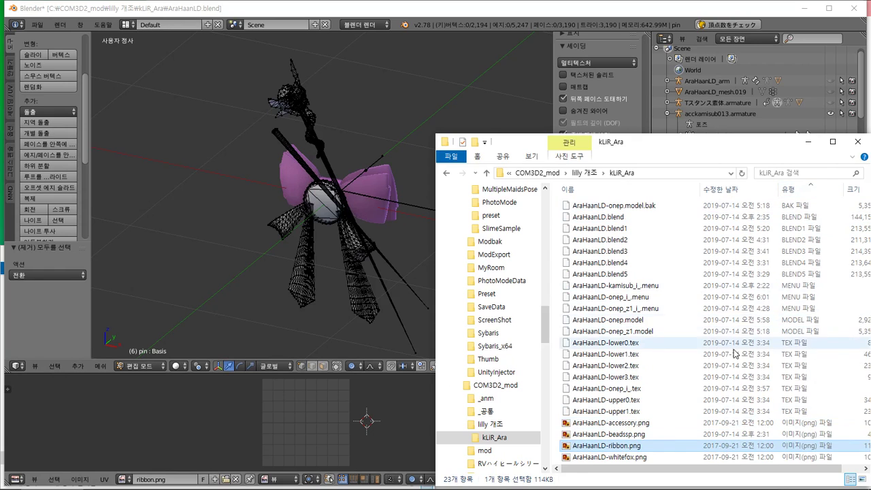
pyautogui.click(644, 424)
pyautogui.keyDown('shift'); pyautogui.click(632, 460); pyautogui.keyUp('shift')
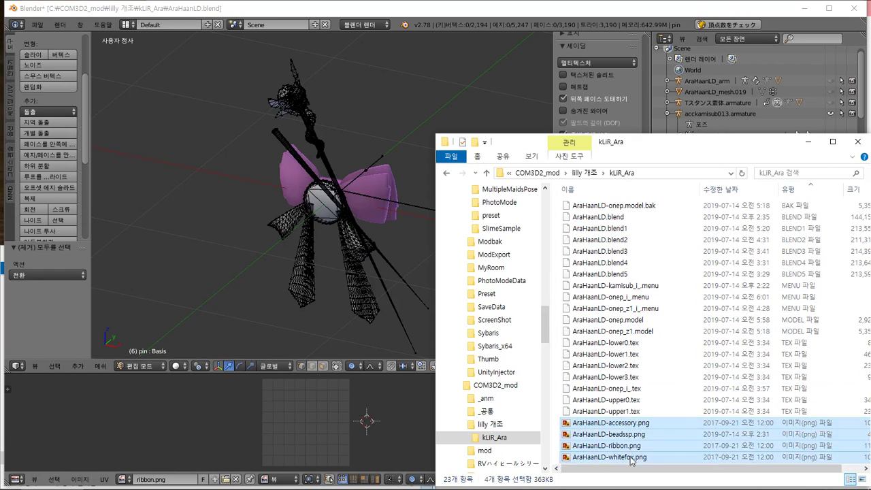
# - Create a shortcut to the kLiR_Ara folder inside the COM3D2 Mod folder
pyautogui.click(173, 481)
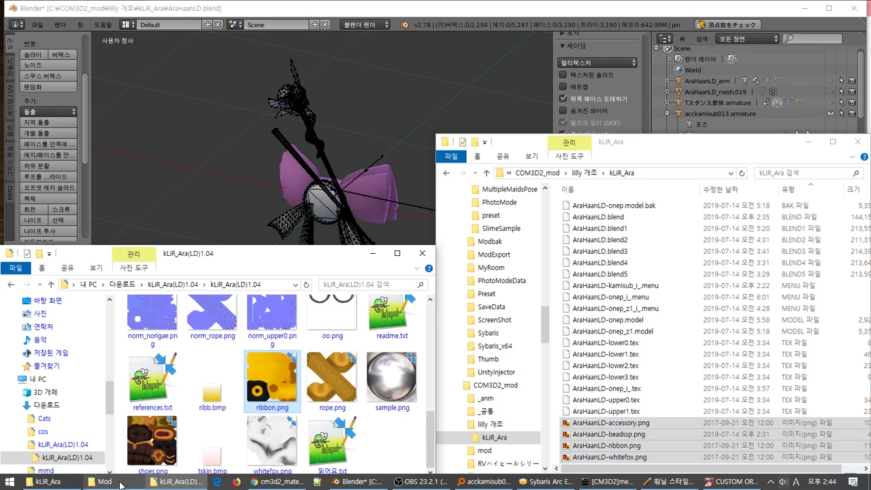
pyautogui.click(103, 484)
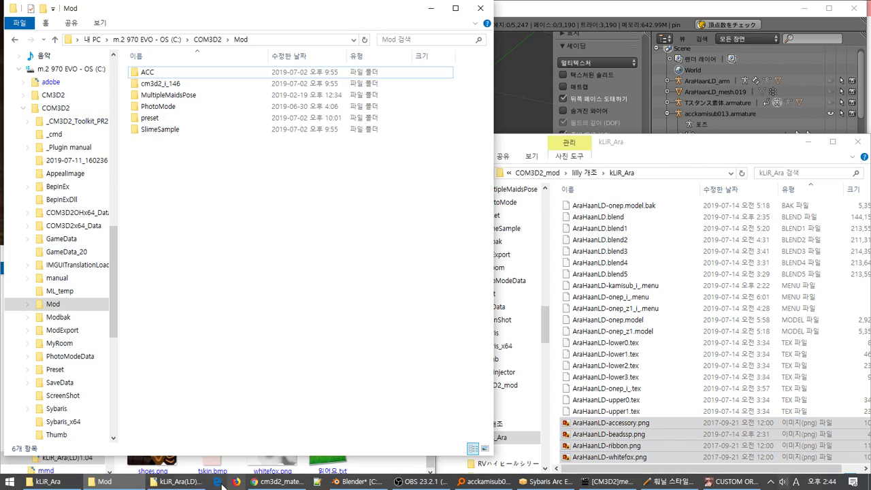
pyautogui.click(173, 482)
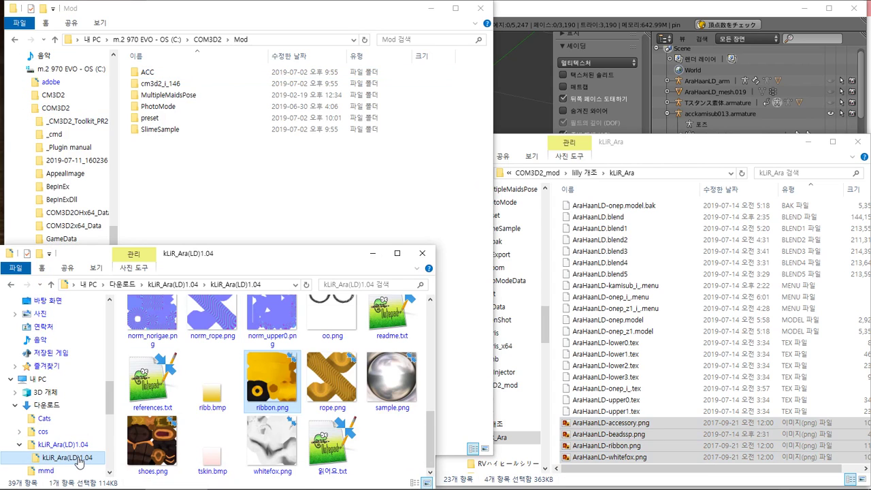
pyautogui.click(47, 485)
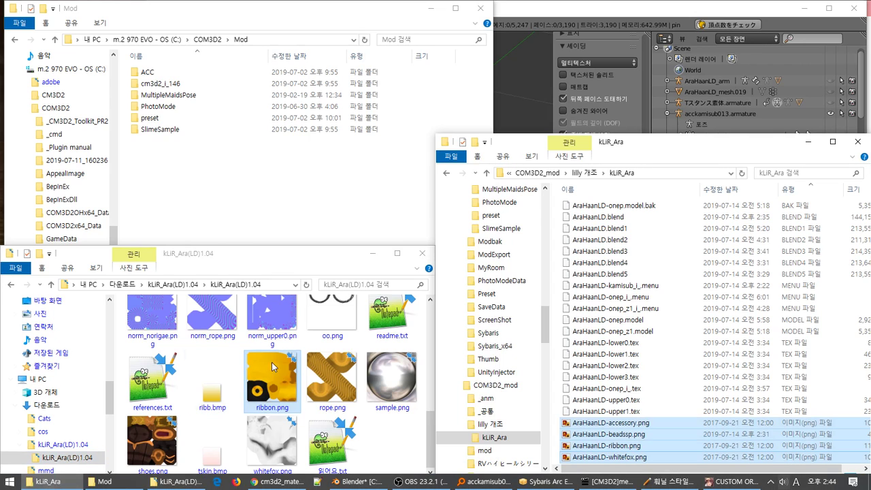
pyautogui.moveTo(491, 442); pyautogui.dragTo(182, 178, button='right')
pyautogui.moveTo(317, 223)
pyautogui.click(349, 220)
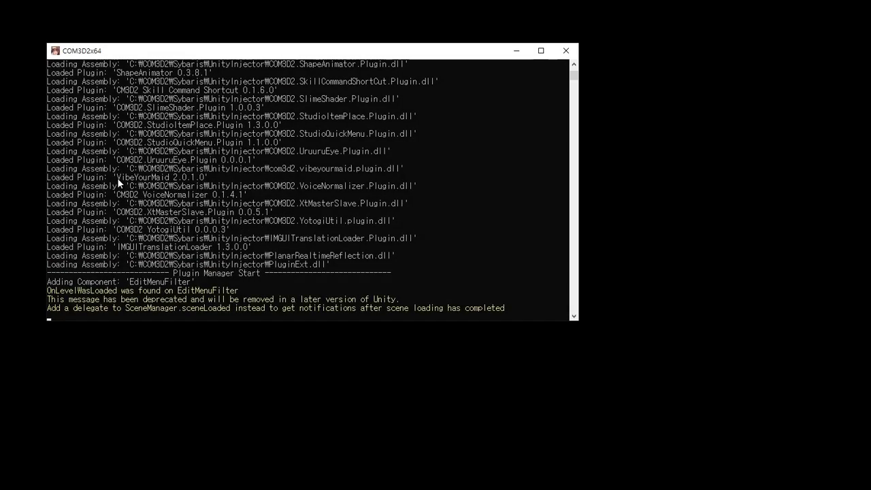
# - Bring back the file windows and open the _CM3D2_Toolkit_PR2 folder beside the kLiR_Ara folder
pyautogui.hotkey('alt', 'Tab')
pyautogui.press('Tab')
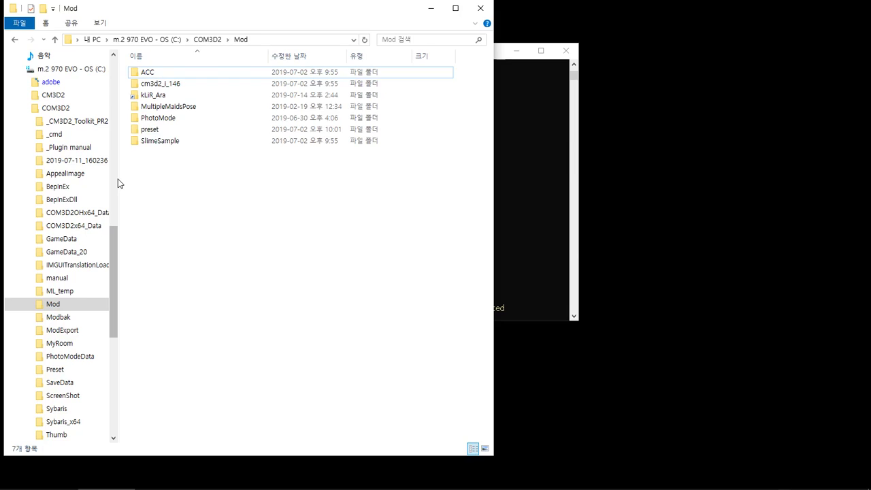
pyautogui.hotkey('alt', 'Tab')
pyautogui.press('Tab')
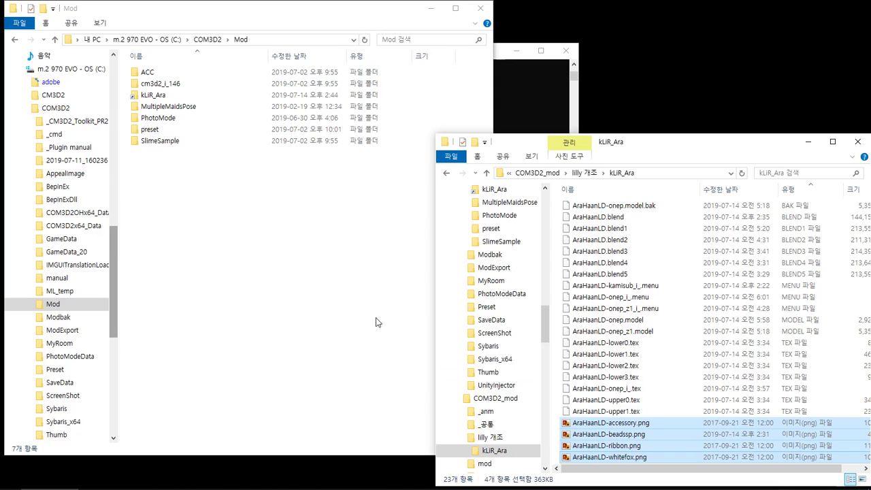
pyautogui.click(75, 121)
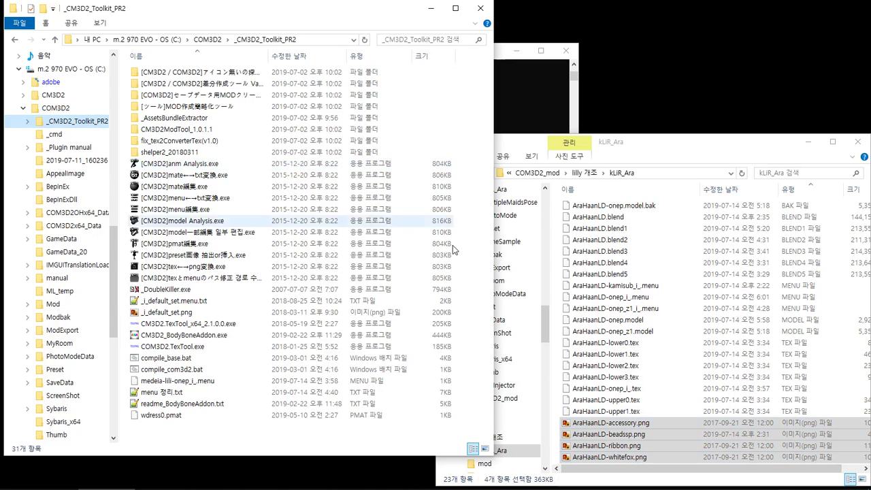
# - Convert the four selected AraHaanLD PNG images to .tex with [CM3D2]tex←→png変換.exe, accepting the default assets/texture/ paths
pyautogui.moveTo(606, 439); pyautogui.dragTo(317, 266)
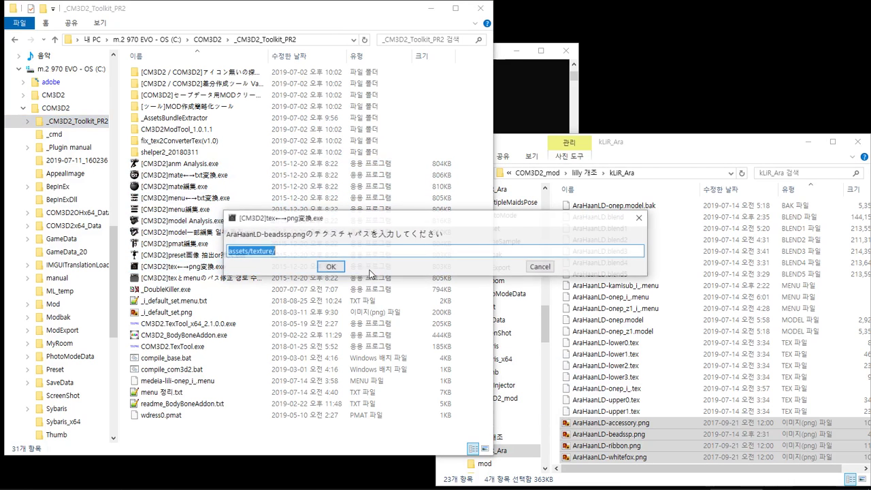
pyautogui.press('Return')
pyautogui.press('Return')
pyautogui.press('Return')
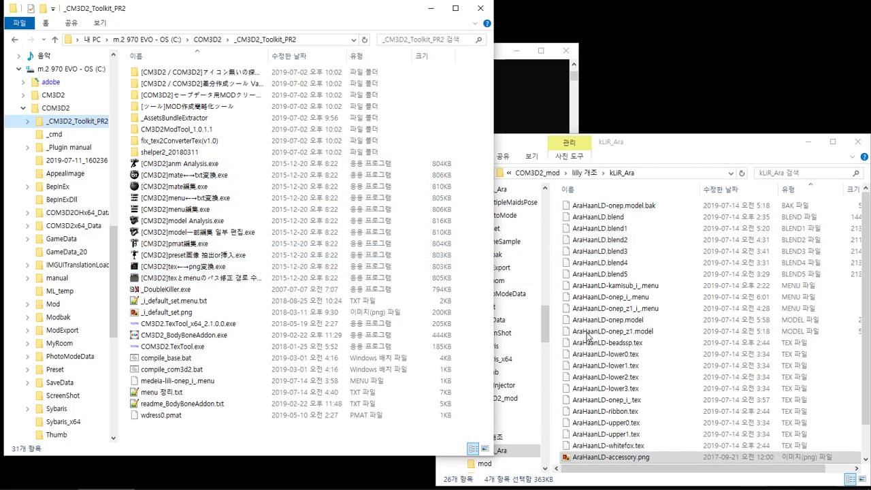
pyautogui.scroll(-2, 723, 405)
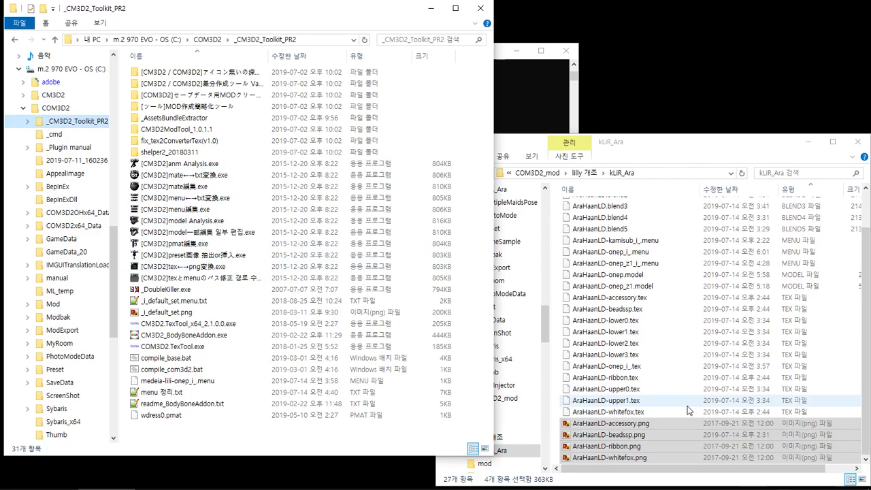
# - Return to Blender, select the entire pin mesh and try to export it as a CM3D2 .model file
pyautogui.hotkey('alt', 'Tab')
pyautogui.hotkey('alt', 'Tab')
pyautogui.hotkey('alt', 'Tab')
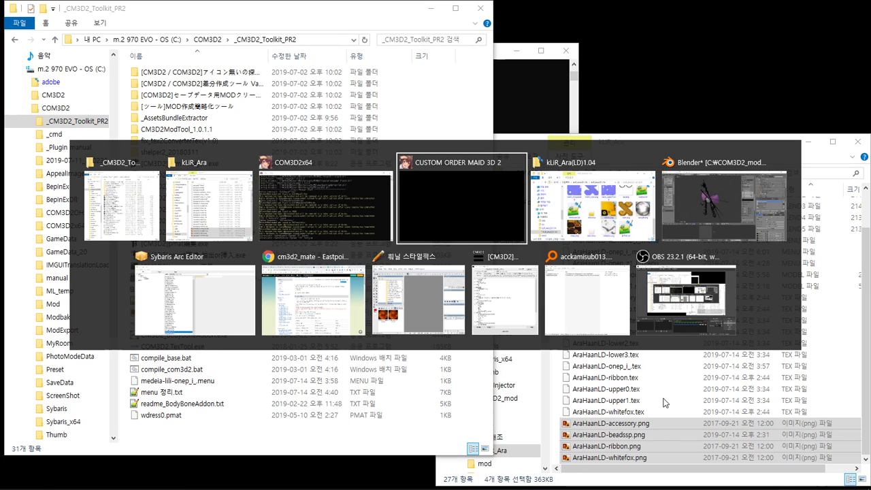
pyautogui.hotkey('alt', 'Tab')
pyautogui.hotkey('alt', 'Tab')
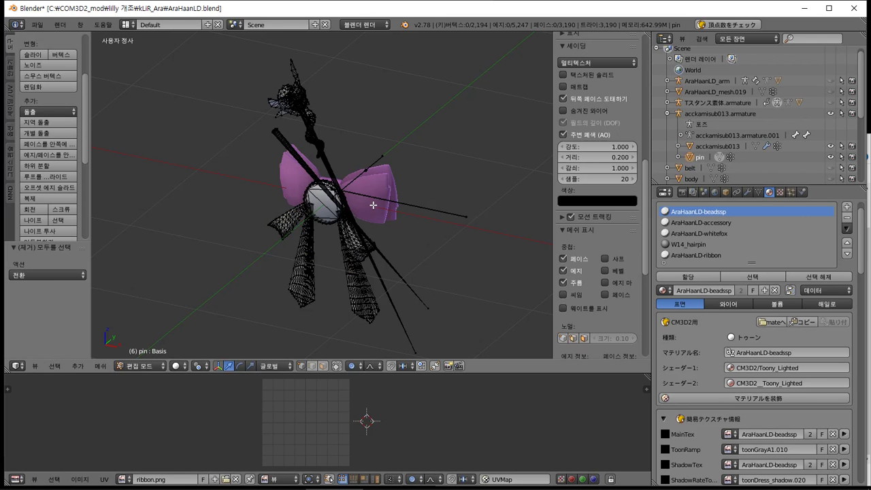
pyautogui.press('a')
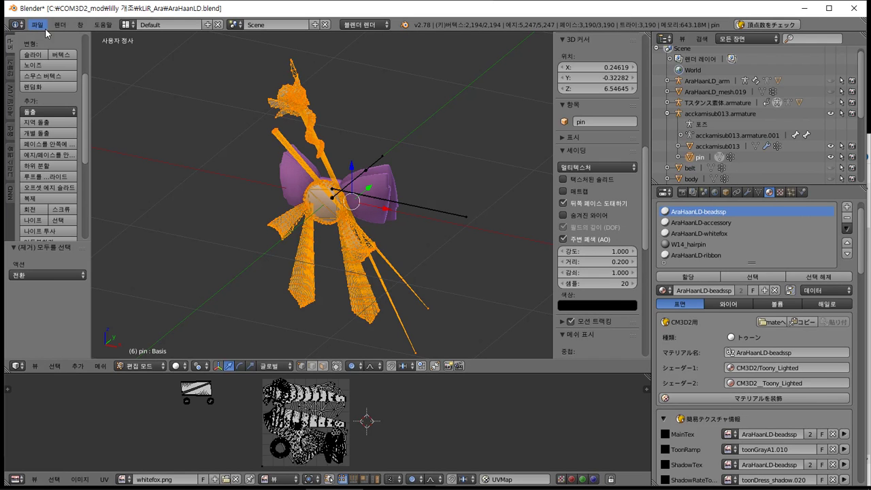
pyautogui.click(42, 26)
pyautogui.moveTo(120, 233)
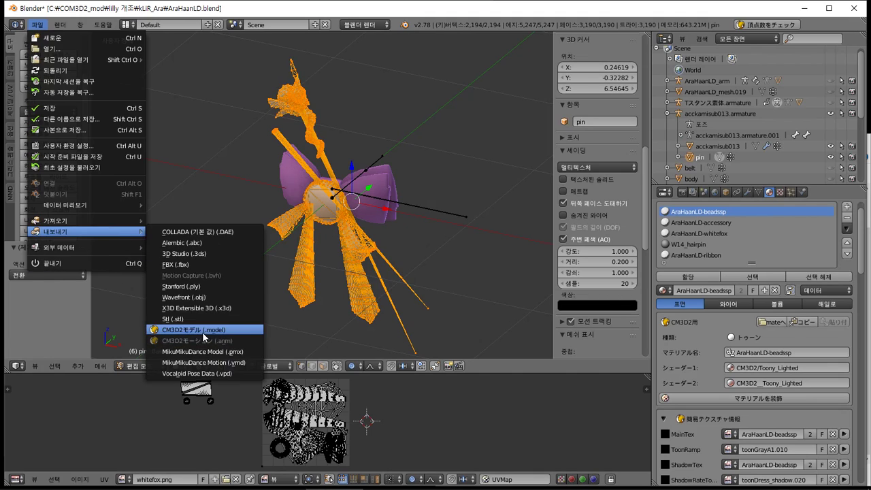
pyautogui.click(204, 332)
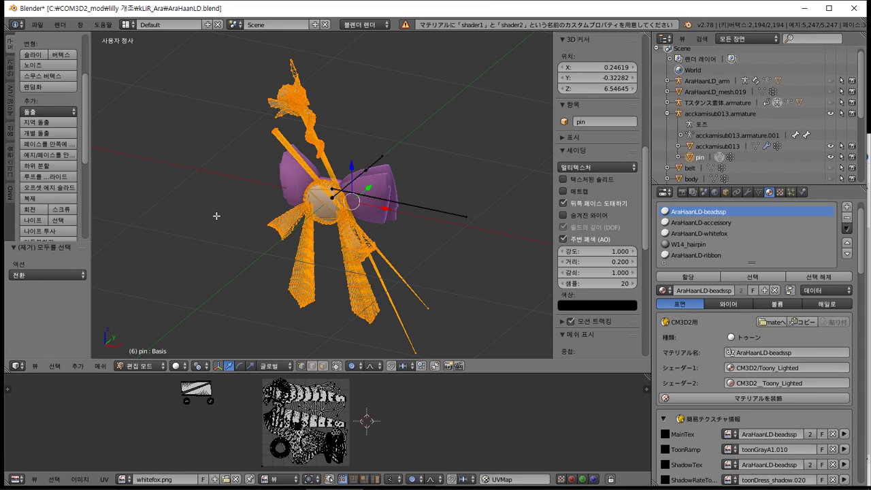
# - Convert the W14_hairpin material for CM3D2 use with the トゥーン type
pyautogui.click(705, 249)
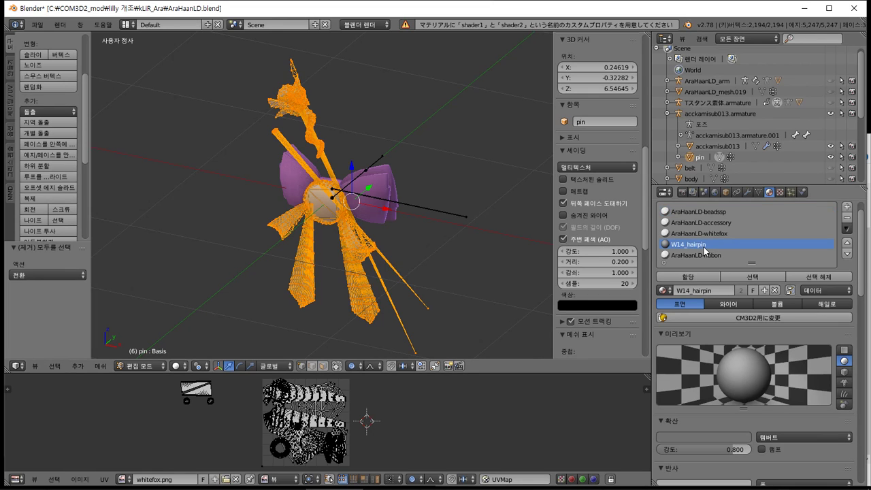
pyautogui.click(751, 318)
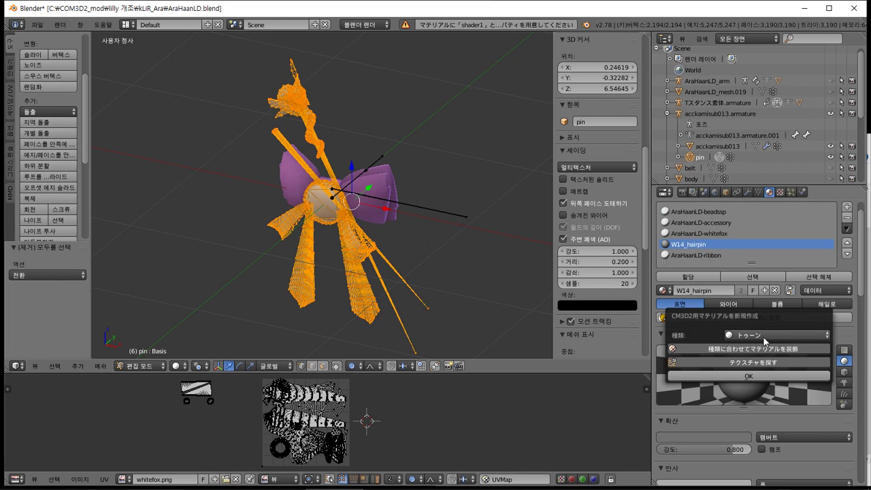
pyautogui.click(763, 336)
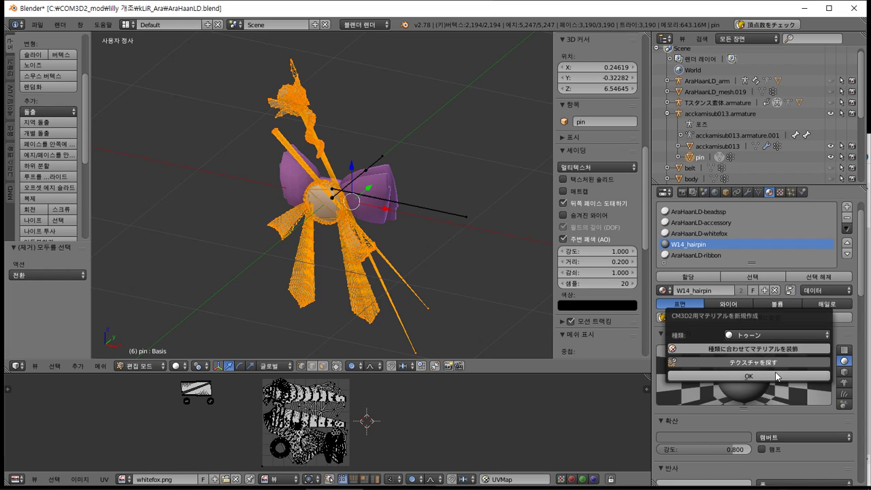
pyautogui.click(749, 376)
pyautogui.scroll(-2, 788, 377)
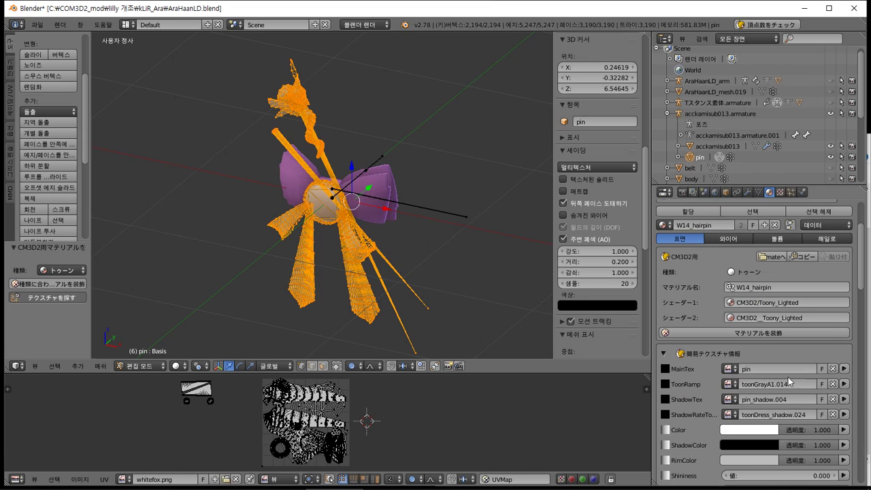
pyautogui.click(787, 333)
pyautogui.scroll(3, 772, 253)
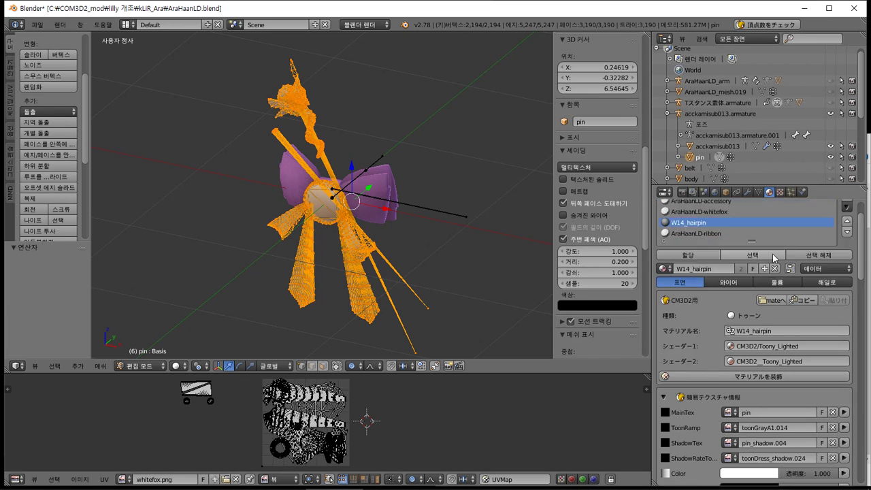
# - Check which faces of the pin mesh belong to the W14_hairpin material by stepping through earlier selection states
pyautogui.click(786, 276)
pyautogui.click(753, 223)
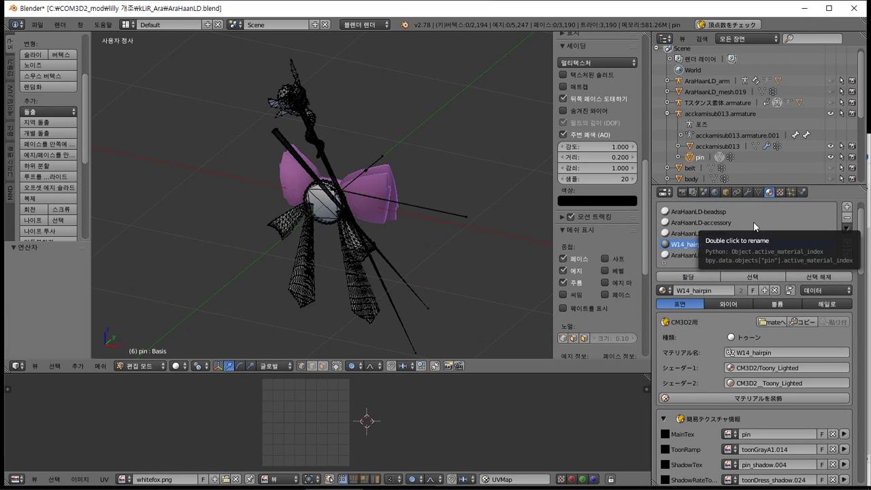
pyautogui.click(748, 234)
pyautogui.click(749, 244)
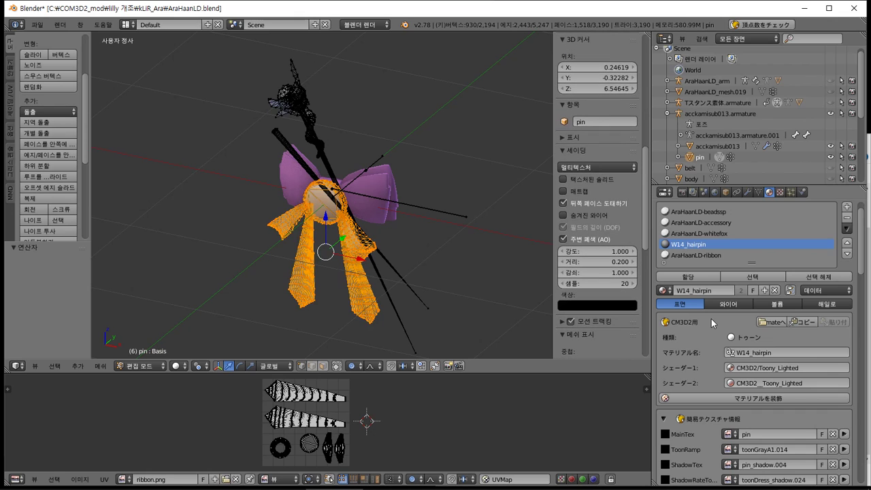
pyautogui.hotkey('ctrl', 'z')
pyautogui.hotkey('ctrl', 'z')
pyautogui.hotkey('ctrl', 'z')
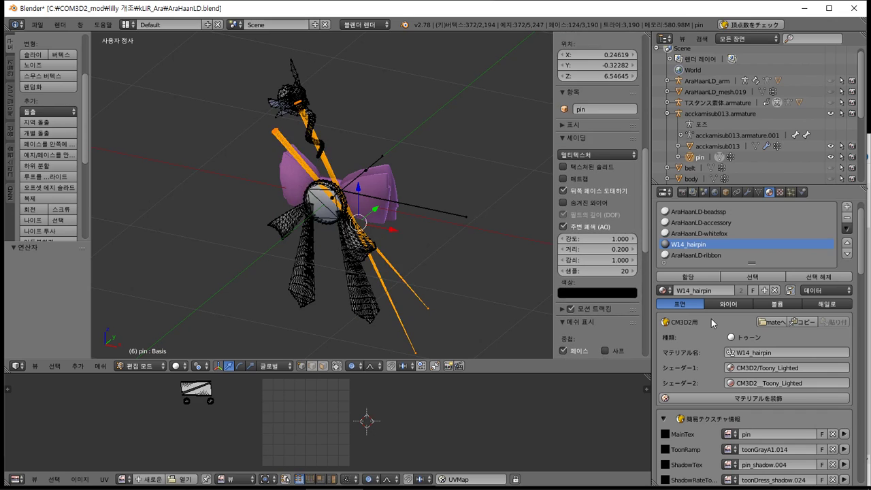
pyautogui.hotkey('ctrl', 'shift', 'z')
pyautogui.hotkey('ctrl', 'z')
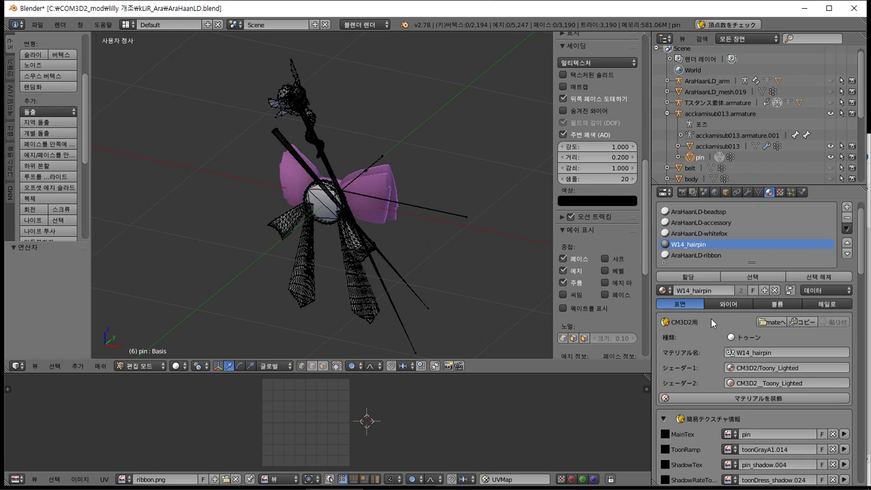
# - Review the W14_hairpin material's texture settings and switch to the toon texture list in Sybaris Arc Editor
pyautogui.scroll(-2, 711, 319)
pyautogui.scroll(2, 711, 318)
pyautogui.scroll(-2, 713, 318)
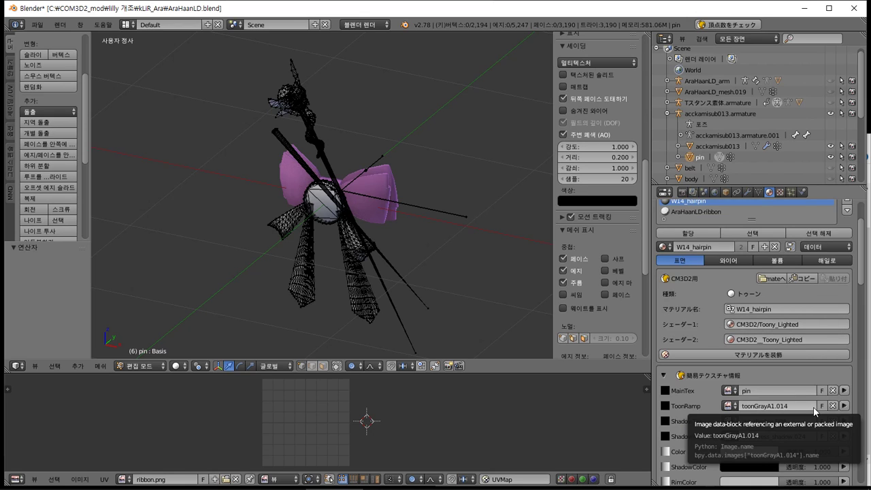
pyautogui.hotkey('alt', 'Tab')
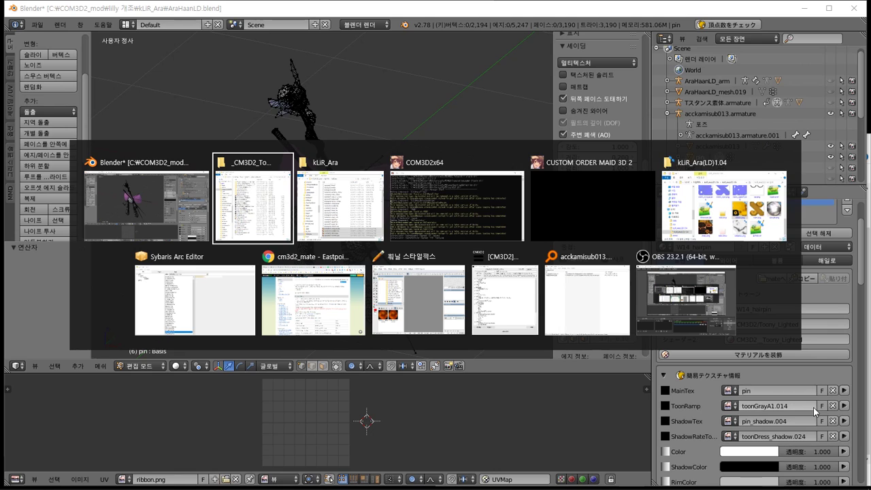
pyautogui.click(121, 302)
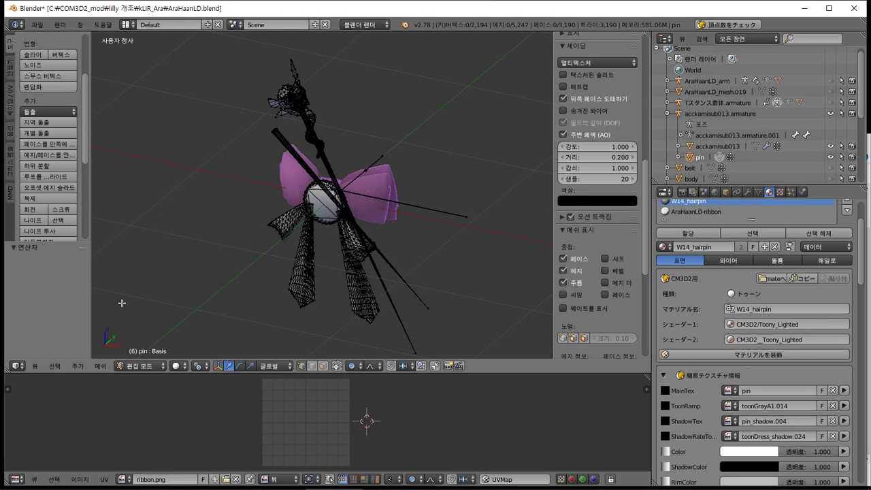
pyautogui.hotkey('alt', 'Tab')
pyautogui.click(186, 303)
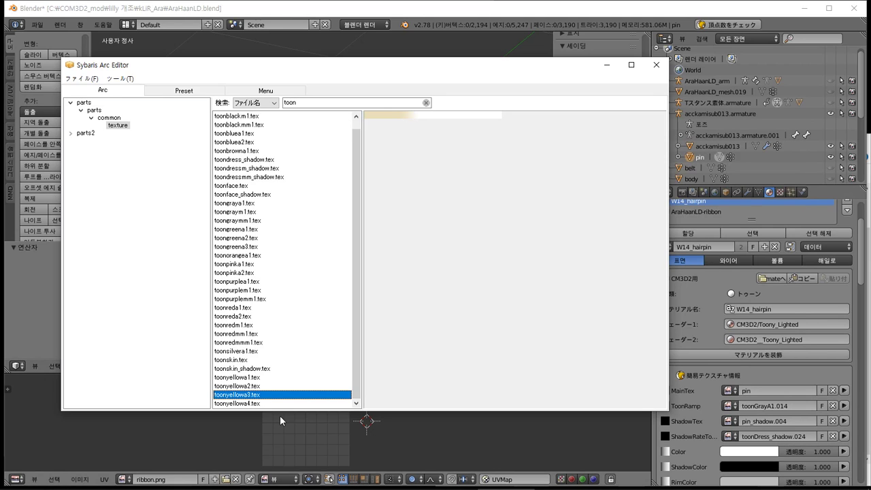
# - Step through the toon textures in the list and compare their gradient previews to choose one for the hairpin material
pyautogui.click(247, 403)
pyautogui.click(252, 394)
pyautogui.click(263, 403)
pyautogui.press('Up')
pyautogui.press('Up')
pyautogui.press('Up')
pyautogui.press('Up')
pyautogui.press('Up')
pyautogui.press('Up')
pyautogui.press('Up')
pyautogui.press('Up')
pyautogui.press('Up')
pyautogui.press('Up')
pyautogui.press('Up')
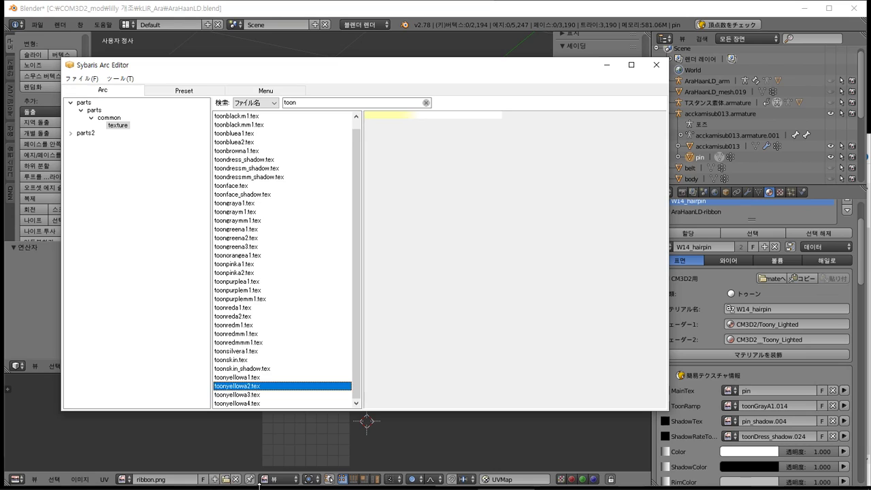
pyautogui.press('Up')
pyautogui.press('Up')
pyautogui.press('Up')
pyautogui.press('Up')
pyautogui.press('Up')
pyautogui.press('Up')
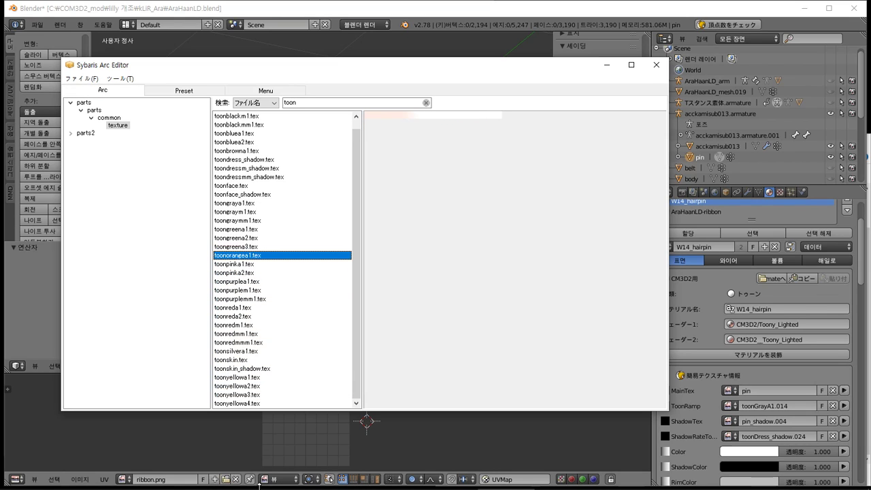
pyautogui.press('Up')
pyautogui.press('Up')
pyautogui.press('Up')
pyautogui.press('Up')
pyautogui.press('Up')
pyautogui.press('Up')
pyautogui.press('Up')
pyautogui.press('Up')
pyautogui.press('Up')
pyautogui.press('Up')
pyautogui.press('Up')
pyautogui.press('Up')
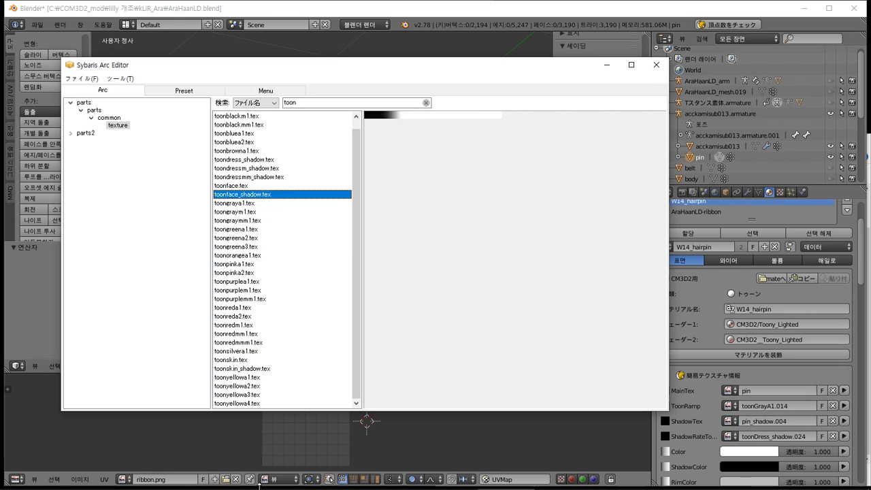
pyautogui.press('Up')
pyautogui.press('Up')
pyautogui.press('Up')
pyautogui.press('Up')
pyautogui.press('Up')
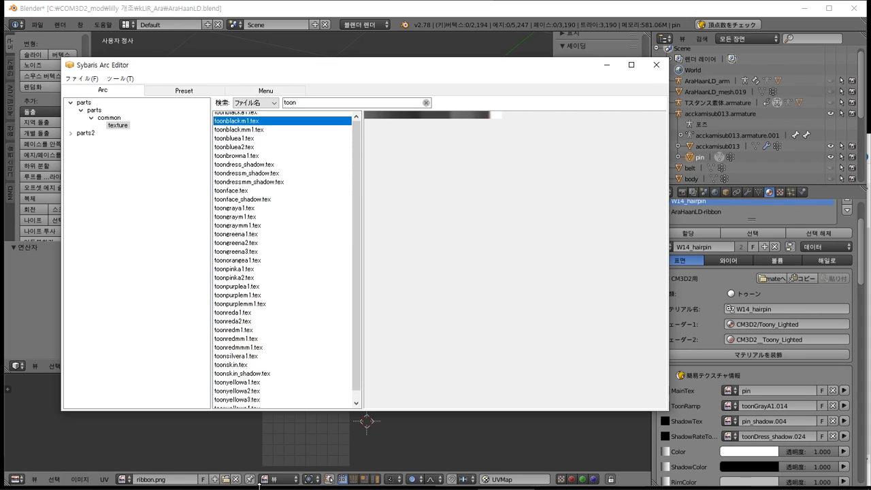
pyautogui.press('Down')
pyautogui.press('Down')
pyautogui.press('Down')
pyautogui.press('Down')
pyautogui.press('Down')
pyautogui.press('Down')
pyautogui.press('Down')
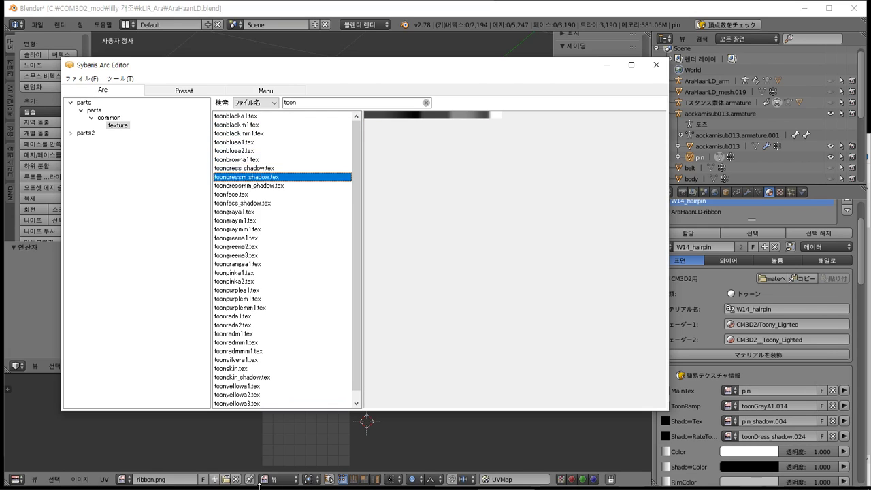
pyautogui.press('Up')
pyautogui.press('Up')
pyautogui.press('Up')
pyautogui.press('Up')
pyautogui.press('Up')
pyautogui.press('Up')
pyautogui.press('Up')
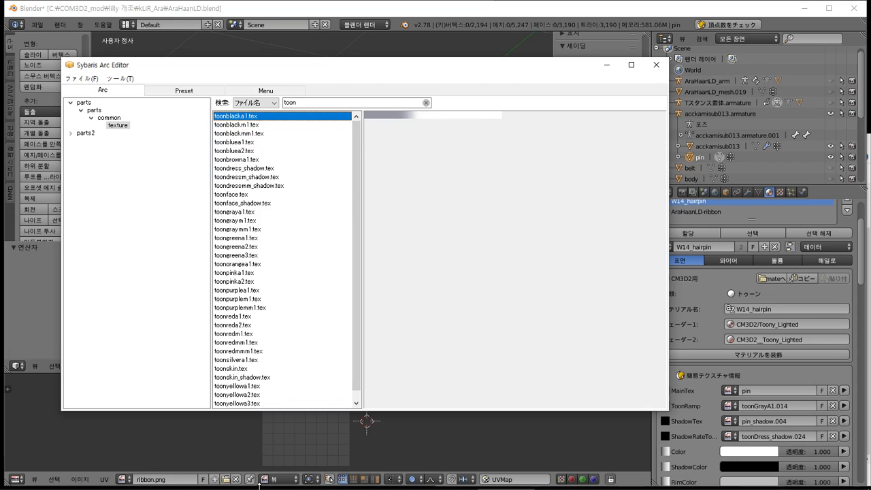
pyautogui.press('Down')
pyautogui.press('Down')
pyautogui.press('Down')
pyautogui.press('Down')
pyautogui.press('Up')
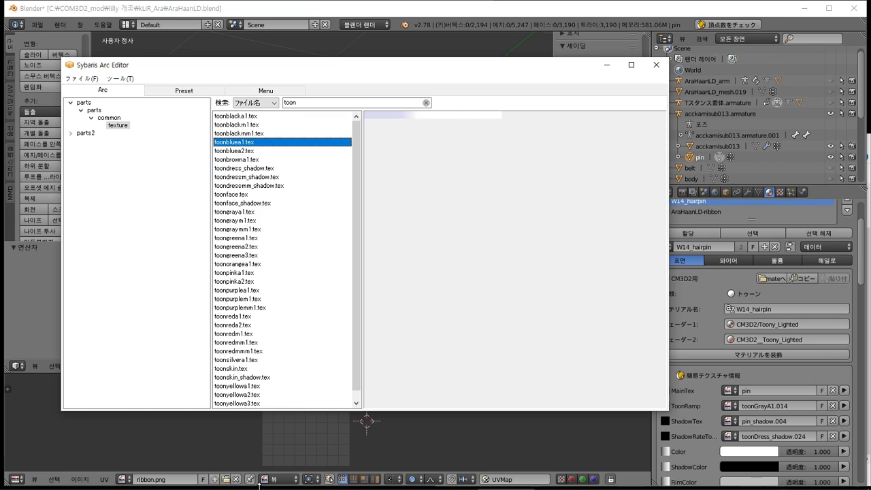
pyautogui.press('Down')
pyautogui.press('Down')
pyautogui.press('Down')
pyautogui.press('Down')
pyautogui.press('Down')
pyautogui.press('Down')
pyautogui.press('Down')
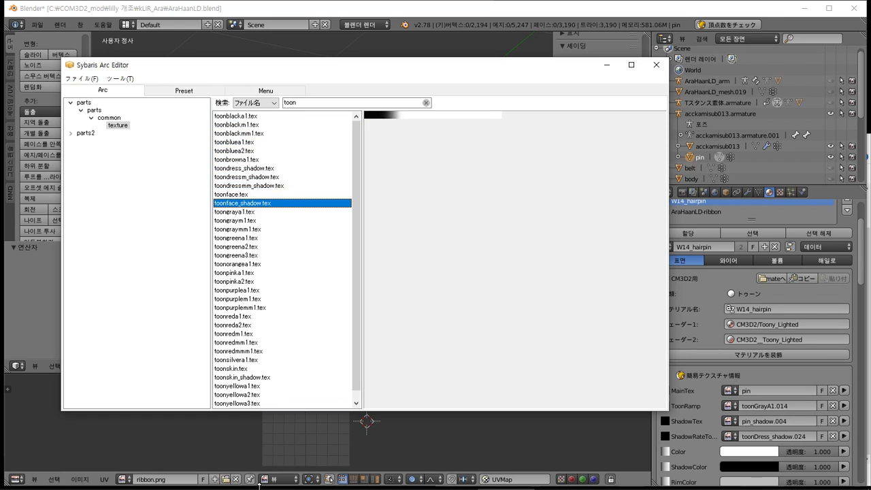
pyautogui.press('Up')
pyautogui.press('Down')
pyautogui.press('Down')
pyautogui.press('Down')
pyautogui.press('Down')
pyautogui.press('Down')
pyautogui.press('Down')
pyautogui.press('Up')
pyautogui.press('Up')
pyautogui.press('Up')
pyautogui.press('Up')
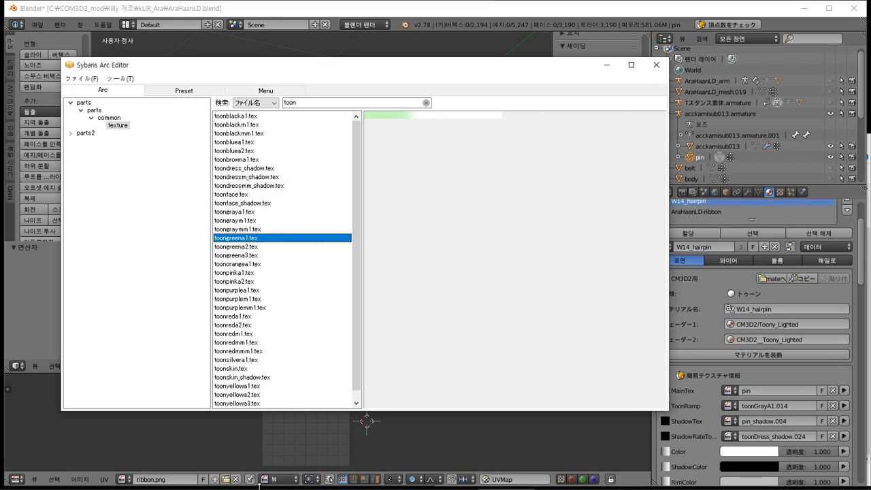
pyautogui.press('Up')
pyautogui.press('Up')
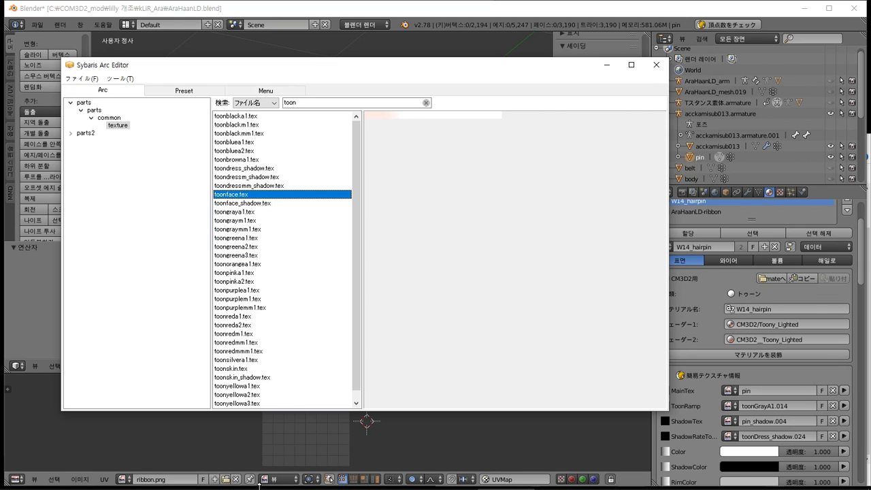
# - Open toonface.tex in the texture editor and copy the name toonface from its source file path
pyautogui.rightClick(244, 196)
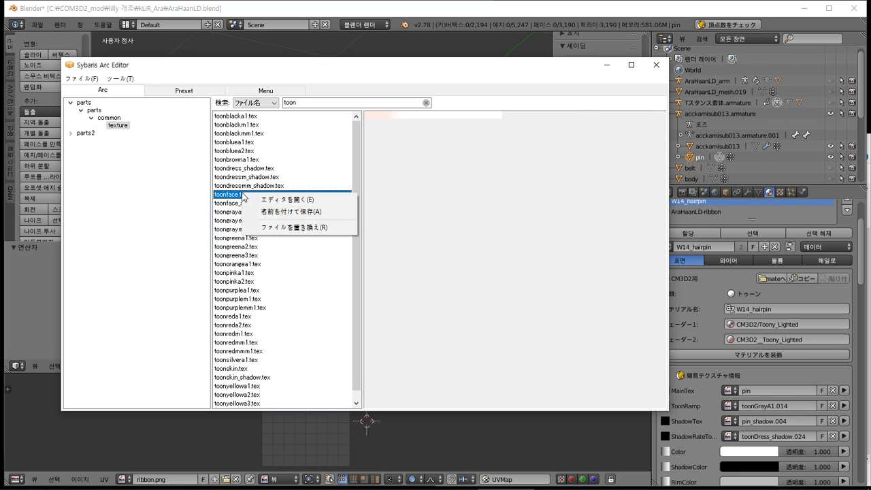
pyautogui.click(272, 201)
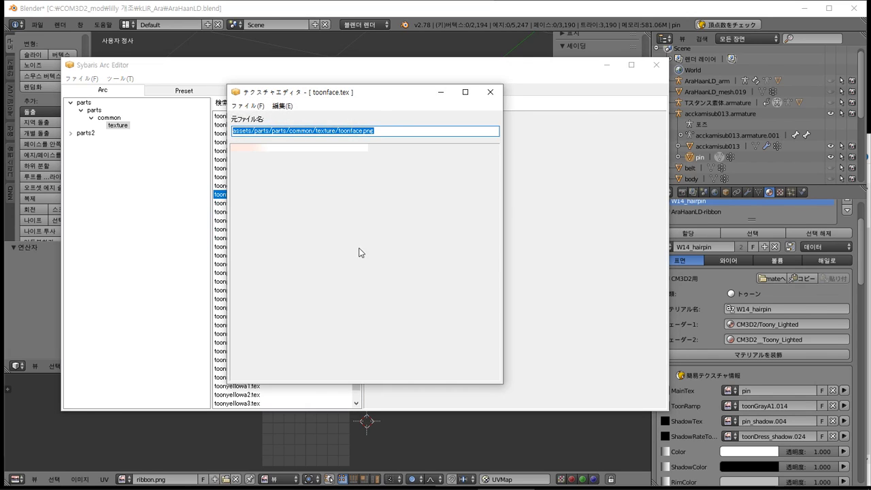
pyautogui.moveTo(379, 129); pyautogui.dragTo(347, 133)
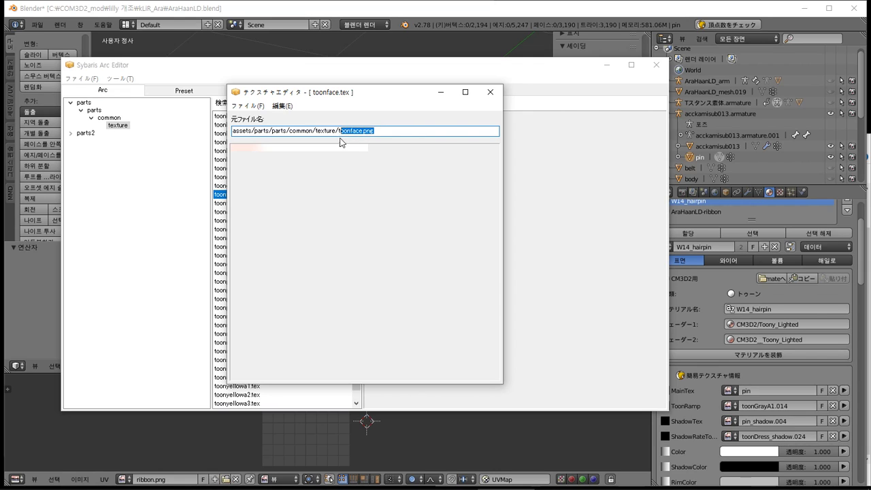
pyautogui.click(341, 129)
pyautogui.click(342, 130)
pyautogui.moveTo(339, 136); pyautogui.dragTo(363, 148)
pyautogui.hotkey('ctrl', 'c')
# - Switch to Blender and set W14_hairpin's MainTex, ToonRamp, ShadowTex and ShadowRateToon textures to toonface
pyautogui.hotkey('alt', 'Tab')
pyautogui.hotkey('alt', 'Tab')
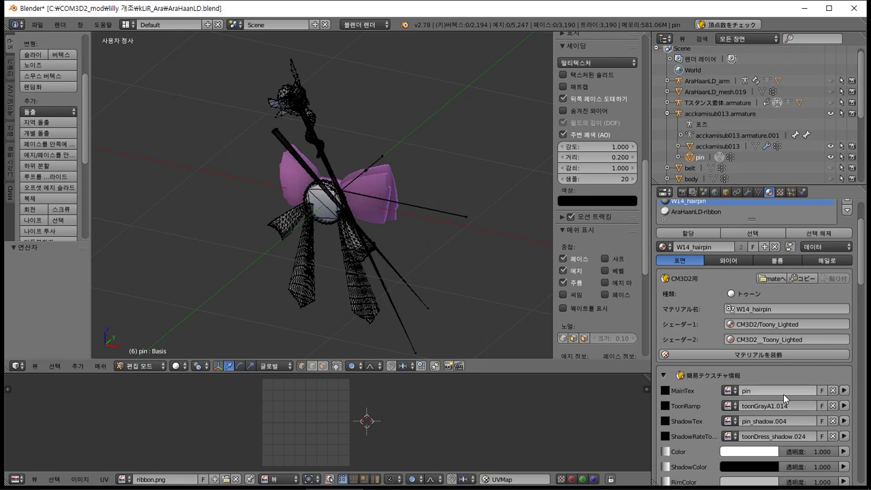
pyautogui.hotkey('ctrl', 'v')
pyautogui.hotkey('ctrl', 'c')
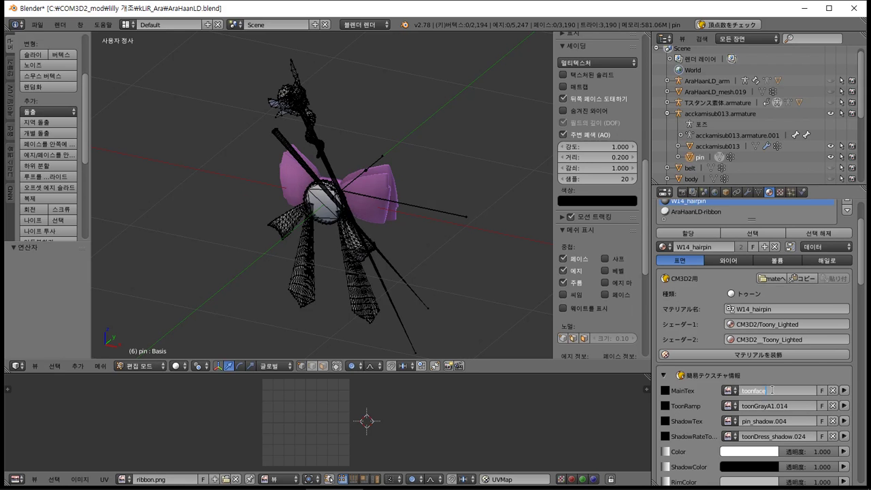
pyautogui.click(731, 406)
pyautogui.hotkey('ctrl', 'v')
pyautogui.press('Return')
pyautogui.click(731, 422)
pyautogui.hotkey('ctrl', 'v')
pyautogui.press('Return')
pyautogui.click(731, 436)
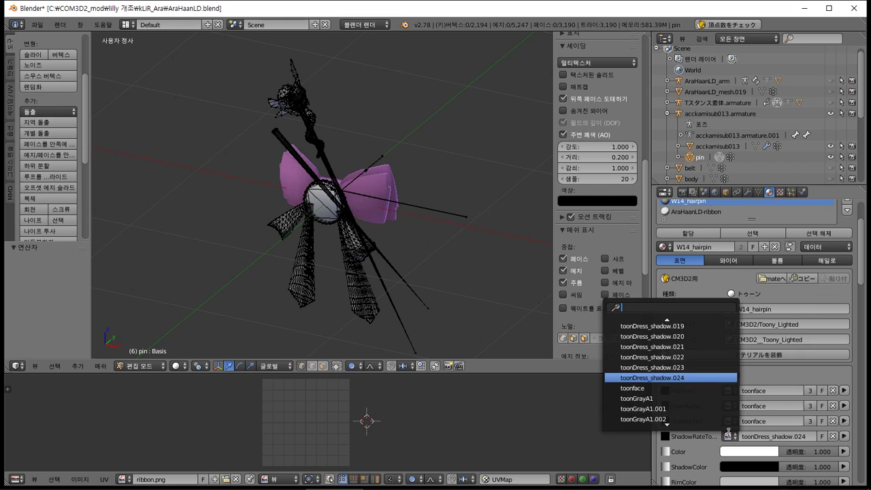
pyautogui.hotkey('ctrl', 'v')
pyautogui.press('Return')
# - Select the entire pin mesh and try to export it as the CM3D2 model pin.model in the kLiR_Ara folder
pyautogui.scroll(1, 705, 413)
pyautogui.scroll(2, 706, 413)
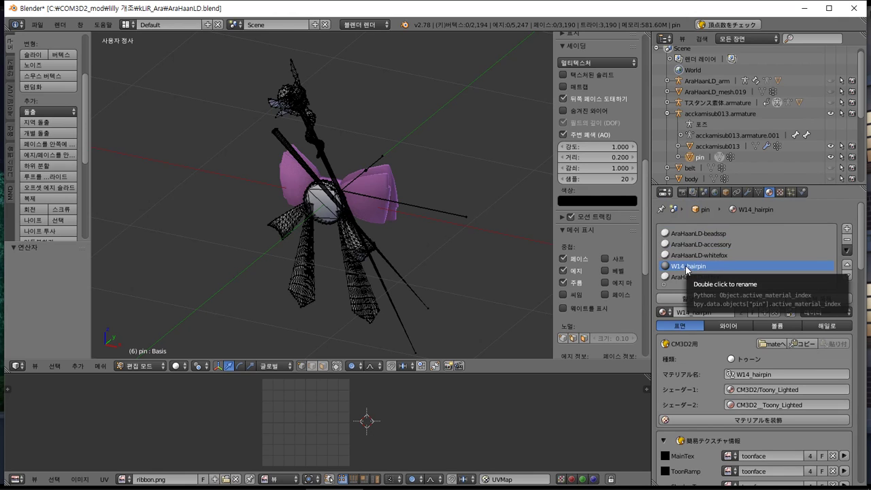
pyautogui.press('a')
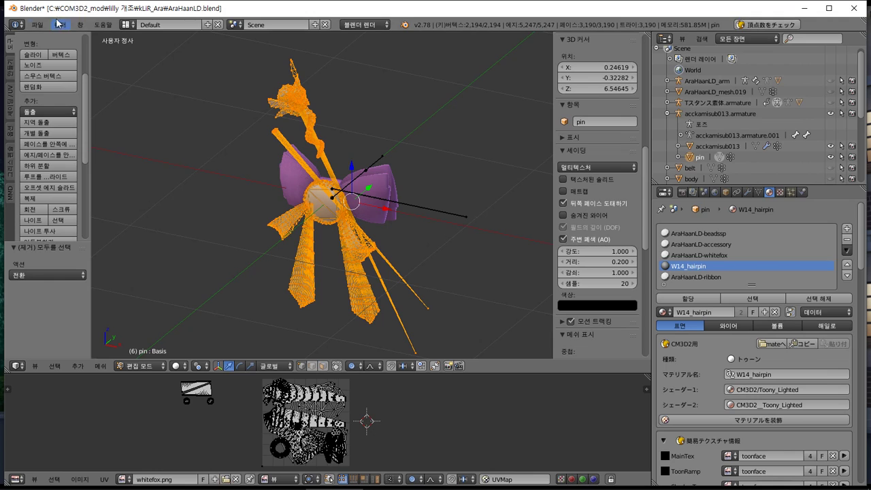
pyautogui.click(36, 25)
pyautogui.moveTo(144, 234)
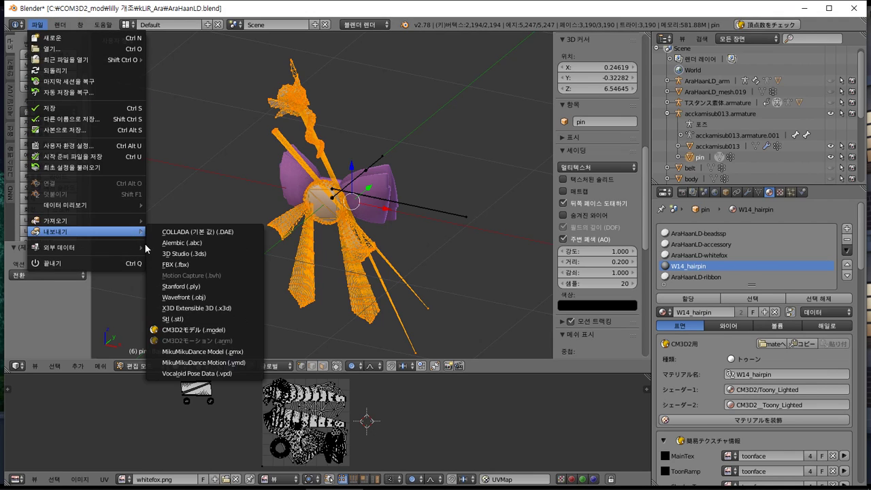
pyautogui.click(198, 327)
pyautogui.click(43, 264)
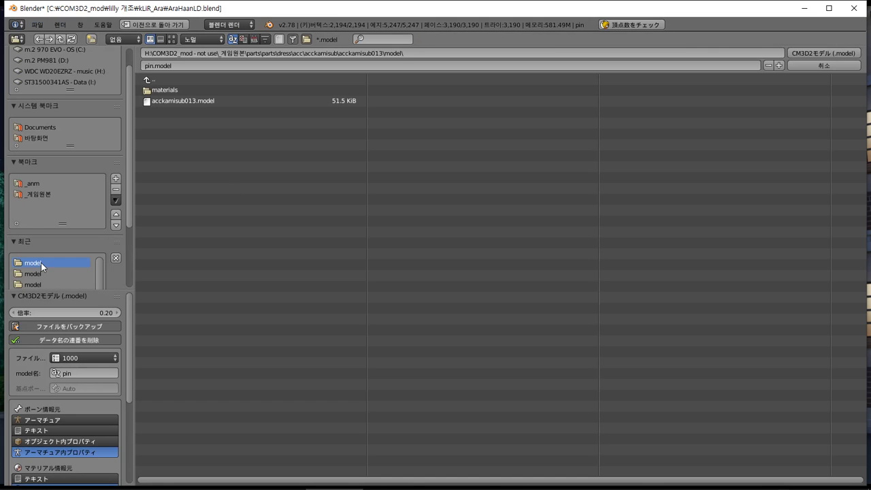
pyautogui.click(36, 272)
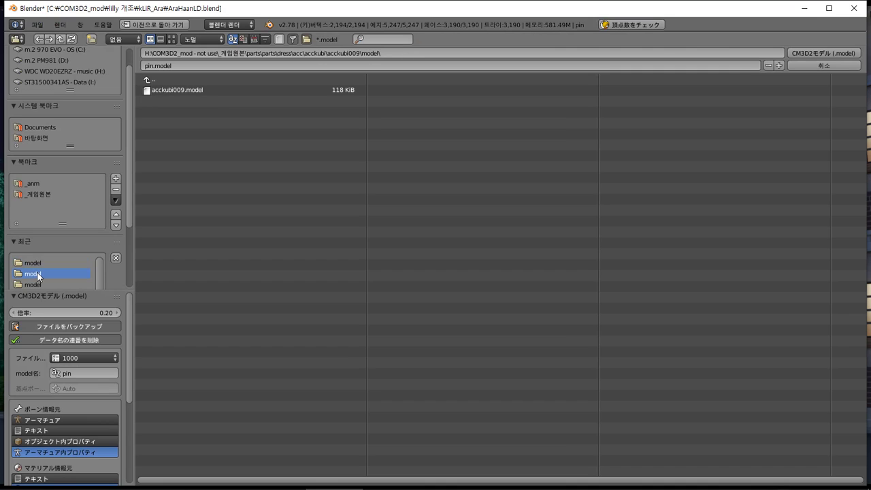
pyautogui.scroll(-3, 36, 272)
pyautogui.click(59, 273)
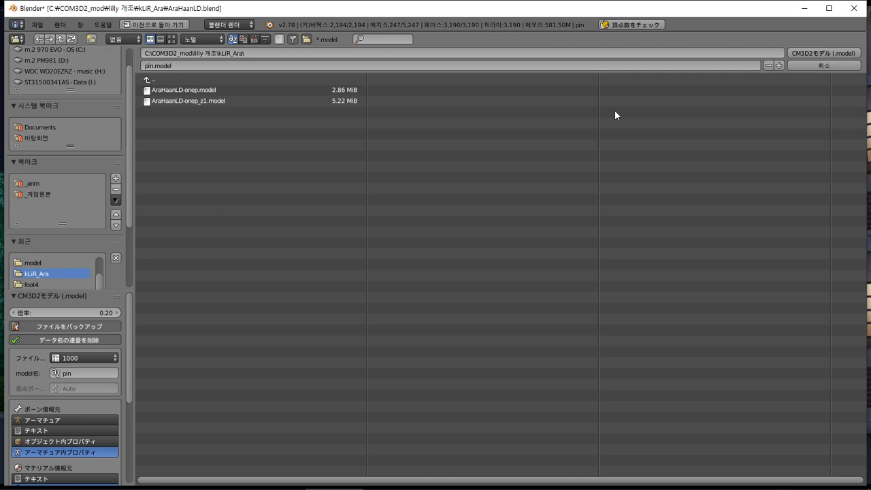
pyautogui.click(822, 52)
# - Switch to CUSTOM ORDER MAID 3D 2 and choose the page 9 save dated 2019.07.14 04:39 for loading
pyautogui.hotkey('alt', 'Tab')
pyautogui.press('Tab')
pyautogui.press('Tab')
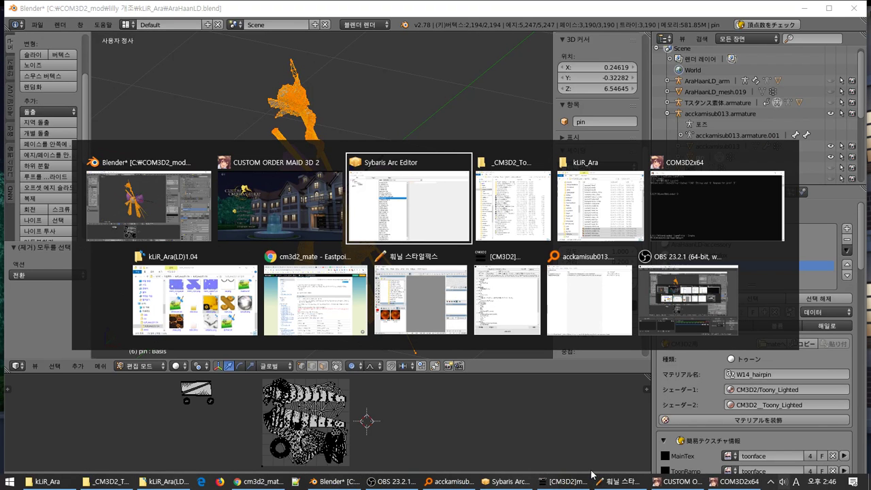
pyautogui.click(281, 208)
pyautogui.click(210, 277)
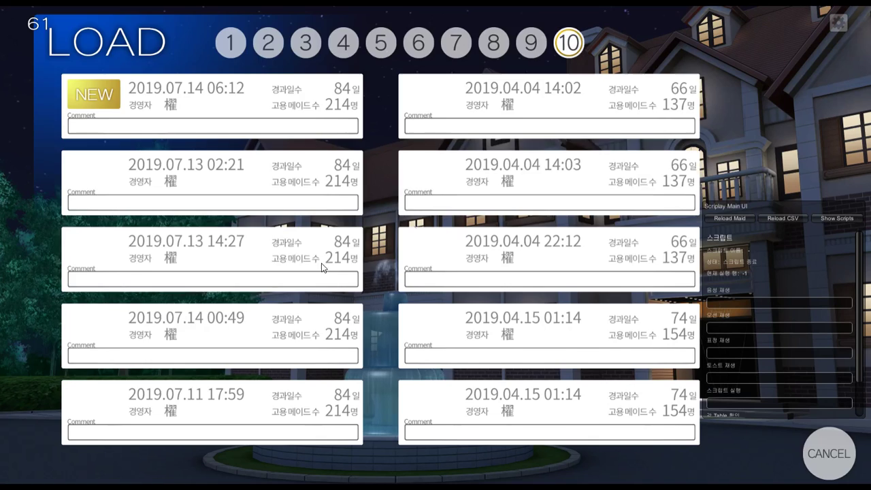
pyautogui.click(524, 44)
pyautogui.click(331, 404)
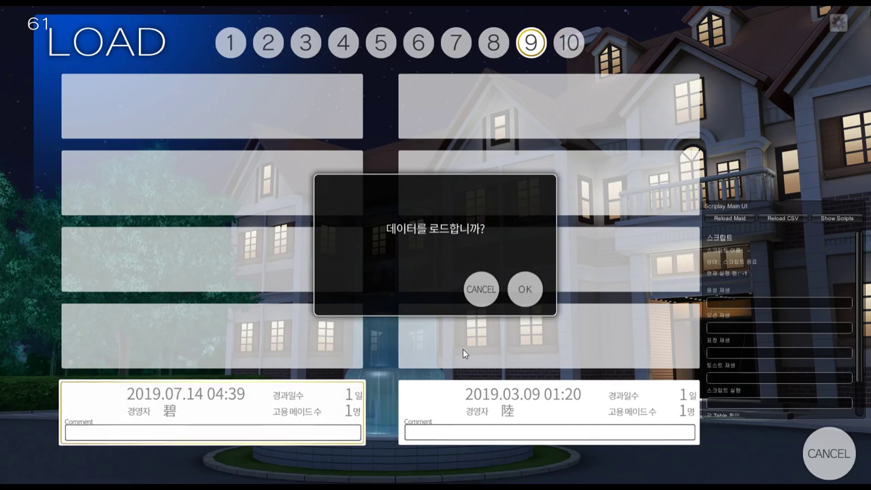
# - Switch to the kLiR_Ara folder and copy the base name AraHaanLD-kamisub from its .menu file
pyautogui.hotkey('alt', 'Tab')
pyautogui.press('Tab')
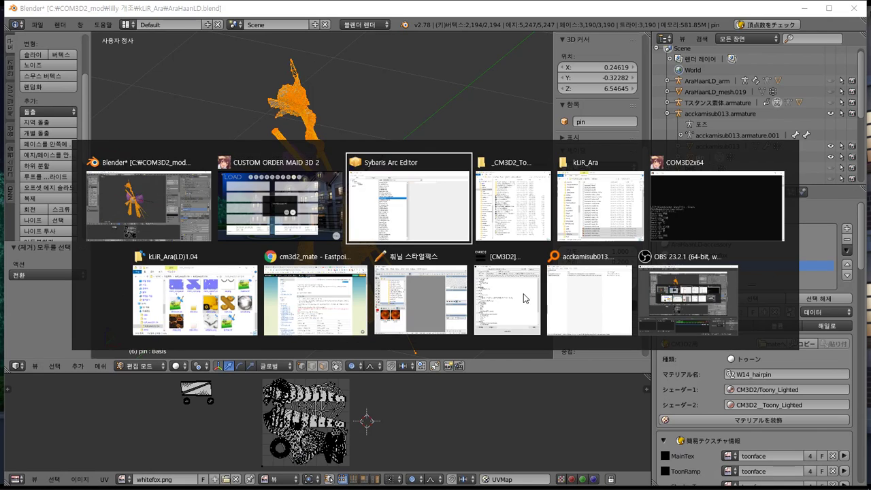
pyautogui.moveTo(242, 482)
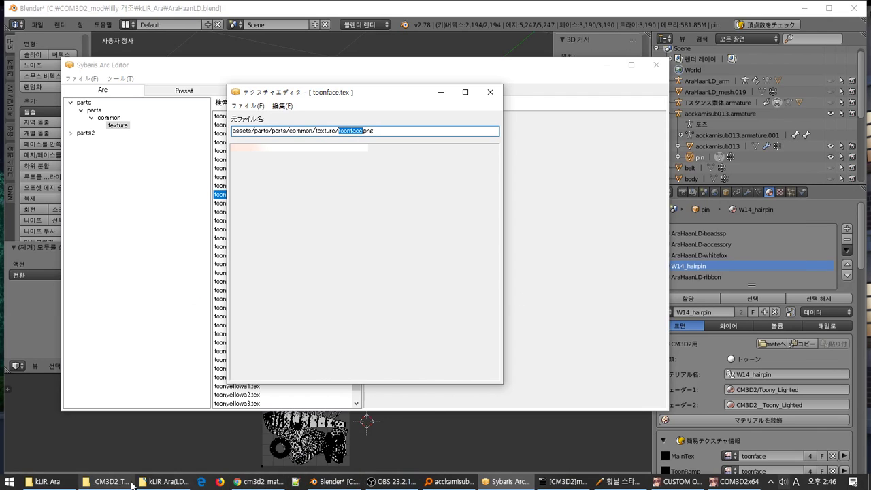
pyautogui.click(163, 482)
pyautogui.click(44, 482)
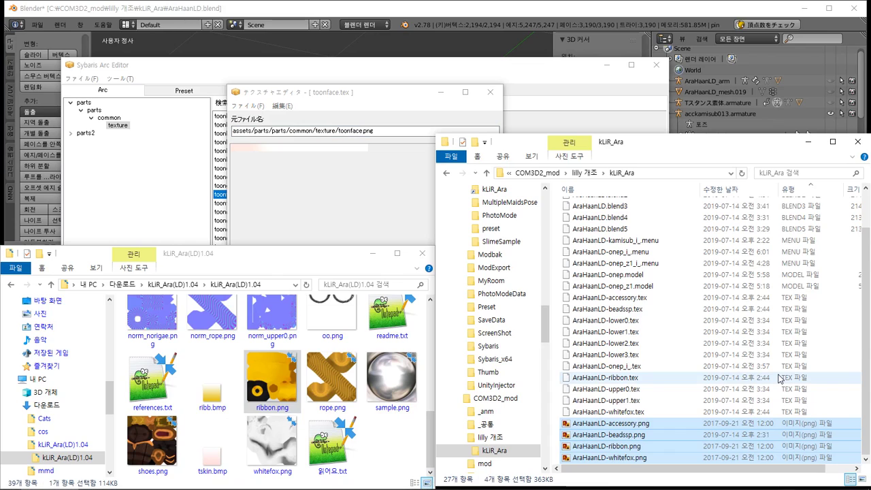
pyautogui.scroll(1, 731, 378)
pyautogui.scroll(-1, 730, 378)
pyautogui.click(633, 240)
pyautogui.click(633, 240)
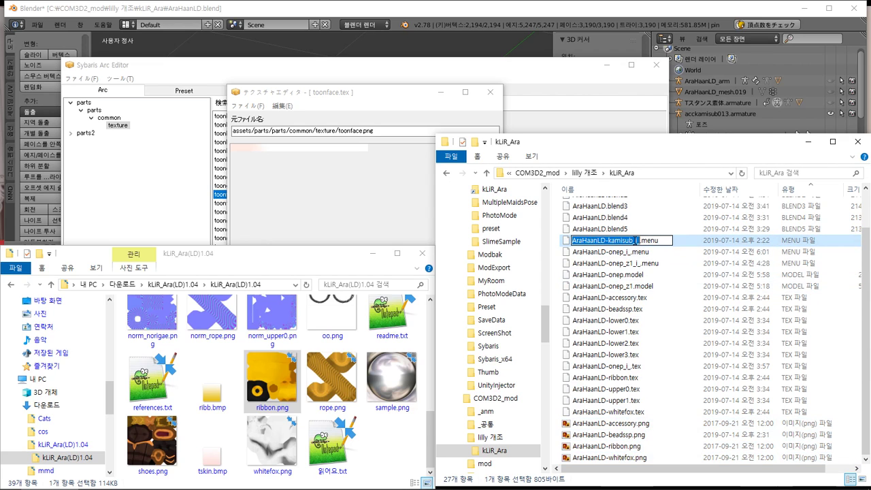
pyautogui.moveTo(633, 240); pyautogui.dragTo(480, 3)
# - Return to Blender and rename the pin object to AraHaanLD-kamisub
pyautogui.hotkey('alt', 'Tab')
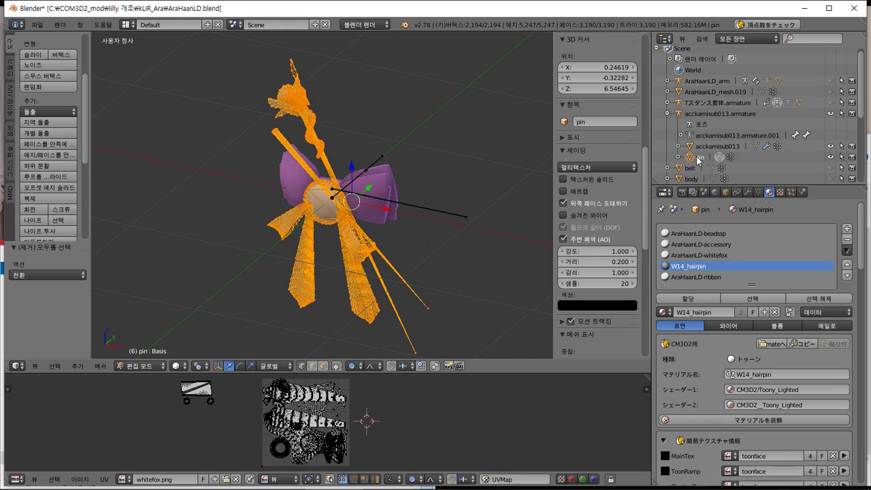
pyautogui.doubleClick(701, 157)
pyautogui.write('AraHaanLD-kamisub')
pyautogui.press('Return')
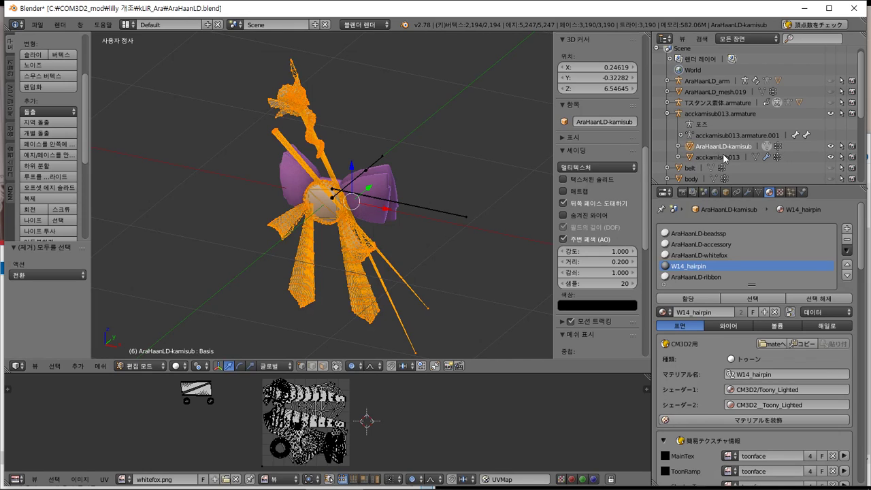
# - Try to export the renamed object as the CM3D2 model AraHaanLD-kamisub.model in the kLiR_Ara folder
pyautogui.click(38, 24)
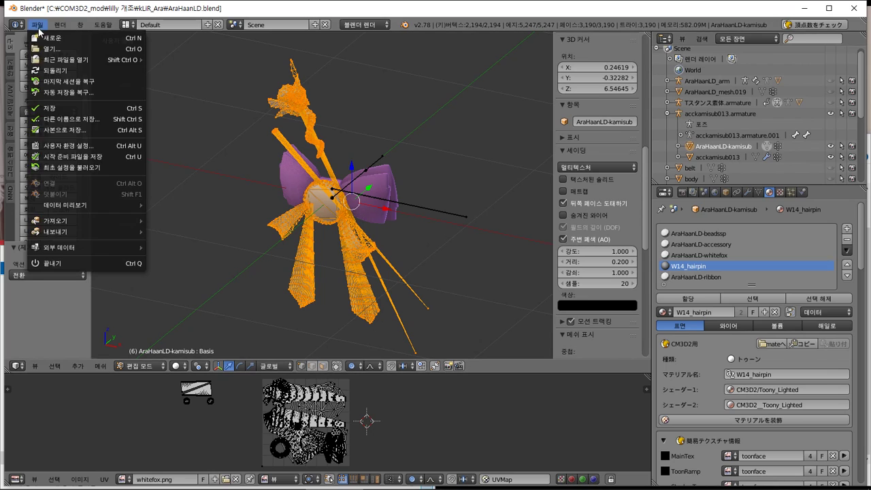
pyautogui.moveTo(74, 231)
pyautogui.click(194, 329)
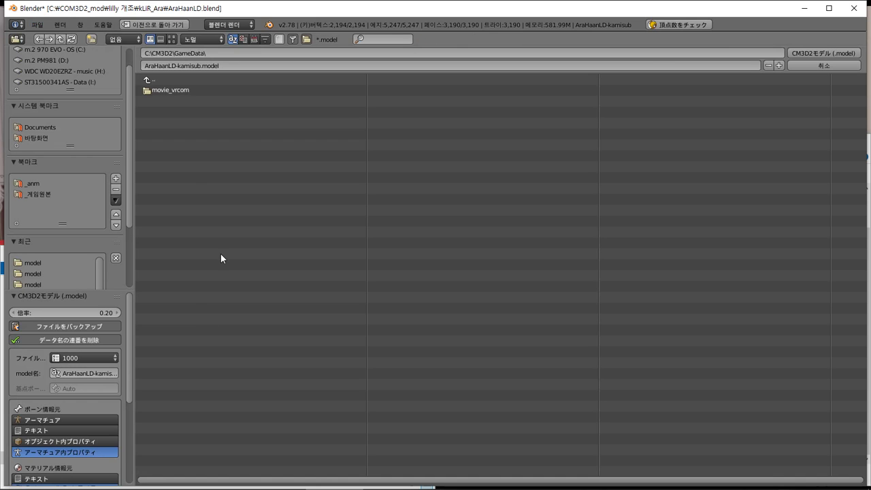
pyautogui.scroll(-2, 41, 272)
pyautogui.click(49, 264)
pyautogui.moveTo(130, 198); pyautogui.dragTo(145, 290)
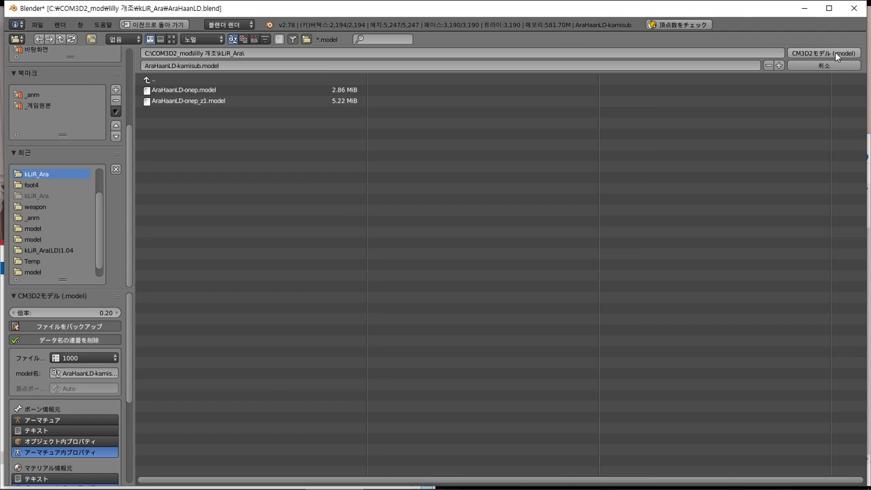
pyautogui.click(803, 53)
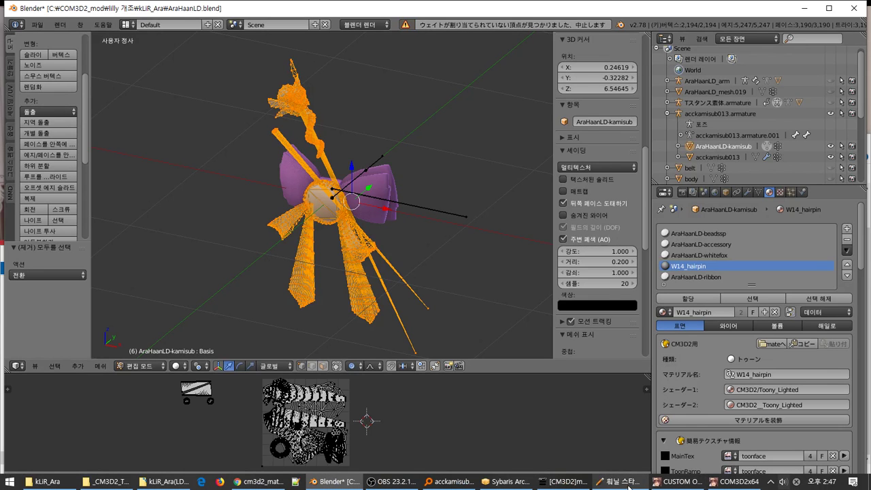
# - Switch to CUSTOM ORDER MAID 3D 2 and enter maid management (메이드 관리)
pyautogui.click(565, 483)
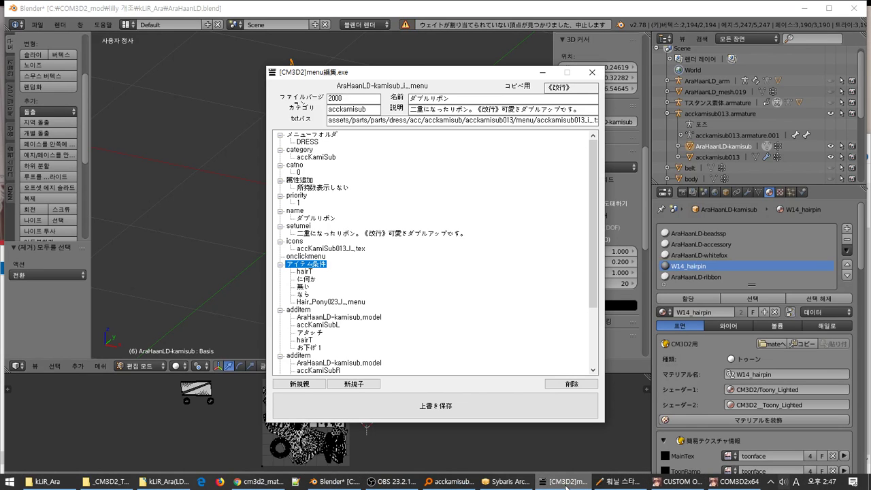
pyautogui.hotkey('alt', 'Tab')
pyautogui.hotkey('alt', 'Tab')
pyautogui.hotkey('alt', 'Tab')
pyautogui.hotkey('alt', 'Tab')
pyautogui.hotkey('alt', 'Tab')
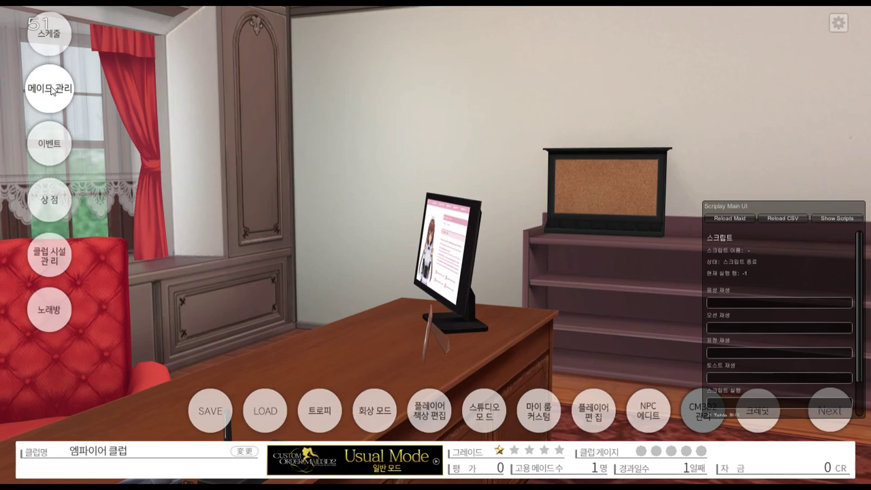
pyautogui.click(50, 90)
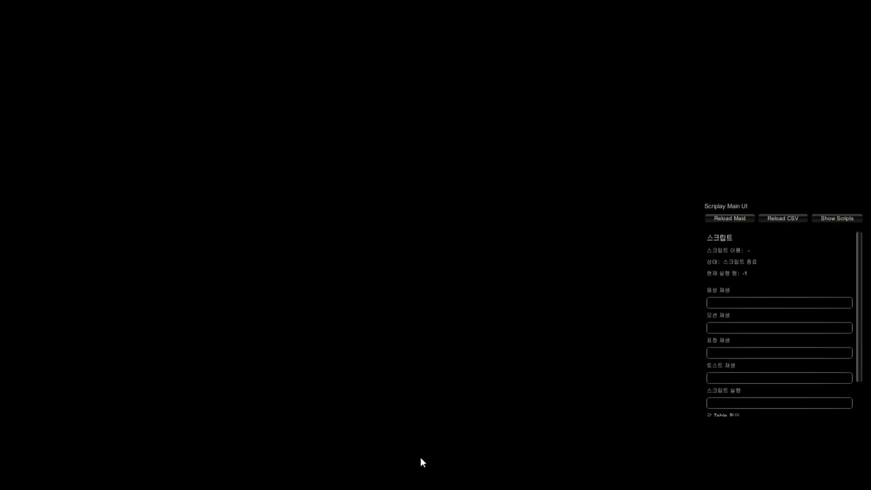
# - Switch to the [CM3D2]menu編集.exe editor and review the additem and //マテリアル変更 entries of the AraHaanLD-kamisub menu file
pyautogui.press('super')
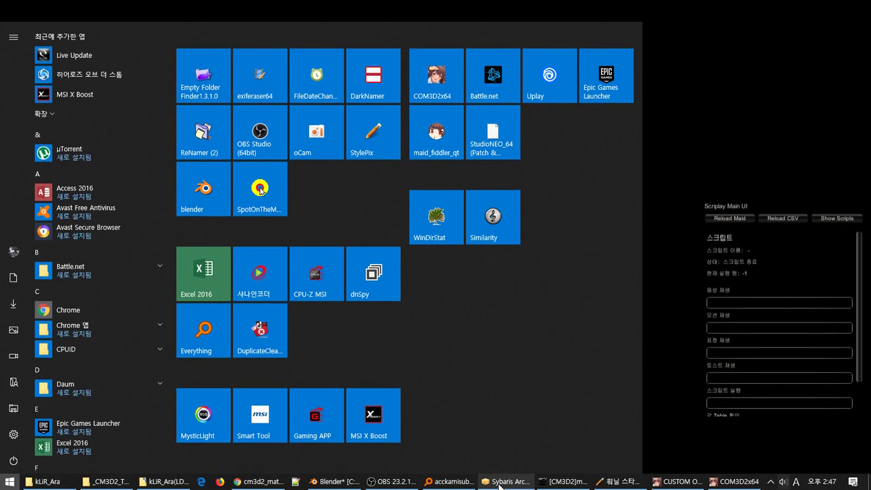
pyautogui.click(562, 483)
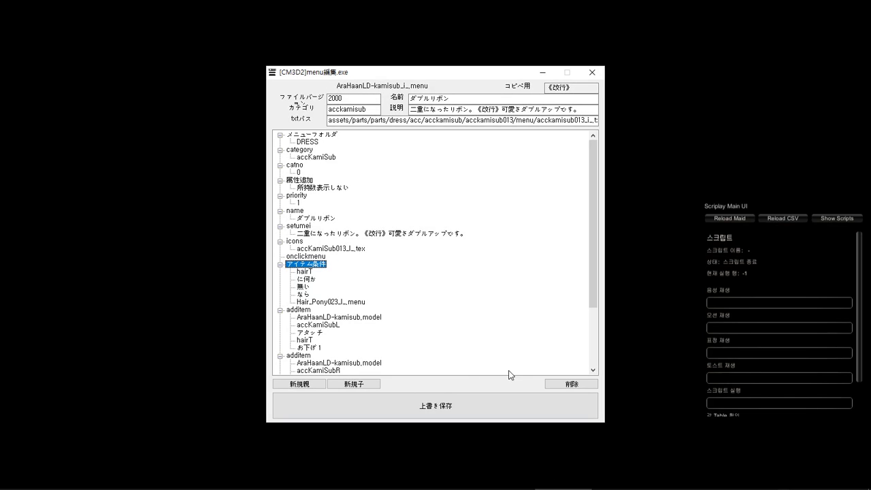
pyautogui.scroll(-2, 358, 293)
pyautogui.scroll(-2, 409, 334)
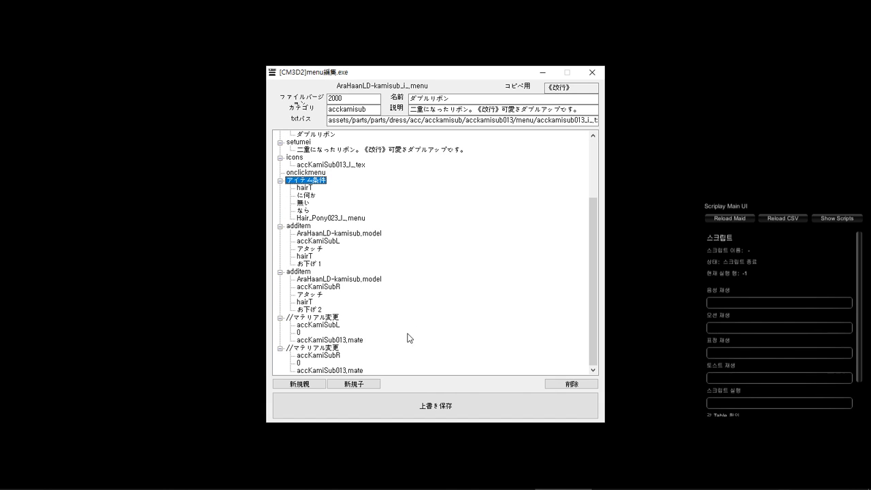
pyautogui.scroll(3, 388, 354)
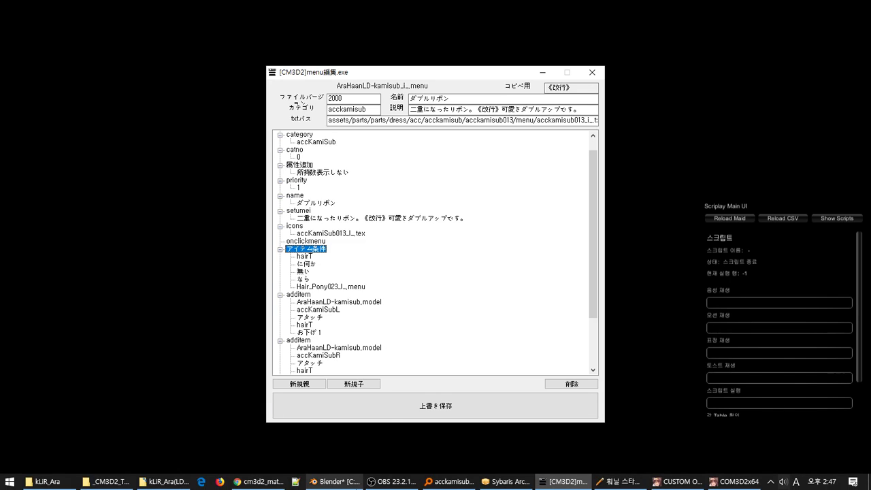
# - Return to Blender and put the AraHaanLD-kamisub object into Object Mode
pyautogui.moveTo(164, 481)
pyautogui.click(217, 439)
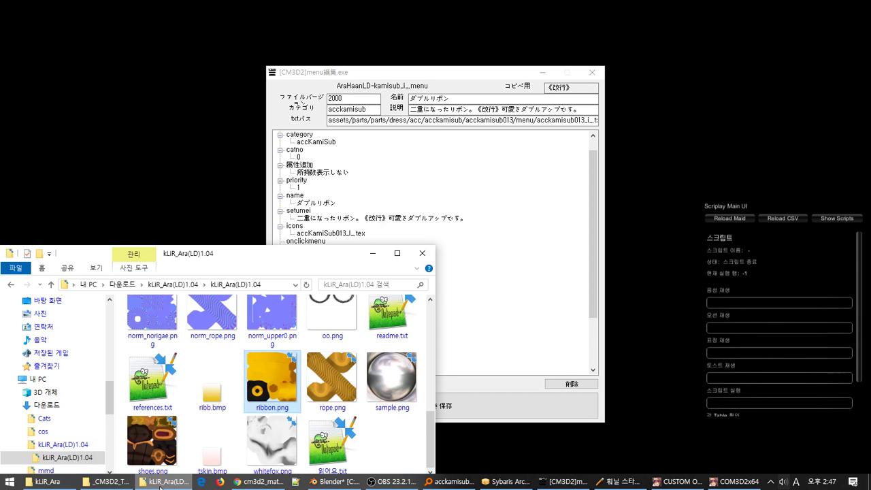
pyautogui.moveTo(602, 486)
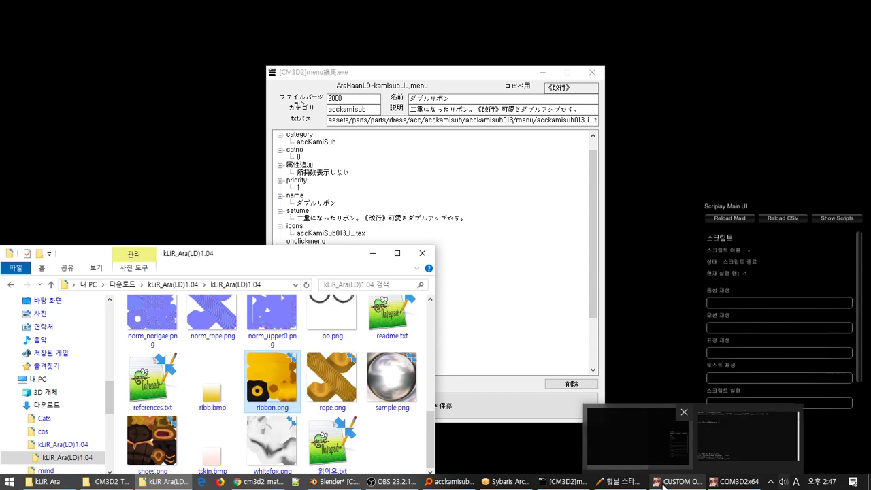
pyautogui.click(475, 483)
pyautogui.click(334, 482)
pyautogui.press('Tab')
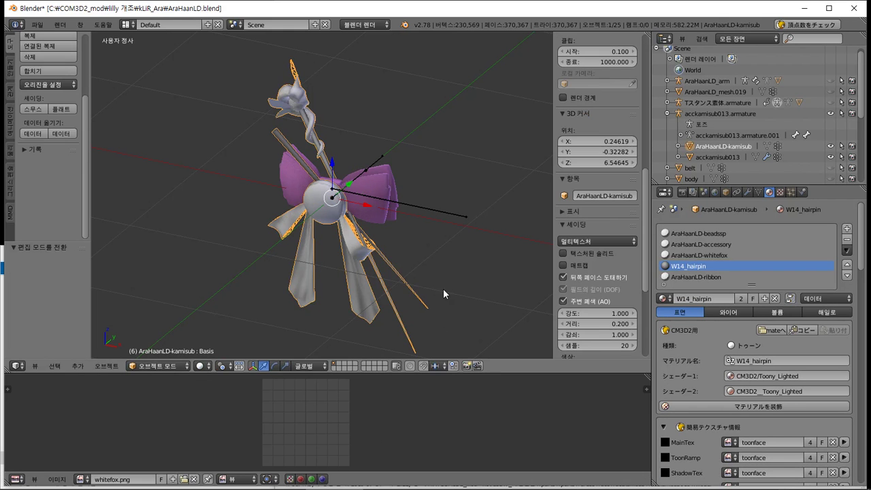
# - Try to render a CM3D2 menu icon of AraHaanLD-kamisub at 80 px using the face textures (面のテクスチャで)
pyautogui.click(682, 193)
pyautogui.click(708, 271)
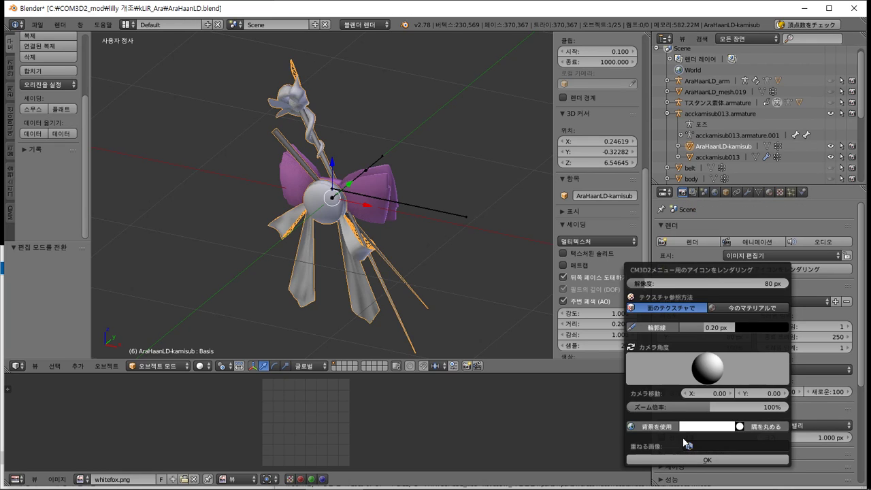
pyautogui.click(697, 461)
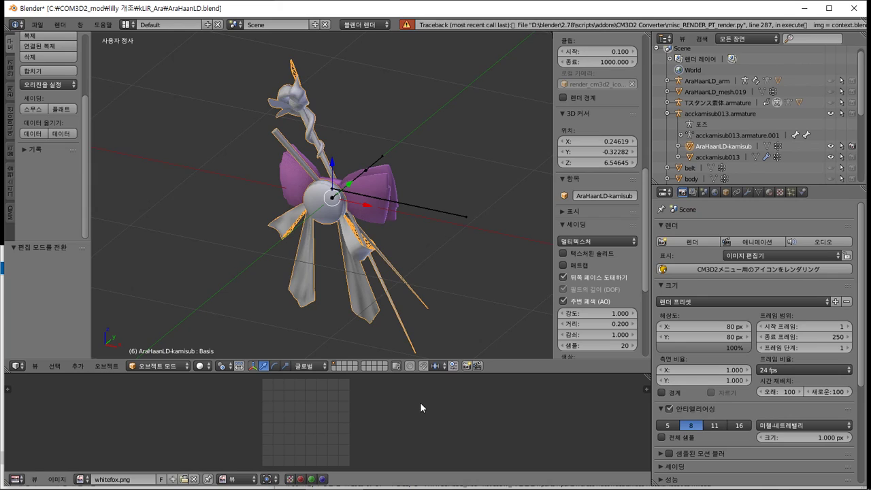
pyautogui.click(17, 480)
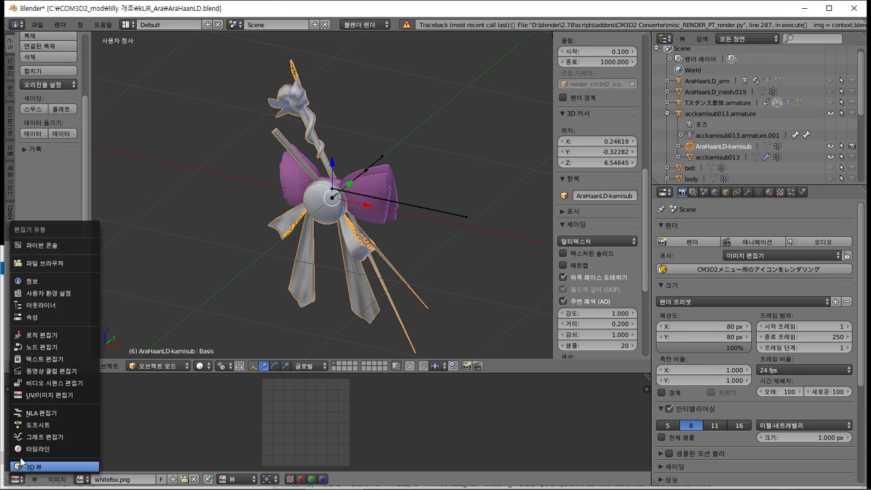
pyautogui.click(748, 272)
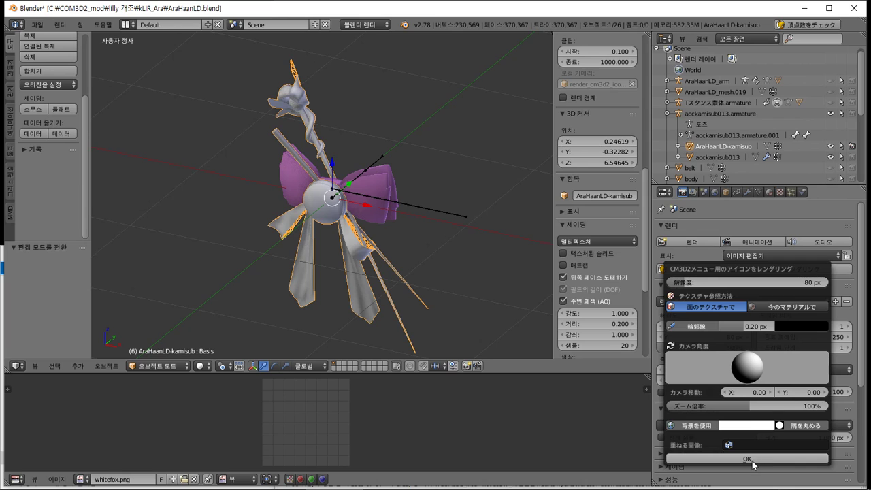
pyautogui.click(753, 461)
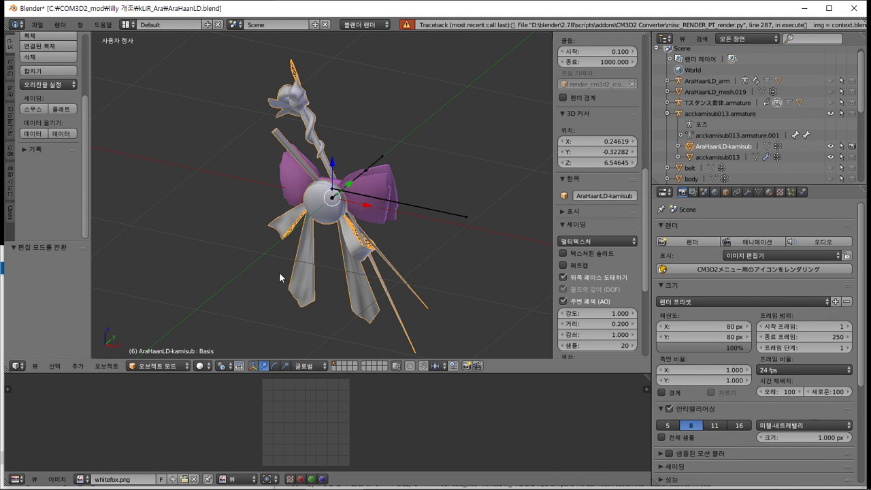
pyautogui.press('Tab')
pyautogui.press('a')
pyautogui.press('a')
pyautogui.press('Tab')
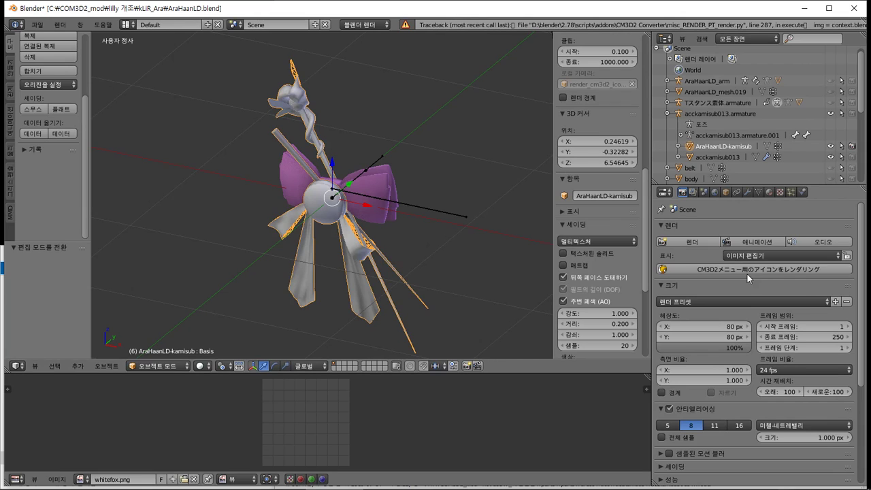
pyautogui.moveTo(421, 222); pyautogui.dragTo(394, 223, button='middle')
pyautogui.click(37, 24)
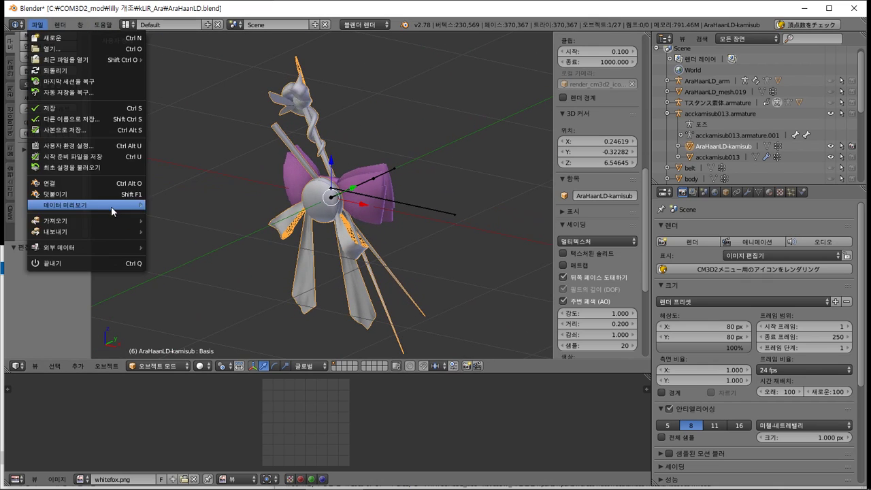
pyautogui.moveTo(82, 220)
pyautogui.click(211, 329)
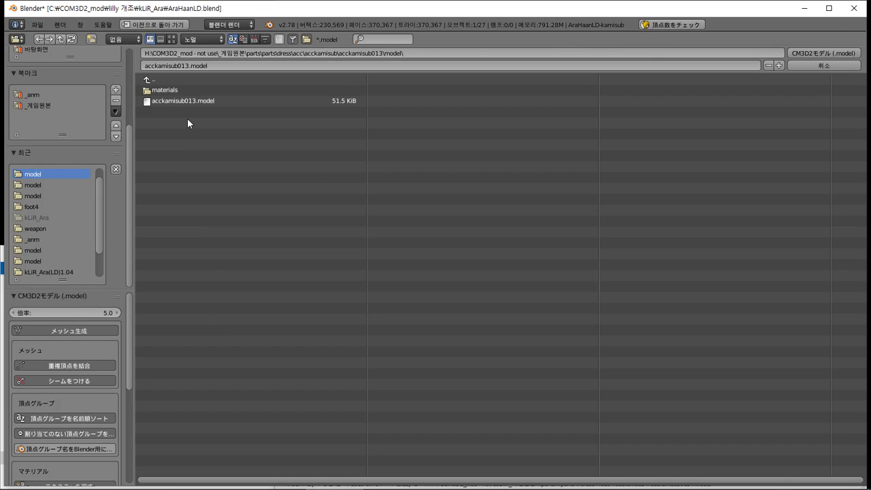
pyautogui.press('Return')
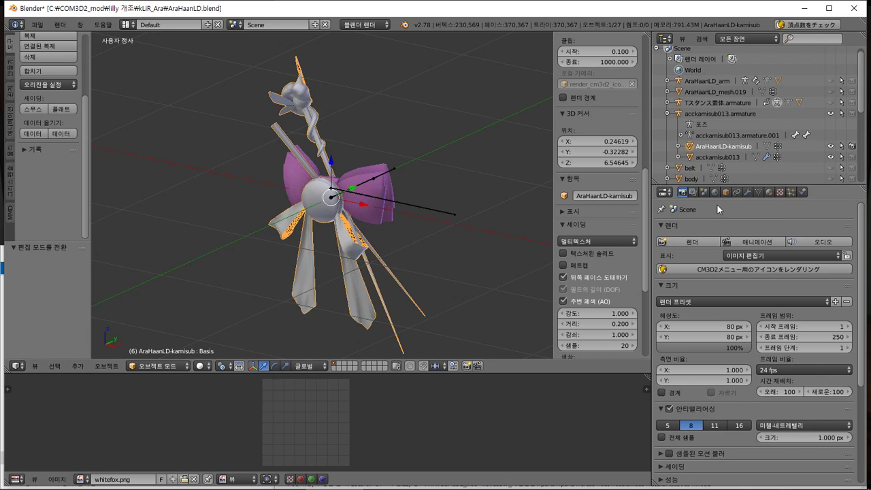
# - Examine the texture slots, vertex groups and enlarged material slot list of AraHaanLD-kamisub
pyautogui.click(782, 192)
pyautogui.press('Tab')
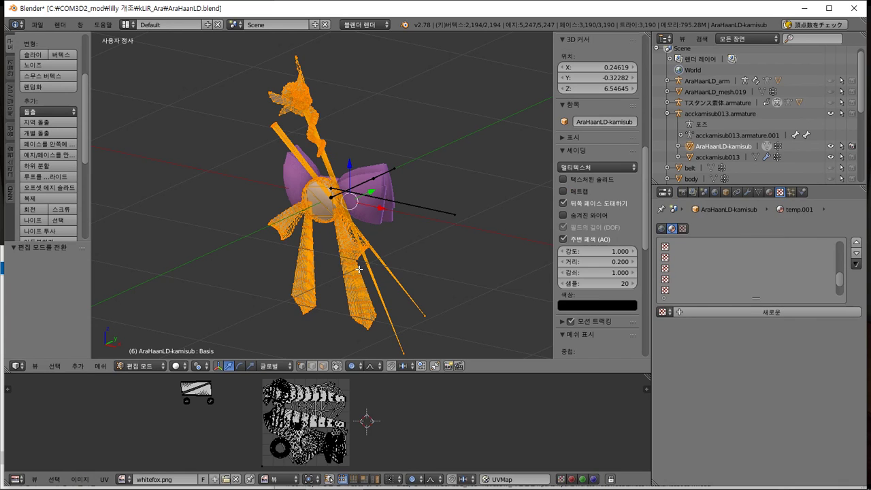
pyautogui.click(759, 192)
pyautogui.click(769, 192)
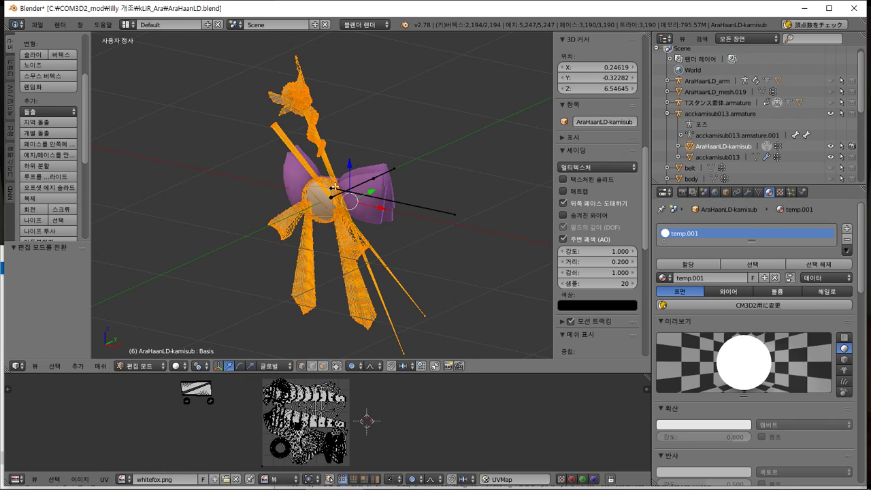
pyautogui.press('Tab')
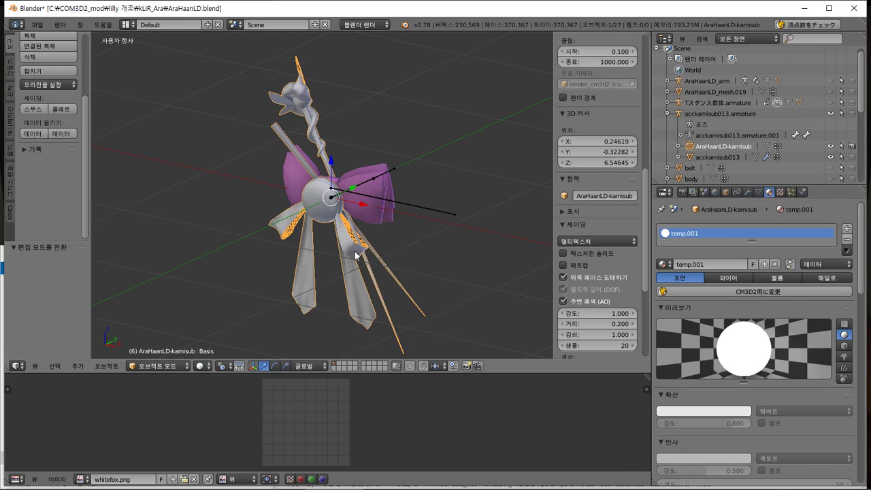
pyautogui.scroll(-1, 866, 242)
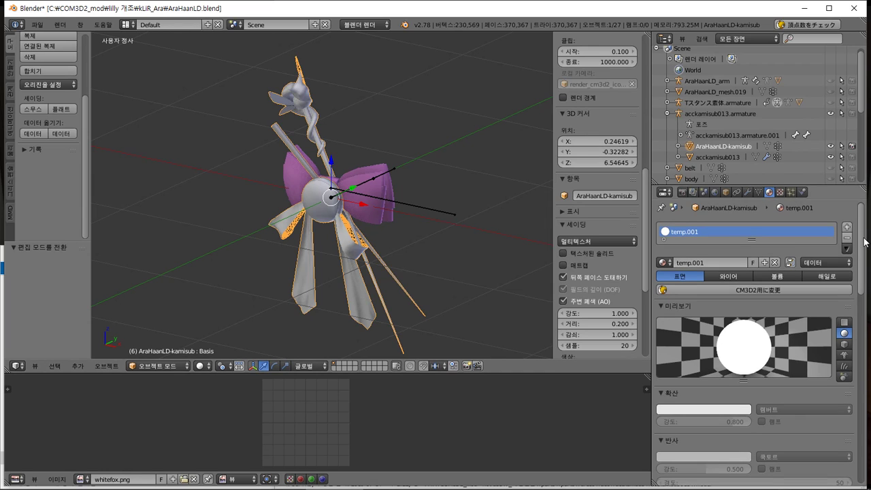
pyautogui.click(758, 193)
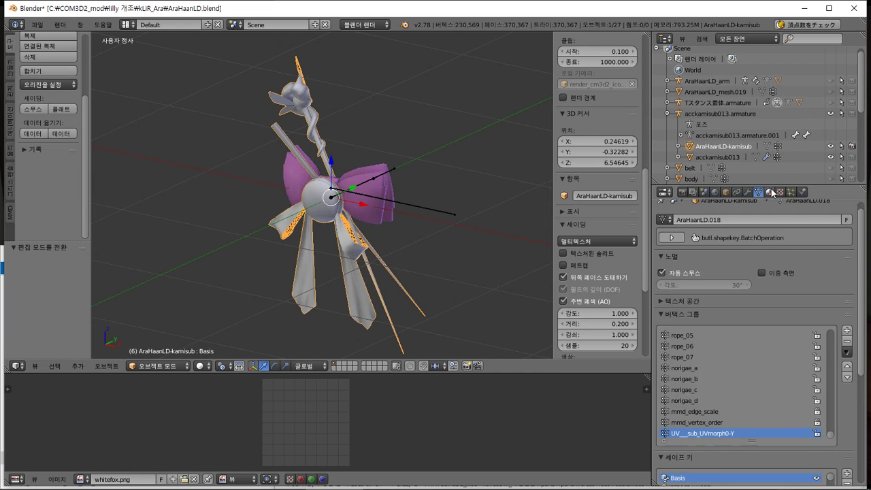
pyautogui.click(773, 193)
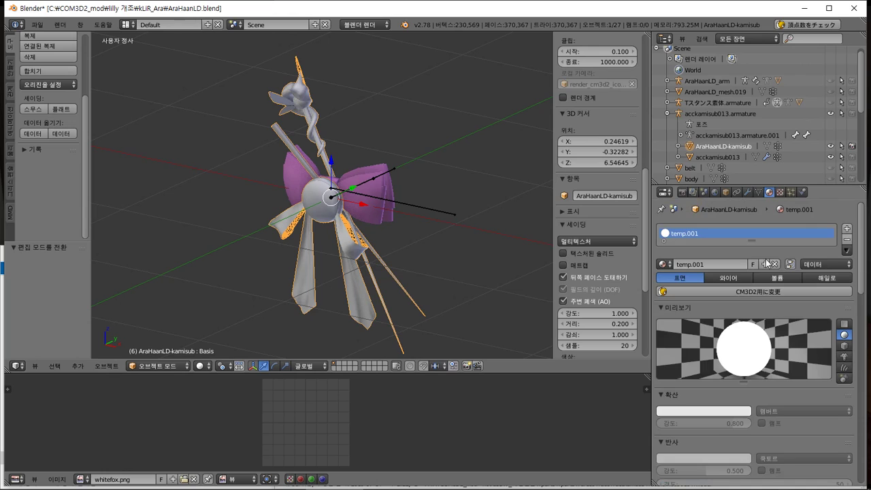
pyautogui.moveTo(758, 242); pyautogui.dragTo(751, 297)
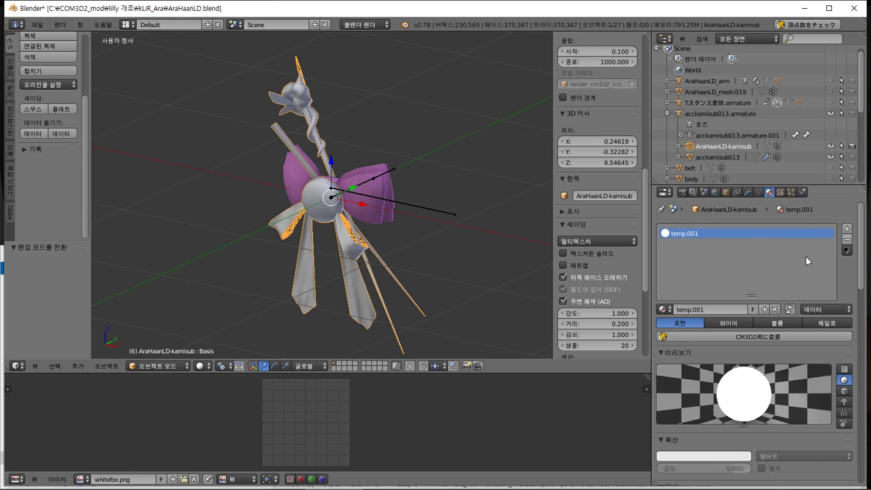
# - Compare the material slots of acckamisub013 with those of AraHaanLD-kamisub
pyautogui.press('Tab')
pyautogui.press('a')
pyautogui.press('Tab')
pyautogui.rightClick(380, 217)
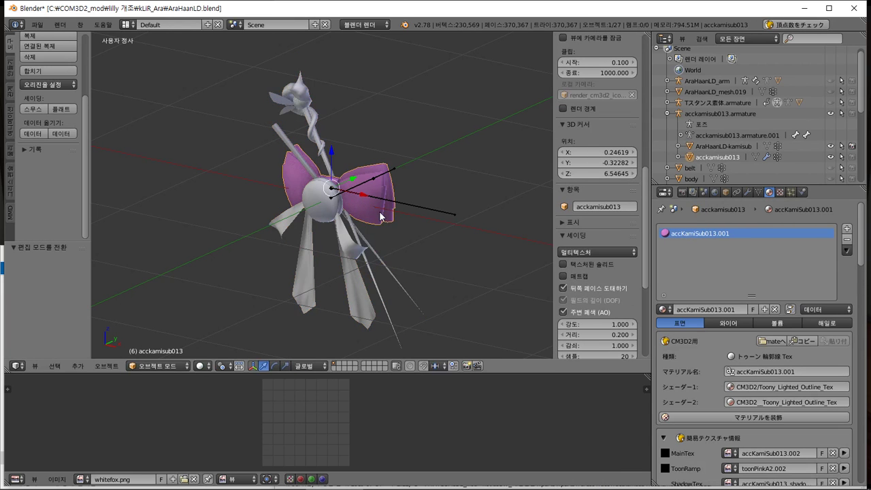
pyautogui.moveTo(379, 216); pyautogui.dragTo(388, 264, button='middle')
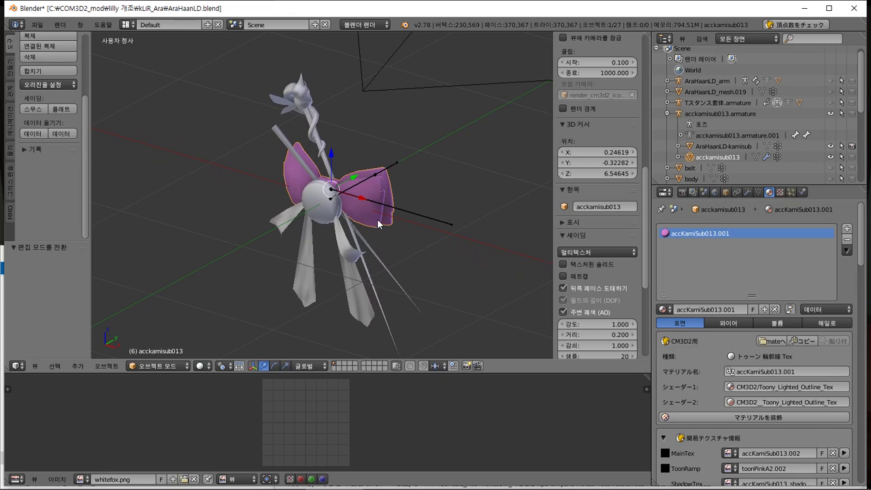
pyautogui.rightClick(337, 249)
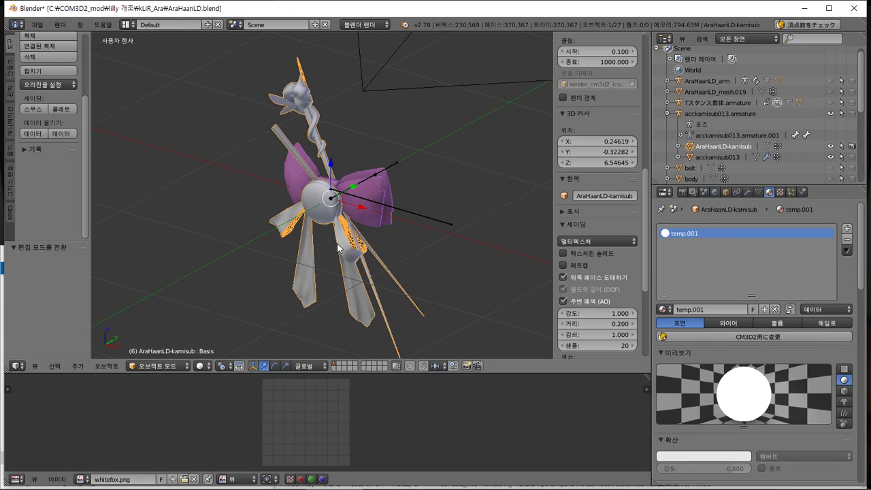
# - Undo the recent changes back to before the icon rendering and the renaming of the pin object
pyautogui.hotkey('ctrl', 'z')
pyautogui.hotkey('ctrl', 'shift', 'z')
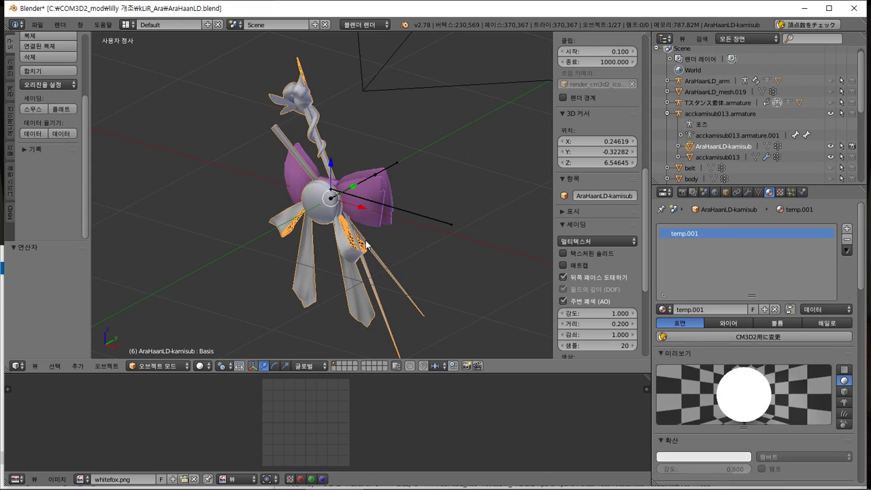
pyautogui.hotkey('ctrl', 'z')
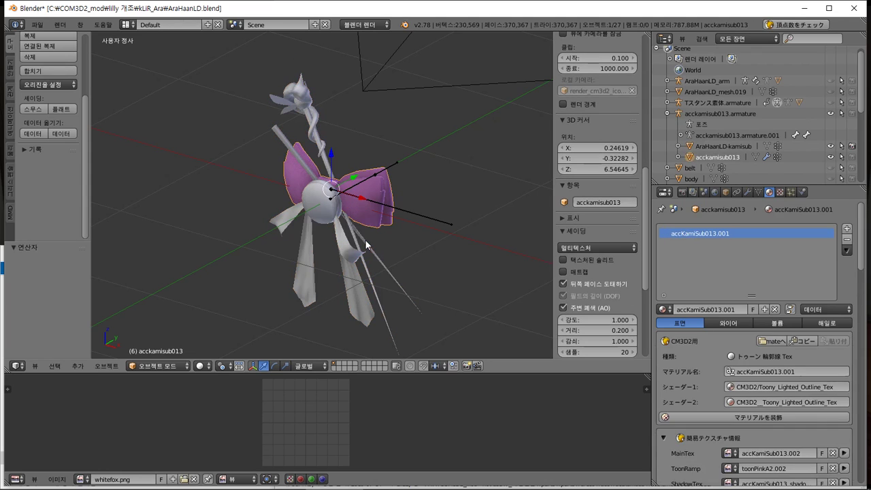
pyautogui.hotkey('ctrl', 'shift', 'z')
pyautogui.hotkey('ctrl', 'z')
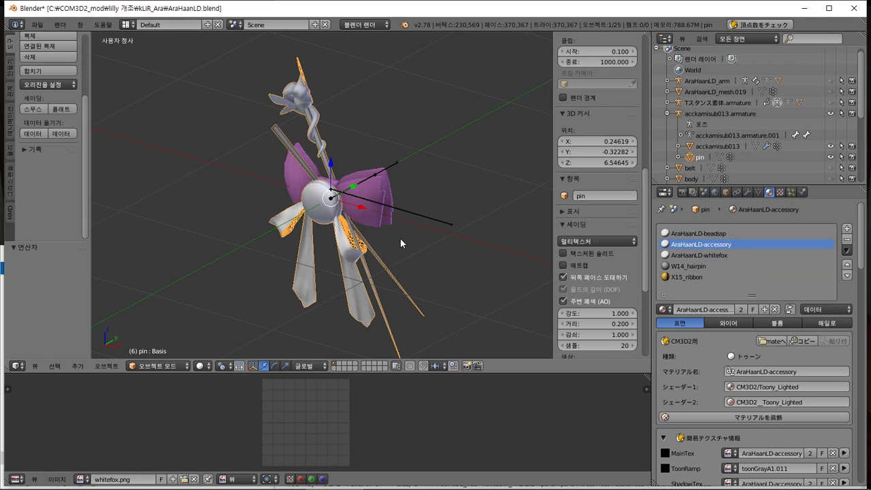
pyautogui.hotkey('ctrl', 'z')
pyautogui.hotkey('ctrl', 'z')
pyautogui.hotkey('ctrl', 'z')
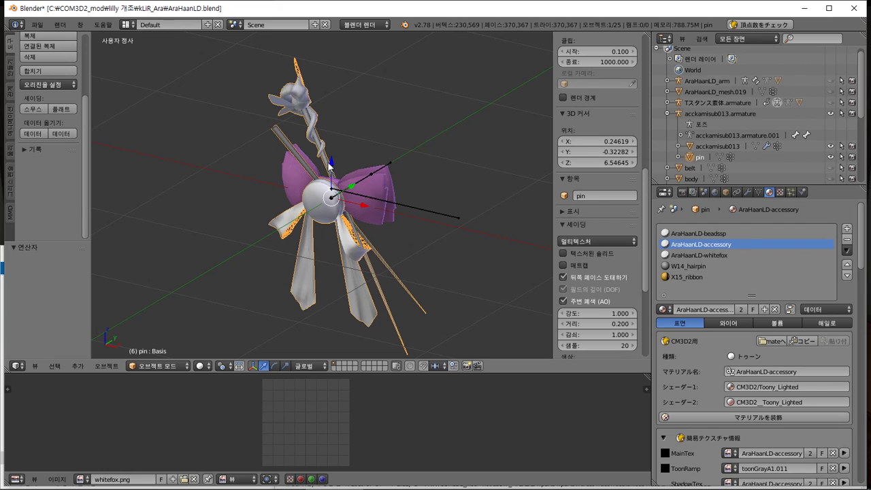
# - Load AraHaanLD-beadssp.png from the kLiR_Ara folder into the _ShadowTex.024 texture of the AraHaanLD-beadssp material
pyautogui.click(752, 234)
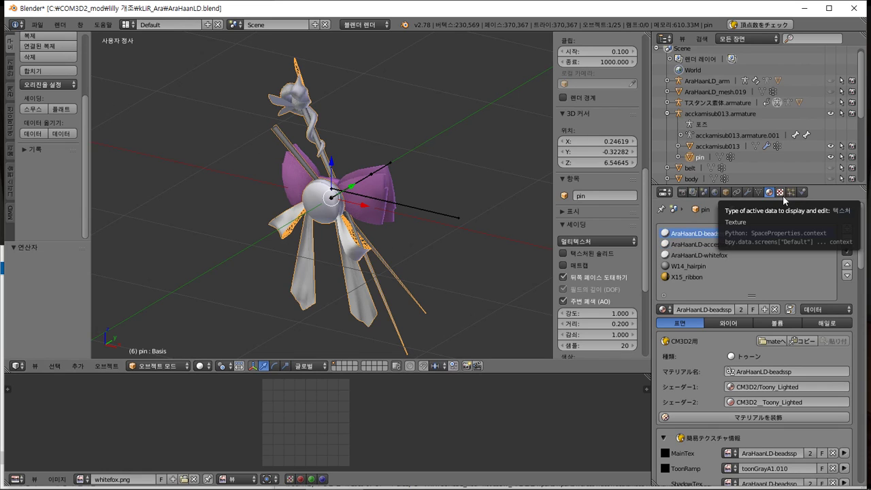
pyautogui.click(783, 195)
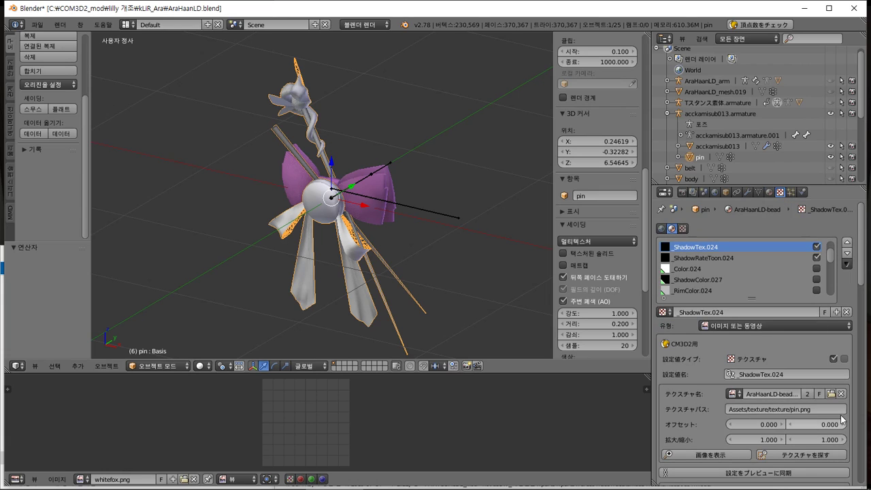
pyautogui.click(831, 393)
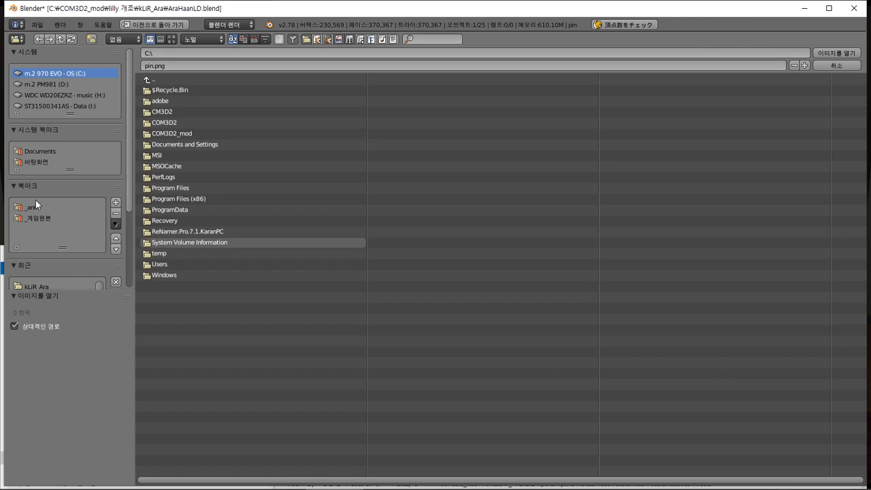
pyautogui.click(35, 285)
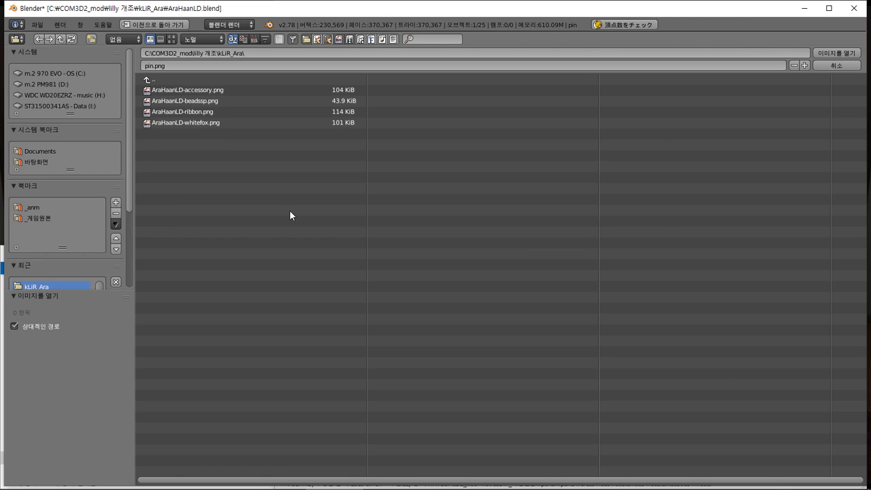
pyautogui.press('Escape')
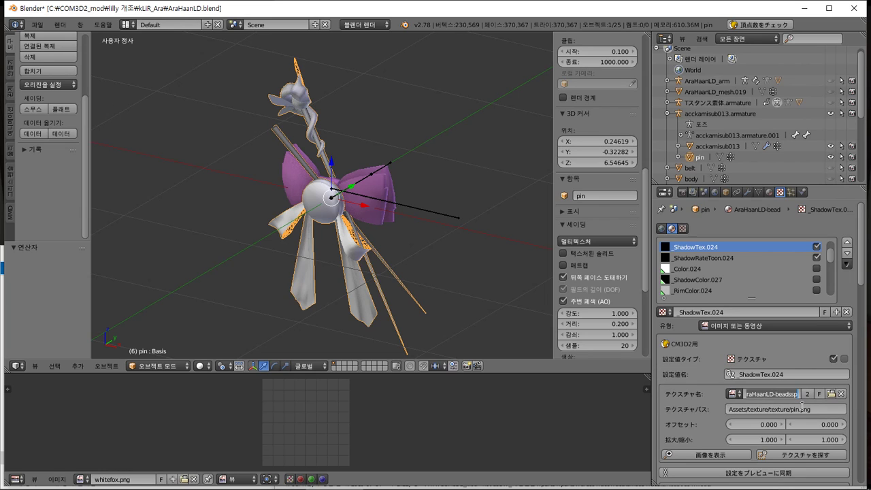
pyautogui.click(832, 394)
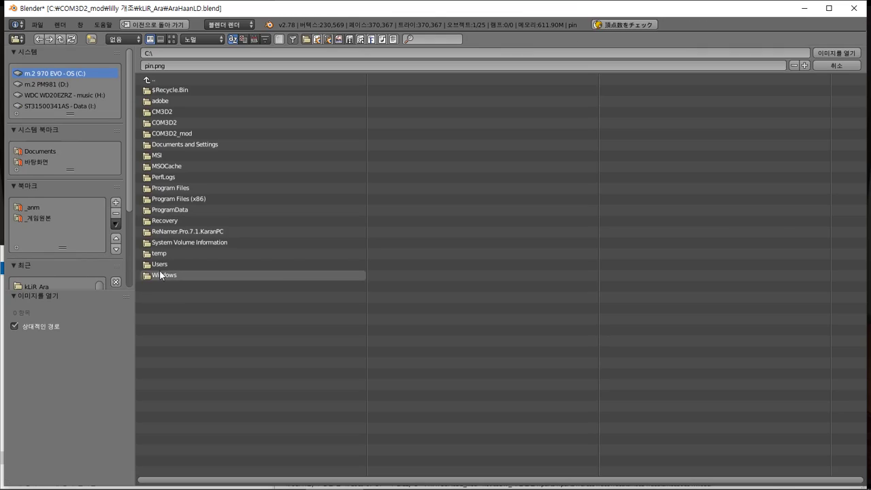
pyautogui.click(35, 287)
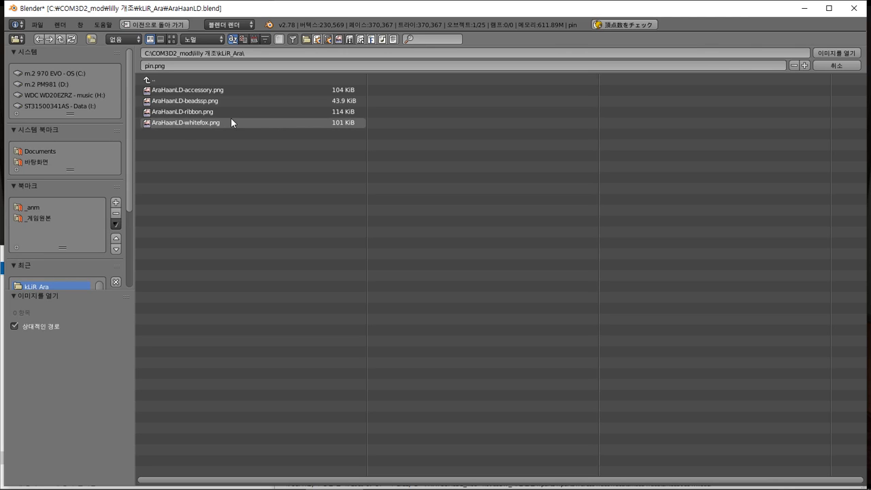
pyautogui.doubleClick(197, 101)
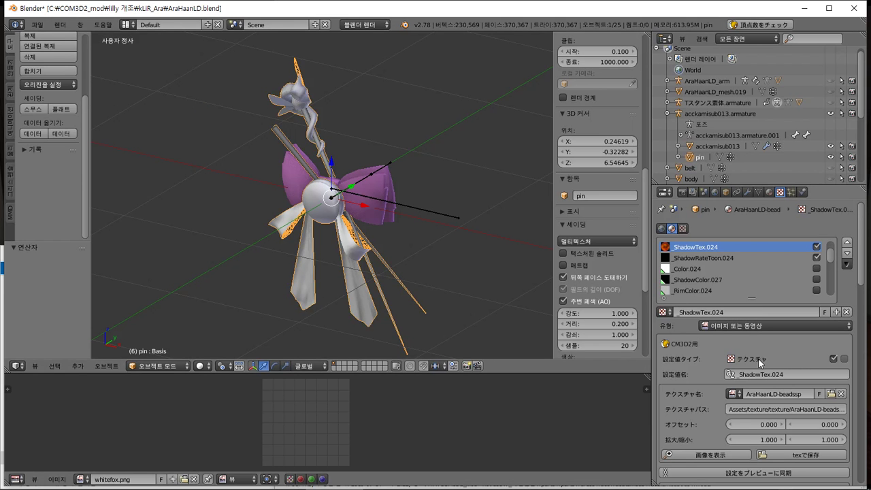
# - Load AraHaanLD-accessory.png from the kLiR_Ara folder into the _MainTex.025 texture of the AraHaanLD-accessory material
pyautogui.click(770, 193)
pyautogui.click(709, 245)
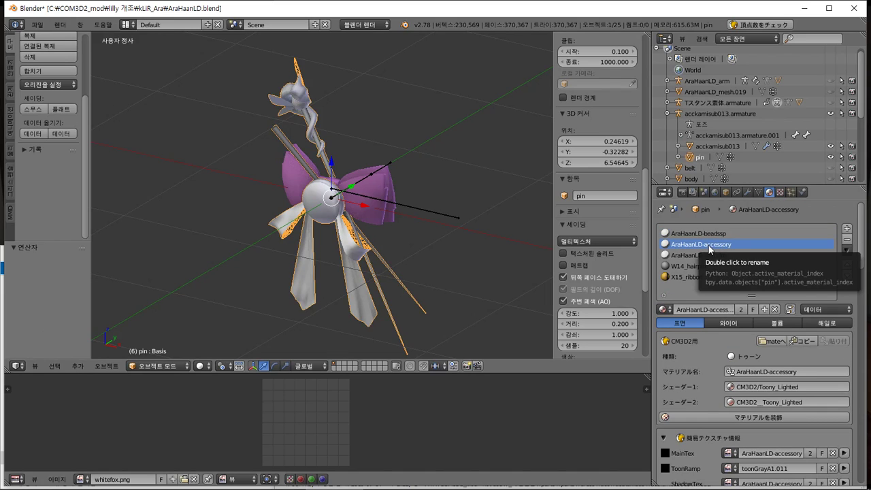
pyautogui.click(780, 193)
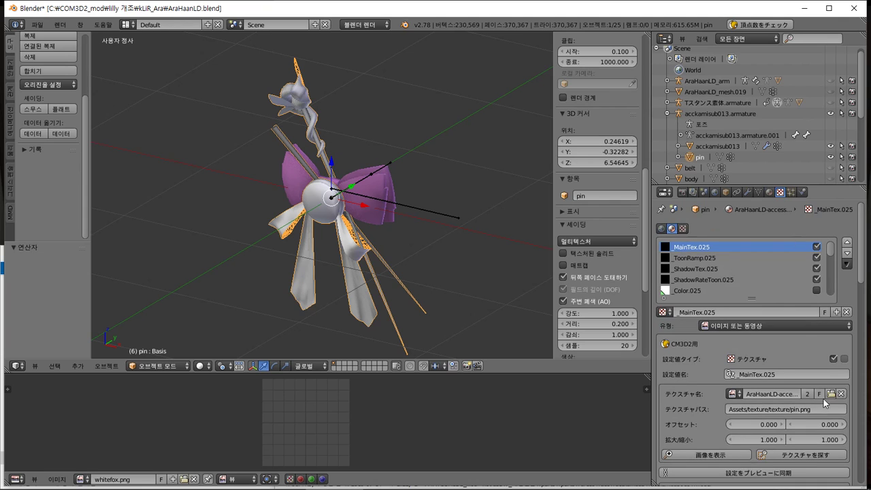
pyautogui.click(831, 393)
pyautogui.click(54, 285)
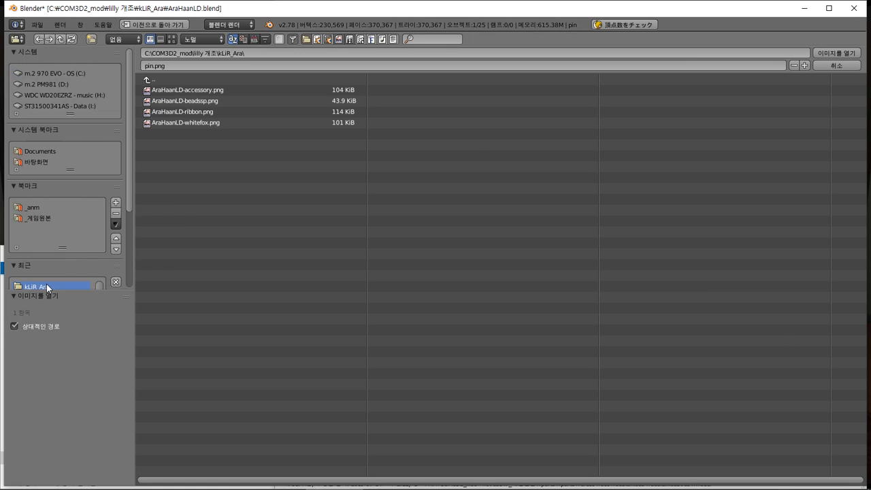
pyautogui.doubleClick(220, 90)
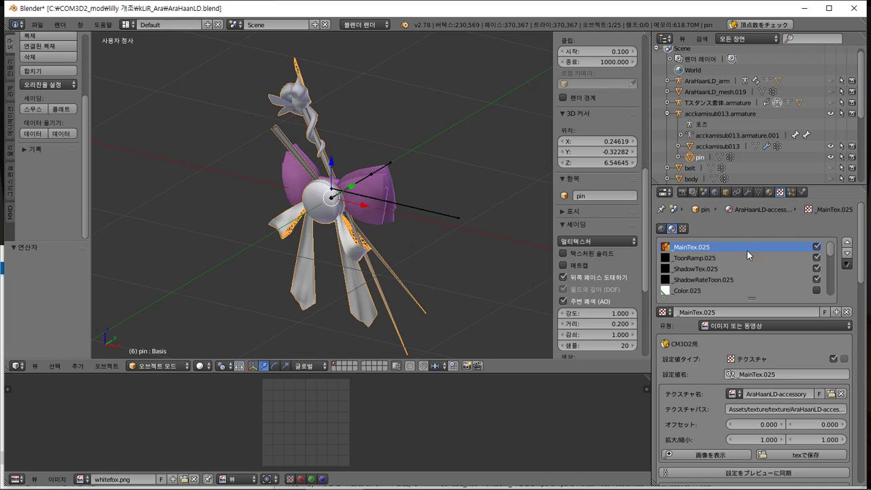
# - Load AraHaanLD-whitefox.png from the kLiR_Ara folder into the _MainTex.026 texture of the AraHaanLD-whitefox material
pyautogui.click(771, 192)
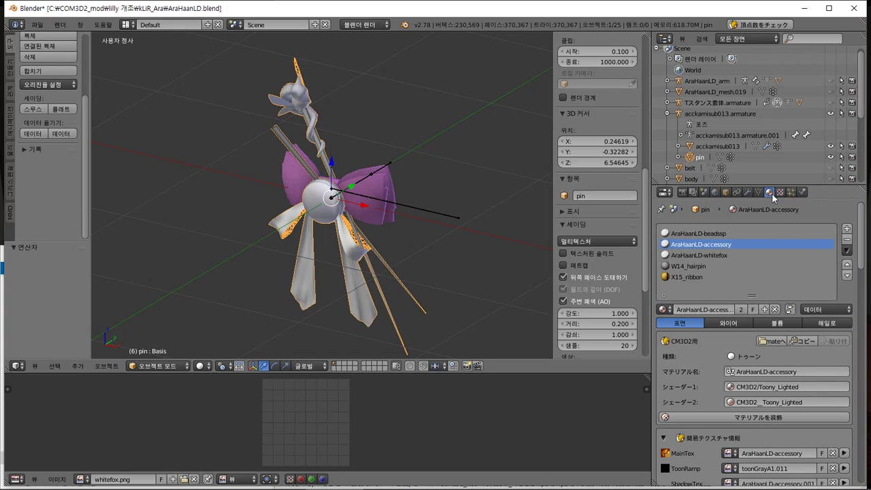
pyautogui.click(746, 255)
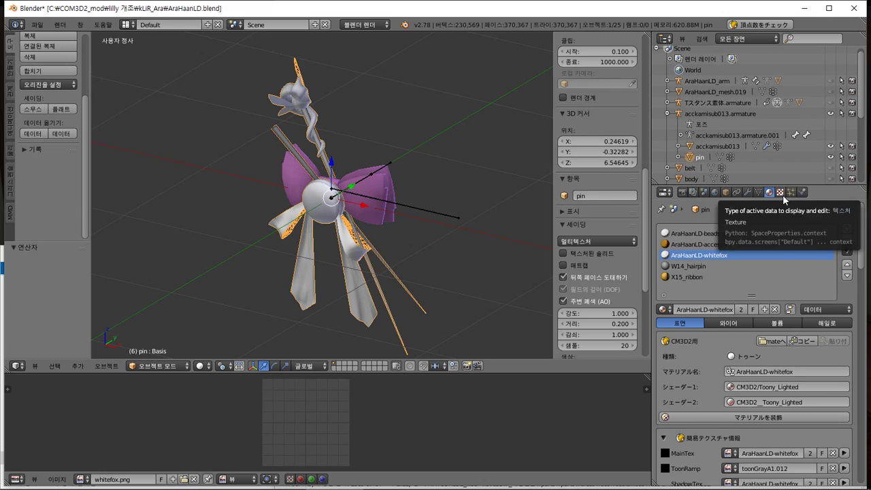
pyautogui.click(783, 194)
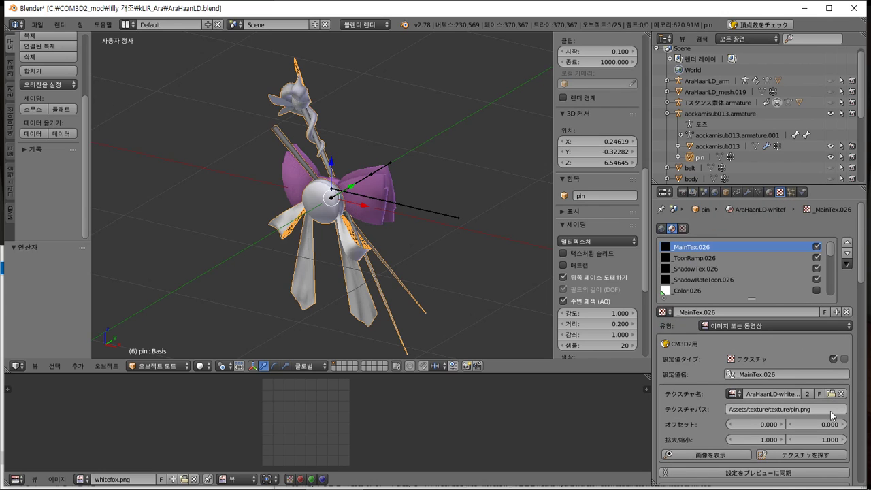
pyautogui.click(831, 394)
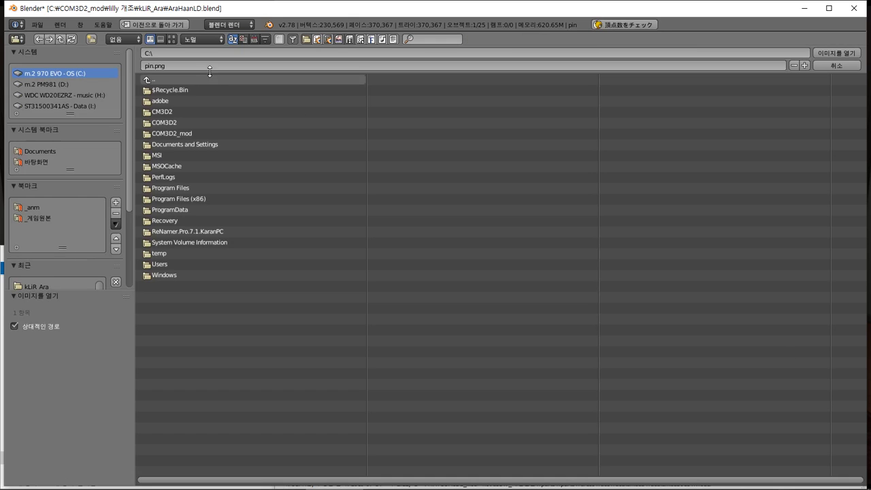
pyautogui.click(27, 286)
pyautogui.doubleClick(209, 123)
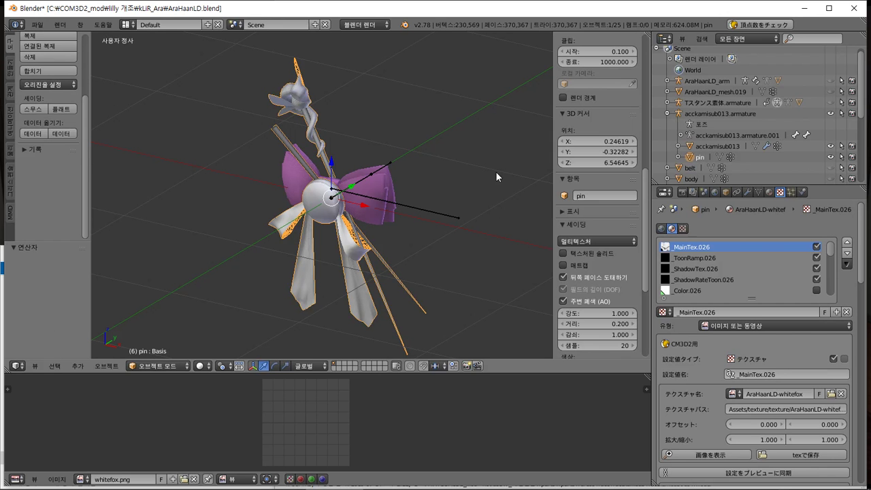
# - Convert the pin's X15_ribbon material to a CM3D2 material of the toon type (トゥーン)
pyautogui.click(770, 192)
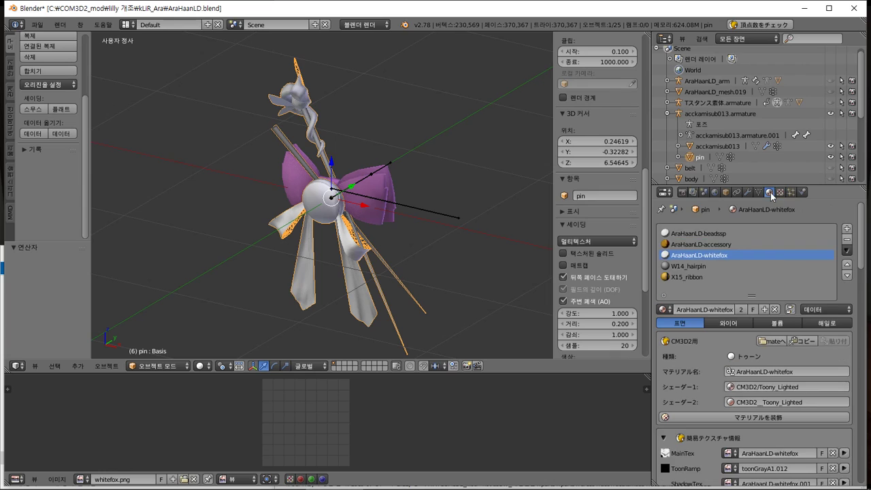
pyautogui.click(716, 277)
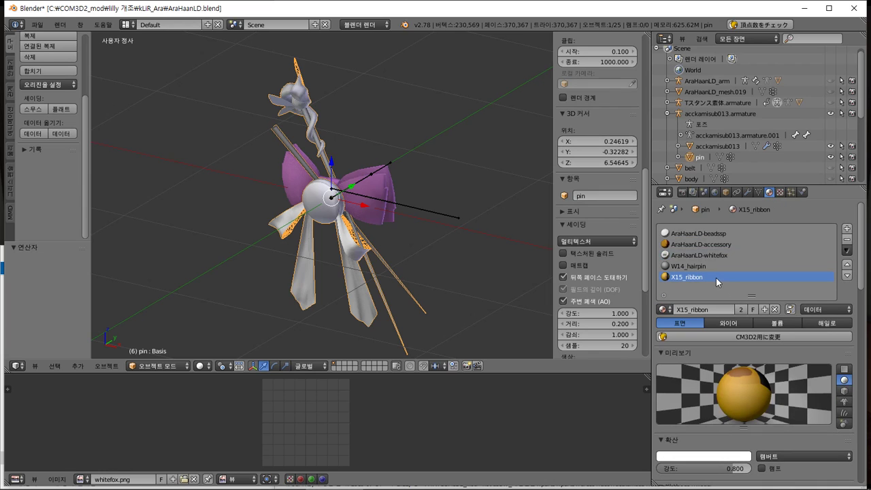
pyautogui.click(754, 334)
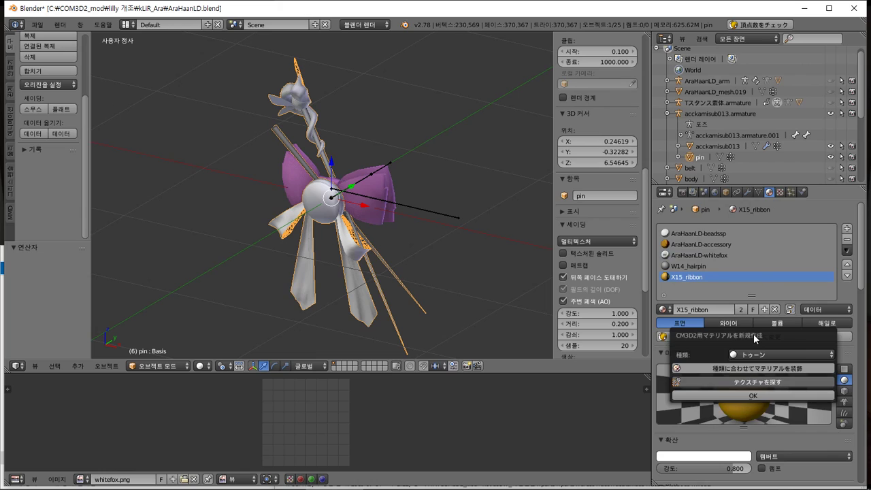
pyautogui.click(764, 396)
pyautogui.scroll(-1, 735, 401)
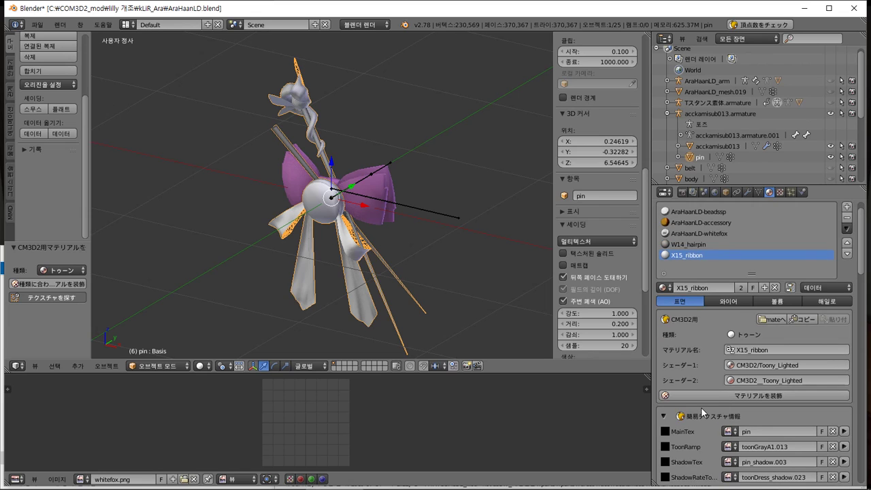
# - Copy the name of AraHaanLD-ribbon.png in the kLiR_Ara folder and rename the X15_ribbon material AraHaanLD-ribbon
pyautogui.click(665, 288)
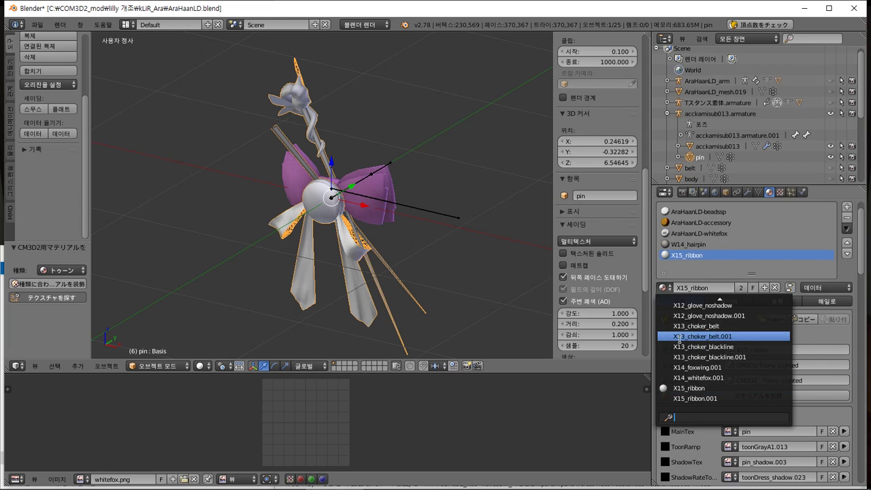
pyautogui.hotkey('alt', 'Tab')
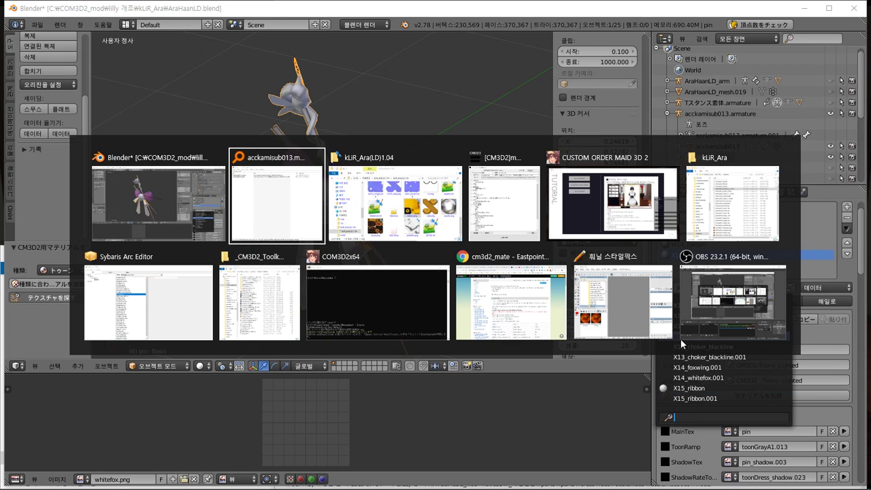
pyautogui.click(722, 211)
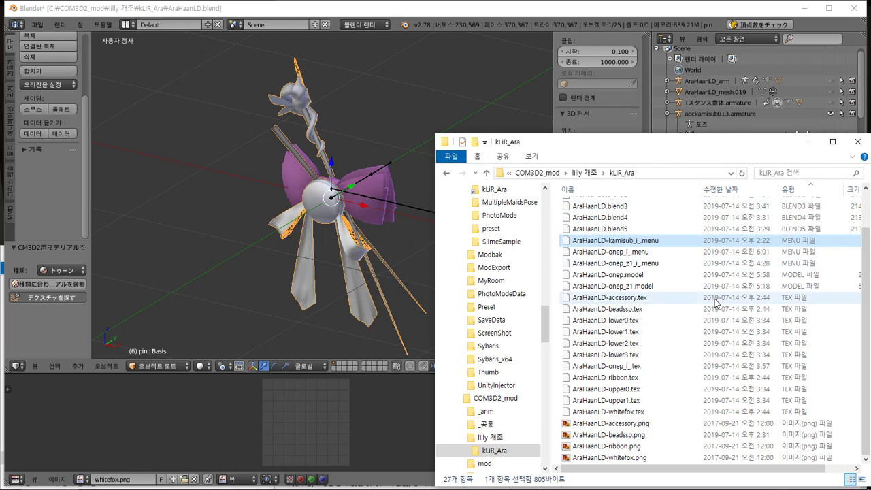
pyautogui.click(592, 446)
pyautogui.press('F2')
pyautogui.hotkey('ctrl', 'c')
pyautogui.hotkey('alt', 'Tab')
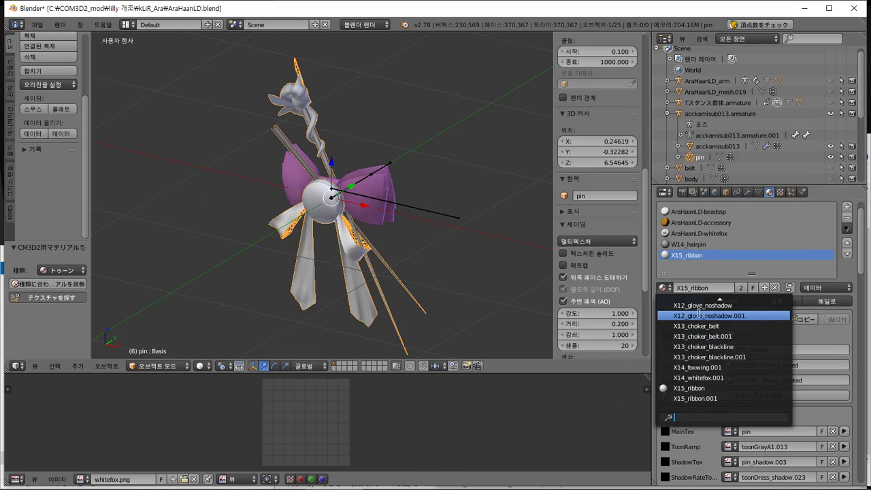
pyautogui.hotkey('ctrl', 'v')
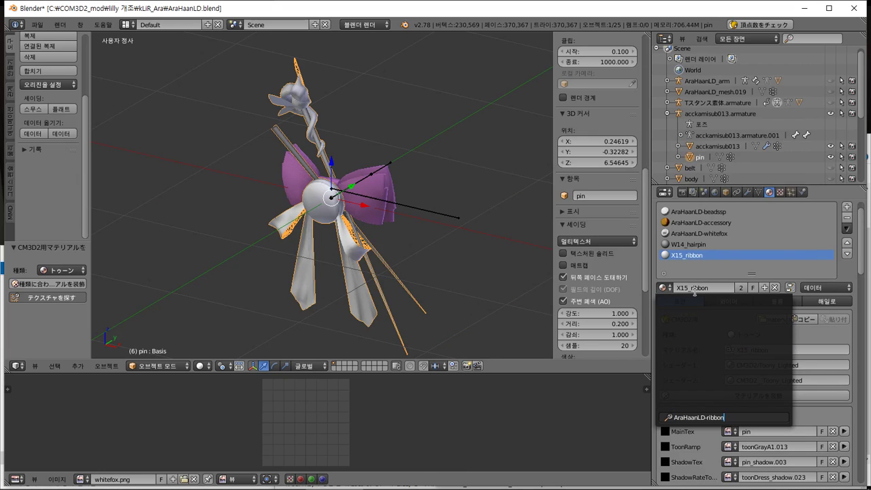
pyautogui.doubleClick(695, 255)
pyautogui.hotkey('ctrl', 'v')
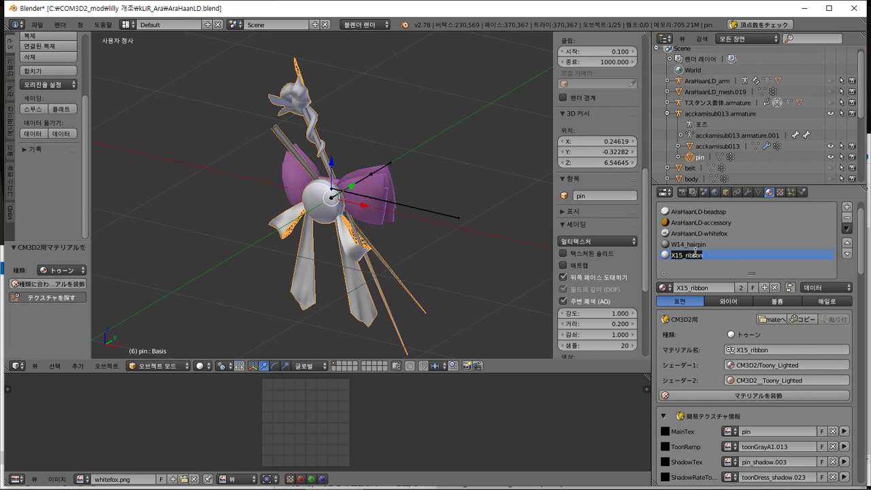
pyautogui.press('Return')
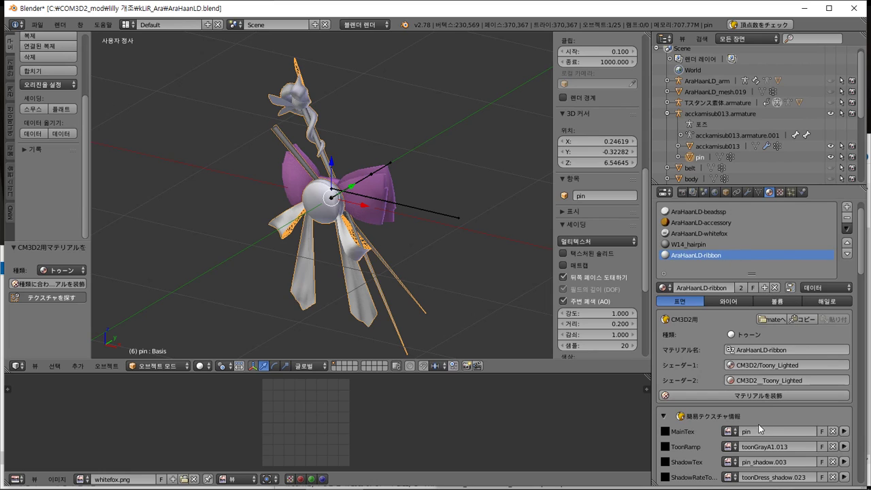
# - Rename the ribbon material's MainTex image AraHaanLD-ribbon and assign that image to its ShadowTex
pyautogui.click(730, 432)
pyautogui.hotkey('ctrl', 'v')
pyautogui.press('Escape')
pyautogui.click(752, 433)
pyautogui.hotkey('ctrl', 'v')
pyautogui.press('Return')
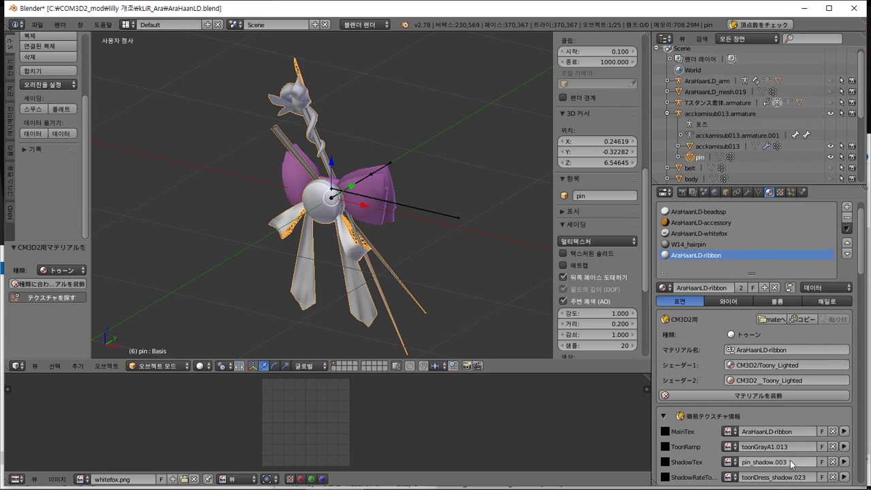
pyautogui.click(730, 461)
pyautogui.hotkey('ctrl', 'v')
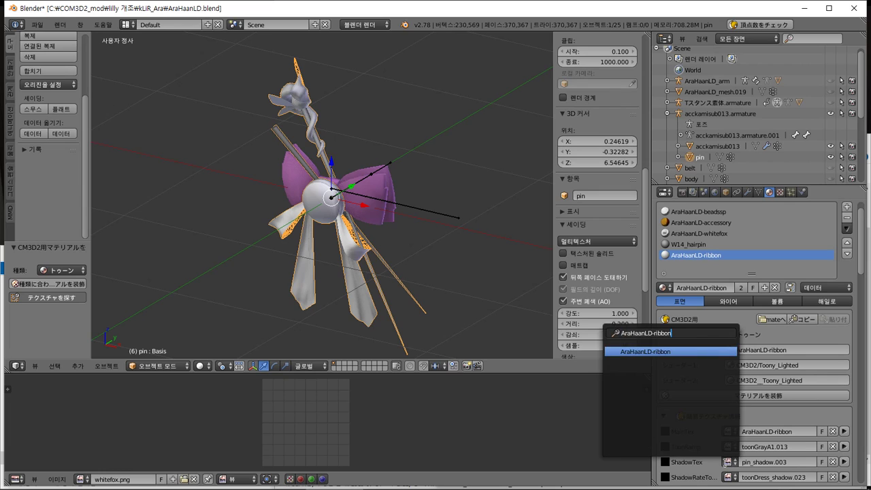
pyautogui.press('Return')
# - Load AraHaanLD-ribbon.png from the kLiR_Ara folder into the _MainTex.027 texture of the AraHaanLD-ribbon material
pyautogui.click(780, 192)
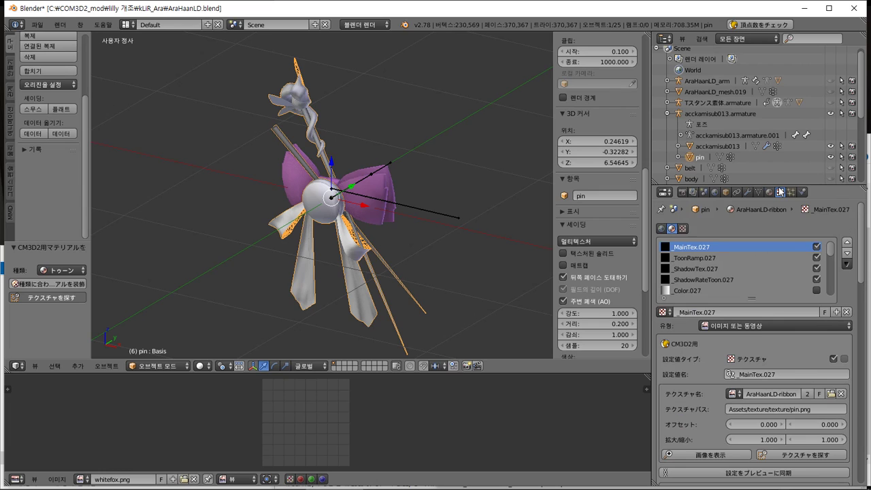
pyautogui.click(832, 394)
pyautogui.click(43, 286)
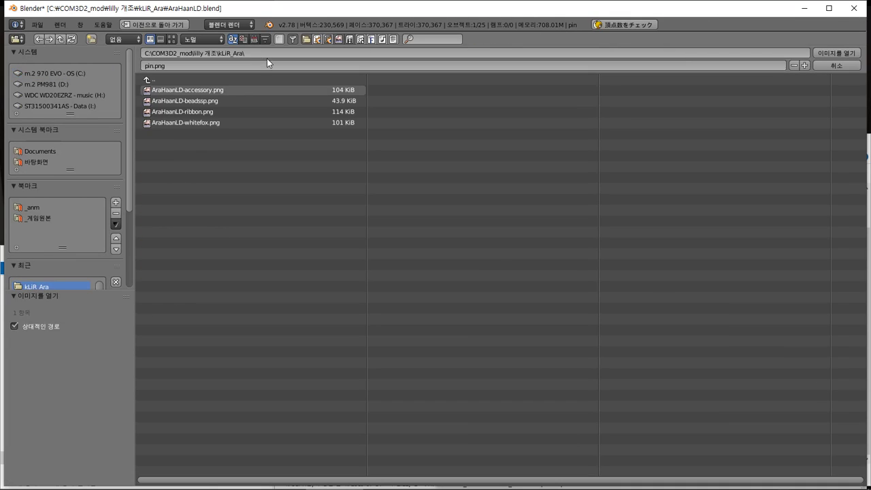
pyautogui.hotkey('ctrl', 'v')
pyautogui.click(199, 66)
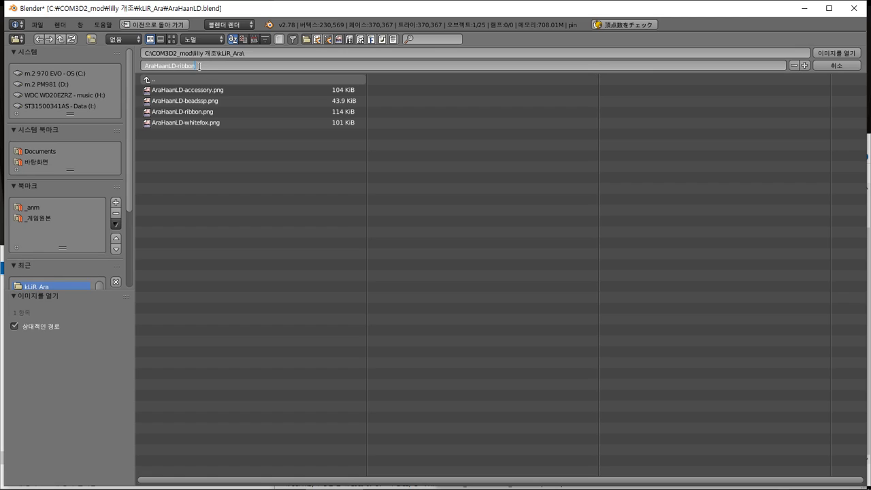
pyautogui.press('Return')
pyautogui.doubleClick(213, 111)
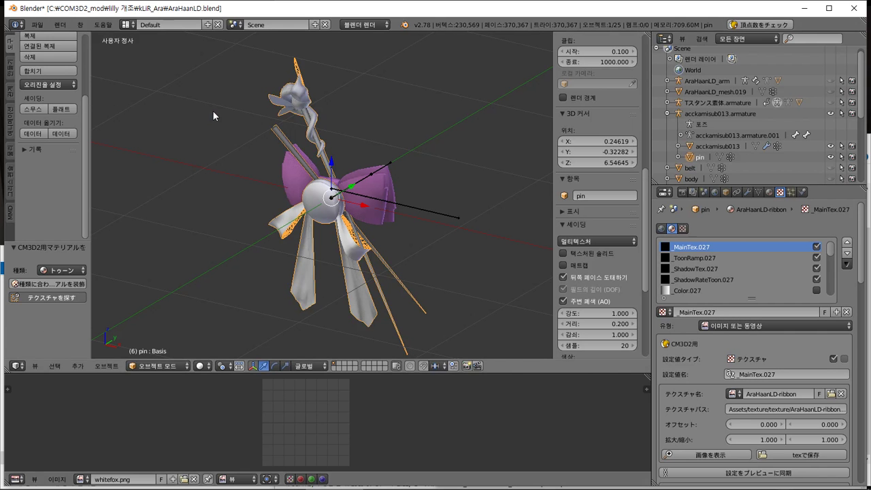
pyautogui.click(770, 193)
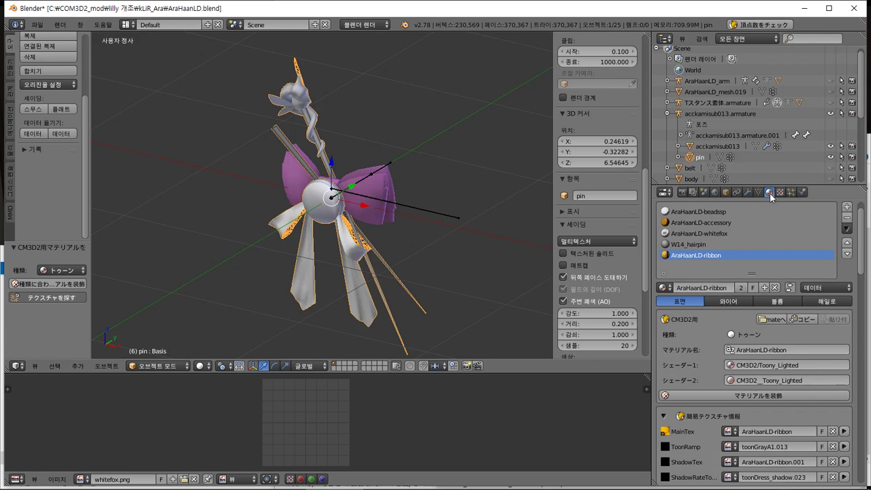
# - Select the pin's W14_hairpin material, save AraHaanLD.blend and open the CM3D2 material conversion options
pyautogui.click(702, 247)
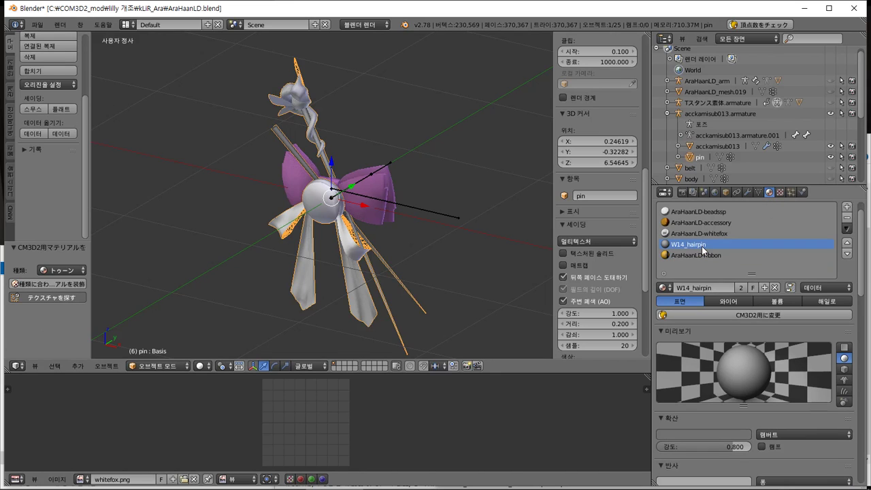
pyautogui.hotkey('ctrl', 's')
pyautogui.click(424, 232)
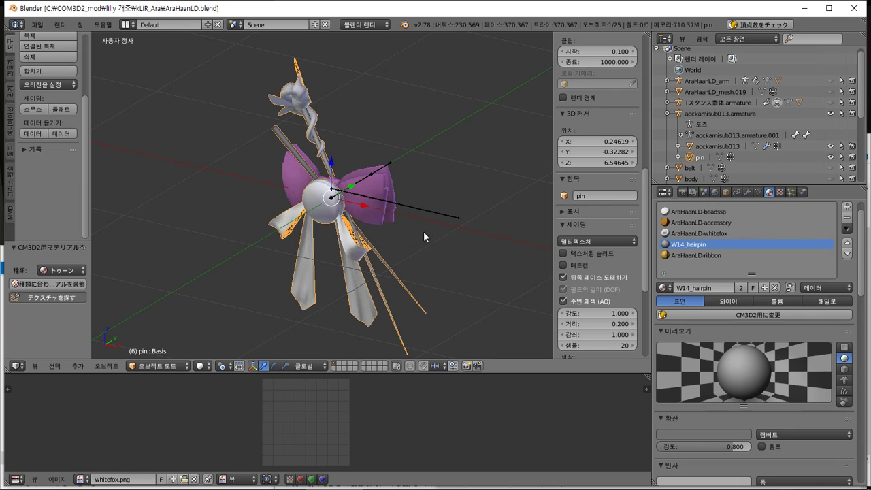
pyautogui.click(722, 312)
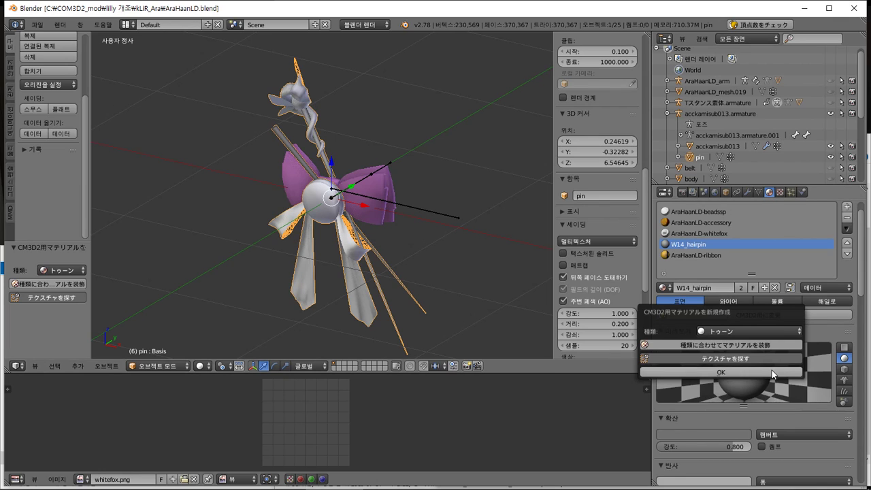
# - Switch to the Custom Order Maid 3D 2 game, close the tutorial and open maid management (메이드 관리)
pyautogui.hotkey('alt', 'Tab')
pyautogui.hotkey('alt', 'Tab')
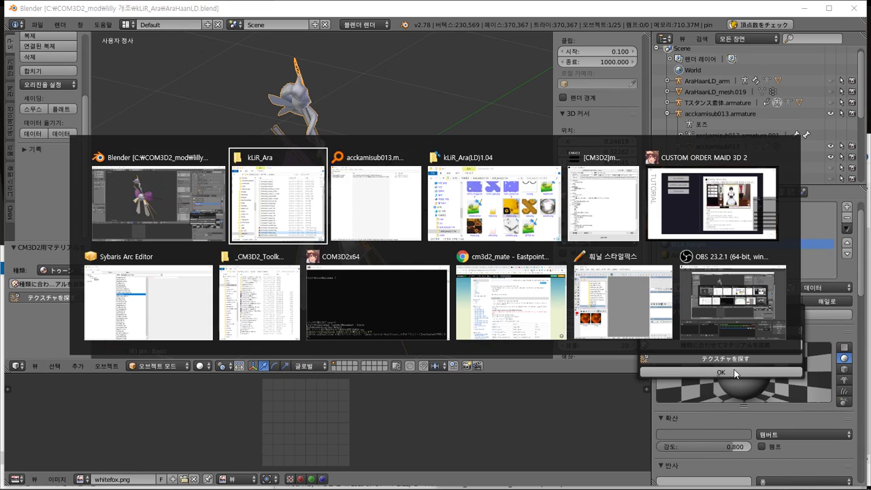
pyautogui.click(707, 218)
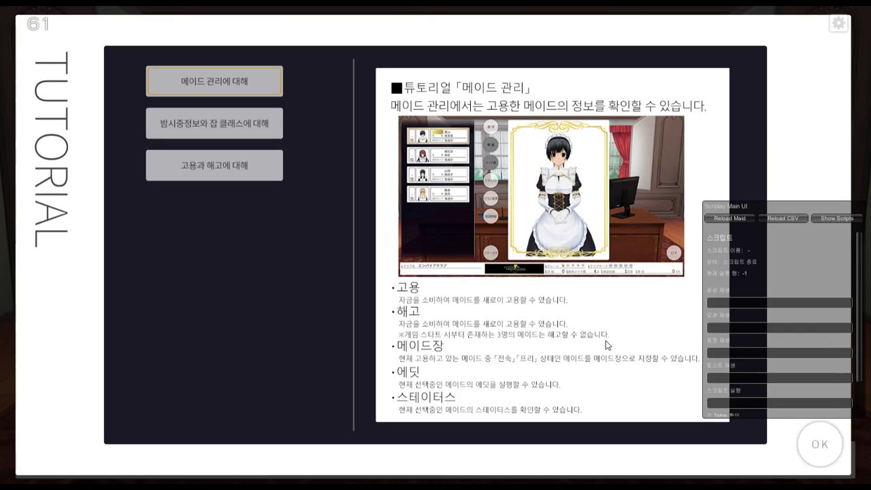
pyautogui.click(820, 439)
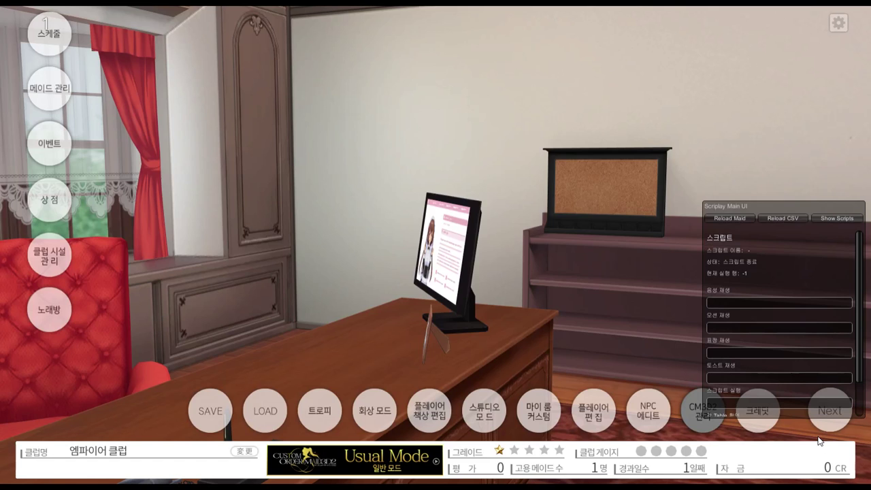
pyautogui.hotkey('alt', 'Tab')
pyautogui.click(49, 79)
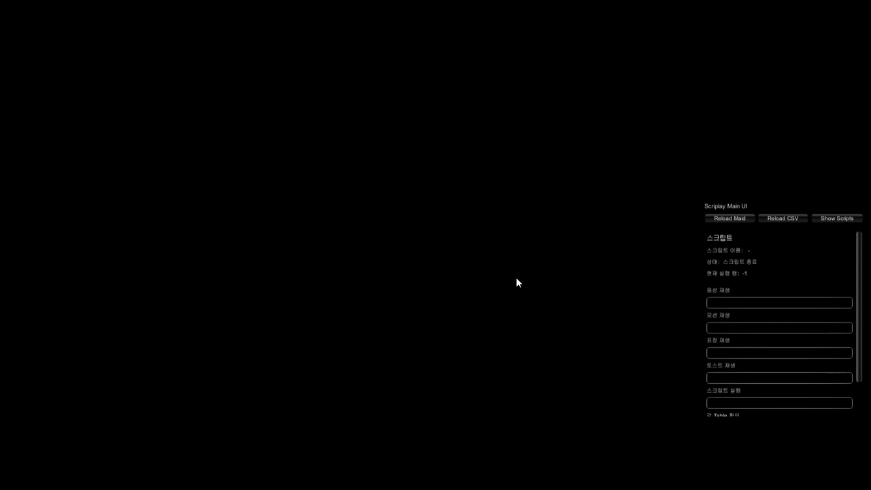
# - Return to Blender, cancel the material conversion, save AraHaanLD.blend and select the AraHaanLD-ribbon material
pyautogui.hotkey('alt', 'Tab')
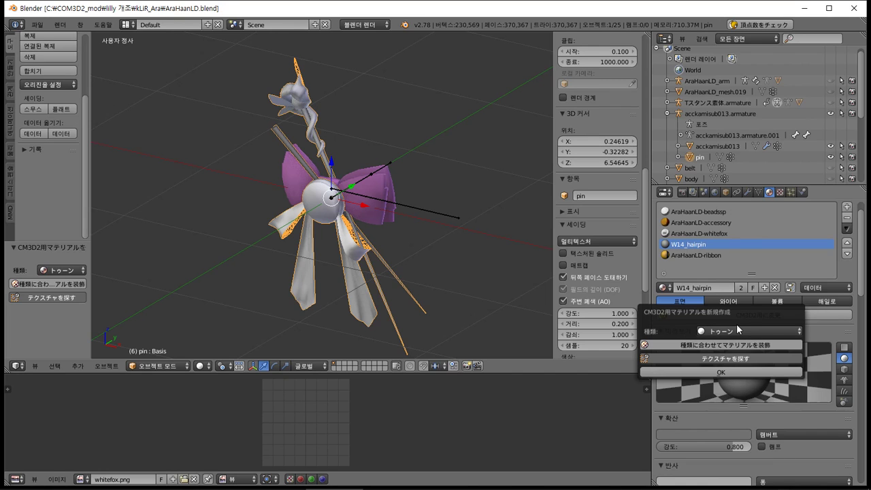
pyautogui.hotkey('alt', 'Tab')
pyautogui.press('Escape')
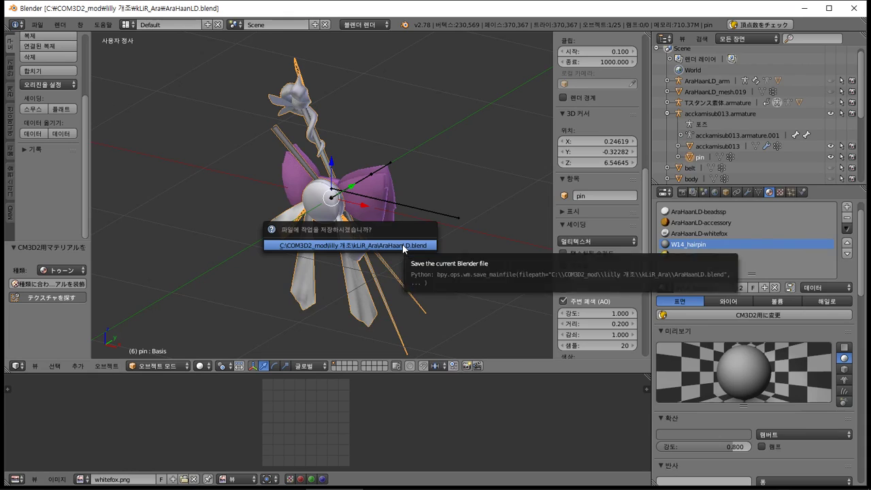
pyautogui.click(402, 246)
pyautogui.scroll(1, 739, 233)
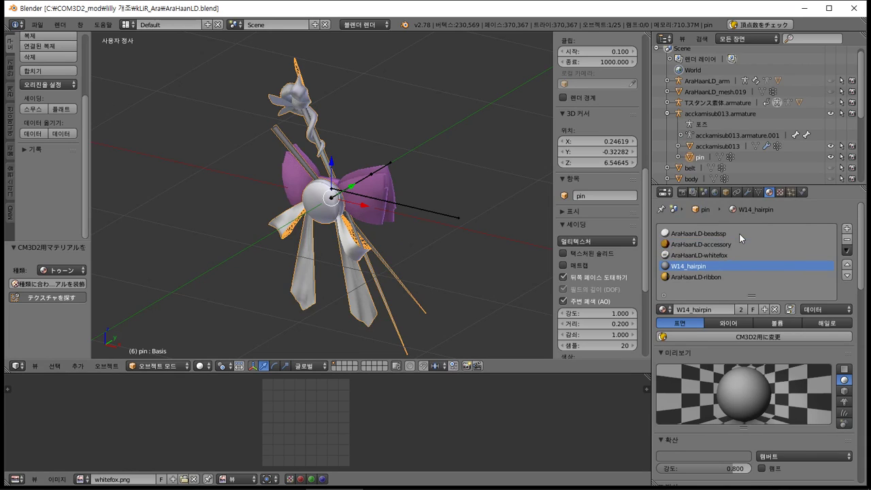
pyautogui.scroll(-1, 739, 232)
pyautogui.click(717, 254)
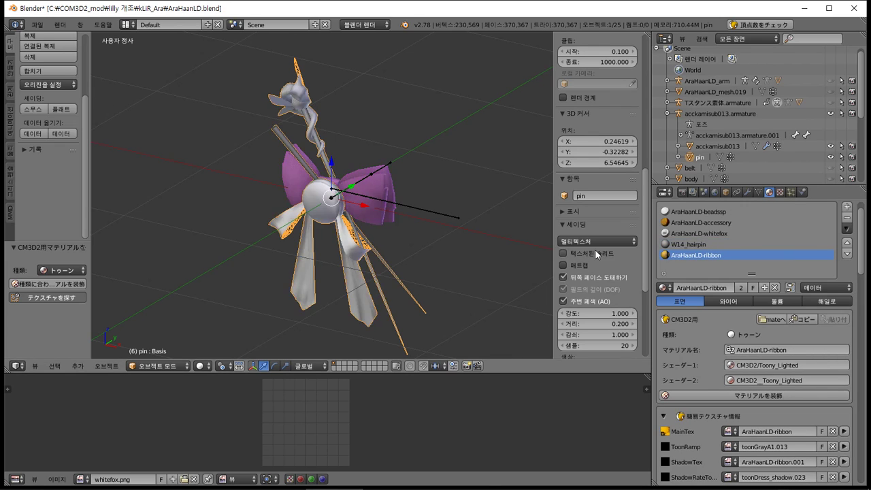
# - Check the game's loading progress in the game window and the COM3D2x64 console
pyautogui.hotkey('alt', 'Tab')
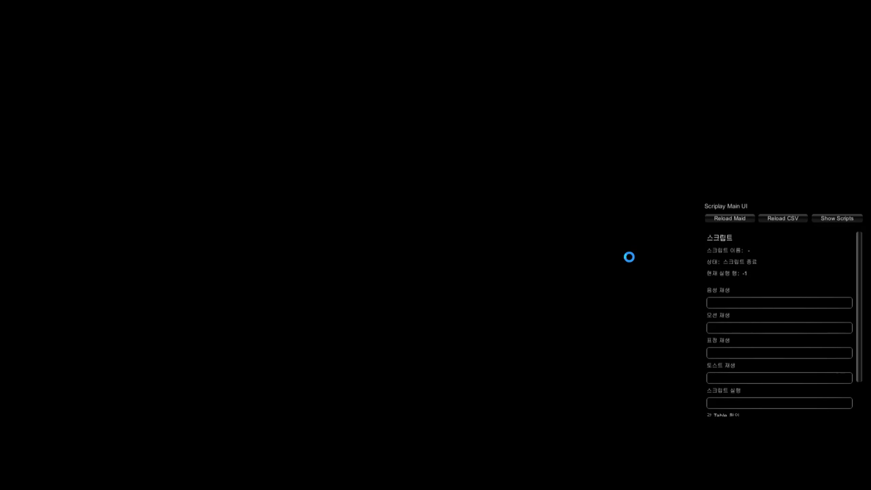
pyautogui.hotkey('alt', 'Tab')
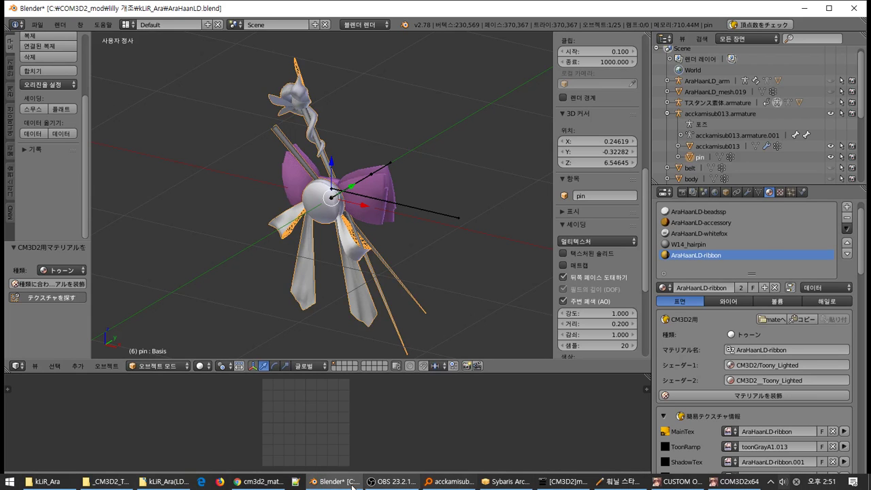
pyautogui.click(682, 483)
pyautogui.hotkey('alt', 'Tab')
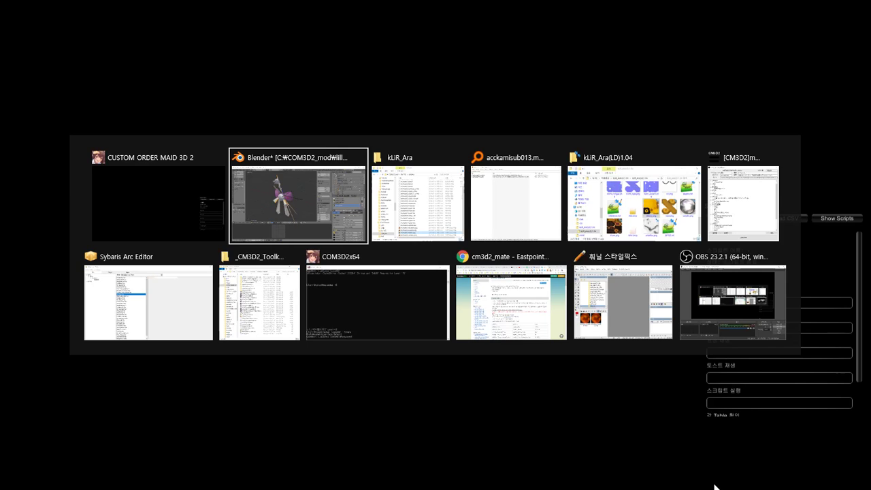
pyautogui.press('super')
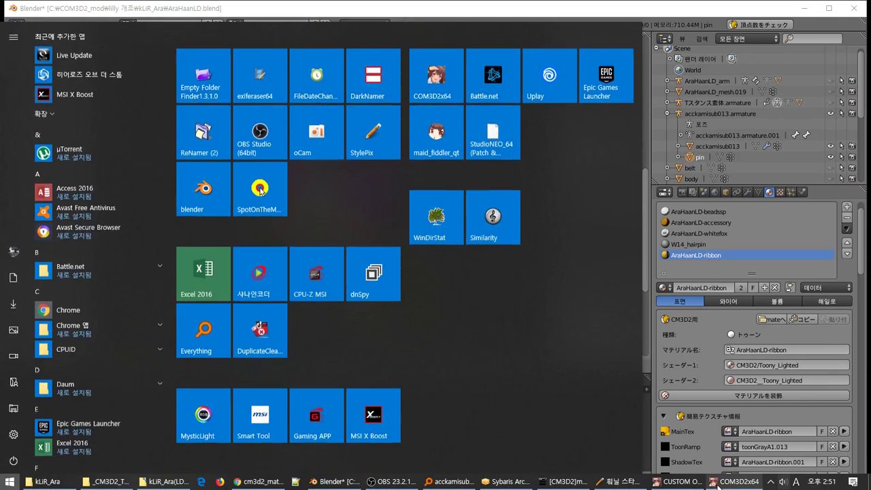
pyautogui.click(718, 484)
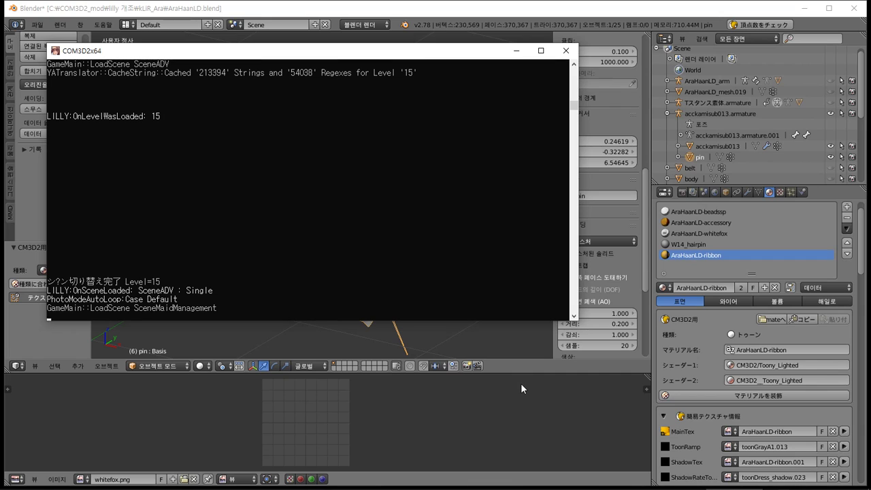
pyautogui.hotkey('alt', 'Tab')
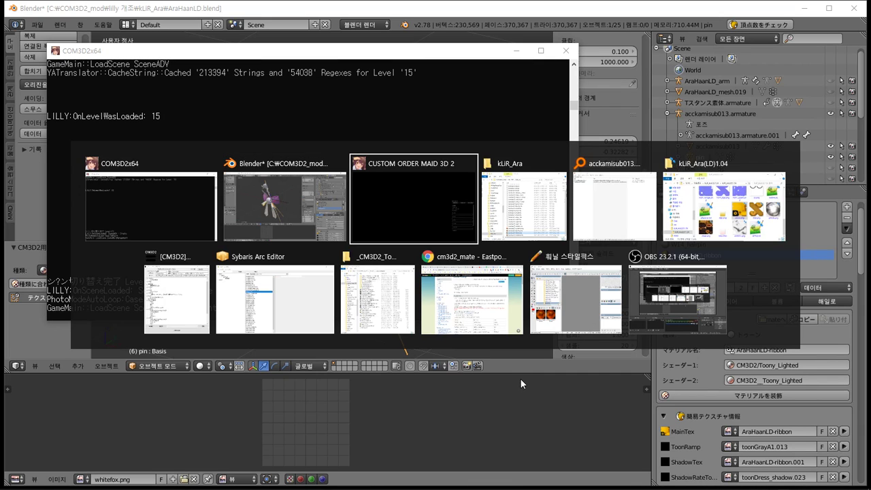
# - Leave the menu editor for Blender and select the pin's W14_hairpin material
pyautogui.click(177, 300)
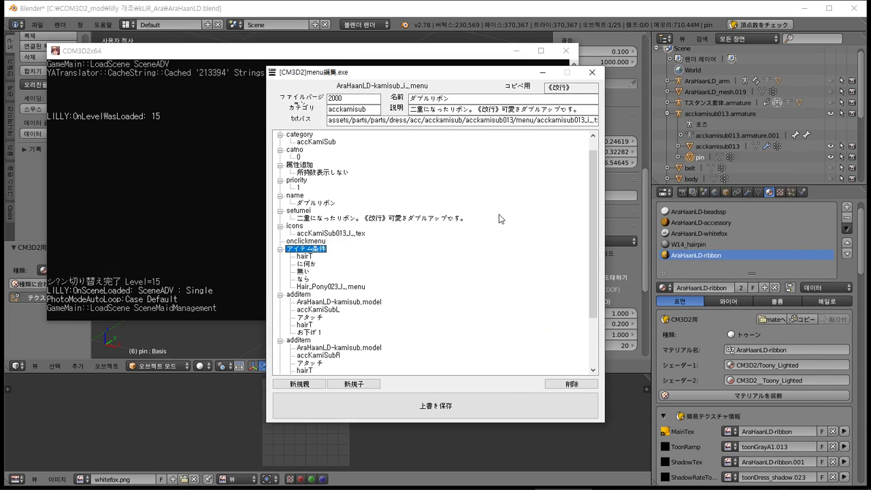
pyautogui.hotkey('alt', 'Tab')
pyautogui.click(634, 410)
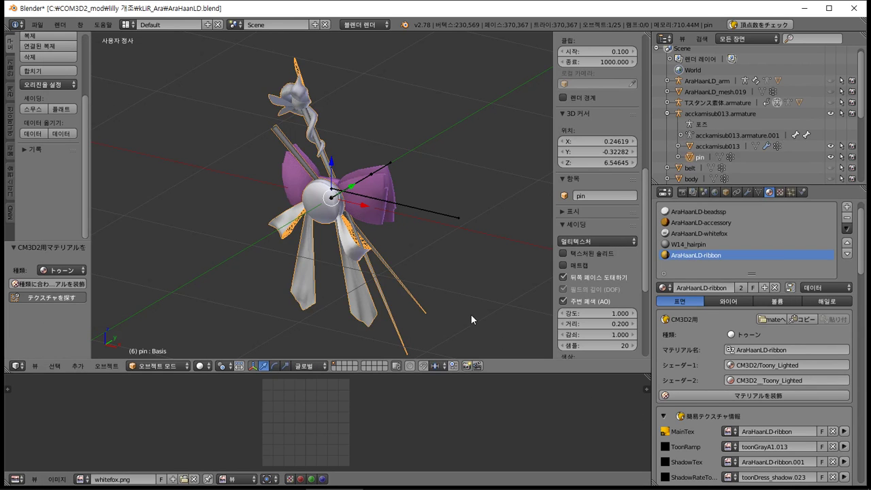
pyautogui.moveTo(471, 315); pyautogui.dragTo(504, 295, button='middle')
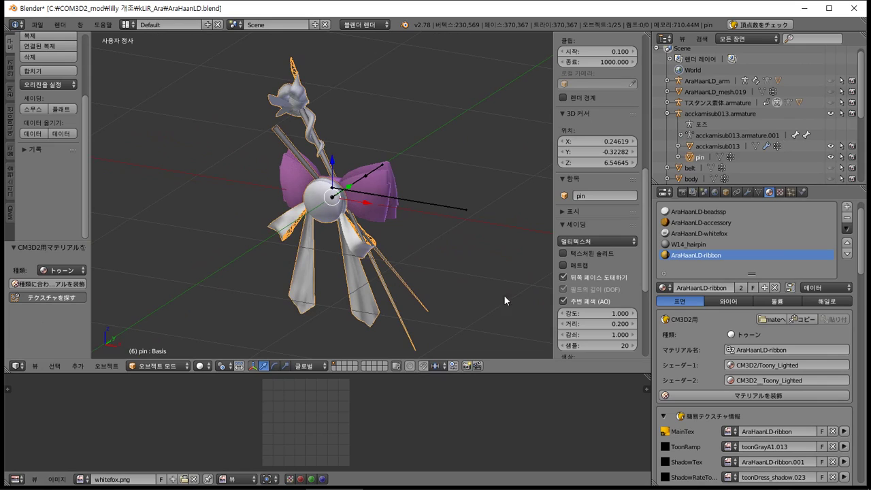
pyautogui.click(727, 243)
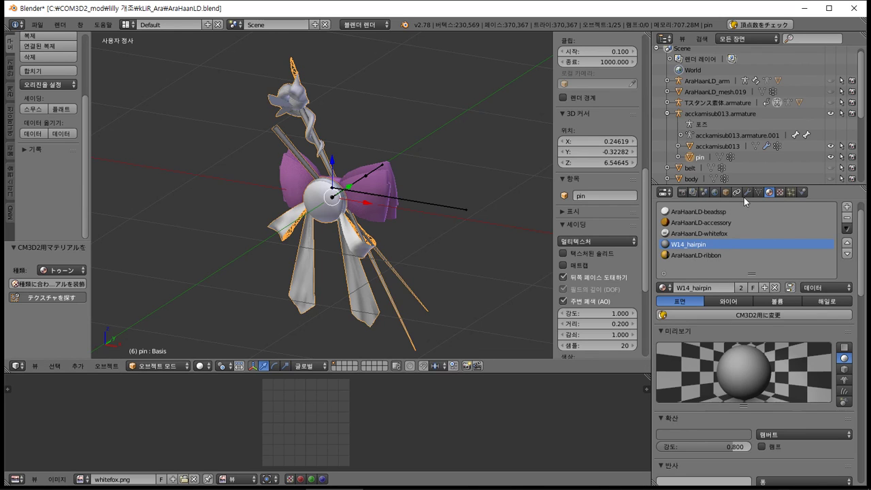
# - Switch to the Custom Order Maid 3D 2 game and open the listed maid in edit mode (에디트)
pyautogui.hotkey('alt', 'Tab')
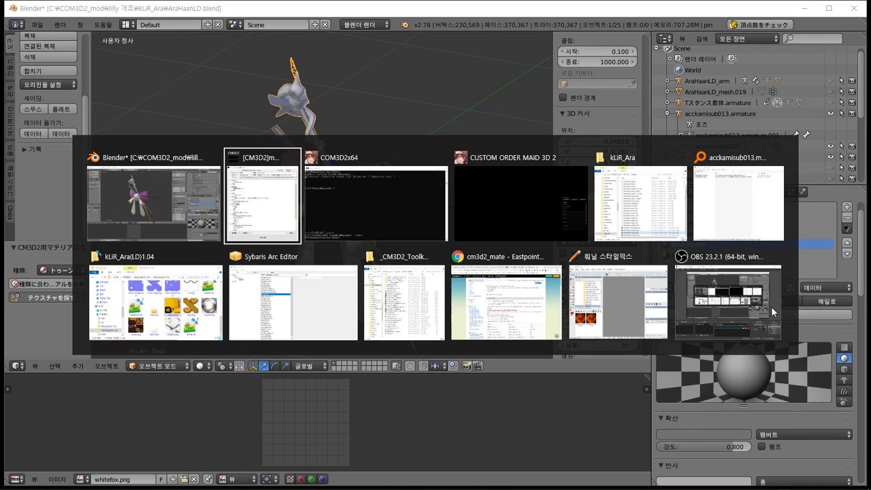
pyautogui.hotkey('alt', 'Tab')
pyautogui.hotkey('alt', 'Tab')
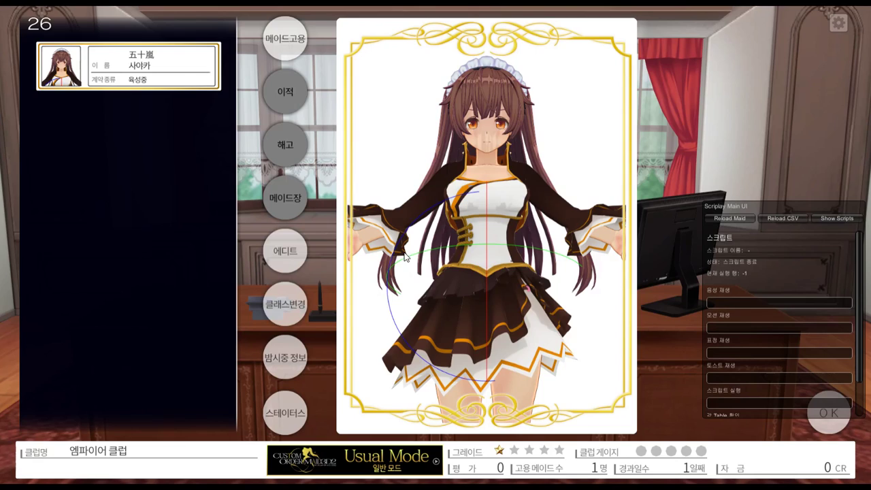
pyautogui.click(287, 249)
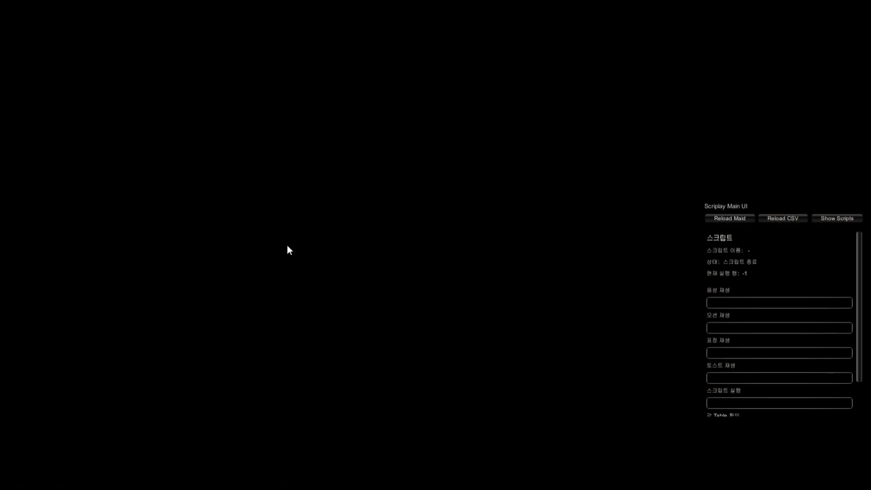
# - Bring up the COM3D2x64 console and enlarge its window vertically to read the loading log
pyautogui.hotkey('alt', 'Tab')
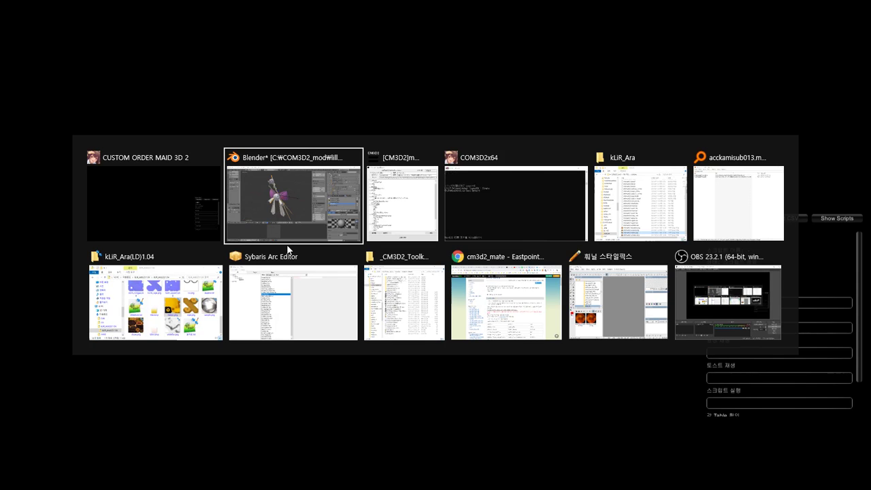
pyautogui.press('alt')
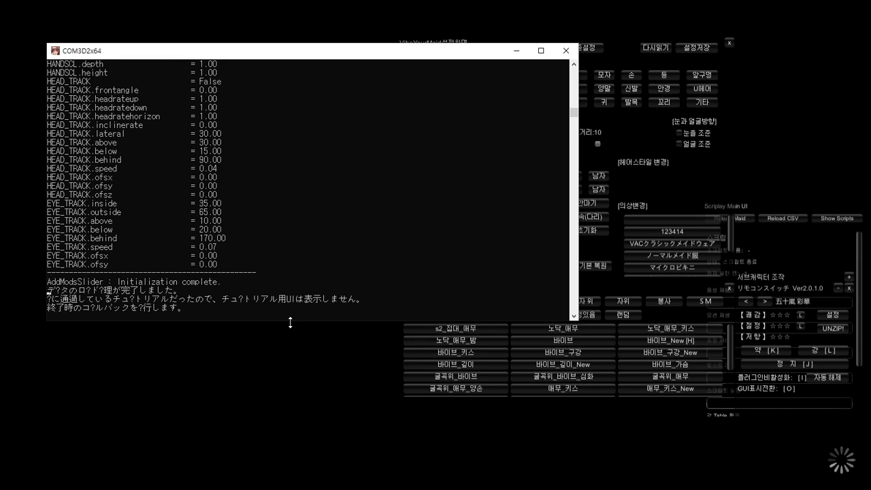
pyautogui.moveTo(290, 320); pyautogui.dragTo(285, 450)
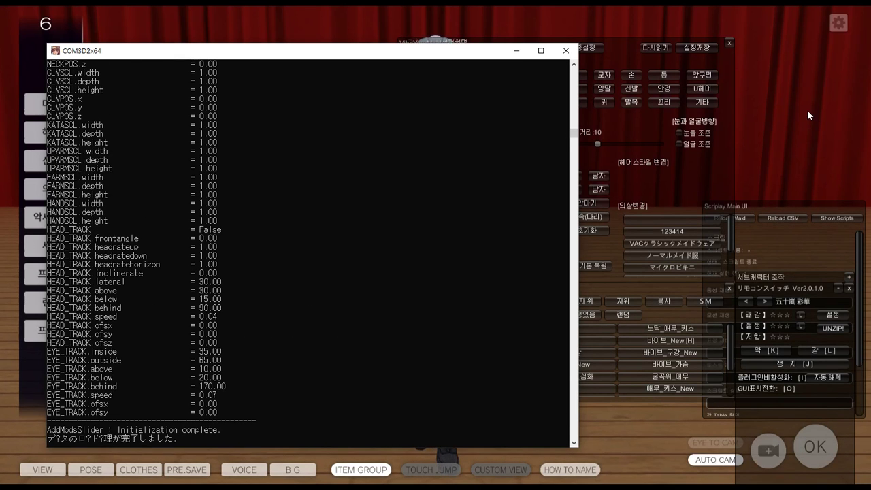
# - Return to the game, close the リモコンスイッチ panel and open the accessories category (악세서리)
pyautogui.click(776, 119)
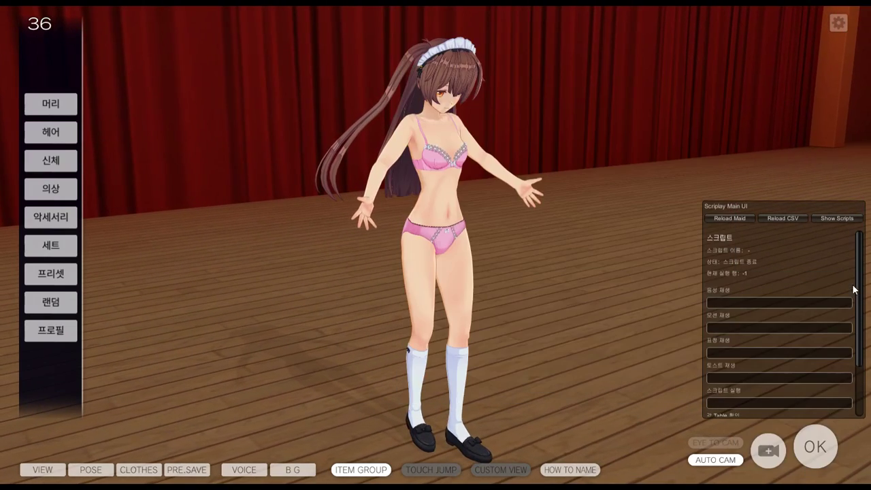
pyautogui.click(849, 288)
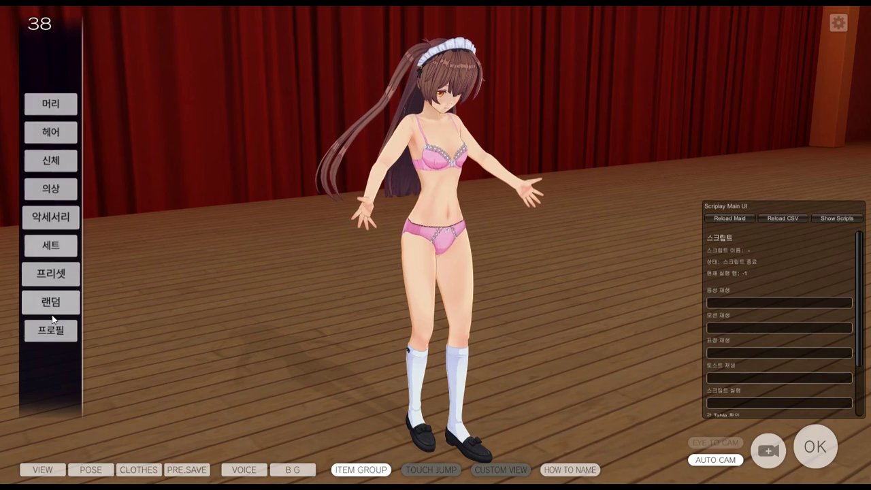
pyautogui.click(51, 217)
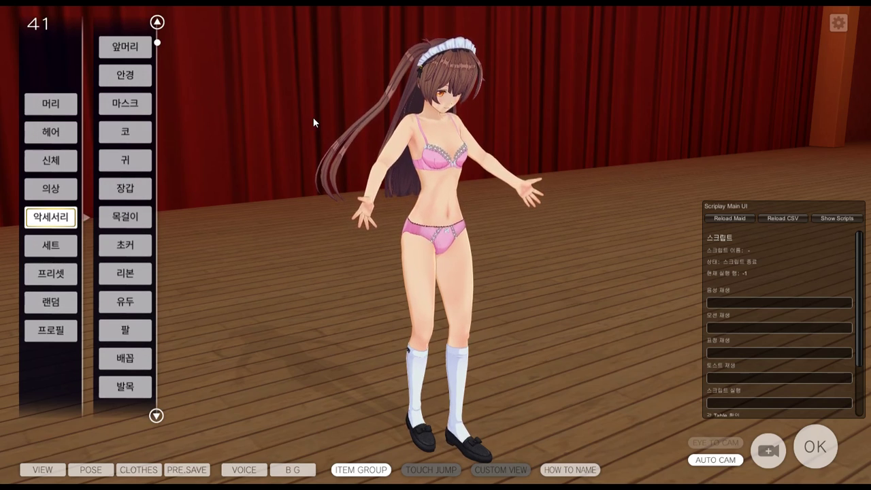
# - Return to Blender, view the CM3D2 menu icon rendering options in the render settings and go back to the pin's materials
pyautogui.hotkey('alt', 'Tab')
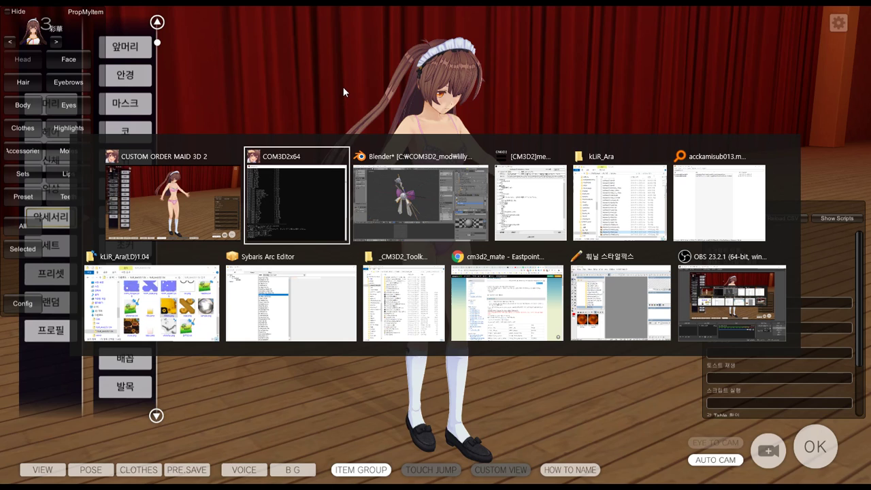
pyautogui.hotkey('alt', 'Tab')
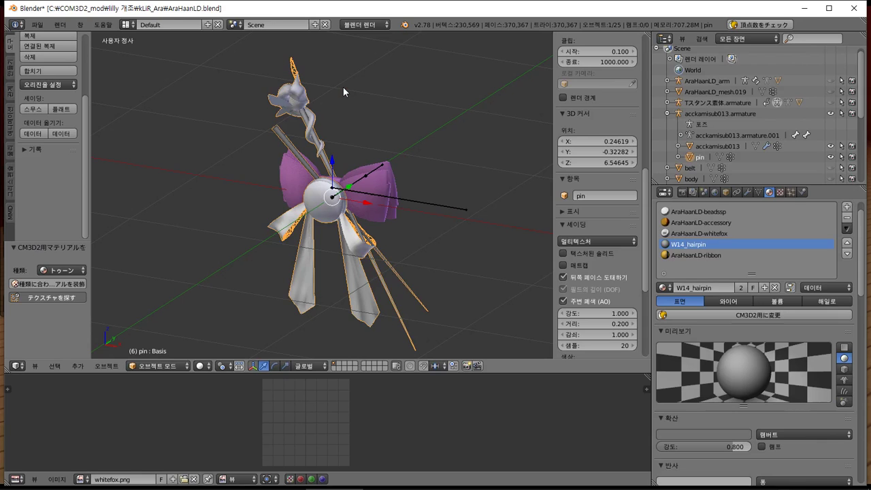
pyautogui.moveTo(343, 87); pyautogui.dragTo(422, 117, button='middle')
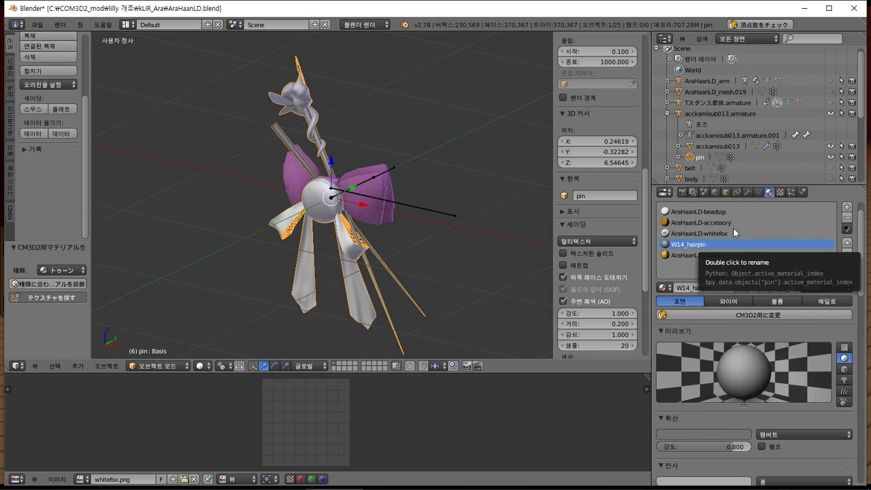
pyautogui.click(686, 192)
pyautogui.click(766, 269)
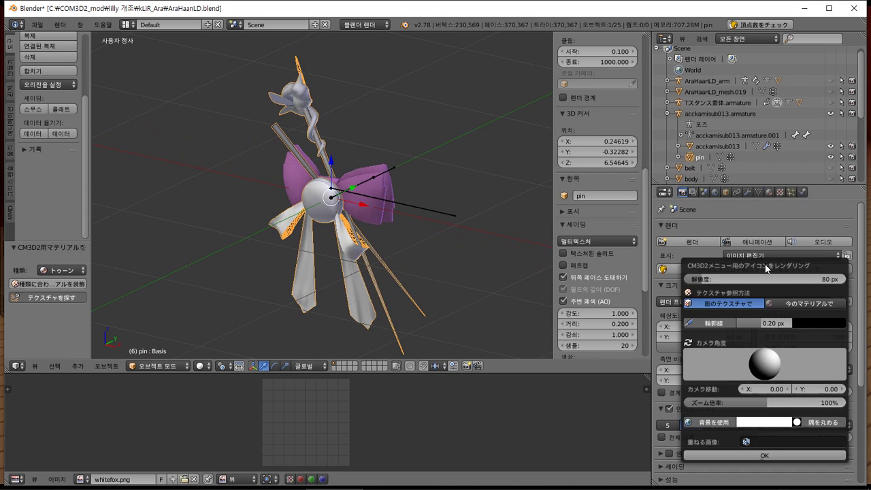
pyautogui.click(771, 192)
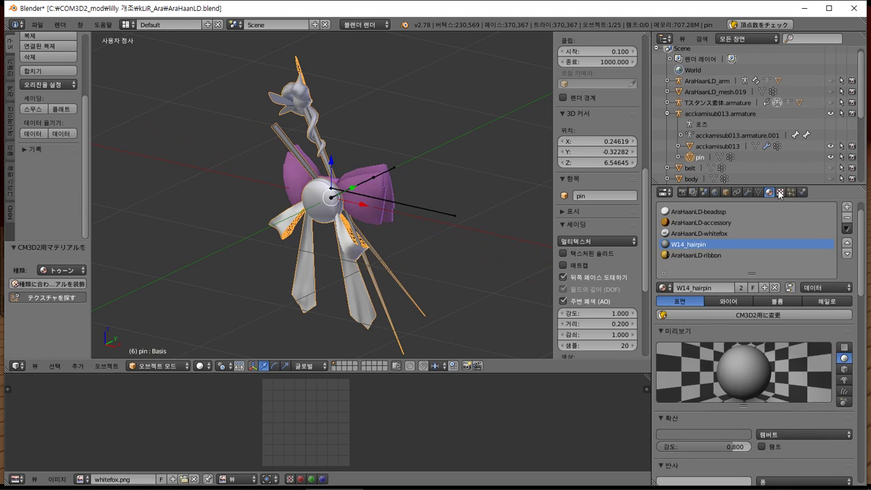
# - Bring up the kLiR_Ara mod folder and return from it to the Custom Order Maid 3D 2 game
pyautogui.click(780, 193)
pyautogui.hotkey('alt', 'Tab')
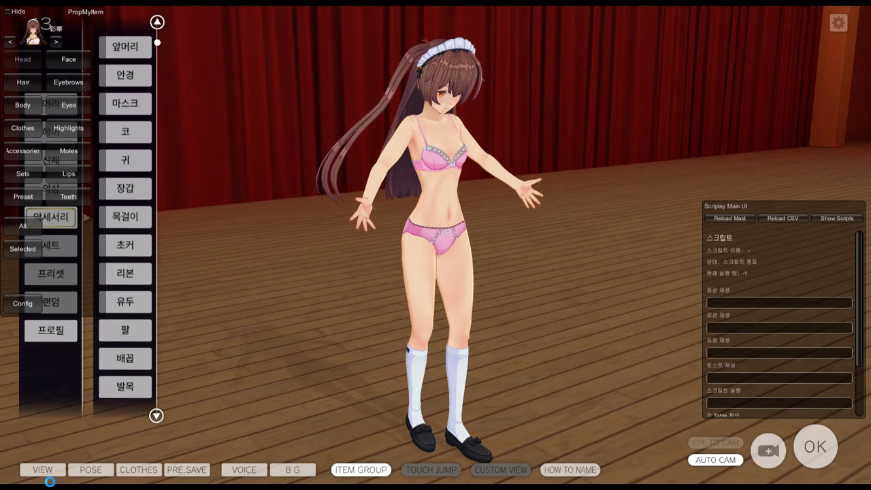
pyautogui.press('super')
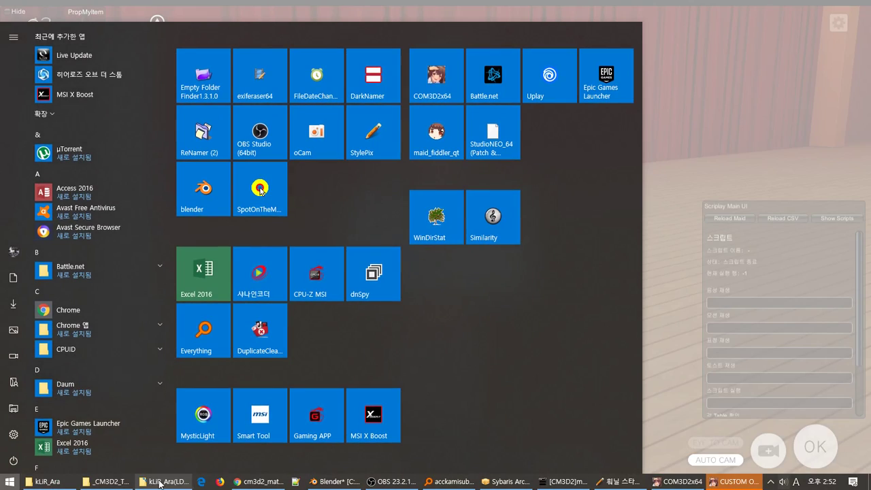
pyautogui.click(48, 481)
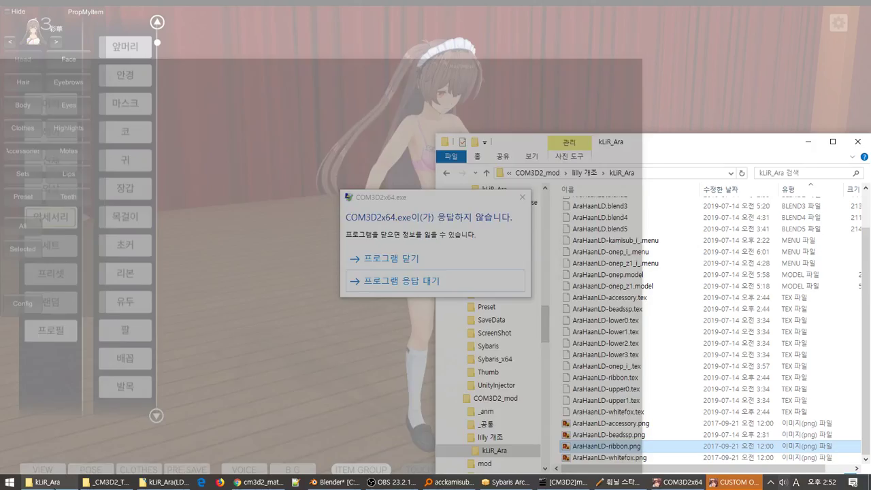
pyautogui.click(218, 440)
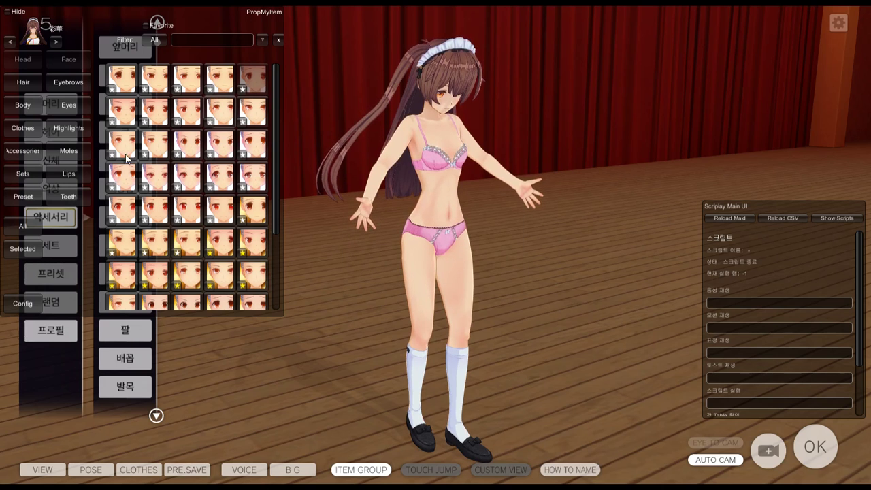
# - Equip the striped blue, white and pink ribbon from the Ribbon category of PropMyItem's accessories
pyautogui.click(23, 150)
pyautogui.click(73, 62)
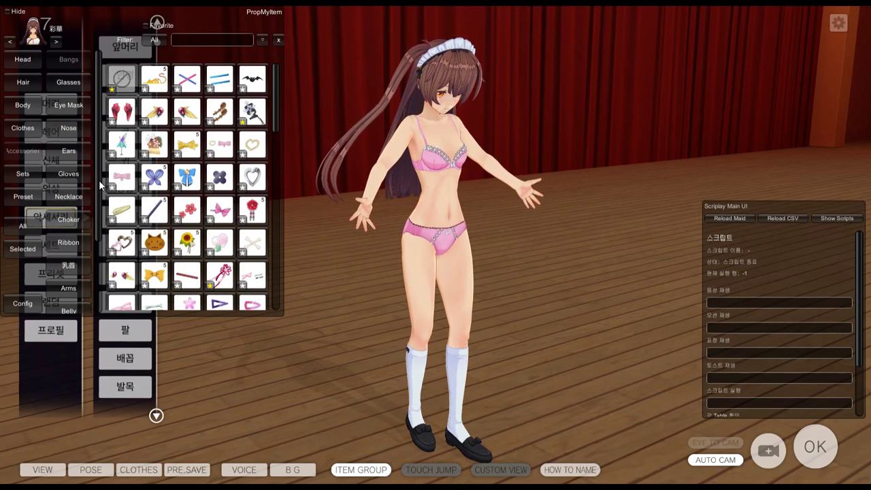
pyautogui.click(73, 243)
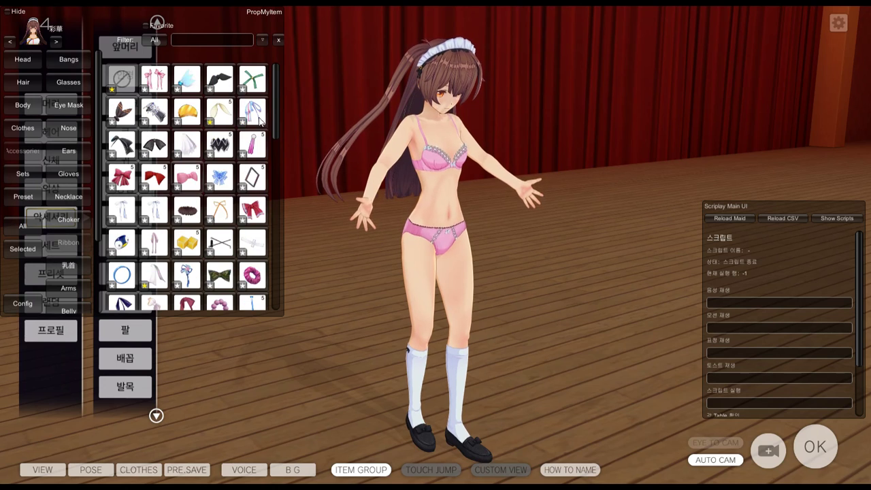
pyautogui.click(250, 113)
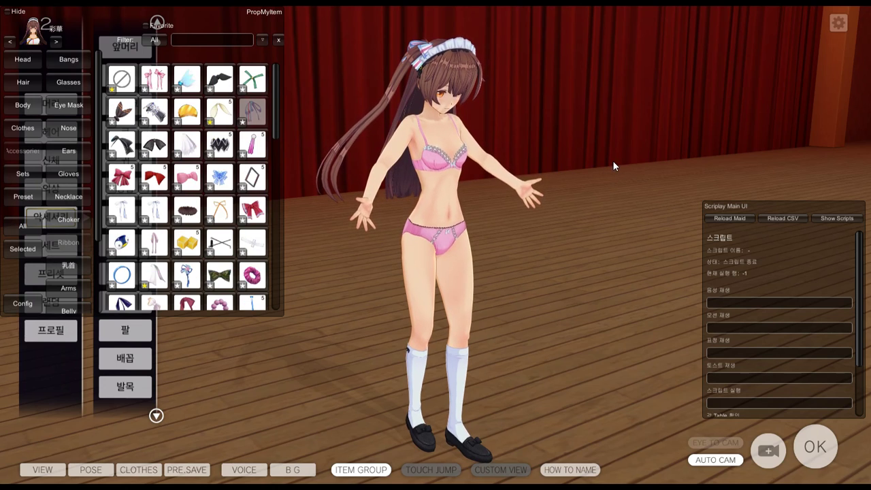
# - Open the material settings of Acc: Left Ribbon, view its menu export details and close them
pyautogui.press('F12')
pyautogui.click(679, 298)
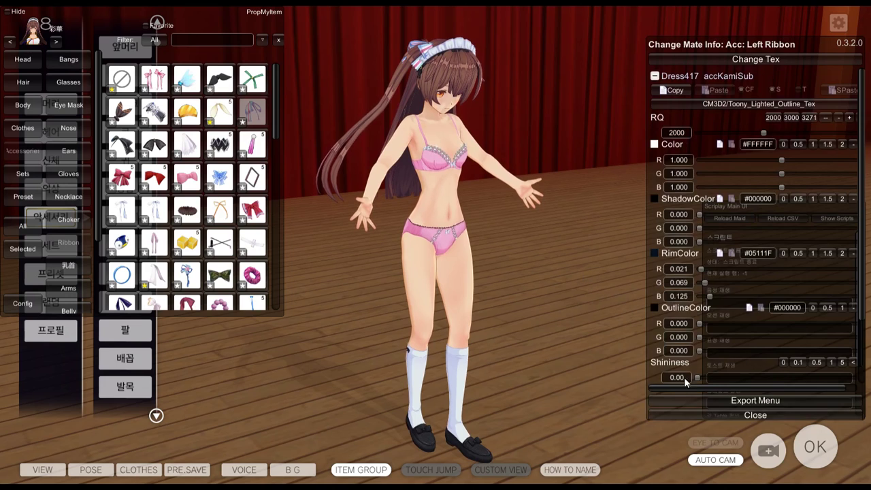
pyautogui.click(680, 399)
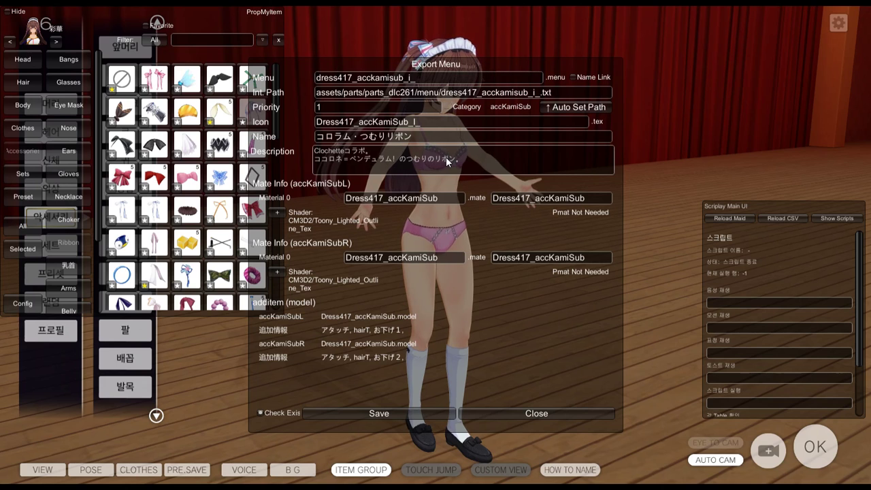
pyautogui.click(558, 414)
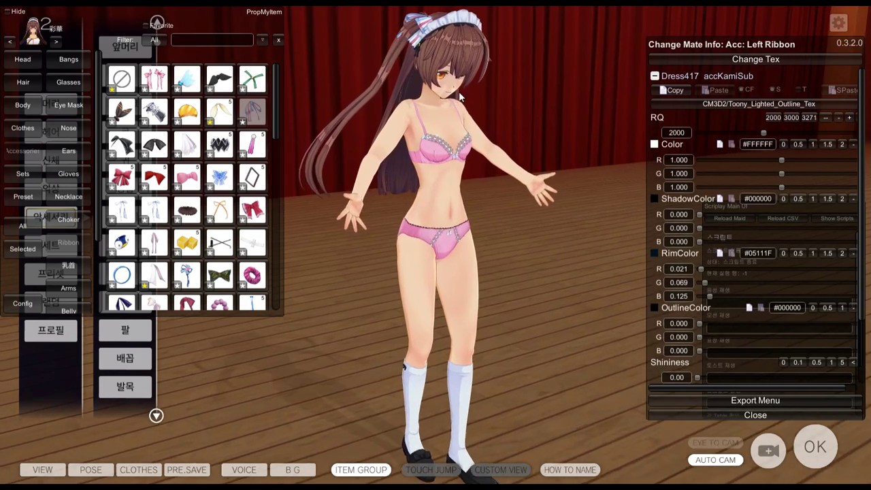
# - Apply the CM3D2/Lighted shader to the left ribbon and raise its Color R value to 1.146
pyautogui.scroll(5, 461, 202)
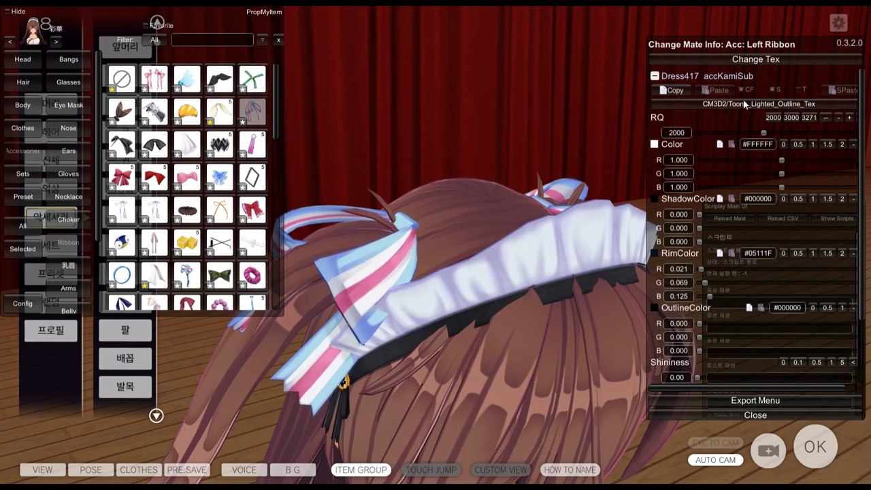
pyautogui.click(746, 102)
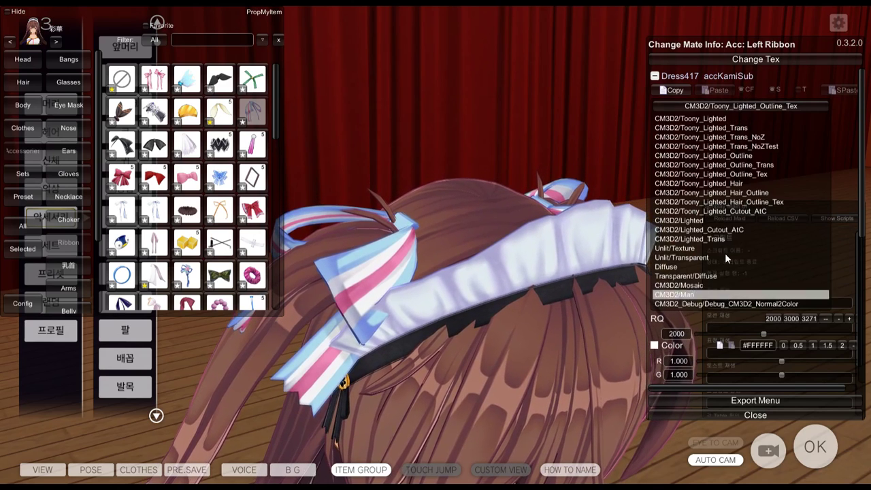
pyautogui.click(724, 221)
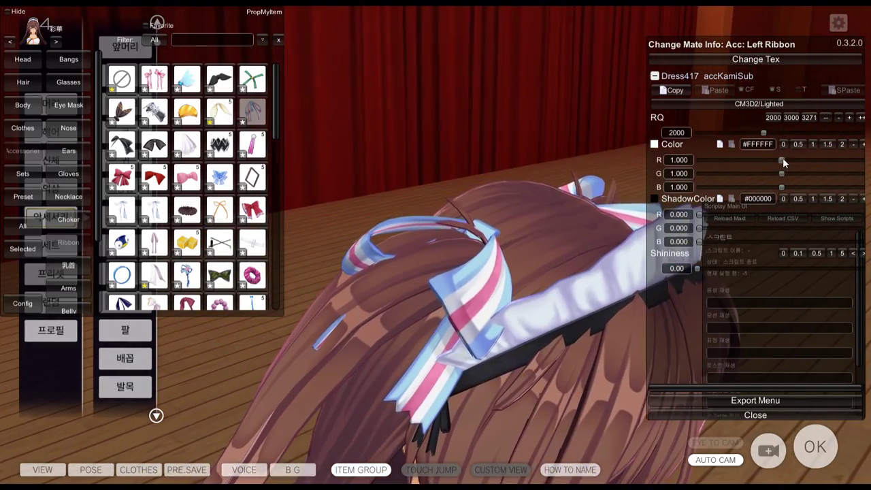
pyautogui.moveTo(783, 160); pyautogui.dragTo(794, 159)
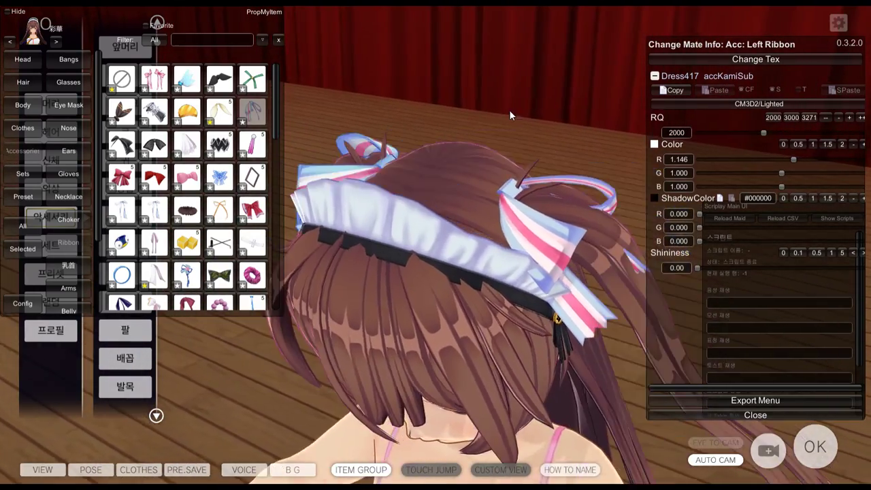
# - Check the ribbon's texture settings, and try the Debug_CM3D2_Normal2Color shader with Color R at 0.935
pyautogui.click(749, 60)
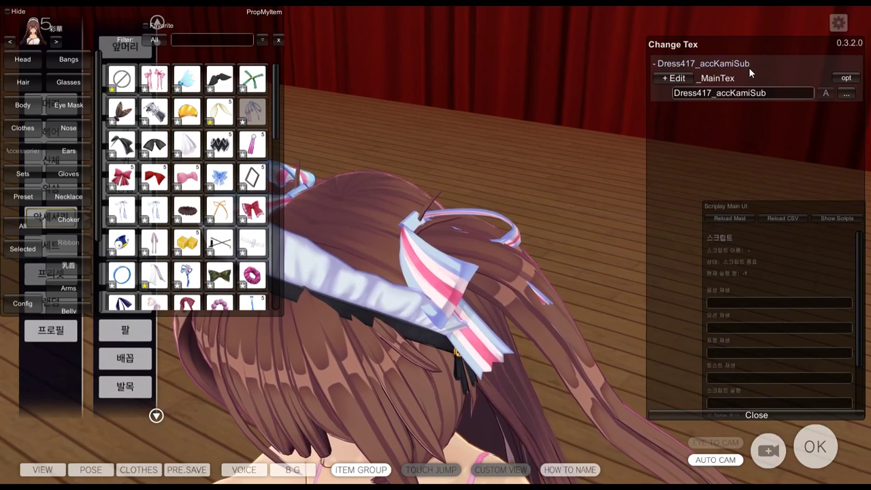
pyautogui.click(713, 410)
pyautogui.click(748, 106)
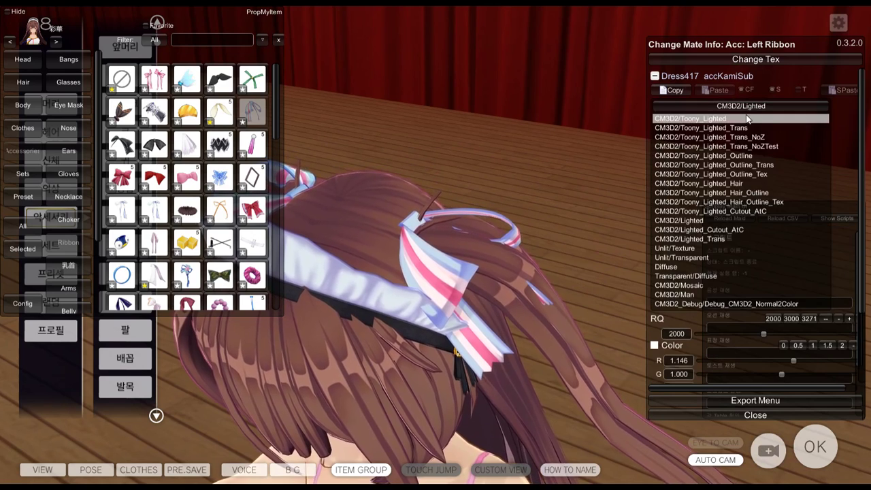
pyautogui.click(710, 304)
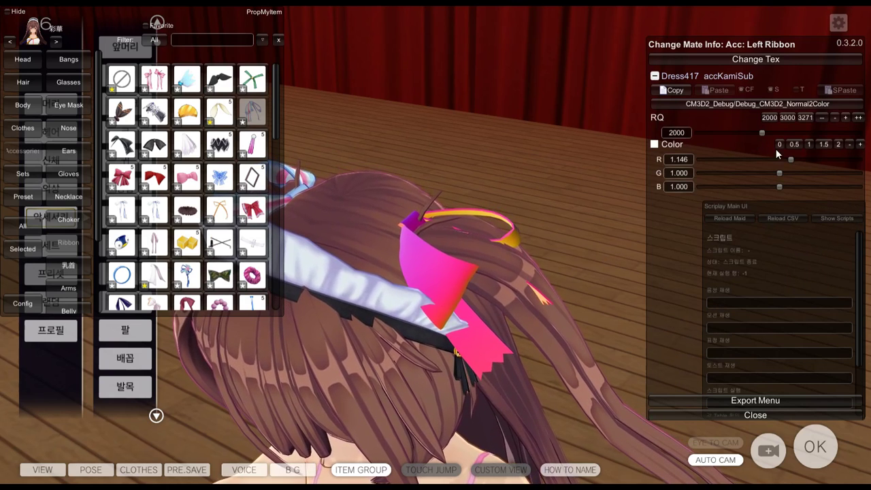
pyautogui.moveTo(793, 159); pyautogui.dragTo(776, 169)
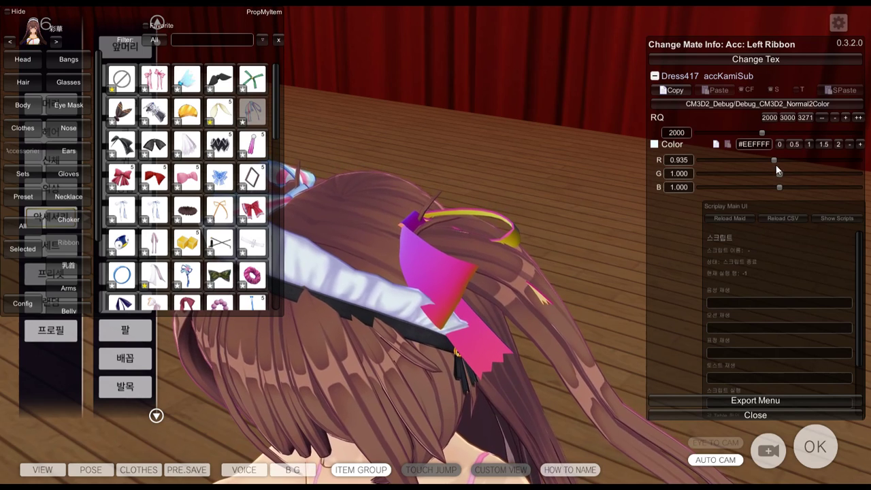
# - Try the Transparent/Diffuse shader on the left ribbon with Color A at 1.000 and inspect it from above
pyautogui.click(746, 103)
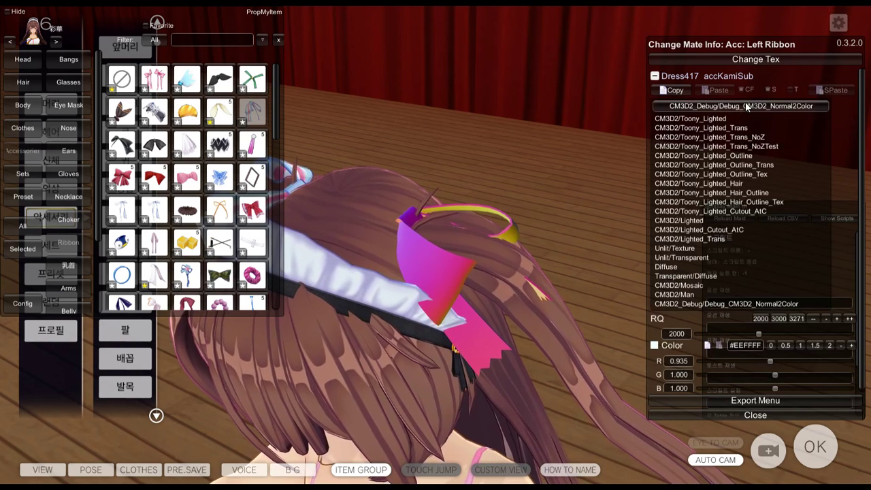
pyautogui.click(760, 275)
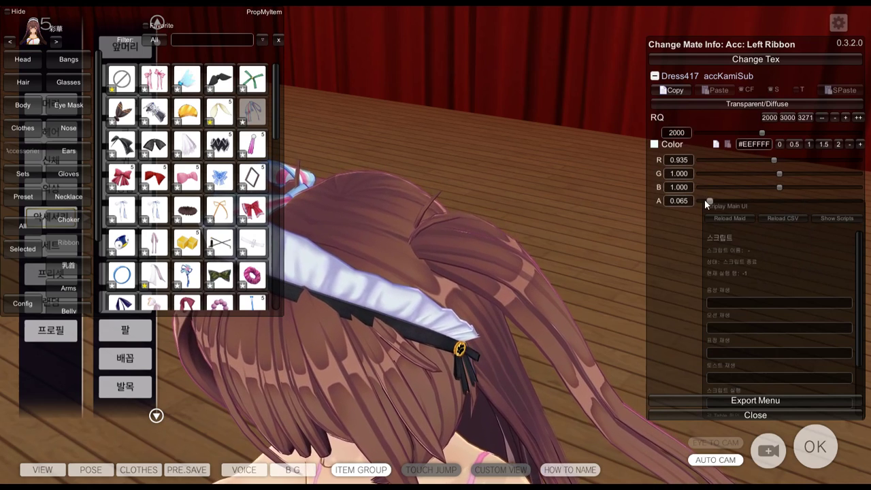
pyautogui.moveTo(841, 227); pyautogui.dragTo(483, 275, button='right')
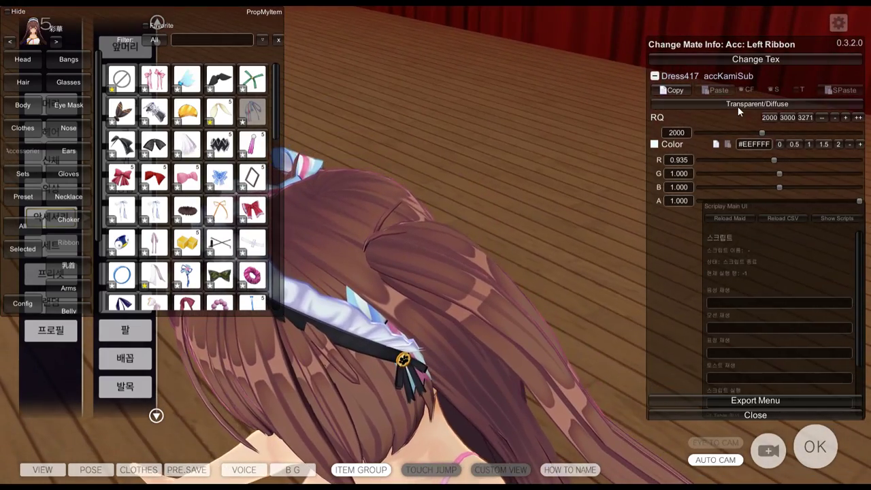
# - Switch the left ribbon's shader to Diffuse and set its Color R value to 1.031
pyautogui.click(740, 103)
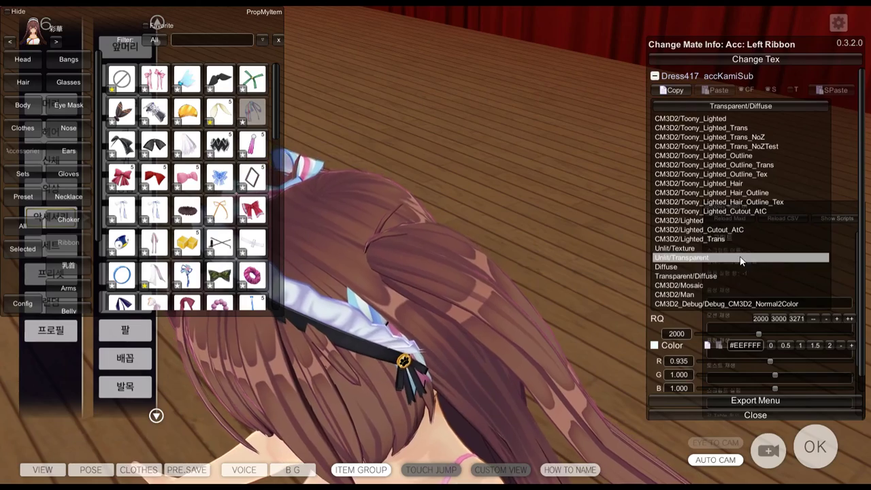
pyautogui.click(718, 266)
pyautogui.moveTo(715, 265); pyautogui.dragTo(550, 217, button='right')
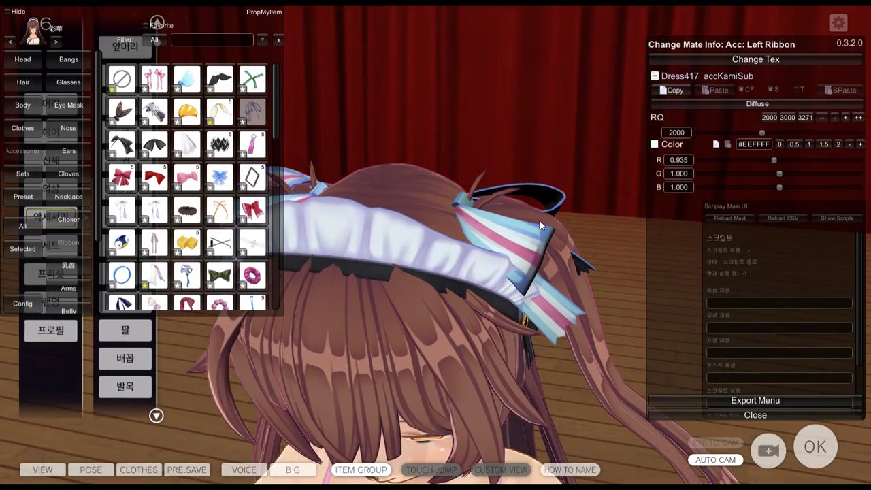
pyautogui.moveTo(774, 160)
pyautogui.mouseDown()
pyautogui.moveTo(841, 160)
pyautogui.moveTo(781, 161)
pyautogui.mouseUp()
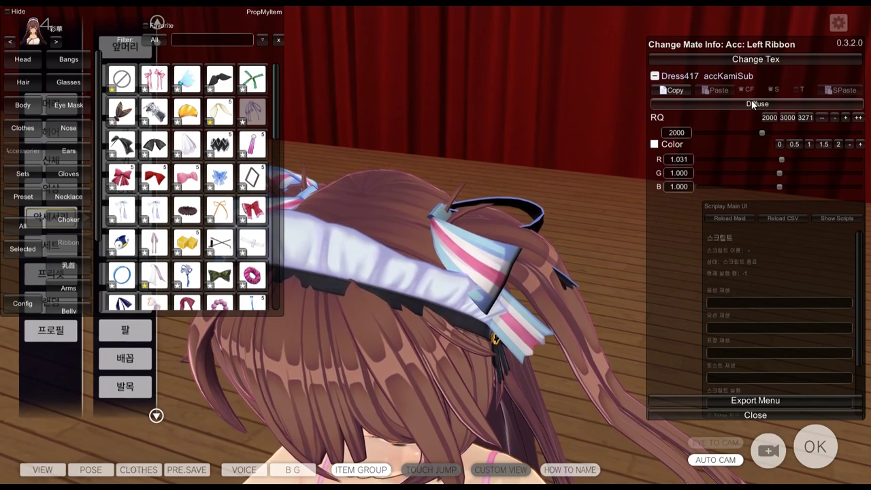
# - Compare the Unlit/Transparent and Unlit/Texture shaders on the left ribbon from different angles
pyautogui.click(756, 104)
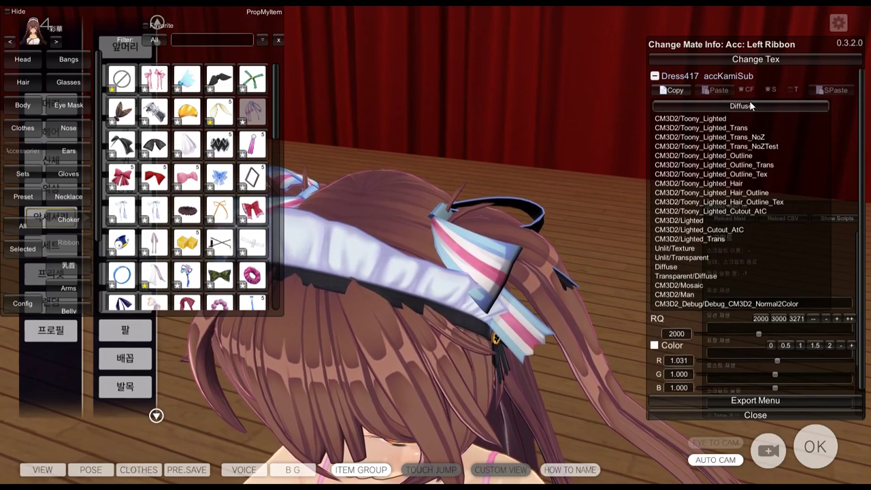
pyautogui.click(791, 258)
pyautogui.moveTo(633, 125); pyautogui.dragTo(708, 113, button='right')
pyautogui.click(711, 104)
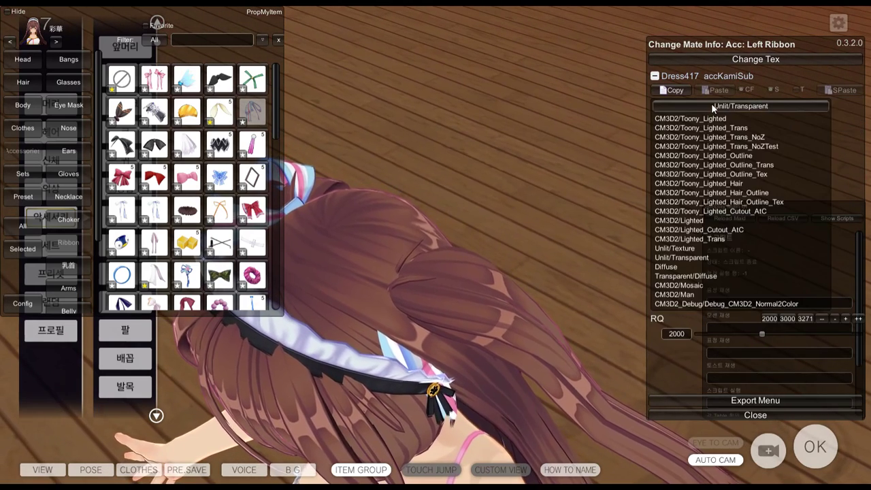
pyautogui.click(716, 248)
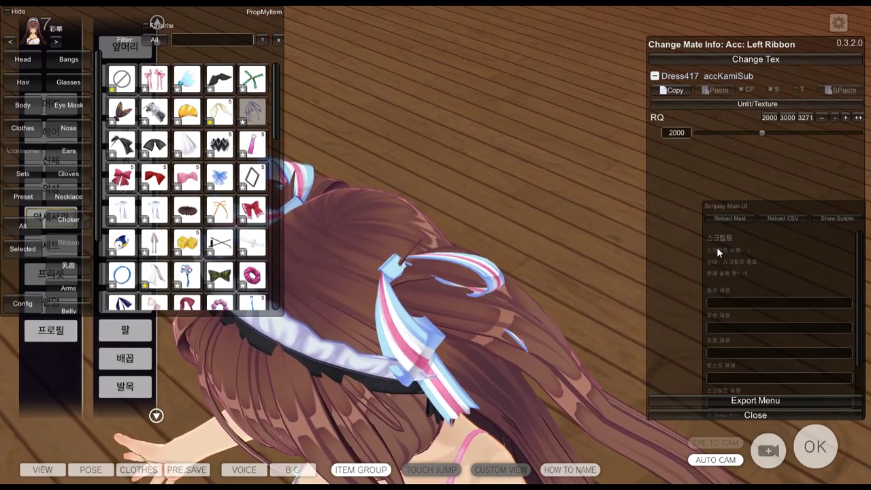
pyautogui.moveTo(716, 247); pyautogui.dragTo(722, 117, button='right')
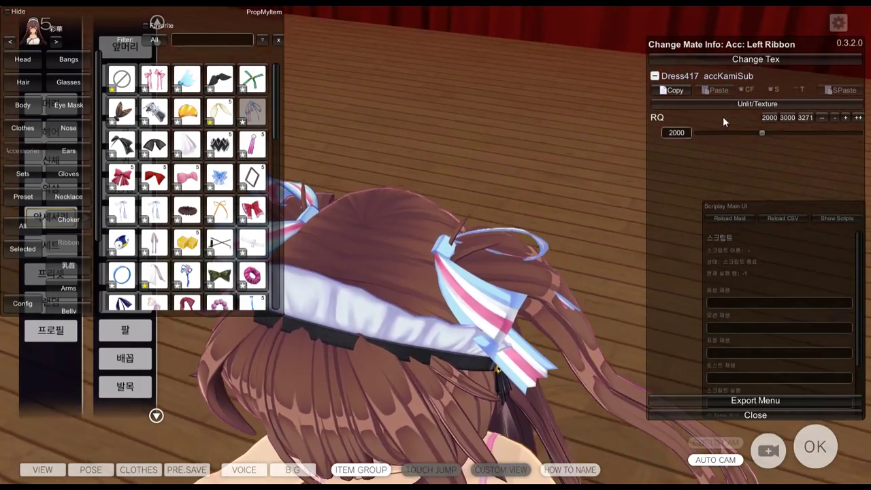
# - Compare the CM3D2/Lighted_Trans and CM3D2/Lighted_Cutout_AtC shaders on the left ribbon
pyautogui.click(753, 103)
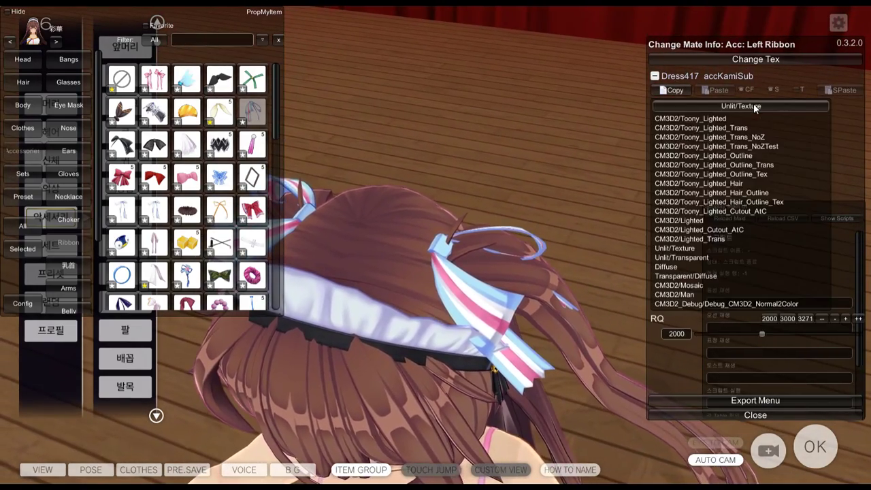
pyautogui.click(770, 239)
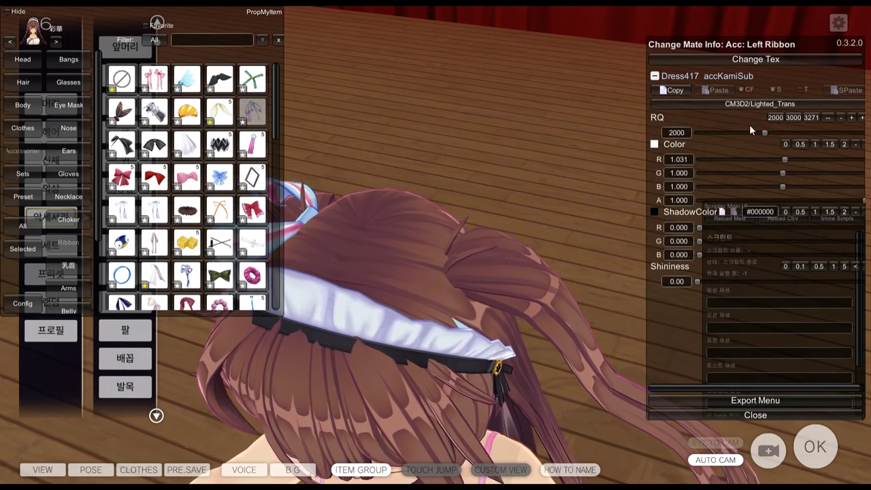
pyautogui.click(746, 104)
pyautogui.click(760, 229)
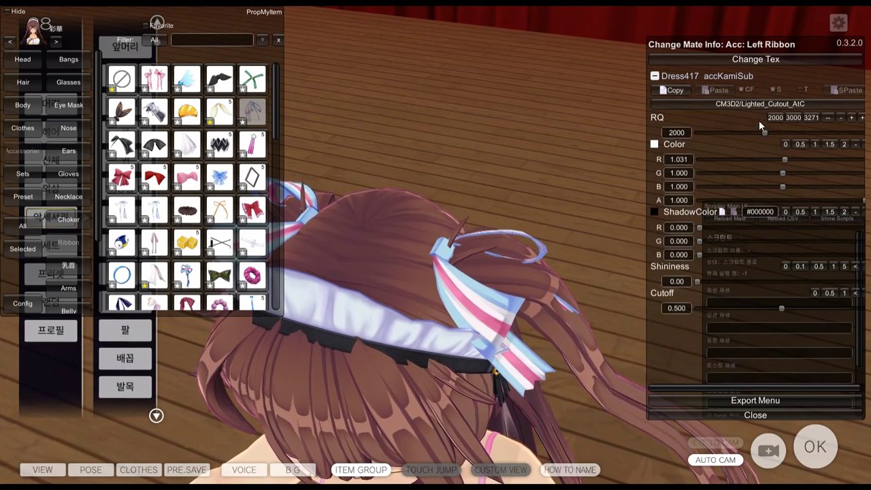
# - Compare the CM3D2/Lighted and CM3D2/Toony_Lighted shaders on the left ribbon
pyautogui.click(763, 104)
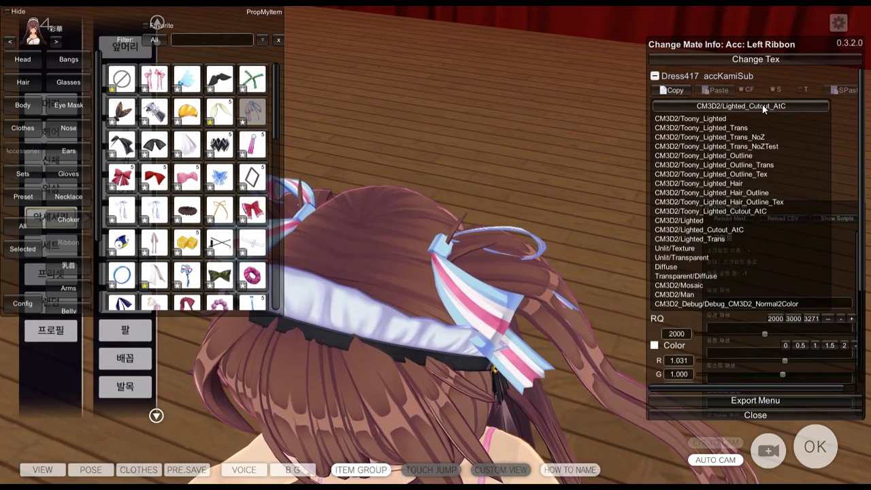
pyautogui.click(745, 218)
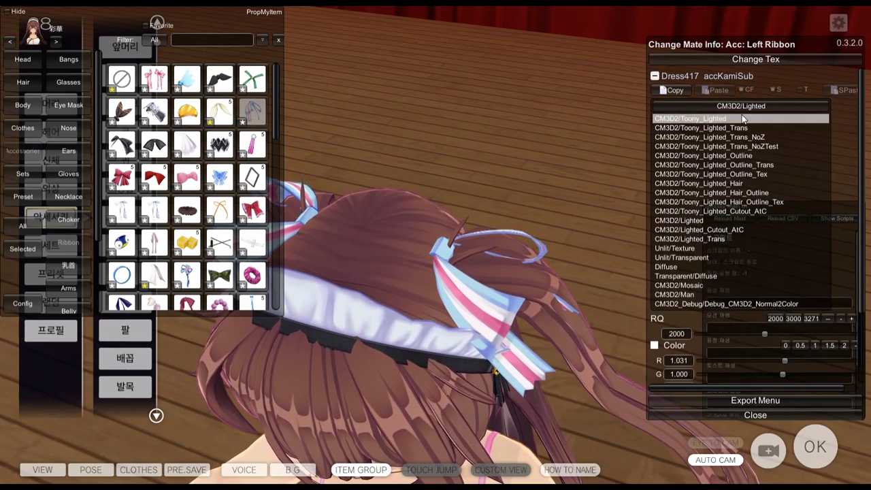
pyautogui.click(742, 119)
# - Try CM3D2/Toony_Lighted_Trans on the left ribbon and switch its shader to CM3D2/Toony_Lighted_Outline
pyautogui.click(746, 102)
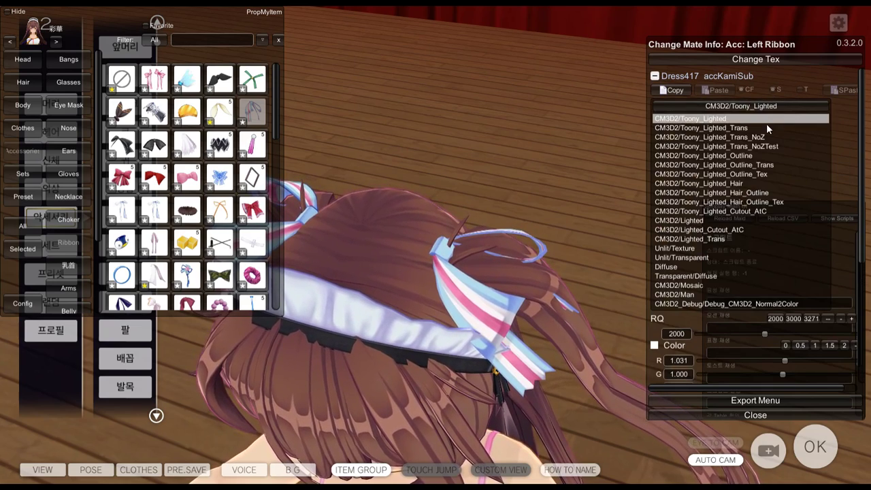
pyautogui.click(759, 127)
pyautogui.click(743, 105)
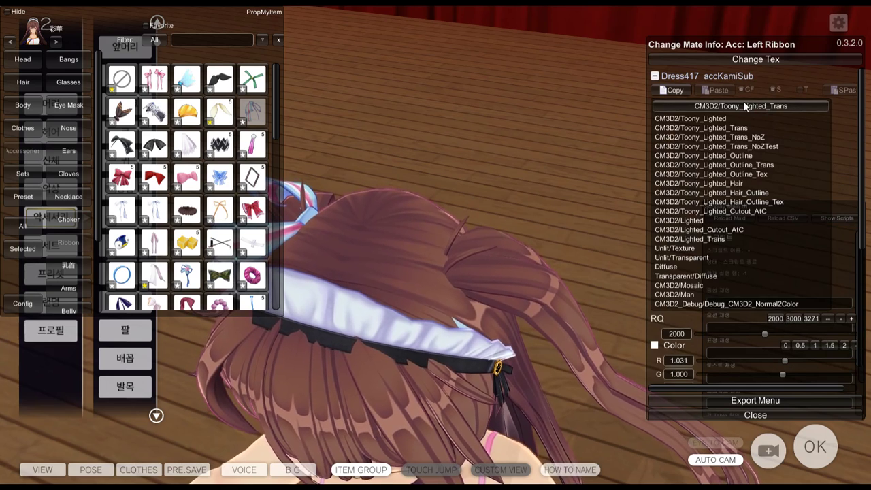
pyautogui.click(782, 156)
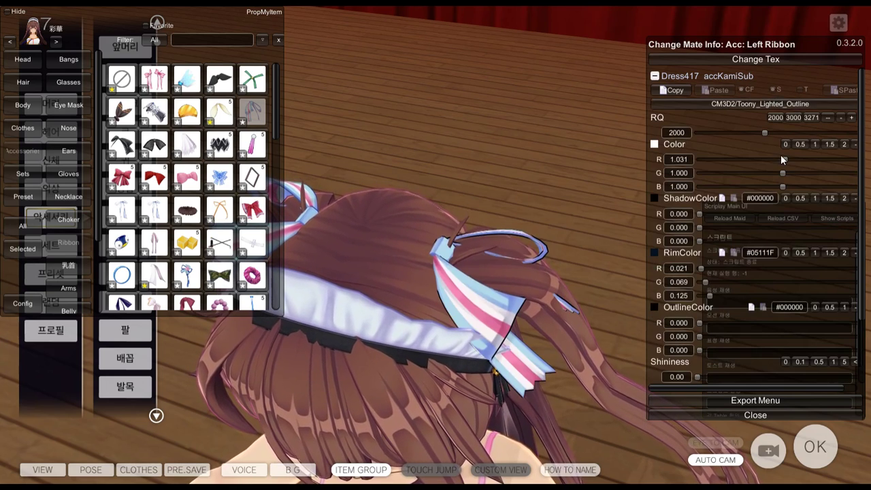
# - Try the Toony_Lighted_Cutout_AtC, Trans_NoZTest, Trans_NoZ and Outline_Trans shaders on the left ribbon's Dress417 material
pyautogui.click(745, 107)
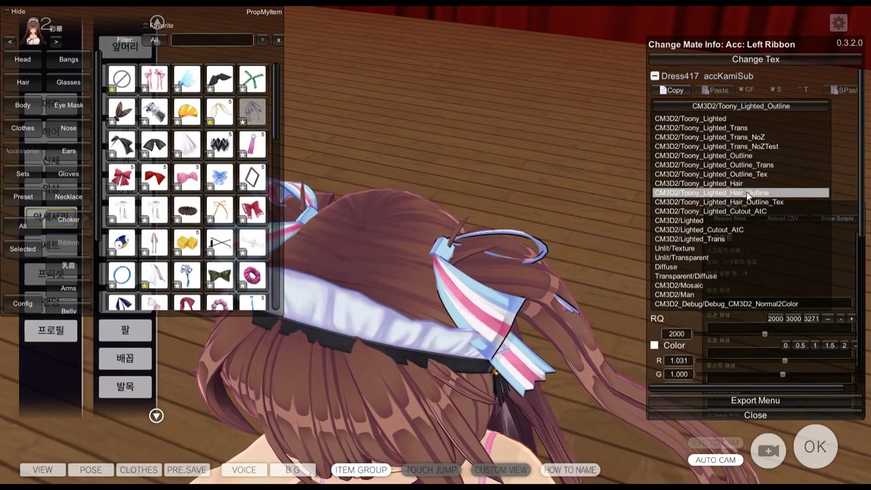
pyautogui.click(754, 212)
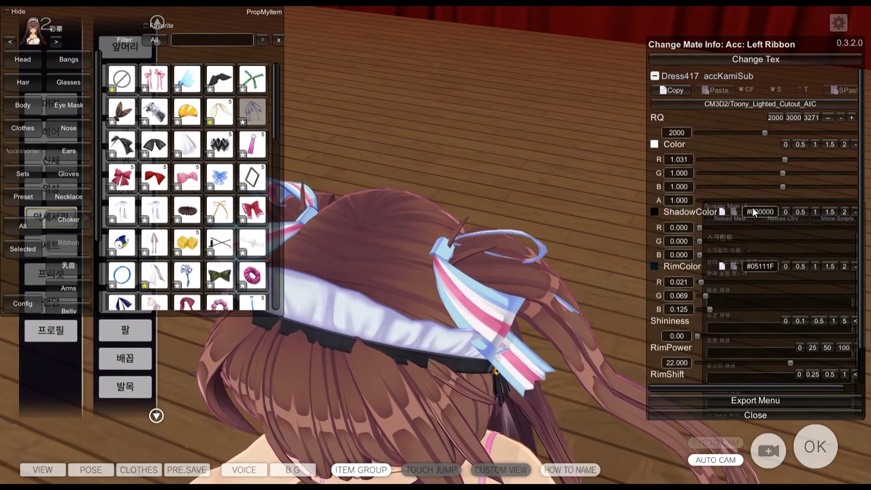
pyautogui.click(752, 102)
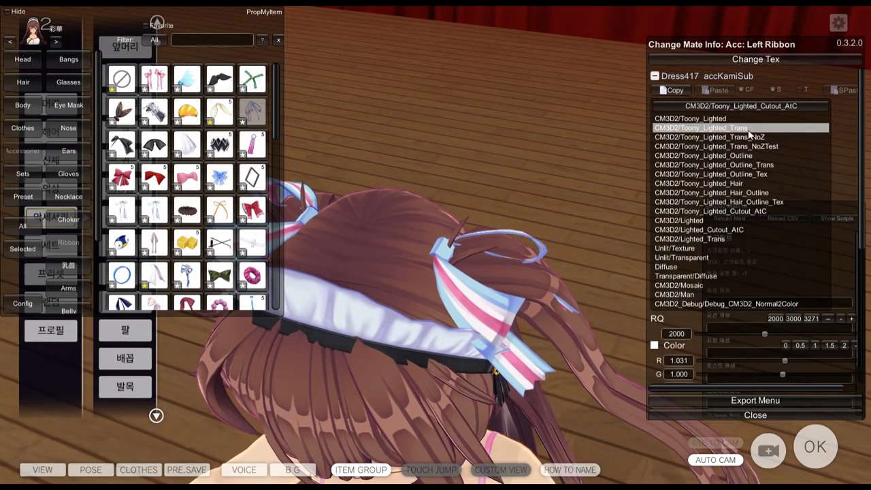
pyautogui.click(754, 147)
pyautogui.click(755, 105)
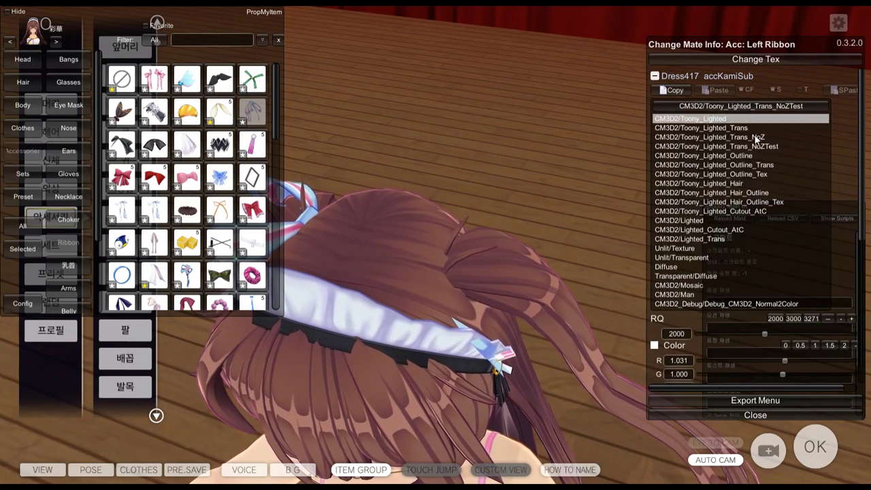
pyautogui.click(754, 135)
pyautogui.click(754, 102)
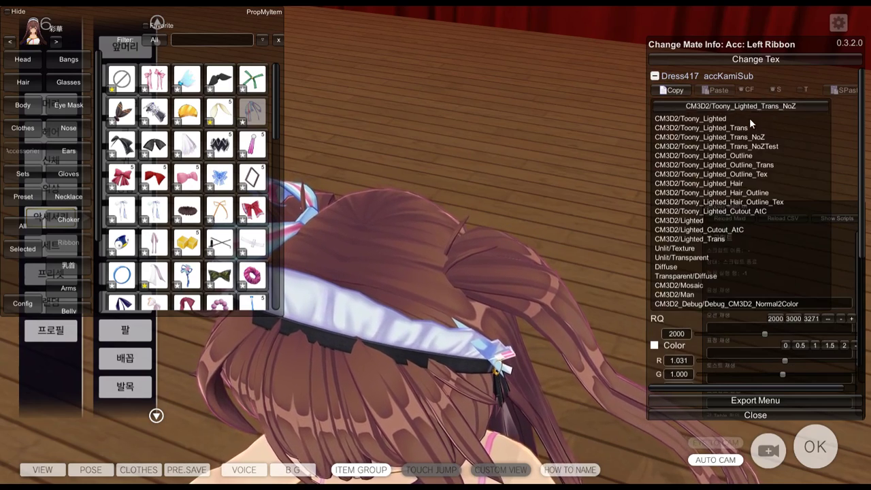
pyautogui.click(694, 163)
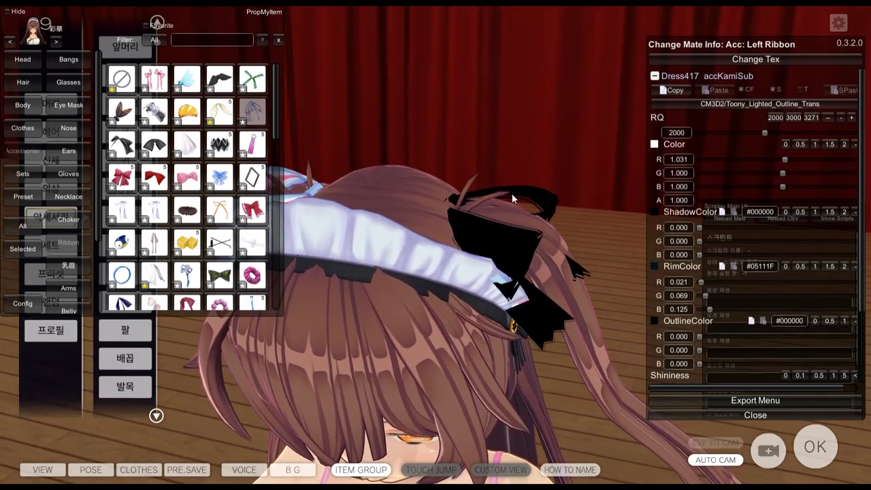
# - Set the left ribbon material's shader to CM3D2/Toony_Lighted and inspect the ribbon on the character
pyautogui.click(714, 106)
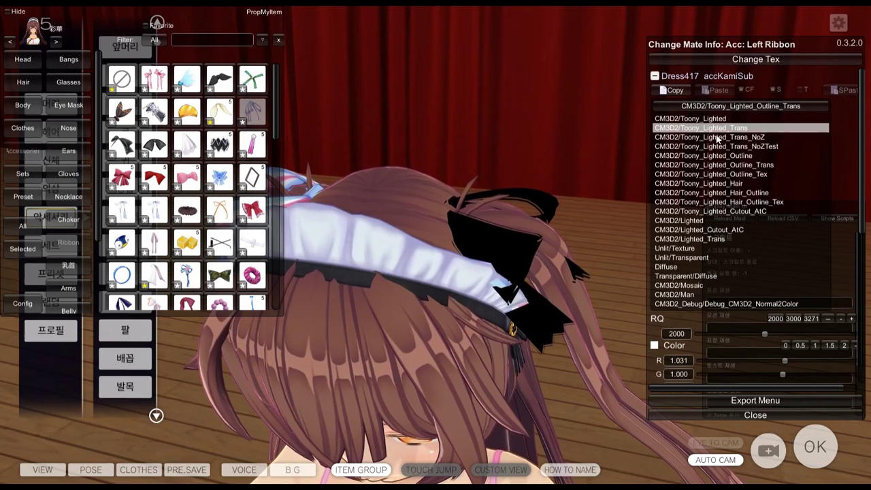
pyautogui.click(726, 119)
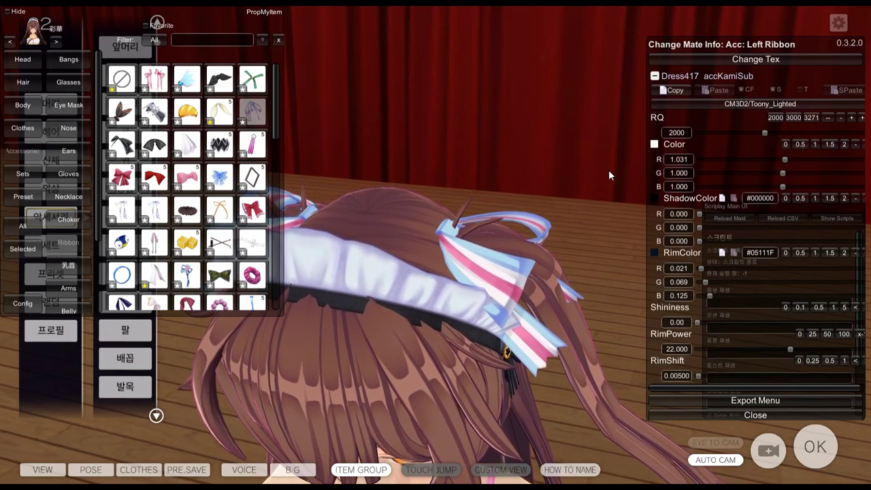
pyautogui.moveTo(477, 280)
pyautogui.mouseDown(button='right')
pyautogui.moveTo(538, 285)
pyautogui.moveTo(462, 284)
pyautogui.mouseUp(button='right')
# - Switch to Blender and convert the pin's W14_hairpin material for CM3D2 use with the トゥーン type
pyautogui.hotkey('alt', 'Tab')
pyautogui.hotkey('alt', 'Tab')
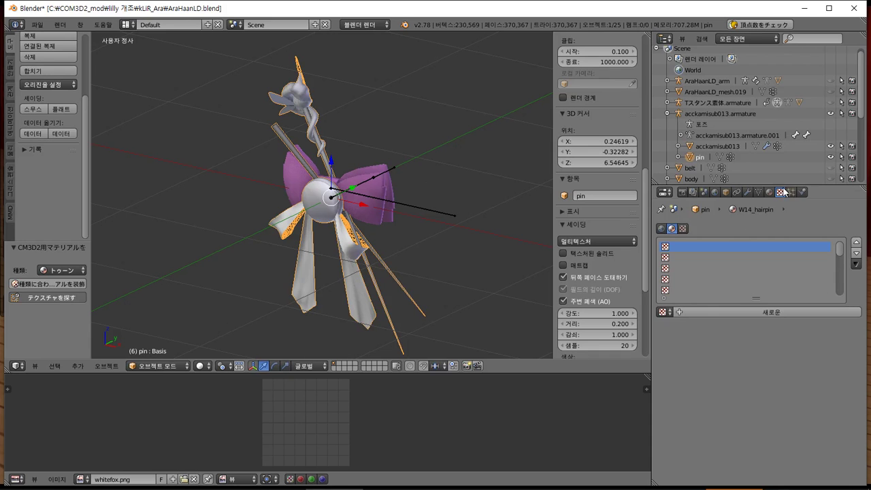
pyautogui.click(769, 192)
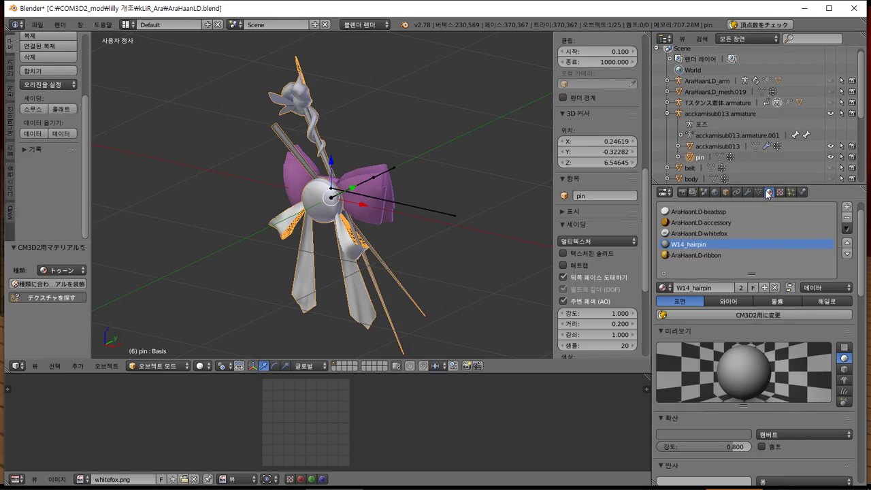
pyautogui.click(739, 314)
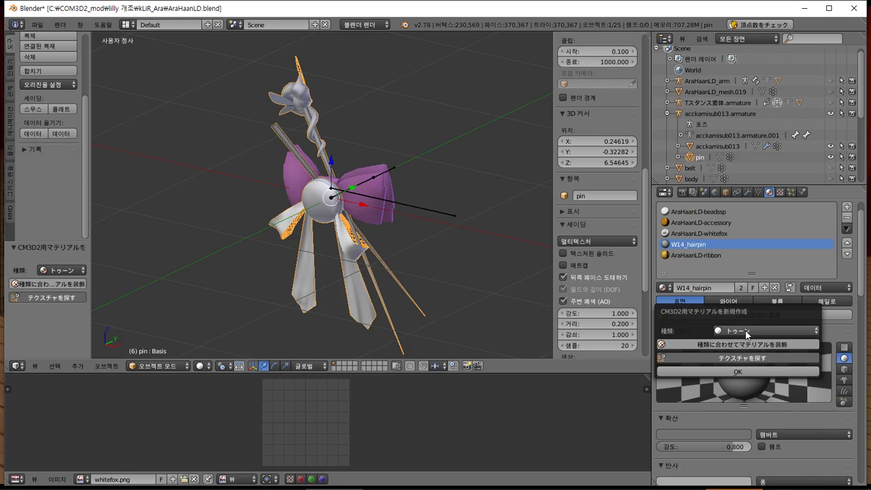
pyautogui.click(747, 332)
pyautogui.click(747, 330)
pyautogui.click(734, 373)
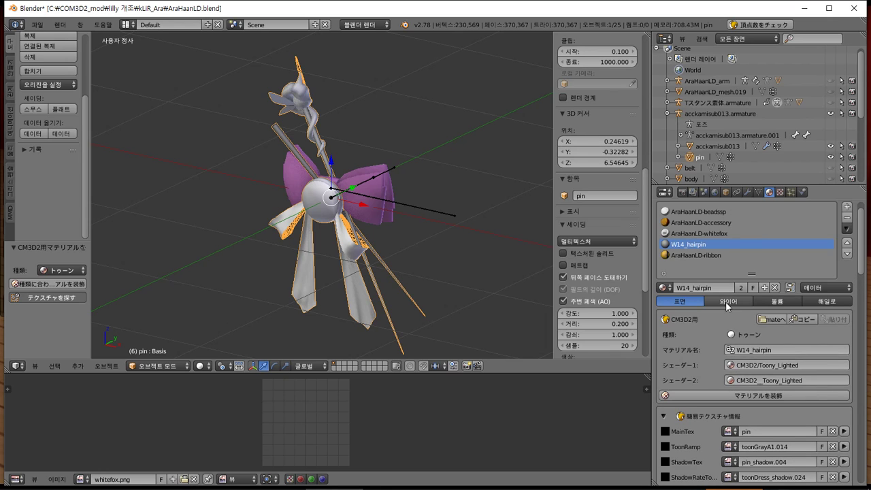
# - Switch to the Sybaris Arc Editor and look up the name of the texture open in its texture editor
pyautogui.hotkey('alt', 'Tab')
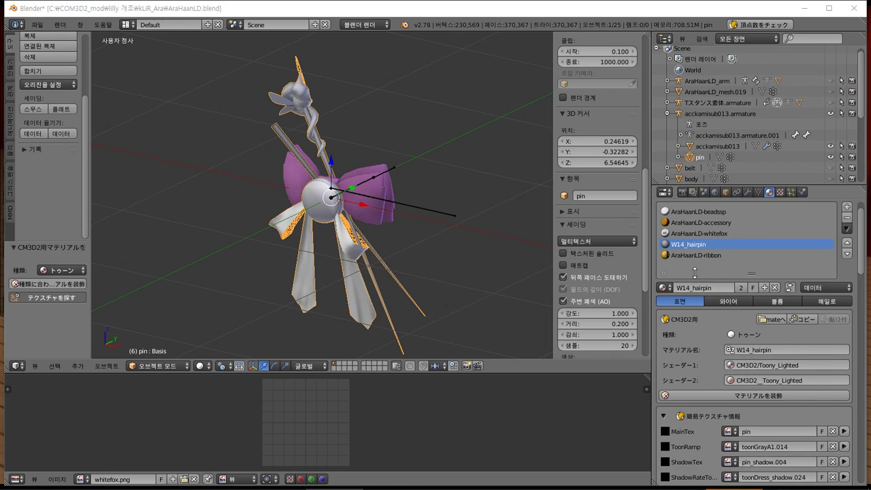
pyautogui.press('Tab')
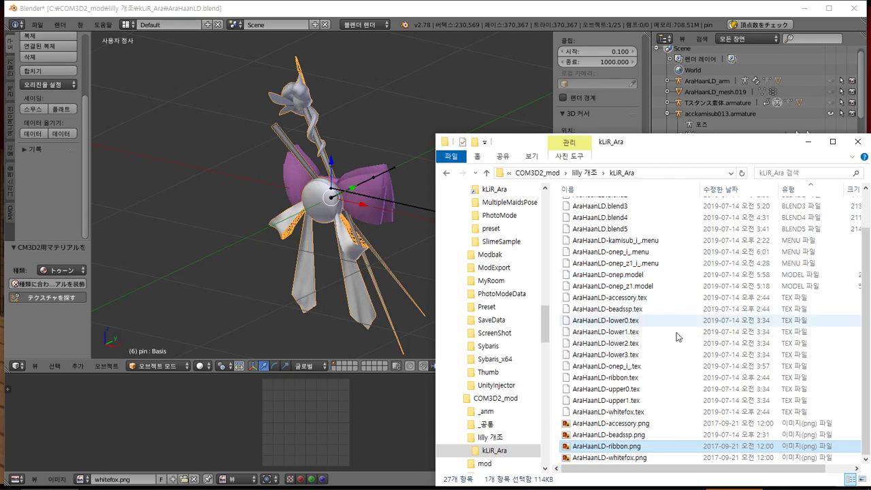
pyautogui.hotkey('alt', 'Tab')
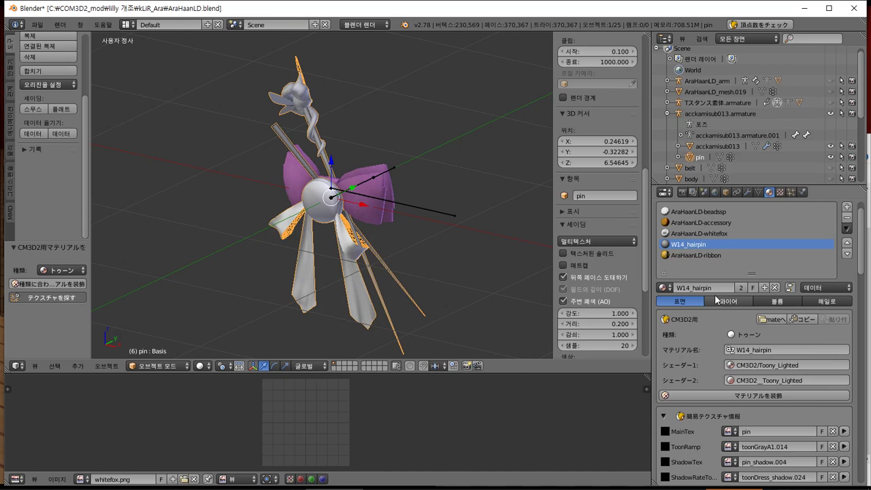
pyautogui.moveTo(466, 484)
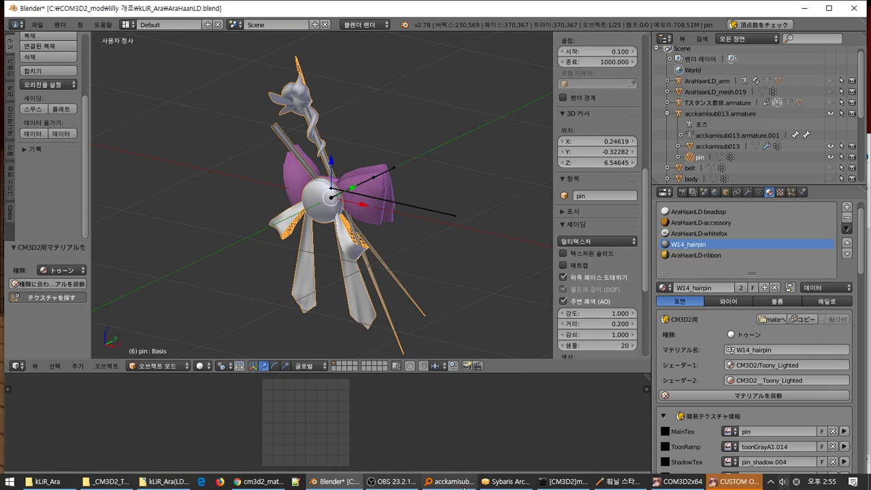
pyautogui.click(505, 481)
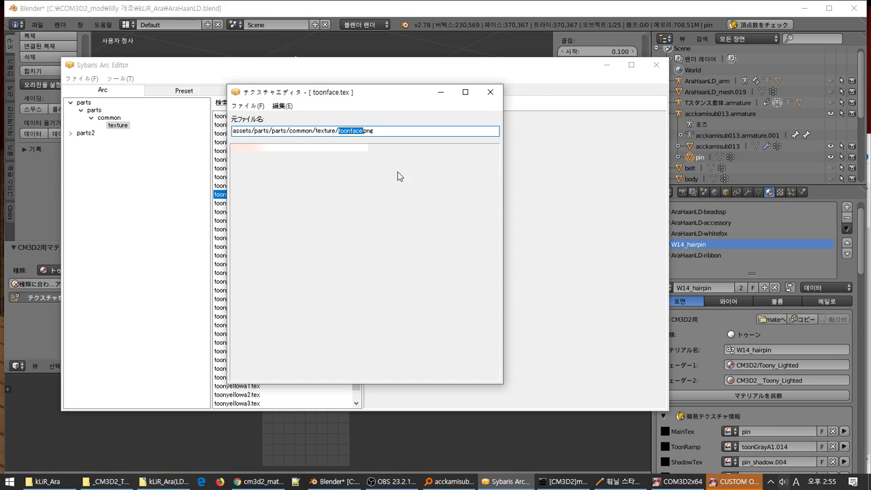
# - Back in Blender, rename the W14_hairpin MainTex image to toonface and assign toonface as the ShadowTex image
pyautogui.click(728, 432)
pyautogui.click(728, 431)
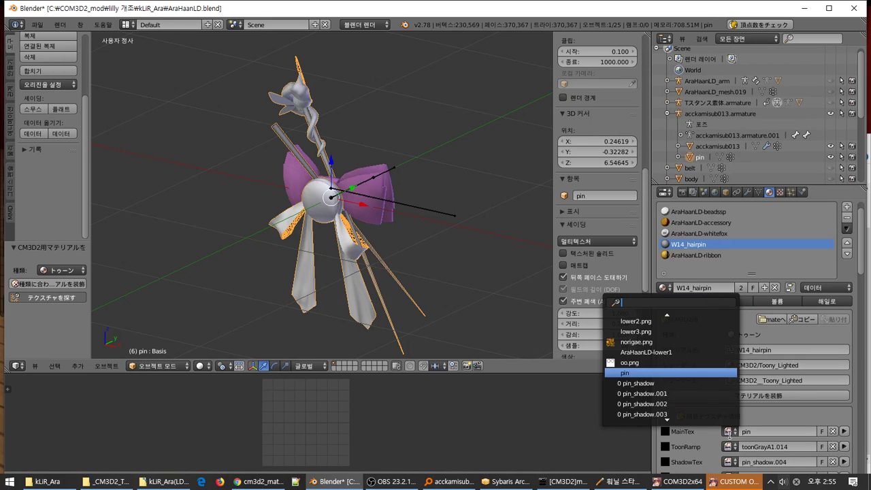
pyautogui.write('toonface')
pyautogui.press('Escape')
pyautogui.click(762, 434)
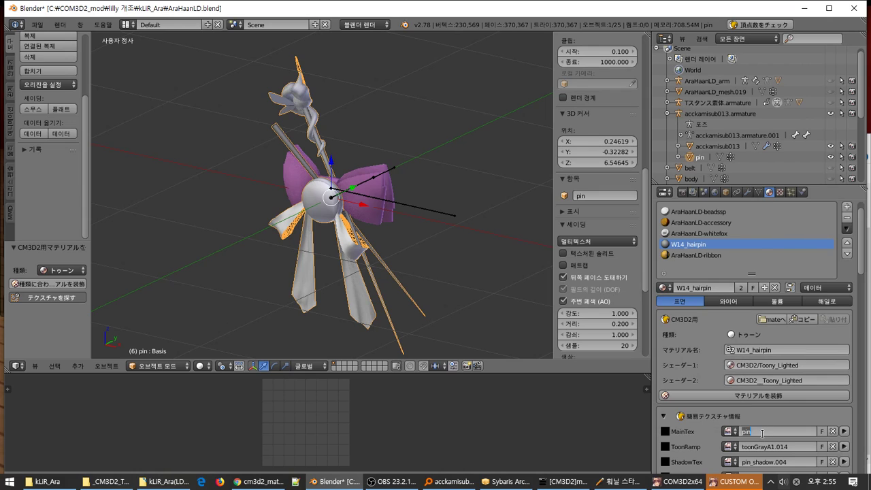
pyautogui.click(726, 463)
pyautogui.write('toonface')
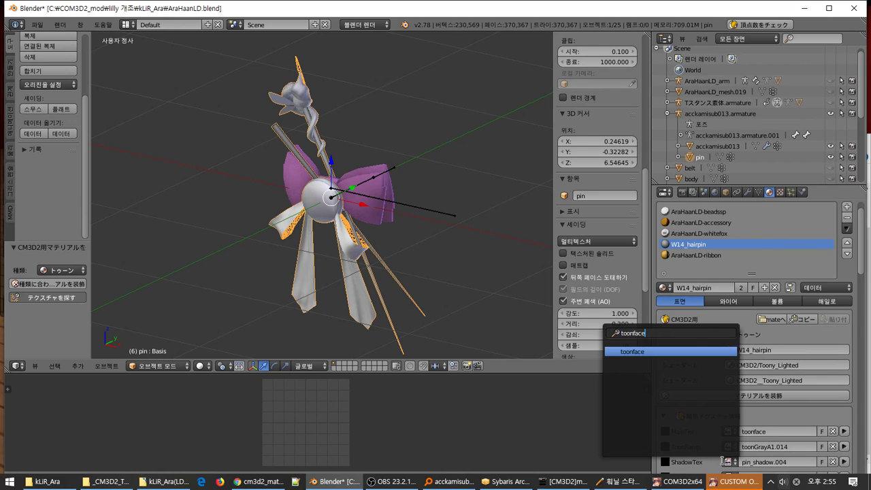
pyautogui.press('Return')
pyautogui.scroll(-3, 704, 422)
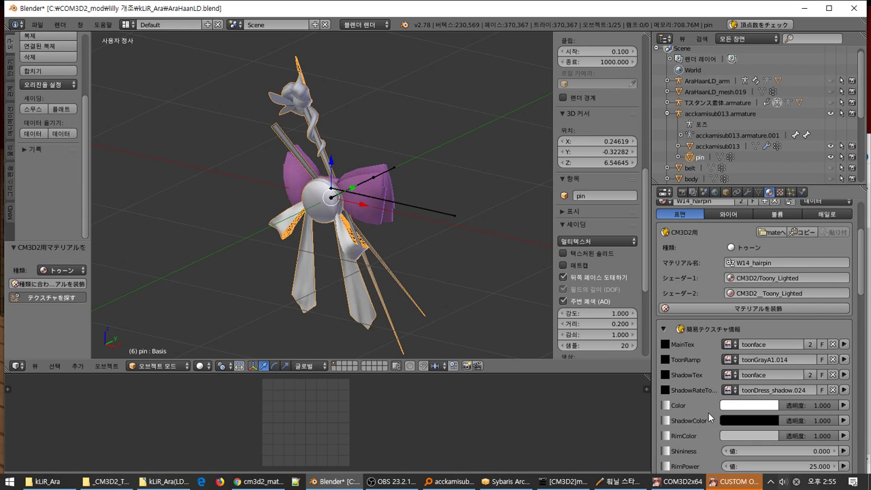
# - Open the CM3D2 menu icon rendering settings and save AraHaanLD.blend
pyautogui.scroll(4, 709, 413)
pyautogui.scroll(3, 693, 440)
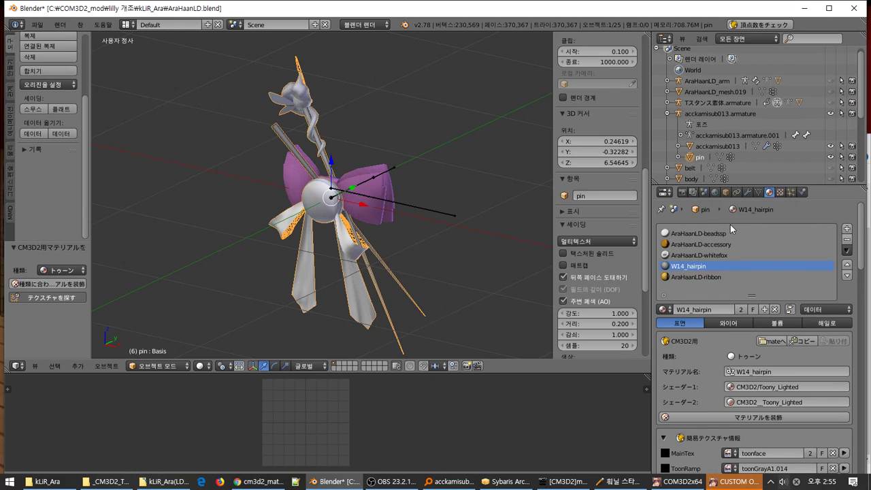
pyautogui.click(684, 193)
pyautogui.click(738, 270)
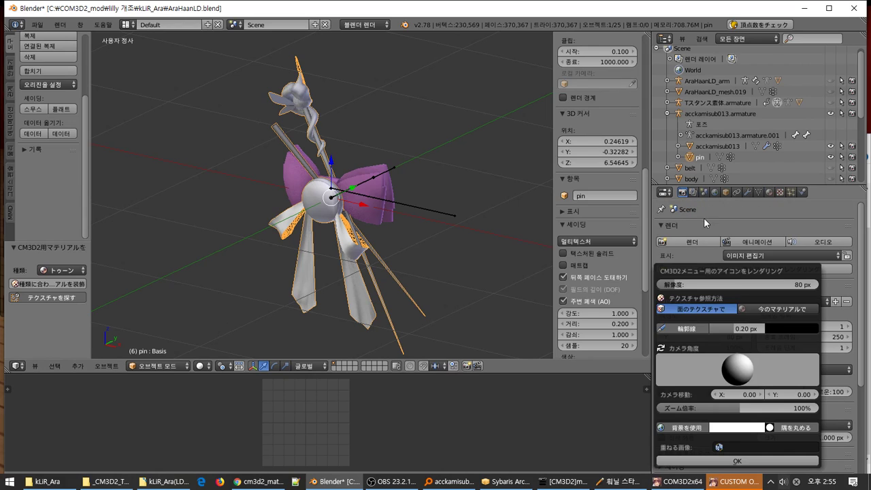
pyautogui.hotkey('ctrl', 's')
pyautogui.click(385, 192)
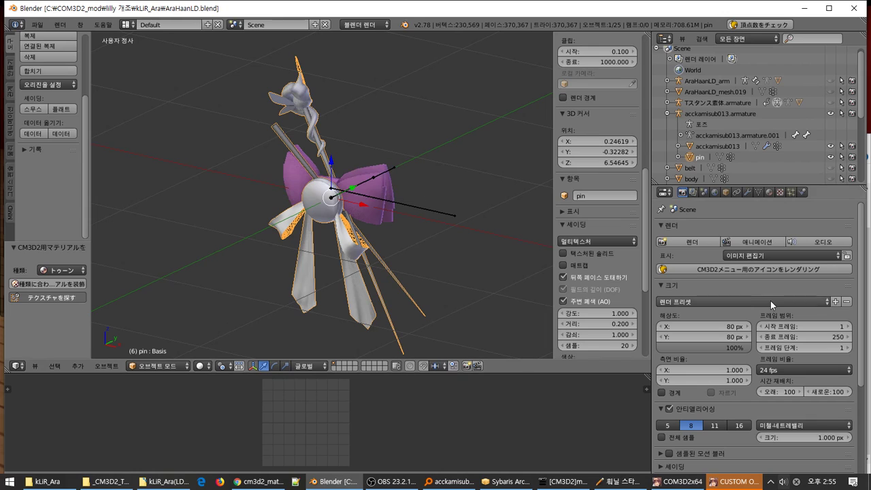
# - Try to render the CM3D2 menu icon at 80 px and check the pin's material list
pyautogui.click(735, 270)
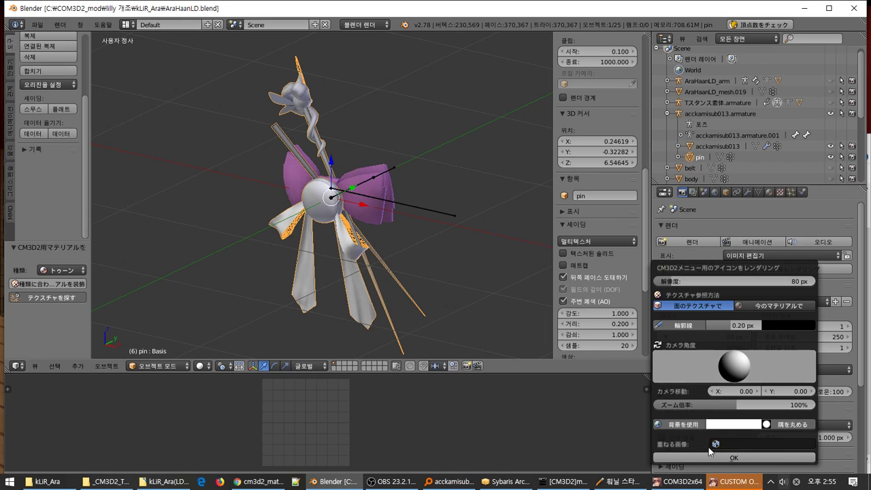
pyautogui.click(691, 463)
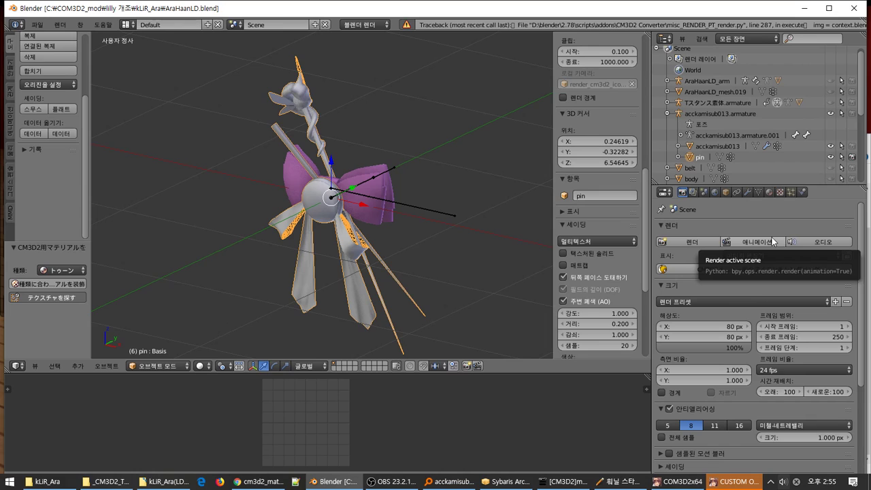
pyautogui.click(769, 192)
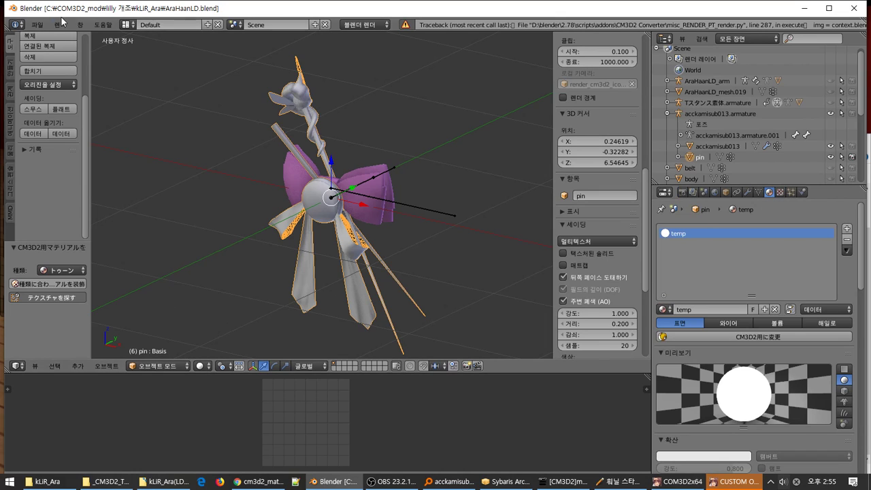
# - Try to export the pin as a CM3D2 model (.model)
pyautogui.click(37, 25)
pyautogui.moveTo(83, 231)
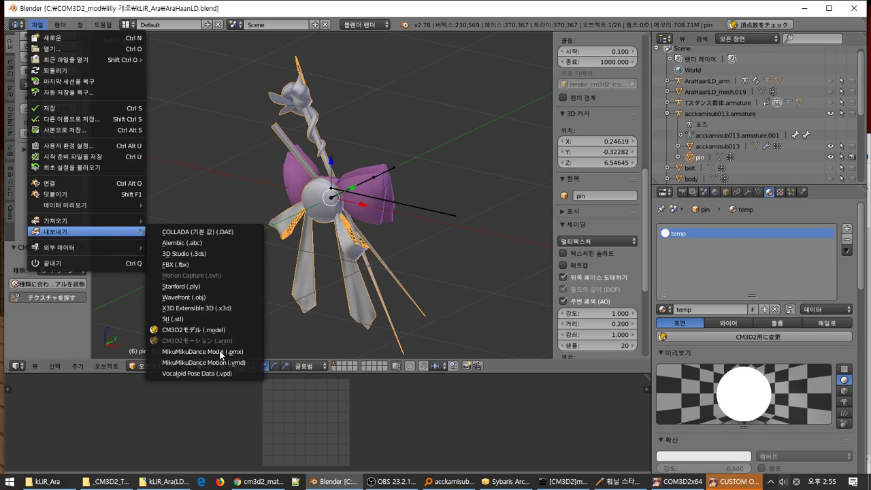
pyautogui.click(204, 332)
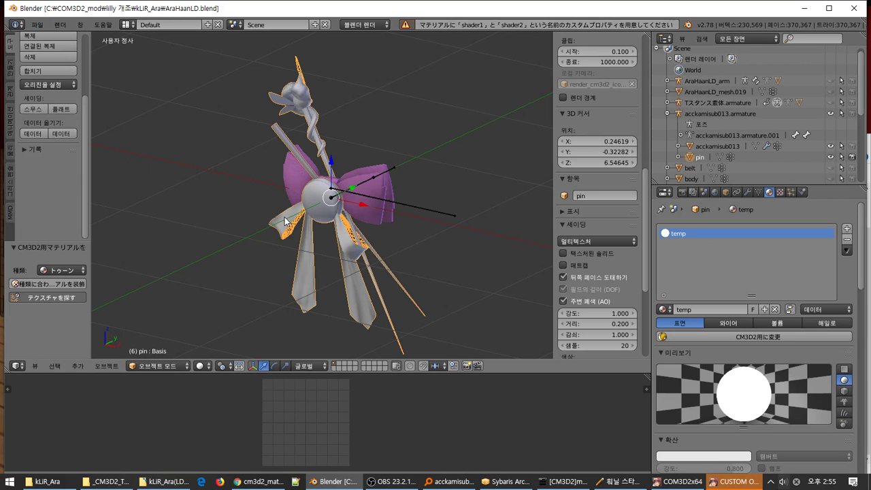
# - Enter and leave edit mode on the pin, and undo the icon render's material replacement
pyautogui.press('Tab')
pyautogui.press('Tab')
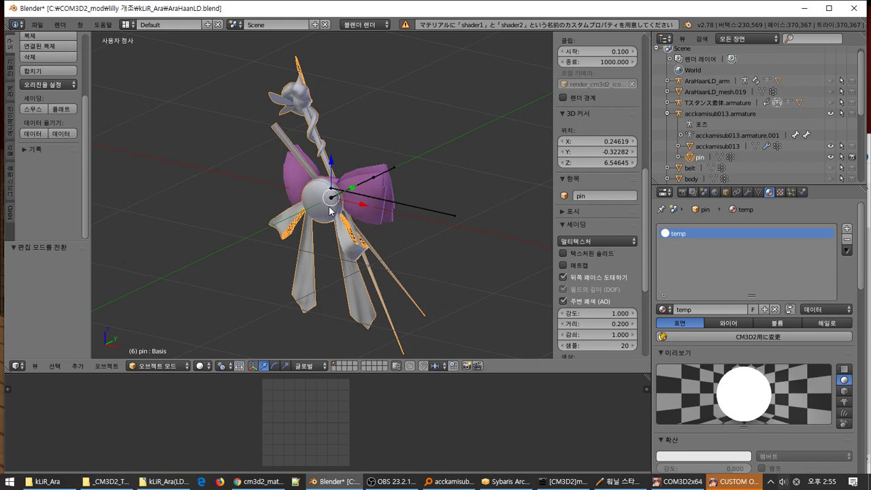
pyautogui.press('Tab')
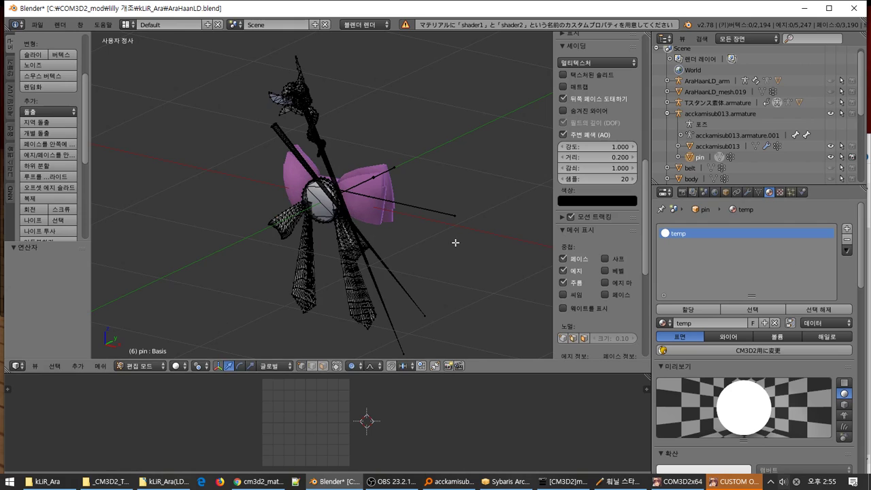
pyautogui.press('Tab')
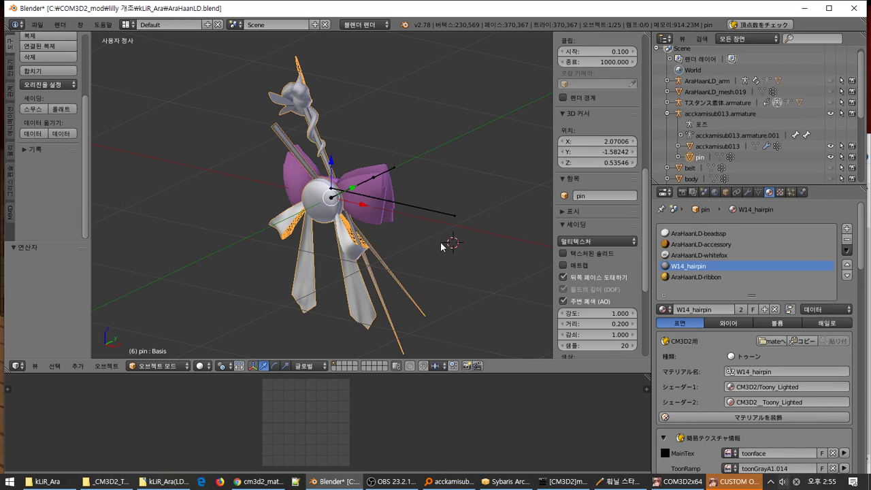
# - Reuse the MainTex image name to assign toonface as the ShadowTex image of W14_hairpin
pyautogui.scroll(-2, 730, 400)
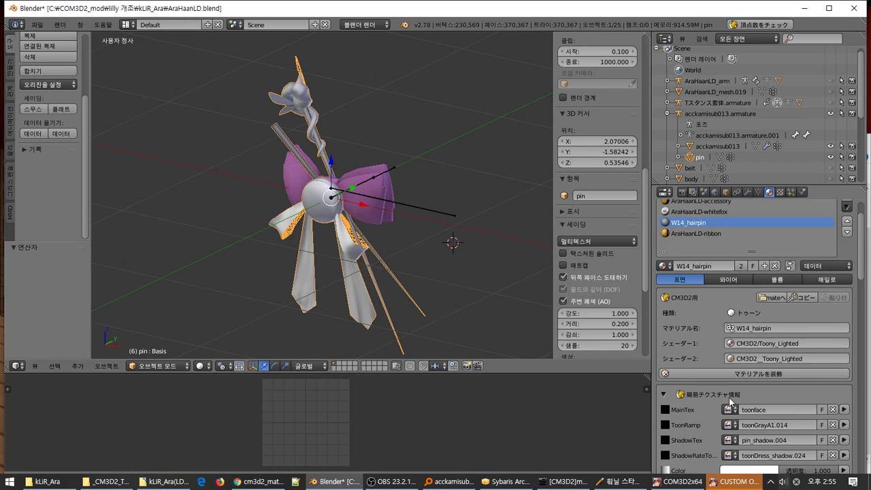
pyautogui.press('Return')
pyautogui.hotkey('ctrl', 'c')
pyautogui.click(734, 441)
pyautogui.hotkey('ctrl', 'v')
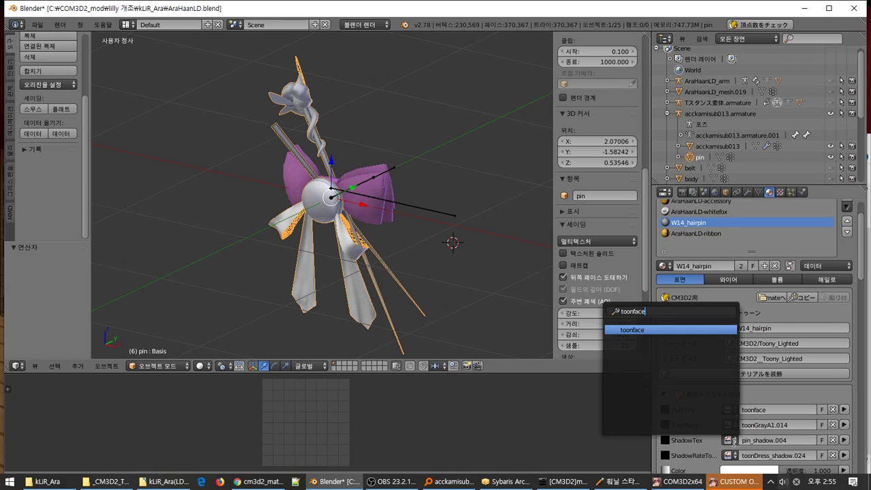
pyautogui.press('Return')
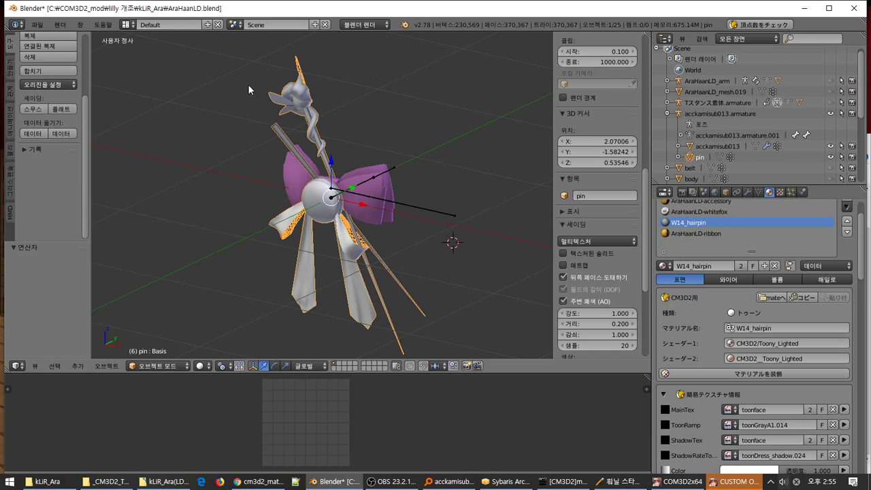
pyautogui.click(37, 25)
pyautogui.moveTo(71, 236)
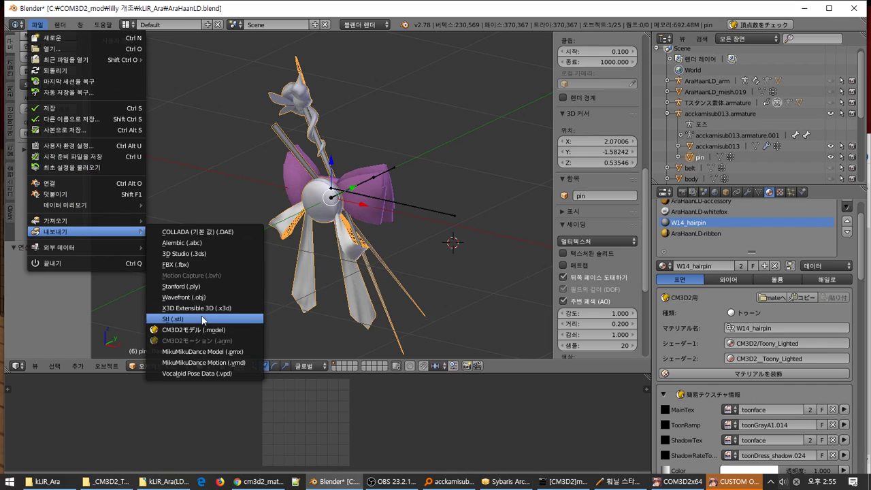
pyautogui.click(200, 326)
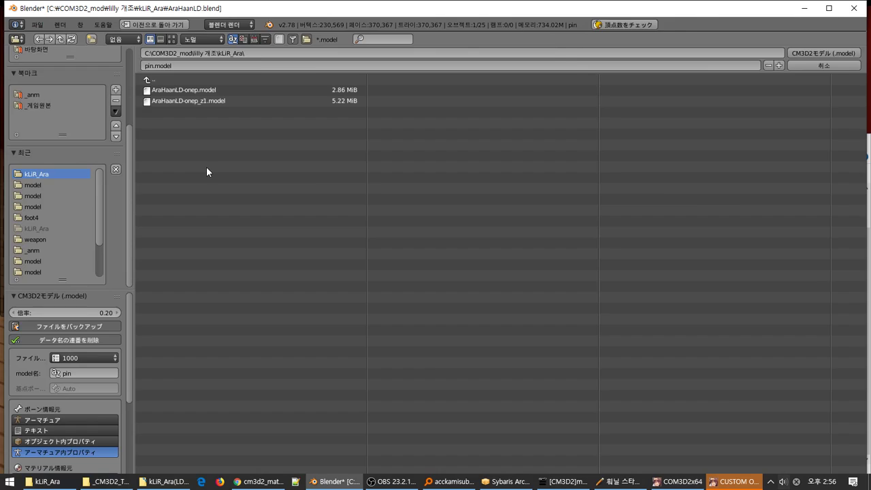
pyautogui.press('Return')
# - Switch to the kLiR_Ara folder window and copy the base name AraHaanLD-kamisub from its menu file
pyautogui.hotkey('alt', 'Tab')
pyautogui.hotkey('alt', 'Tab')
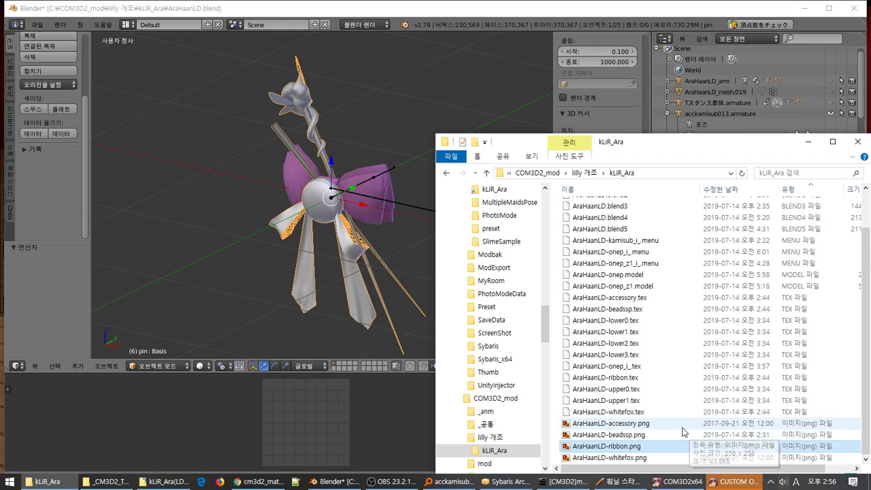
pyautogui.scroll(1, 684, 434)
pyautogui.click(633, 272)
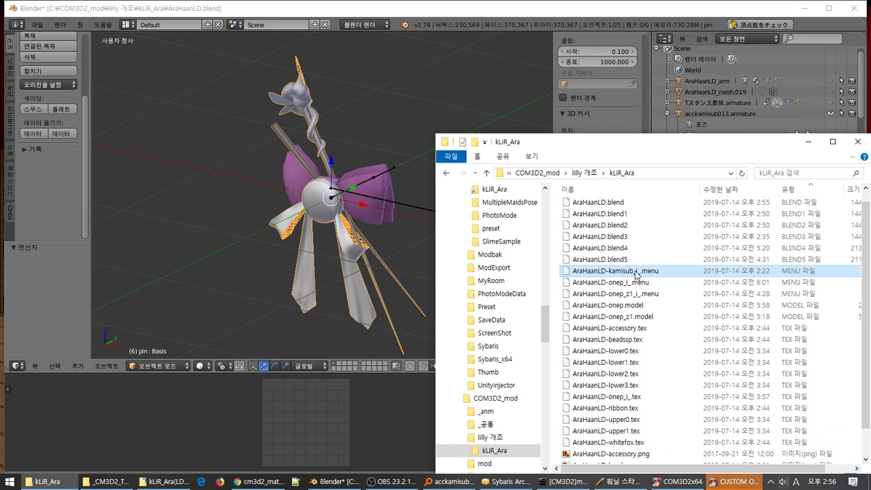
pyautogui.click(632, 273)
pyautogui.hotkey('ctrl', 'c')
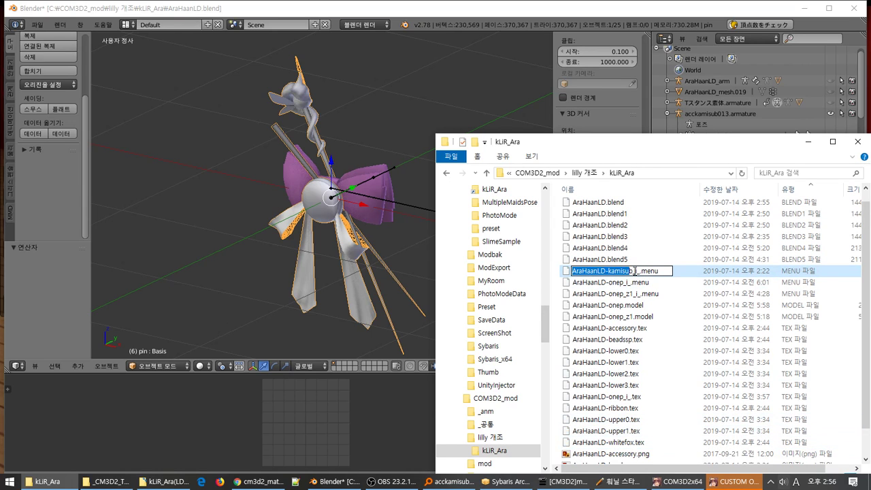
# - Switch back to Blender and rename the pin object to AraHaanLD-kamisub
pyautogui.click(453, 242)
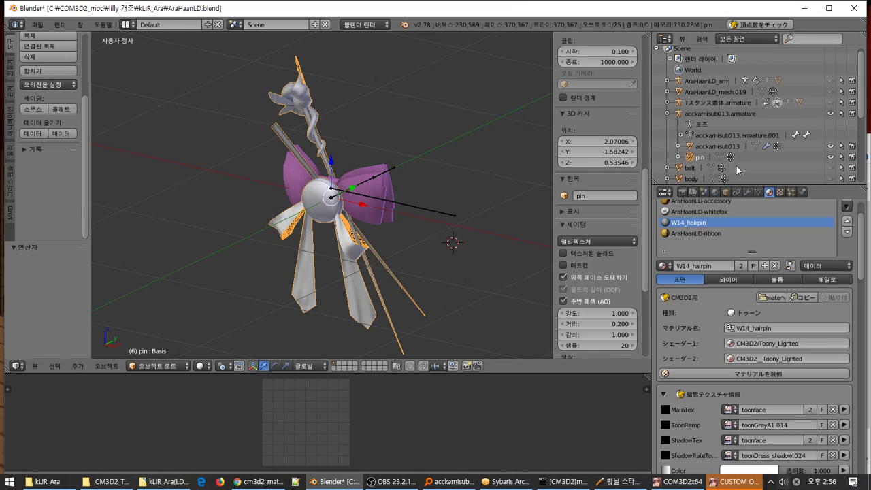
pyautogui.doubleClick(701, 158)
pyautogui.hotkey('ctrl', 'v')
pyautogui.press('Return')
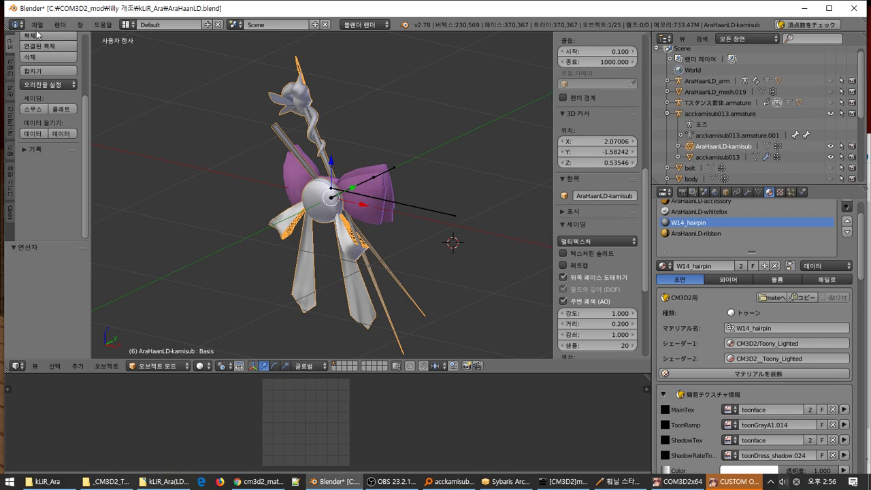
# - Try to export the renamed hairpin to the kLiR_Ara folder as the CM3D2 model AraHaanLD-kamisub.model
pyautogui.click(37, 26)
pyautogui.moveTo(103, 232)
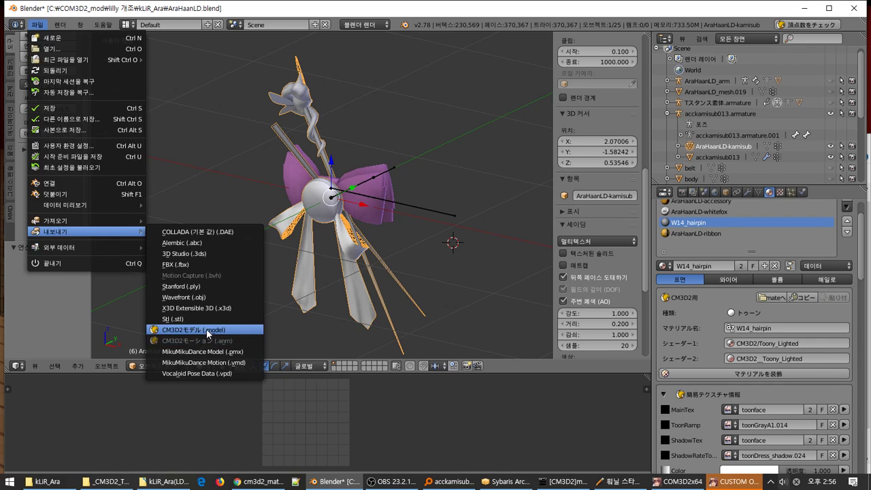
pyautogui.click(207, 331)
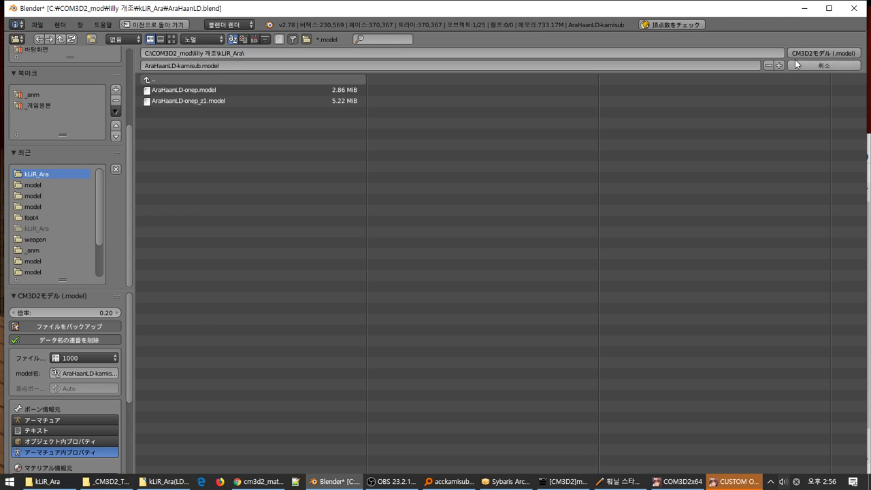
pyautogui.click(820, 53)
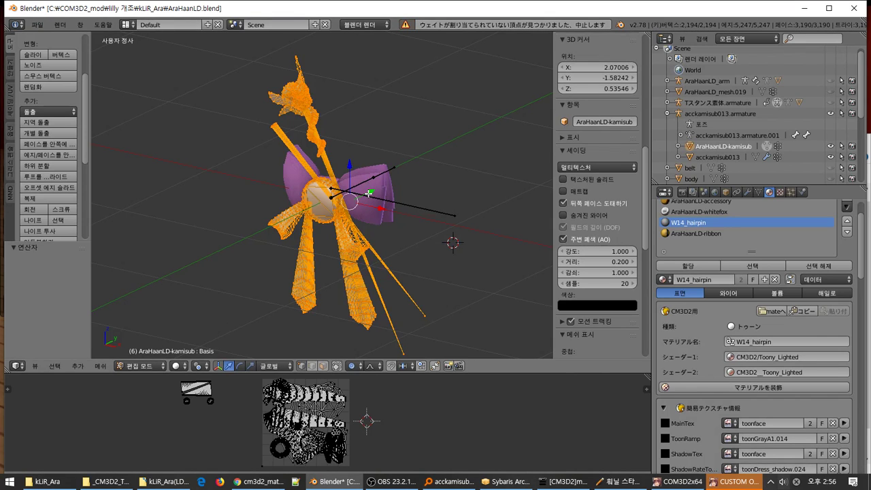
pyautogui.moveTo(368, 193)
pyautogui.mouseDown(button='middle')
pyautogui.moveTo(388, 203)
pyautogui.moveTo(375, 202)
pyautogui.mouseUp(button='middle')
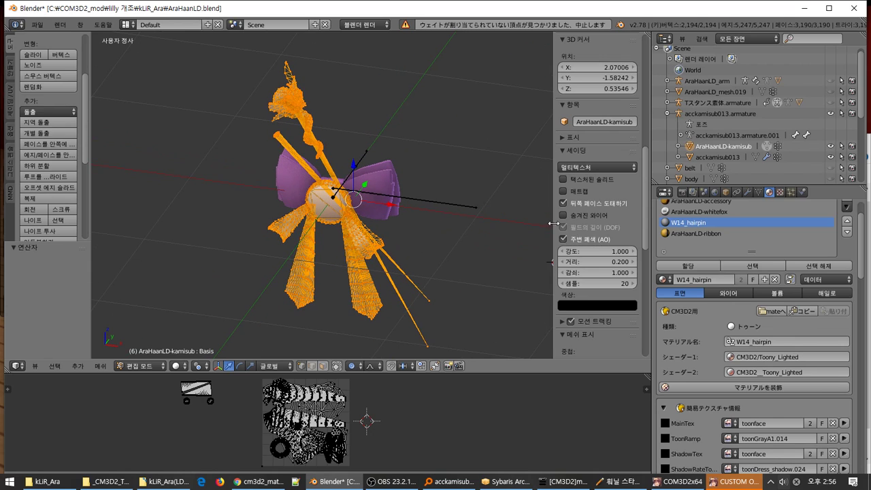
# - Remove the hairpin's vertices from all vertex groups and delete all of the mesh's vertex groups
pyautogui.click(757, 192)
pyautogui.scroll(6, 784, 377)
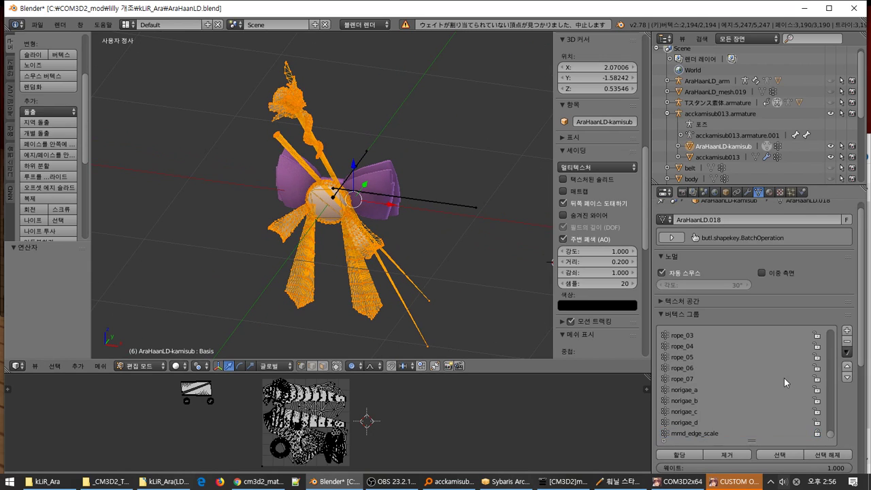
pyautogui.click(847, 352)
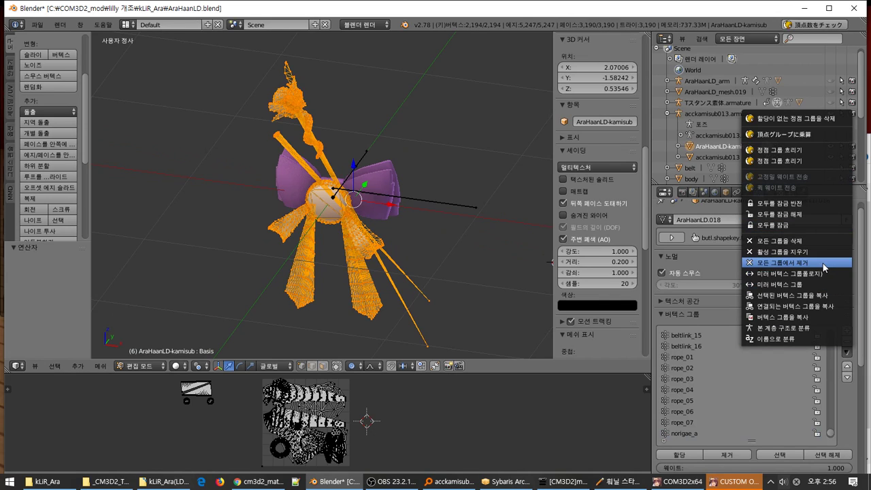
pyautogui.click(826, 273)
pyautogui.click(847, 352)
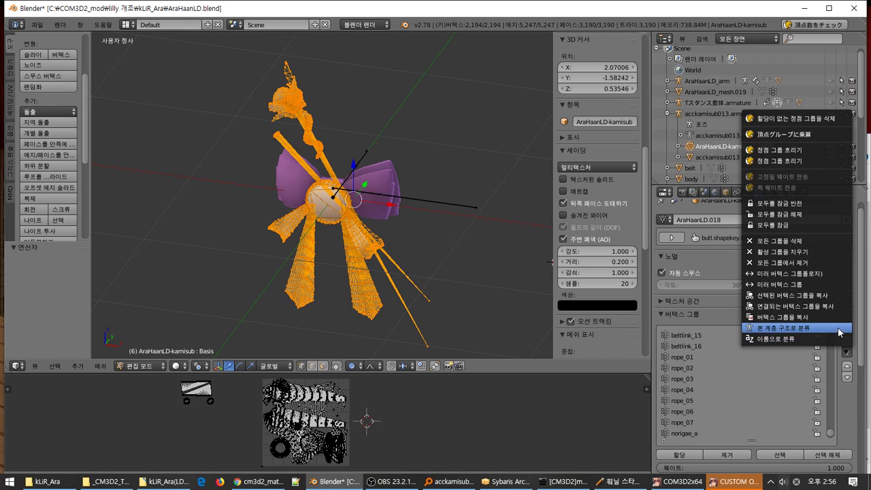
pyautogui.click(817, 262)
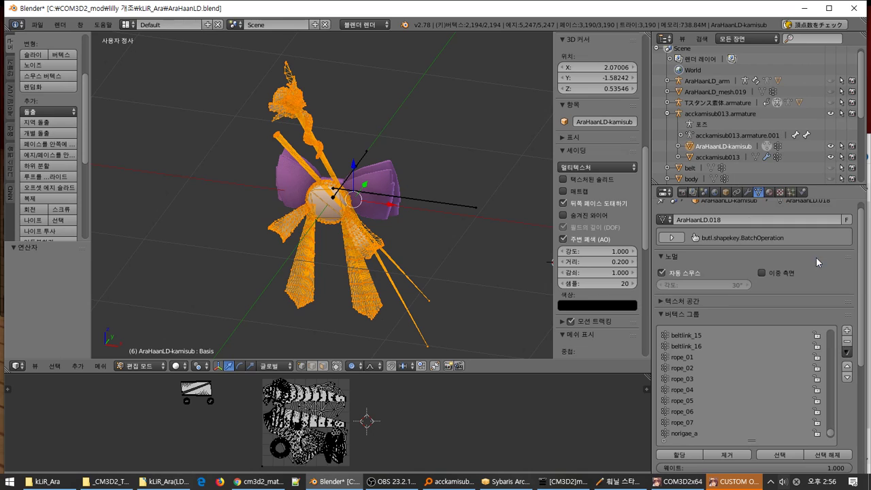
pyautogui.press('Tab')
pyautogui.click(846, 353)
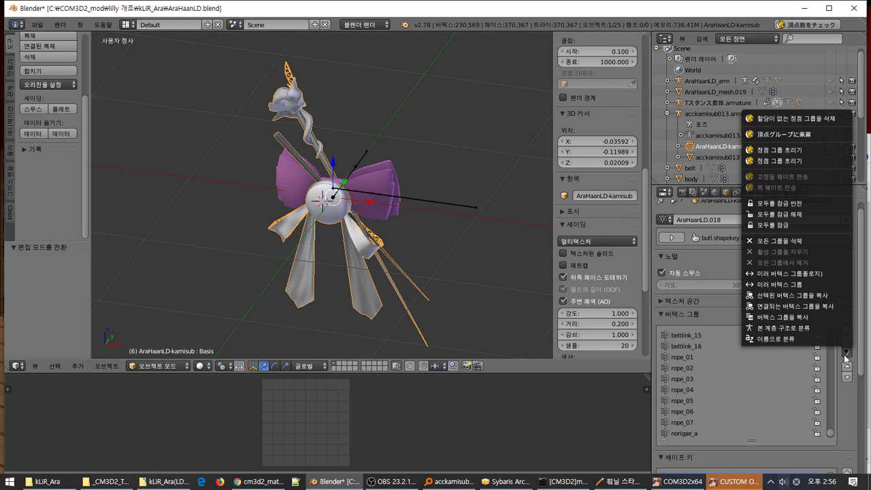
pyautogui.click(813, 241)
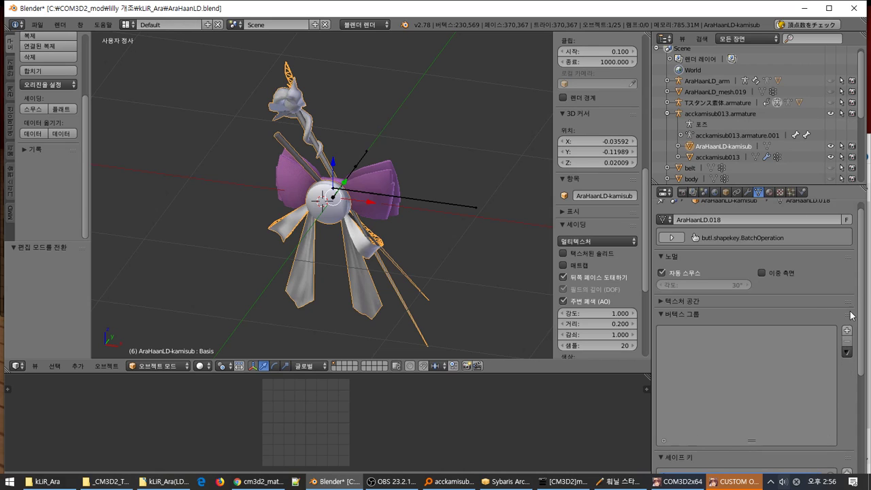
# - Delete all shape keys of the AraHaanLD-kamisub mesh
pyautogui.scroll(-5, 862, 283)
pyautogui.click(846, 357)
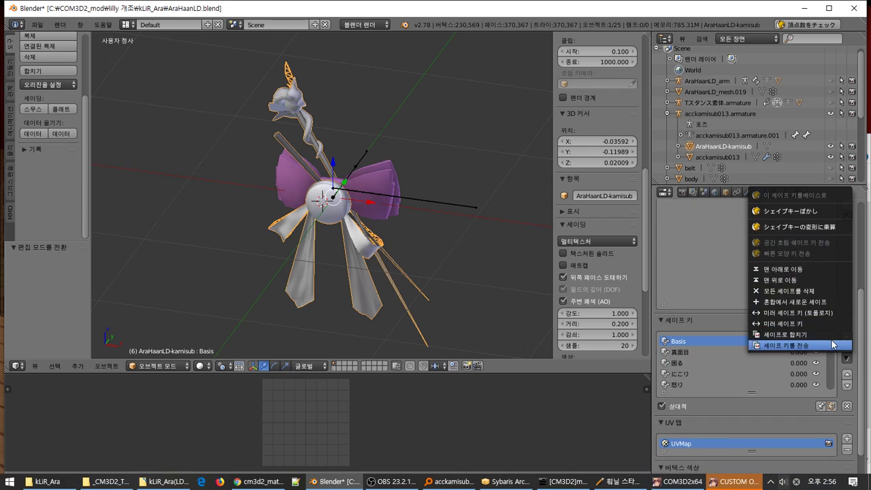
pyautogui.click(836, 290)
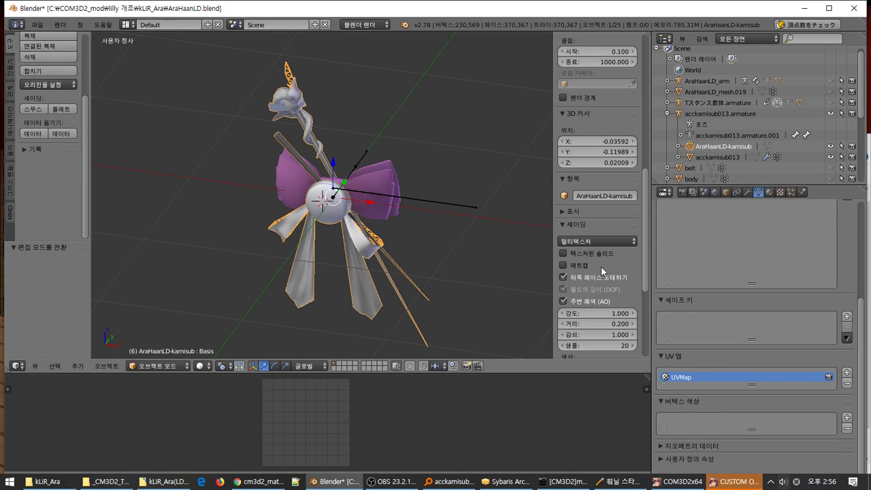
# - Add a vertex group named Bone_center to AraHaanLD-kamisub, copying the name from acckamisub013, and assign all vertices to it
pyautogui.rightClick(371, 199)
pyautogui.scroll(3, 793, 273)
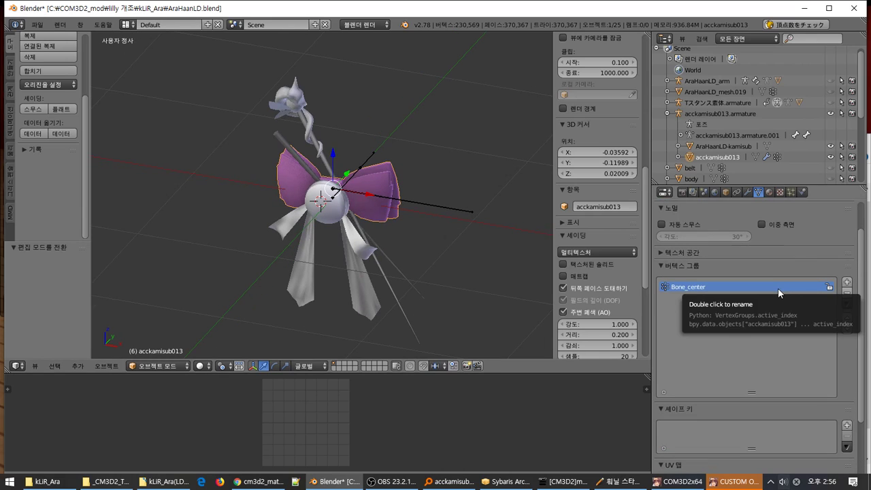
pyautogui.doubleClick(778, 288)
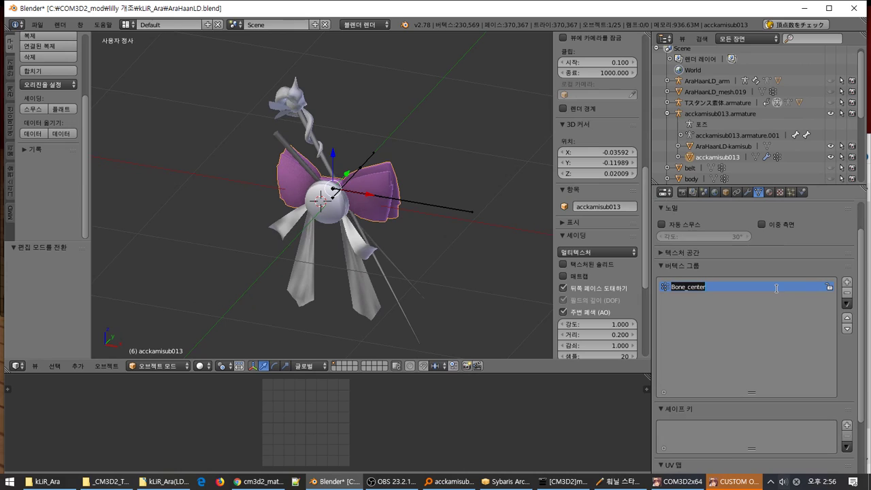
pyautogui.rightClick(358, 242)
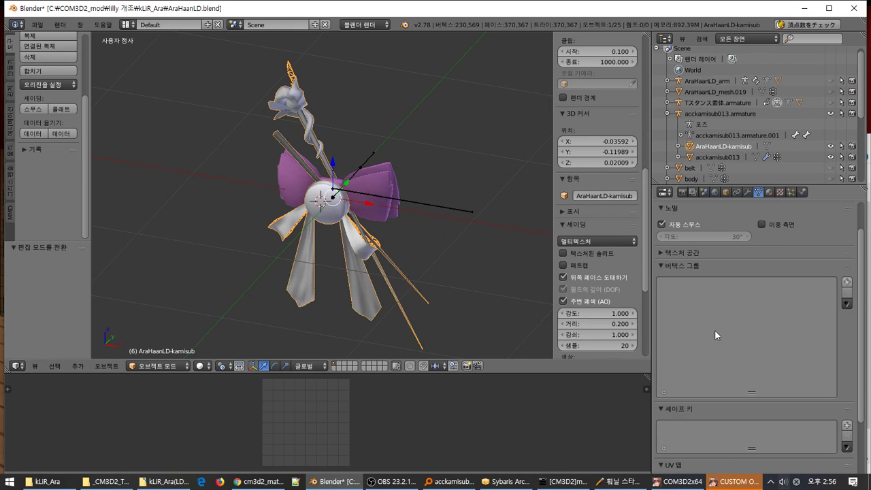
pyautogui.click(846, 281)
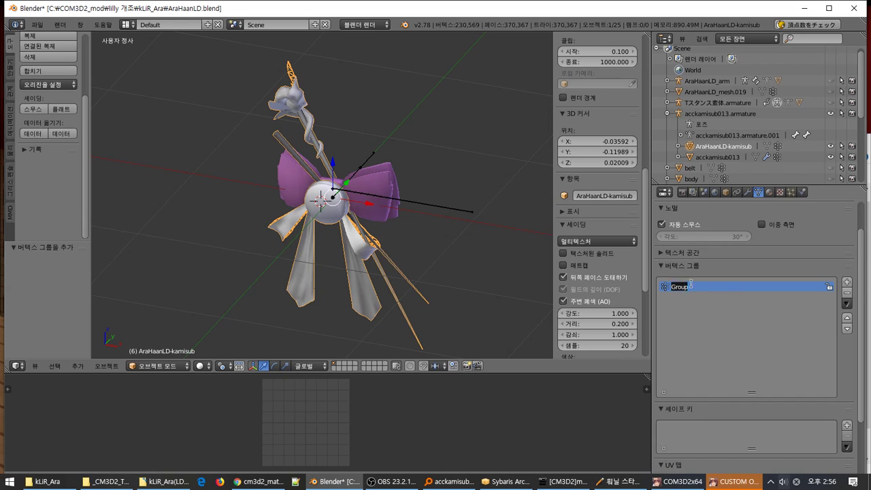
pyautogui.press('Tab')
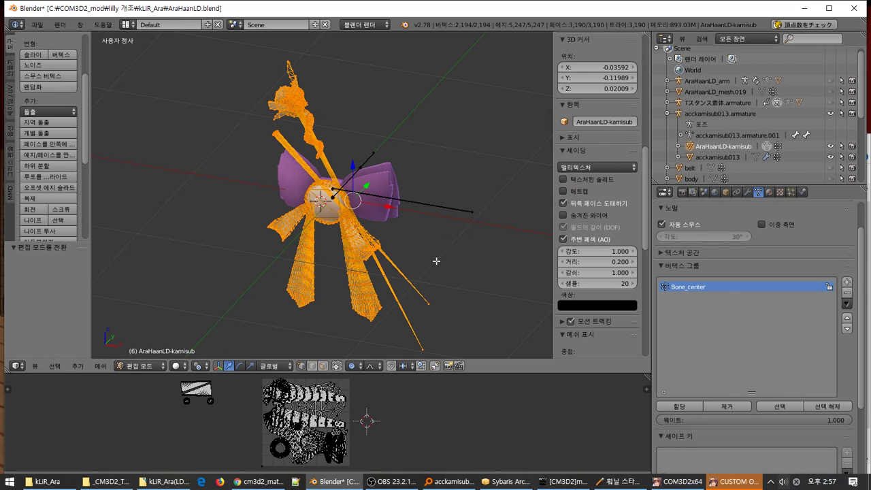
pyautogui.press('Tab')
# - Export AraHaanLD-kamisub as the CM3D2 model AraHaanLD-kamisub.model in the kLiR_Ara folder
pyautogui.click(37, 25)
pyautogui.moveTo(106, 232)
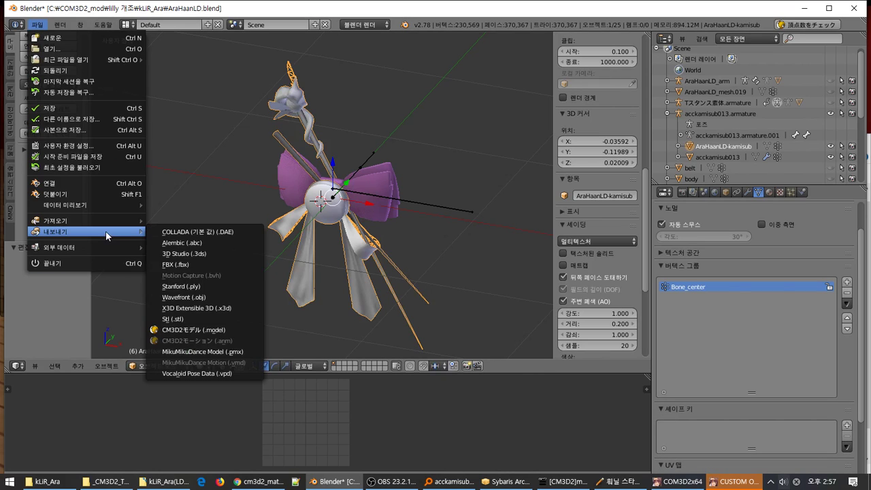
pyautogui.click(204, 329)
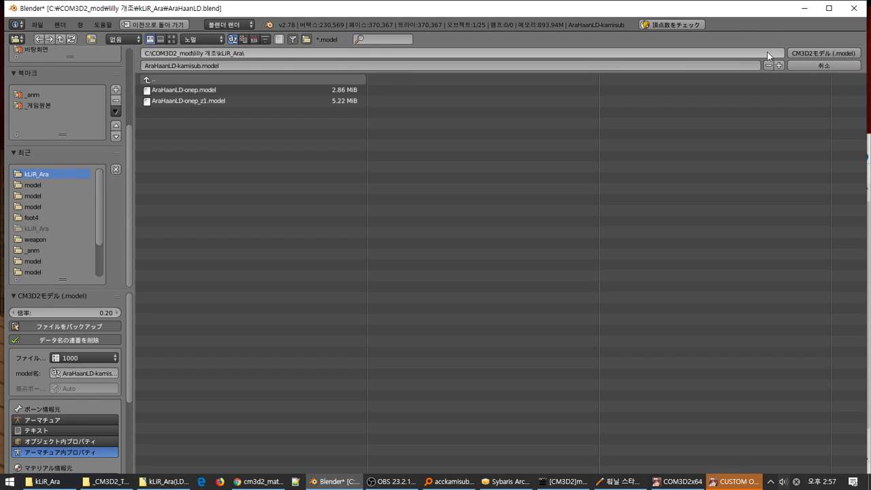
pyautogui.click(806, 53)
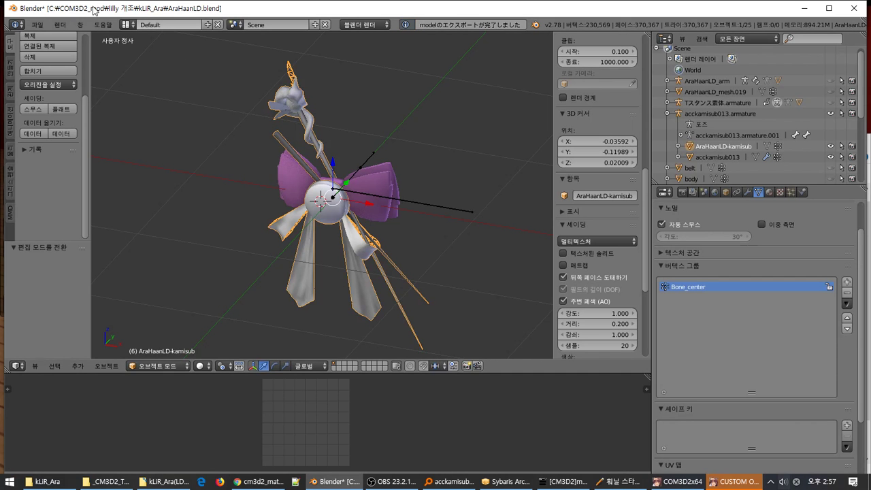
# - Import AraHaanLD-kamisub.model from the kLiR_Ara folder as a CM3D2 model at scale 5.0
pyautogui.click(36, 24)
pyautogui.moveTo(82, 224)
pyautogui.click(211, 328)
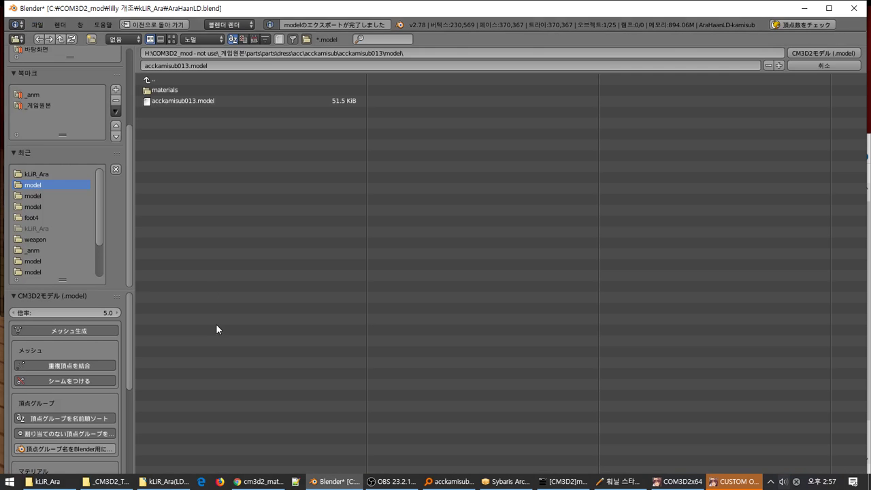
pyautogui.click(47, 173)
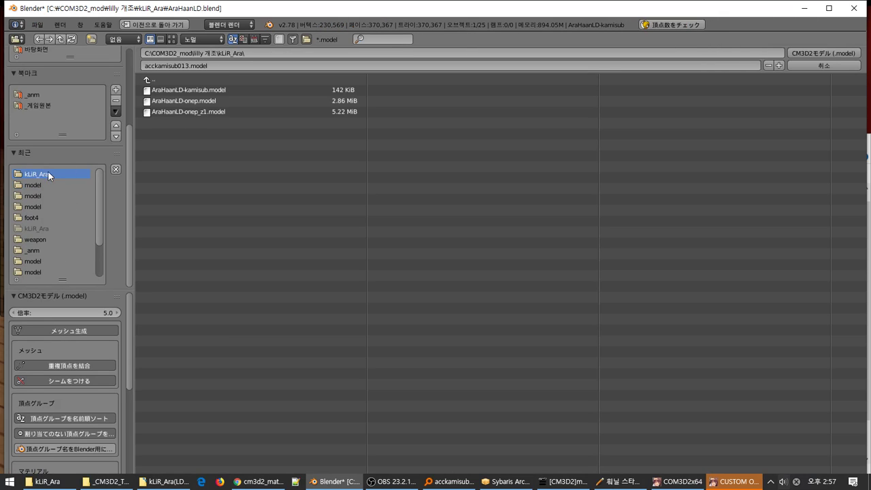
pyautogui.doubleClick(213, 89)
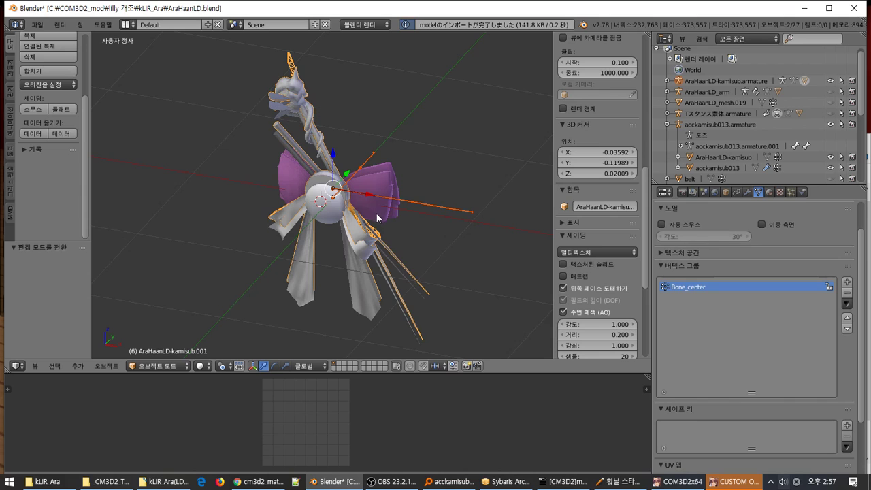
# - Move the imported hairpin beside the original by about -0.529, -0.904, -0.259 in X, Y and Z
pyautogui.moveTo(377, 214); pyautogui.dragTo(333, 225, button='middle')
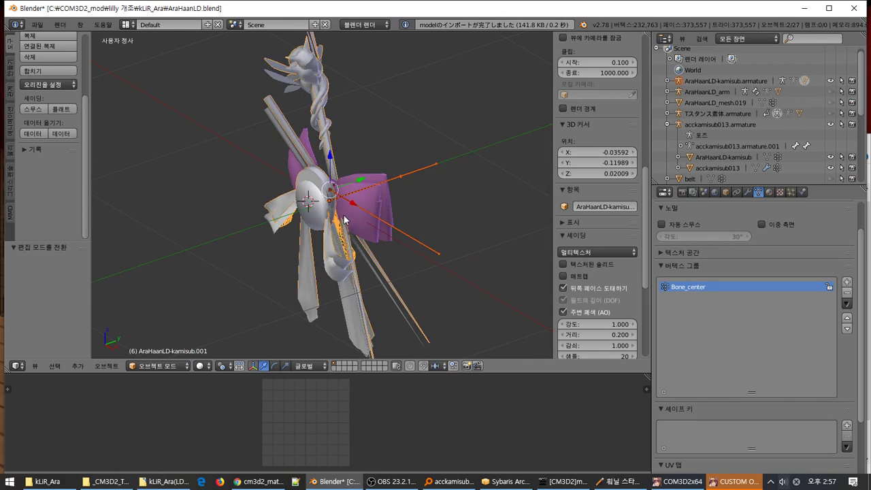
pyautogui.press('g')
pyautogui.click(228, 264)
pyautogui.moveTo(228, 264); pyautogui.dragTo(362, 244, button='middle')
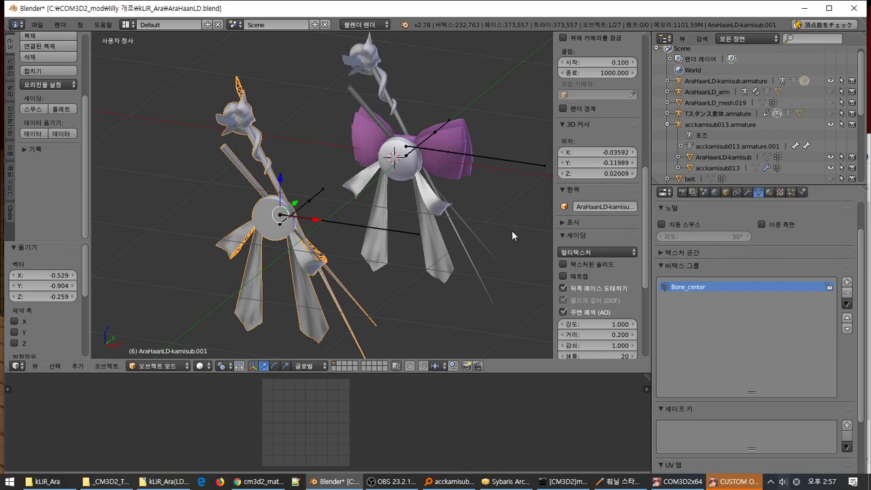
# - Toggle textured solid display on and off, and view the imported hairpin in Texture Paint mode
pyautogui.click(580, 265)
pyautogui.click(580, 266)
pyautogui.click(151, 366)
pyautogui.click(163, 293)
pyautogui.moveTo(162, 296); pyautogui.dragTo(258, 288, button='middle')
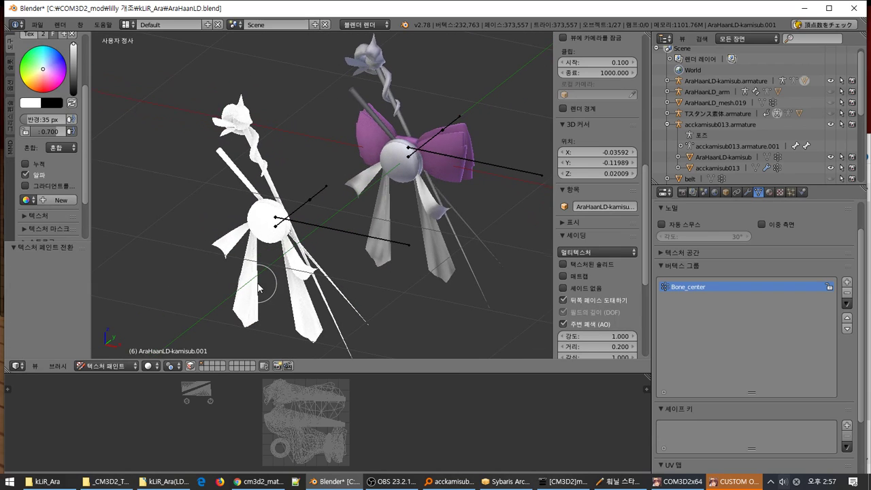
# - Load AraHaanLD-ribbon.png from the kLiR_Ara folder as the main texture of the AraHaanLD-beadssp.001 material
pyautogui.click(769, 192)
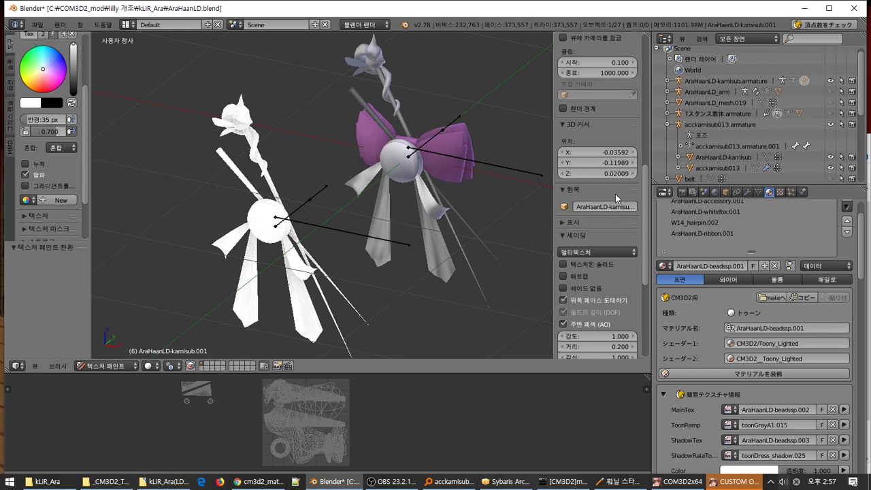
pyautogui.press('Tab')
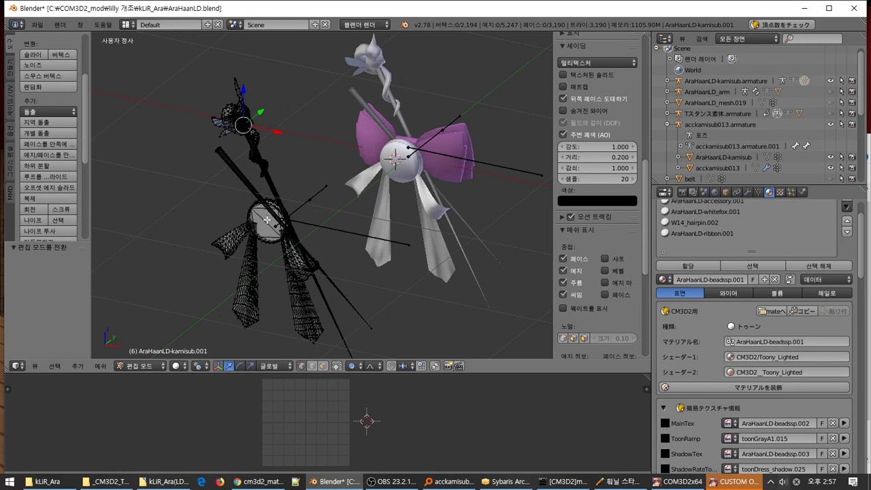
pyautogui.press('Tab')
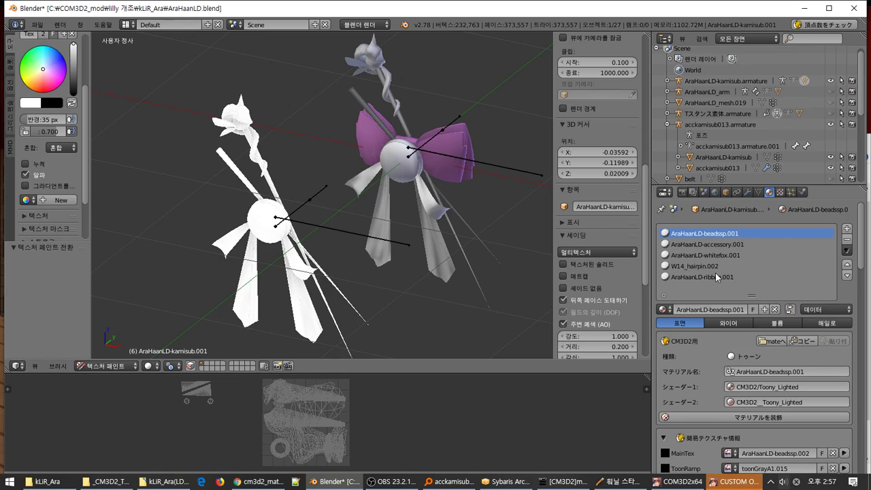
pyautogui.click(716, 270)
pyautogui.click(739, 232)
pyautogui.click(780, 192)
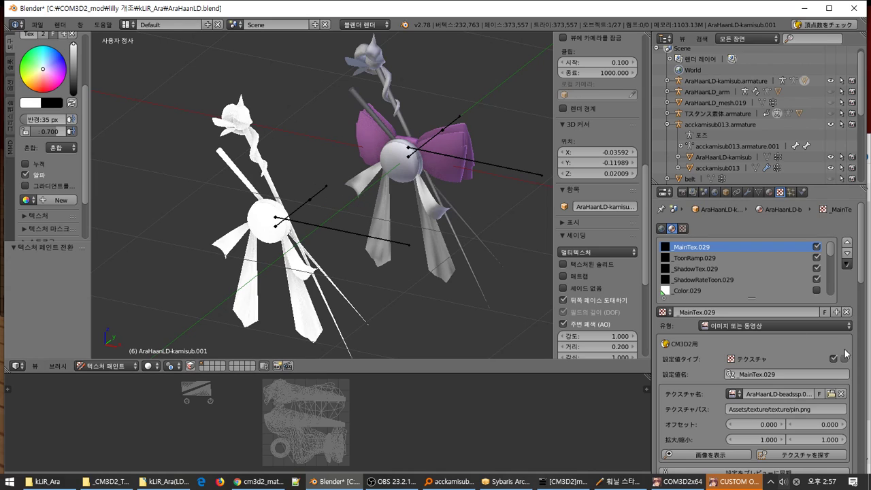
pyautogui.click(830, 394)
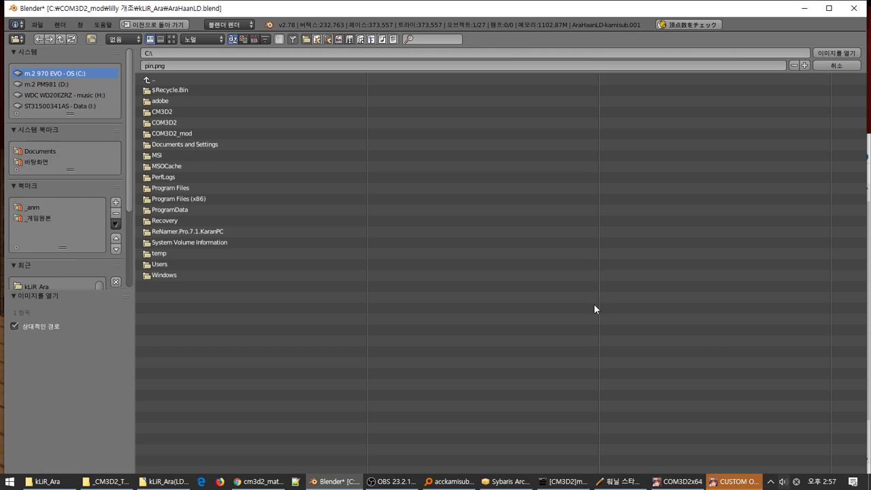
pyautogui.click(27, 285)
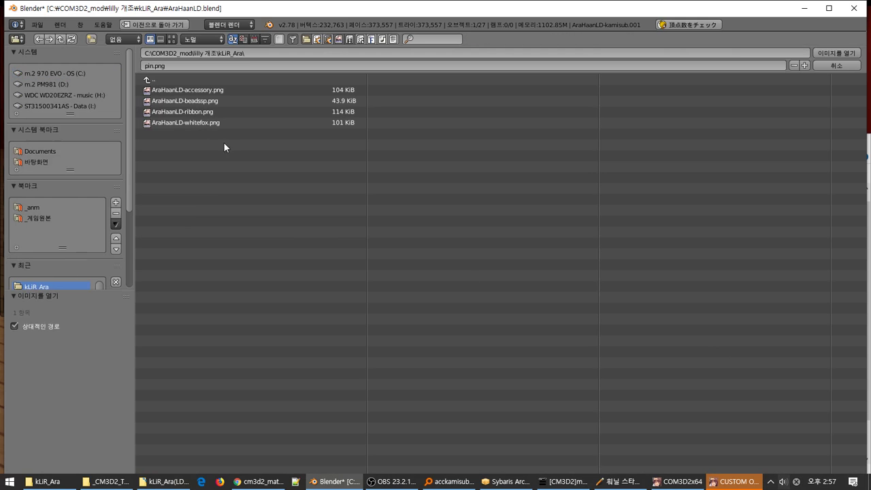
pyautogui.doubleClick(200, 111)
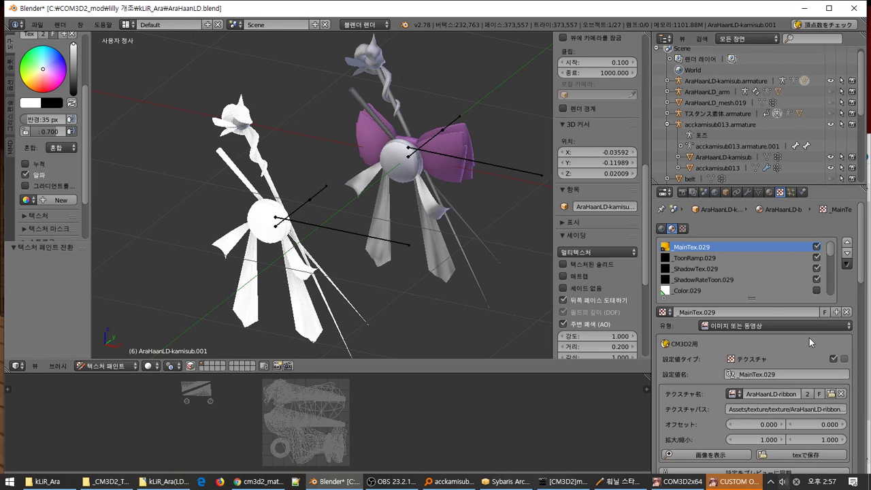
# - Load AraHaanLD-accessory.png from the kLiR_Ara folder as the main texture of the AraHaanLD-accessory.001 material
pyautogui.click(769, 191)
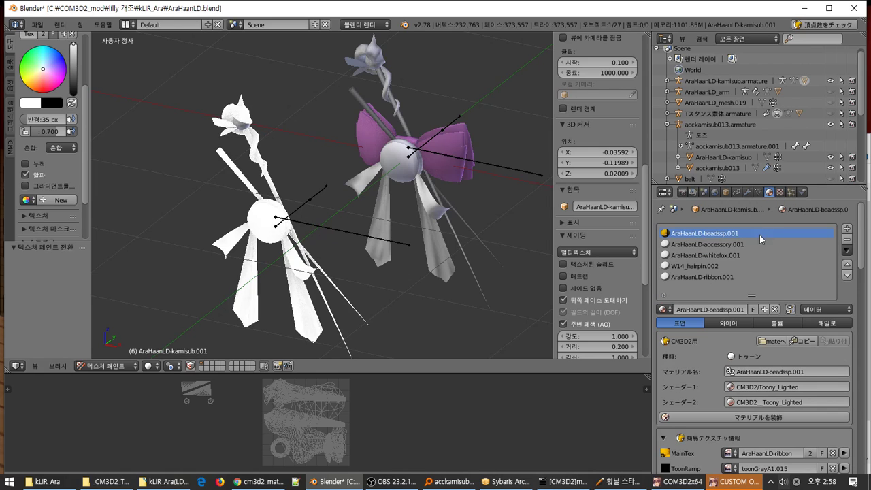
pyautogui.click(759, 244)
pyautogui.click(781, 193)
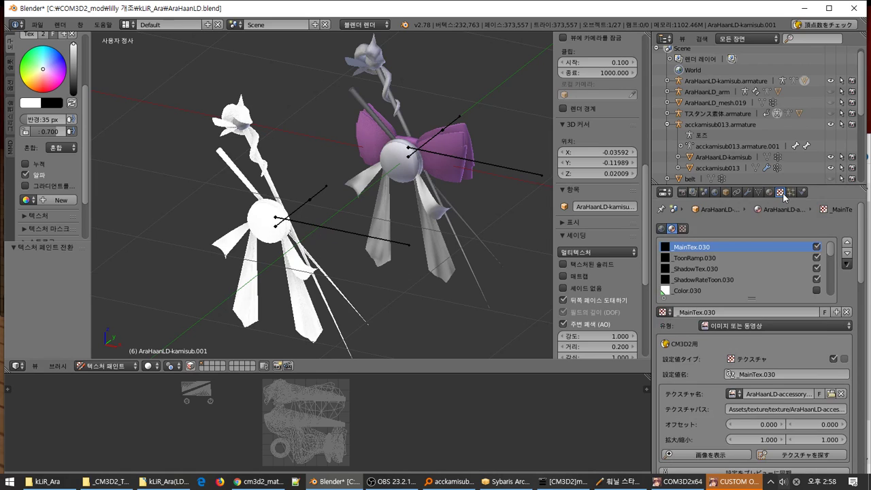
pyautogui.click(831, 394)
pyautogui.click(41, 286)
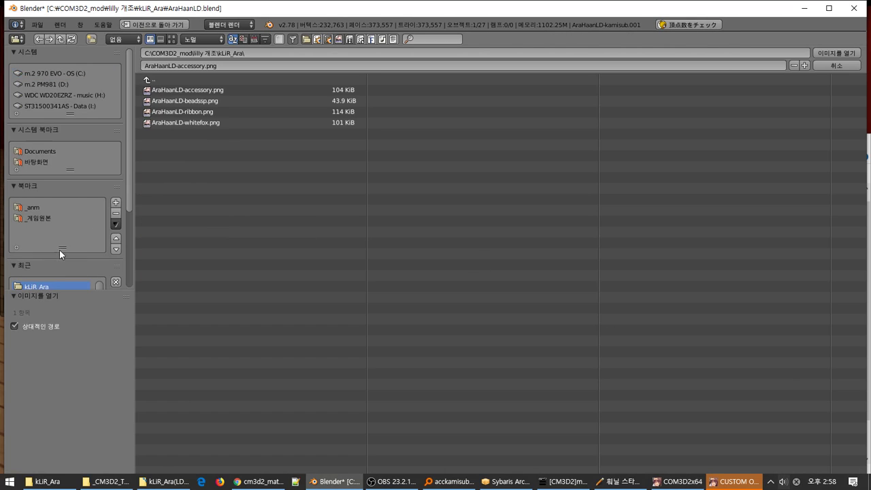
pyautogui.doubleClick(183, 91)
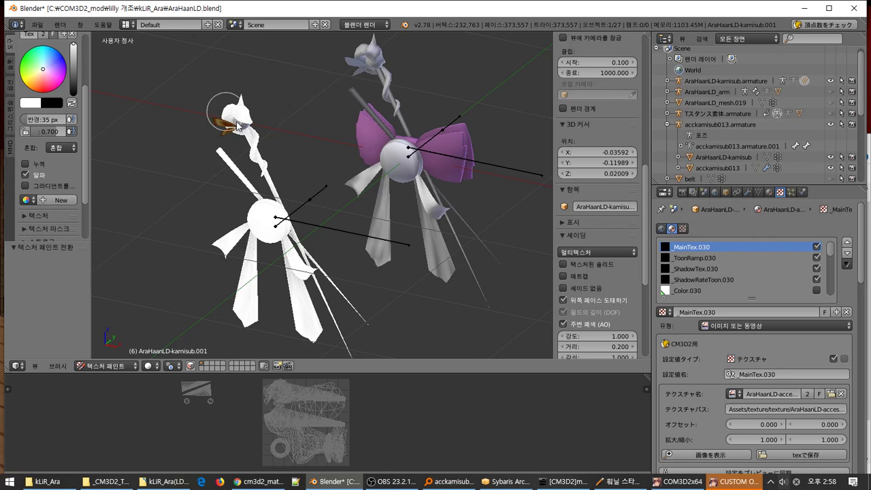
# - Load AraHaanLD-whitefox.png from the kLiR_Ara folder as the main texture of the AraHaanLD-whitefox.001 material
pyautogui.click(769, 192)
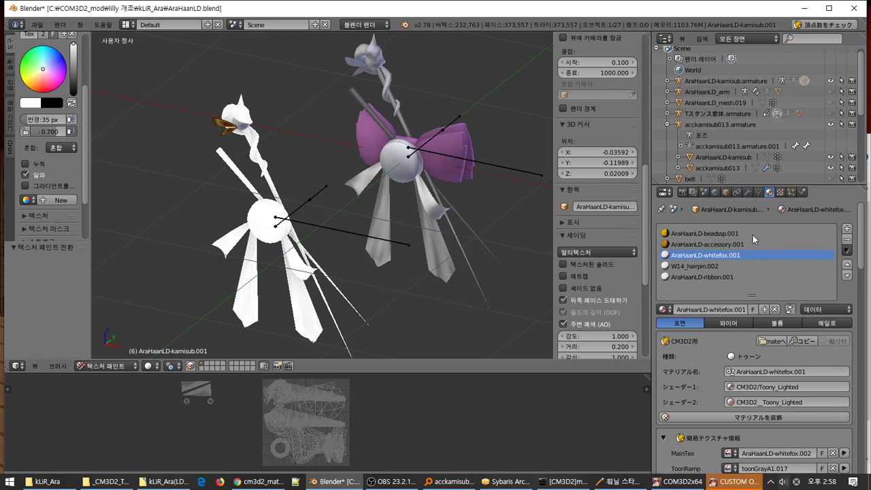
pyautogui.click(780, 192)
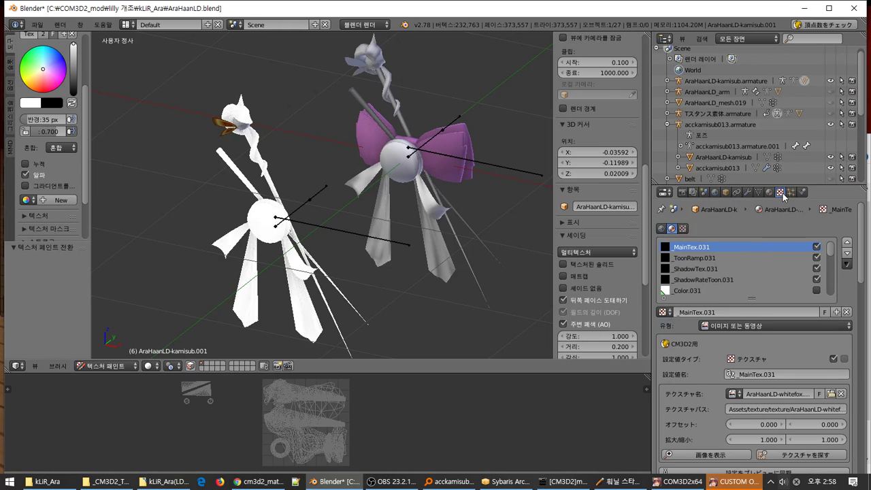
pyautogui.click(831, 393)
pyautogui.click(32, 284)
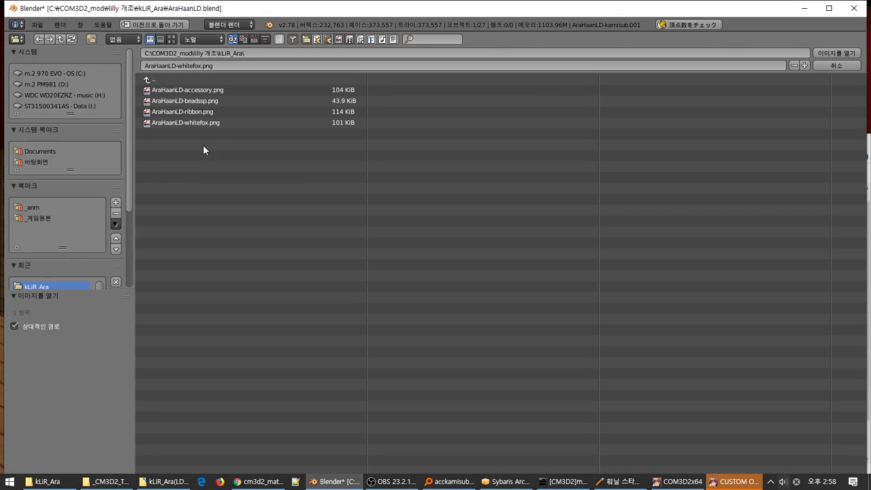
pyautogui.doubleClick(202, 122)
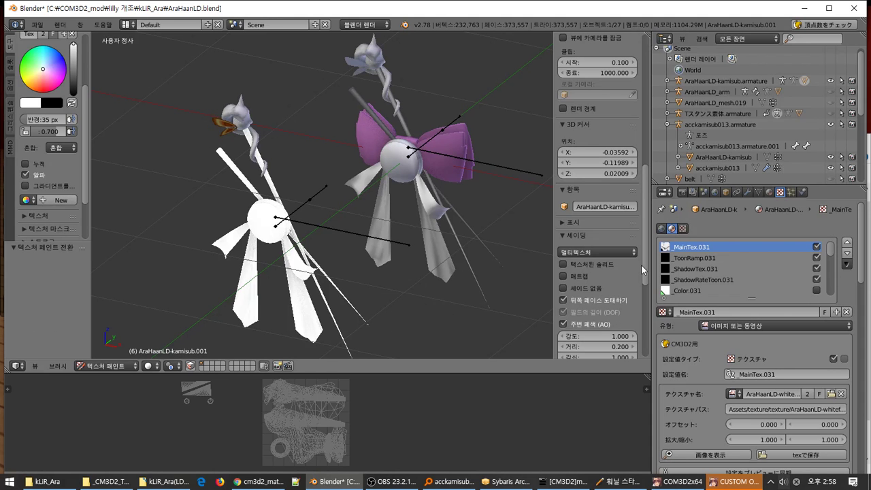
# - Load AraHaanLD-ribbon.png from the kLiR_Ara folder as the main texture of the AraHaanLD-ribbon.001 material
pyautogui.click(770, 193)
pyautogui.click(739, 275)
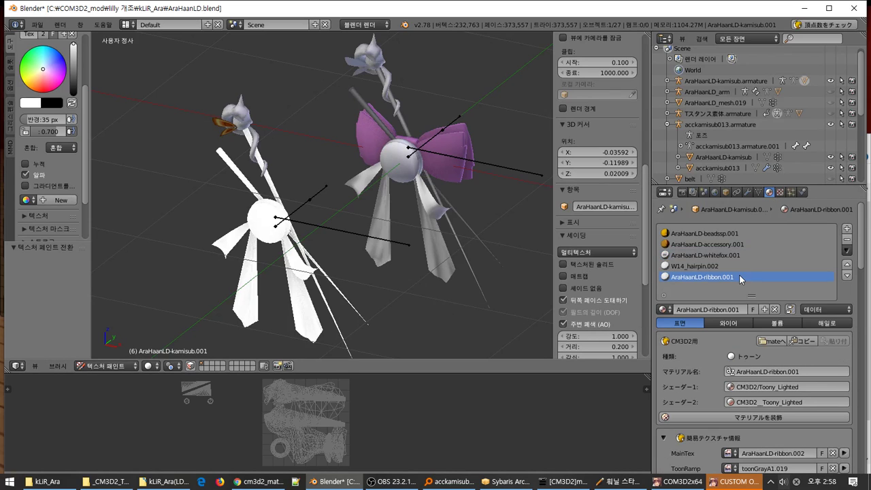
pyautogui.click(780, 192)
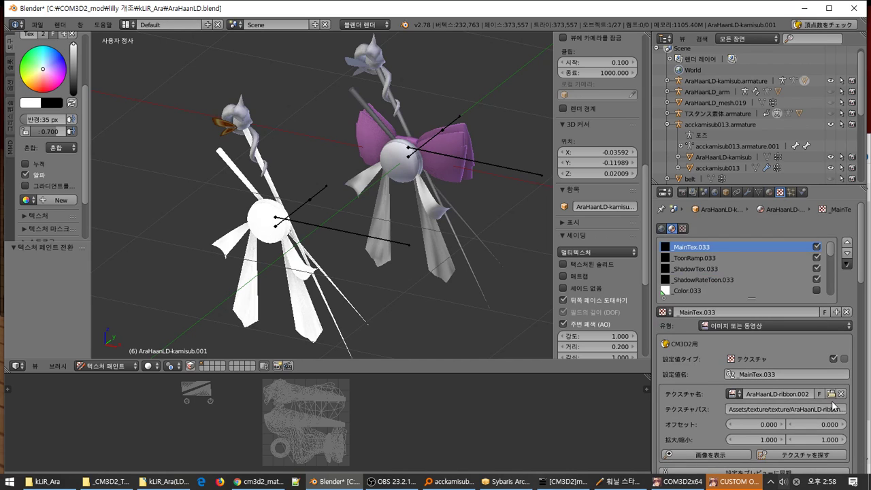
pyautogui.click(832, 394)
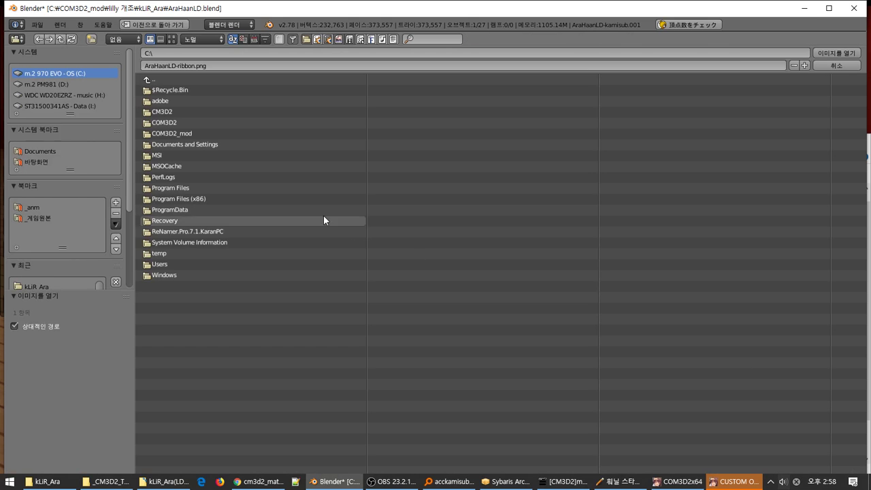
pyautogui.click(35, 287)
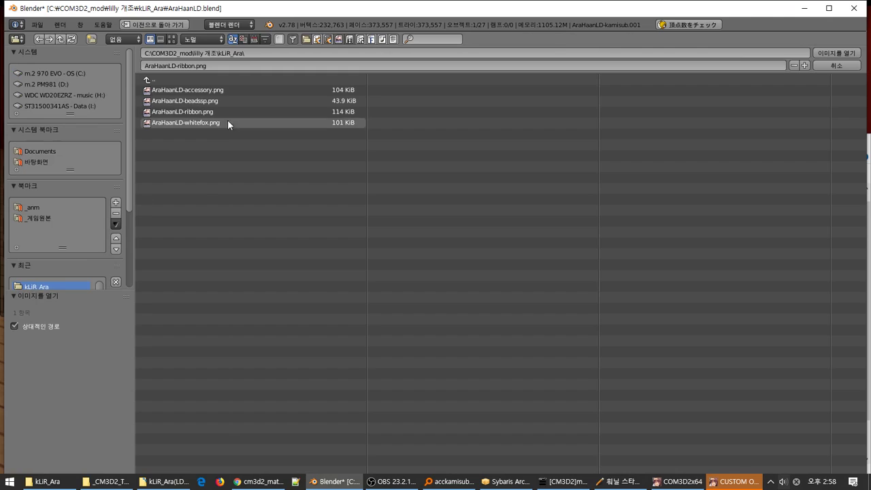
pyautogui.click(203, 112)
pyautogui.doubleClick(203, 110)
pyautogui.moveTo(302, 184)
pyautogui.mouseDown(button='middle')
pyautogui.moveTo(320, 204)
pyautogui.moveTo(350, 210)
pyautogui.moveTo(405, 199)
pyautogui.moveTo(300, 197)
pyautogui.moveTo(411, 172)
pyautogui.moveTo(415, 182)
pyautogui.mouseUp(button='middle')
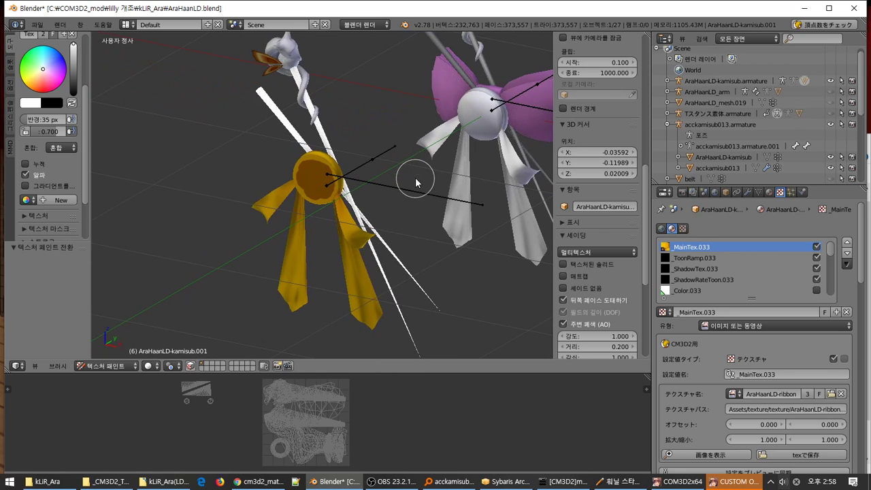
# - Try to render a CM3D2 menu icon of the imported hairpin at 80 px using the current materials
pyautogui.click(682, 192)
pyautogui.click(727, 268)
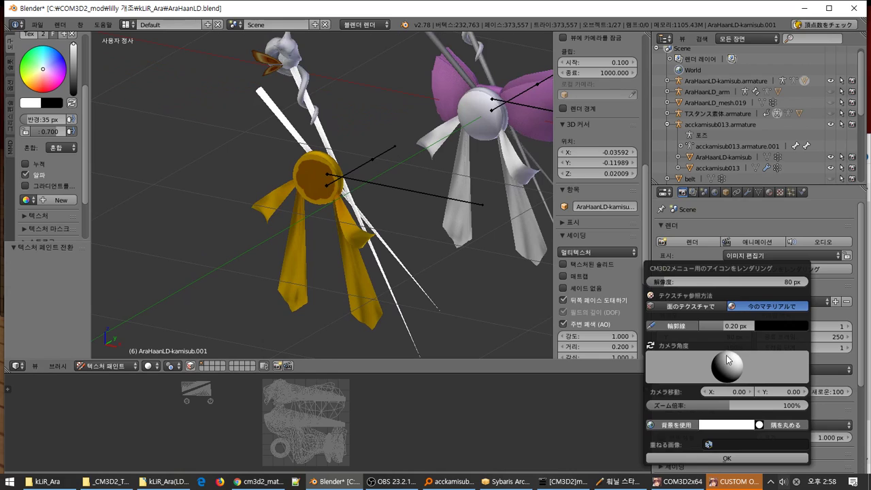
pyautogui.click(727, 458)
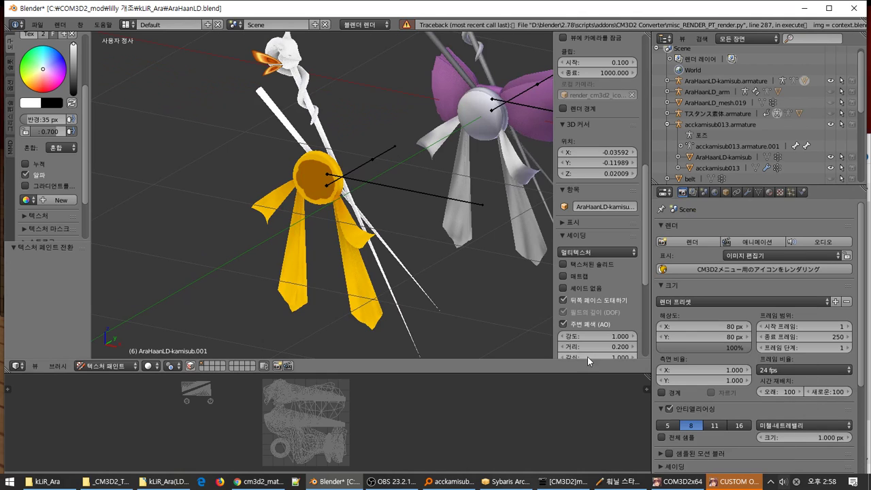
pyautogui.press('KP_6')
pyautogui.press('KP_6')
pyautogui.press('KP_6')
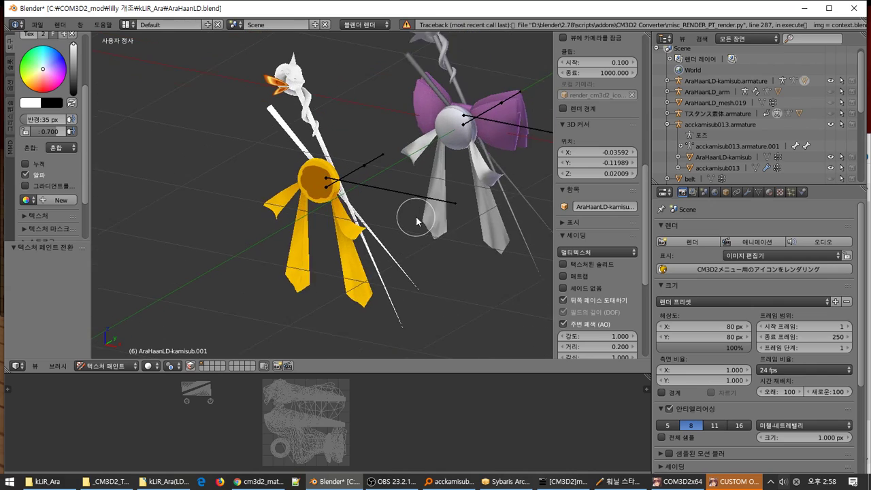
pyautogui.press('KP_6')
pyautogui.moveTo(416, 215)
pyautogui.mouseDown(button='middle')
pyautogui.moveTo(406, 258)
pyautogui.moveTo(466, 226)
pyautogui.moveTo(425, 222)
pyautogui.mouseUp(button='middle')
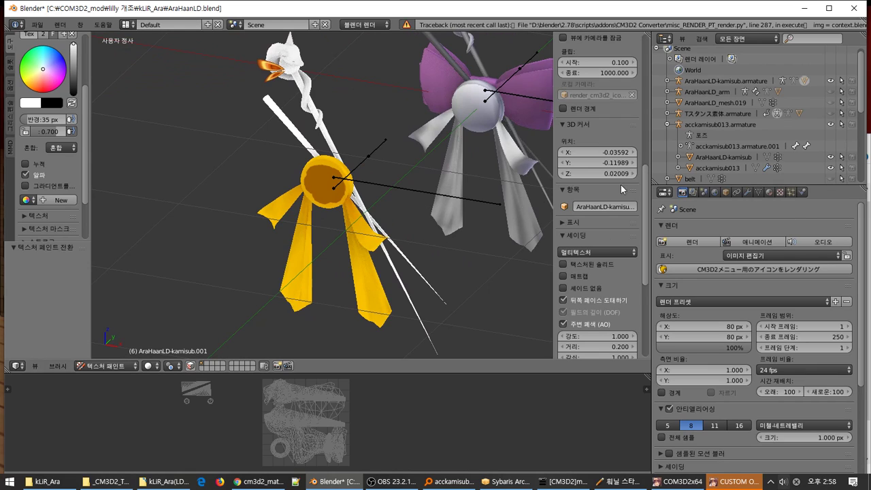
# - Switch to Everything and search the drives for Bone_center and for toonface
pyautogui.click(154, 483)
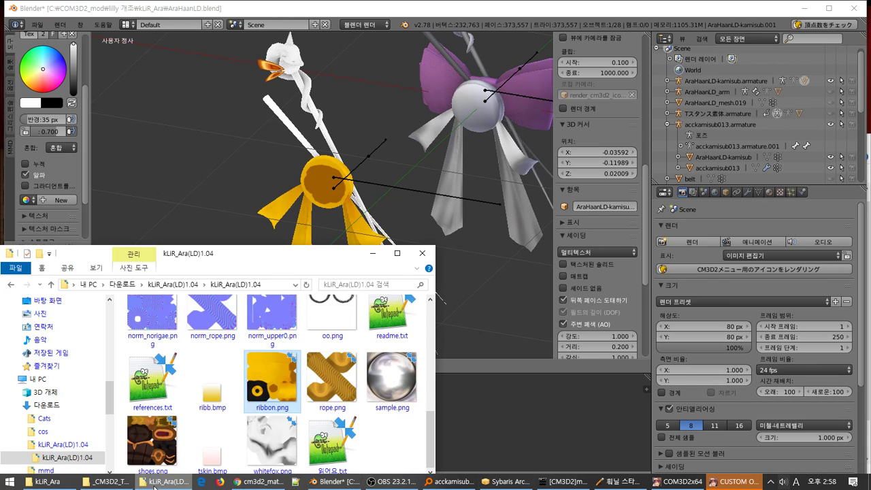
pyautogui.click(772, 482)
pyautogui.click(739, 441)
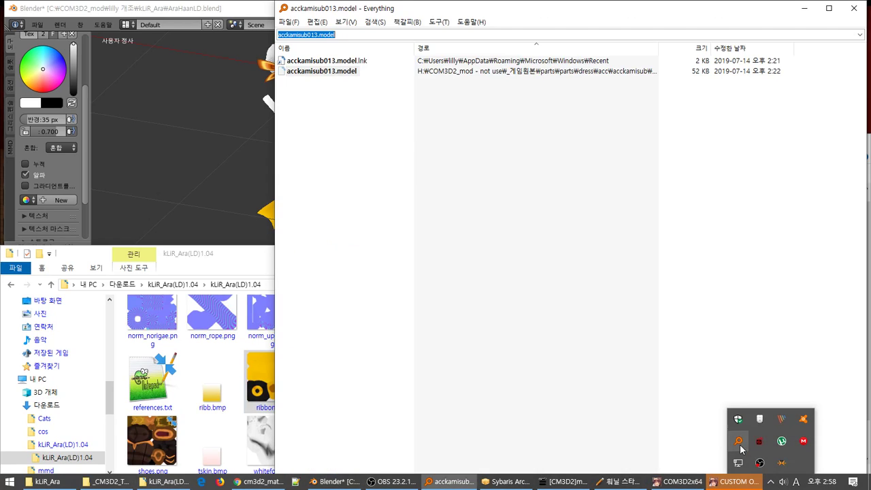
pyautogui.write('Bone_center')
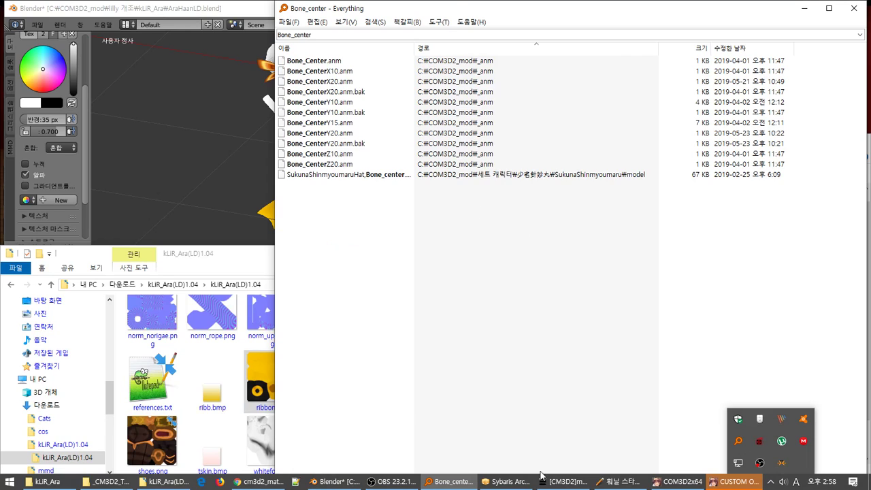
pyautogui.click(505, 482)
pyautogui.click(430, 18)
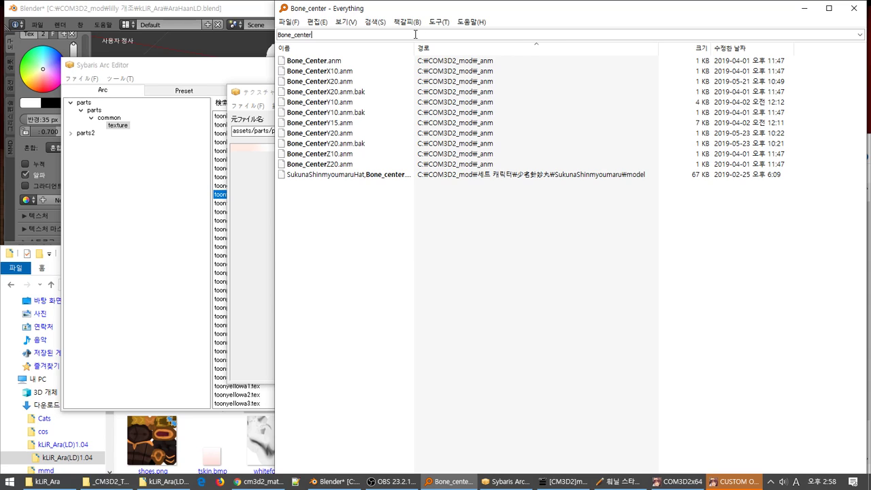
pyautogui.doubleClick(415, 34)
pyautogui.write('toonface')
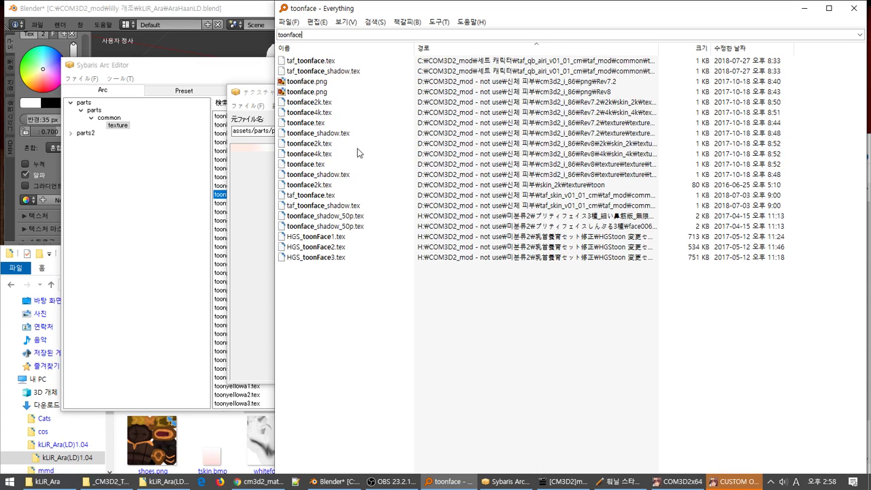
# - Switch to Sybaris Arc Editor and extract the filtered toon textures of the parts archive into the _게임원본 folder
pyautogui.click(249, 239)
pyautogui.click(497, 92)
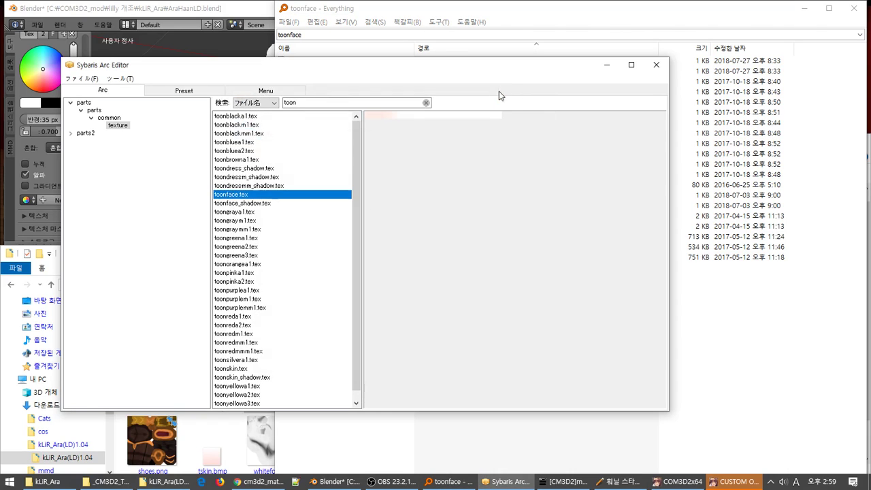
pyautogui.click(83, 102)
pyautogui.rightClick(102, 102)
pyautogui.click(107, 107)
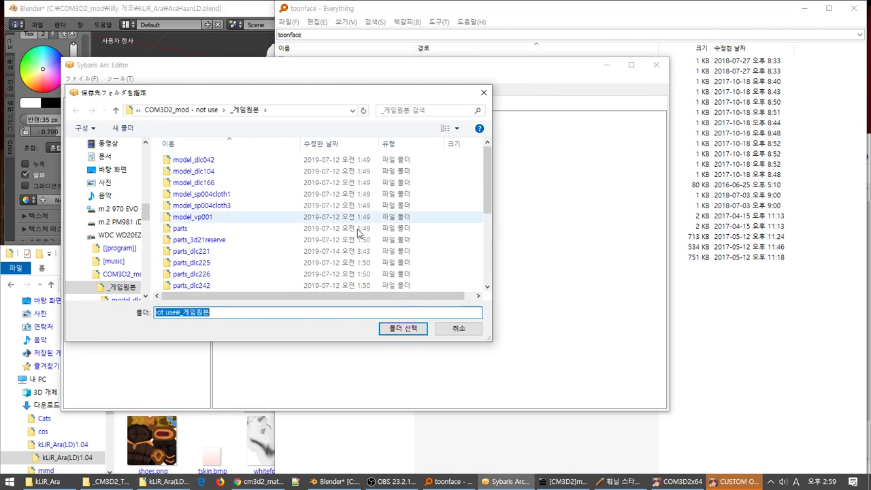
pyautogui.click(411, 330)
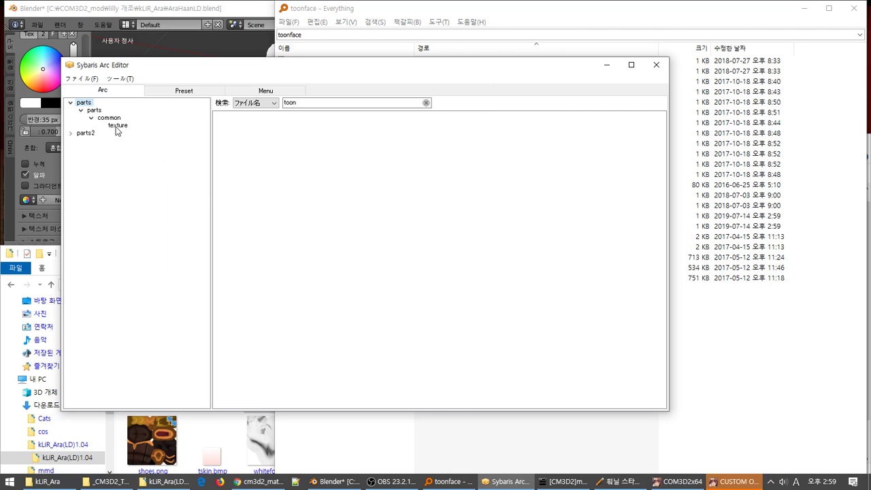
# - From the Everything results, open the folder of the toonface.tex extracted to _게임원본\parts\parts\common\texture
pyautogui.click(740, 307)
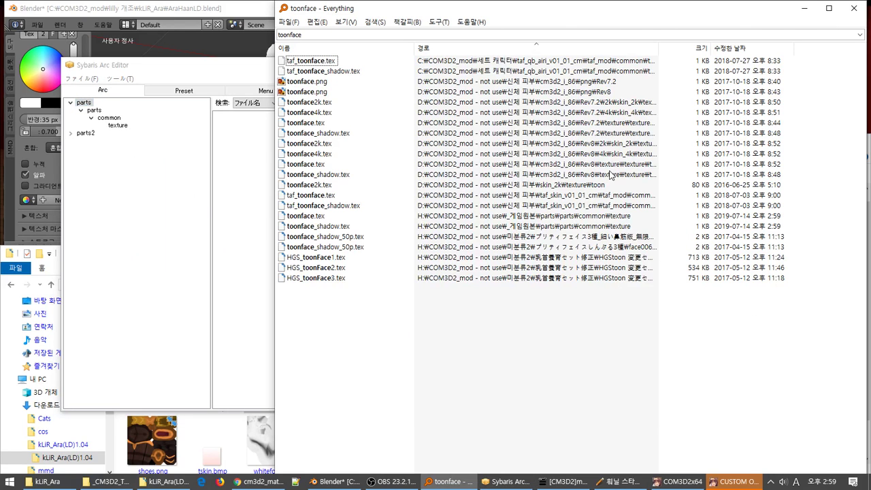
pyautogui.rightClick(300, 216)
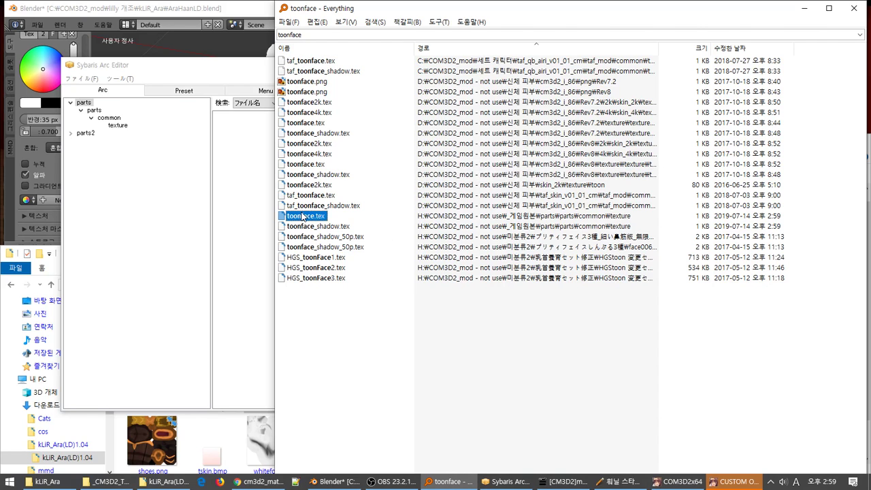
pyautogui.click(388, 226)
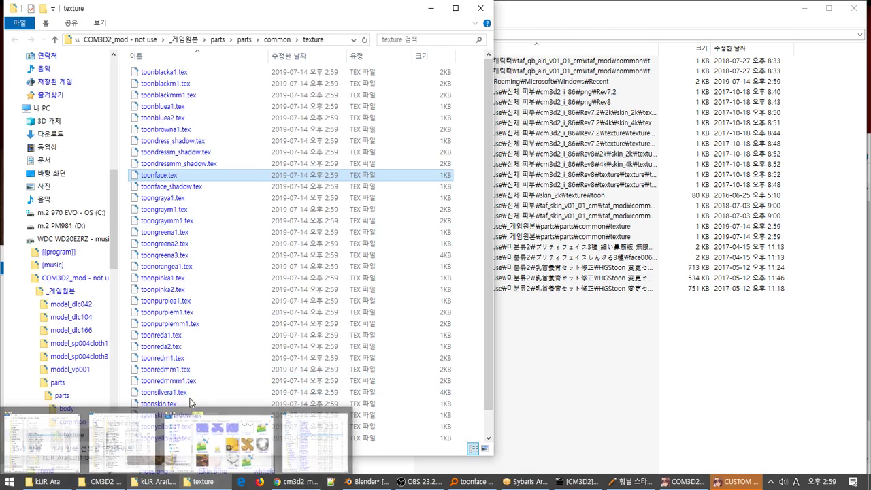
# - Try placing a copy of the extracted toonface.tex in the kLiR_Ara folder and remove that copy again
pyautogui.click(158, 481)
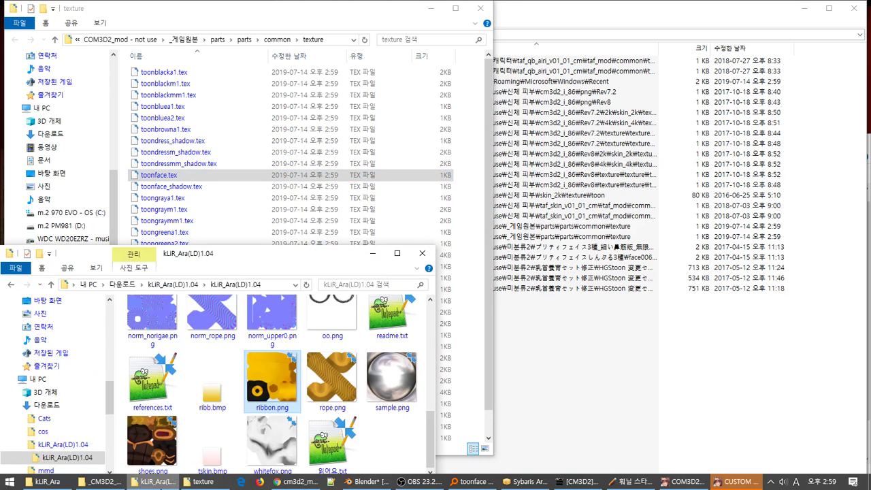
pyautogui.click(102, 481)
pyautogui.click(42, 481)
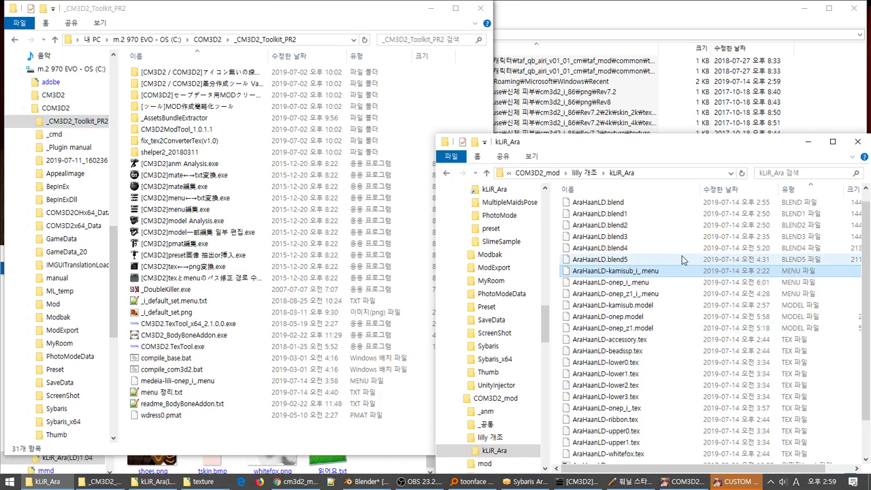
pyautogui.scroll(-1, 684, 252)
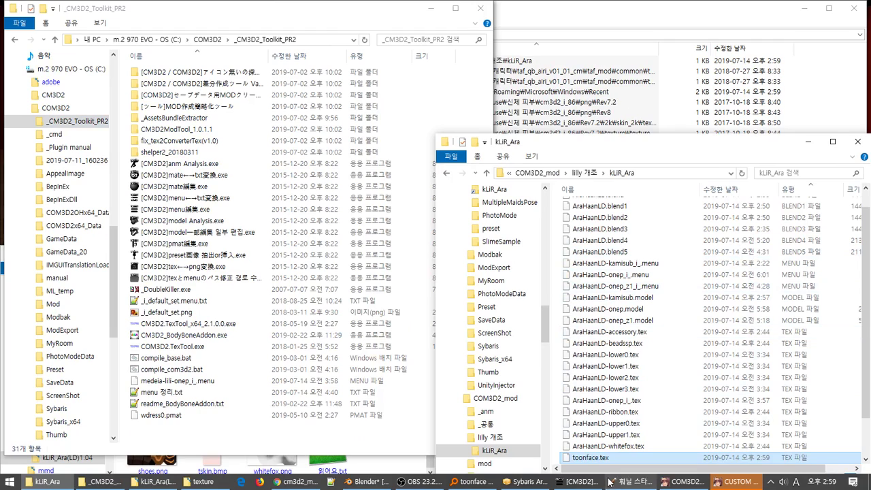
pyautogui.click(597, 460)
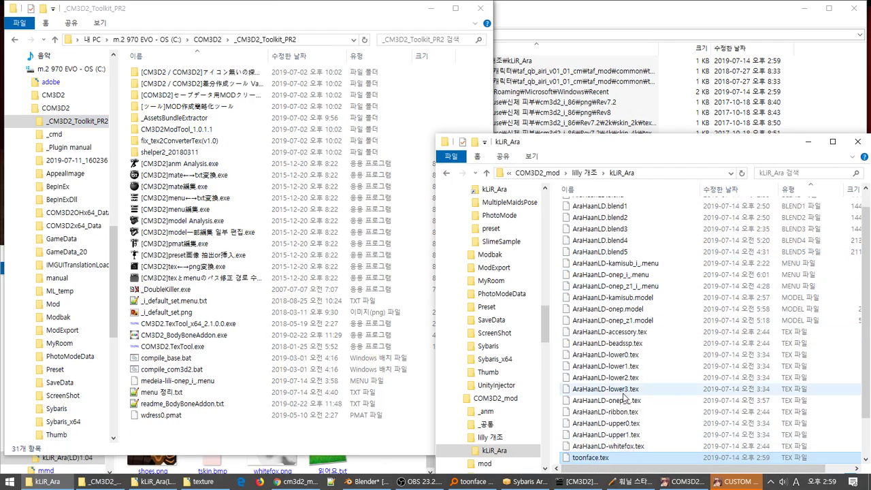
# - Create a symbolic link in the kLiR_Ara folder to the toonface.tex extracted to _게임원본\parts\parts\common\texture
pyautogui.click(602, 35)
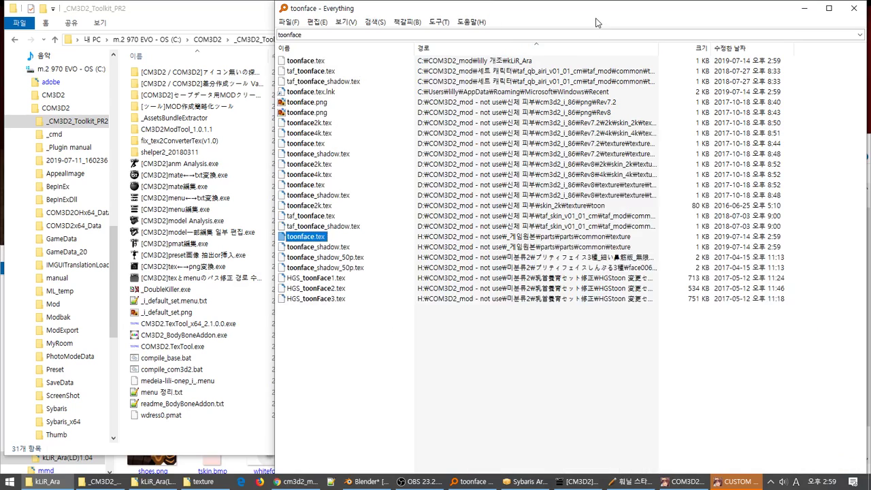
pyautogui.rightClick(315, 230)
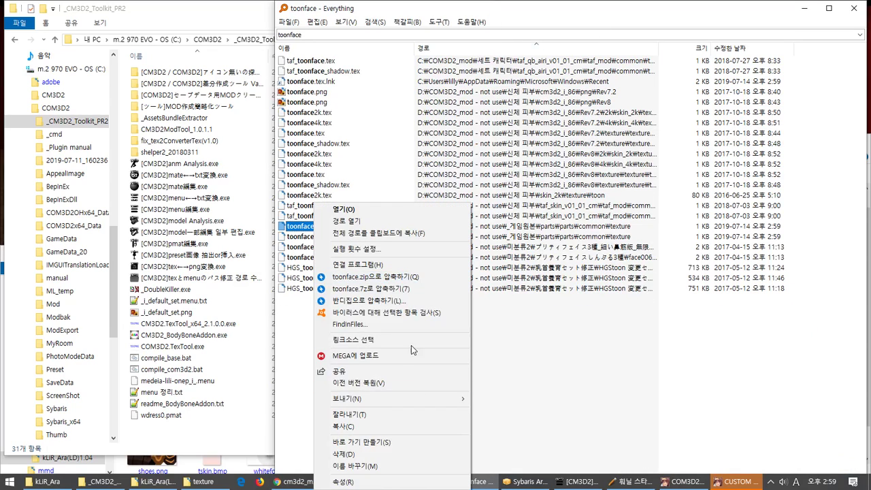
pyautogui.hotkey('alt', 'Tab')
pyautogui.rightClick(664, 194)
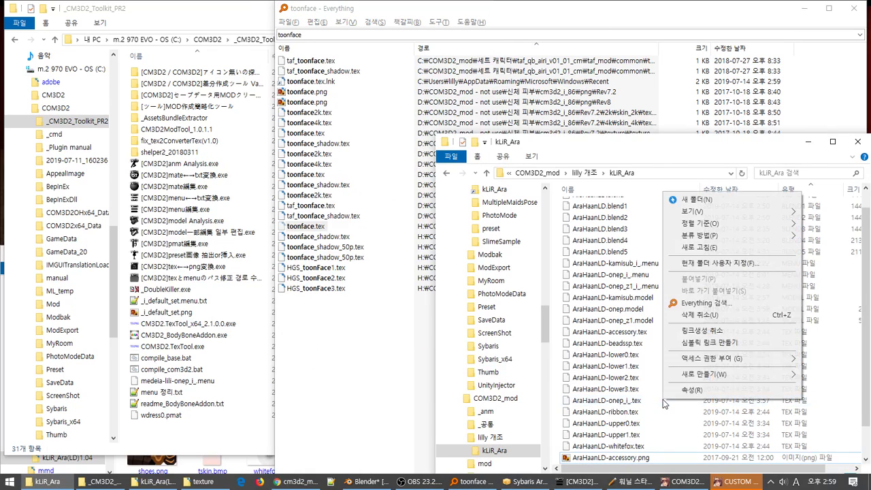
pyautogui.click(708, 343)
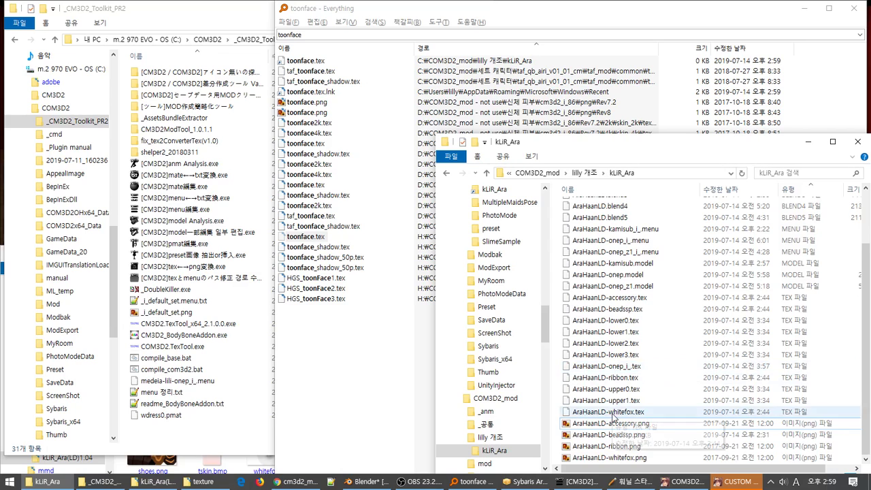
# - Convert the linked toonface.tex in kLiR_Ara to a PNG with the [CM3D2]tex←→png変換.exe tool
pyautogui.scroll(2, 613, 381)
pyautogui.moveTo(591, 205); pyautogui.dragTo(212, 272)
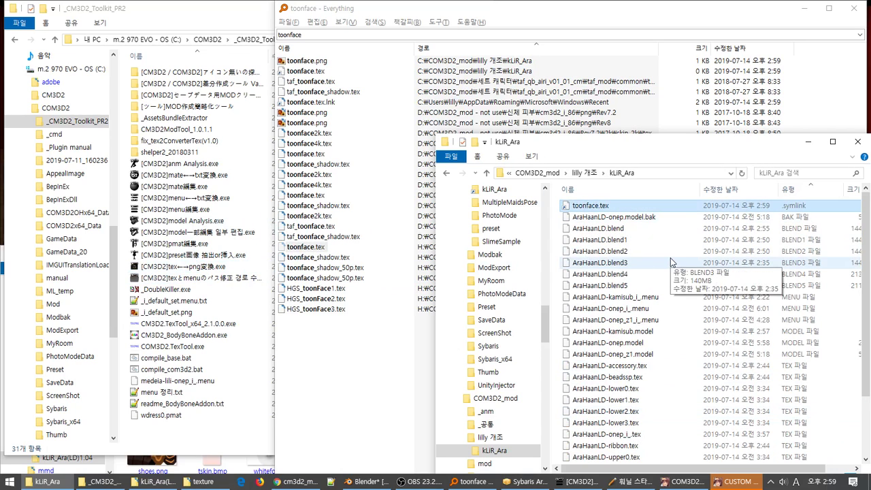
pyautogui.scroll(-3, 670, 262)
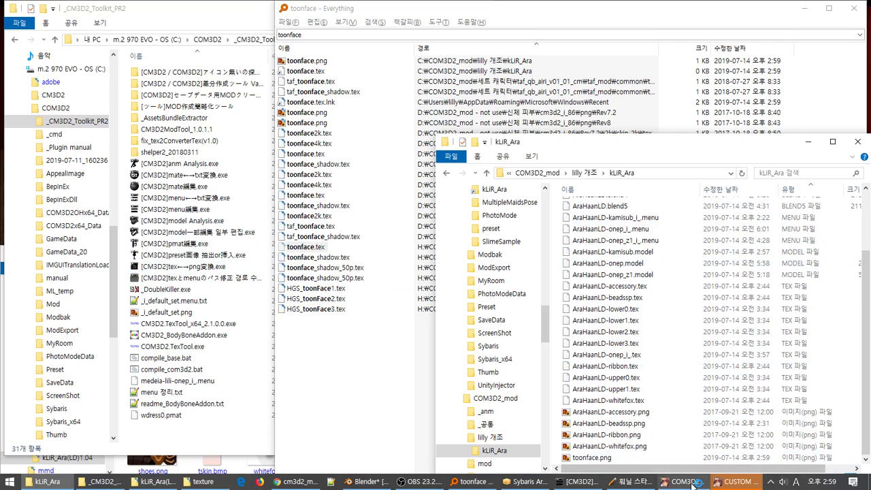
# - Switch to Blender and load toonface.png from kLiR_Ara as the _MainTex image of the W14_hairpin.002 material
pyautogui.click(367, 481)
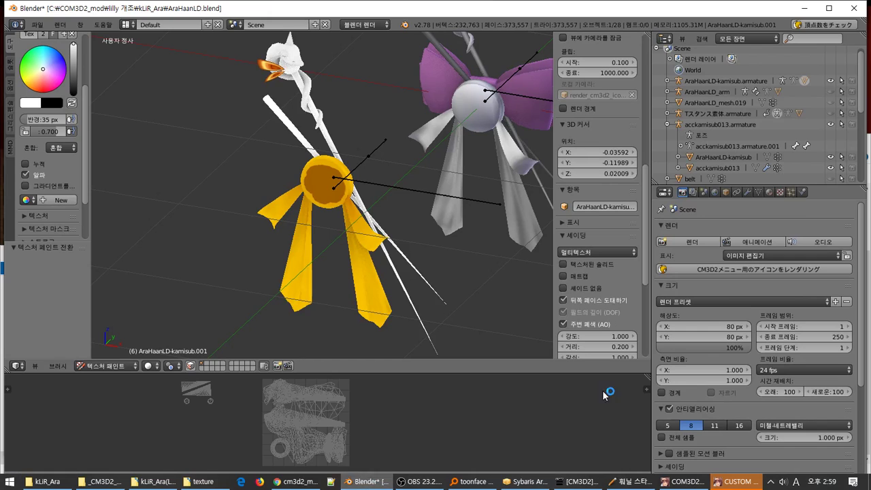
pyautogui.click(769, 192)
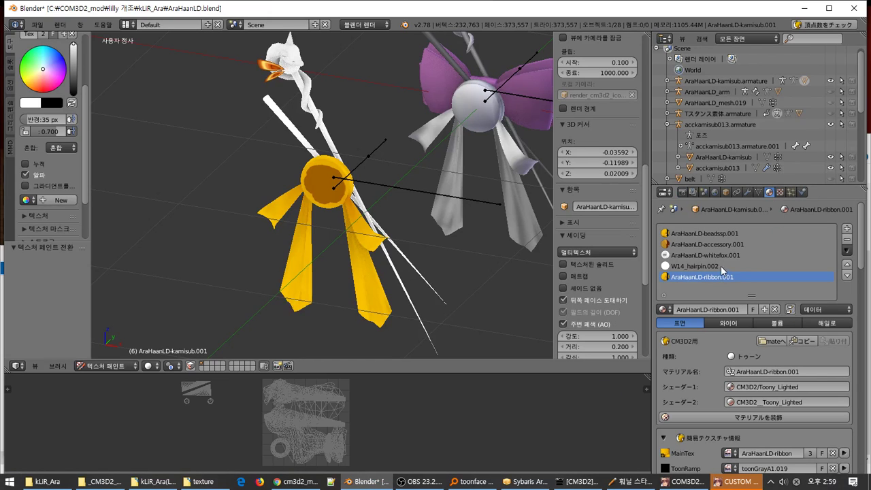
pyautogui.click(707, 266)
pyautogui.click(781, 192)
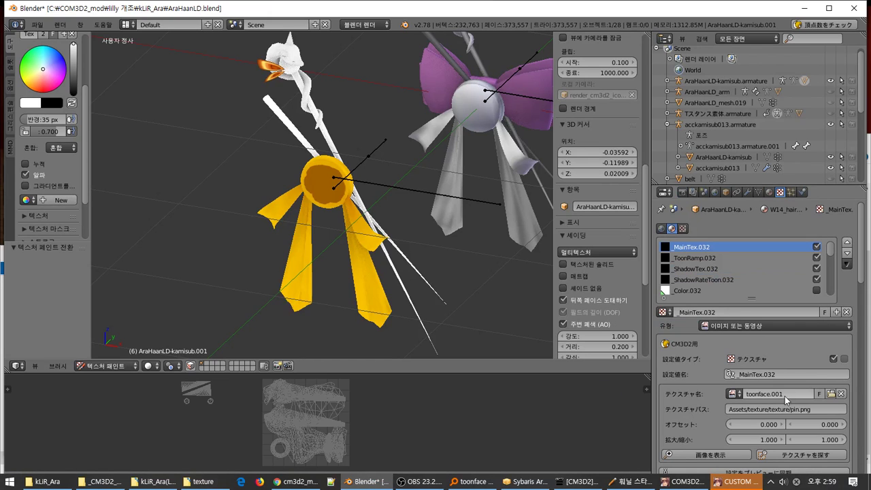
pyautogui.click(831, 394)
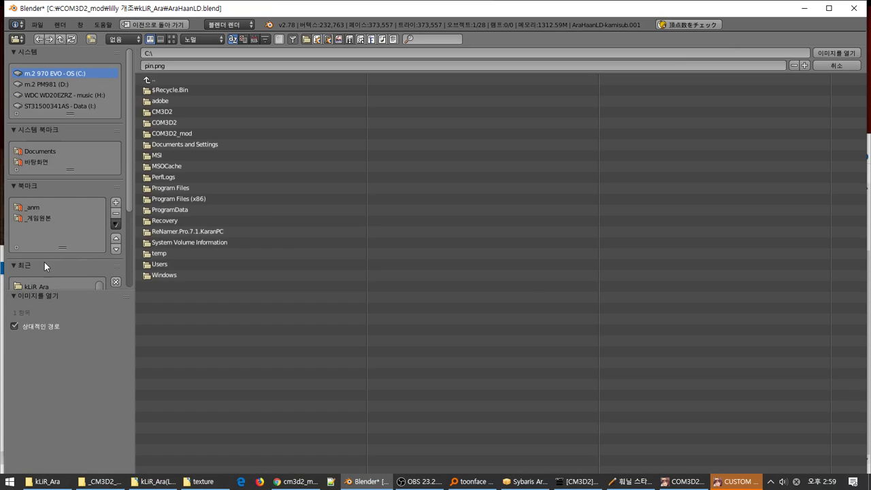
pyautogui.click(38, 287)
pyautogui.doubleClick(164, 133)
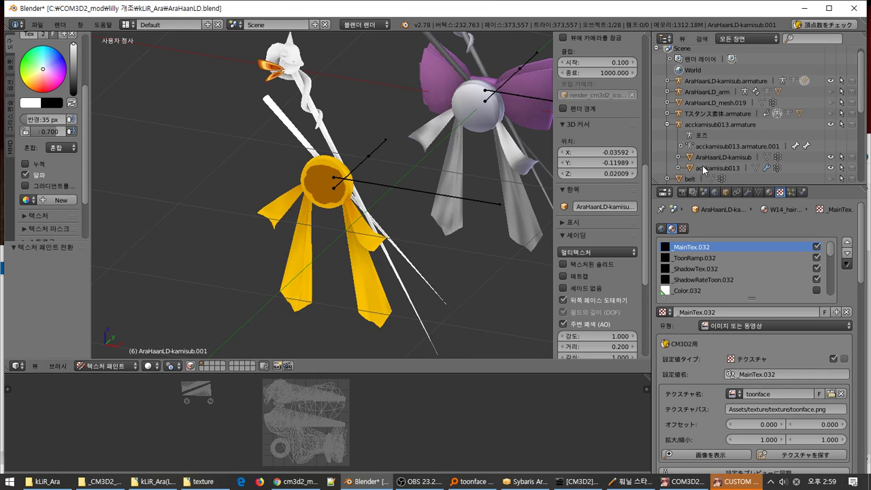
# - Check the main textures of the W14_hairpin.002 and AraHaanLD-ribbon.001 materials and briefly preview the models with textured solid shading
pyautogui.click(769, 192)
pyautogui.click(781, 193)
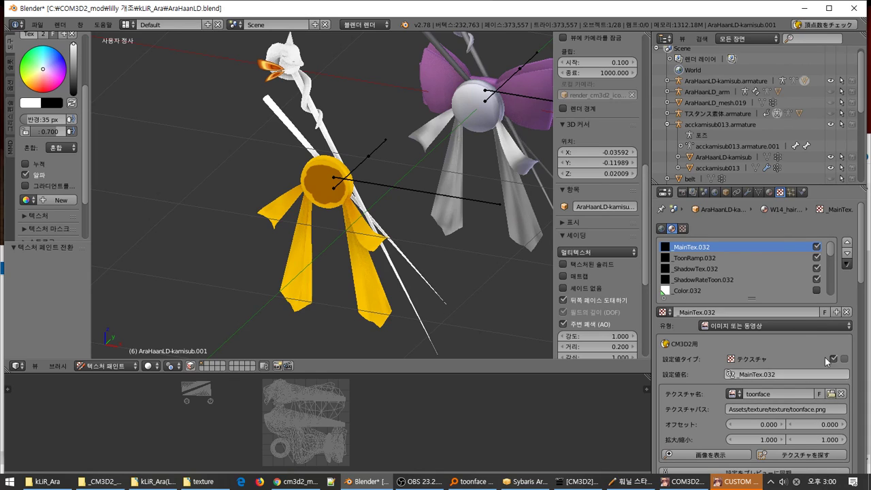
pyautogui.click(769, 192)
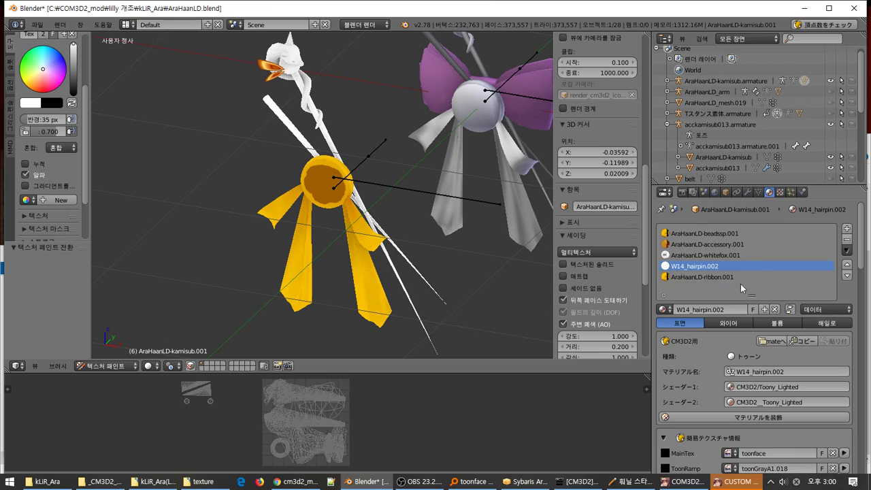
pyautogui.click(779, 193)
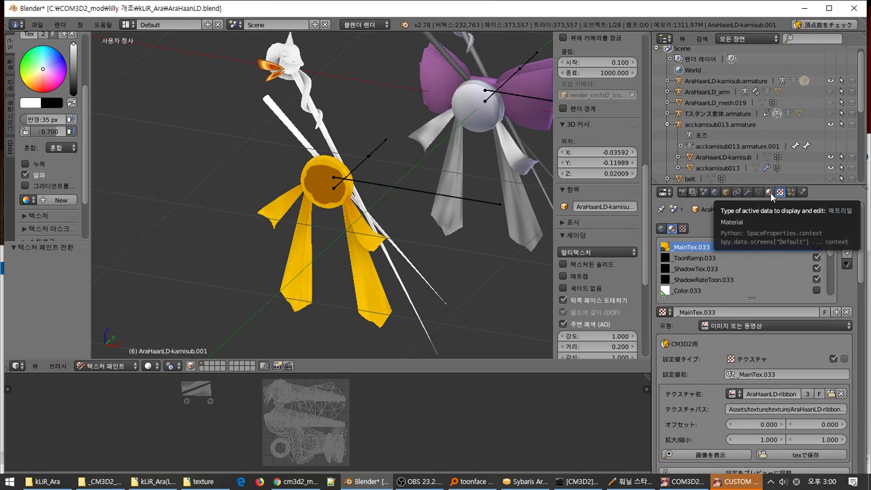
pyautogui.click(770, 192)
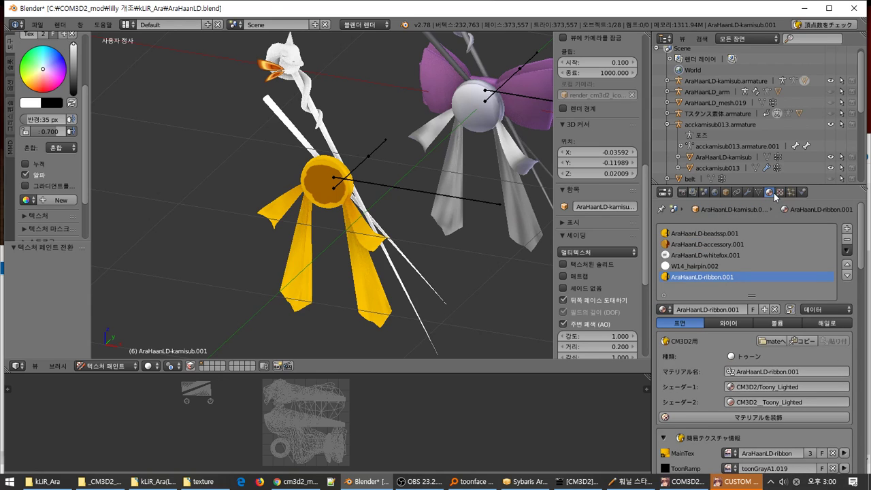
pyautogui.click(719, 267)
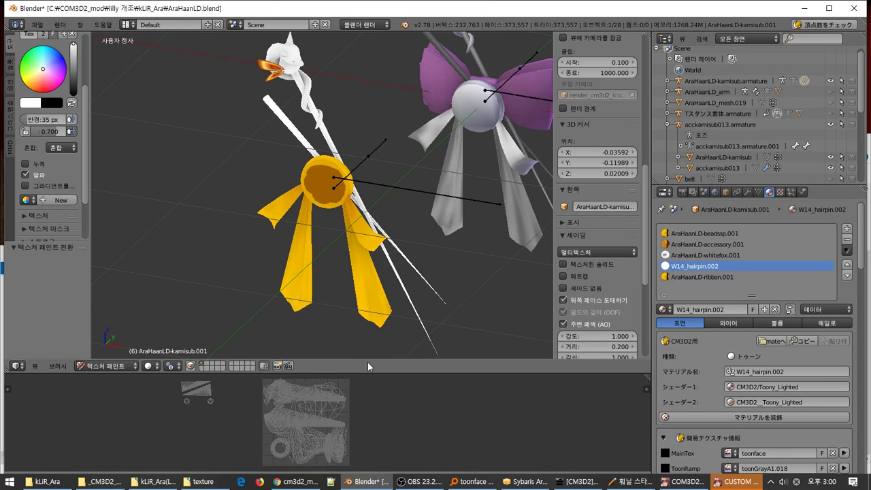
pyautogui.click(593, 264)
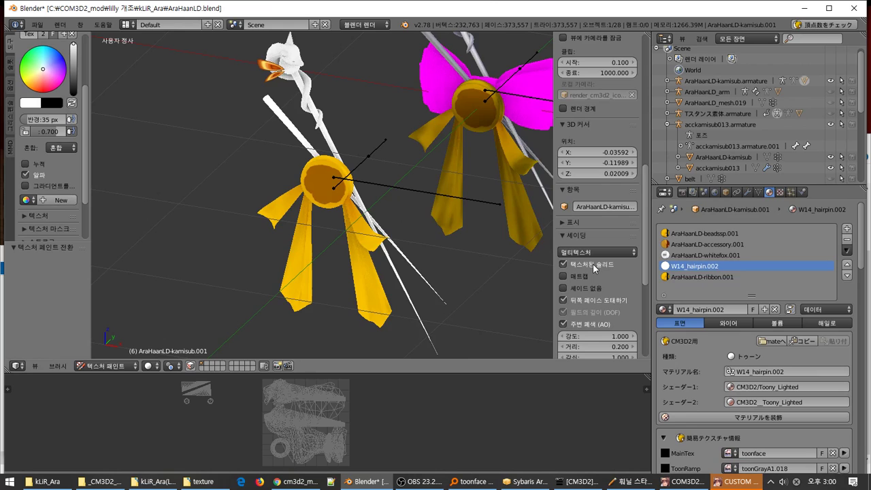
pyautogui.click(593, 264)
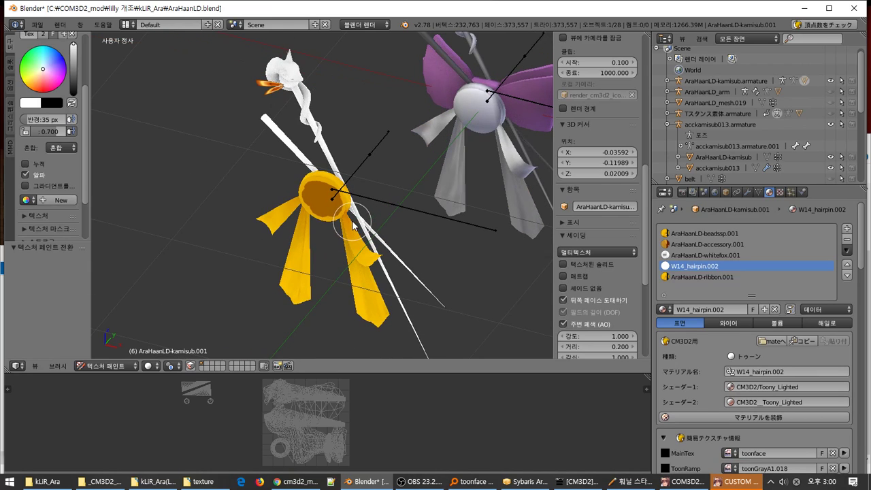
# - Try to render the CM3D2 menu icon of AraHaanLD-kamisub.001 at 80 px using the current materials
pyautogui.click(727, 192)
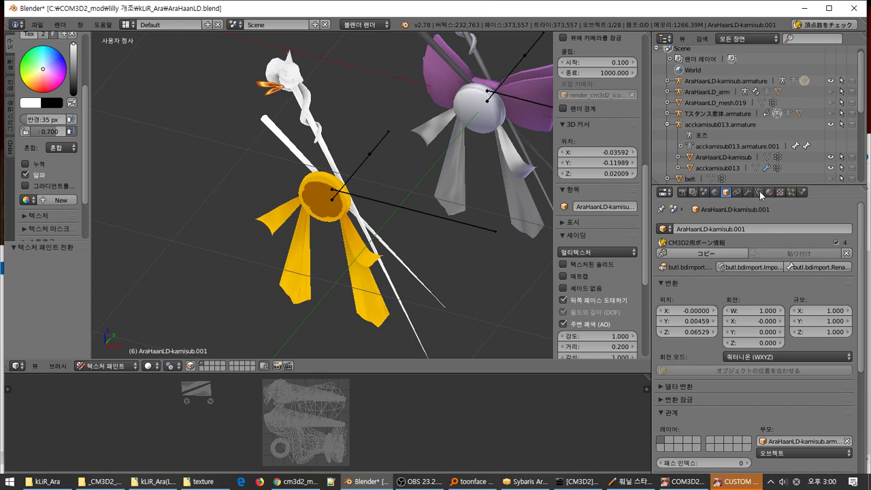
pyautogui.click(694, 193)
pyautogui.click(686, 193)
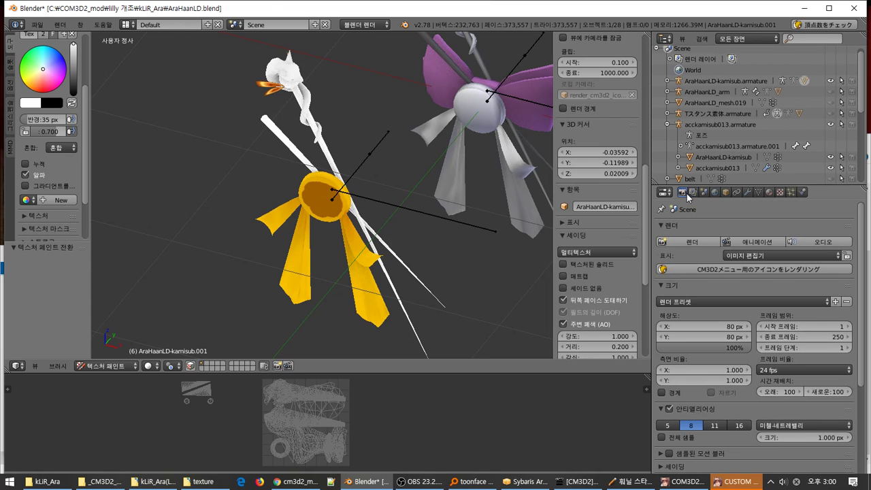
pyautogui.click(720, 270)
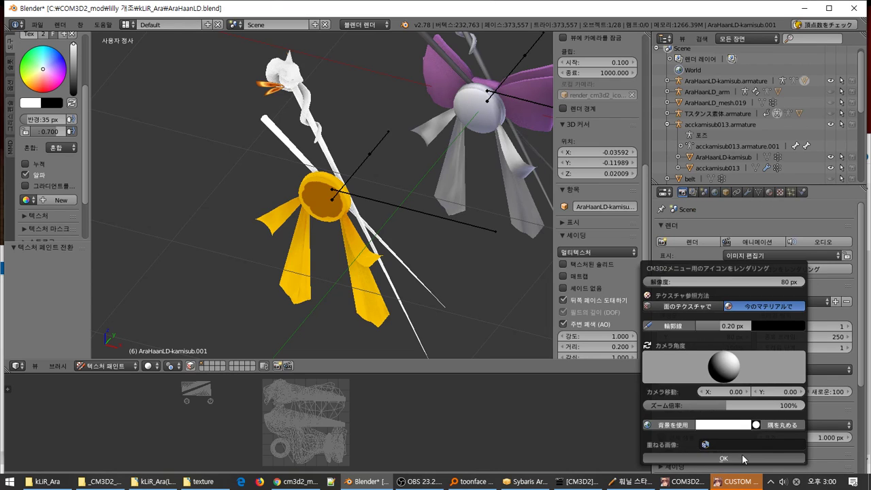
pyautogui.click(744, 460)
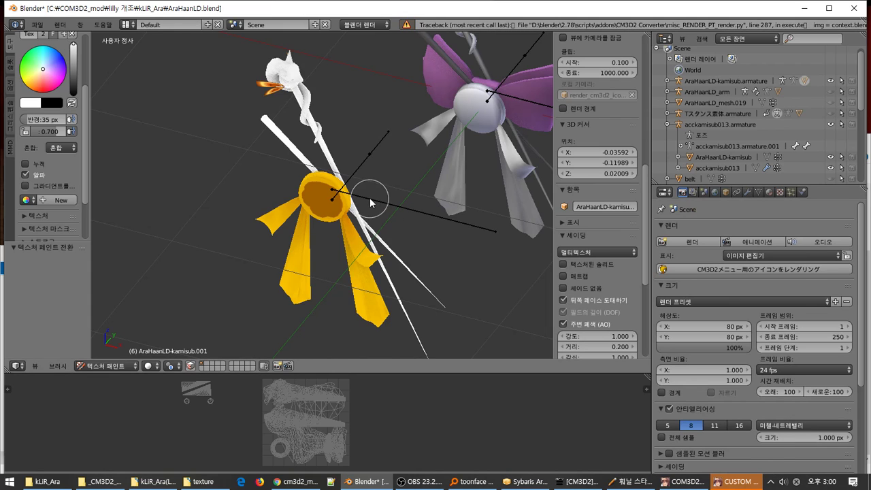
# - Select the original AraHaanLD-kamisub hairpin and load toonface.png from kLiR_Ara as its W14_hairpin material's _MainTex image
pyautogui.moveTo(370, 197)
pyautogui.mouseDown(button='middle')
pyautogui.moveTo(383, 195)
pyautogui.moveTo(375, 189)
pyautogui.mouseUp(button='middle')
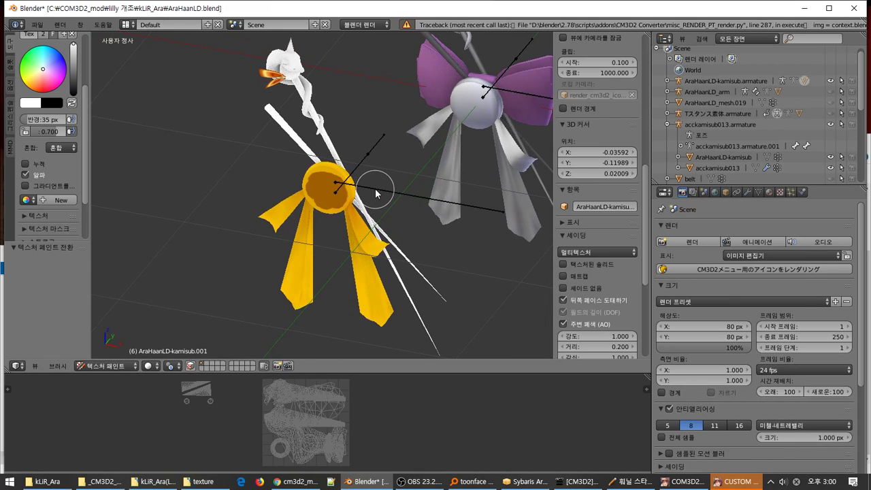
pyautogui.rightClick(465, 162)
pyautogui.moveTo(477, 145)
pyautogui.mouseDown(button='middle')
pyautogui.moveTo(409, 252)
pyautogui.moveTo(524, 240)
pyautogui.mouseUp(button='middle')
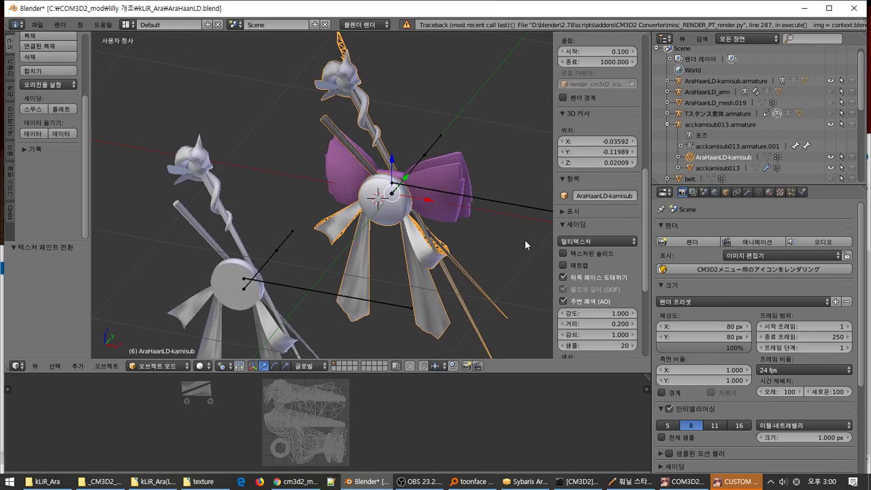
pyautogui.click(780, 193)
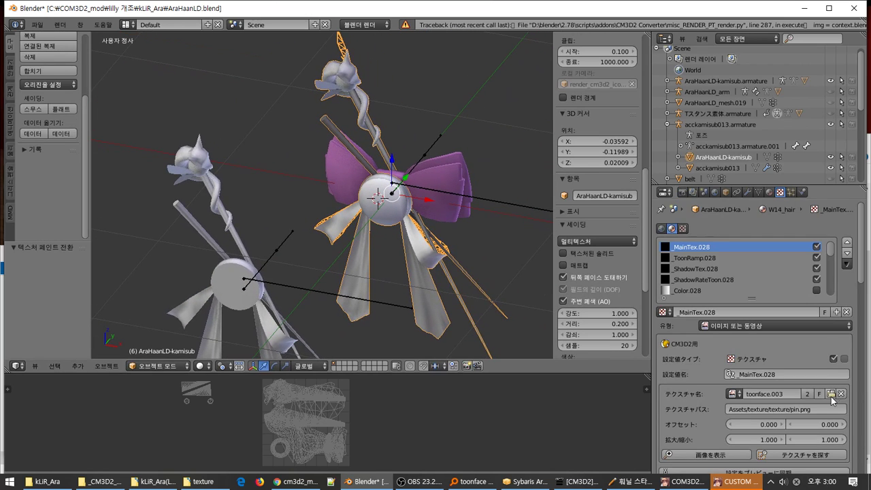
pyautogui.click(769, 193)
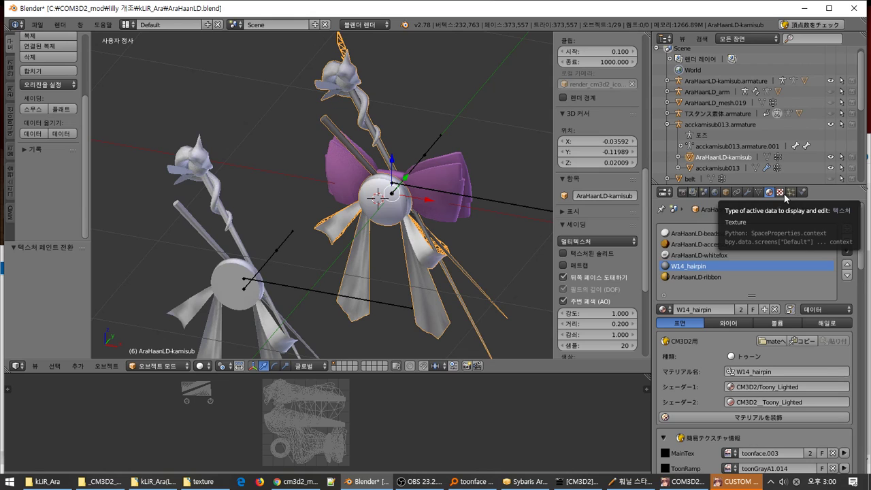
pyautogui.click(783, 194)
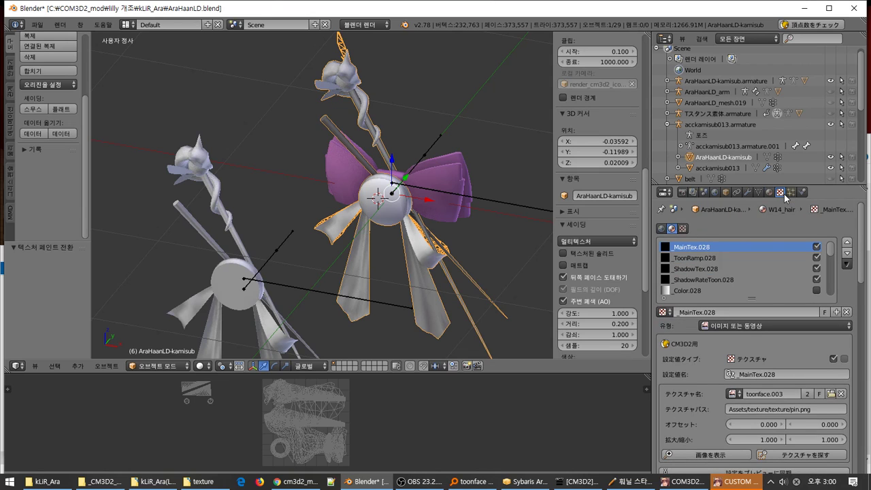
pyautogui.click(831, 394)
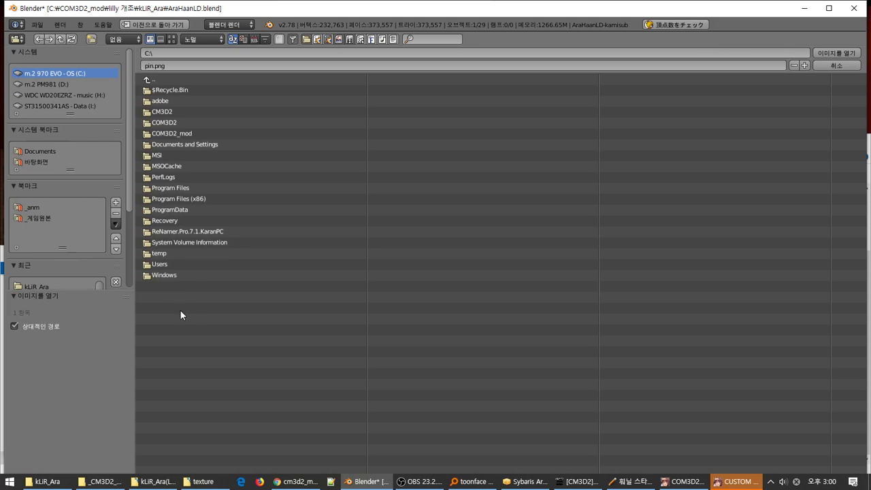
pyautogui.click(78, 287)
pyautogui.doubleClick(209, 132)
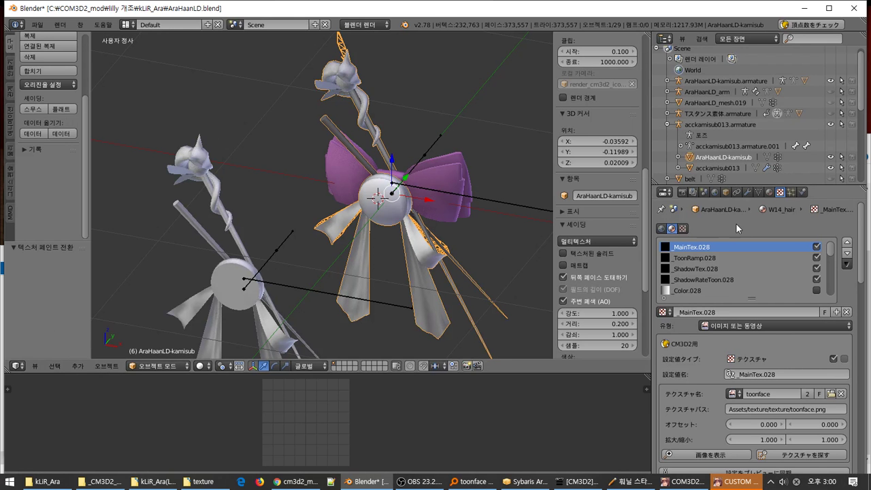
# - Render the CM3D2 menu icon of the AraHaanLD-kamisub hairpin at 80 px using its face textures
pyautogui.click(683, 192)
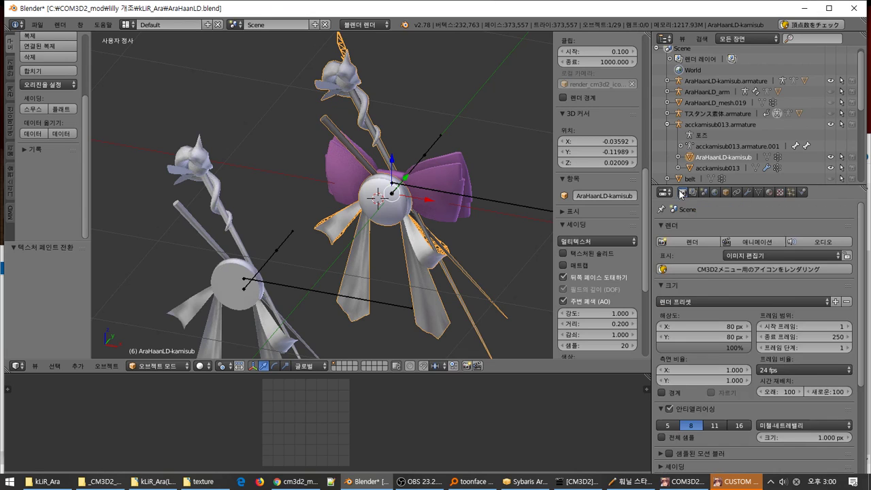
pyautogui.click(701, 273)
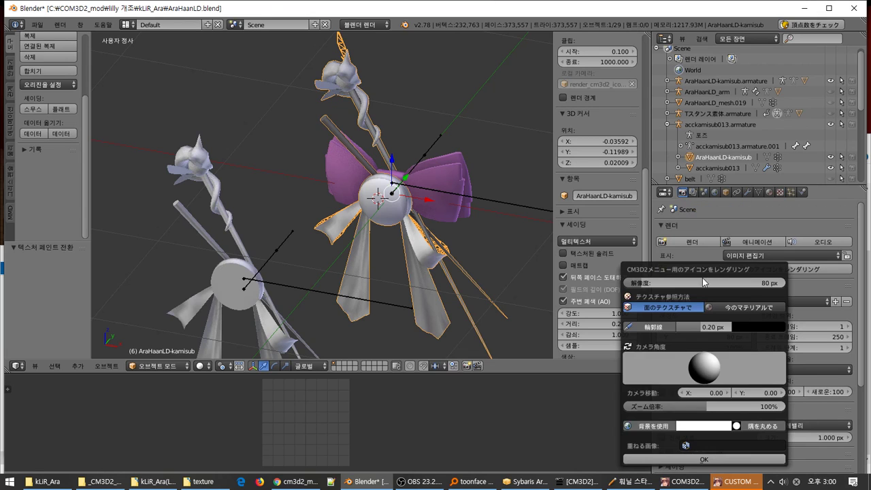
pyautogui.click(648, 460)
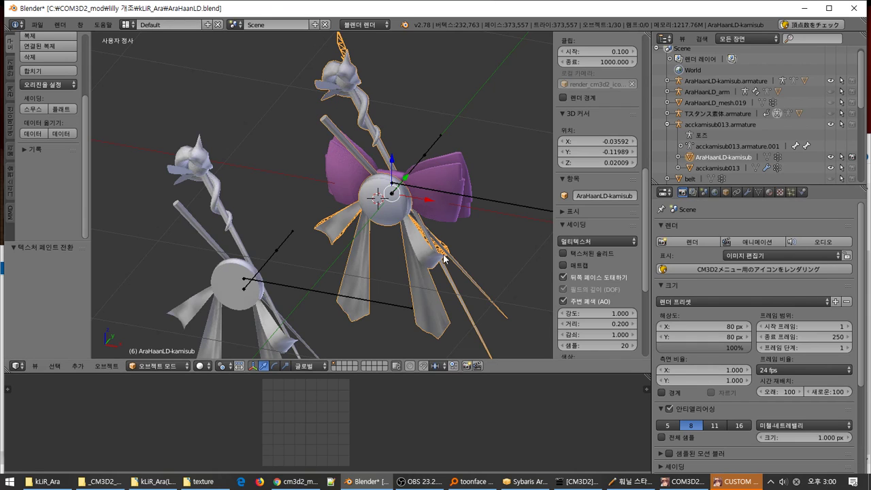
# - Compare the hairpins with and without textured solid shading and leave textured solid shading on
pyautogui.click(564, 254)
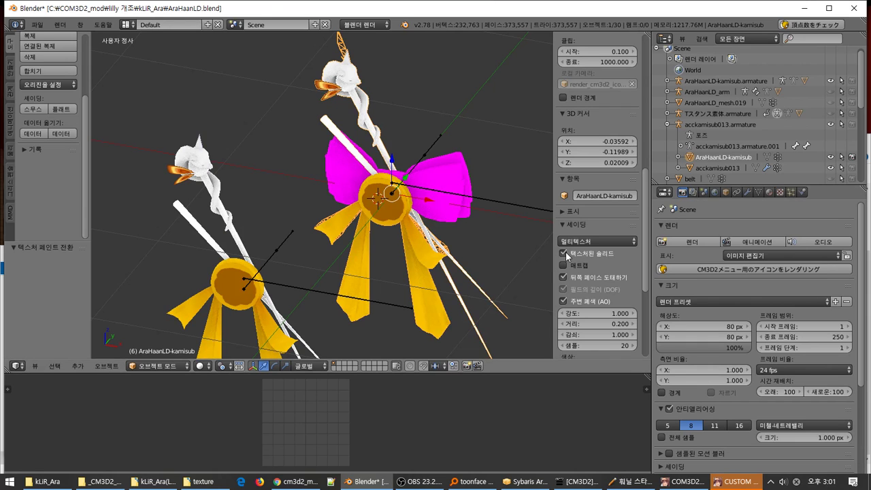
pyautogui.click(564, 254)
pyautogui.click(564, 253)
pyautogui.click(564, 254)
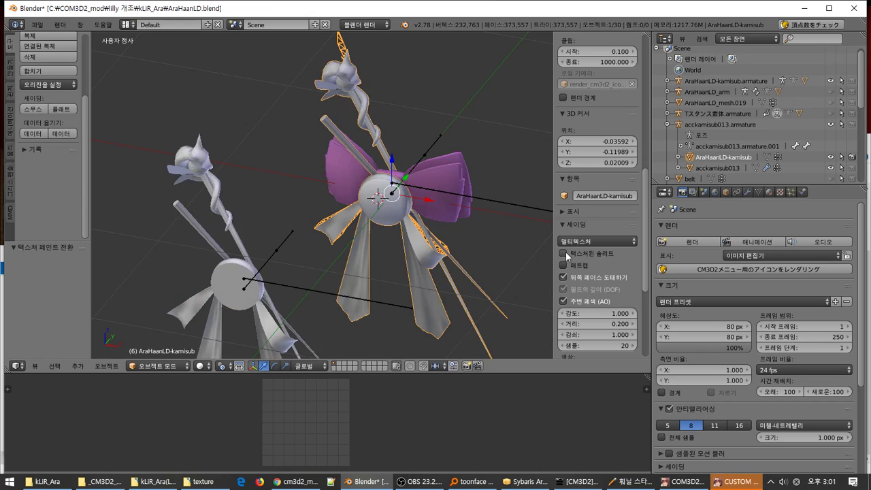
pyautogui.click(564, 253)
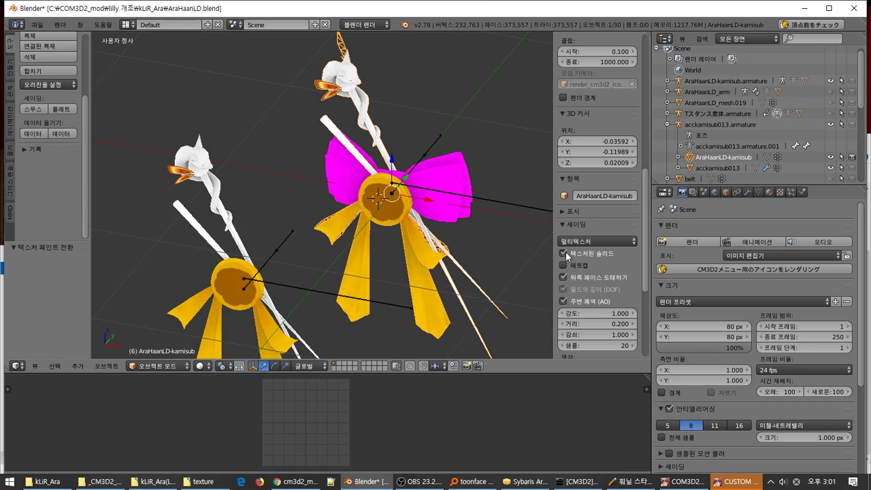
# - Check the object settings and modifiers of AraHaanLD-kamisub and look over the hairpins and icon cameras in the viewport
pyautogui.click(727, 193)
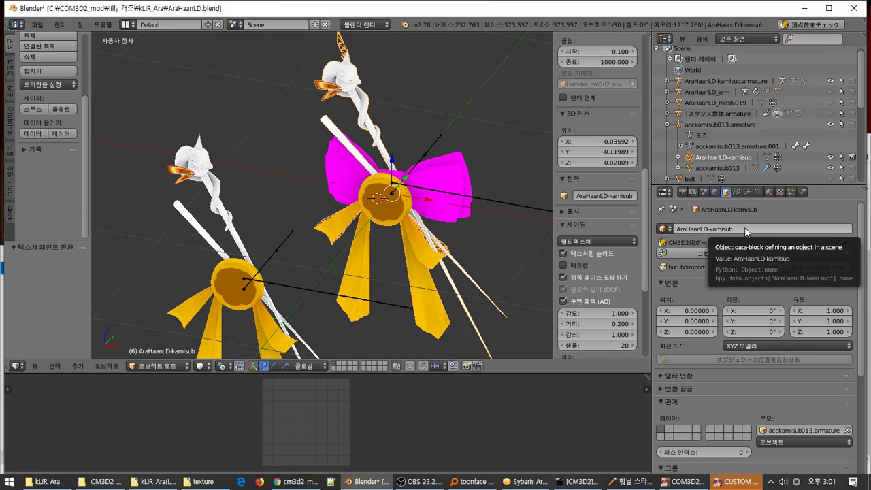
pyautogui.click(746, 193)
pyautogui.scroll(-10, 428, 152)
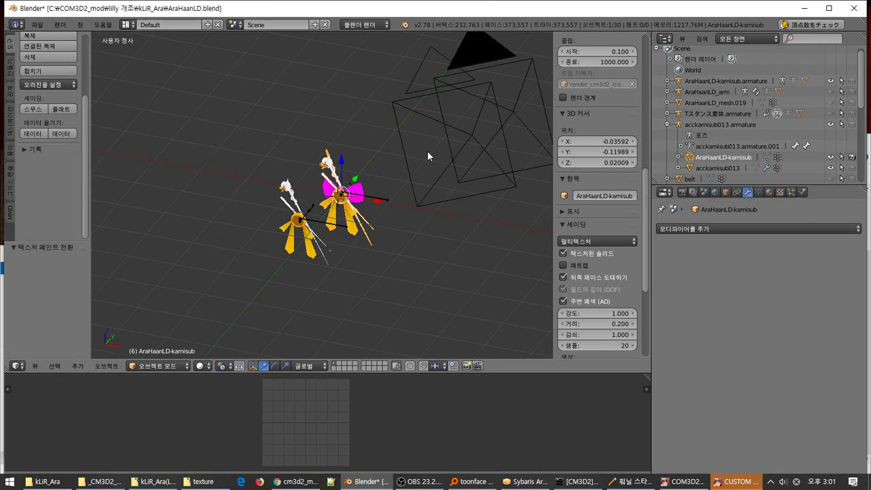
pyautogui.scroll(8, 409, 169)
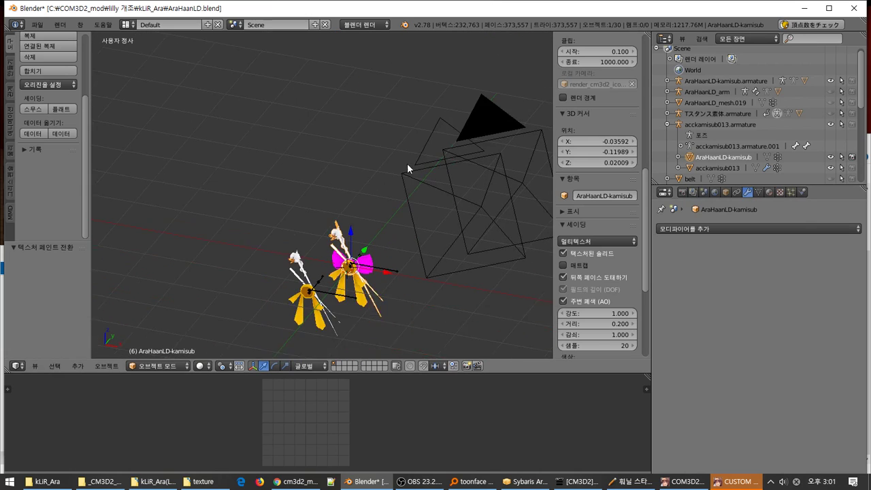
pyautogui.scroll(6, 406, 256)
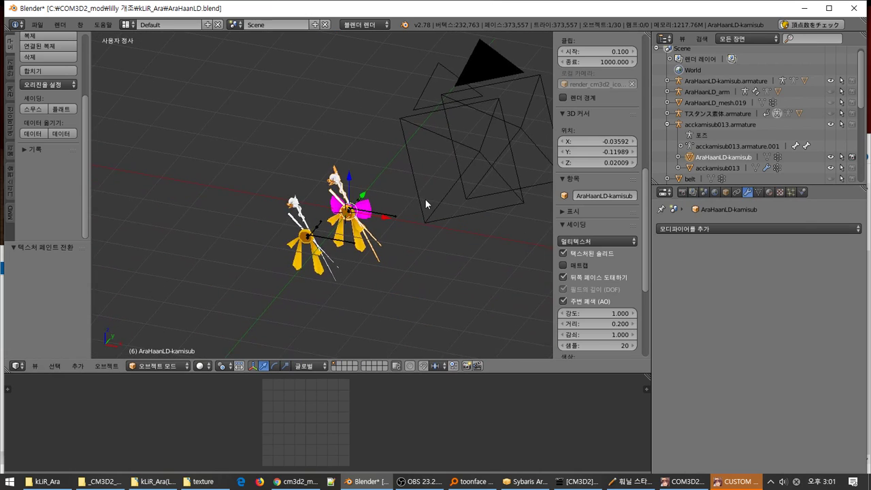
pyautogui.scroll(5, 402, 189)
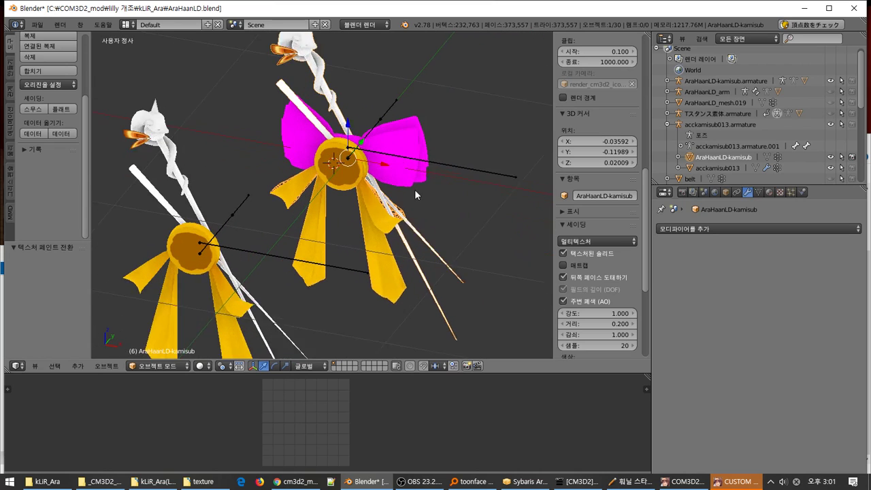
# - Inspect the acckamisub013 bow and the AraHaanLD-kamisub hairpin, checking the hairpin's whole mesh and UVs in Edit Mode
pyautogui.rightClick(397, 219)
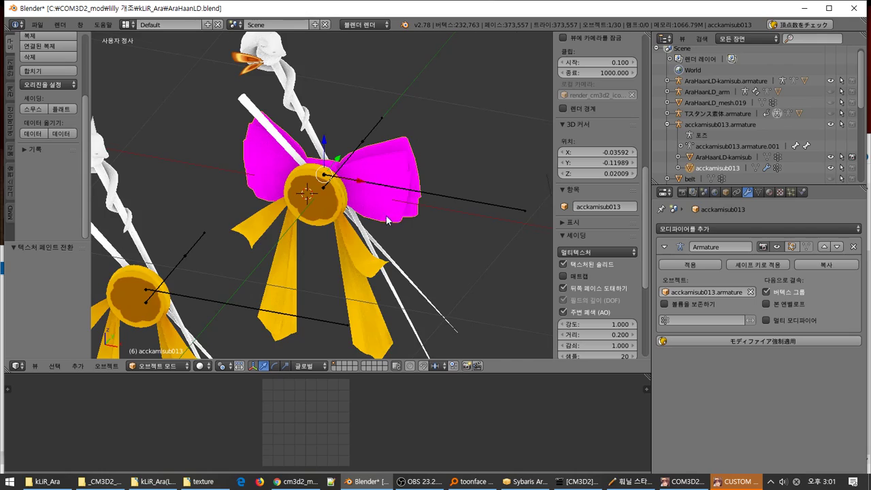
pyautogui.moveTo(391, 221); pyautogui.dragTo(364, 252, button='middle')
pyautogui.press('Tab')
pyautogui.press('Tab')
pyautogui.rightClick(368, 253)
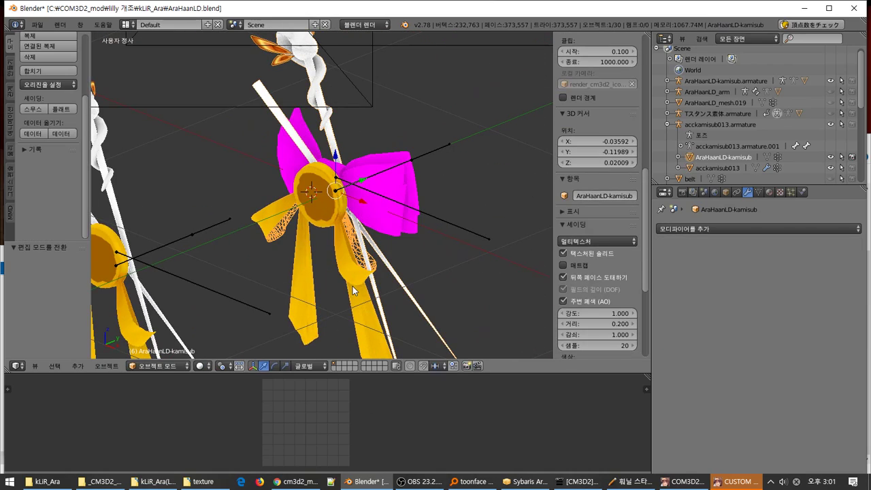
pyautogui.moveTo(353, 286); pyautogui.dragTo(393, 280, button='middle')
pyautogui.press('Tab')
pyautogui.scroll(1, 399, 272)
pyautogui.press('a')
pyautogui.press('a')
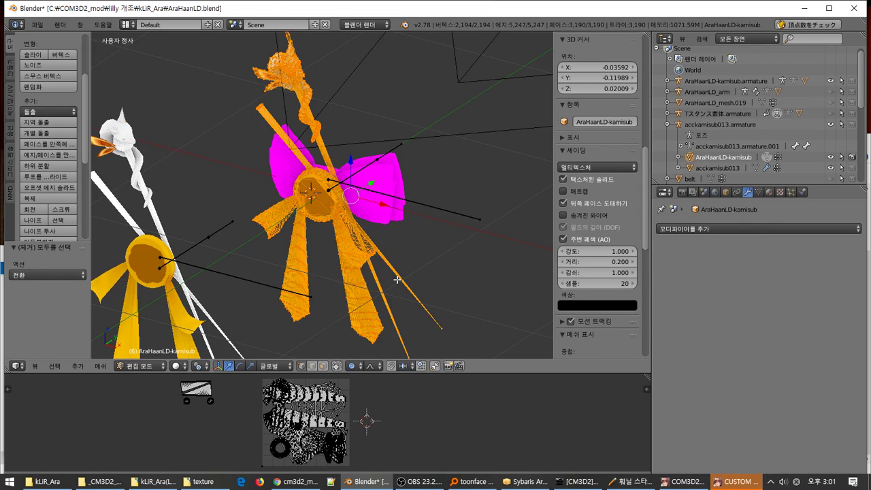
pyautogui.press('Tab')
# - Select the duplicate hairpin AraHaanLD-kamisub.001 and switch it from Texture Paint to Object Mode
pyautogui.rightClick(163, 264)
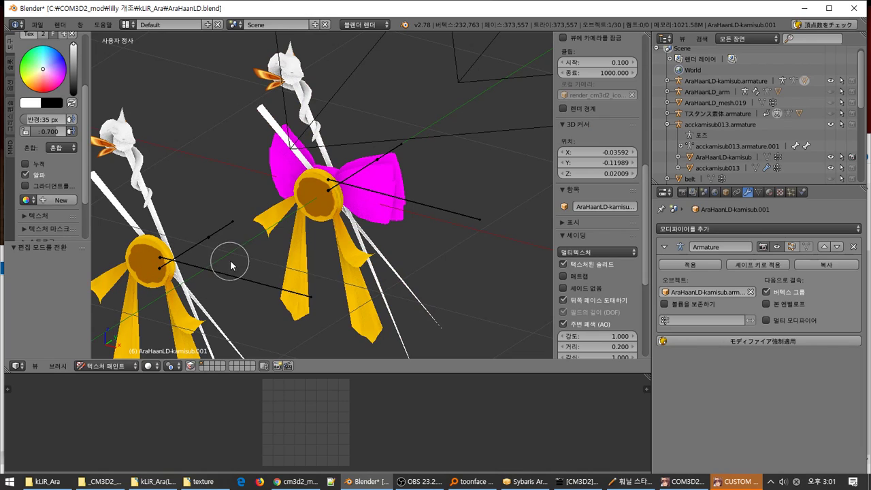
pyautogui.scroll(-4, 783, 147)
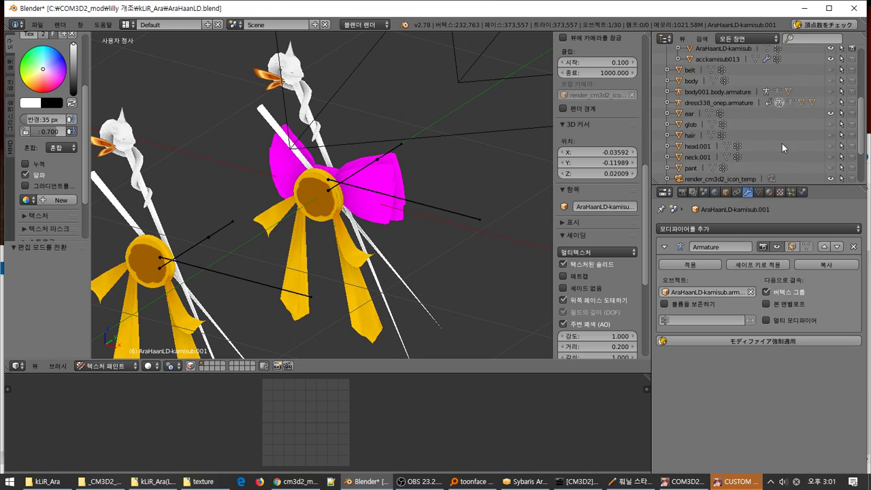
pyautogui.scroll(4, 783, 146)
pyautogui.scroll(-4, 782, 147)
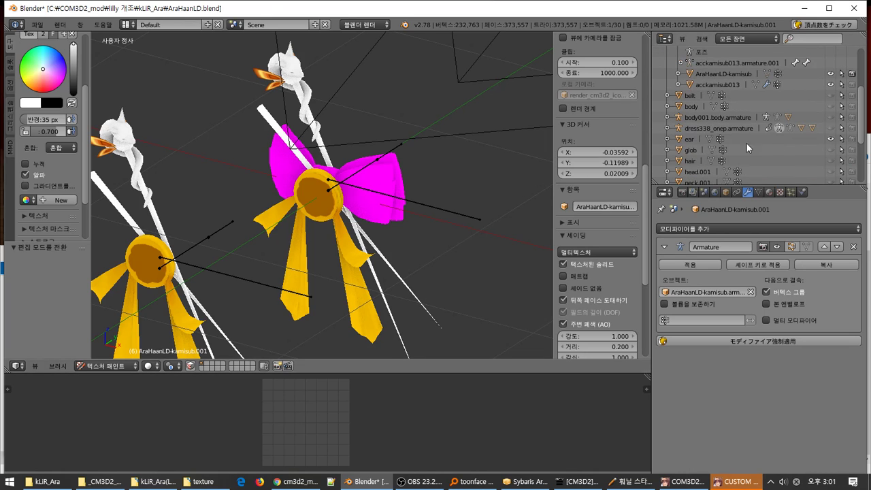
pyautogui.click(130, 366)
pyautogui.click(133, 352)
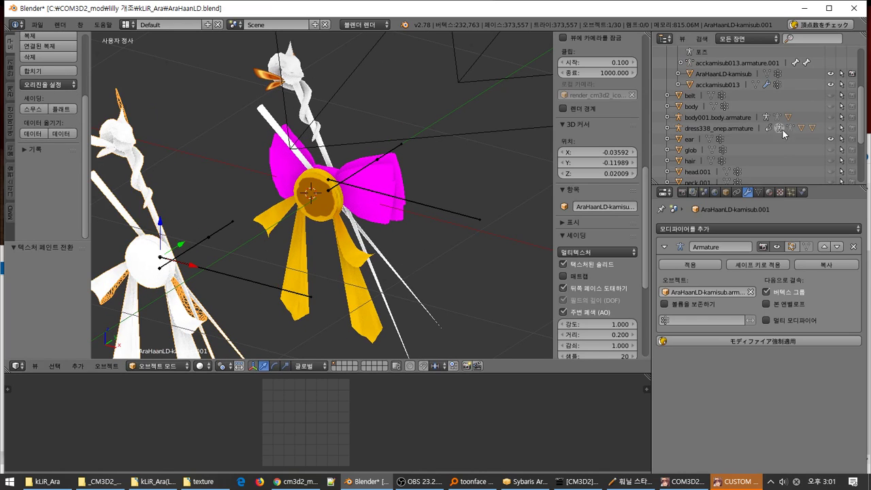
# - Delete the duplicate hairpin's AraHaanLD-kamisub.armature together with its whole hierarchy
pyautogui.scroll(-4, 793, 132)
pyautogui.scroll(8, 760, 157)
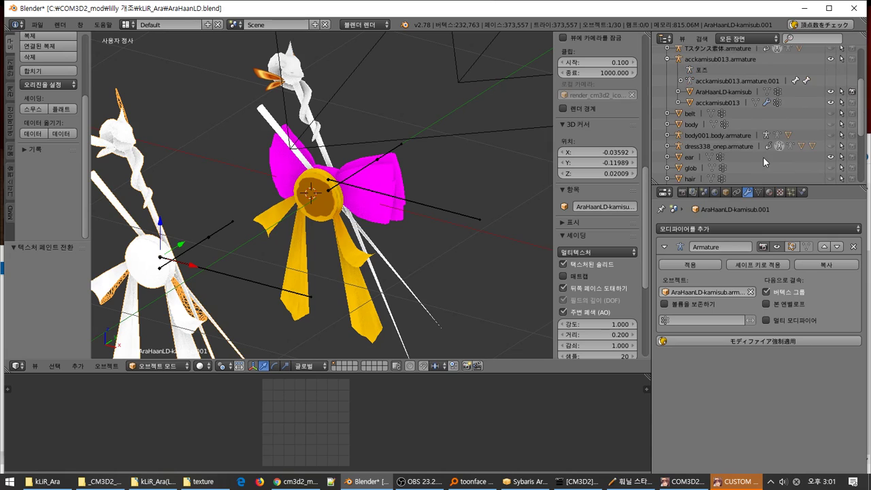
pyautogui.scroll(-5, 764, 156)
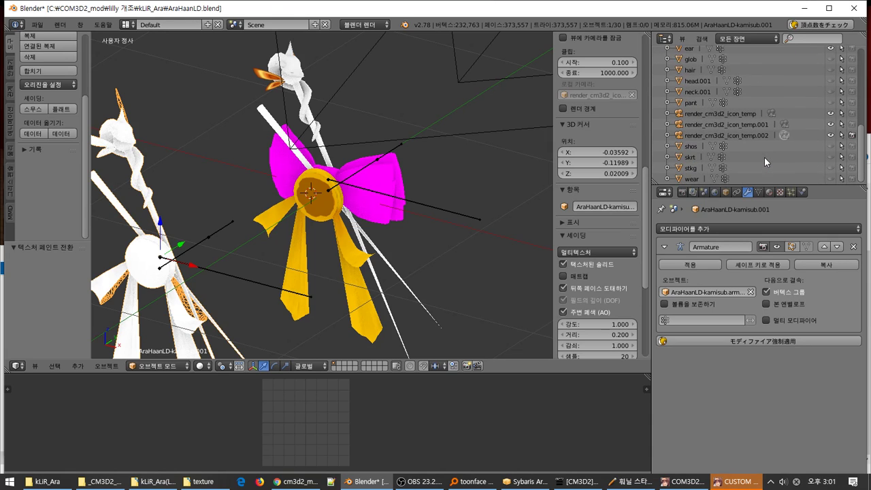
pyautogui.scroll(5, 767, 153)
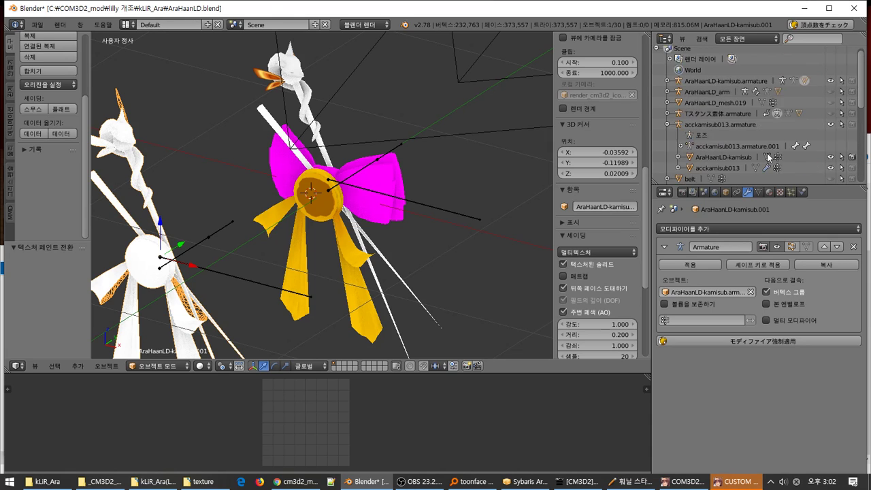
pyautogui.rightClick(724, 78)
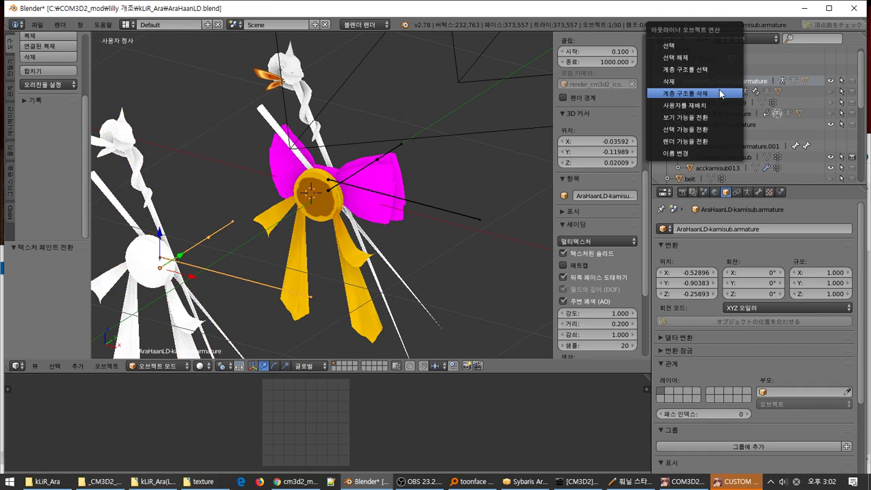
pyautogui.click(719, 89)
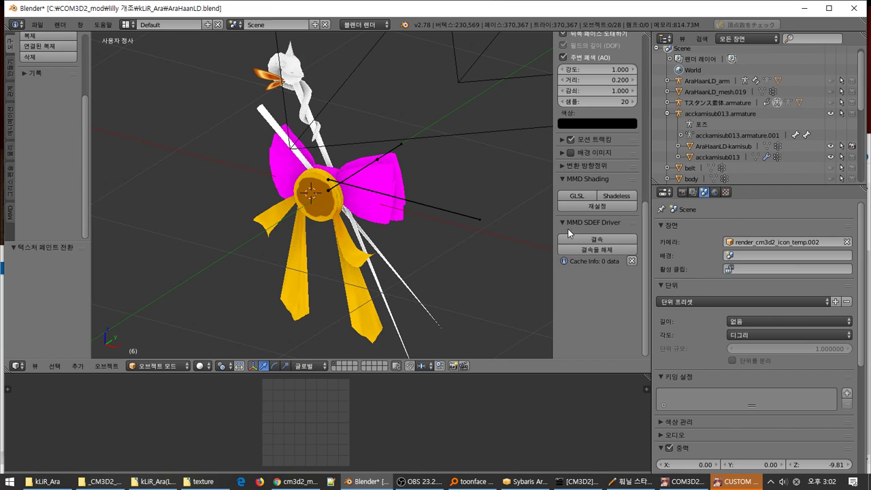
# - Switch to Custom Order Maid 3D 2, exit the game and return to Blender
pyautogui.moveTo(735, 481)
pyautogui.click(764, 461)
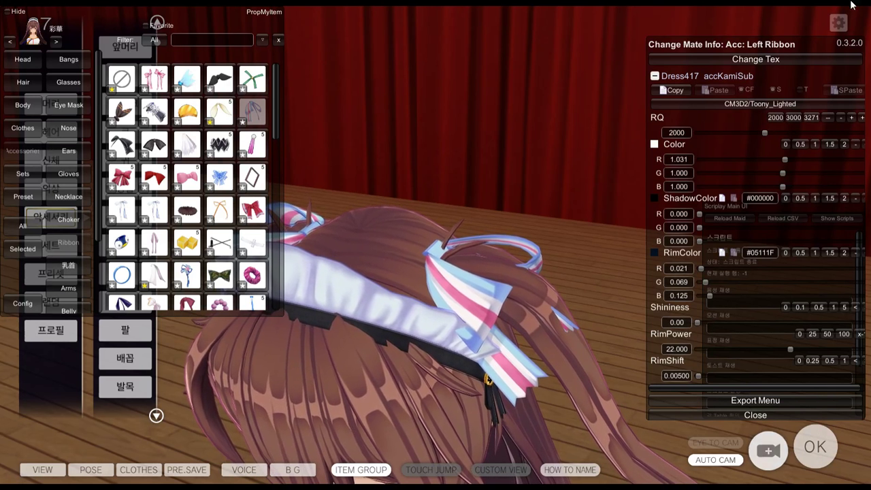
pyautogui.click(714, 25)
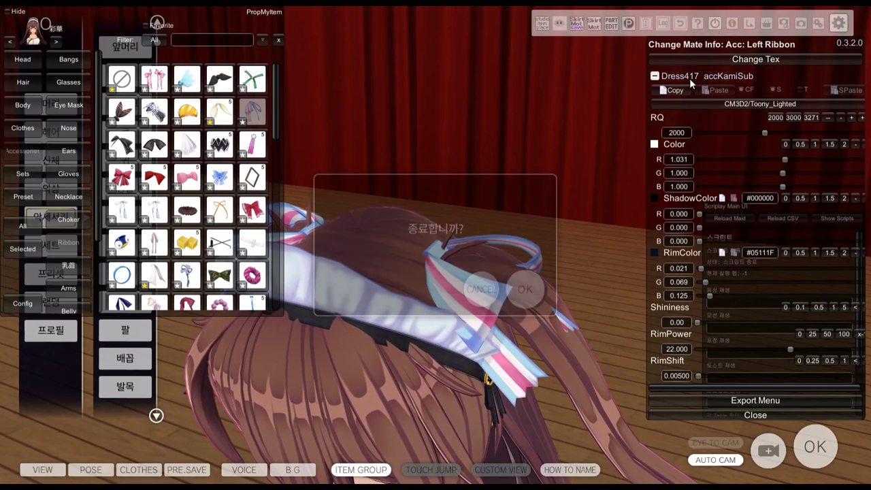
pyautogui.click(475, 279)
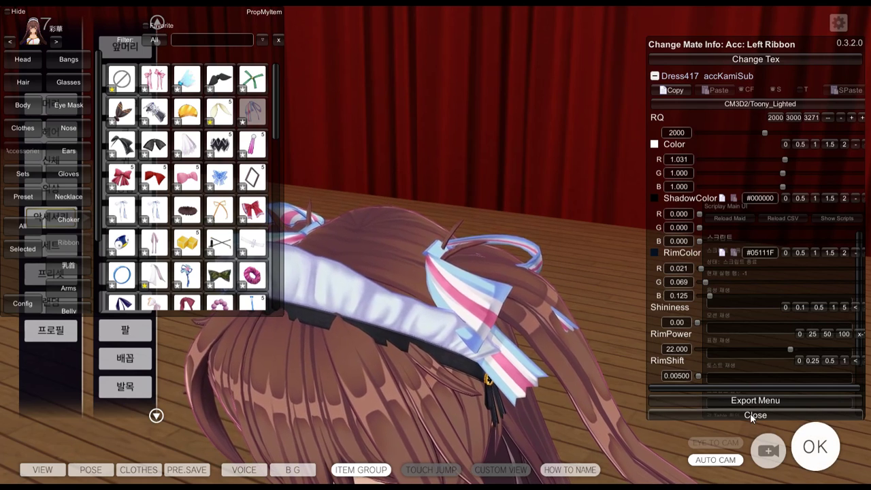
pyautogui.hotkey('alt', 'Tab')
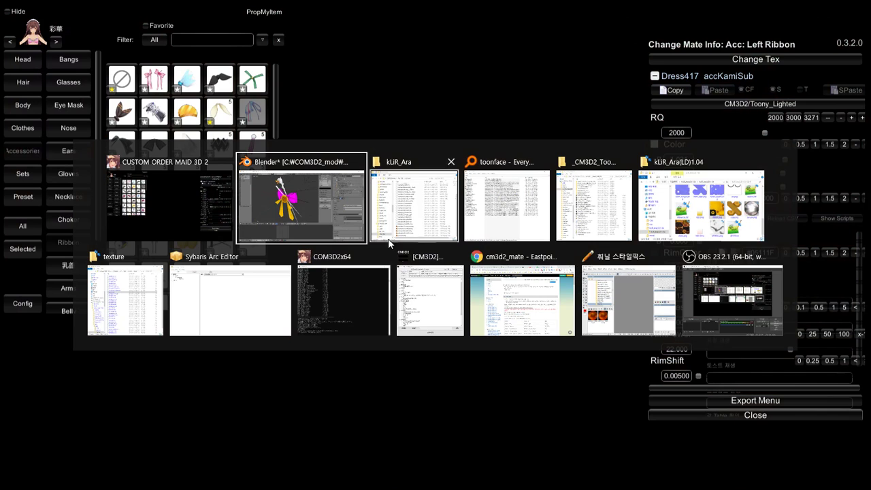
pyautogui.moveTo(386, 262)
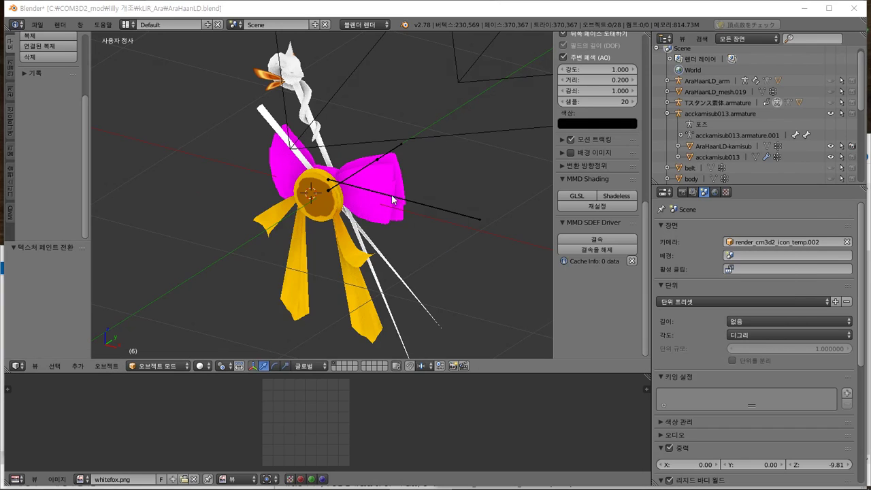
# - Bring up the texture, kLiR_Ara(LD)1.04, _CM3D2_Toolkit_PR2 and kLiR_Ara folders and look through the kLiR_Ara mod files
pyautogui.press('super')
pyautogui.click(224, 484)
pyautogui.click(181, 482)
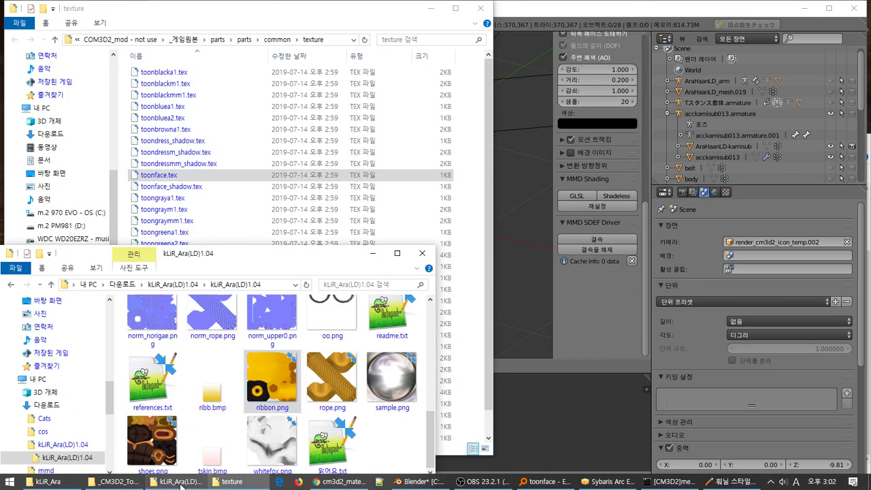
pyautogui.click(116, 482)
pyautogui.click(68, 485)
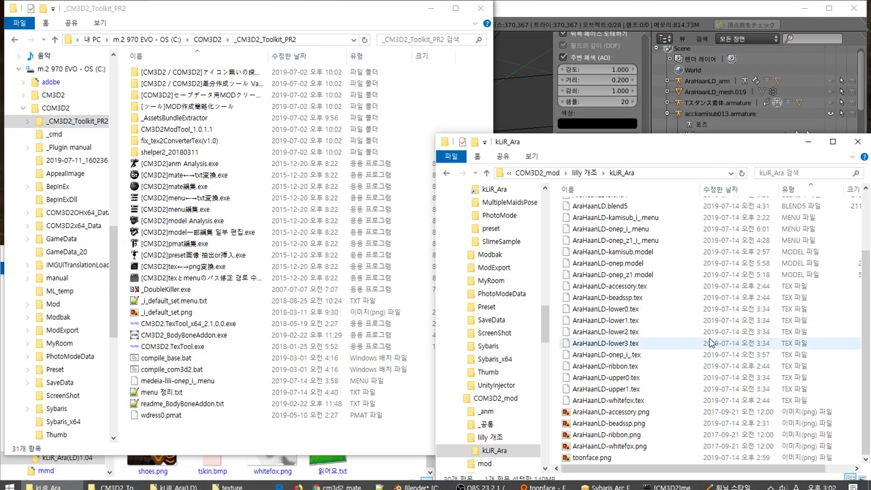
pyautogui.scroll(2, 686, 439)
pyautogui.scroll(1, 686, 439)
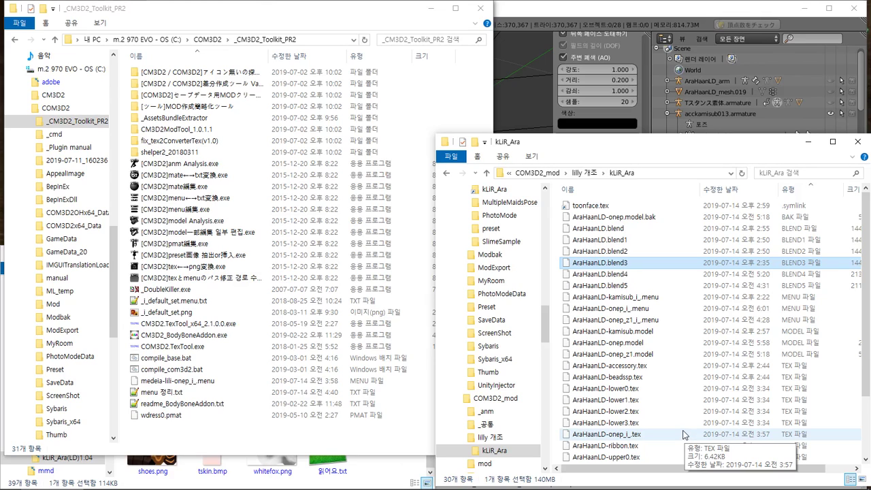
pyautogui.scroll(-1, 684, 434)
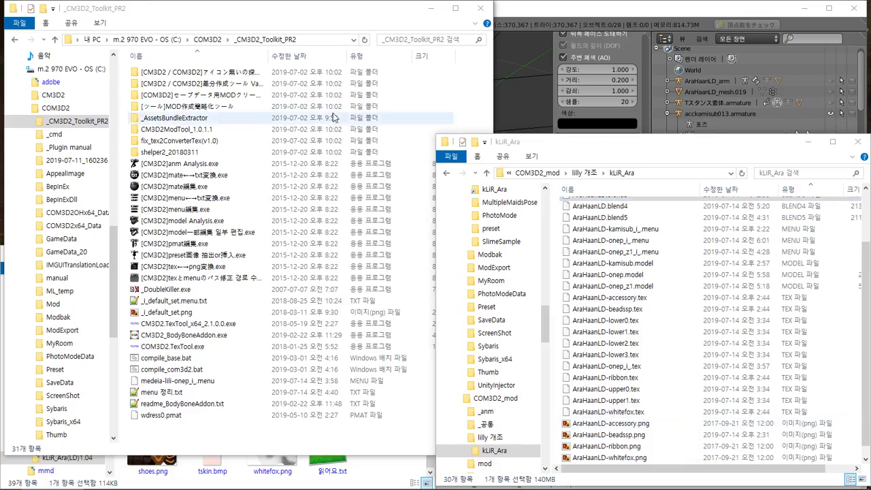
# - Return to Blender and select the magenta acckamisub013 bow
pyautogui.press('super')
pyautogui.click(440, 97)
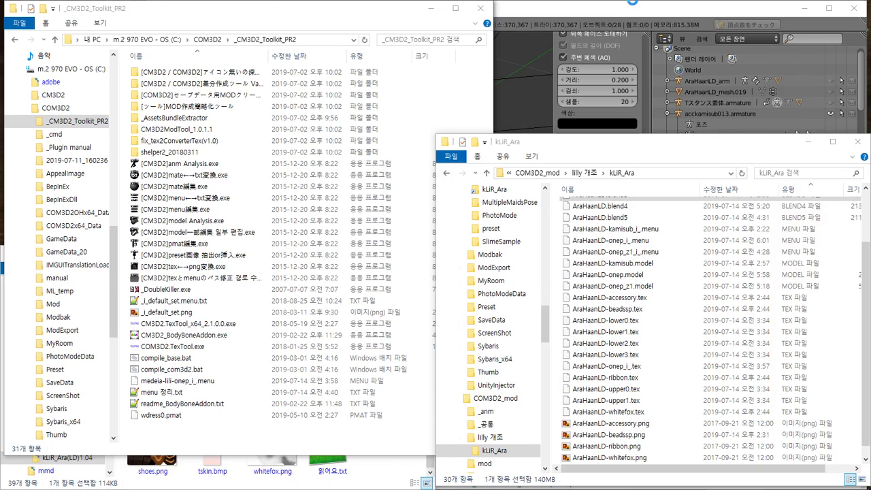
pyautogui.hotkey('alt', 'Tab')
pyautogui.hotkey('alt', 'Tab')
pyautogui.hotkey('alt', 'Tab')
pyautogui.hotkey('alt', 'Tab')
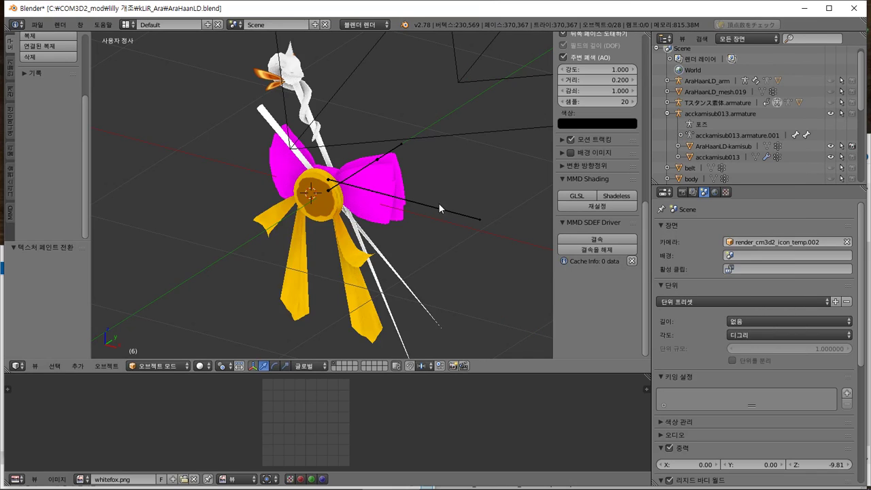
pyautogui.moveTo(440, 209); pyautogui.dragTo(359, 172, button='middle')
pyautogui.rightClick(373, 177)
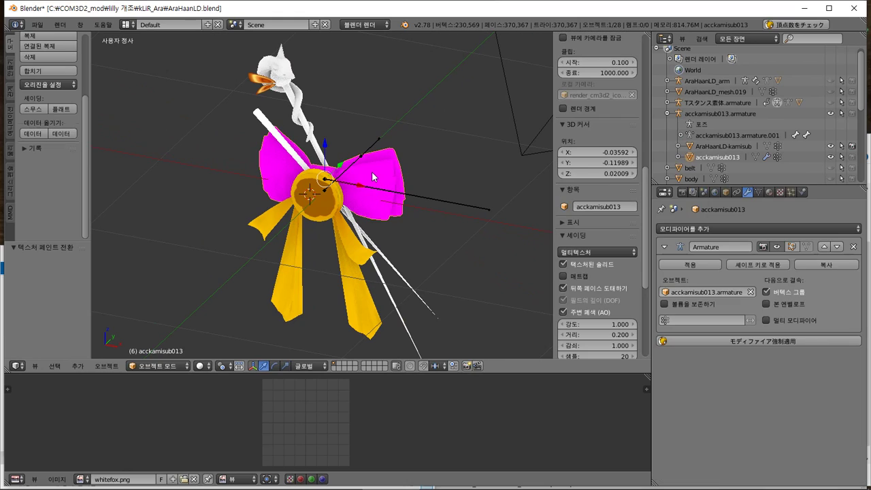
# - Select the AraHaanLD-kamisub hairpin and check its assigned material and texture slots
pyautogui.click(721, 145)
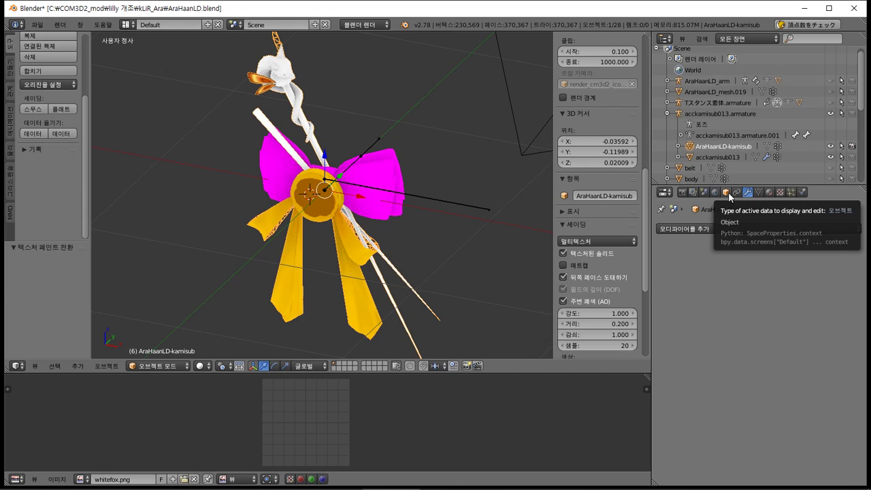
pyautogui.click(770, 192)
pyautogui.click(781, 193)
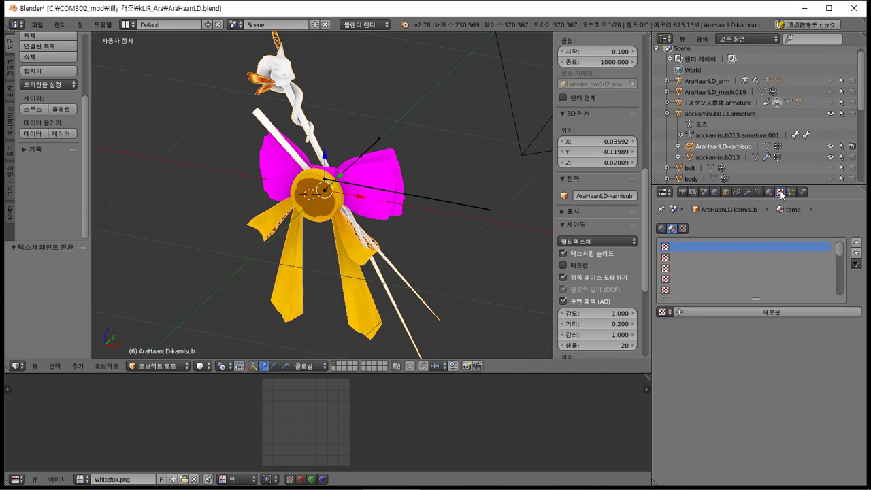
pyautogui.click(770, 192)
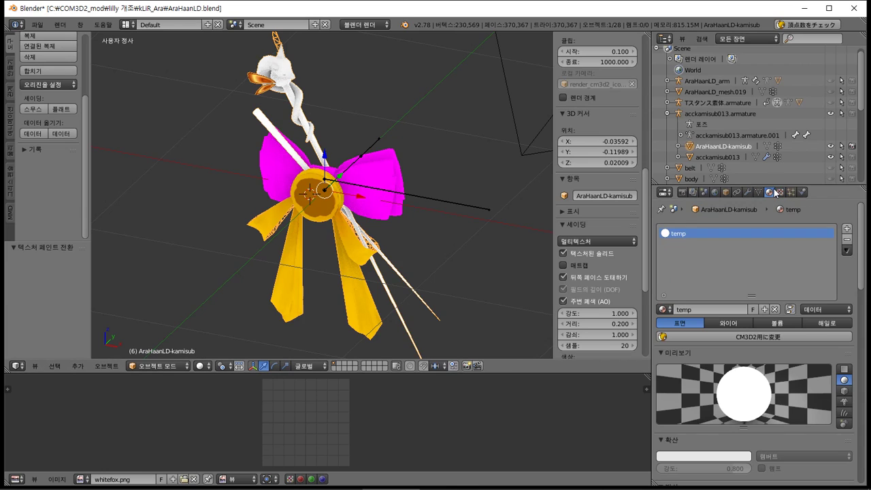
# - Move back and forth through the undo history to the state before the duplicate hairpin was deleted
pyautogui.hotkey('ctrl', 'z')
pyautogui.hotkey('ctrl', 'z')
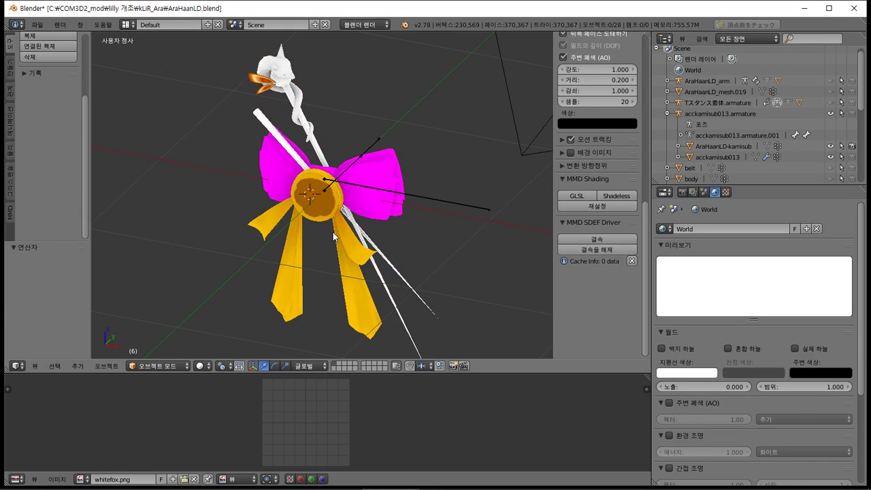
pyautogui.hotkey('ctrl', 'shift', 'z')
pyautogui.hotkey('ctrl', 'z')
pyautogui.hotkey('ctrl', 'shift', 'z')
pyautogui.hotkey('ctrl', 'shift', 'z')
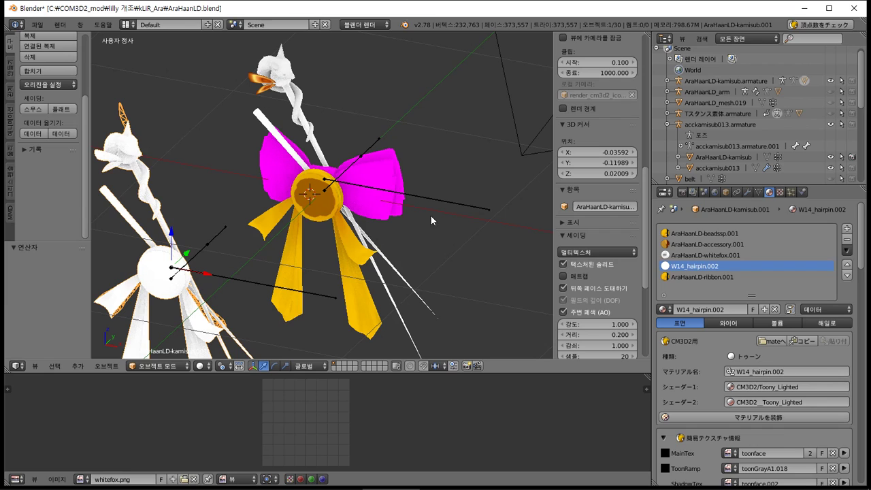
# - Select the original AraHaanLD-kamisub hairpin and the acckamisub013 bow in turn to compare their materials
pyautogui.rightClick(355, 211)
pyautogui.rightClick(334, 213)
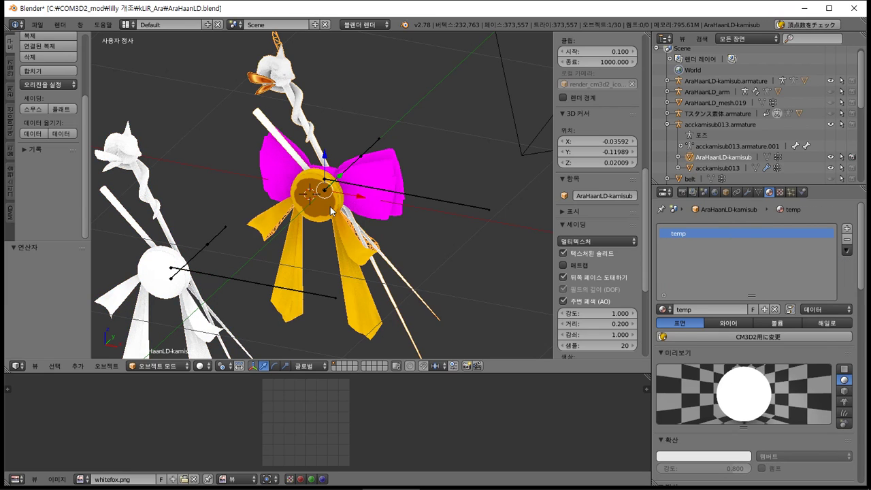
pyautogui.rightClick(351, 279)
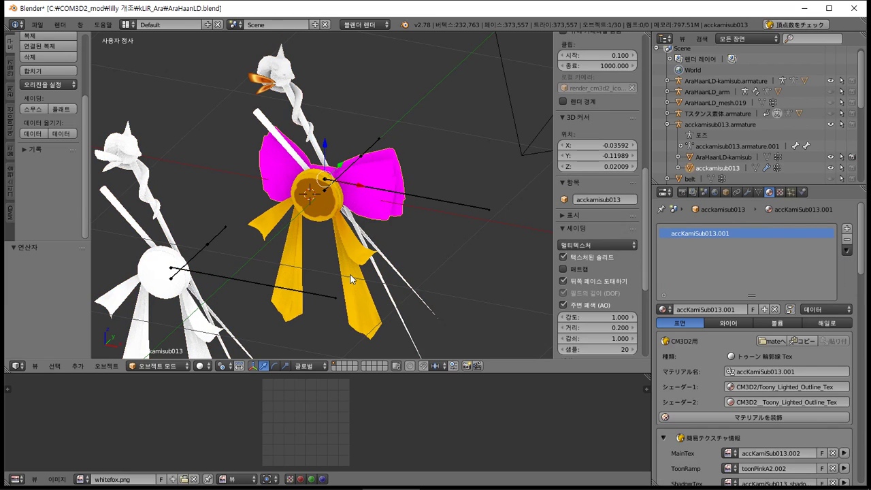
pyautogui.rightClick(351, 279)
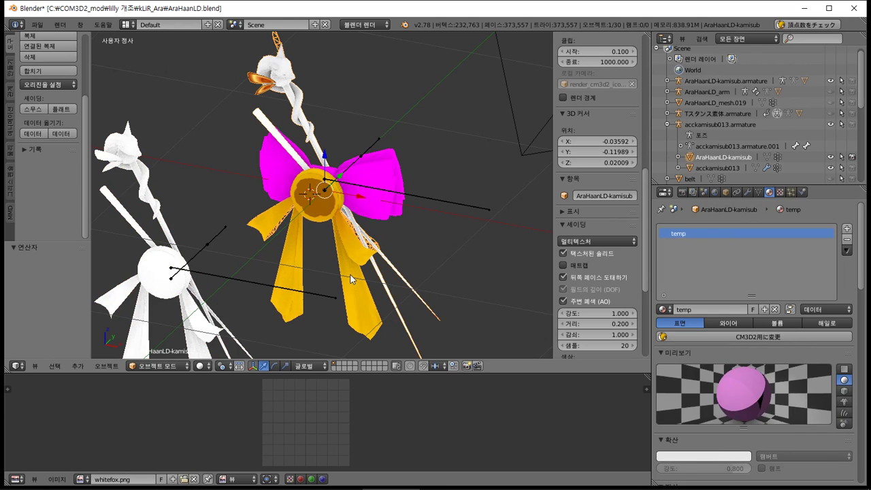
# - Repeatedly undo and redo the latest changes to look for the hairpin's original materials
pyautogui.hotkey('ctrl', 'z')
pyautogui.hotkey('ctrl', 'z')
pyautogui.hotkey('ctrl', 'z')
pyautogui.hotkey('ctrl', 'shift', 'z')
pyautogui.hotkey('ctrl', 'shift', 'z')
pyautogui.hotkey('ctrl', 'shift', 'z')
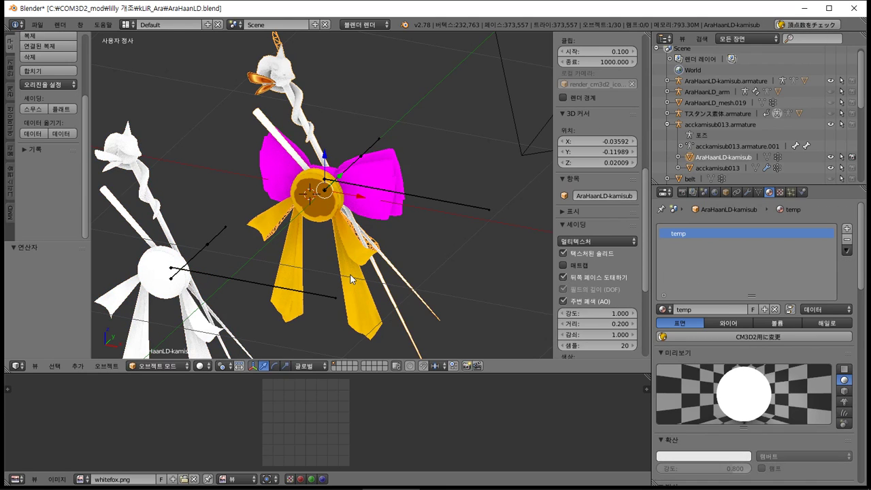
pyautogui.hotkey('ctrl', 'z')
pyautogui.hotkey('ctrl', 'shift', 'z')
pyautogui.hotkey('ctrl', 'z')
pyautogui.hotkey('ctrl', 'shift', 'z')
pyautogui.hotkey('ctrl', 'z')
pyautogui.hotkey('ctrl', 'shift', 'z')
pyautogui.hotkey('ctrl', 'z')
pyautogui.hotkey('ctrl', 'shift', 'z')
# - Recover the scene from the AraHaanLD.blend file in the kLiR_Ara folder
pyautogui.click(37, 26)
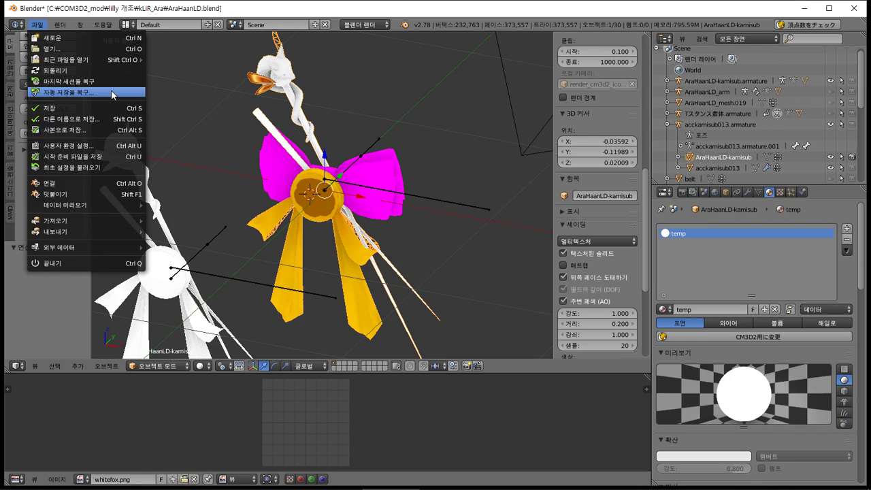
pyautogui.click(102, 92)
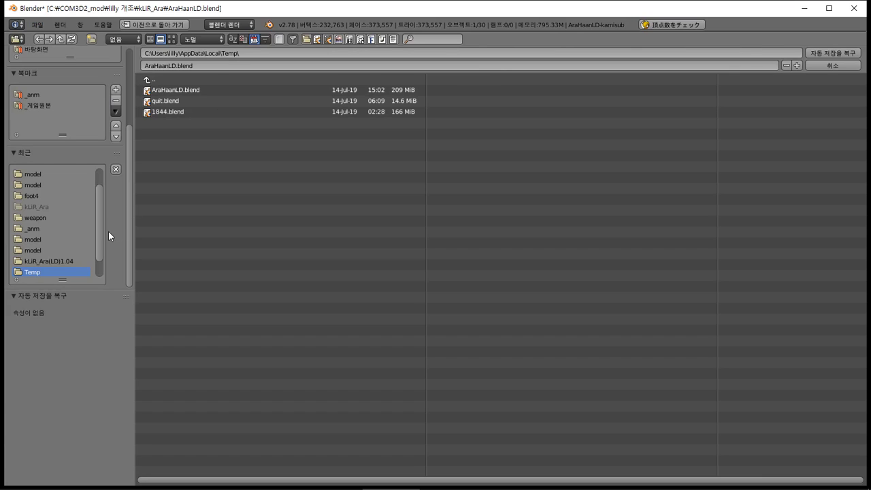
pyautogui.scroll(2, 100, 225)
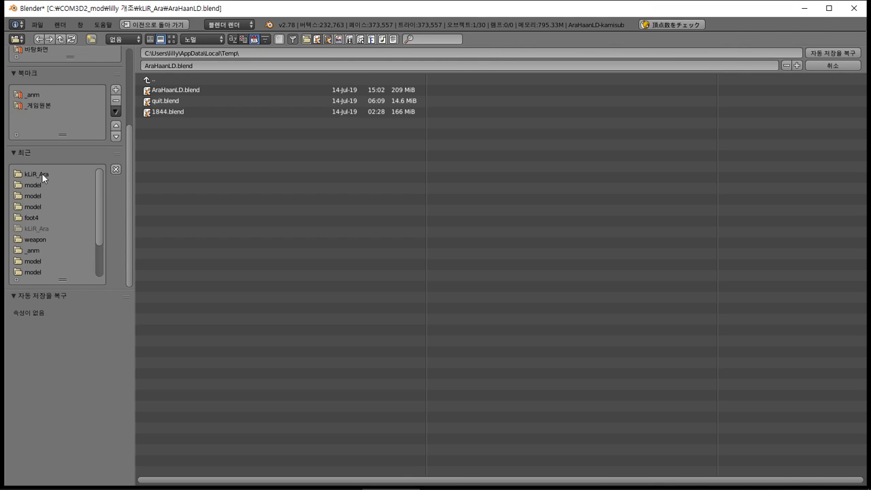
pyautogui.click(41, 172)
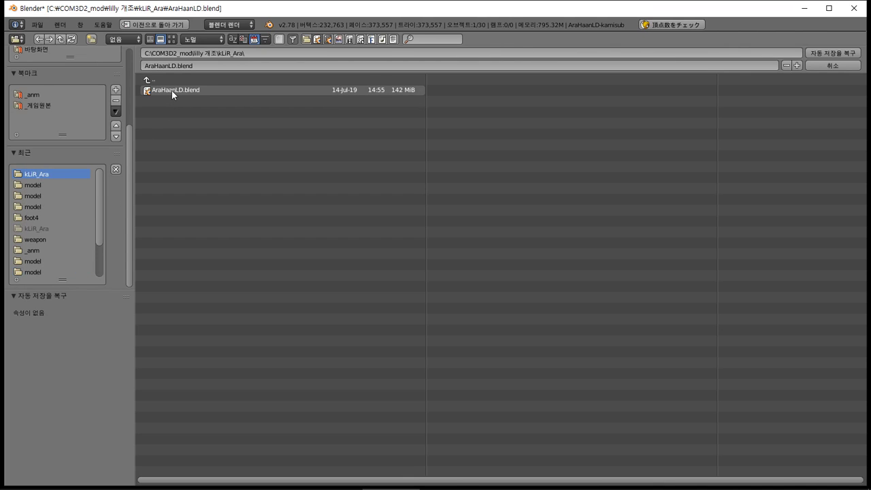
pyautogui.doubleClick(171, 90)
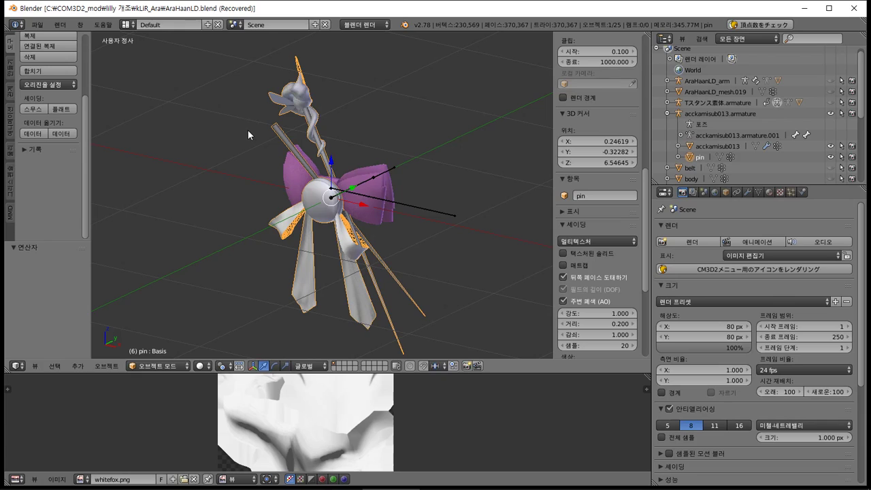
# - Show the material list of the recovered pin object and check its W14_hairpin material
pyautogui.click(769, 192)
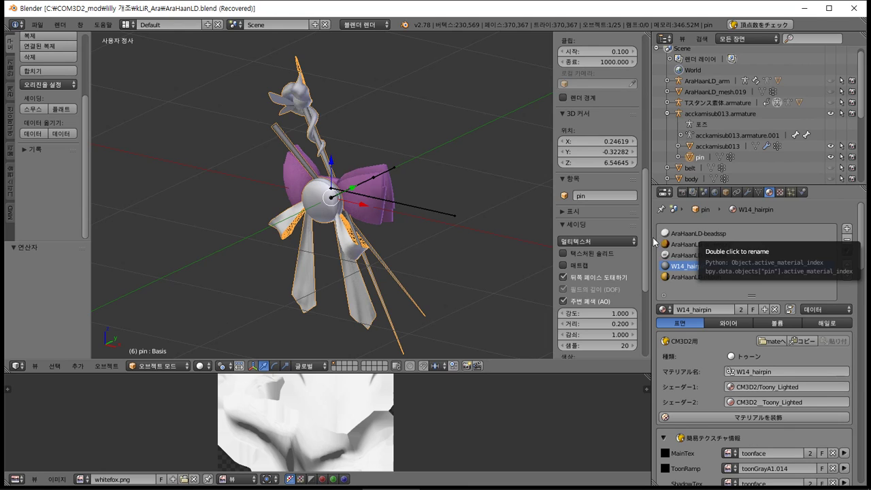
pyautogui.scroll(1, 481, 267)
pyautogui.scroll(-1, 481, 267)
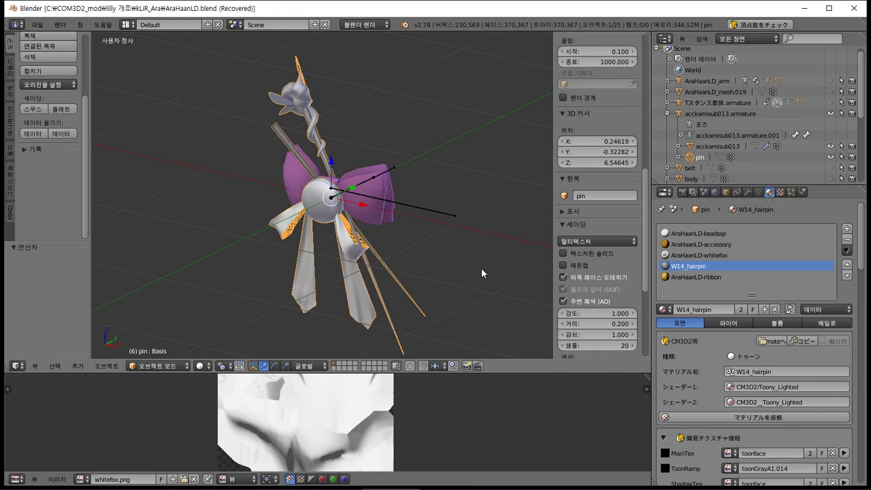
# - Copy the file name of AraHaanLD-kamisub.model from the kLiR_Ara folder and rename the pin object in Blender to AraHaanLD-kamisub
pyautogui.click(178, 485)
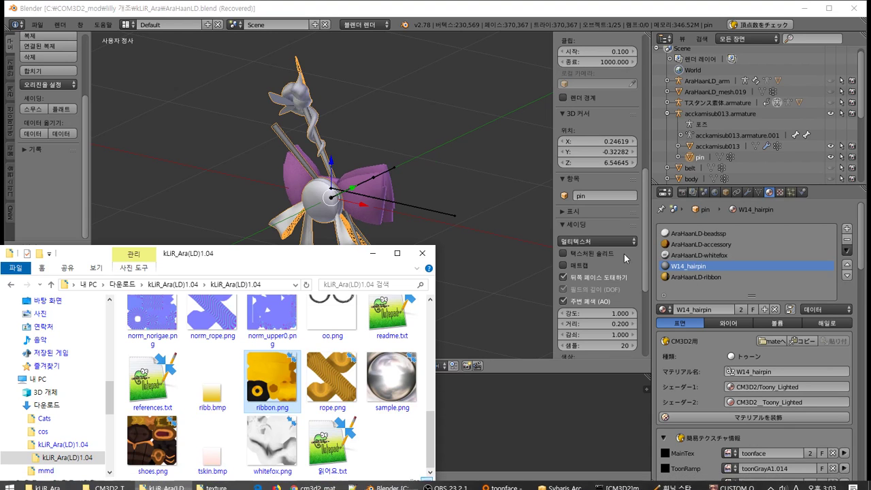
pyautogui.click(48, 481)
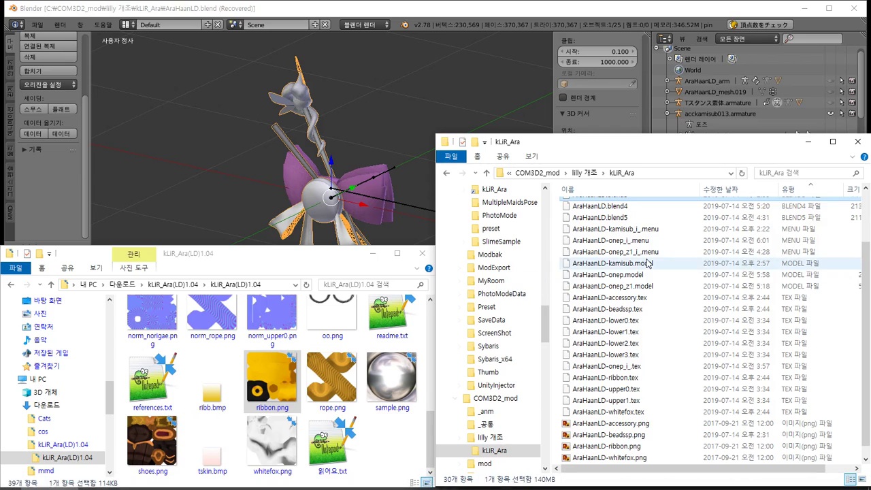
pyautogui.scroll(2, 640, 340)
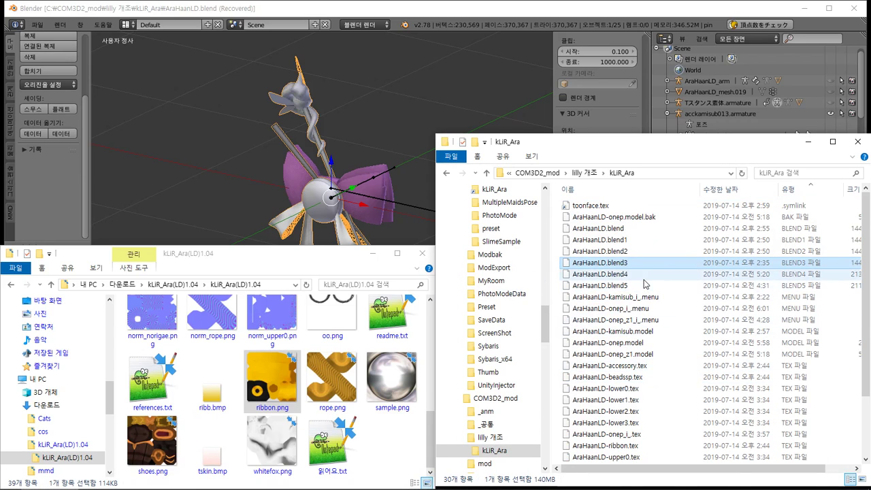
pyautogui.click(612, 332)
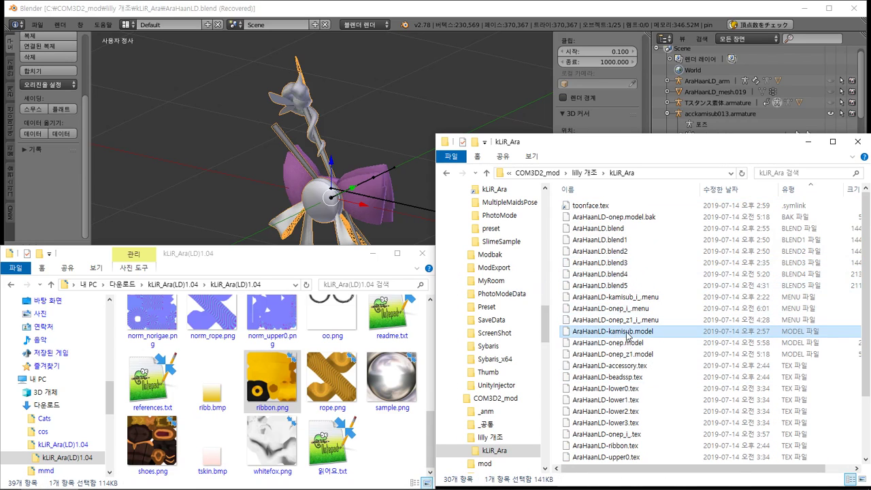
pyautogui.press('F2')
pyautogui.hotkey('ctrl', 'c')
pyautogui.click(701, 7)
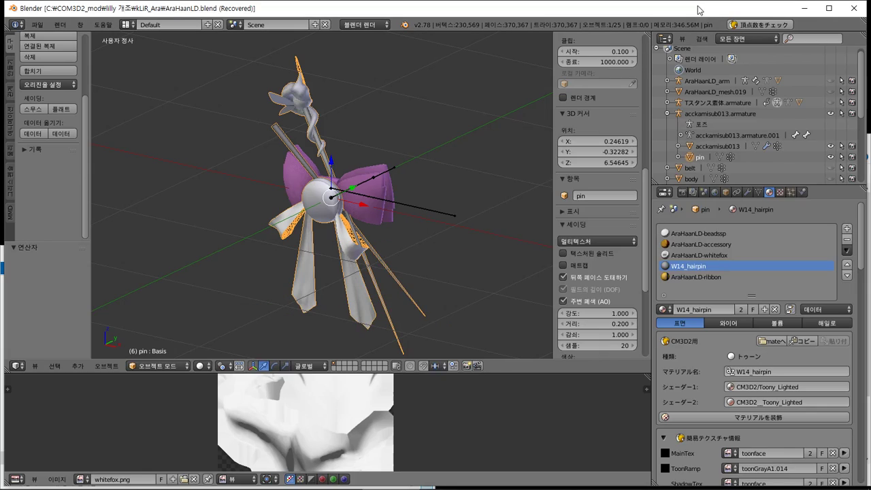
pyautogui.doubleClick(699, 157)
pyautogui.hotkey('ctrl', 'v')
pyautogui.press('Return')
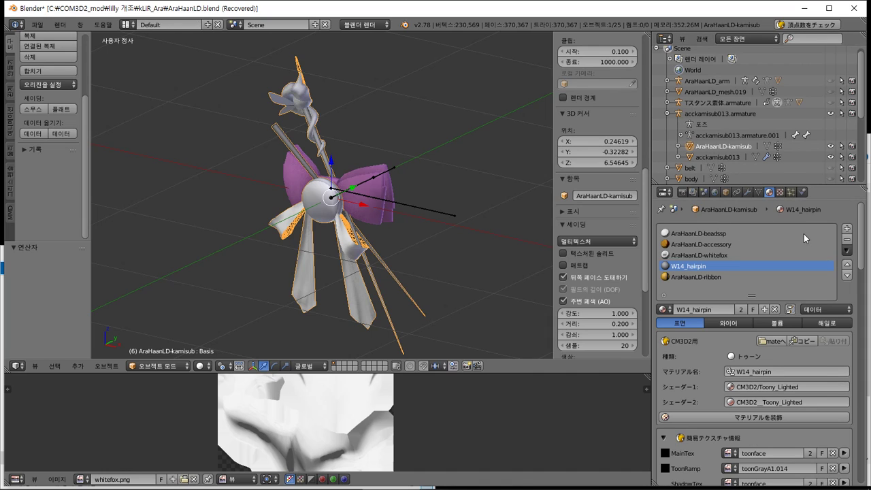
# - Examine the material and texture settings of the hairpin's W14_hairpin, AraHaanLD-beadssp and AraHaanLD-accessory materials
pyautogui.click(781, 192)
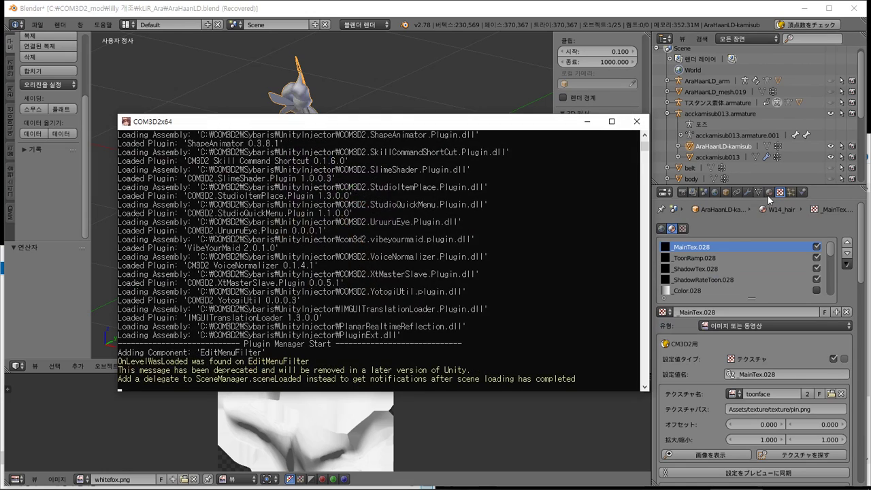
pyautogui.click(769, 192)
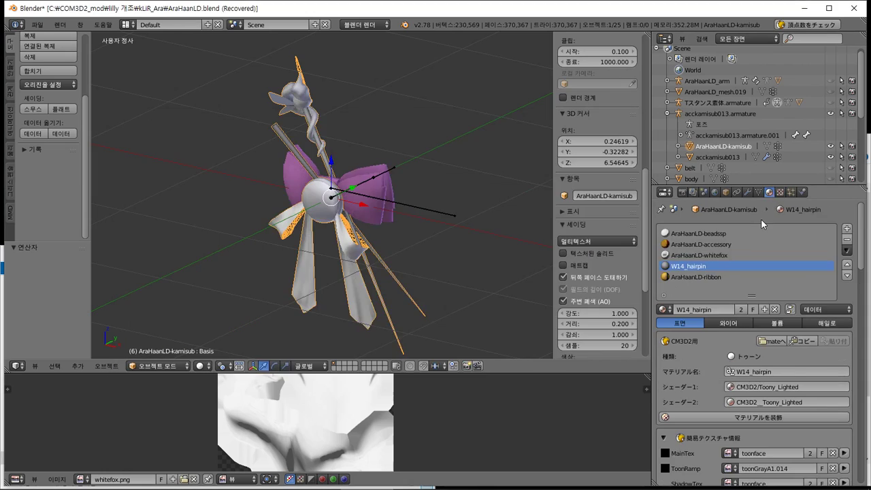
pyautogui.click(780, 193)
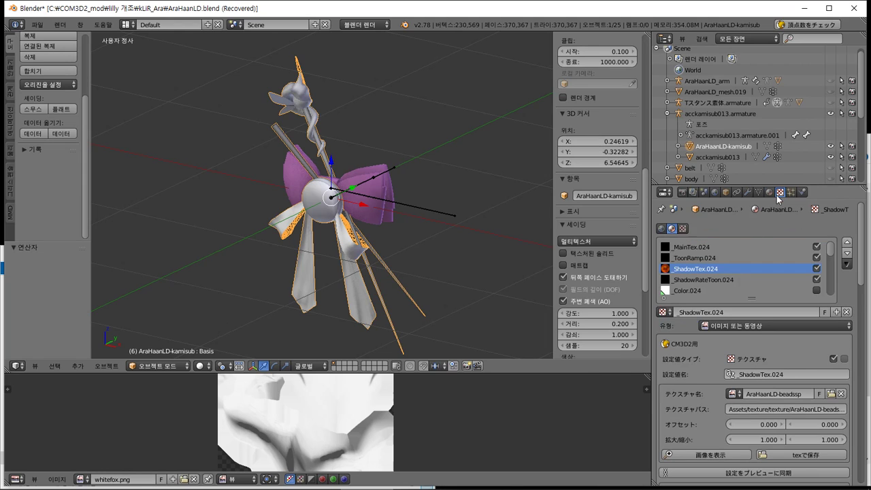
pyautogui.click(769, 193)
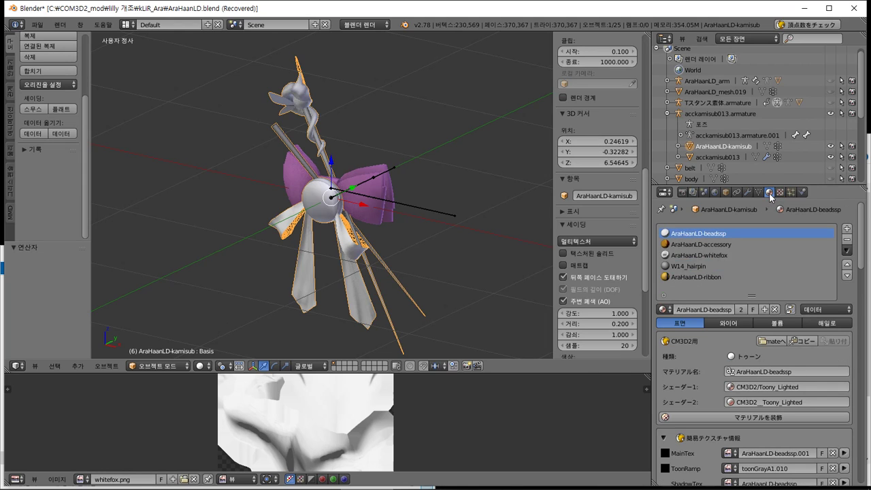
pyautogui.click(710, 267)
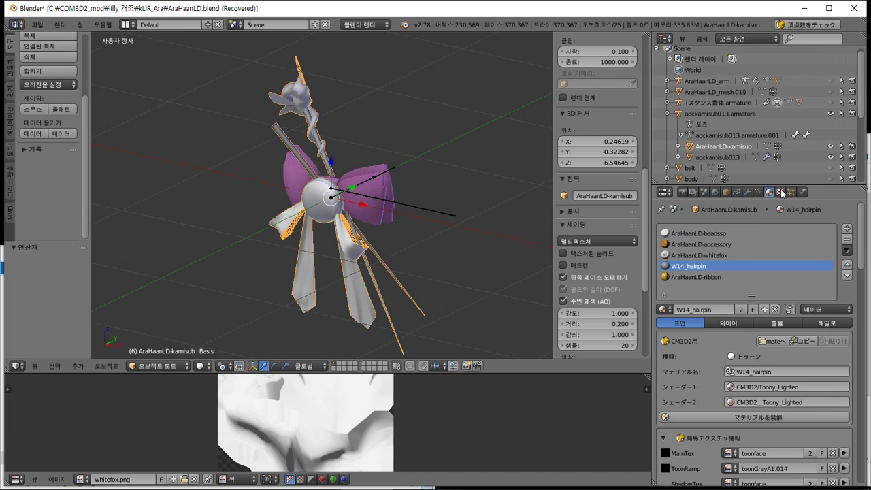
pyautogui.click(720, 245)
pyautogui.click(712, 268)
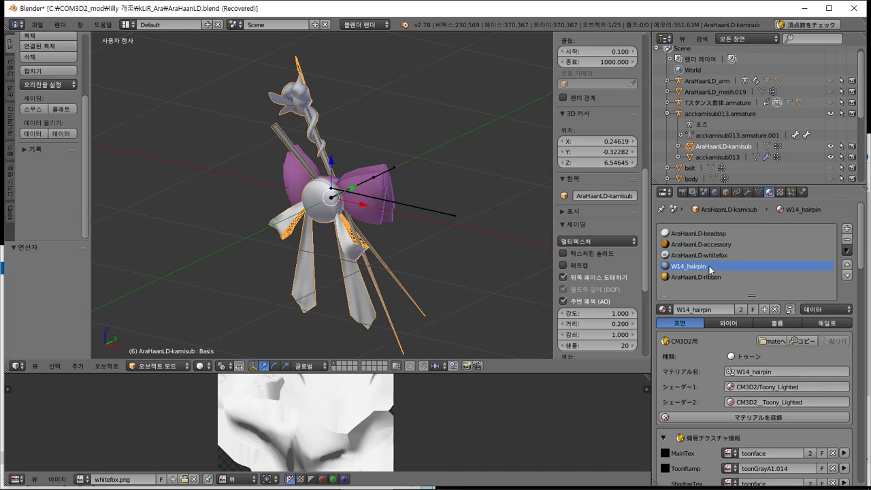
pyautogui.click(781, 193)
pyautogui.click(771, 193)
# - Save the recovered scene over the existing AraHaanLD.blend file
pyautogui.hotkey('ctrl', 's')
pyautogui.click(242, 117)
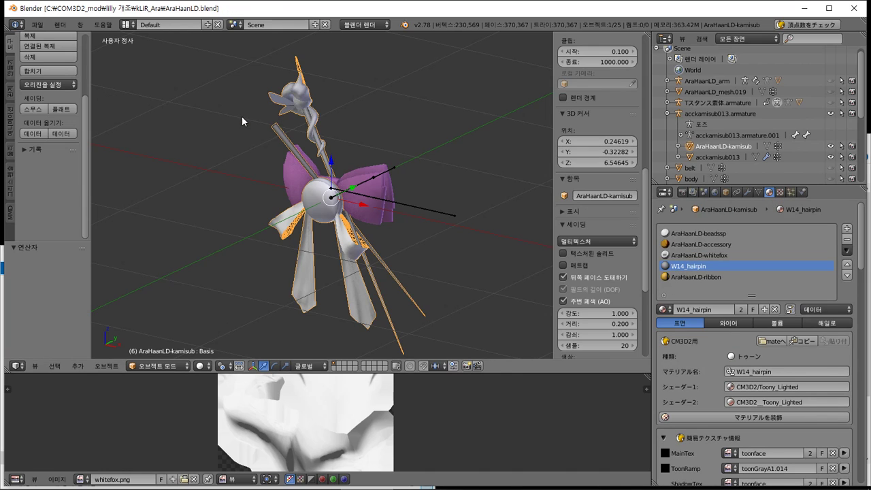
# - Render the 80 px CM3D2 menu icon of the AraHaanLD-kamisub hairpin using the face textures and inspect the result
pyautogui.click(705, 159)
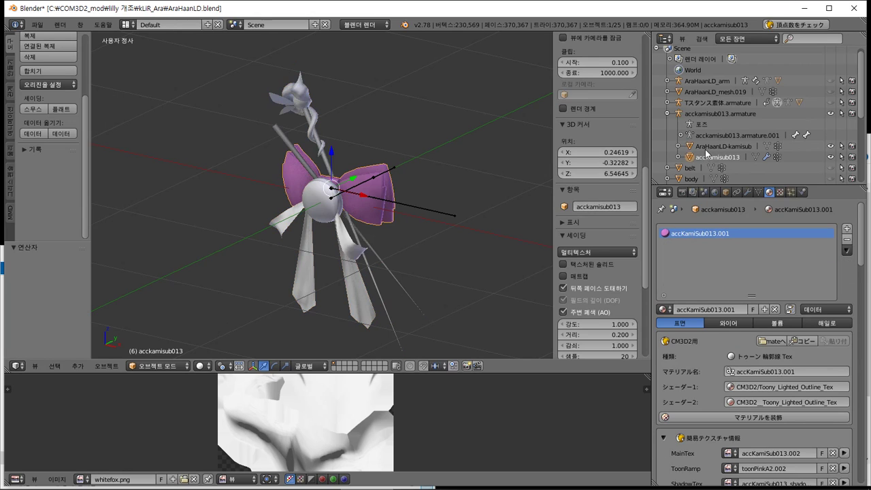
pyautogui.click(710, 147)
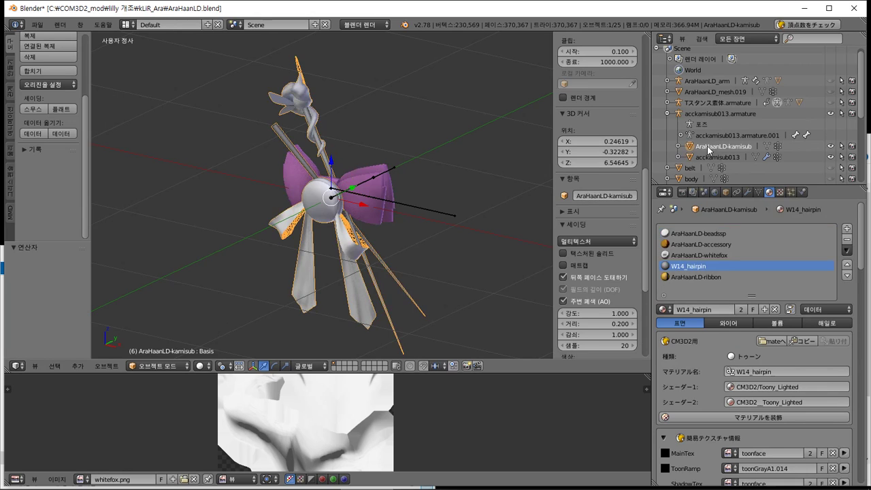
pyautogui.click(682, 192)
pyautogui.click(727, 277)
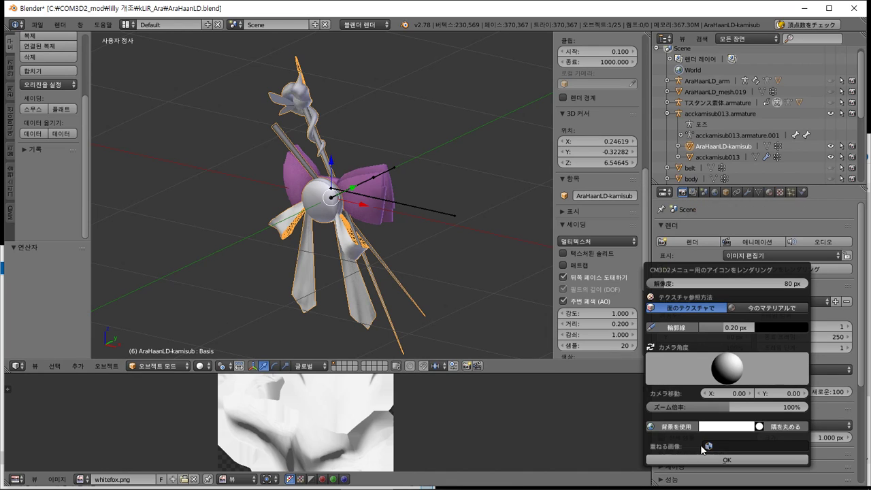
pyautogui.click(695, 460)
pyautogui.scroll(5, 340, 413)
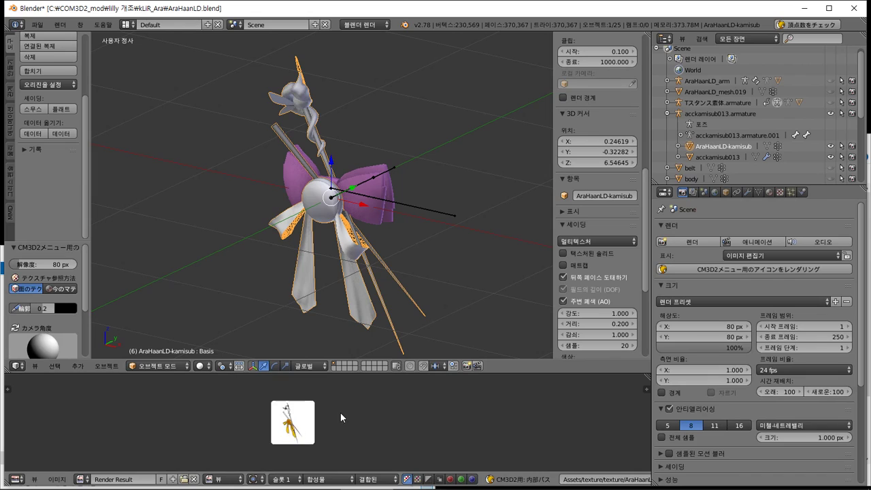
pyautogui.scroll(1, 343, 411)
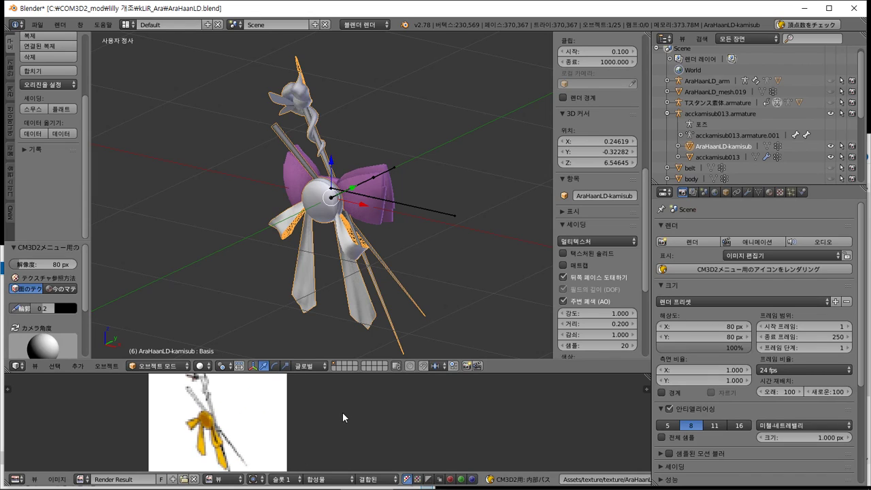
pyautogui.scroll(-1, 342, 412)
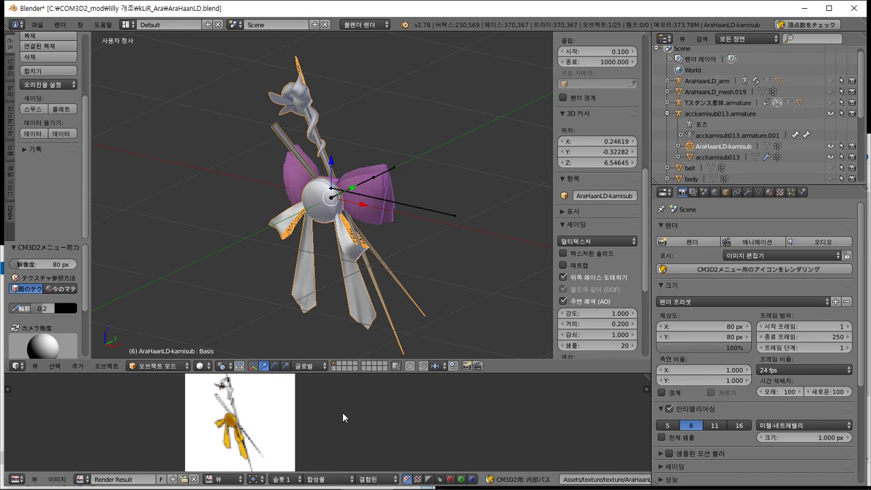
# - Save the rendered menu icon as AraHaanLD-kamisub.png in the kLiR_Ara folder
pyautogui.click(58, 479)
pyautogui.click(109, 412)
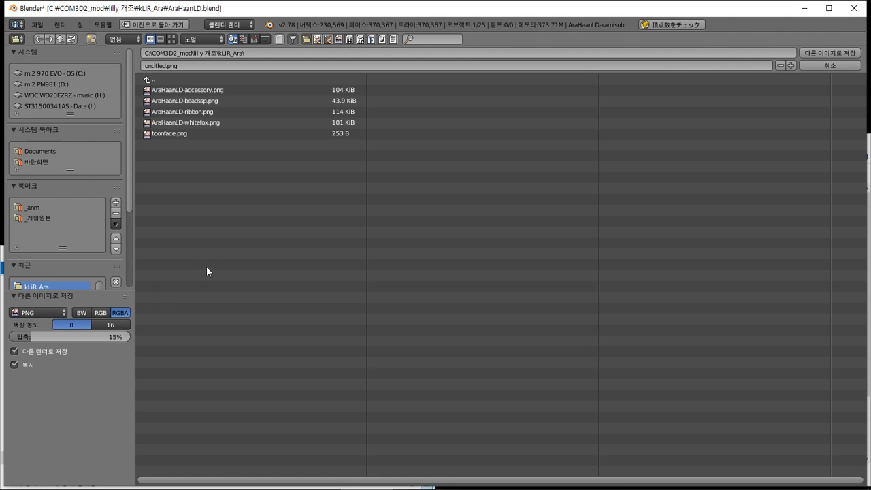
pyautogui.hotkey('ctrl', 'v')
pyautogui.click(258, 66)
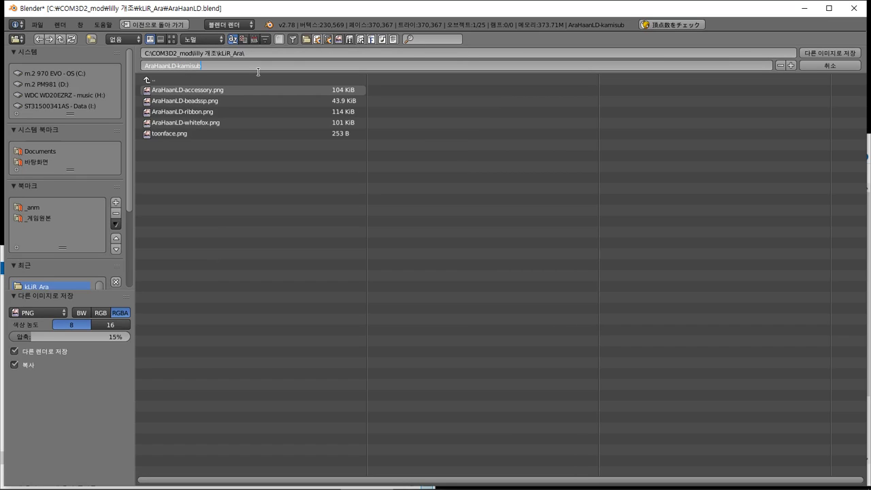
pyautogui.click(846, 54)
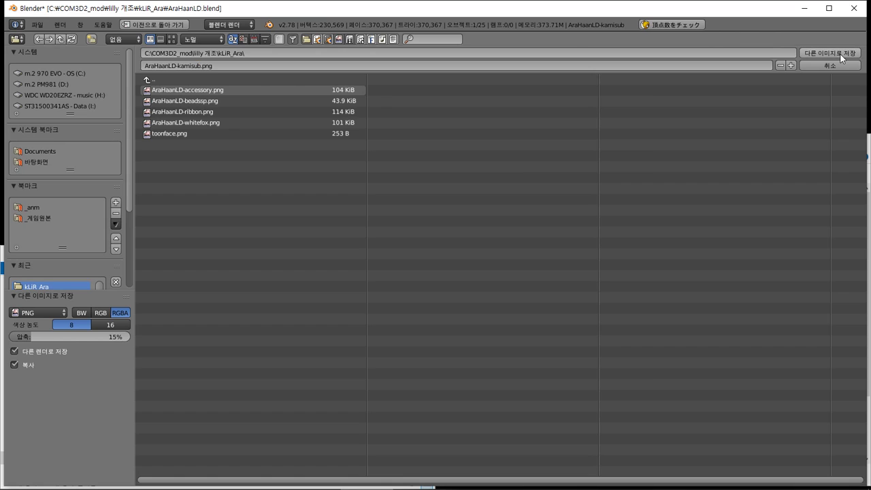
pyautogui.click(841, 58)
# - Switch to the kLiR_Ara folder in File Explorer and rename AraHaanLD-kamisub.png to AraHaanLD-kamisub_i_.png
pyautogui.hotkey('alt', 'Tab')
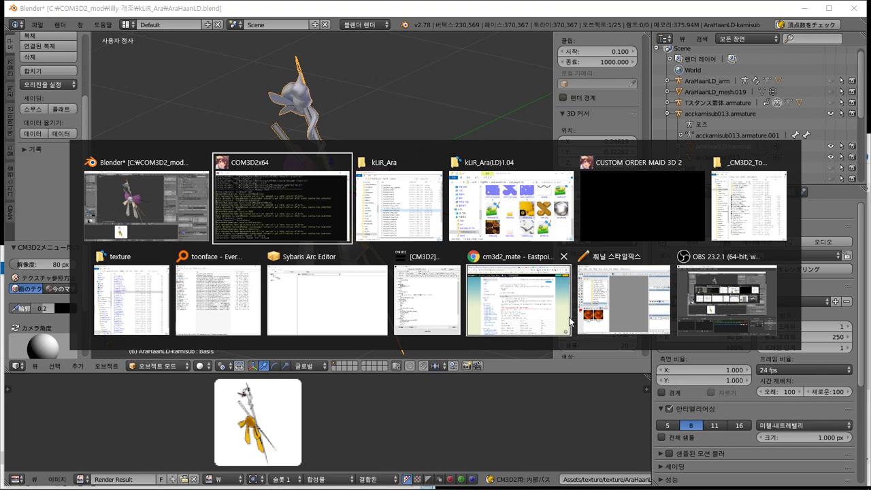
pyautogui.hotkey('alt', 'Tab')
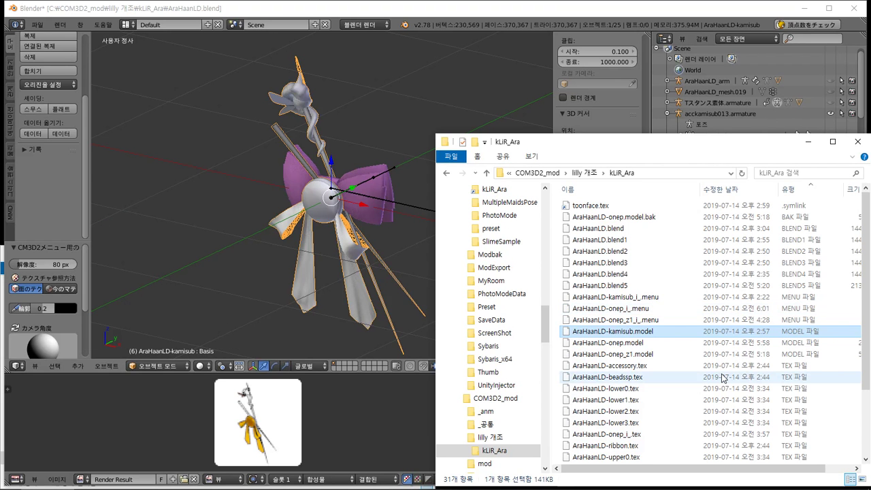
pyautogui.scroll(-3, 723, 380)
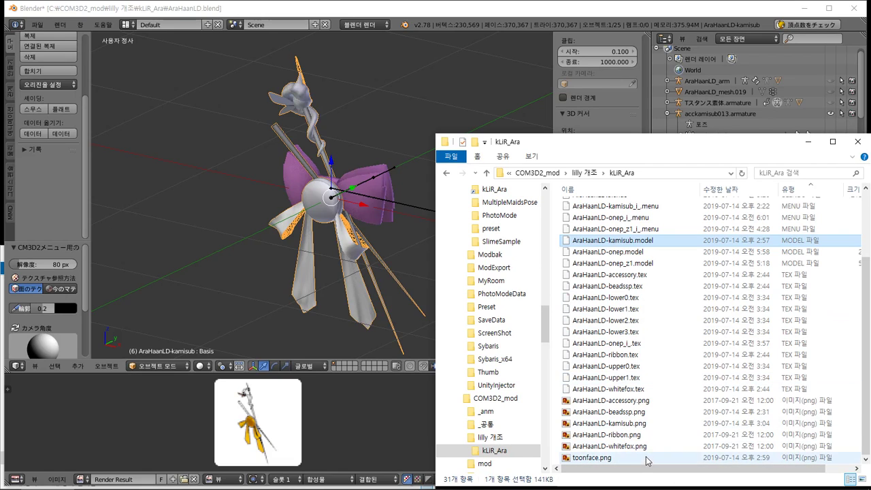
pyautogui.click(678, 423)
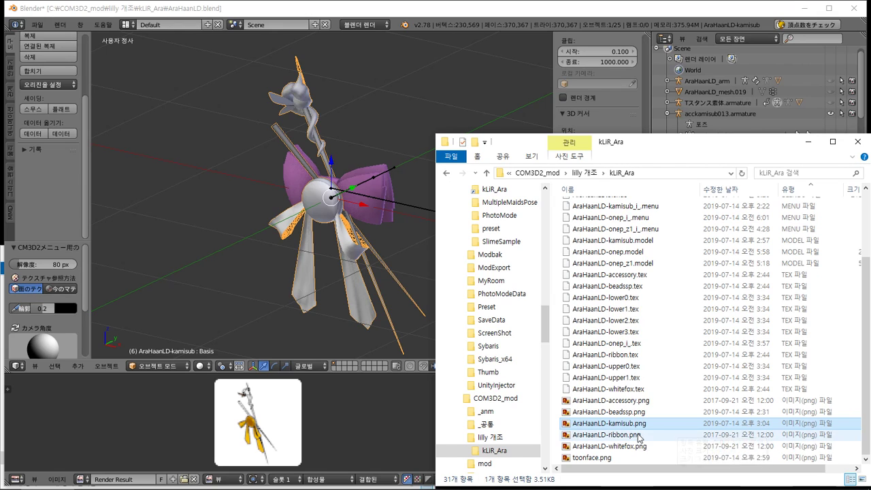
pyautogui.press('F2')
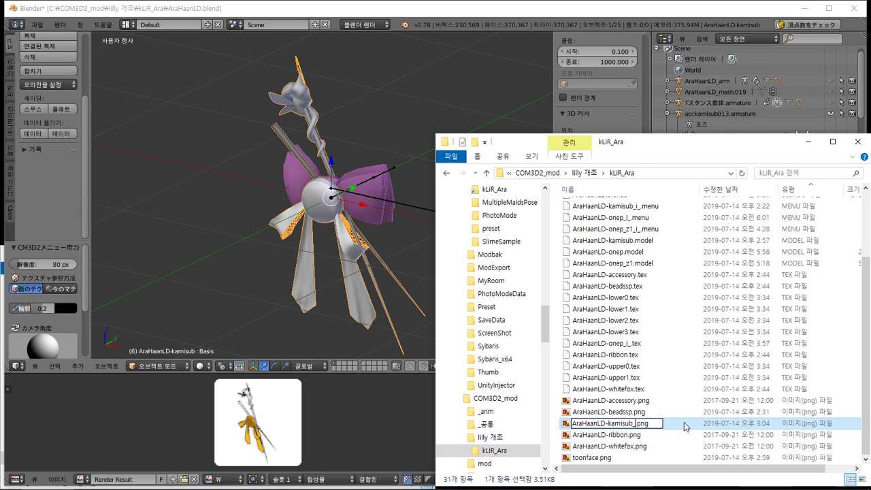
pyautogui.write('_i_')
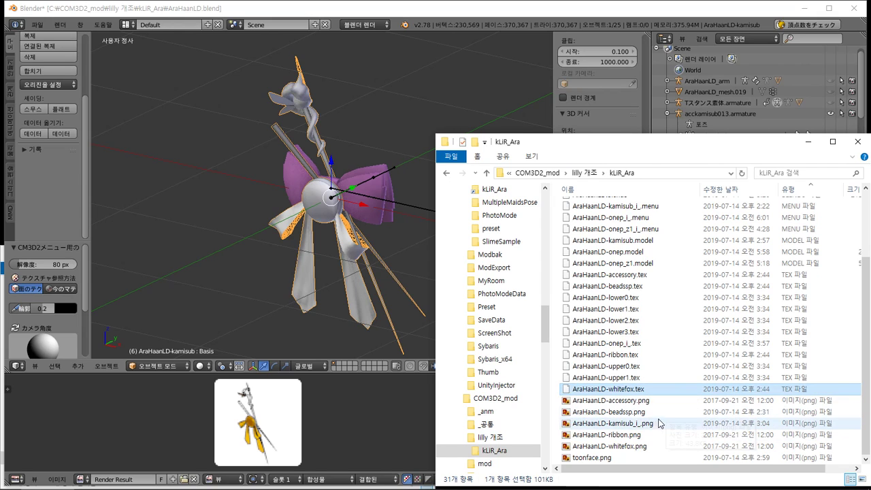
pyautogui.press('Return')
# - Convert AraHaanLD-kamisub_i_.png to a tex file with the CM3D2 Toolkit's tex/png converter, using the texture path assets/texture/
pyautogui.moveTo(136, 487)
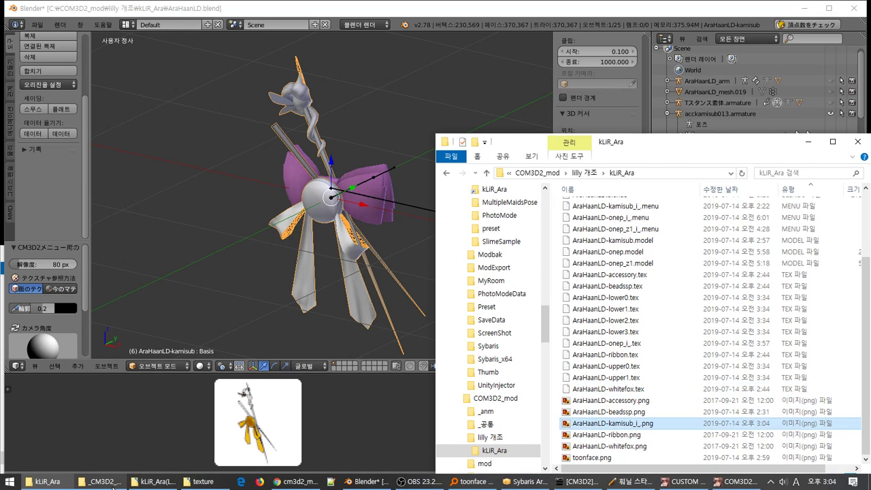
pyautogui.click(109, 482)
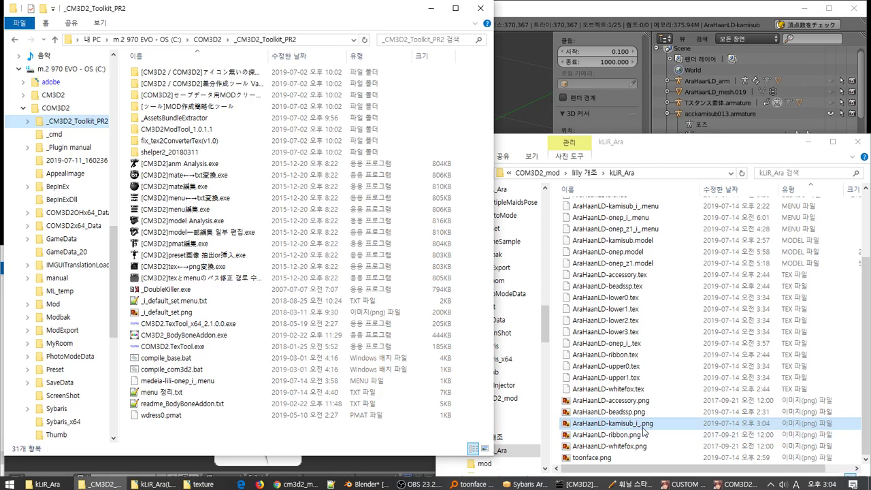
pyautogui.moveTo(625, 425); pyautogui.dragTo(363, 271)
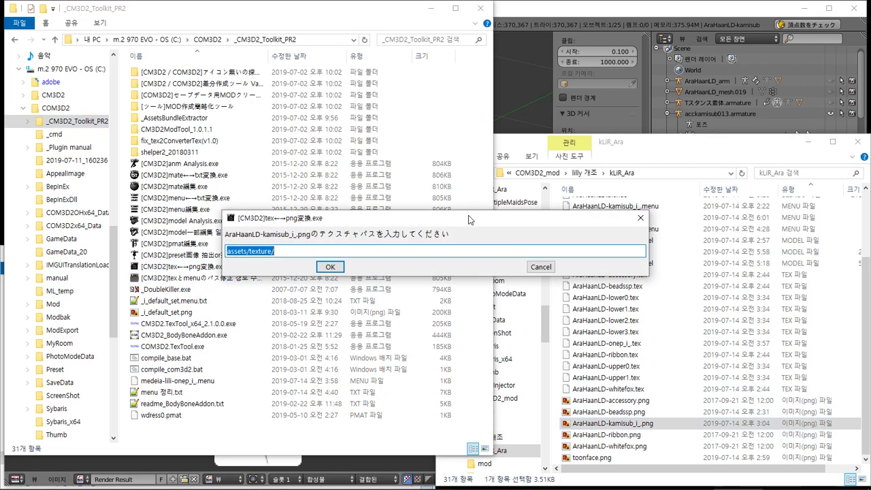
pyautogui.click(344, 267)
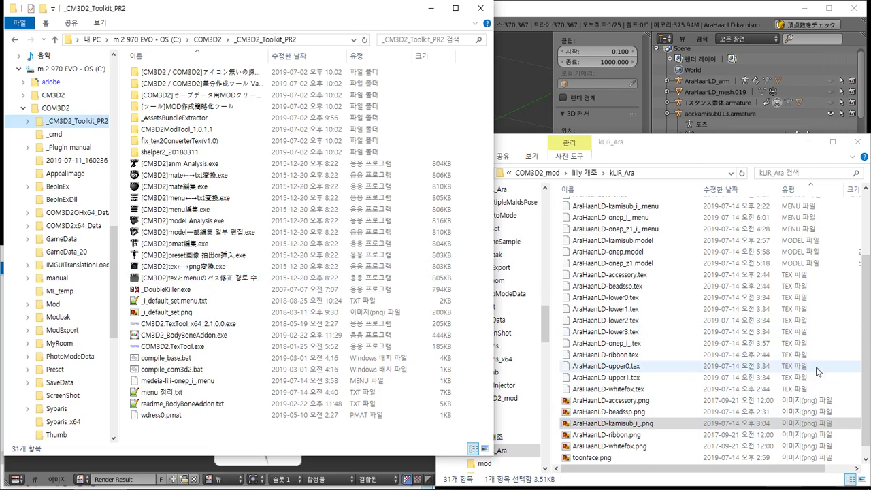
# - Copy the AraHaanLD-kamisub_i_.tex file name and set it as the icons entry of AraHaanLD-kamisub_i_.menu in the CM3D2 menu editor
pyautogui.click(611, 297)
pyautogui.click(611, 297)
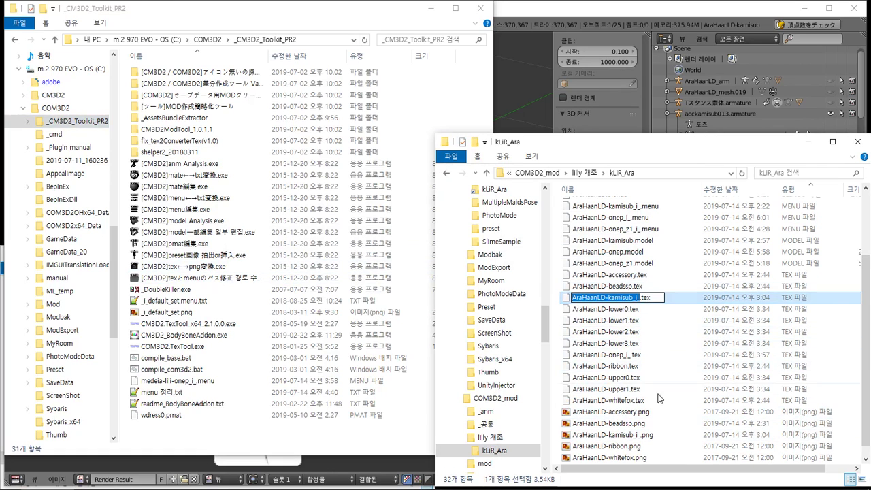
pyautogui.moveTo(656, 485)
pyautogui.click(579, 482)
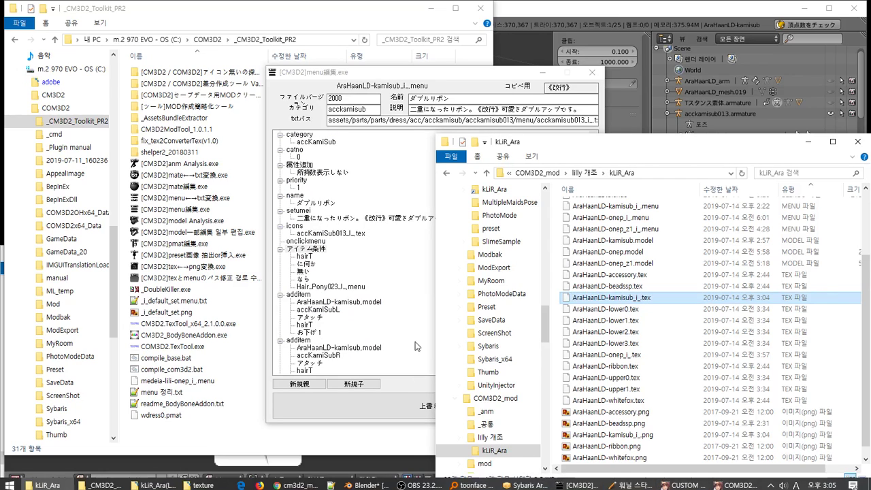
pyautogui.click(355, 237)
pyautogui.write('AraHaanLD-kamisub_i_.tex')
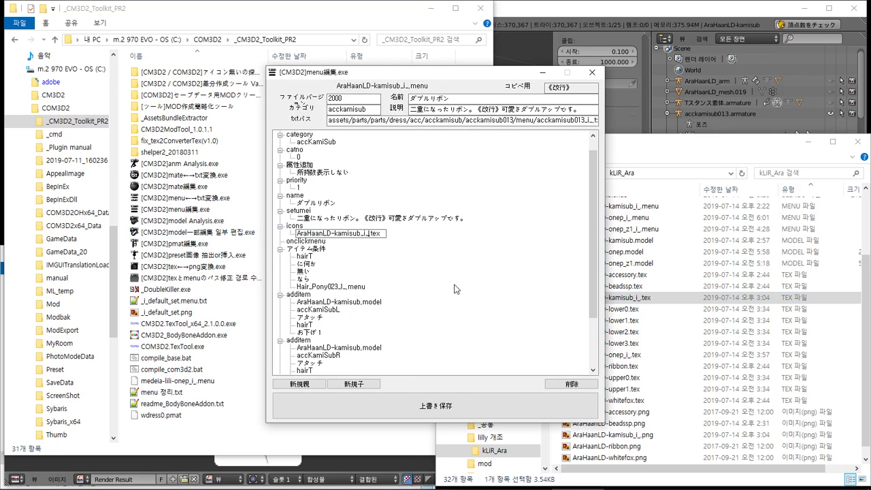
pyautogui.press('Return')
# - Save over the AraHaanLD-kamisub_i_.menu file and close the menu editor
pyautogui.click(453, 402)
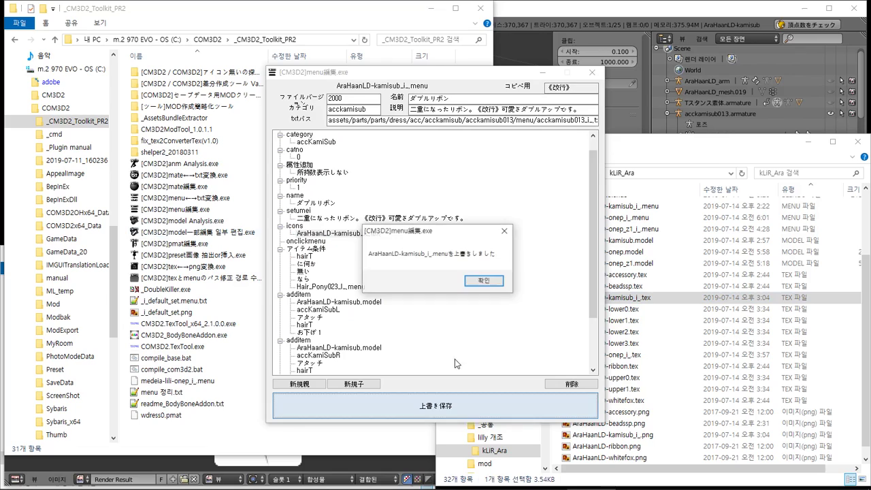
pyautogui.click(487, 282)
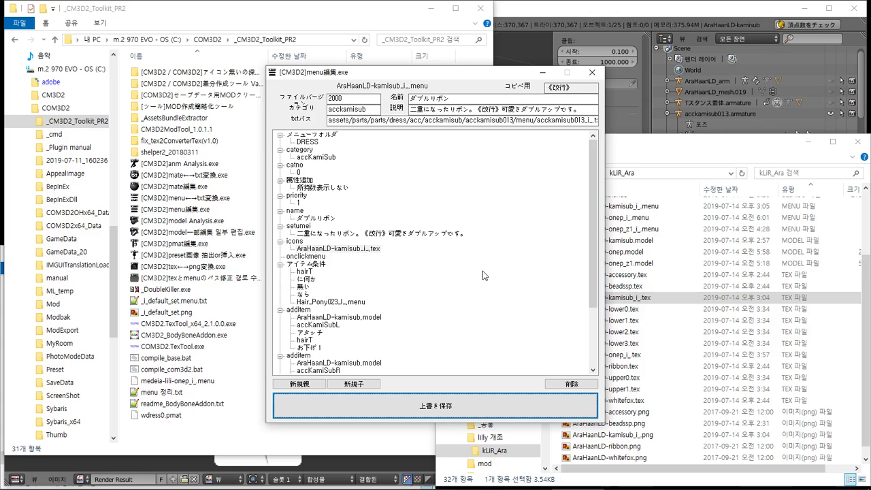
pyautogui.click(400, 405)
pyautogui.click(481, 281)
pyautogui.moveTo(679, 484)
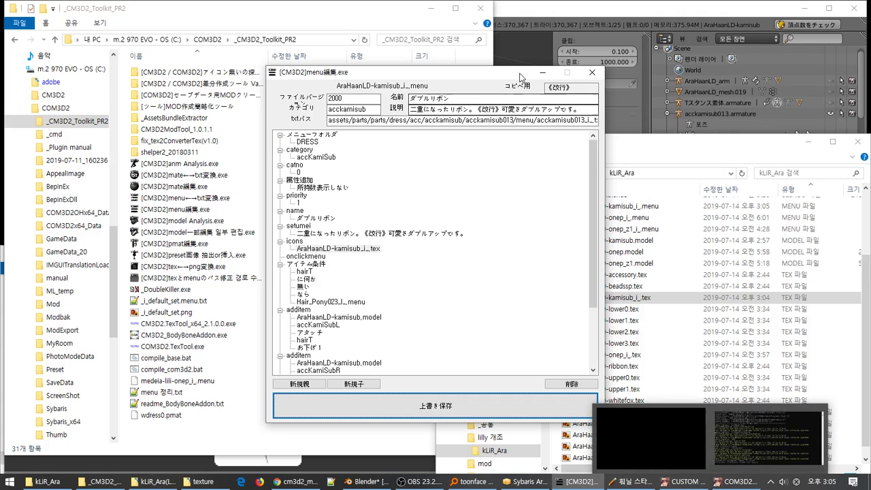
pyautogui.click(592, 72)
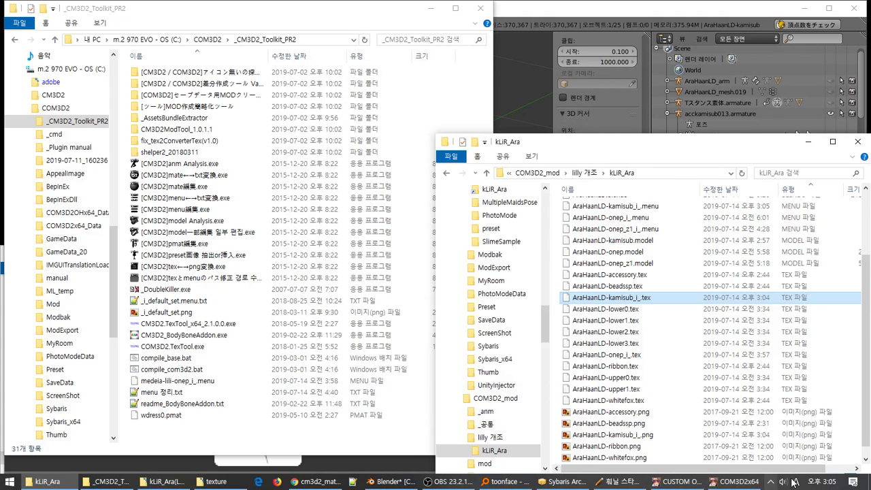
# - Open Task Manager and examine the system performance graphs and the detailed resource usage of COM3D2x64.exe
pyautogui.rightClick(822, 482)
pyautogui.click(820, 425)
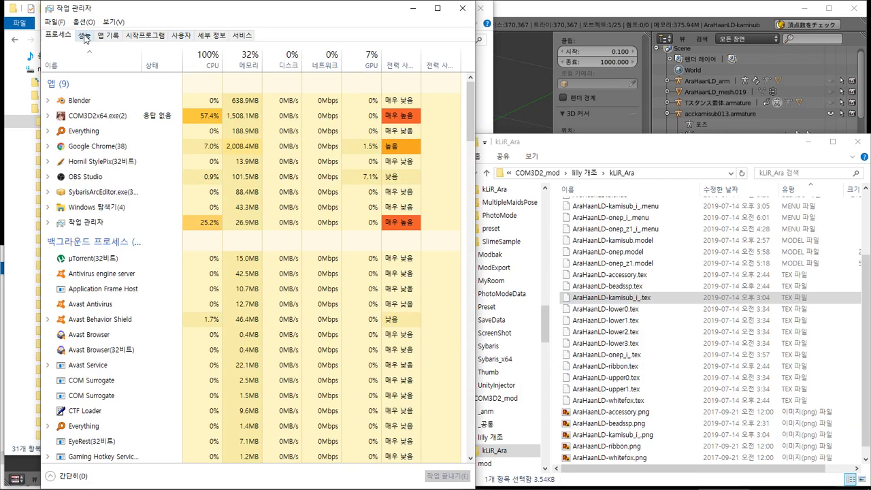
pyautogui.click(85, 36)
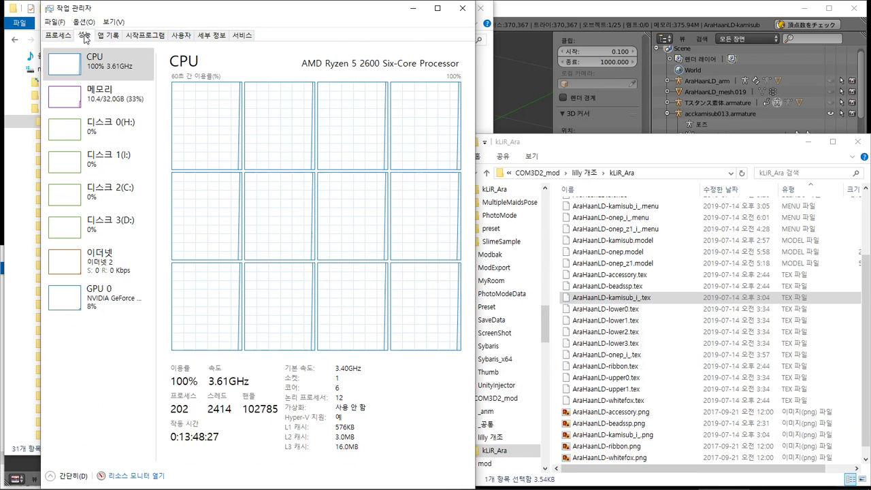
pyautogui.click(121, 218)
pyautogui.click(213, 38)
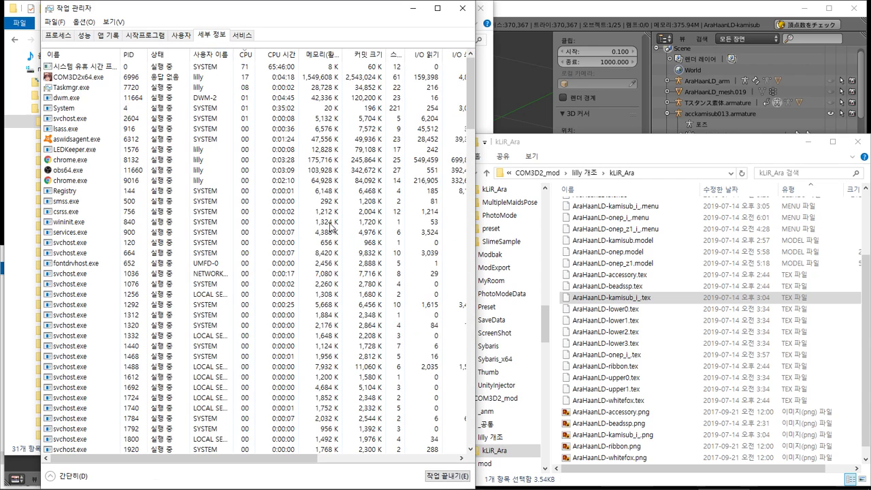
pyautogui.moveTo(281, 458); pyautogui.dragTo(429, 458)
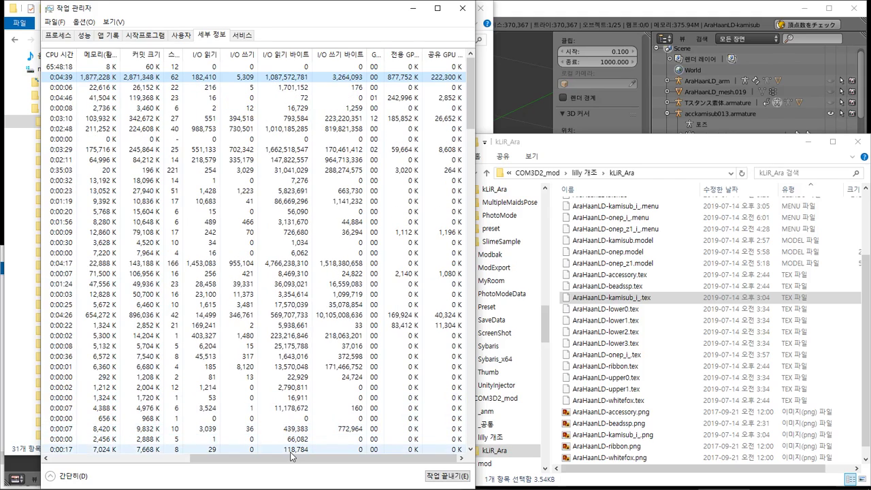
pyautogui.moveTo(286, 457); pyautogui.dragTo(144, 457)
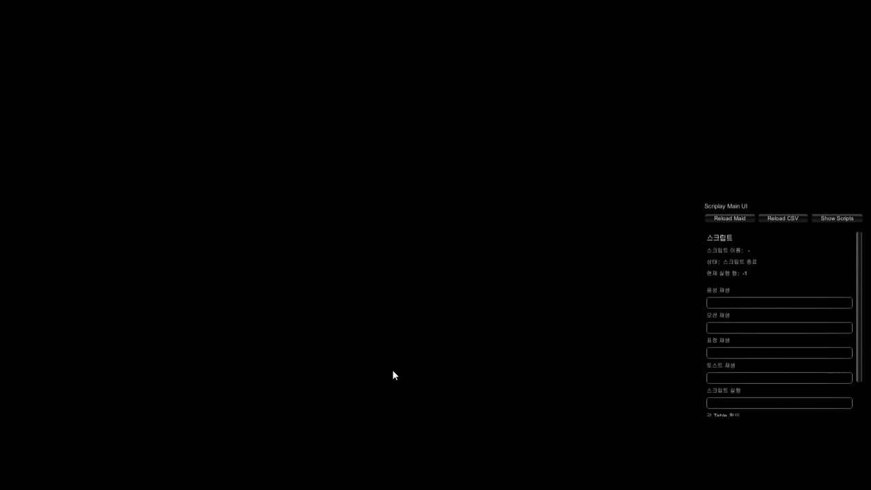
pyautogui.hotkey('alt', 'Tab')
pyautogui.hotkey('alt', 'Tab')
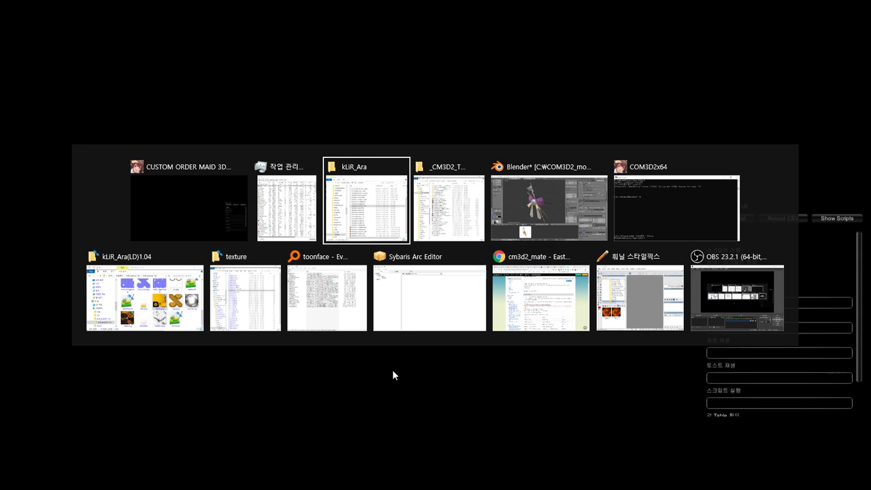
pyautogui.hotkey('alt', 'Tab')
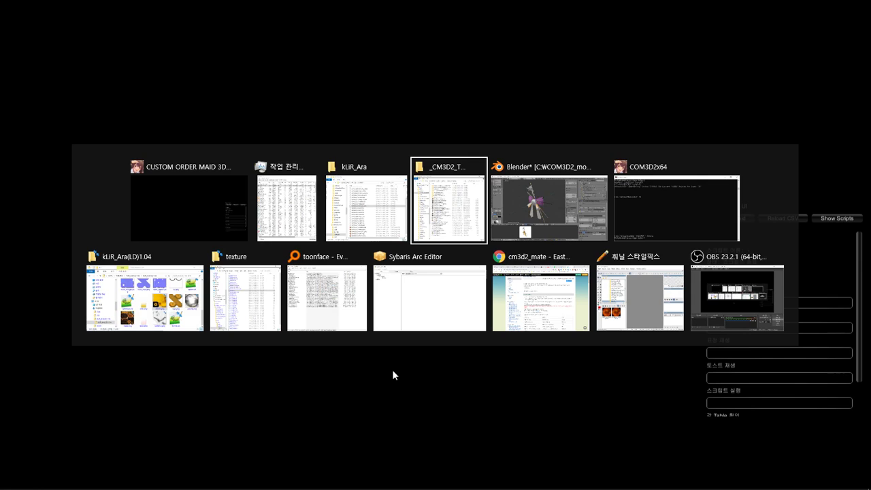
pyautogui.click(386, 216)
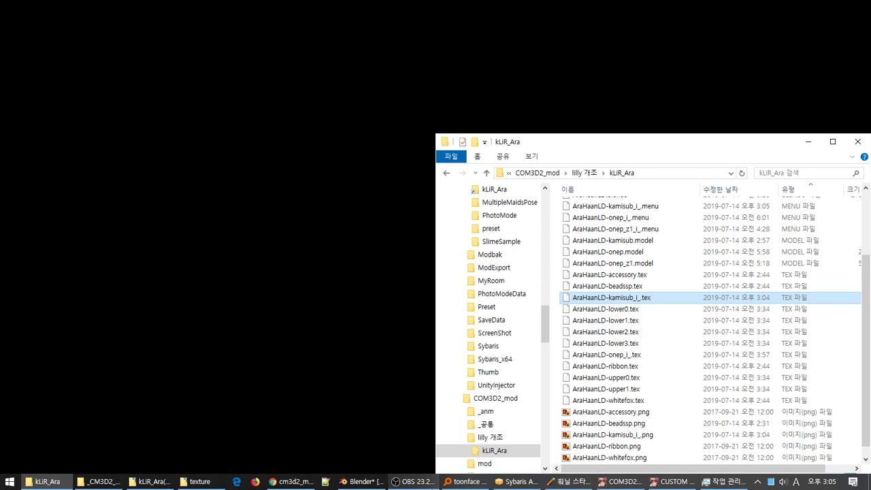
# - Switch to Custom Order Maid 3D2, load a save from page 9 and enter studio mode
pyautogui.moveTo(417, 481)
pyautogui.hotkey('alt', 'Tab')
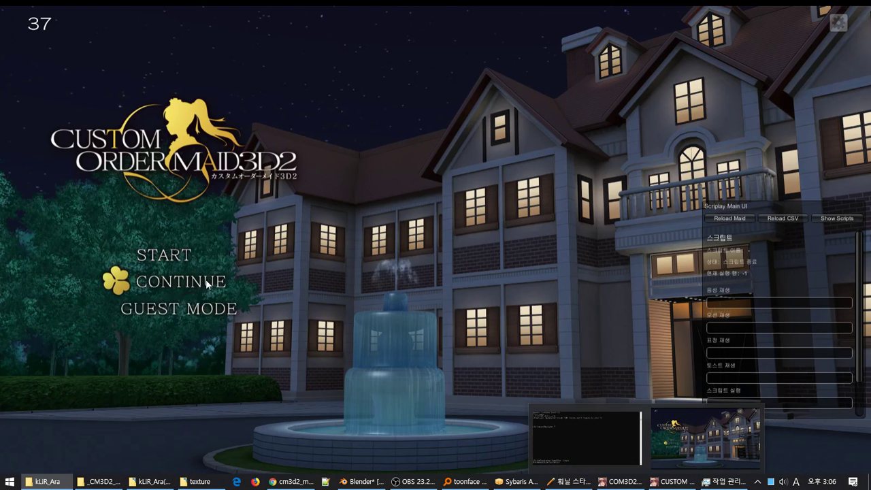
pyautogui.click(205, 279)
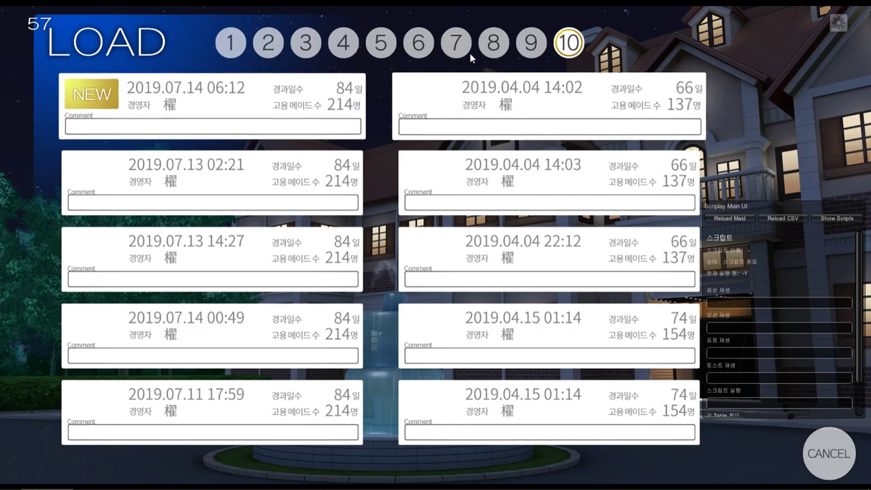
pyautogui.click(530, 43)
pyautogui.click(484, 408)
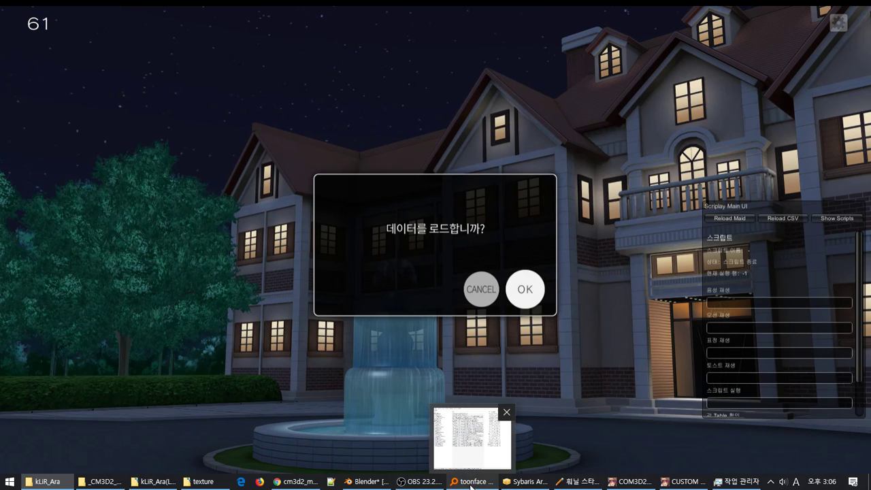
pyautogui.moveTo(520, 485)
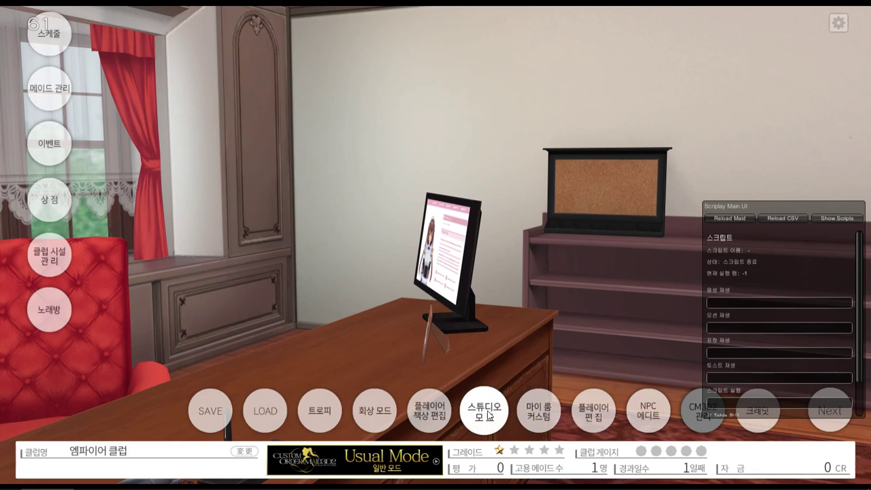
pyautogui.click(386, 416)
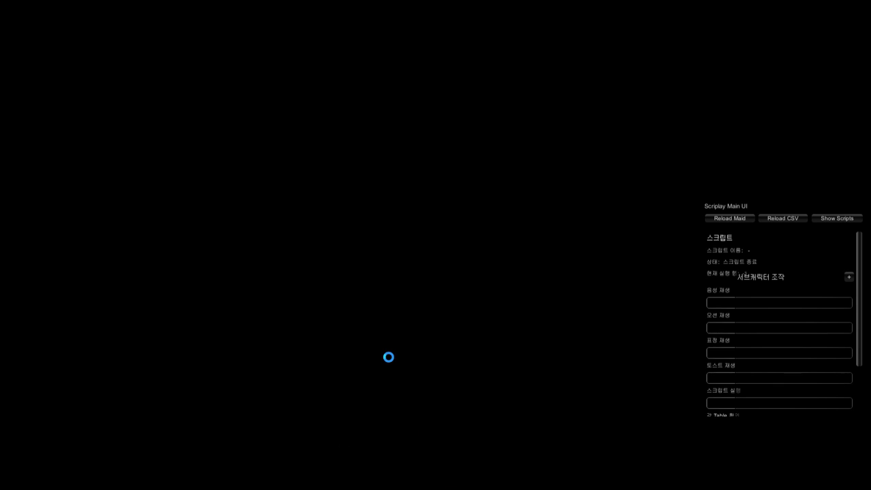
pyautogui.click(388, 357)
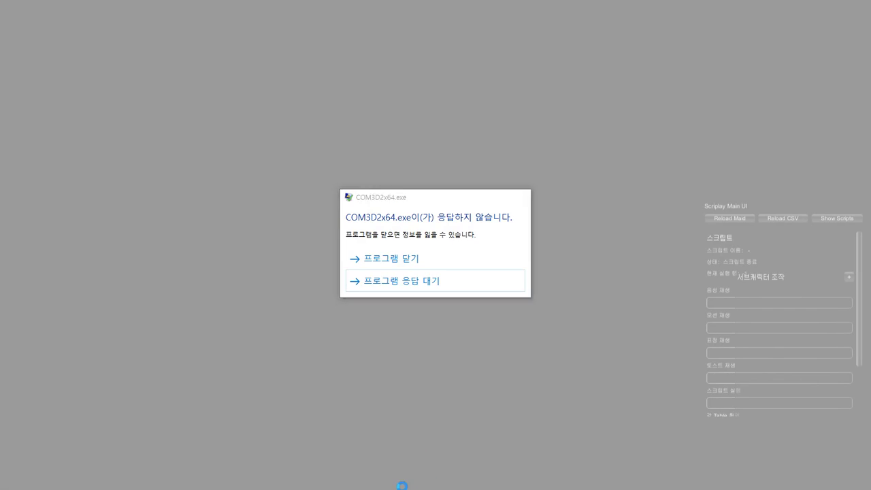
pyautogui.press('super')
pyautogui.click(427, 481)
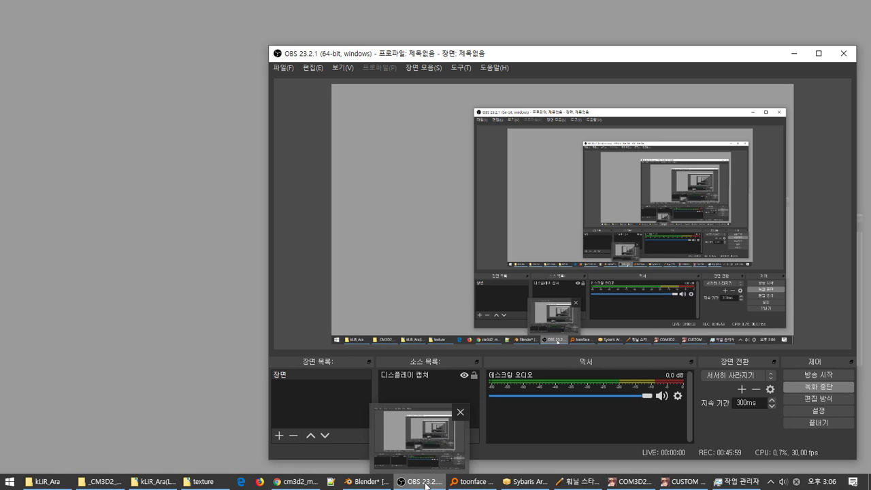
# - Return to Custom Order Maid 3D2 and dismiss the recollection mode tutorial
pyautogui.click(426, 482)
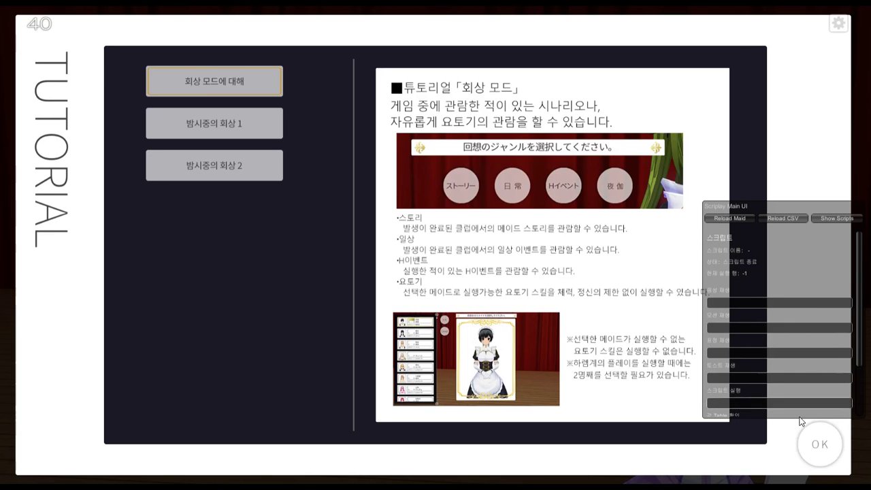
pyautogui.click(817, 446)
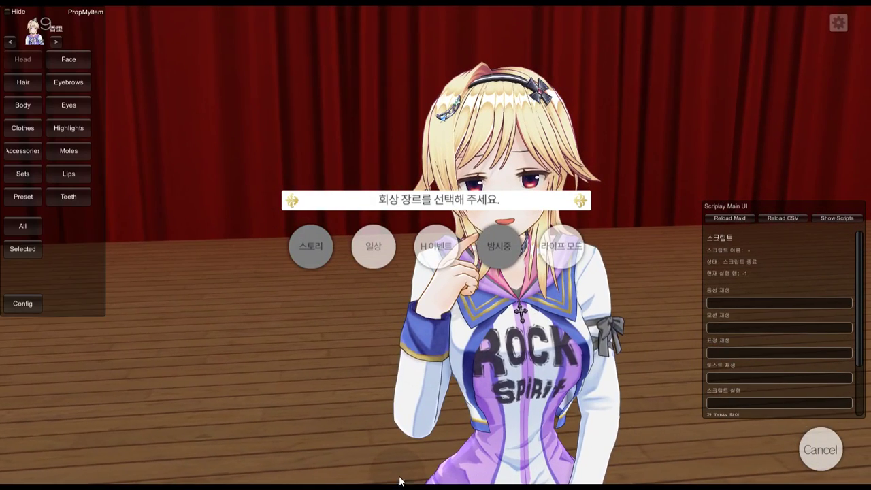
# - Switch to StylePix, enlarge its window and open toonface.png from the kLiR_Ara folder to view it
pyautogui.press('super')
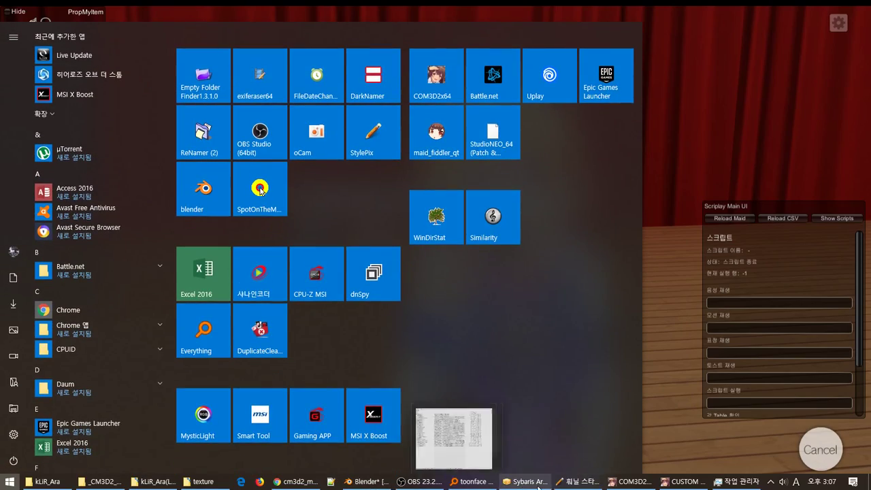
pyautogui.click(585, 481)
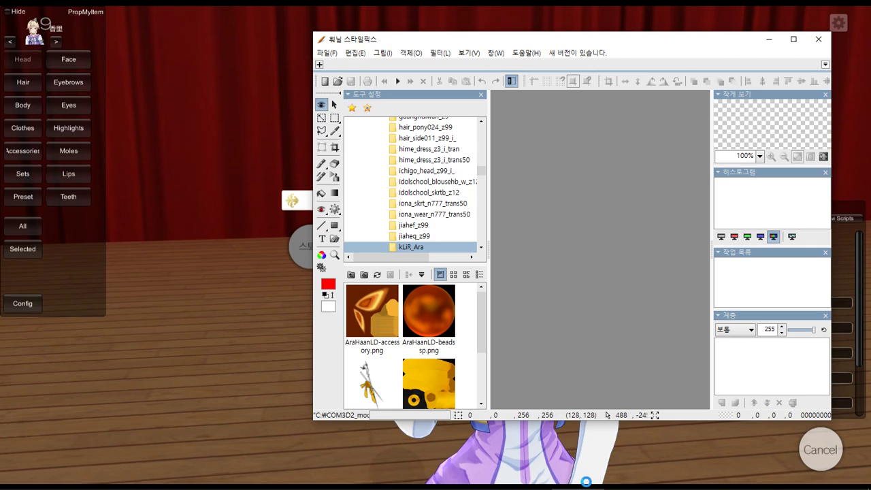
pyautogui.click(479, 361)
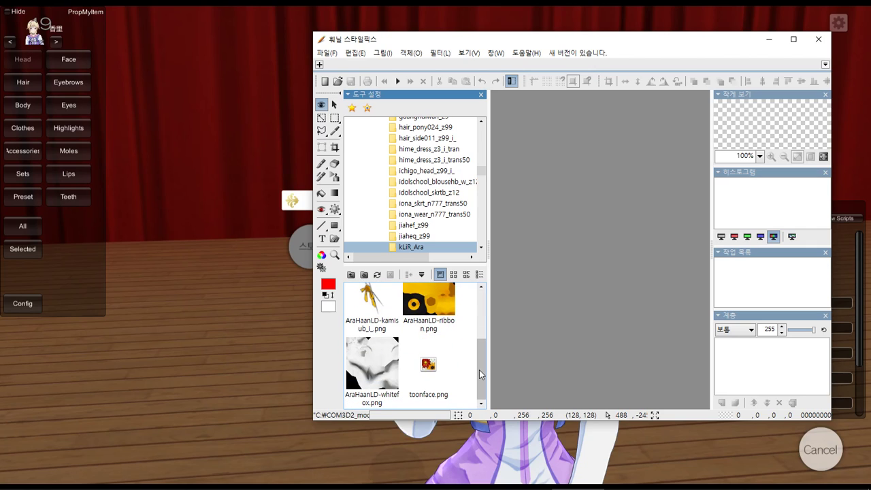
pyautogui.click(439, 370)
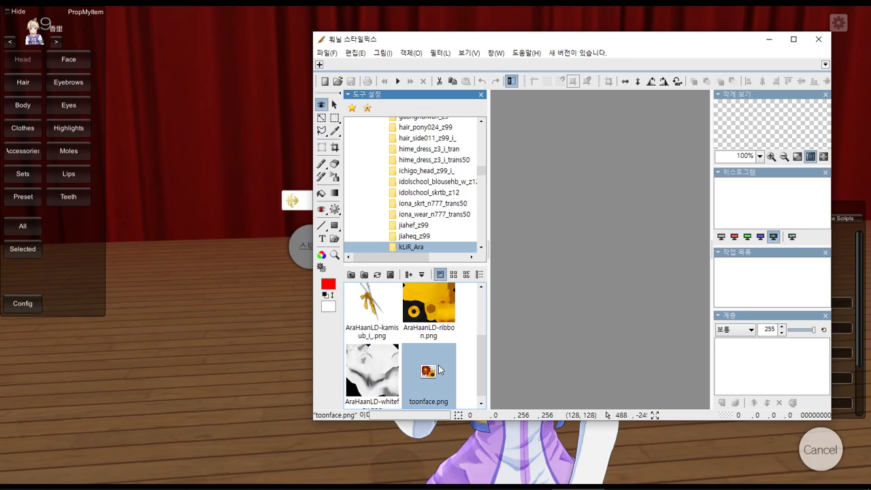
pyautogui.moveTo(487, 349); pyautogui.dragTo(566, 349)
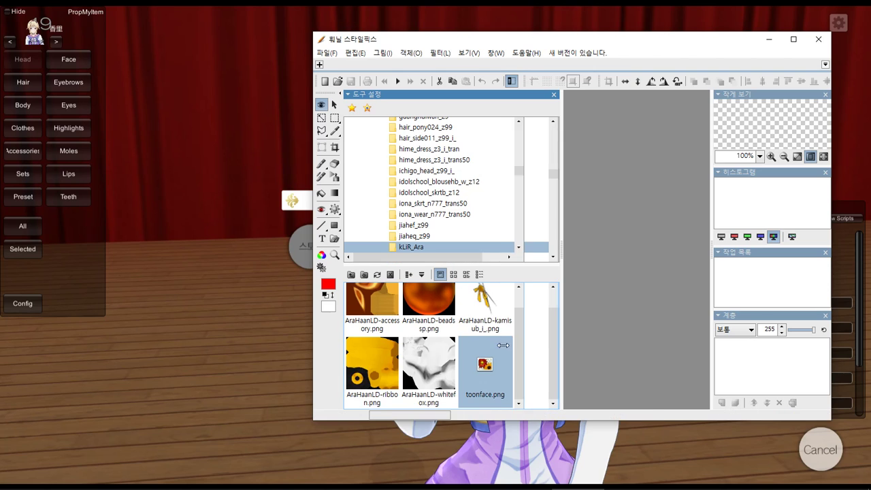
pyautogui.moveTo(502, 345); pyautogui.dragTo(508, 344)
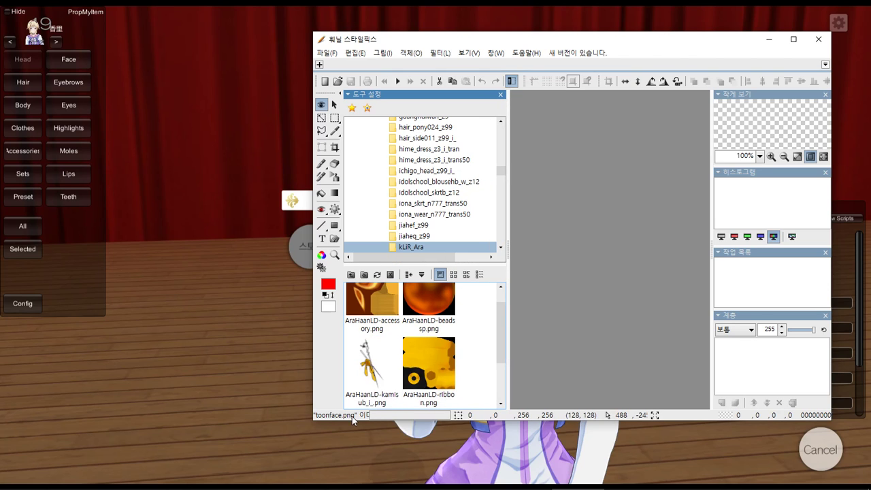
pyautogui.click(794, 39)
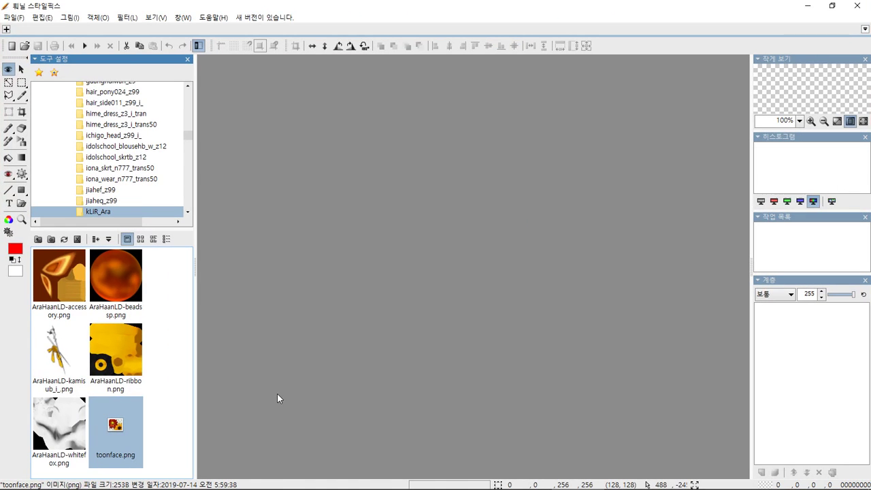
pyautogui.doubleClick(131, 436)
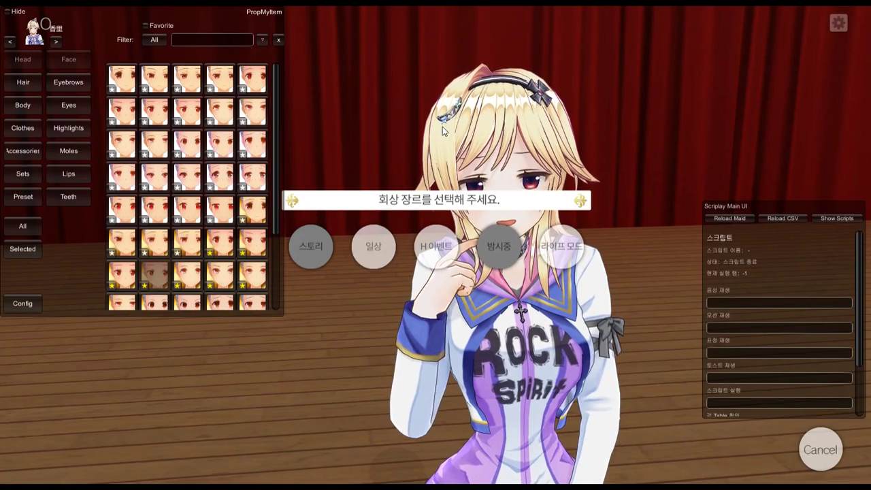
# - In Custom Order Maid 3D2, filter the maid's Ribbon accessories to MOD items and equip the hairpin entry with the blank icon
pyautogui.click(23, 150)
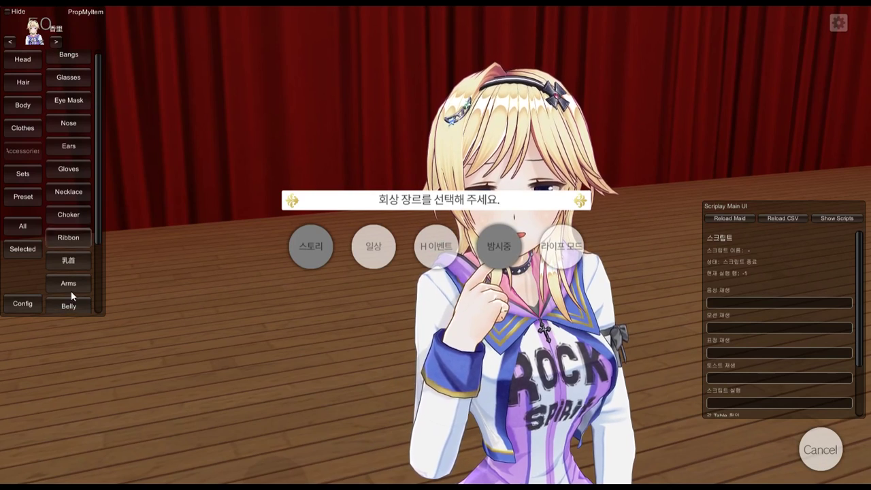
pyautogui.click(69, 242)
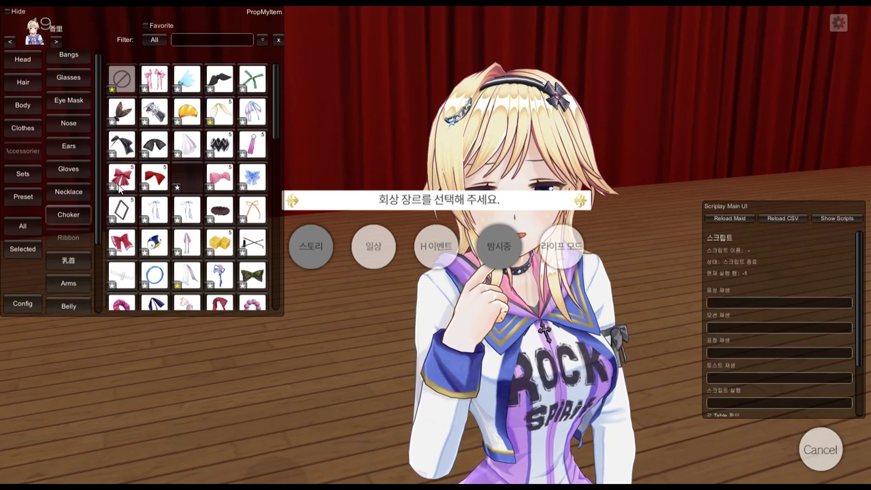
pyautogui.click(157, 40)
pyautogui.click(155, 39)
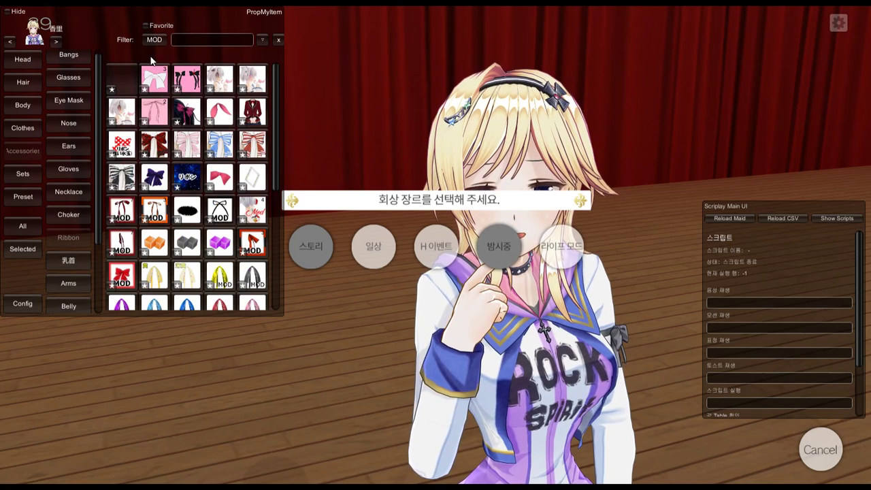
pyautogui.moveTo(275, 82); pyautogui.dragTo(288, 246)
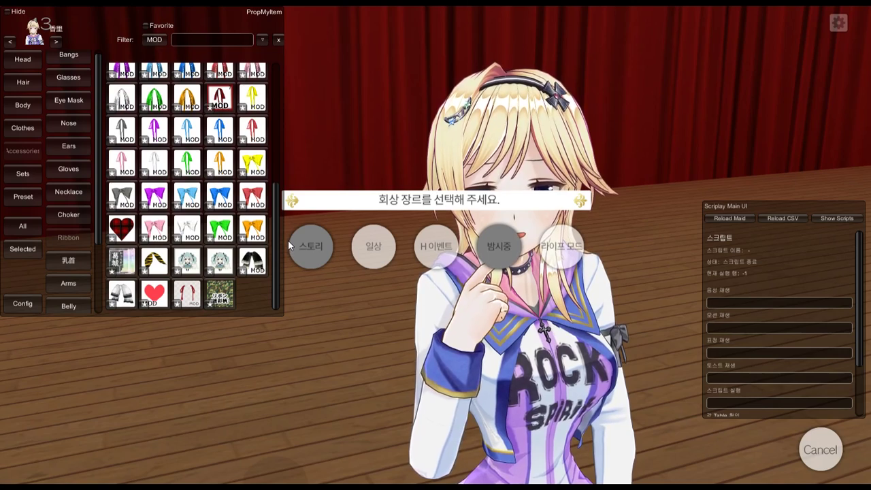
pyautogui.moveTo(288, 222); pyautogui.dragTo(291, 72)
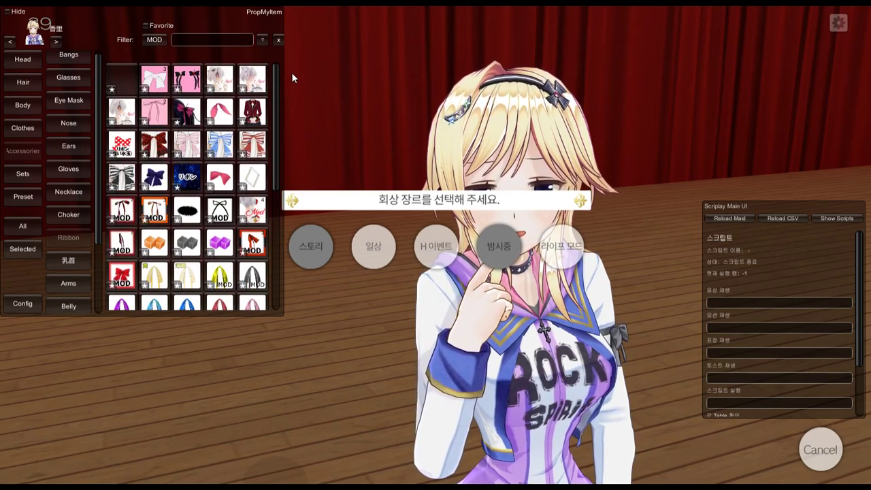
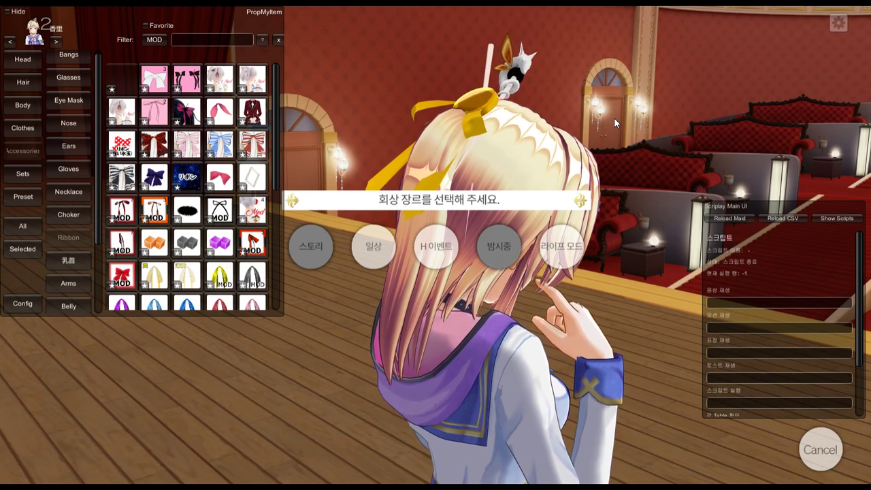
# - Look at the hairpin model in Blender for comparison and return to Custom Order Maid 3D2
pyautogui.hotkey('alt', 'Tab')
pyautogui.hotkey('alt', 'Tab')
pyautogui.hotkey('alt', 'Tab')
pyautogui.hotkey('alt', 'Tab')
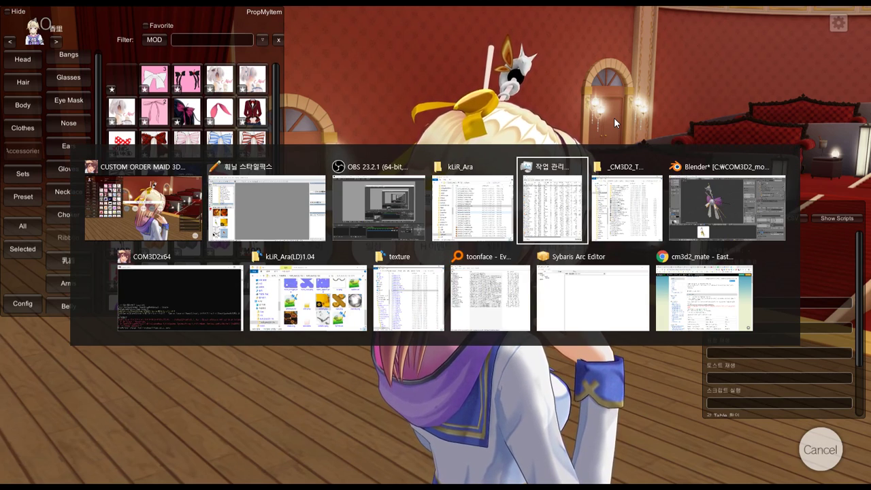
pyautogui.hotkey('alt', 'Tab')
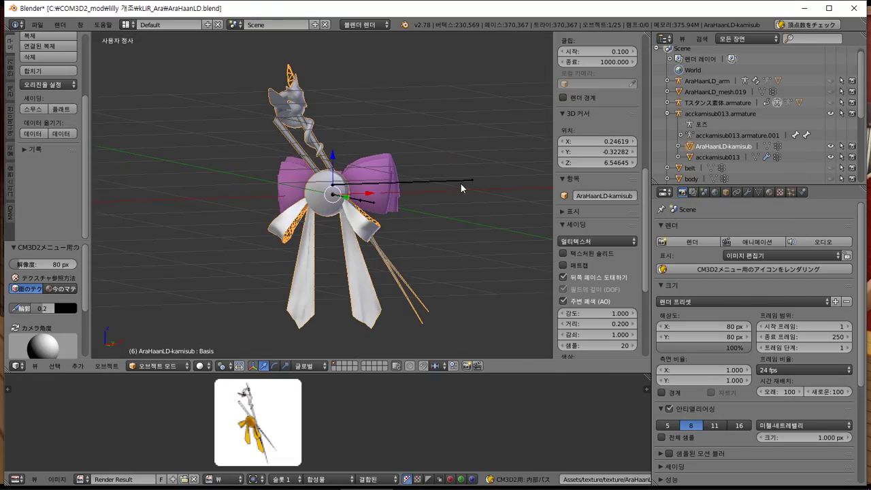
pyautogui.hotkey('alt', 'Tab')
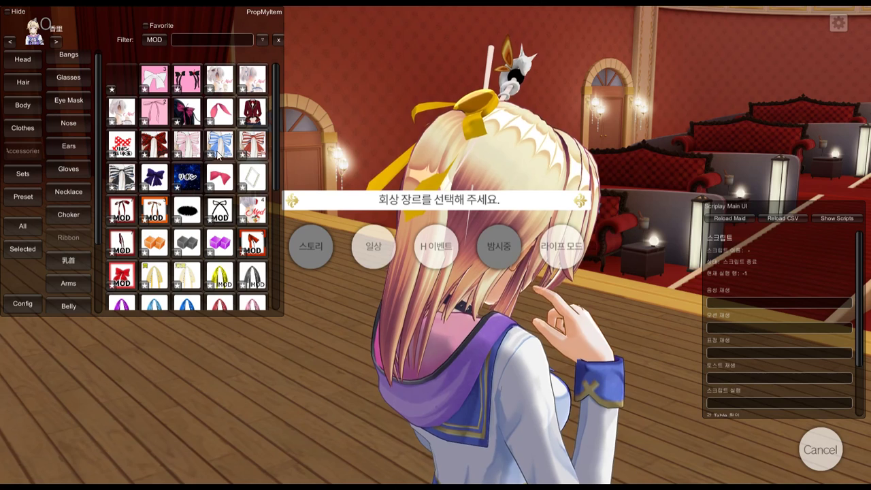
# - Set the Ribbon accessory filter to All and copy the name of the original bow object acckamisub013 in Blender
pyautogui.click(153, 40)
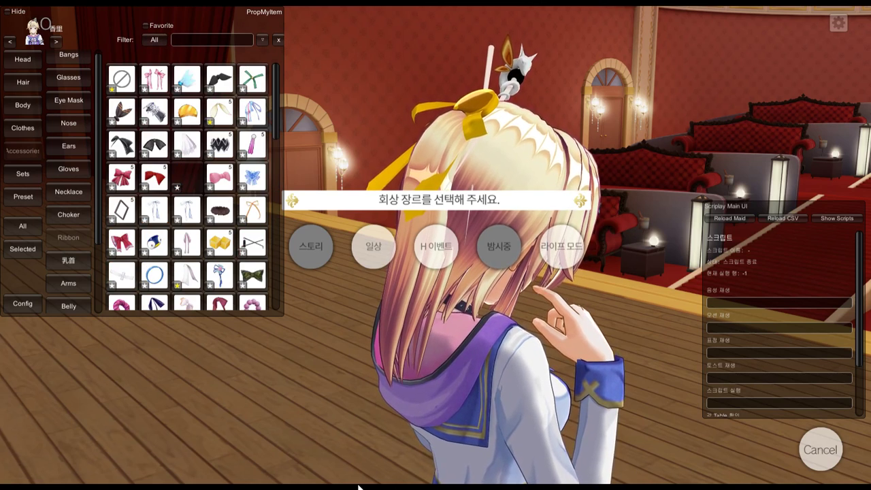
pyautogui.press('super')
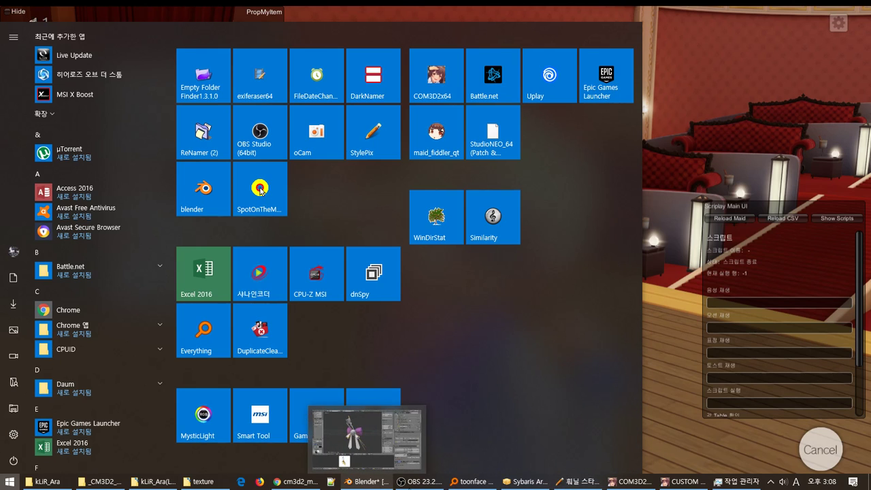
pyautogui.click(524, 481)
pyautogui.moveTo(238, 484)
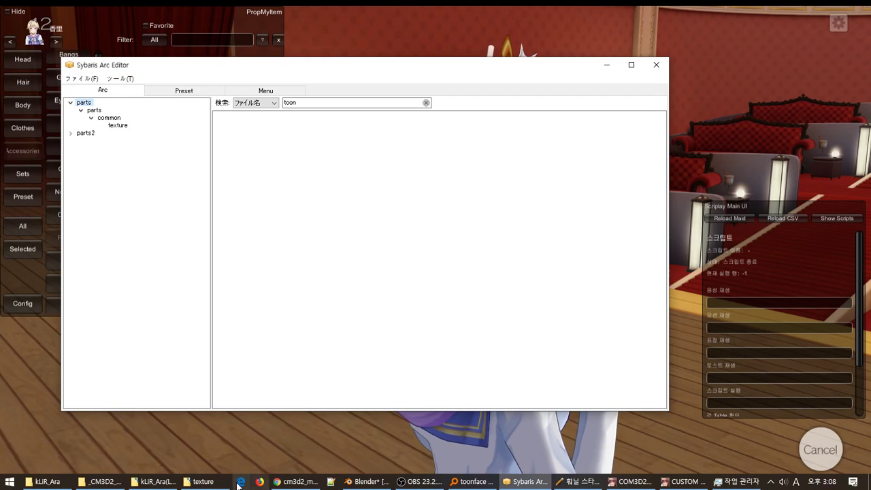
pyautogui.click(364, 481)
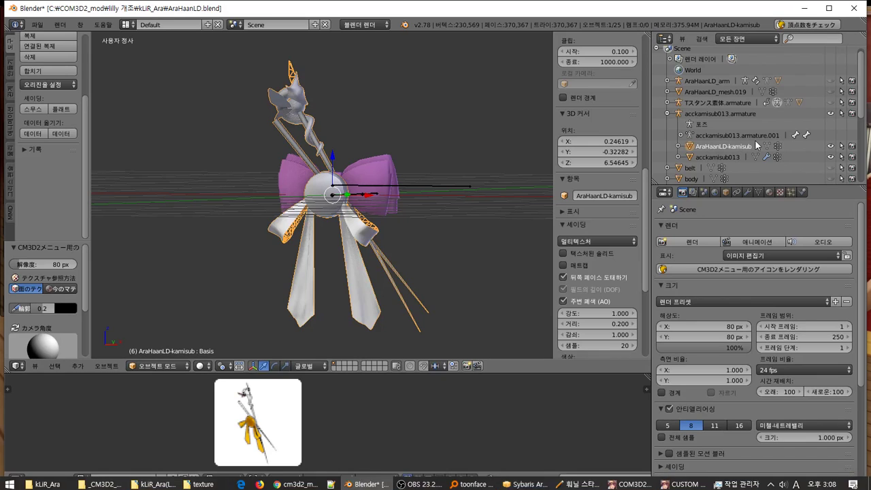
pyautogui.doubleClick(720, 157)
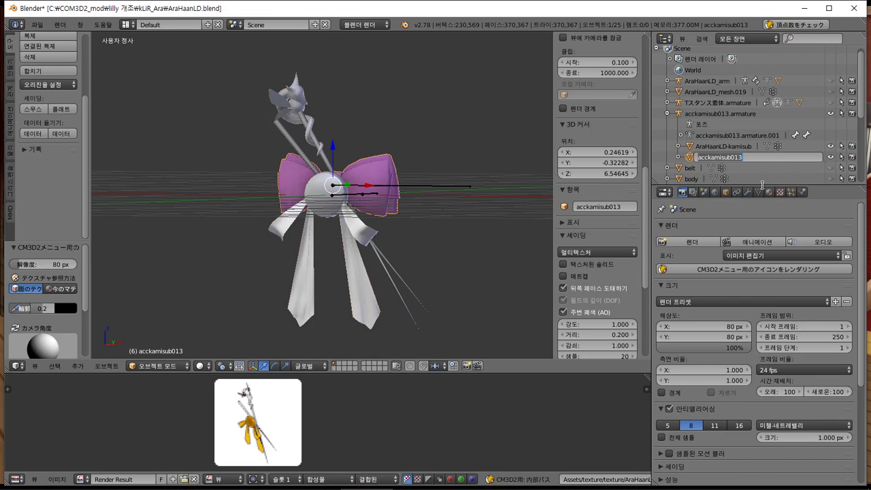
pyautogui.hotkey('ctrl', 'c')
# - Search the maid's Ribbon accessories in the game for acckamisub013 and equip the pink bow
pyautogui.hotkey('alt', 'Tab')
pyautogui.press('Tab')
pyautogui.click(194, 37)
pyautogui.hotkey('ctrl', 'v')
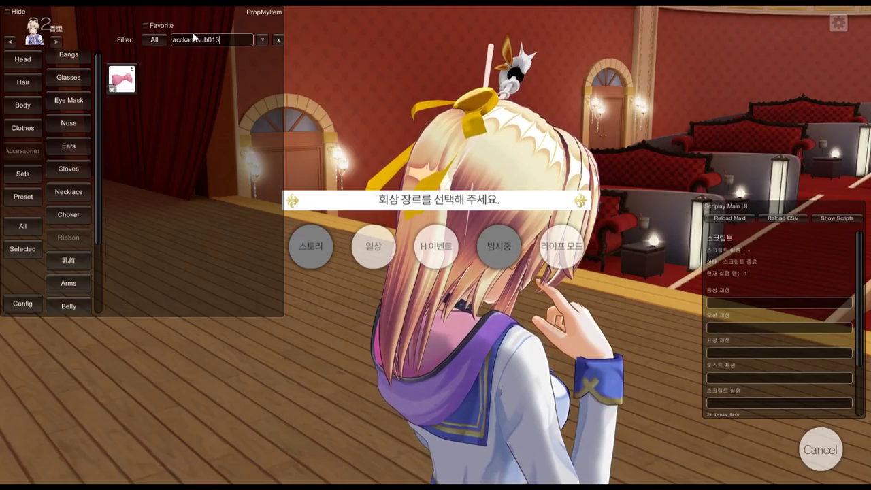
pyautogui.click(121, 78)
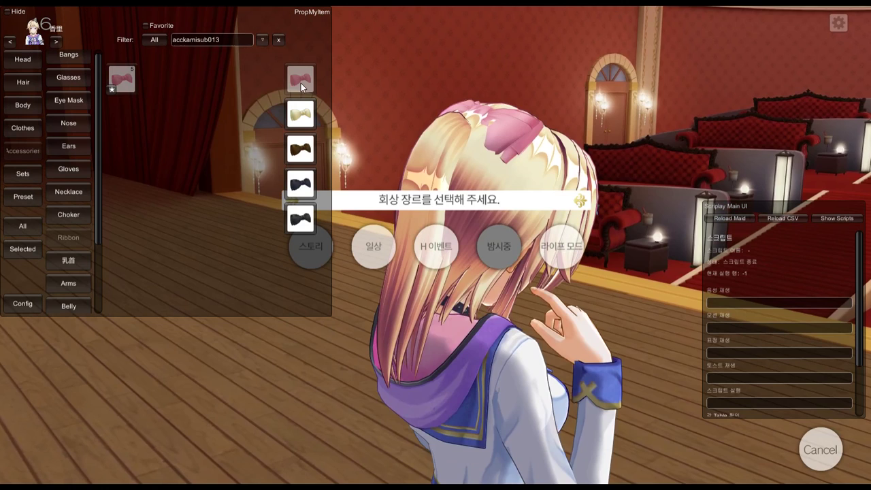
# - Set the accessory filter back to MOD, clear the search text and equip the hairpin with the blank icon again
pyautogui.click(153, 40)
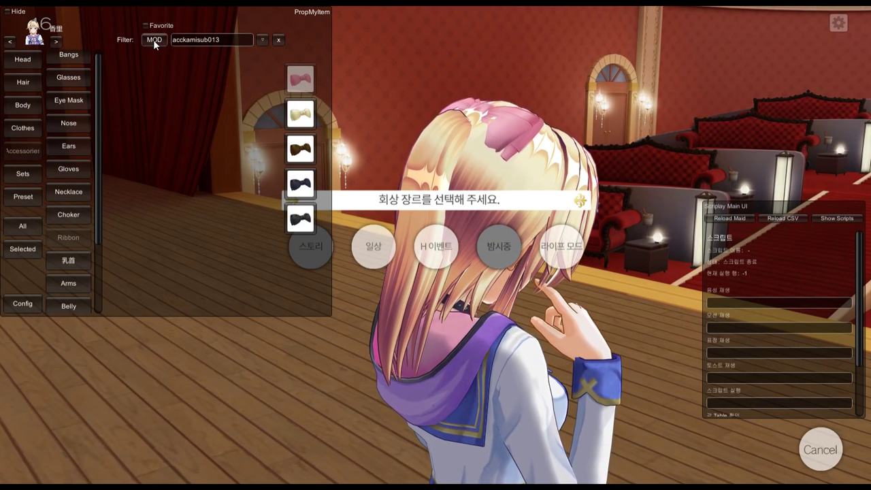
pyautogui.click(279, 39)
pyautogui.click(133, 73)
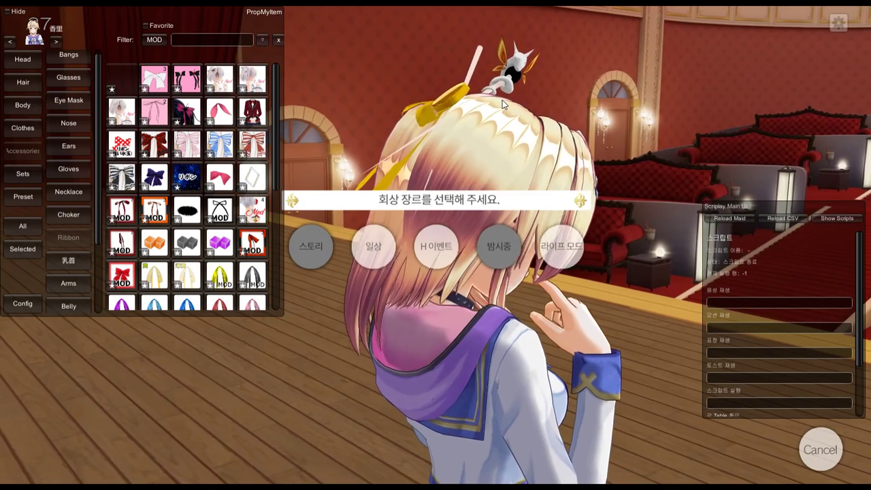
# - Switch to Blender, leave the acckamisub013 name unchanged and select the AraHaanLD-kamisub hairpin in the side view
pyautogui.hotkey('alt', 'Tab')
pyautogui.hotkey('alt', 'Tab')
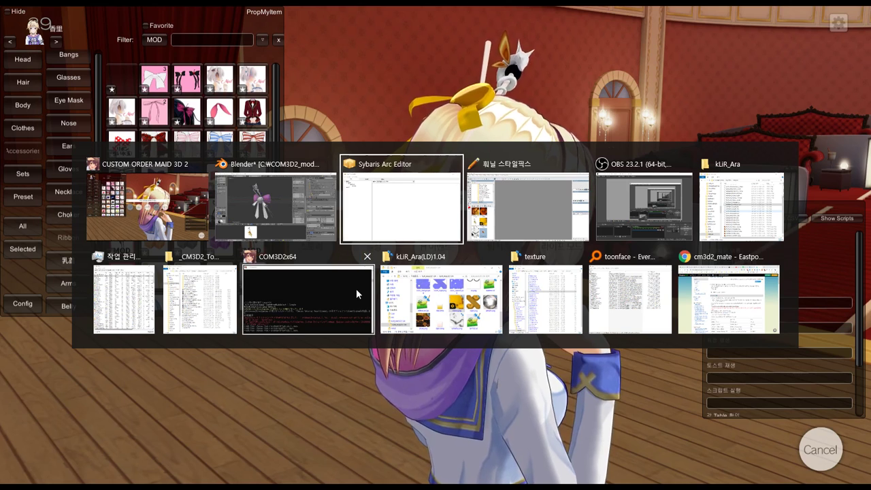
pyautogui.hotkey('alt', 'shift', 'Tab')
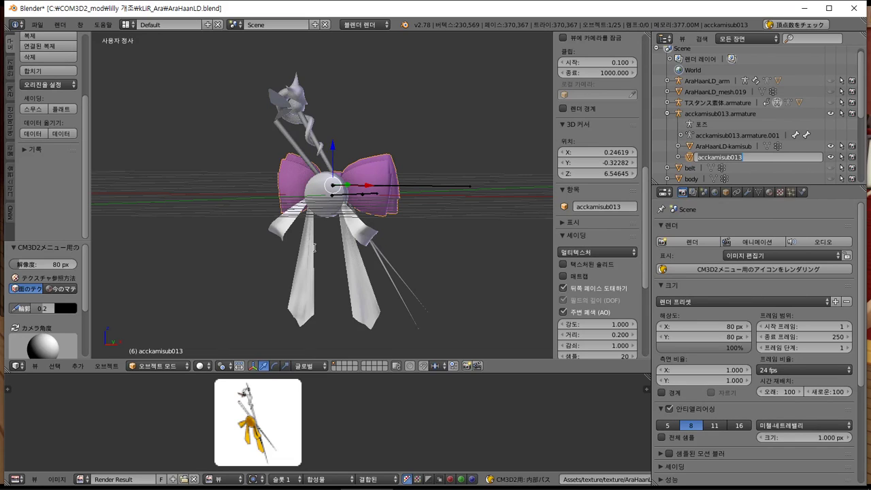
pyautogui.press('Return')
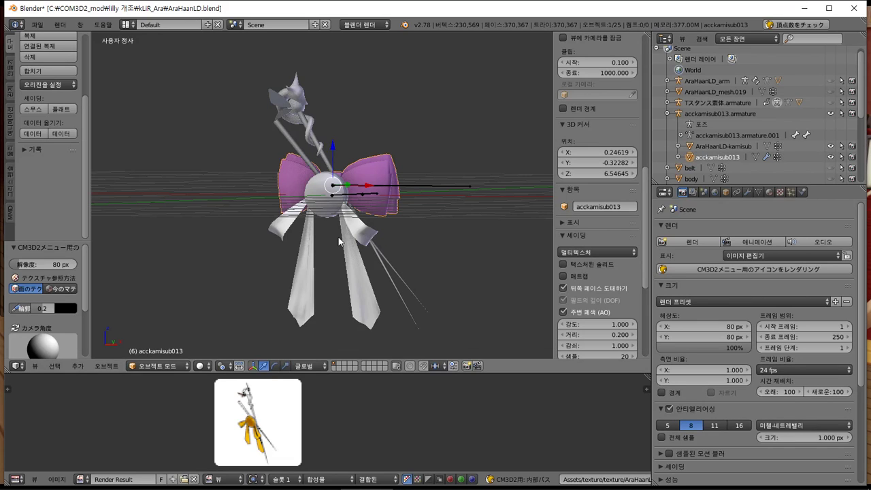
pyautogui.rightClick(344, 237)
pyautogui.press('KP_3')
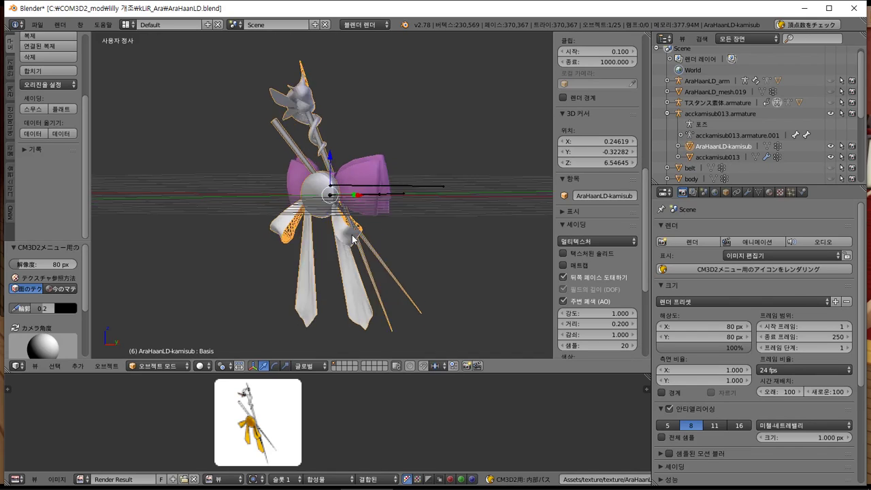
# - Move all vertices of the AraHaanLD-kamisub mesh by -0.033 along the Y axis
pyautogui.scroll(5, 296, 259)
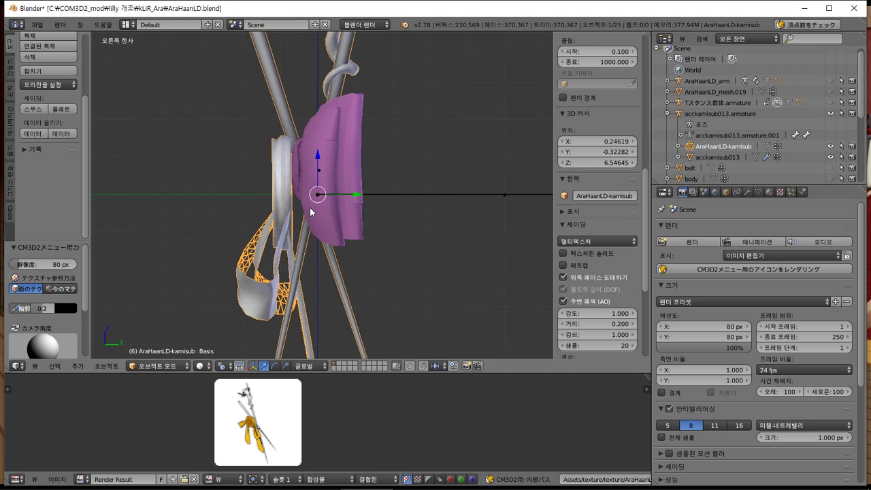
pyautogui.moveTo(309, 209); pyautogui.dragTo(310, 296, button='middle')
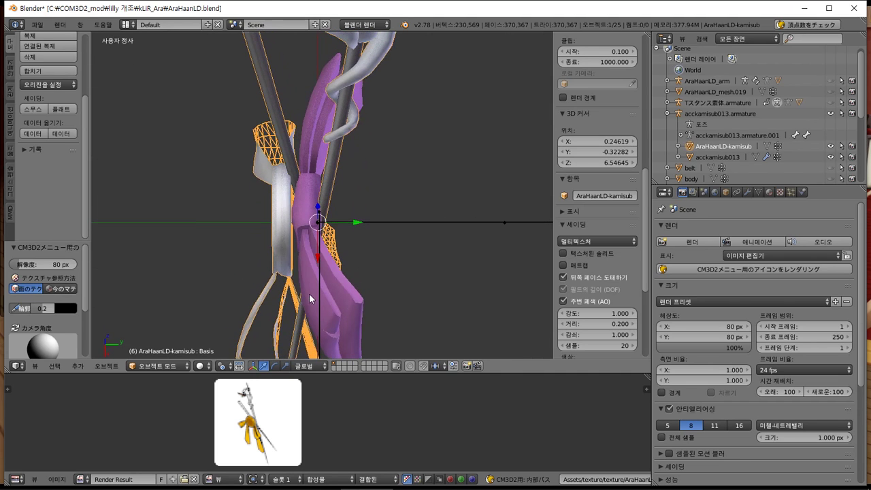
pyautogui.press('Tab')
pyautogui.press('a')
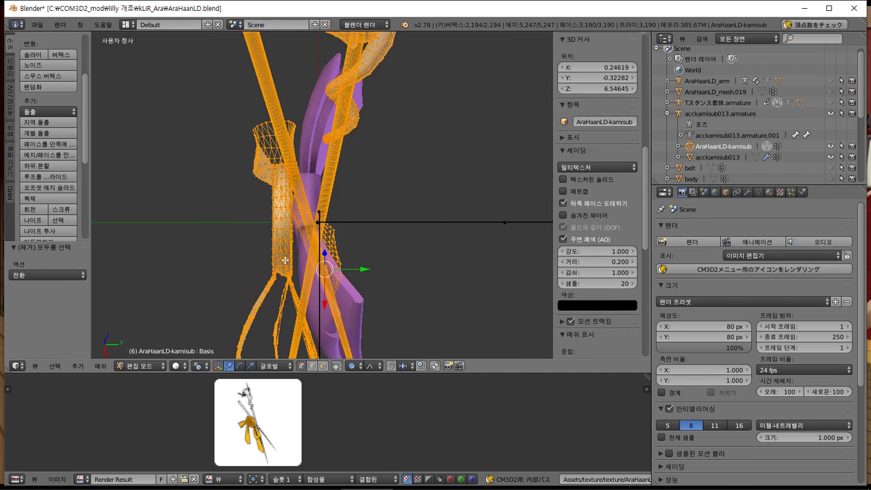
pyautogui.press('g')
pyautogui.press('y')
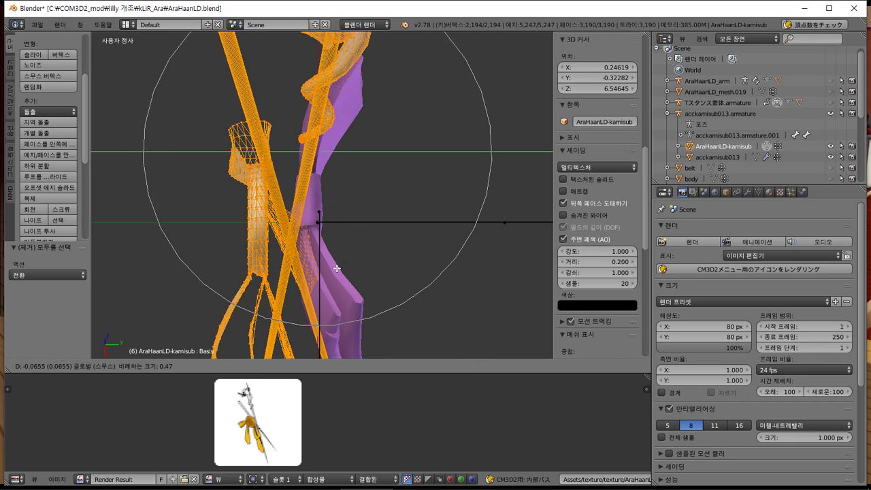
pyautogui.click(348, 269)
pyautogui.press('KP_7')
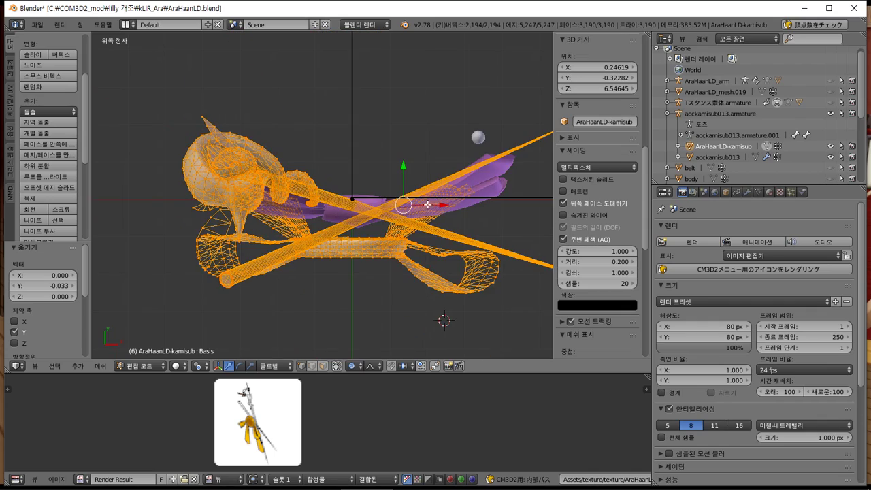
# - Try to export the shifted hairpin as a CM3D2 model to AraHaanLD-kamisub.model in the kLiR_Ara folder
pyautogui.moveTo(427, 204); pyautogui.dragTo(397, 150, button='middle')
pyautogui.click(38, 25)
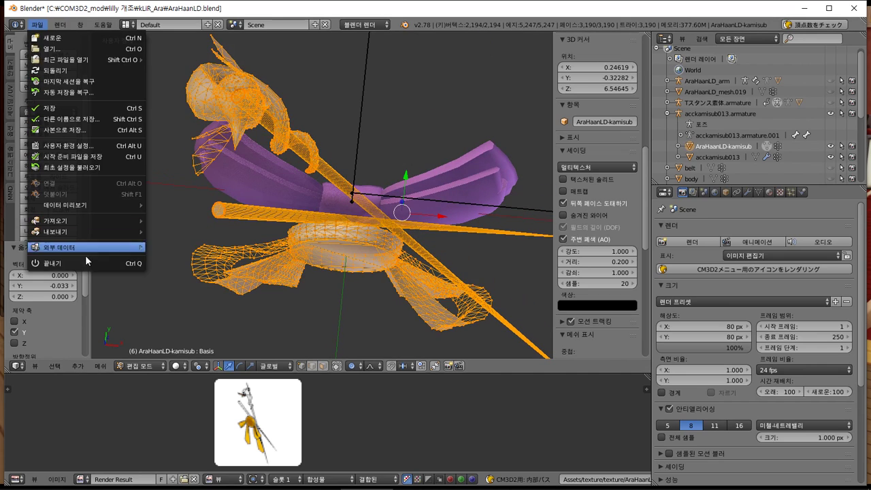
pyautogui.moveTo(94, 238)
pyautogui.click(224, 330)
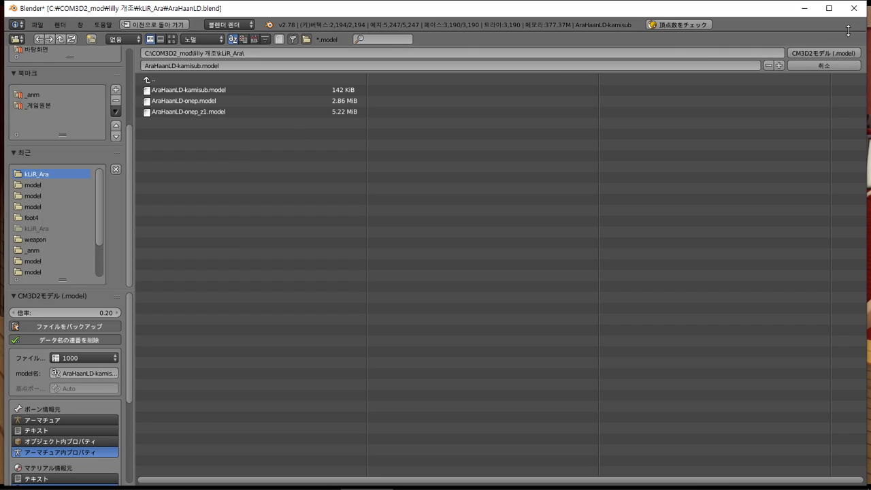
pyautogui.click(831, 52)
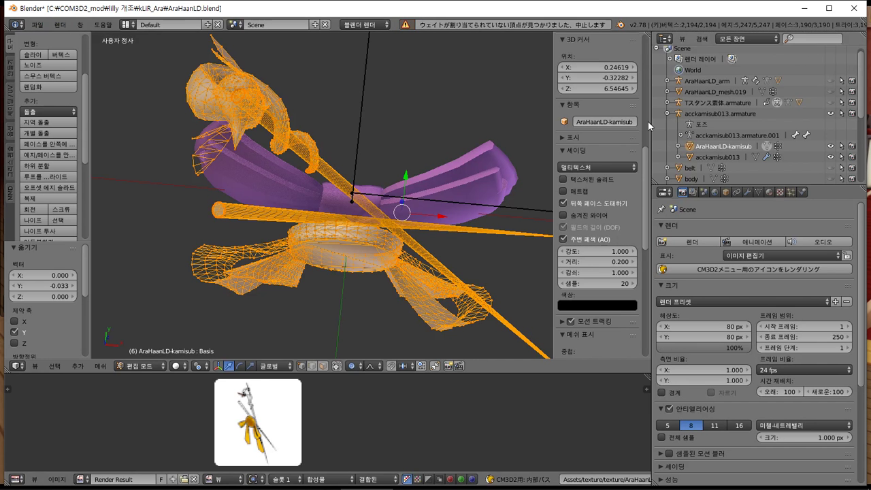
# - Return to Object Mode, reselect the hairpin and retry the CM3D2 model export over AraHaanLD-kamisub.model
pyautogui.press('Tab')
pyautogui.scroll(3, 353, 213)
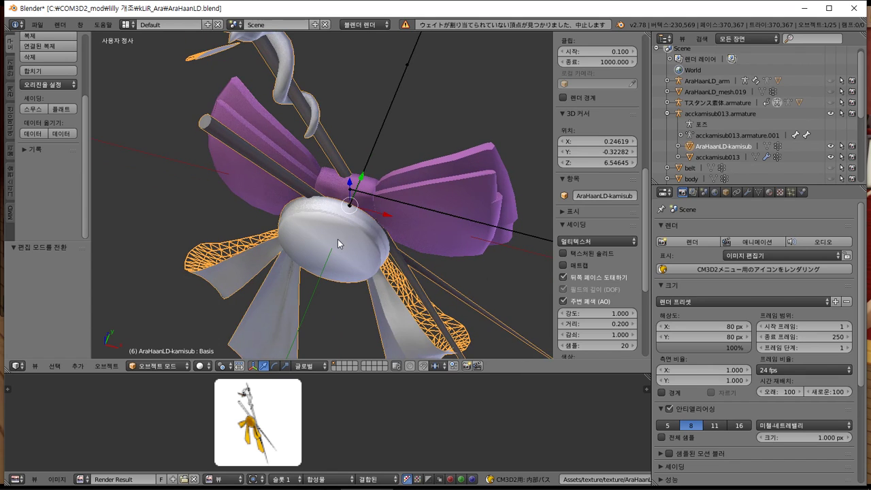
pyautogui.rightClick(348, 239)
pyautogui.rightClick(348, 239)
pyautogui.rightClick(412, 217)
pyautogui.rightClick(353, 257)
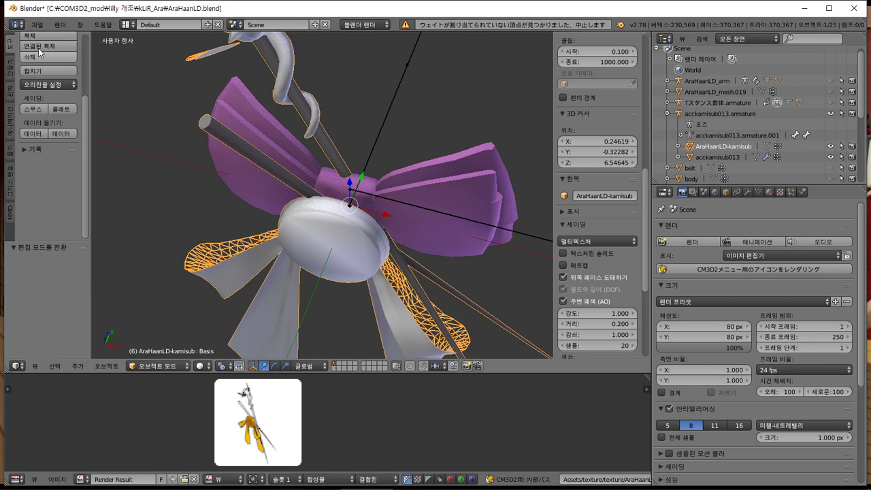
pyautogui.click(38, 24)
pyautogui.moveTo(136, 233)
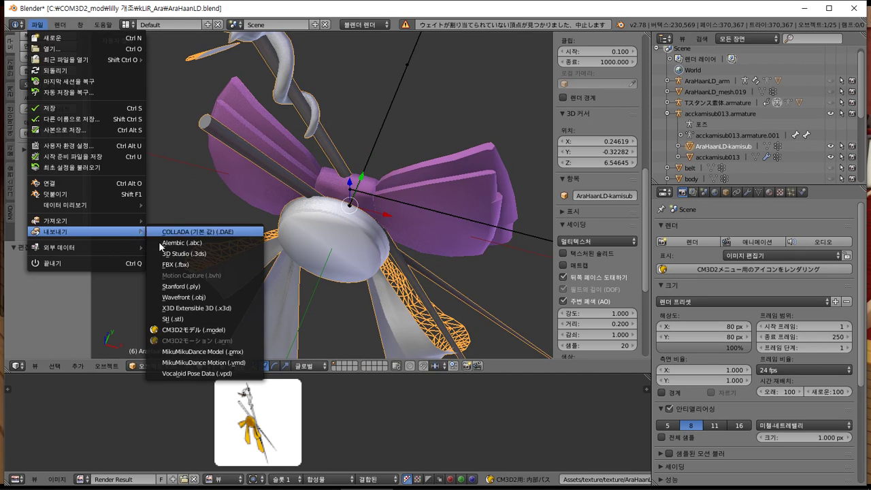
pyautogui.click(194, 330)
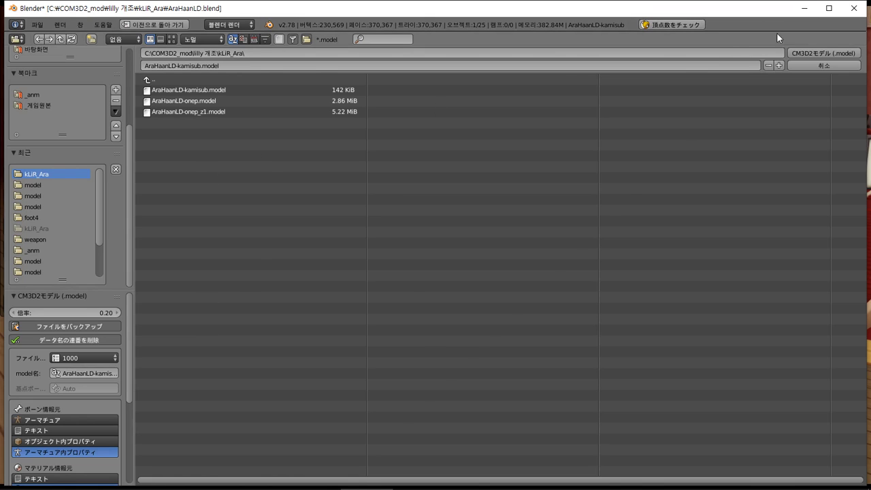
pyautogui.click(818, 53)
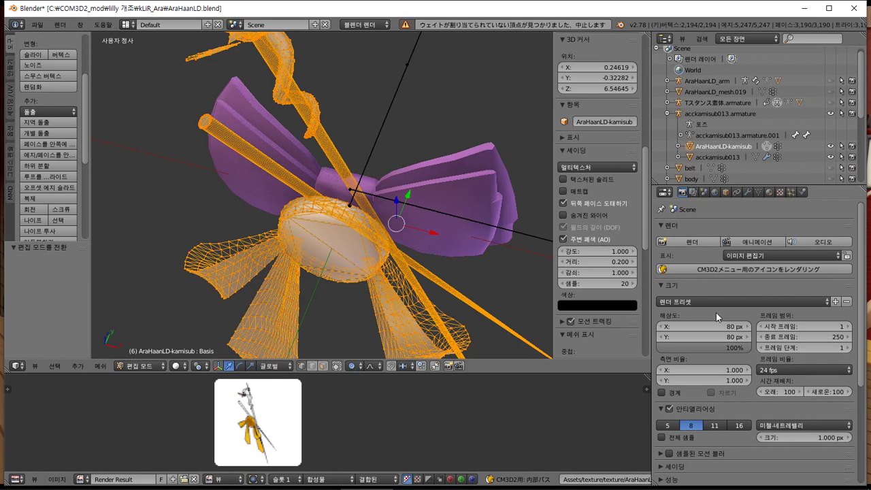
# - Examine the scene objects and the hairpin's vertex groups, material and texture properties
pyautogui.scroll(-4, 754, 145)
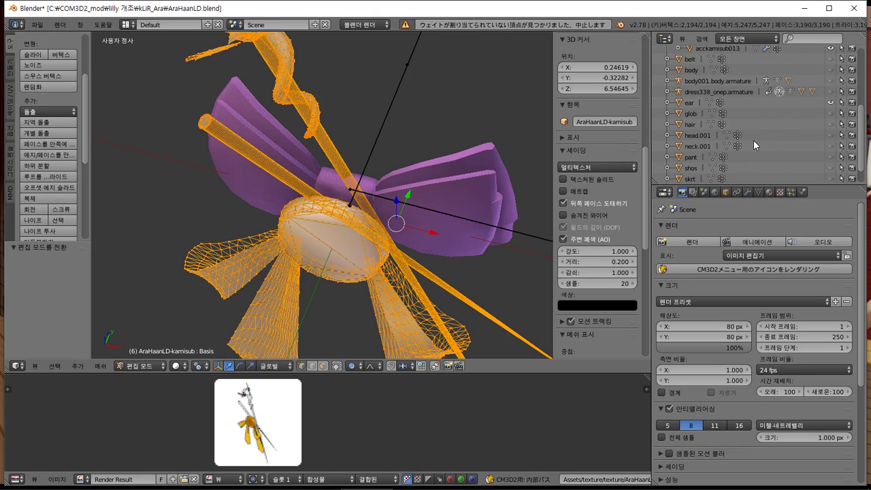
pyautogui.scroll(2, 480, 175)
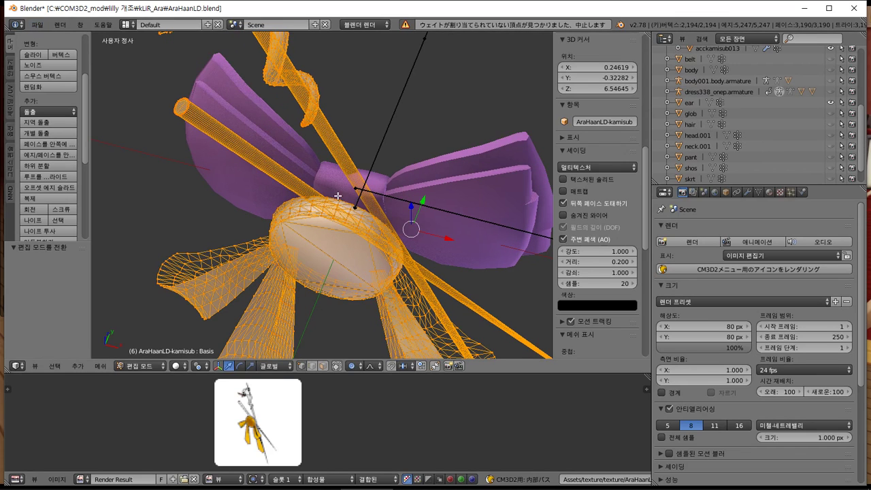
pyautogui.scroll(-4, 480, 175)
pyautogui.scroll(4, 775, 145)
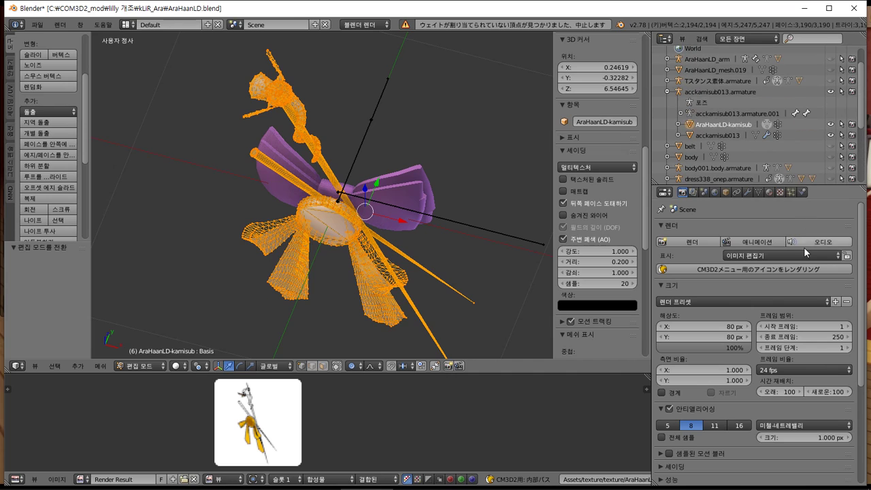
pyautogui.click(727, 196)
pyautogui.click(759, 193)
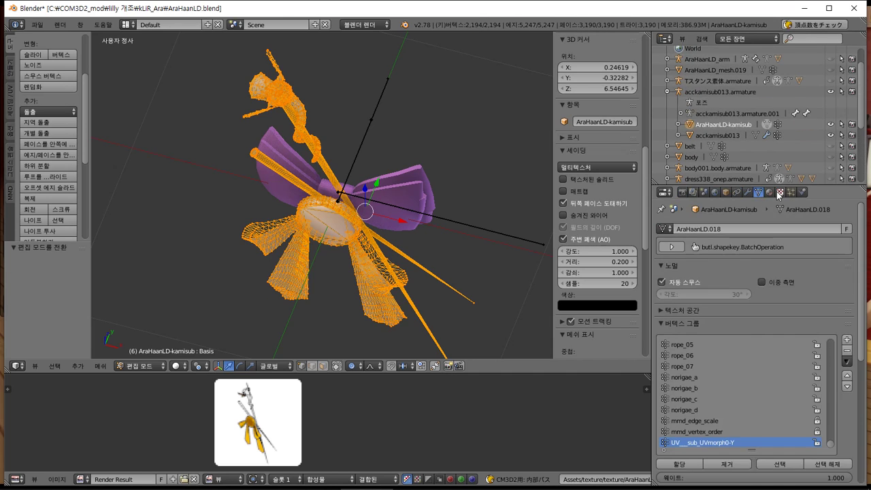
pyautogui.click(769, 192)
pyautogui.click(780, 193)
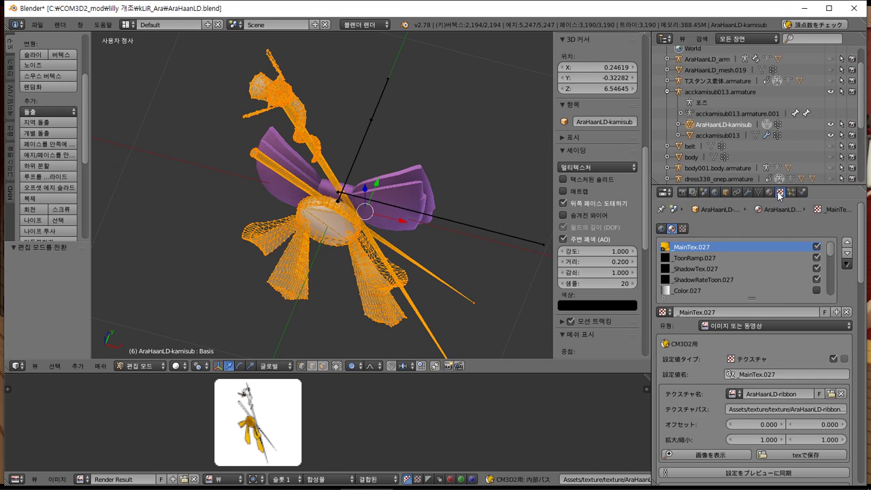
# - Delete the whole acckamisub013.armature hierarchy, including the hairpin and the original bow
pyautogui.rightClick(707, 92)
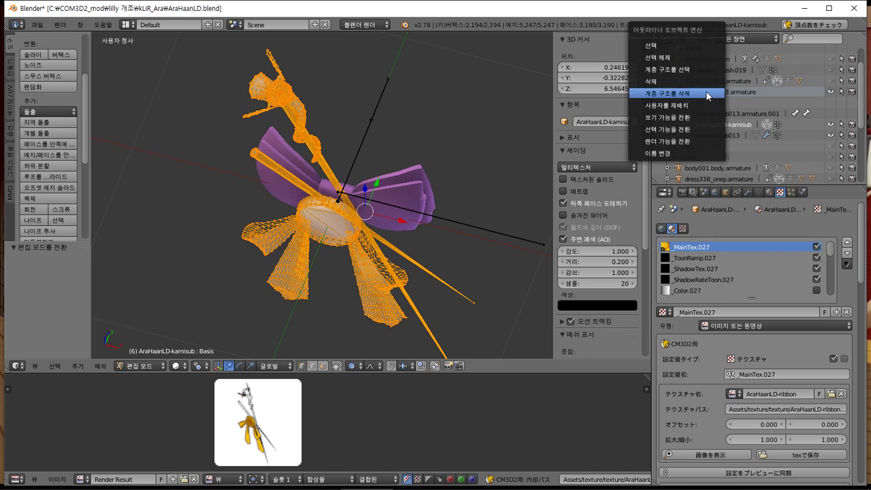
pyautogui.click(708, 92)
pyautogui.rightClick(725, 95)
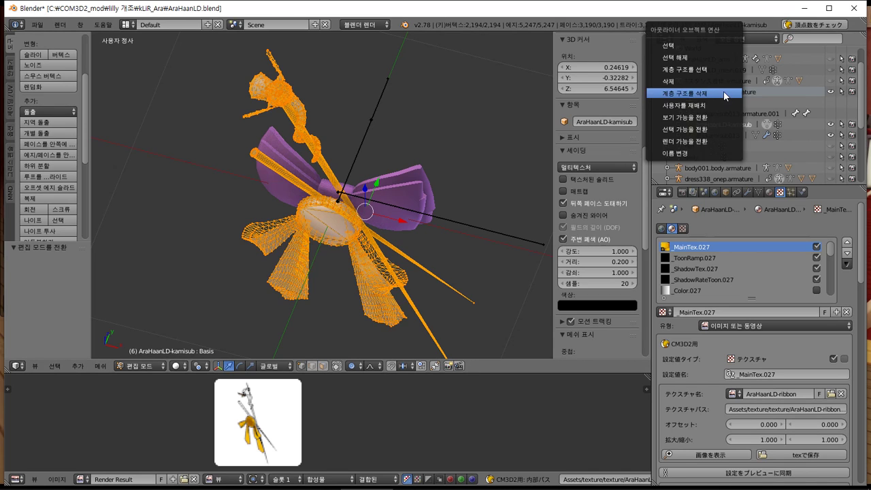
pyautogui.click(726, 93)
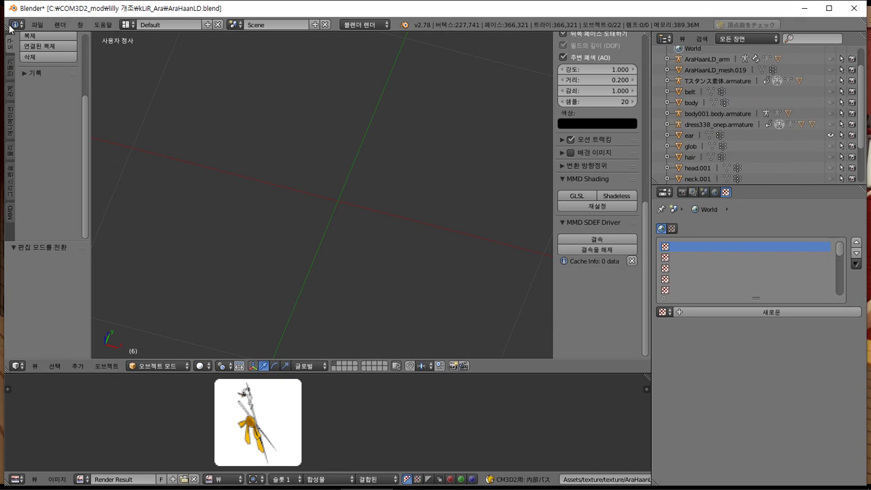
# - Import the CM3D2 model AraHaanLD-kamisub.model from the kLiR_Ara folder
pyautogui.click(36, 24)
pyautogui.moveTo(82, 220)
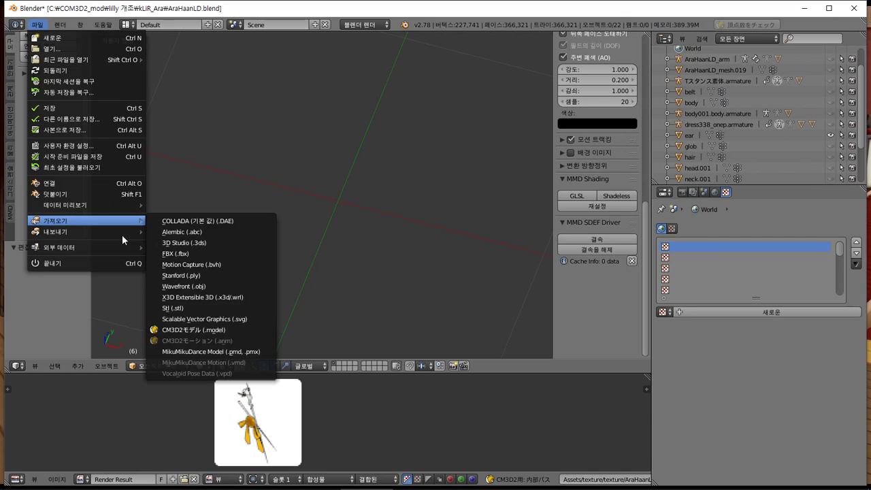
pyautogui.click(215, 330)
pyautogui.click(208, 91)
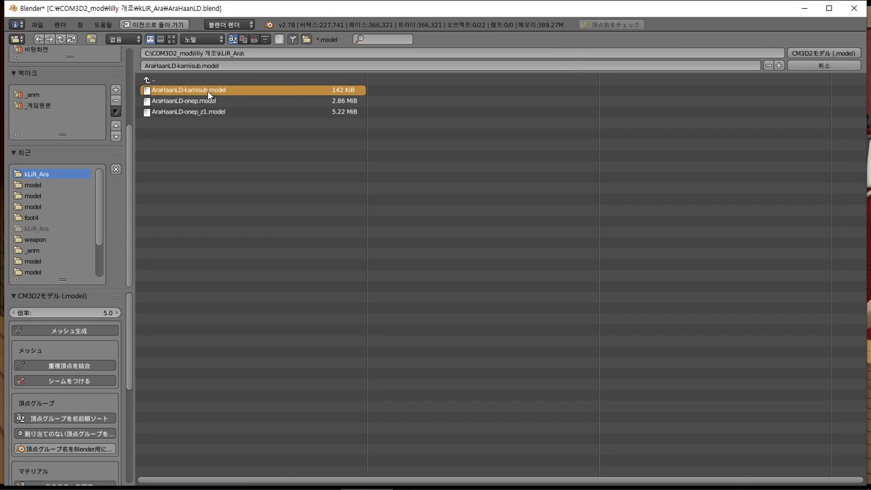
pyautogui.doubleClick(207, 91)
pyautogui.moveTo(206, 89); pyautogui.dragTo(272, 209, button='middle')
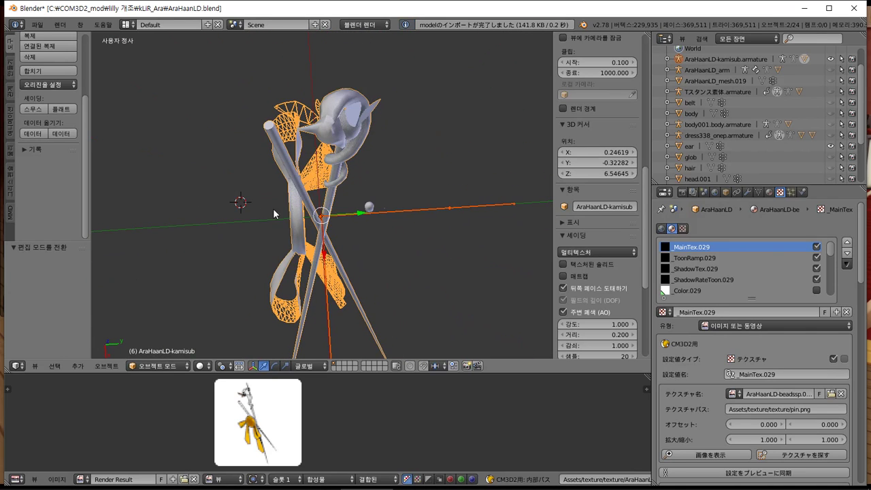
# - Import the original bow acckamisub013.model from its game model folder as a position reference
pyautogui.press('Tab')
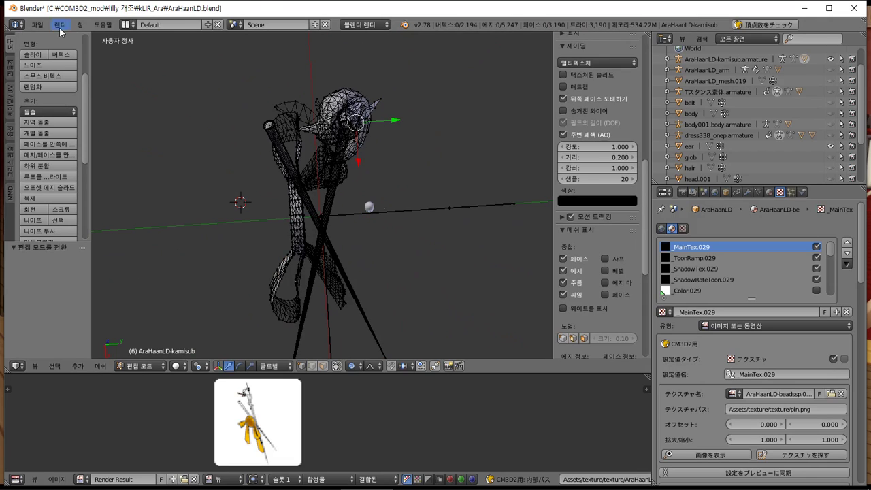
pyautogui.click(31, 26)
pyautogui.moveTo(108, 233)
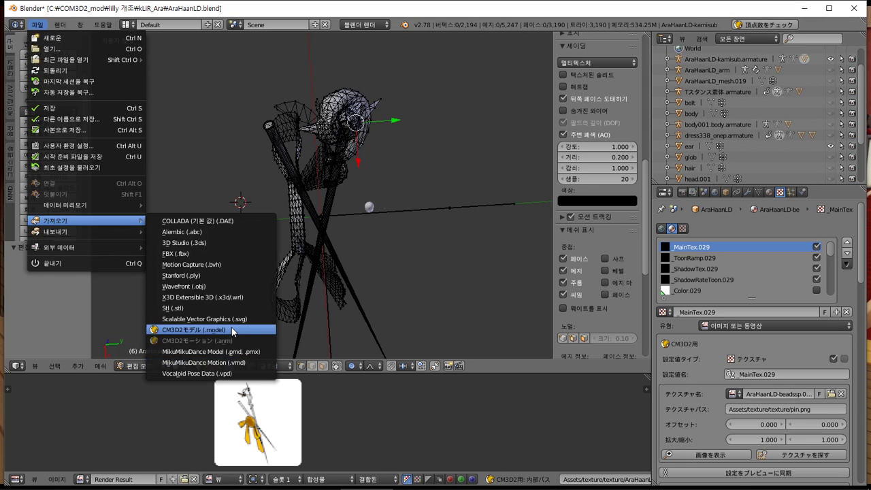
pyautogui.click(163, 331)
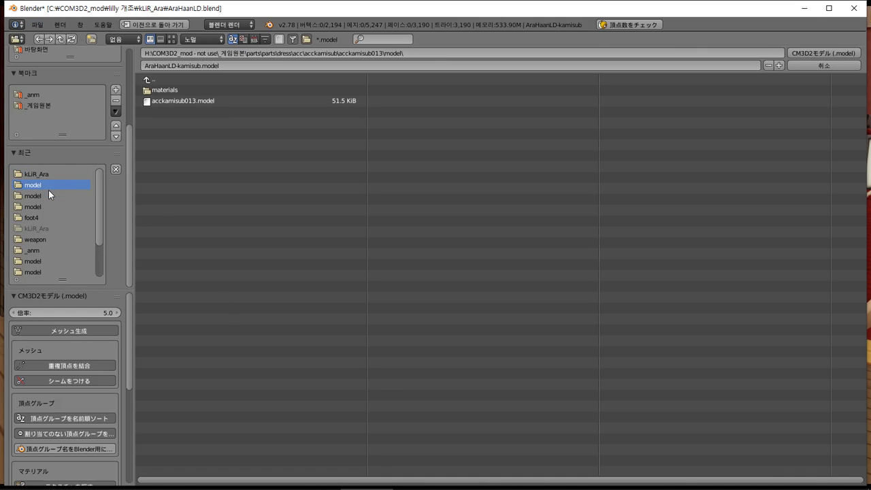
pyautogui.click(183, 91)
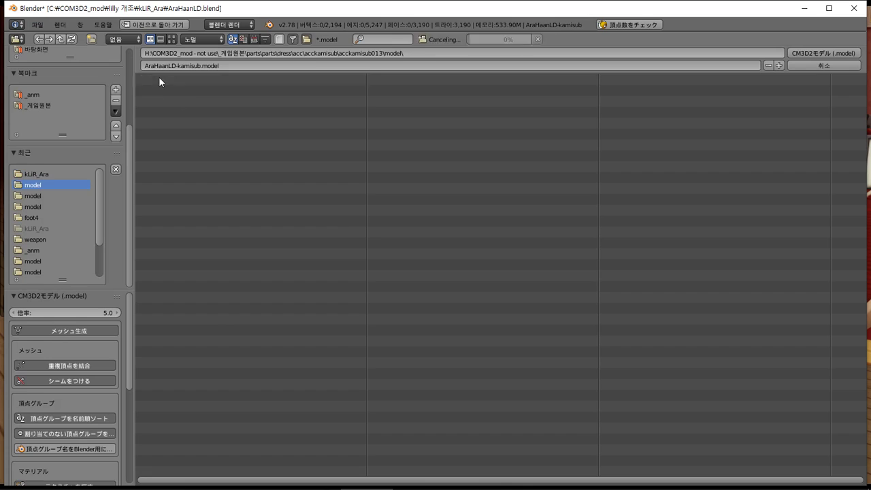
pyautogui.doubleClick(166, 101)
pyautogui.press('KP_Decimal')
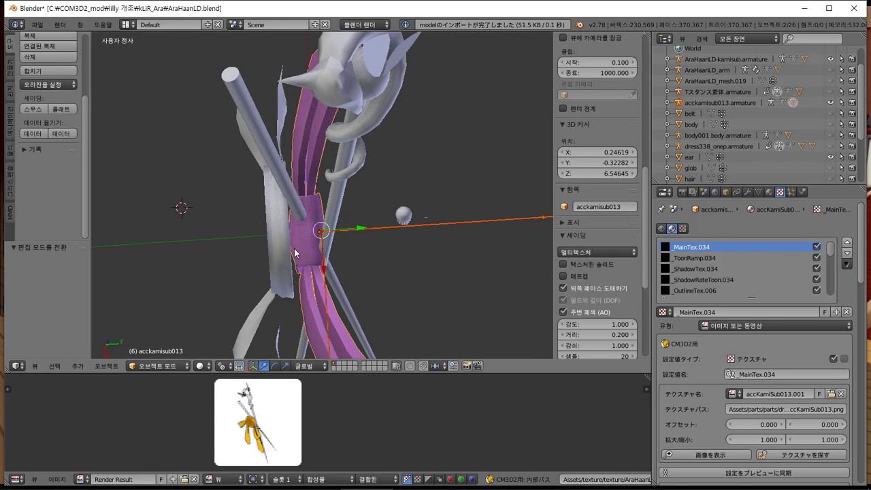
# - Move the whole AraHaanLD-kamisub mesh -0.044 along Y and export it as the CM3D2 model AraHaanLD-kamisub.model in the kLiR_Ara folder
pyautogui.rightClick(268, 255)
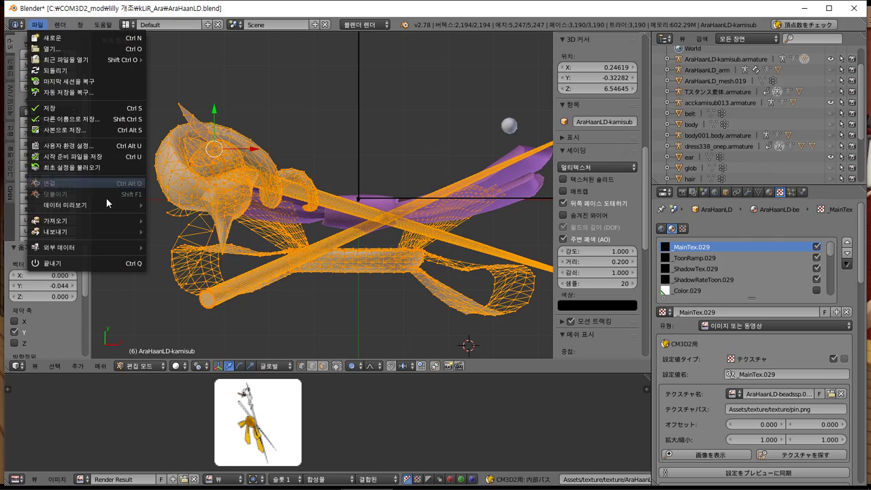
pyautogui.moveTo(92, 232)
pyautogui.click(232, 328)
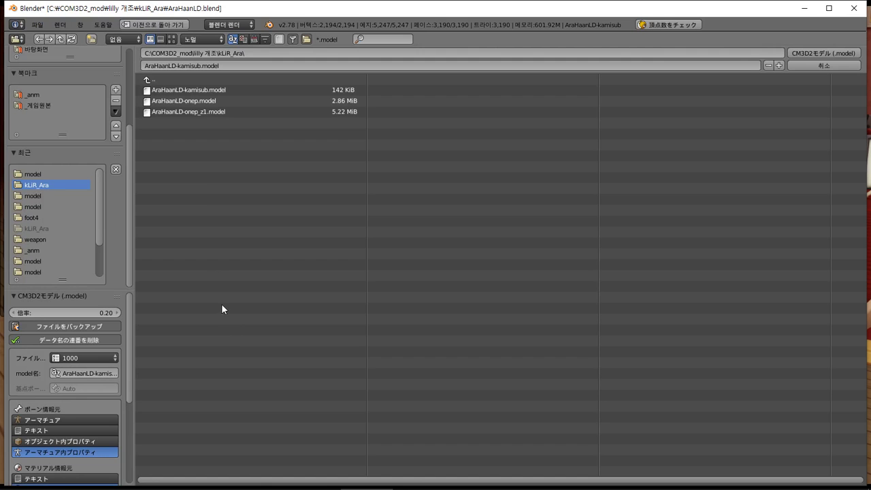
pyautogui.click(828, 53)
# - Switch to COM3D2 to check the exported hairpin on the character, and dismiss the MOD error dialog
pyautogui.hotkey('alt', 'Tab')
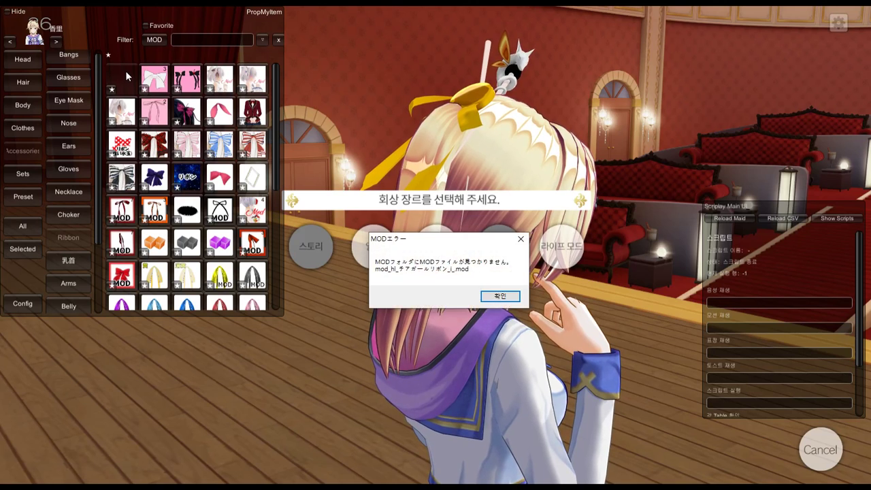
pyautogui.press('Return')
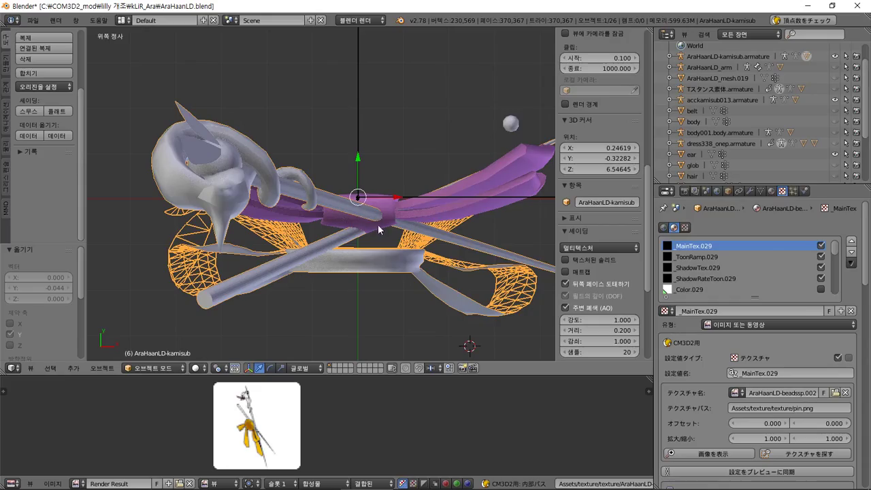
# - Back in Blender, edit the hairpin mesh and grow a selection from one vertex to cover the whole front hanging ribbon strip
pyautogui.moveTo(377, 224); pyautogui.dragTo(323, 157, button='middle')
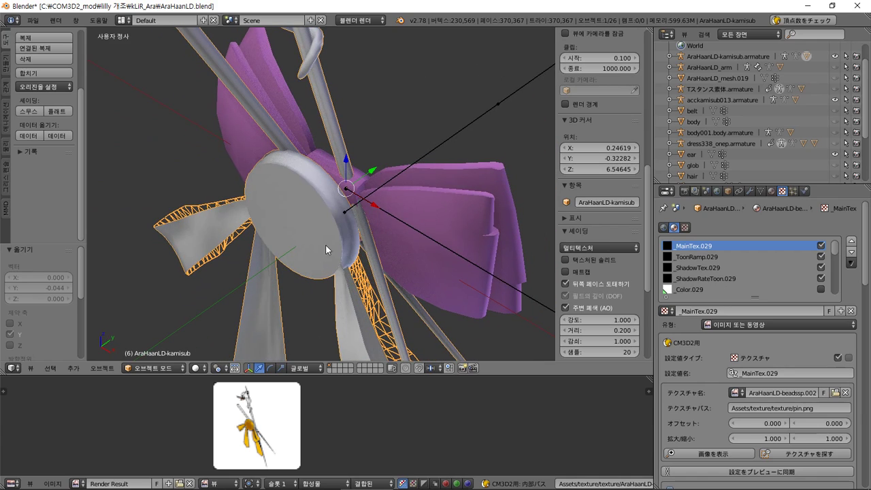
pyautogui.press('Tab')
pyautogui.moveTo(326, 244); pyautogui.dragTo(327, 243, button='middle')
pyautogui.press('a')
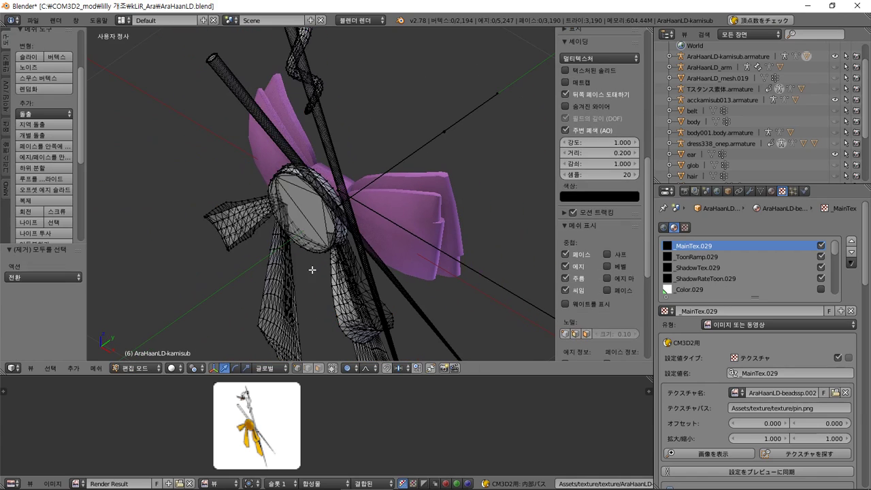
pyautogui.rightClick(272, 298)
pyautogui.moveTo(366, 290); pyautogui.dragTo(345, 294, button='middle')
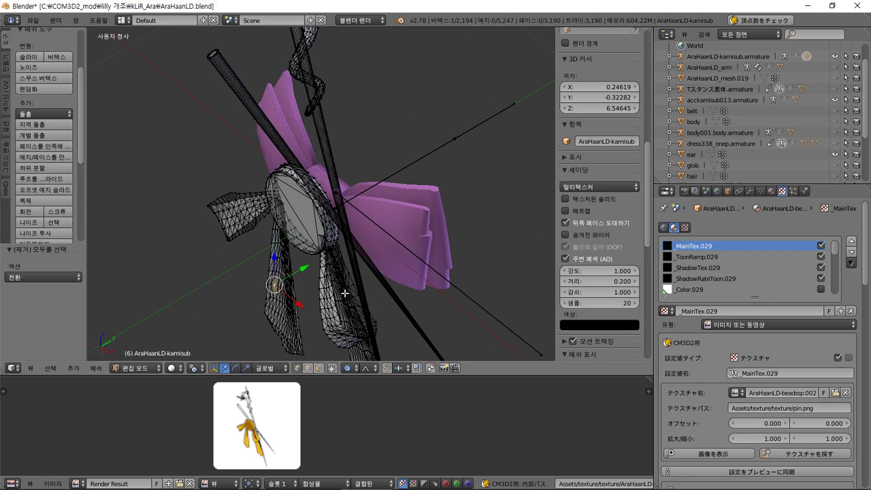
pyautogui.press('ctrl+KP_Add')
pyautogui.press('ctrl+KP_Add')
pyautogui.press('ctrl+KP_Add')
pyautogui.press('ctrl+KP_Add')
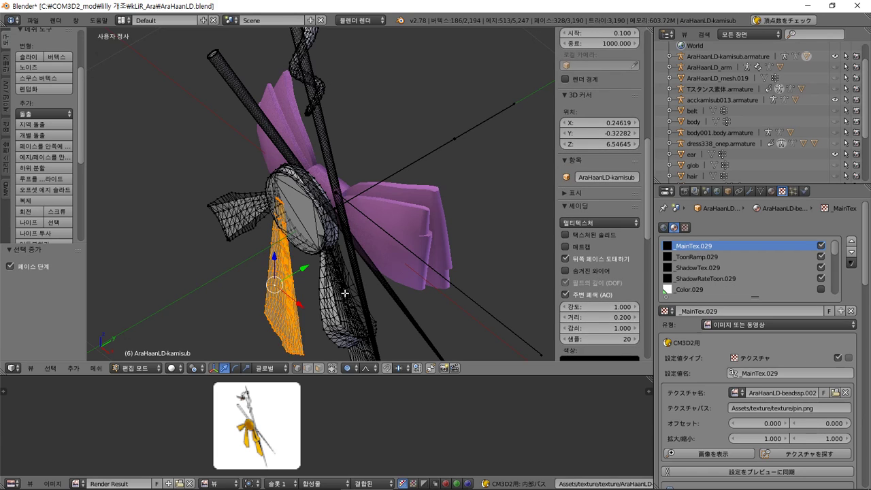
pyautogui.moveTo(382, 309); pyautogui.dragTo(361, 313, button='middle')
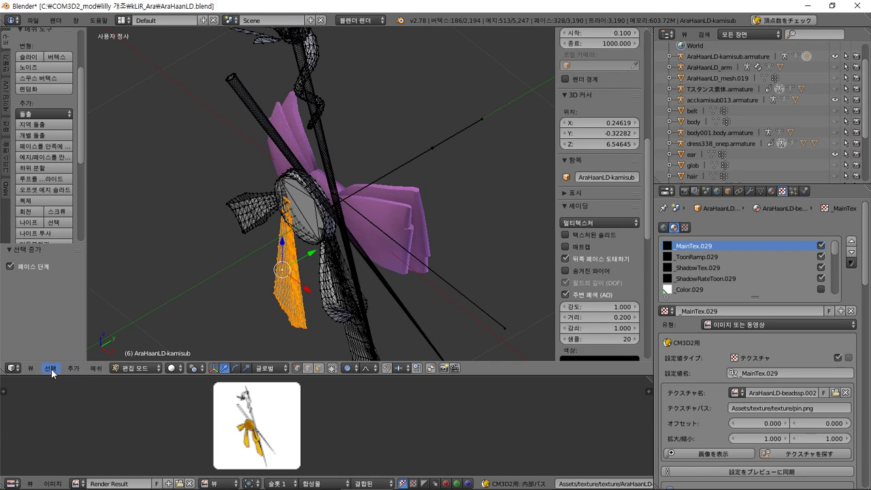
# - Try selecting non-manifold geometry and loose geometry in the hairpin mesh, undoing each selection
pyautogui.click(51, 368)
pyautogui.moveTo(107, 246)
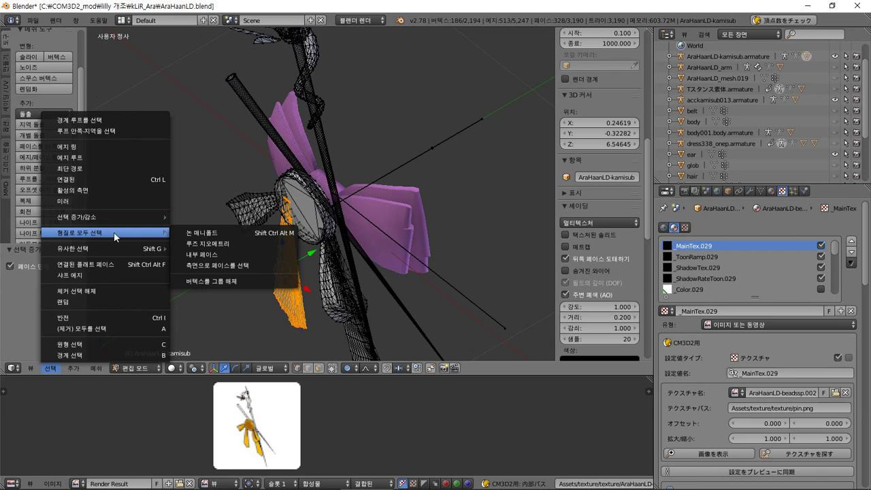
pyautogui.moveTo(121, 216)
pyautogui.click(194, 239)
pyautogui.moveTo(239, 236); pyautogui.dragTo(261, 212, button='middle')
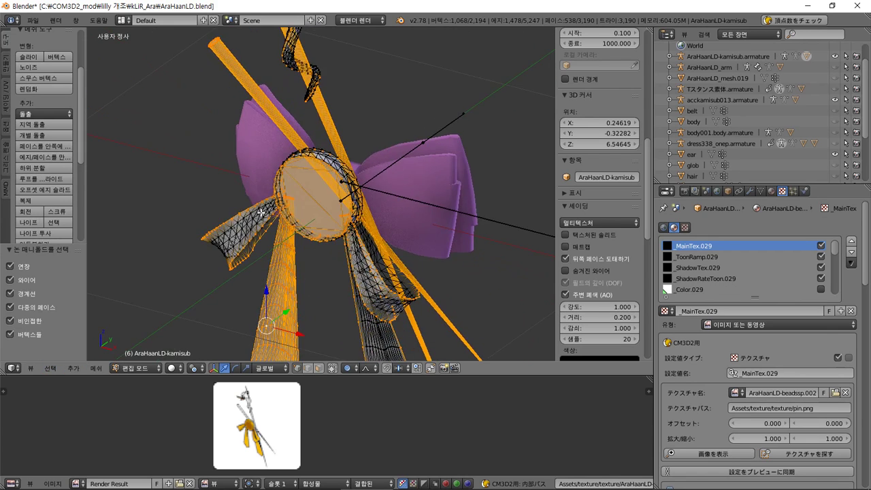
pyautogui.hotkey('ctrl', 'z')
pyautogui.click(50, 368)
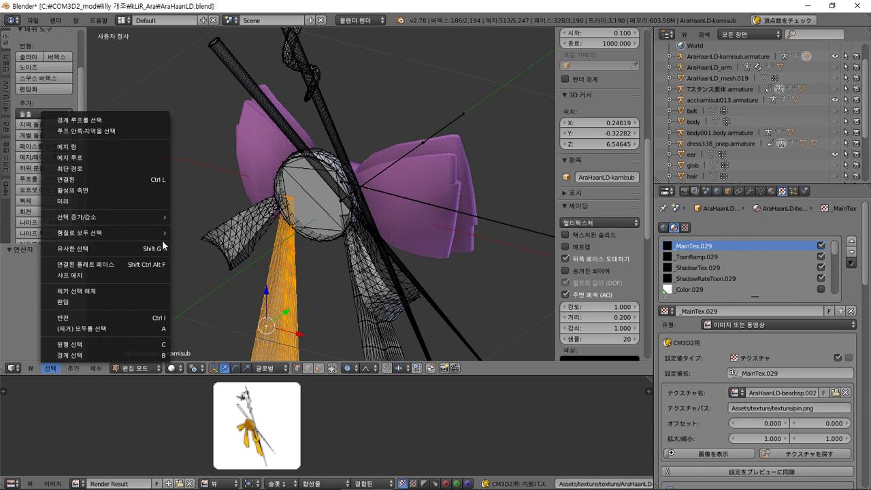
pyautogui.moveTo(143, 238)
pyautogui.click(199, 244)
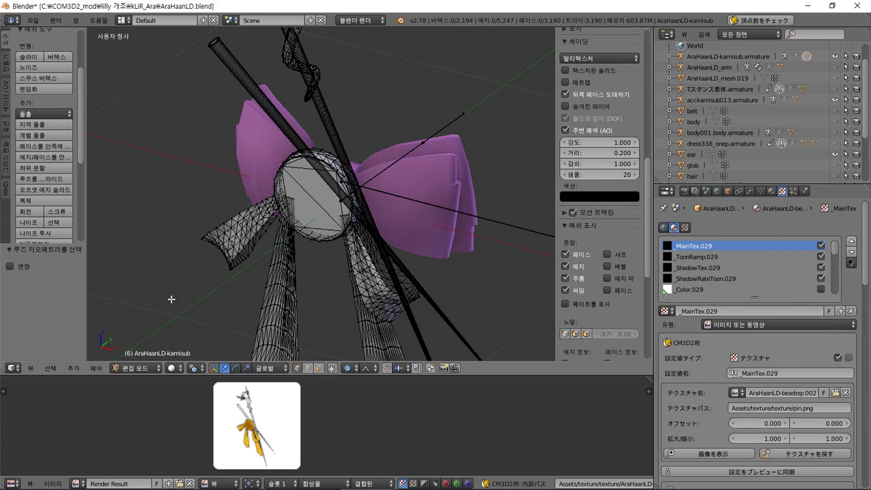
pyautogui.hotkey('ctrl', 'z')
pyautogui.click(50, 368)
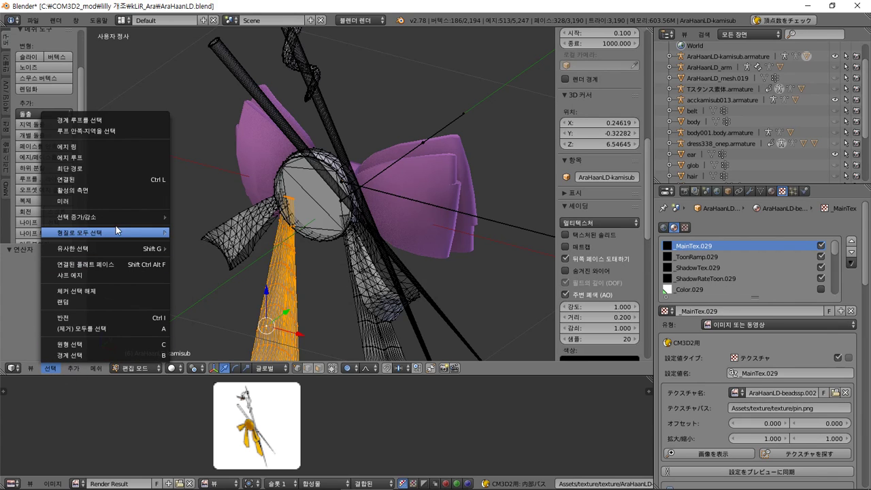
pyautogui.moveTo(114, 235)
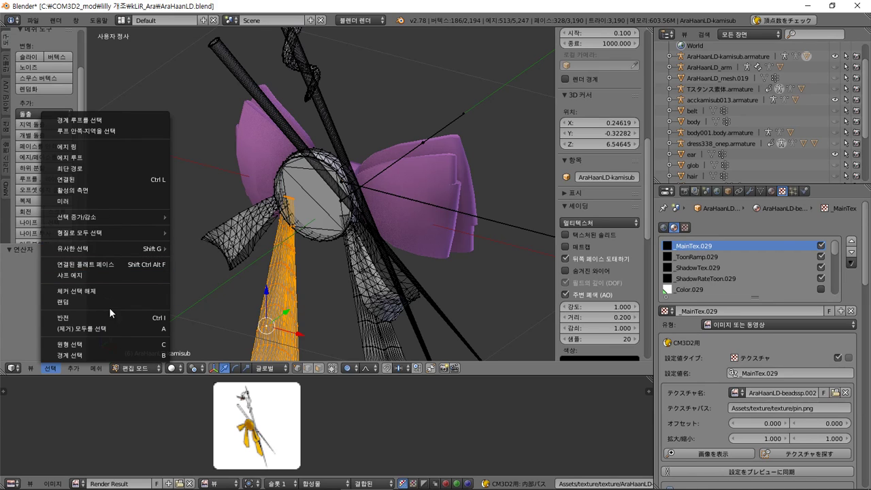
# - Extend the selection to the other hanging ribbon strips, the side loops and the rim around the round disc
pyautogui.moveTo(252, 268); pyautogui.dragTo(279, 218, button='middle')
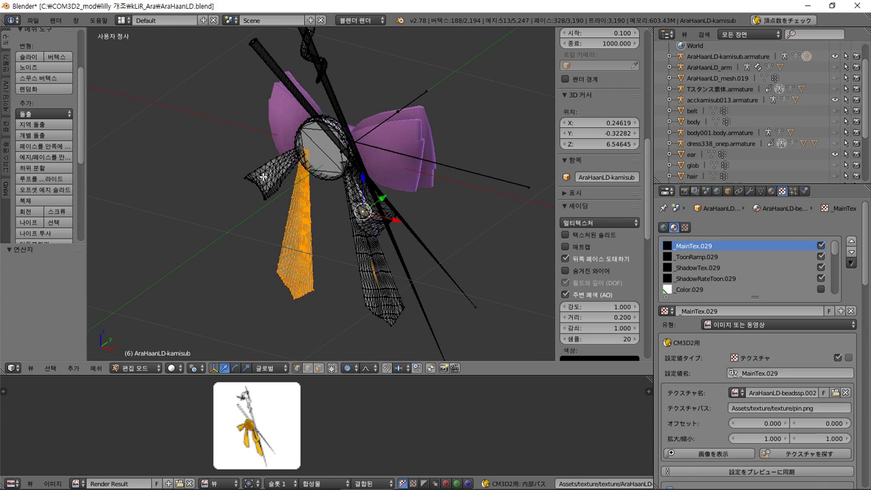
pyautogui.moveTo(287, 185); pyautogui.dragTo(300, 185, button='middle')
pyautogui.hotkey('ctrl', 'l')
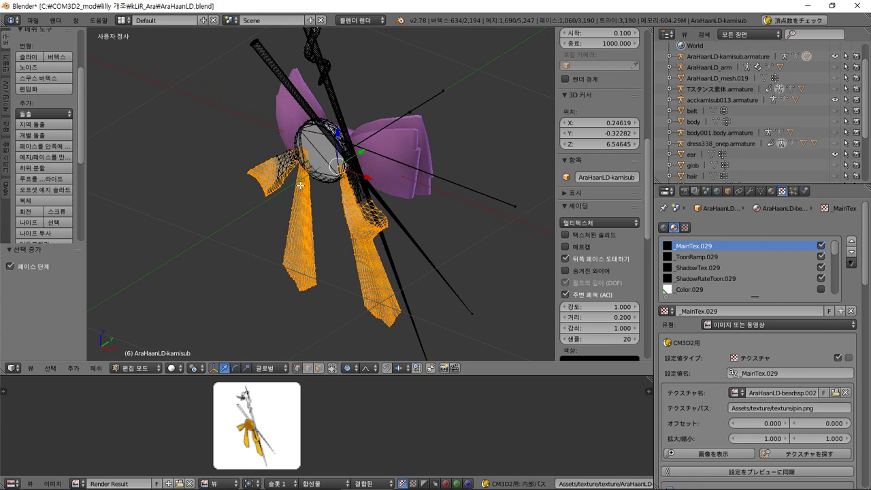
pyautogui.moveTo(305, 183); pyautogui.dragTo(331, 178, button='middle')
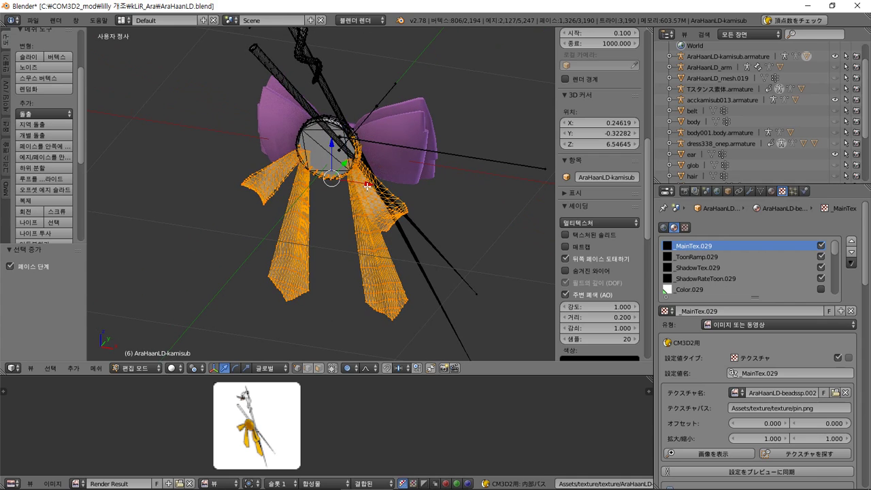
pyautogui.scroll(6, 356, 162)
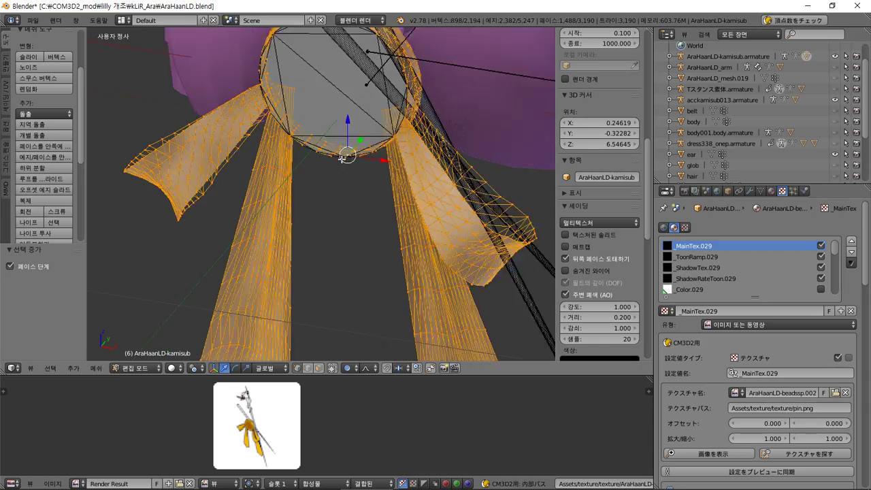
pyautogui.moveTo(335, 253); pyautogui.dragTo(318, 254, button='middle')
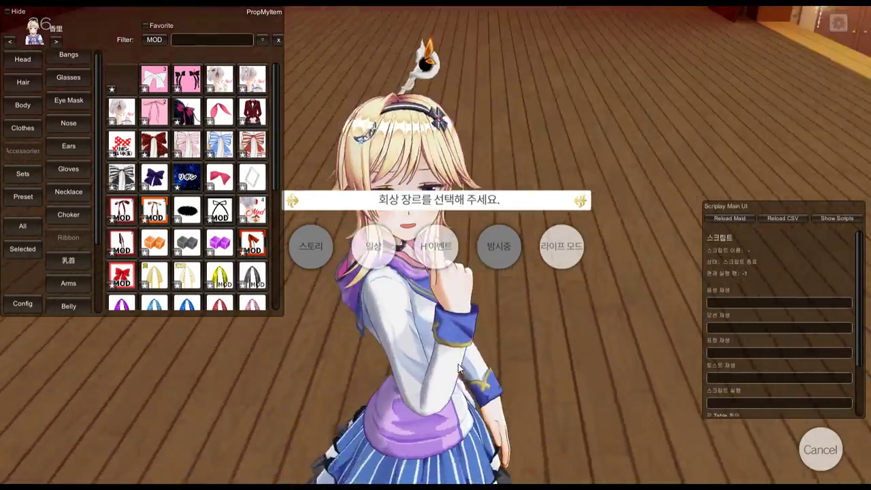
# - Check the hairpin on the character in COM3D2, and grow the Blender selection to include the round disc's face
pyautogui.moveTo(458, 369); pyautogui.dragTo(468, 349, button='right')
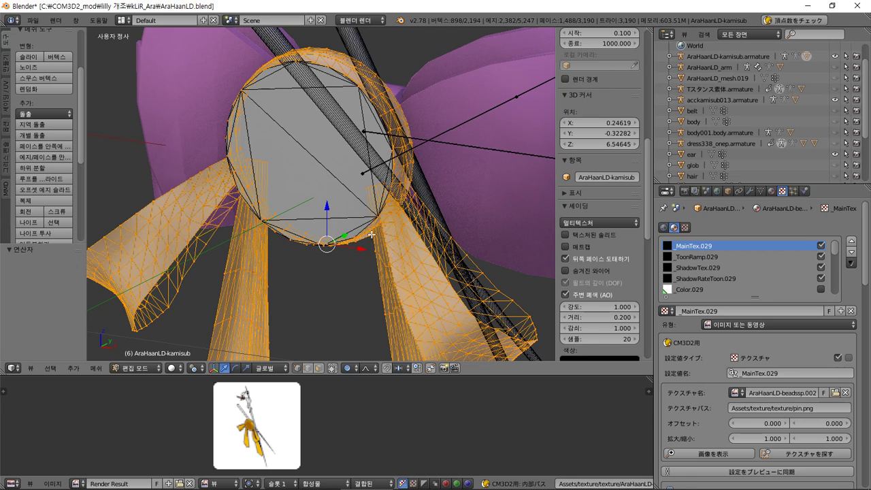
pyautogui.moveTo(371, 234); pyautogui.dragTo(336, 269, button='middle')
pyautogui.press('ctrl+KP_Add')
pyautogui.press('ctrl+KP_Add')
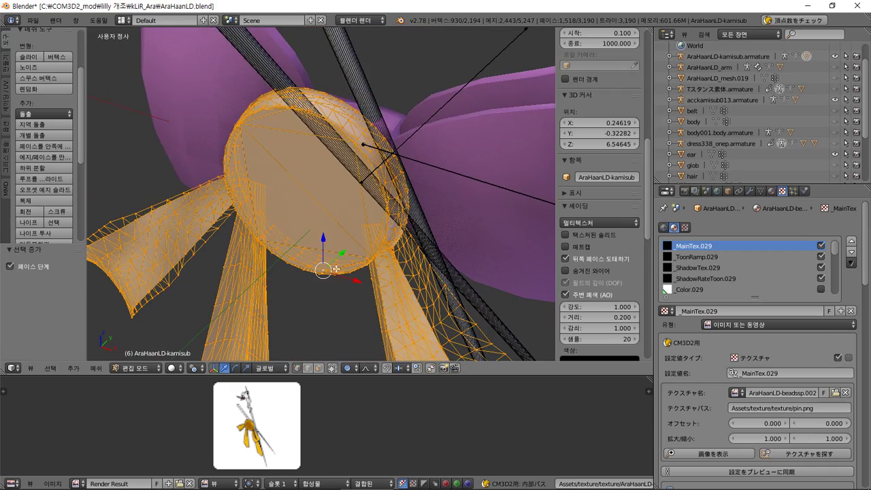
# - Duplicate the selected ribbon and disc geometry in place, flip the copy's normals, and return to Object Mode
pyautogui.click(61, 204)
pyautogui.rightClick(212, 234)
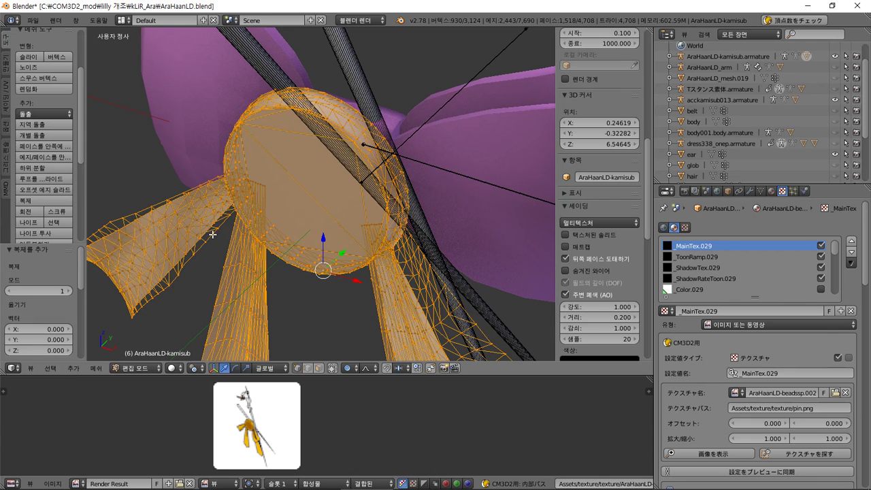
pyautogui.click(96, 368)
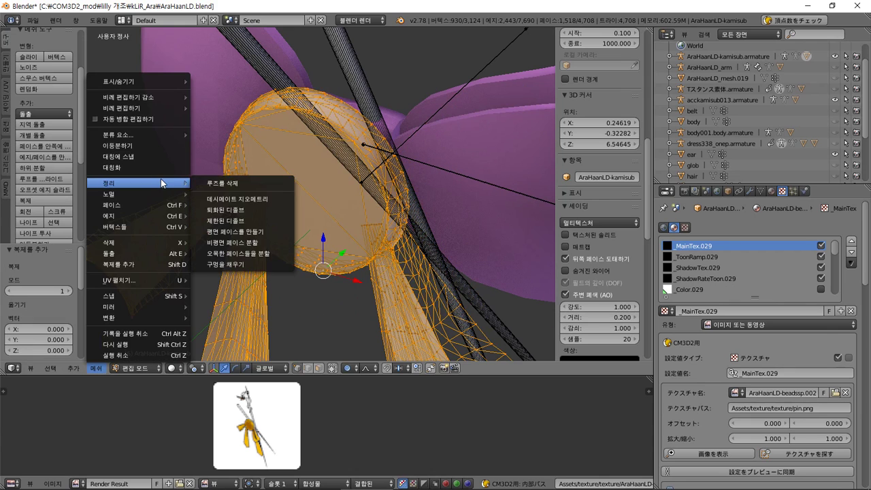
pyautogui.moveTo(151, 204)
pyautogui.click(200, 203)
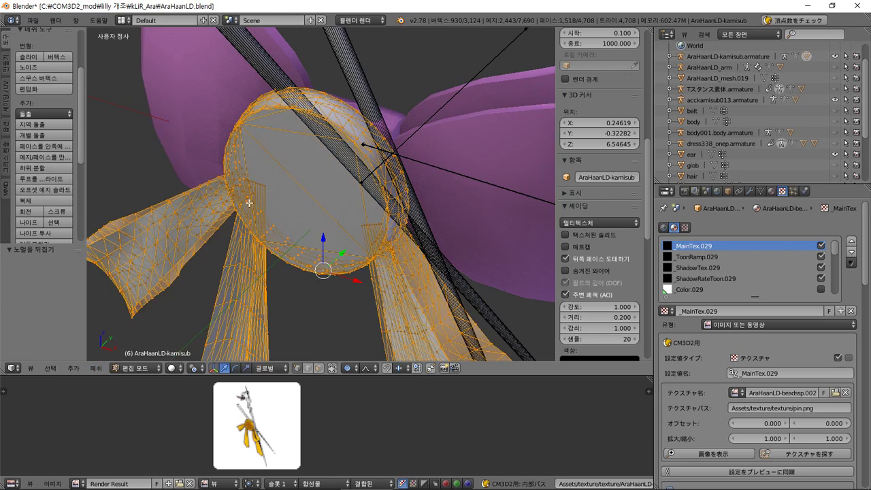
pyautogui.moveTo(250, 203)
pyautogui.mouseDown(button='middle')
pyautogui.moveTo(277, 208)
pyautogui.moveTo(260, 205)
pyautogui.mouseUp(button='middle')
pyautogui.press('Tab')
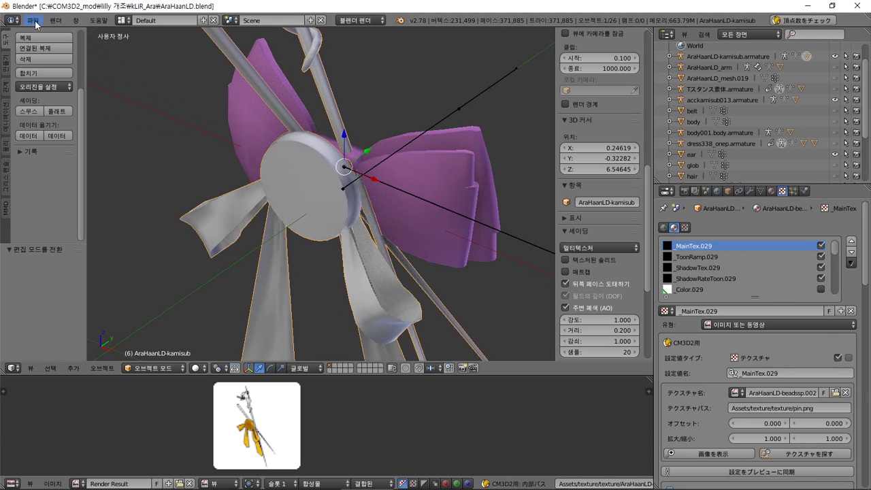
# - Export the hairpin with its double-sided ribbon as a CM3D2 model, overwriting AraHaanLD-kamisub.model in the kLiR_Ara folder
pyautogui.click(33, 21)
pyautogui.moveTo(92, 228)
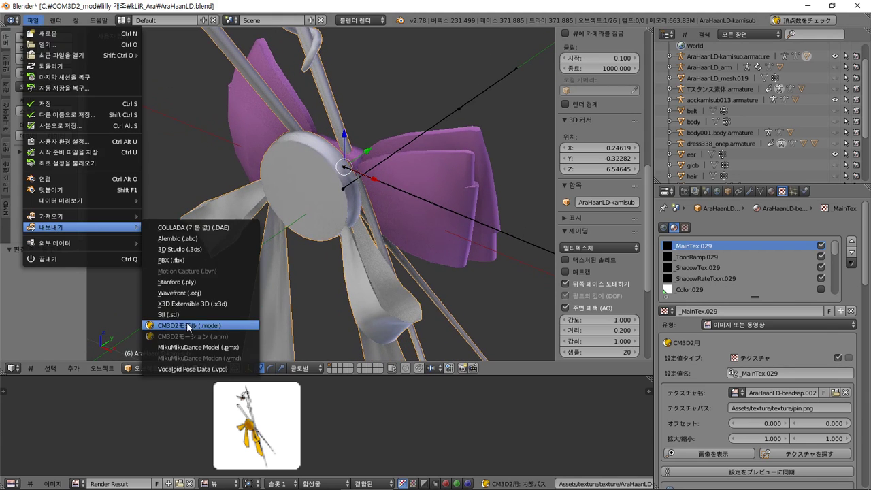
pyautogui.click(177, 320)
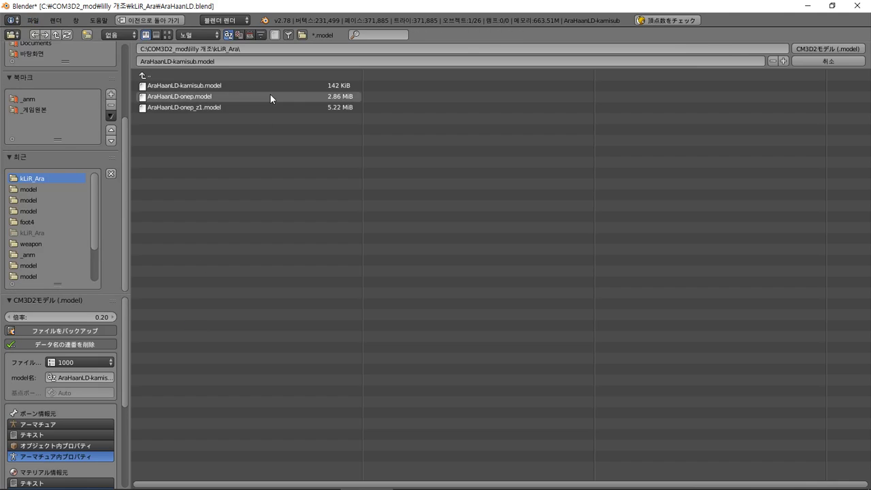
pyautogui.click(816, 49)
# - Switch to COM3D2 and re-equip the hairpin from the Ribbon accessories to inspect the newly exported mesh on the character
pyautogui.hotkey('alt', 'Tab')
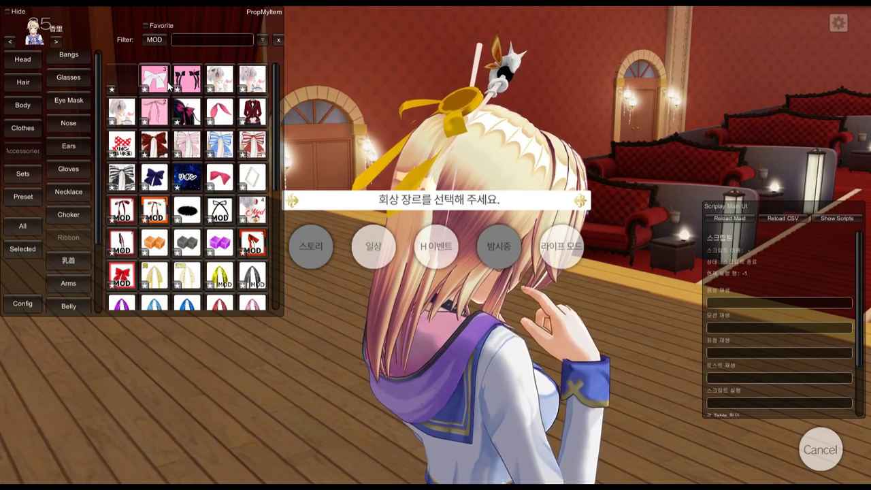
pyautogui.click(158, 80)
pyautogui.press('Return')
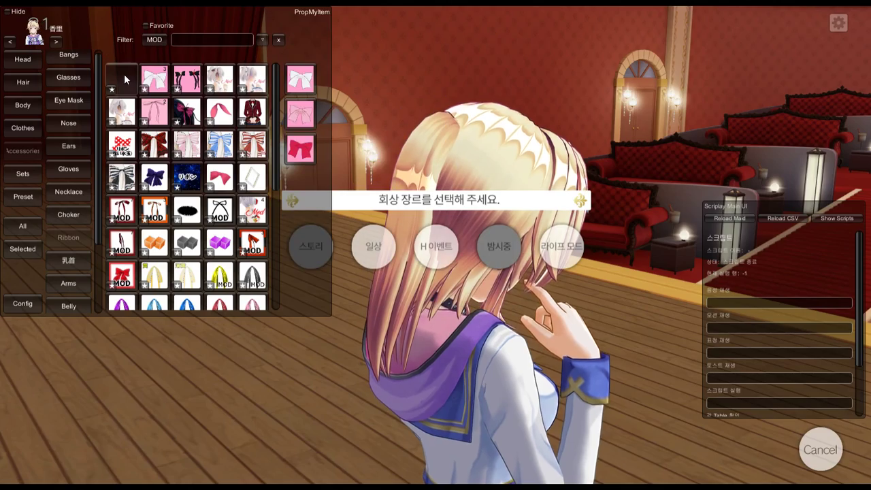
pyautogui.moveTo(408, 136); pyautogui.dragTo(564, 167, button='right')
# - Dress the character in the favorited black One Piece outfit and switch it to its second variant
pyautogui.click(22, 127)
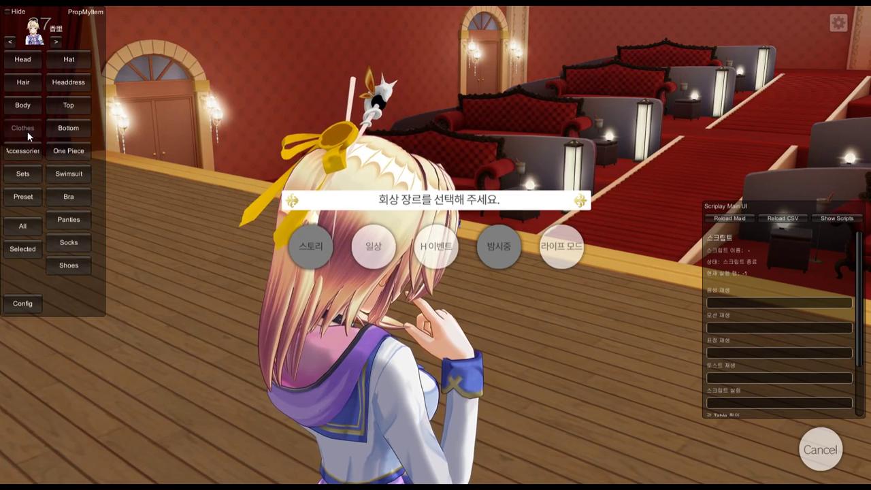
pyautogui.click(221, 78)
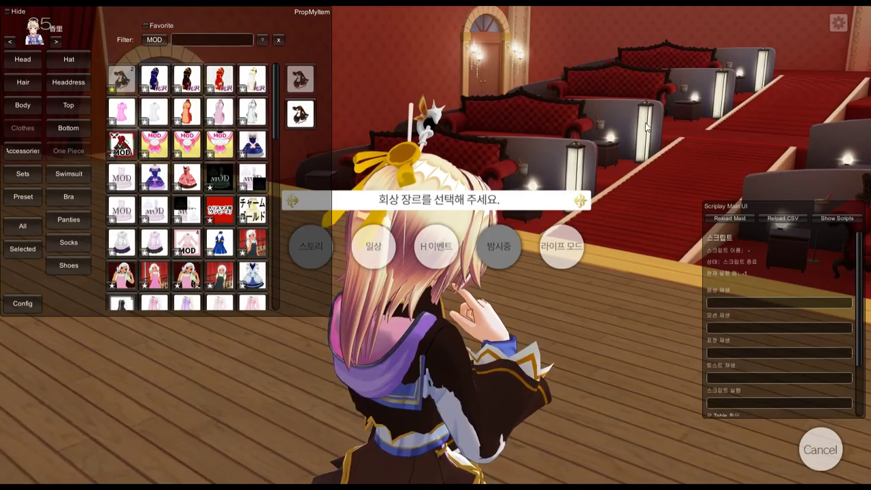
pyautogui.moveTo(517, 119); pyautogui.dragTo(635, 107, button='right')
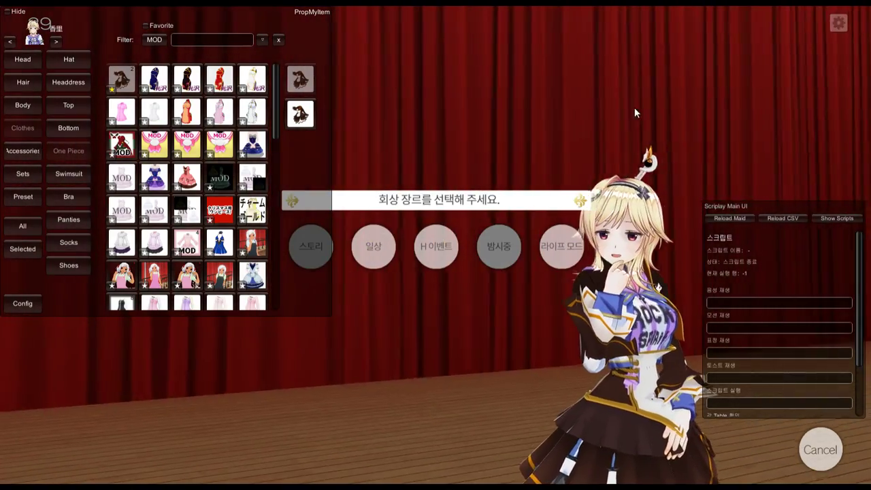
pyautogui.click(300, 114)
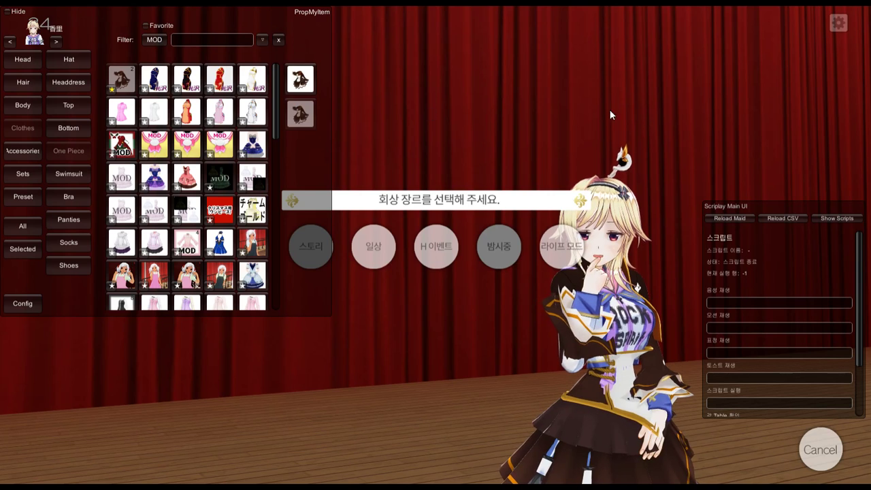
pyautogui.click(305, 102)
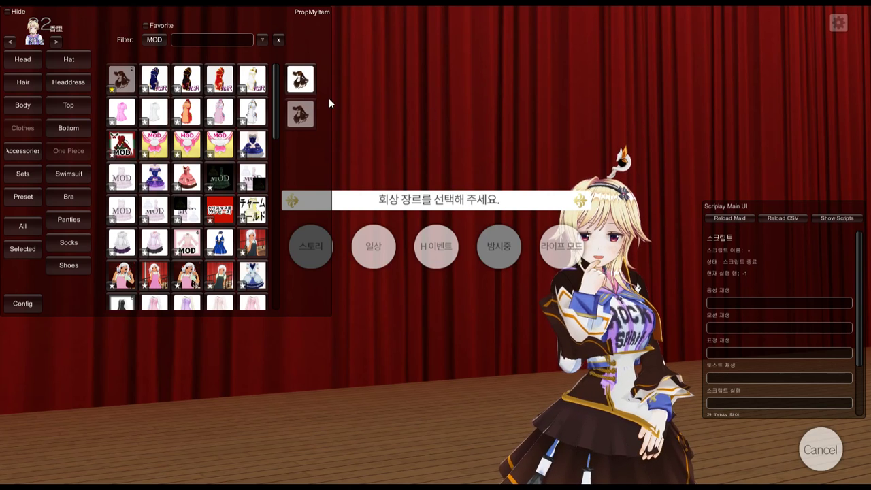
# - Switch to the kLiR_Ara folder and open AraHaanLD-onep_z1_i_.menu with [CM3D2]menu編集.exe from the _CM3D2_Toolkit_PR2 folder
pyautogui.hotkey('alt', 'Tab')
pyautogui.hotkey('alt', 'Tab')
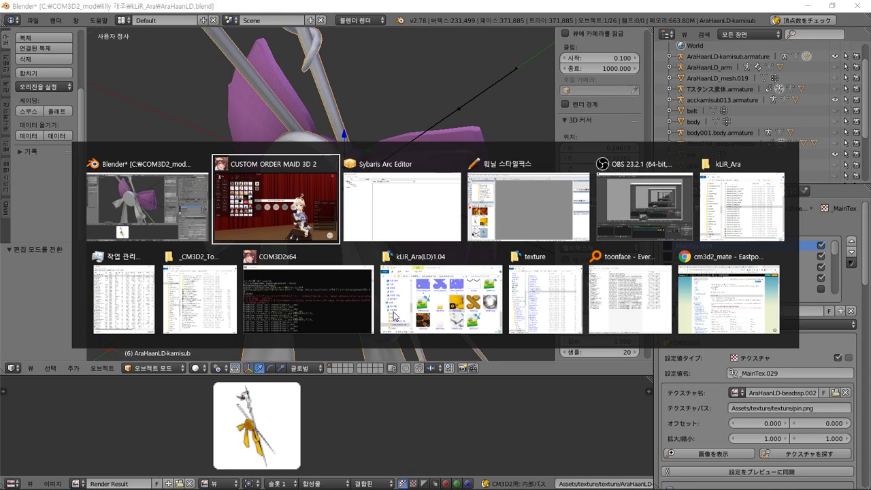
pyautogui.hotkey('alt', 'Tab')
pyautogui.hotkey('alt', 'Tab')
pyautogui.hotkey('alt', 'Tab')
pyautogui.hotkey('alt', 'Tab')
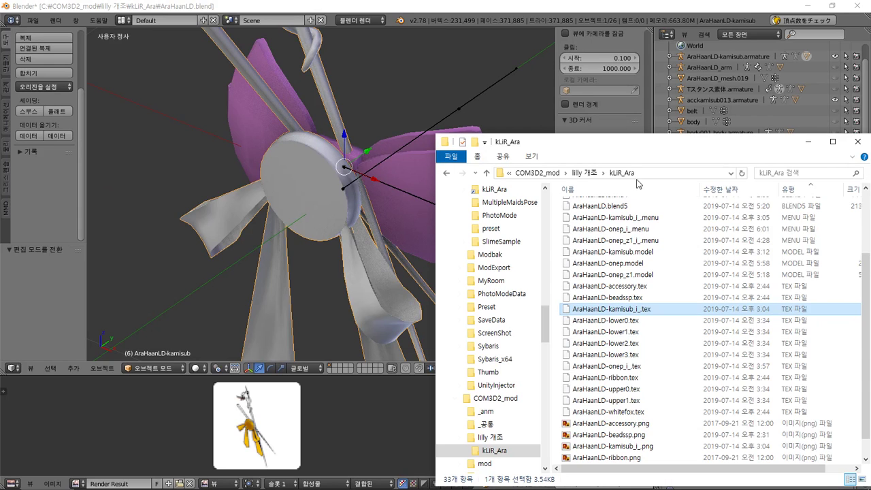
pyautogui.scroll(1, 639, 266)
pyautogui.scroll(1, 639, 265)
pyautogui.click(655, 306)
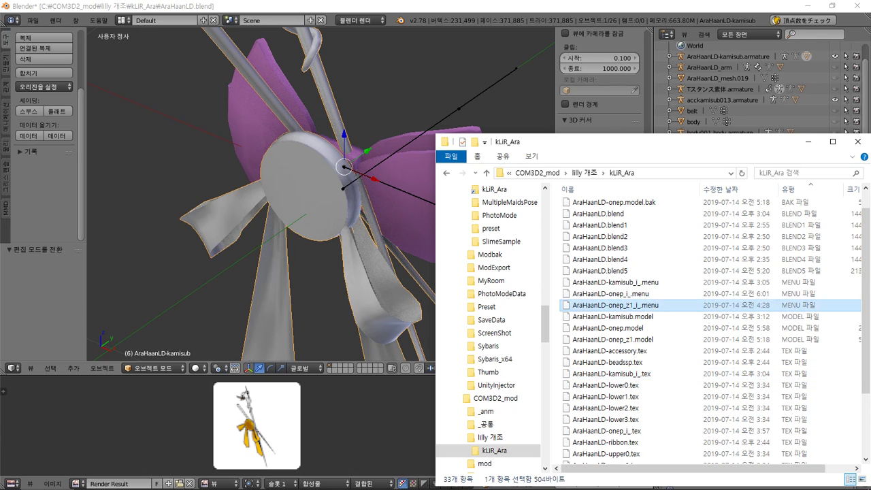
pyautogui.click(101, 482)
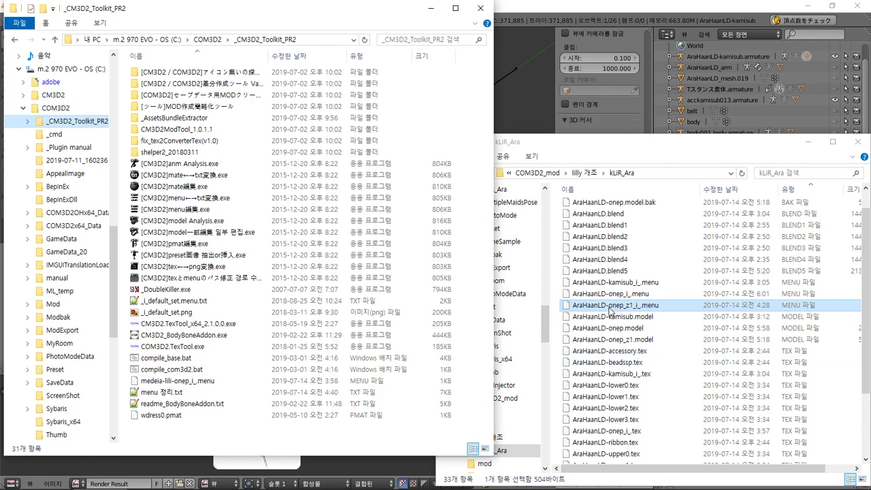
pyautogui.moveTo(611, 306); pyautogui.dragTo(338, 208)
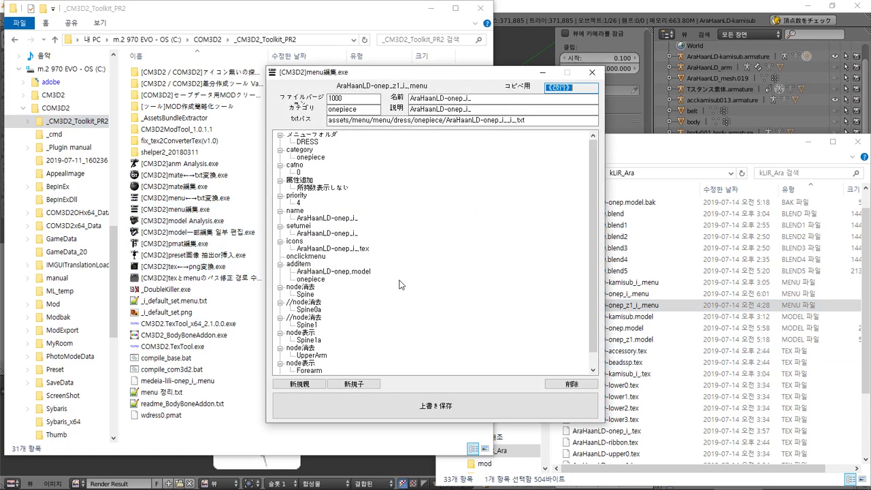
# - Copy the z1 model's file name, set the menu's additem model to AraHaanLD-onep_z1.model, and save over the menu file
pyautogui.click(642, 339)
pyautogui.click(642, 339)
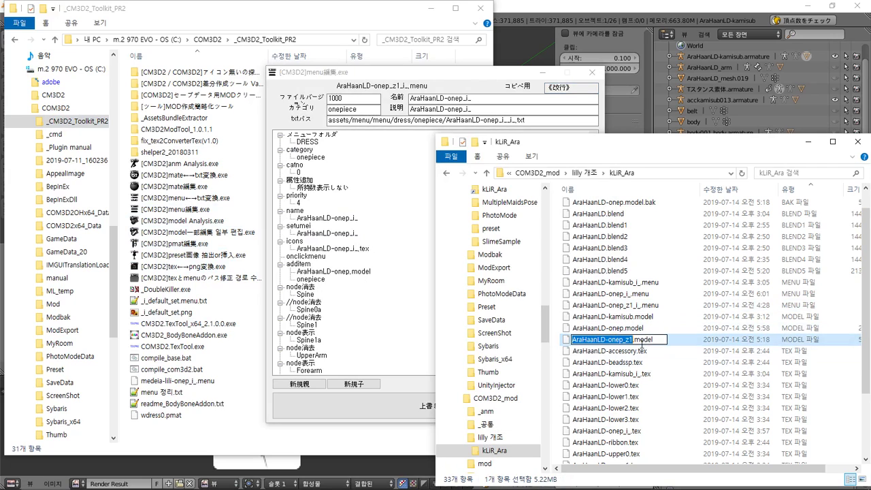
pyautogui.click(348, 272)
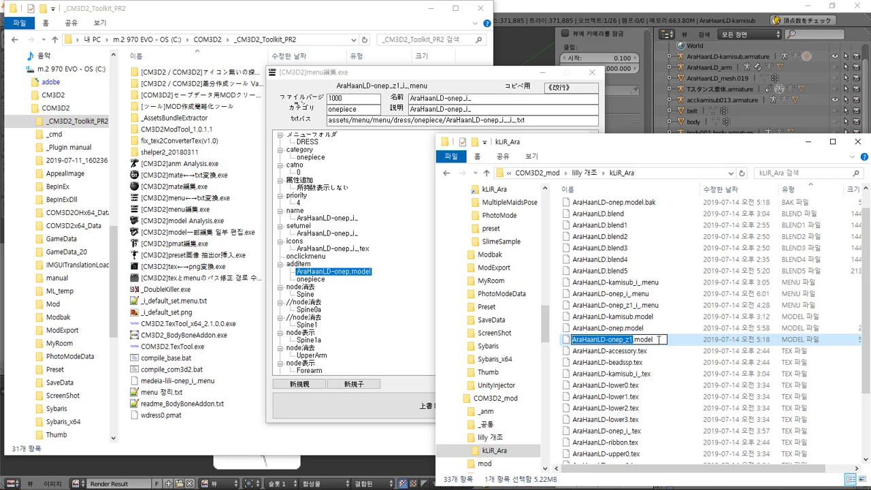
pyautogui.click(361, 273)
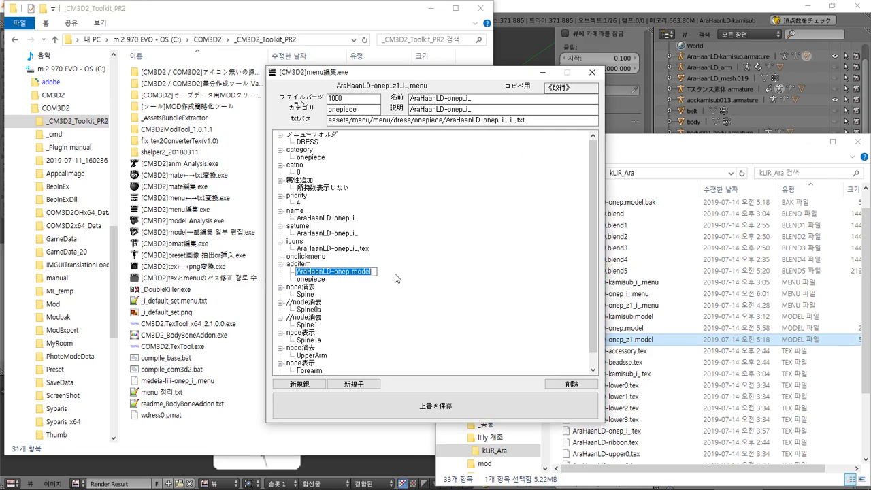
pyautogui.click(486, 398)
pyautogui.click(499, 293)
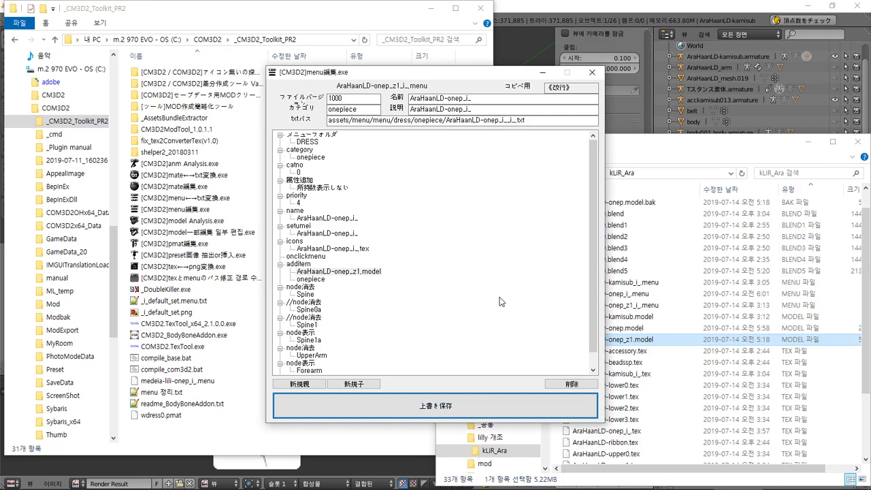
# - Switch to COM3D2 and inspect the One Piece outfit's second variant and the hairpin on the character from another angle
pyautogui.hotkey('alt', 'Tab')
pyautogui.hotkey('alt', 'Tab')
pyautogui.hotkey('alt', 'Tab')
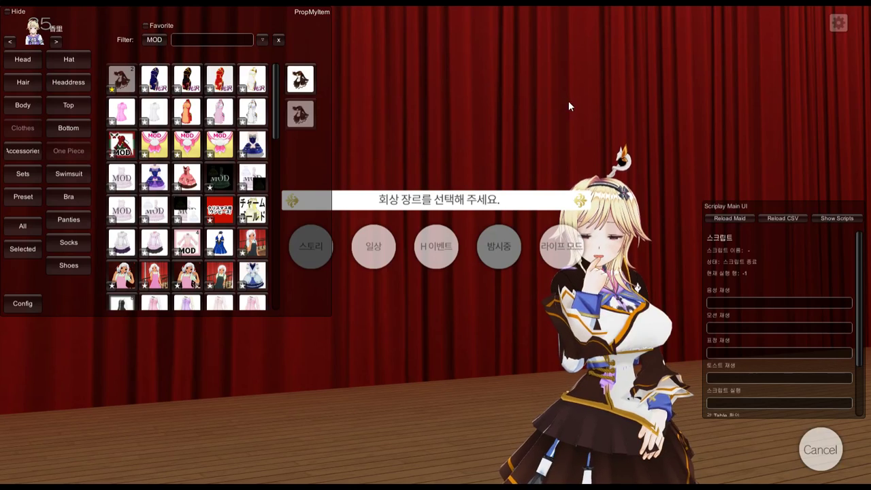
pyautogui.moveTo(569, 101); pyautogui.dragTo(518, 146)
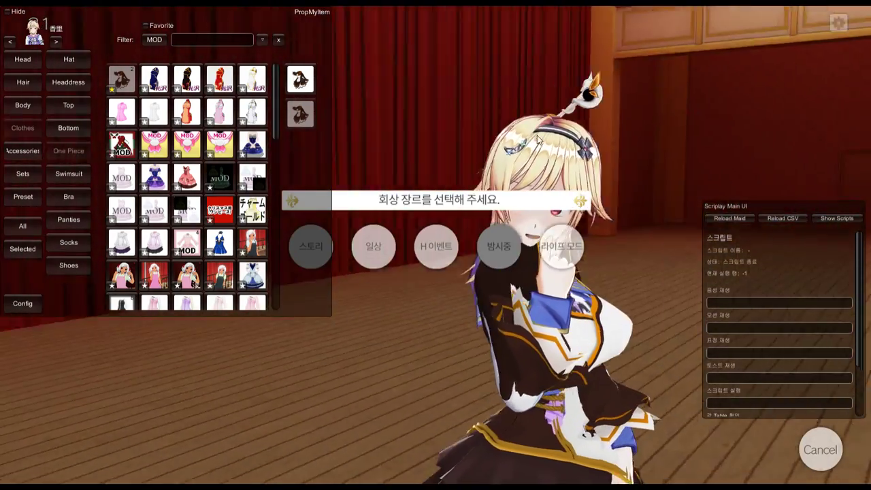